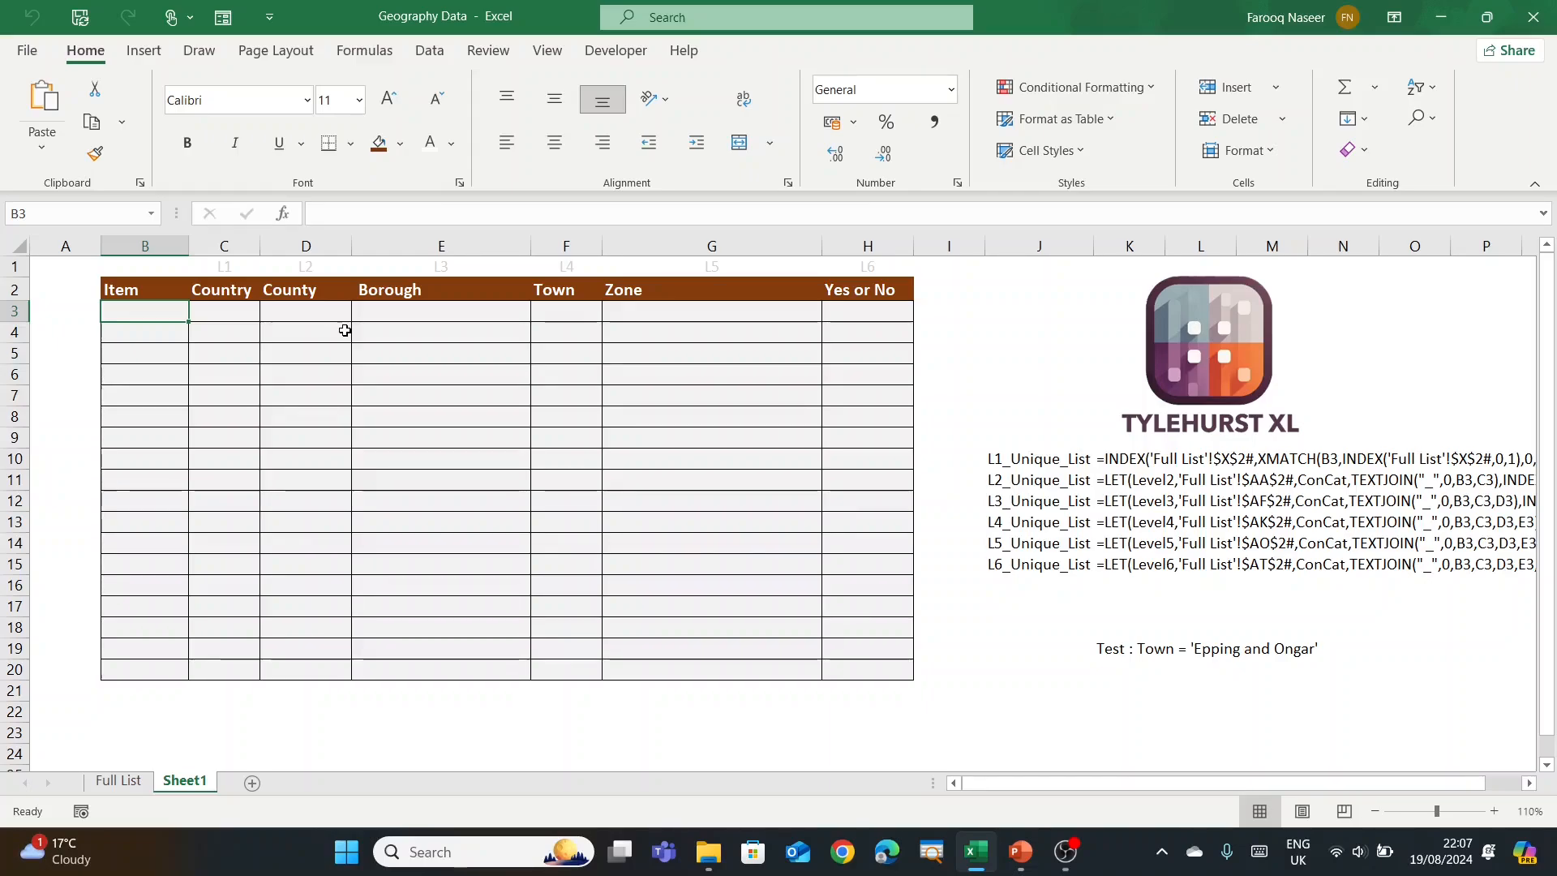
# Step: Switch to the Full List sheet and select its A1:G1 header row
pyautogui.click(134, 781)
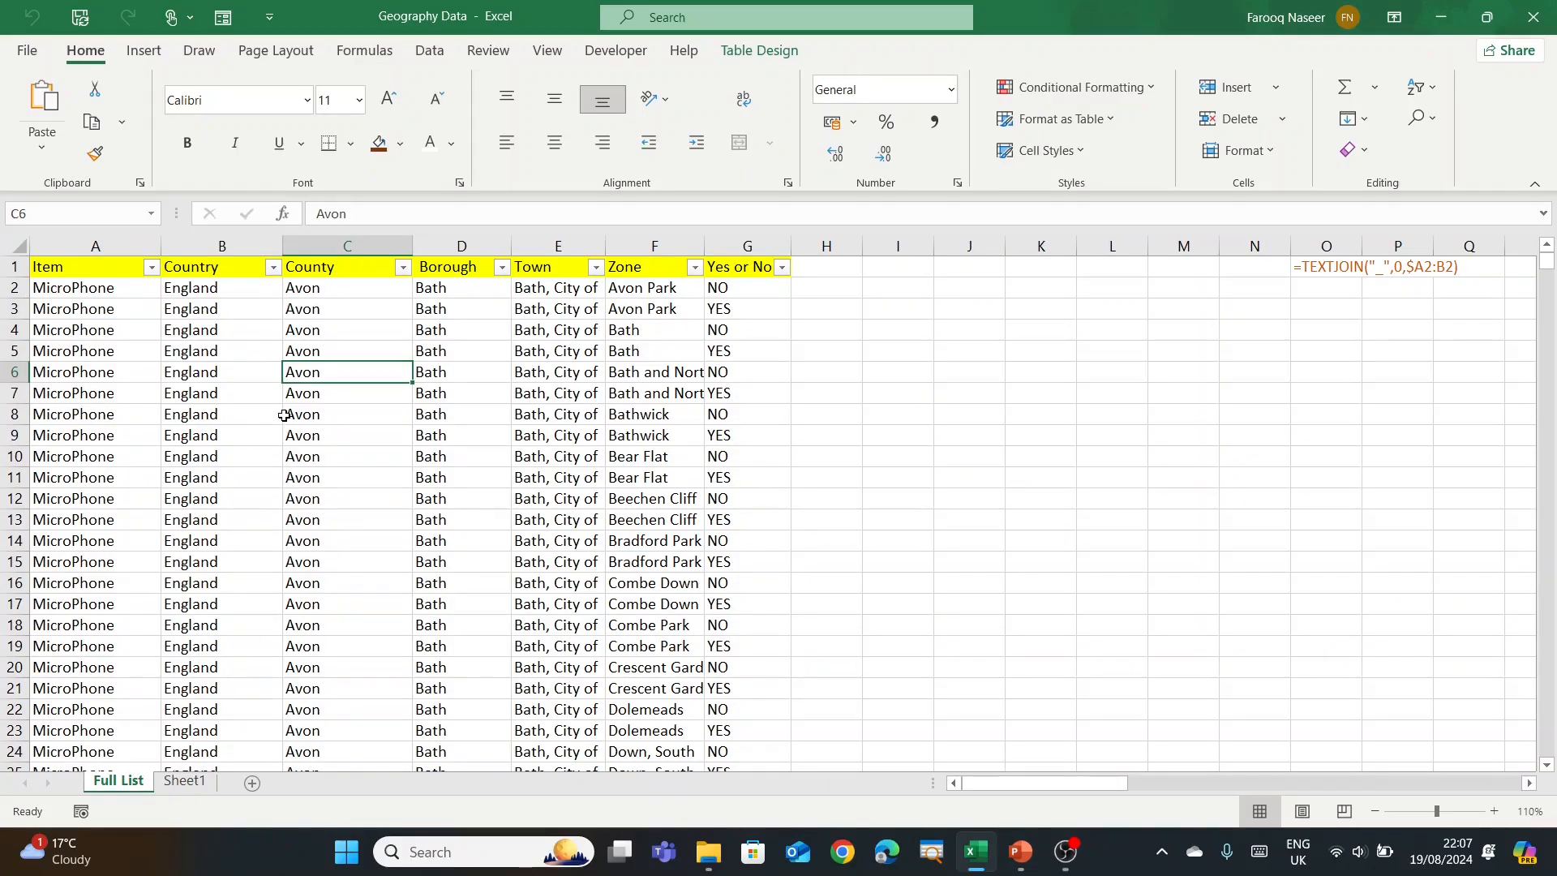
pyautogui.moveTo(128, 270); pyautogui.dragTo(743, 264)
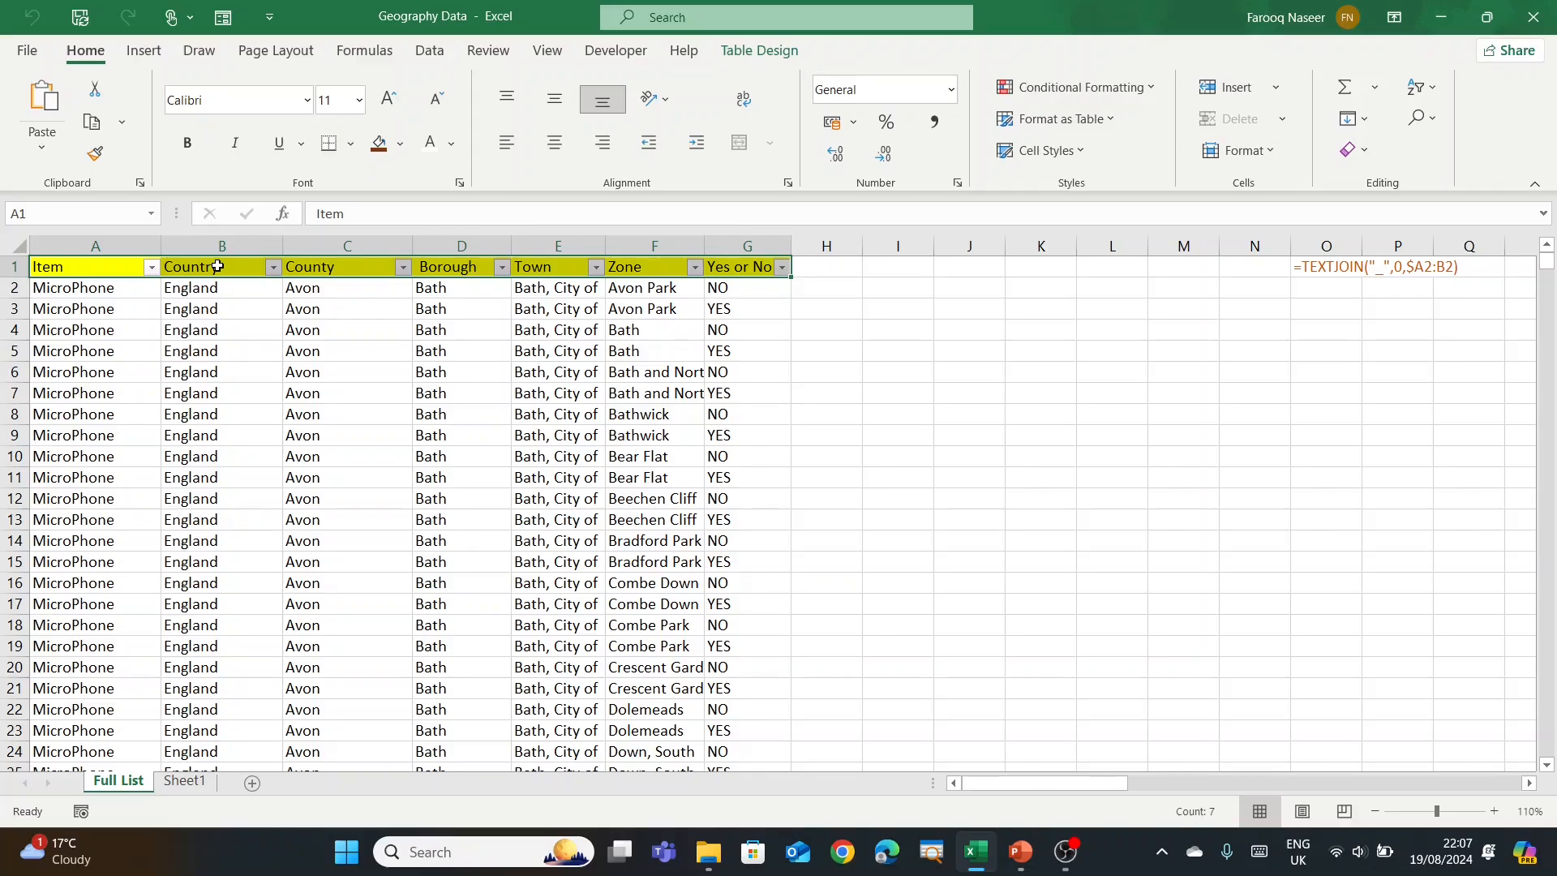
pyautogui.click(144, 306)
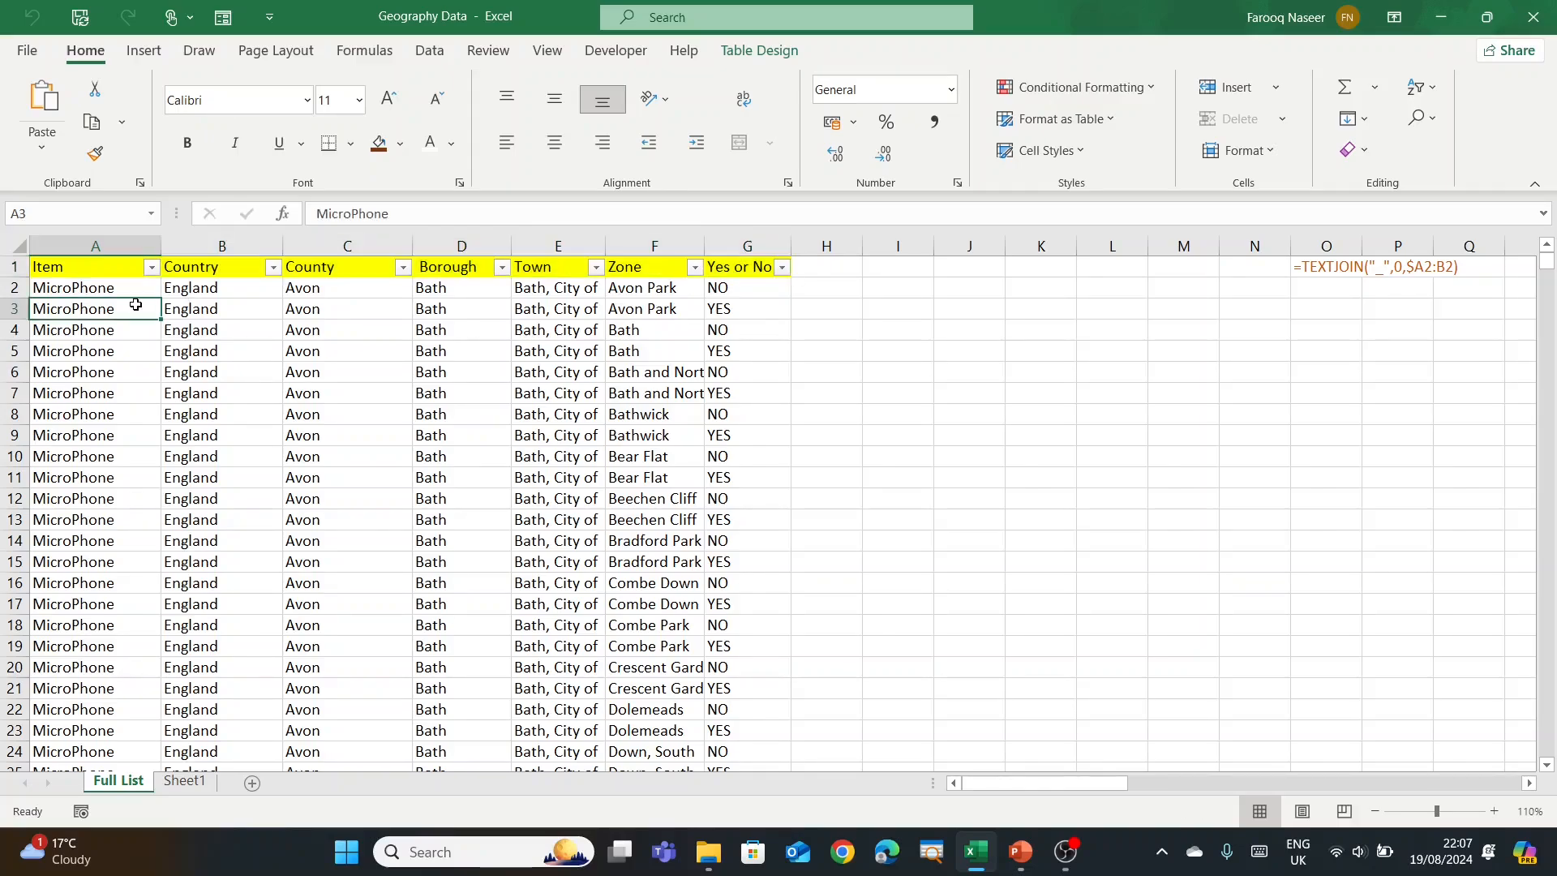
# Step: Review the values in the Item, Country and County filter lists
pyautogui.click(153, 268)
pyautogui.click(331, 333)
pyautogui.click(273, 267)
pyautogui.click(340, 308)
pyautogui.click(403, 268)
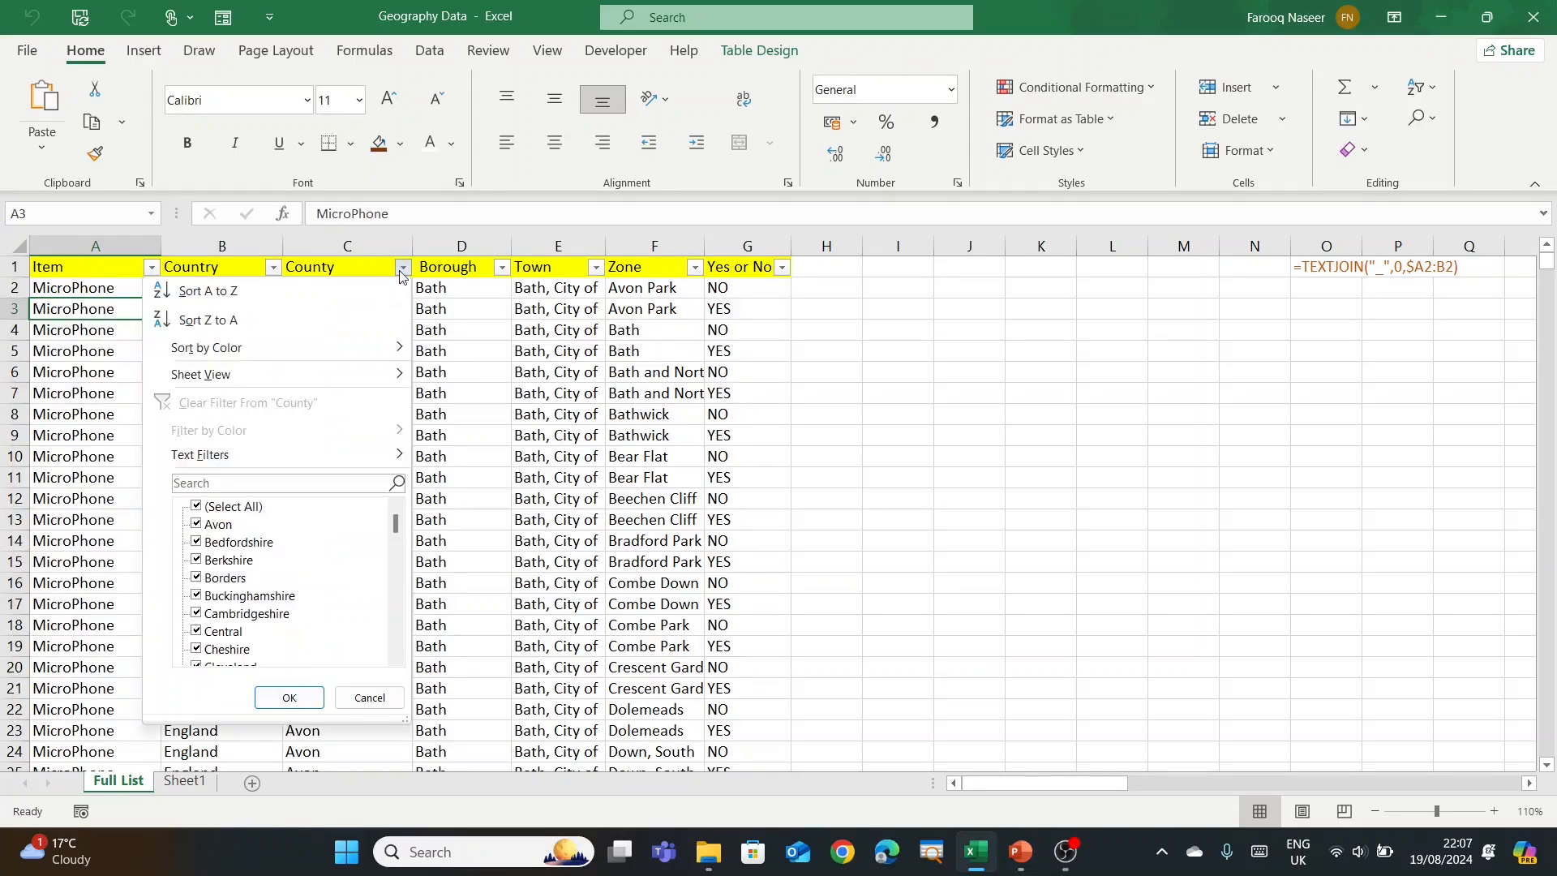
pyautogui.click(504, 291)
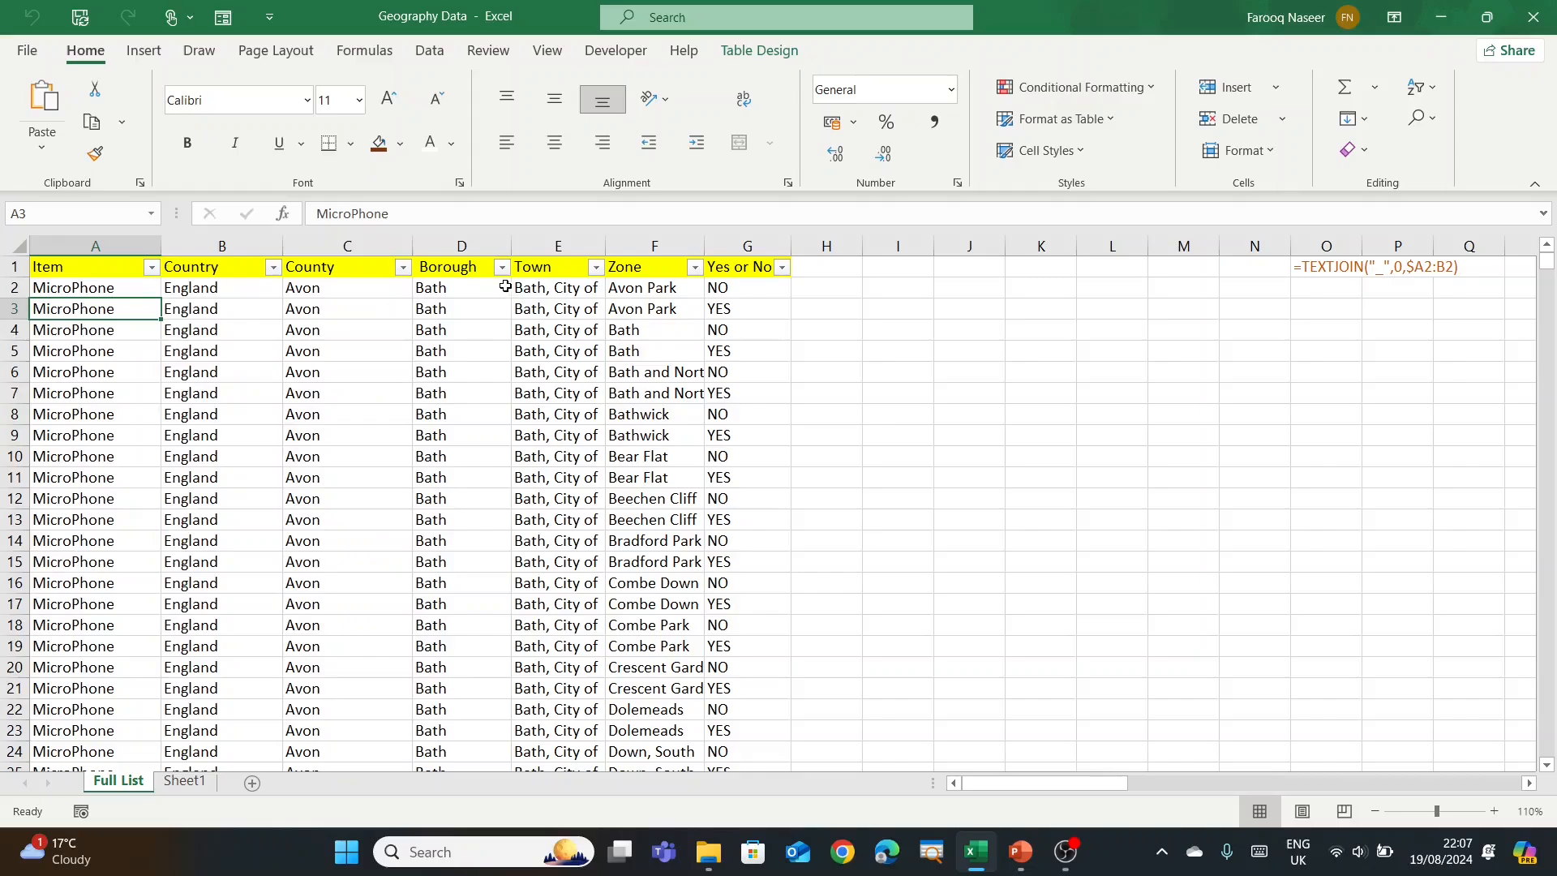
# Step: Check the Borough, Town and Zone headings and the Yes or No filter list
pyautogui.click(477, 270)
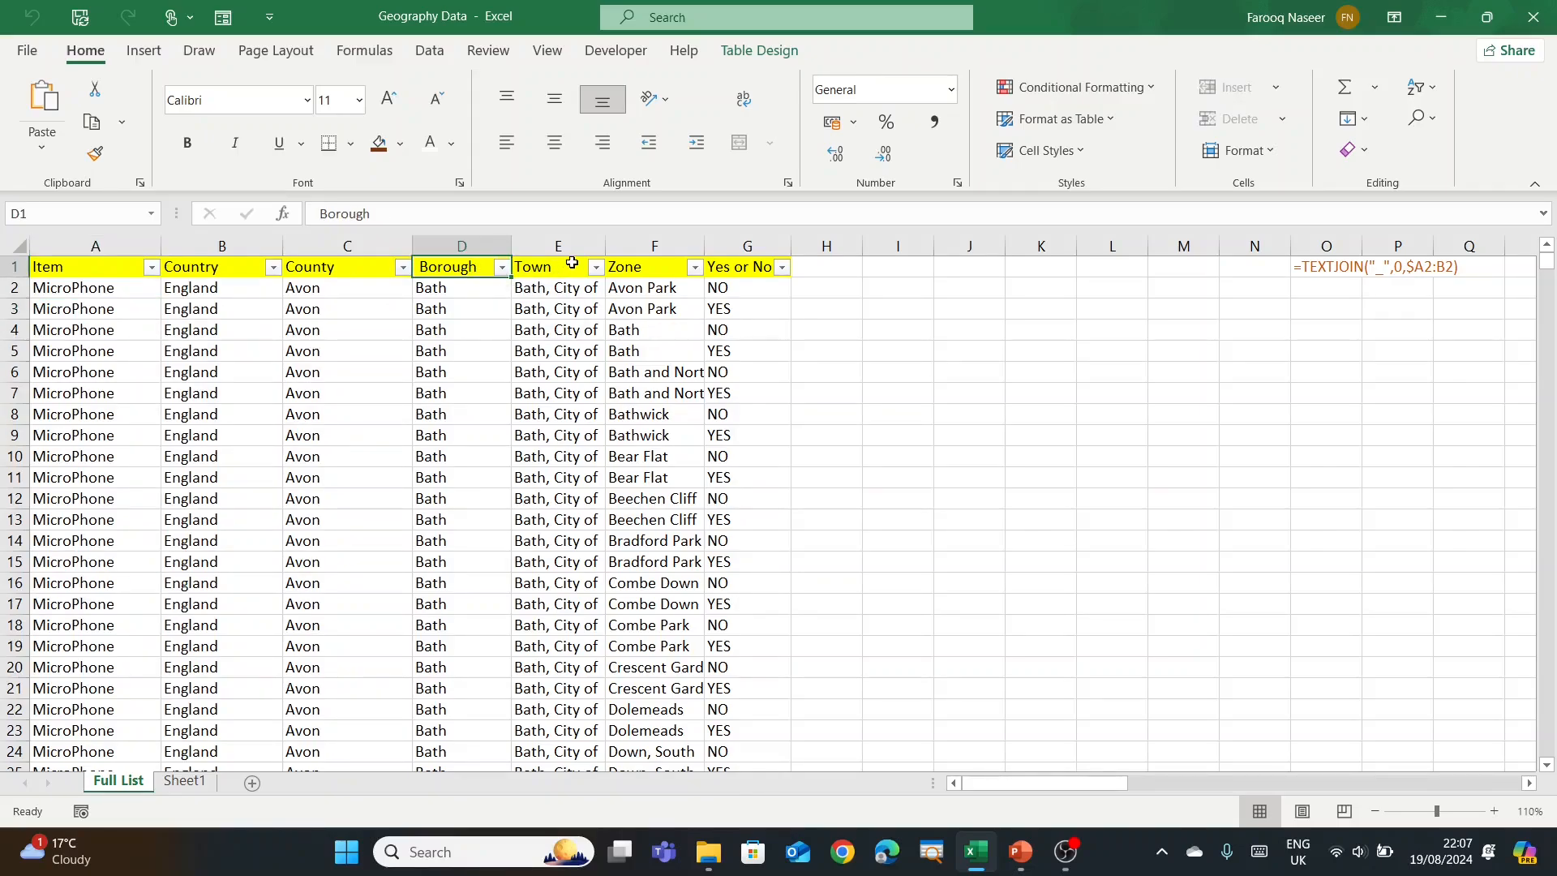
pyautogui.click(572, 267)
pyautogui.click(640, 275)
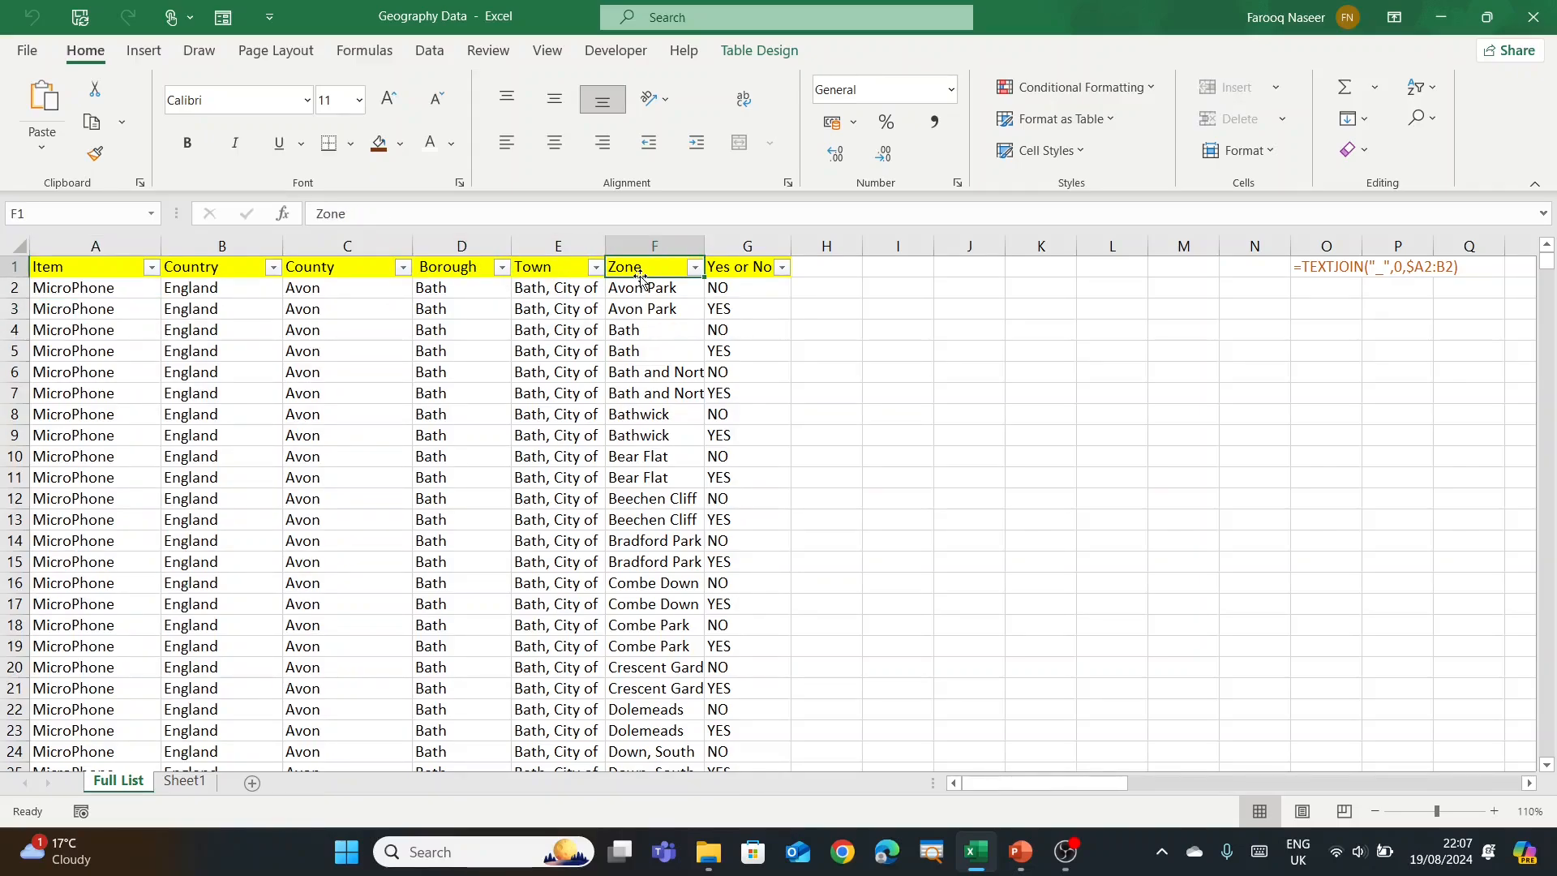
pyautogui.click(773, 307)
pyautogui.click(782, 267)
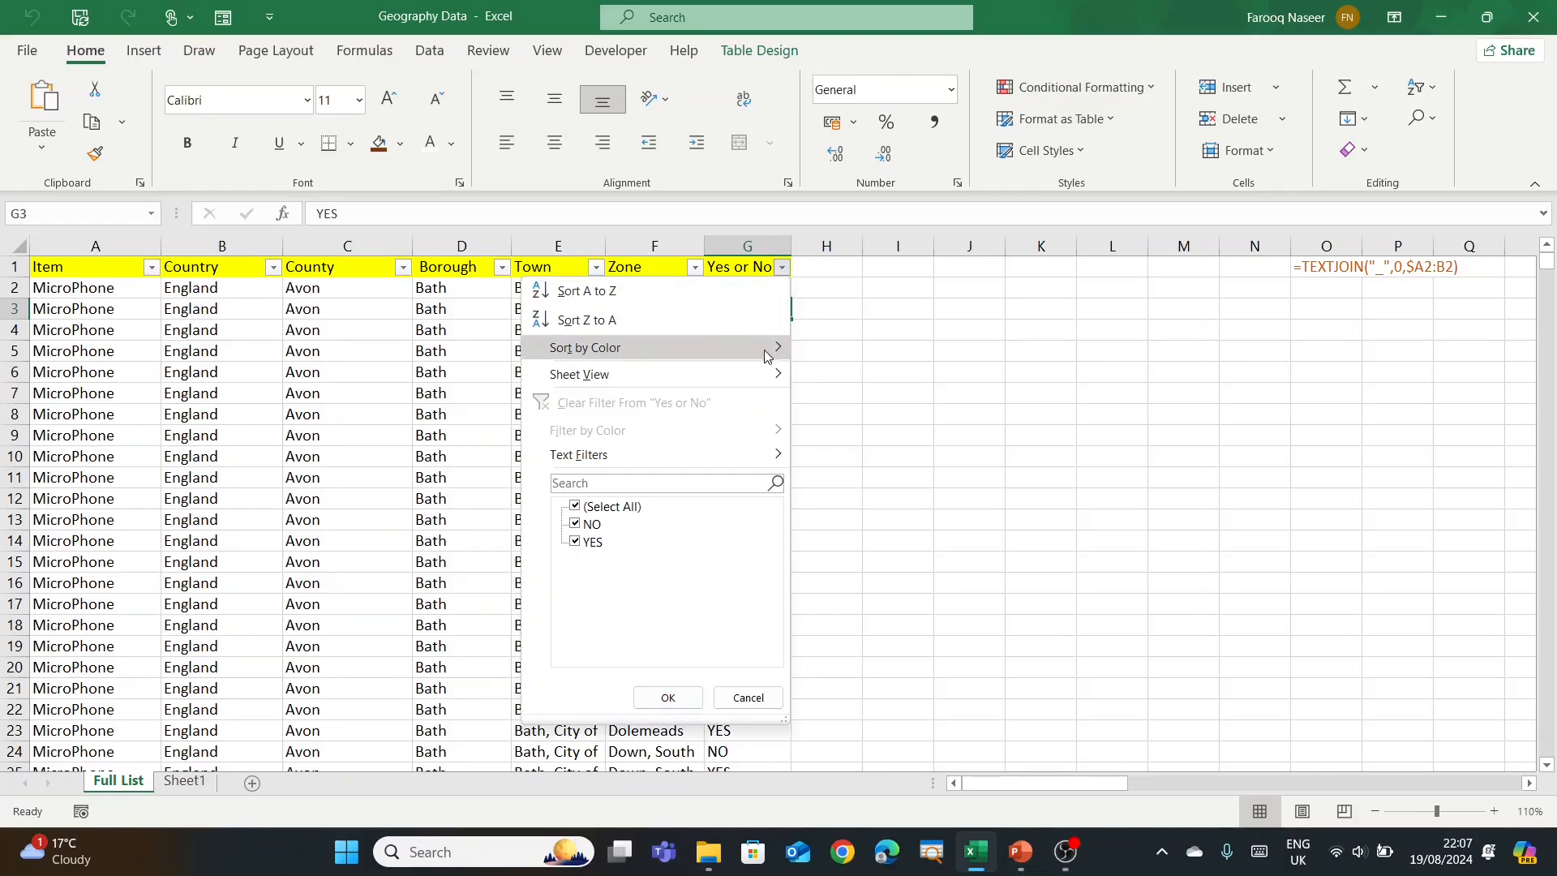
pyautogui.click(929, 362)
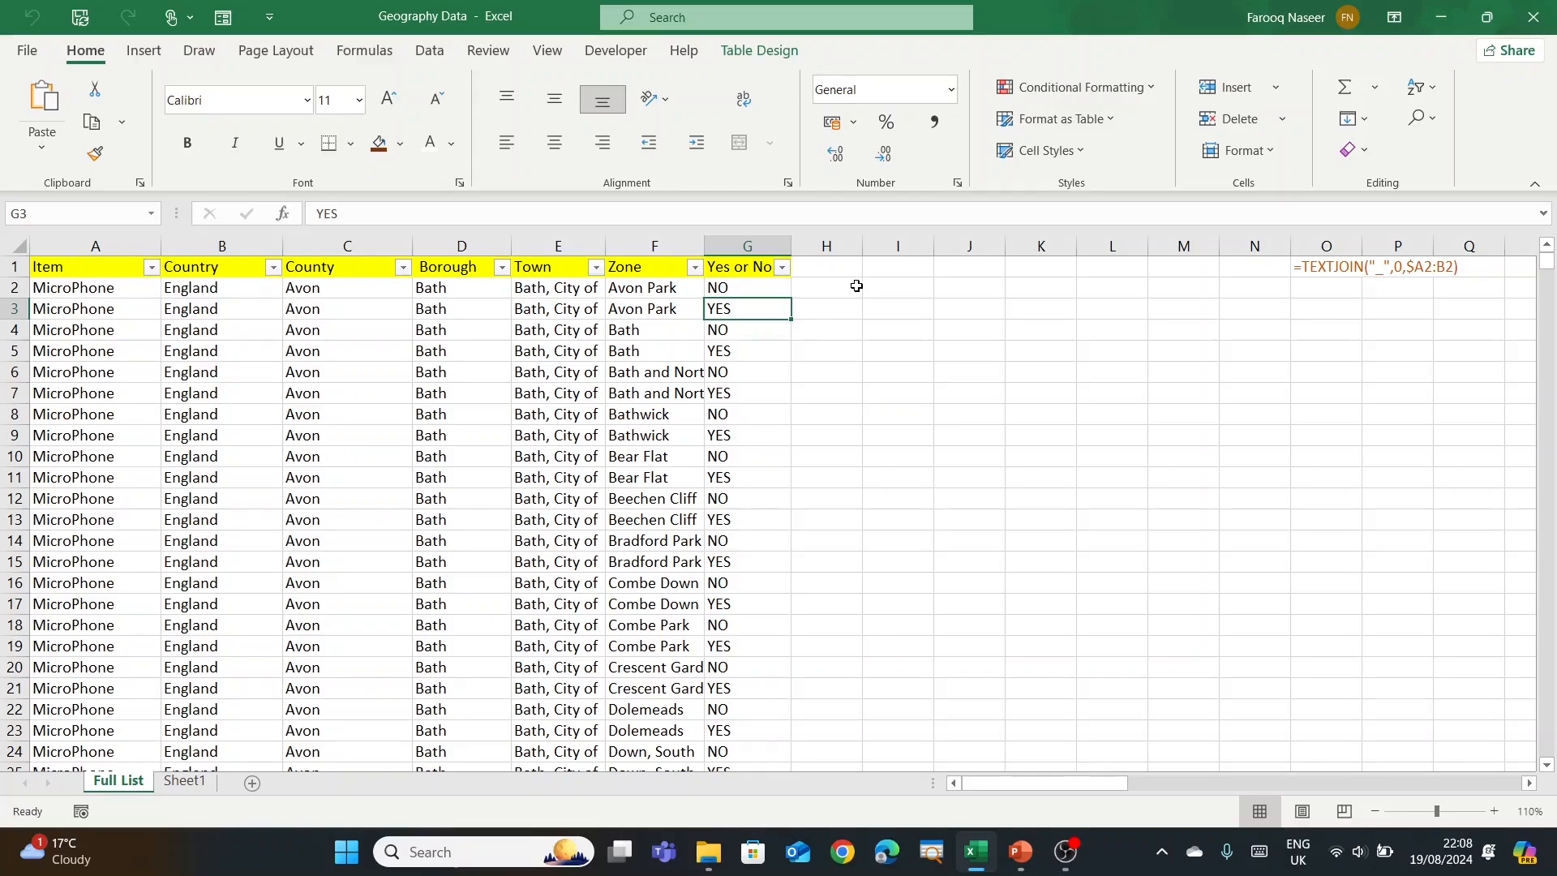
# Step: Add a Level1 heading in H1, extending the table
pyautogui.moveTo(97, 265); pyautogui.dragTo(731, 269)
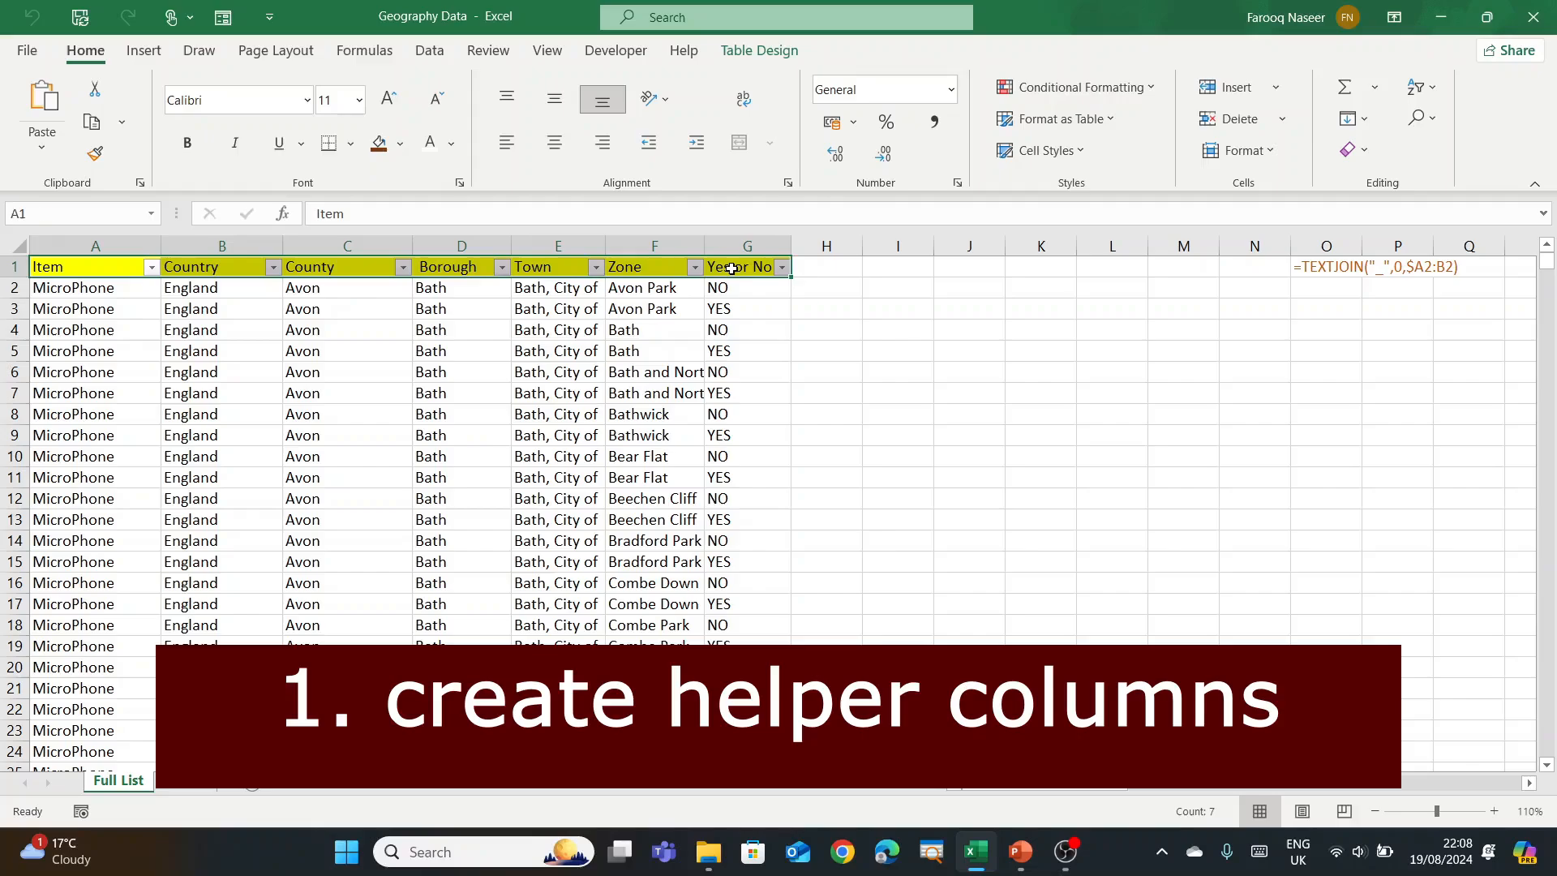
pyautogui.click(783, 350)
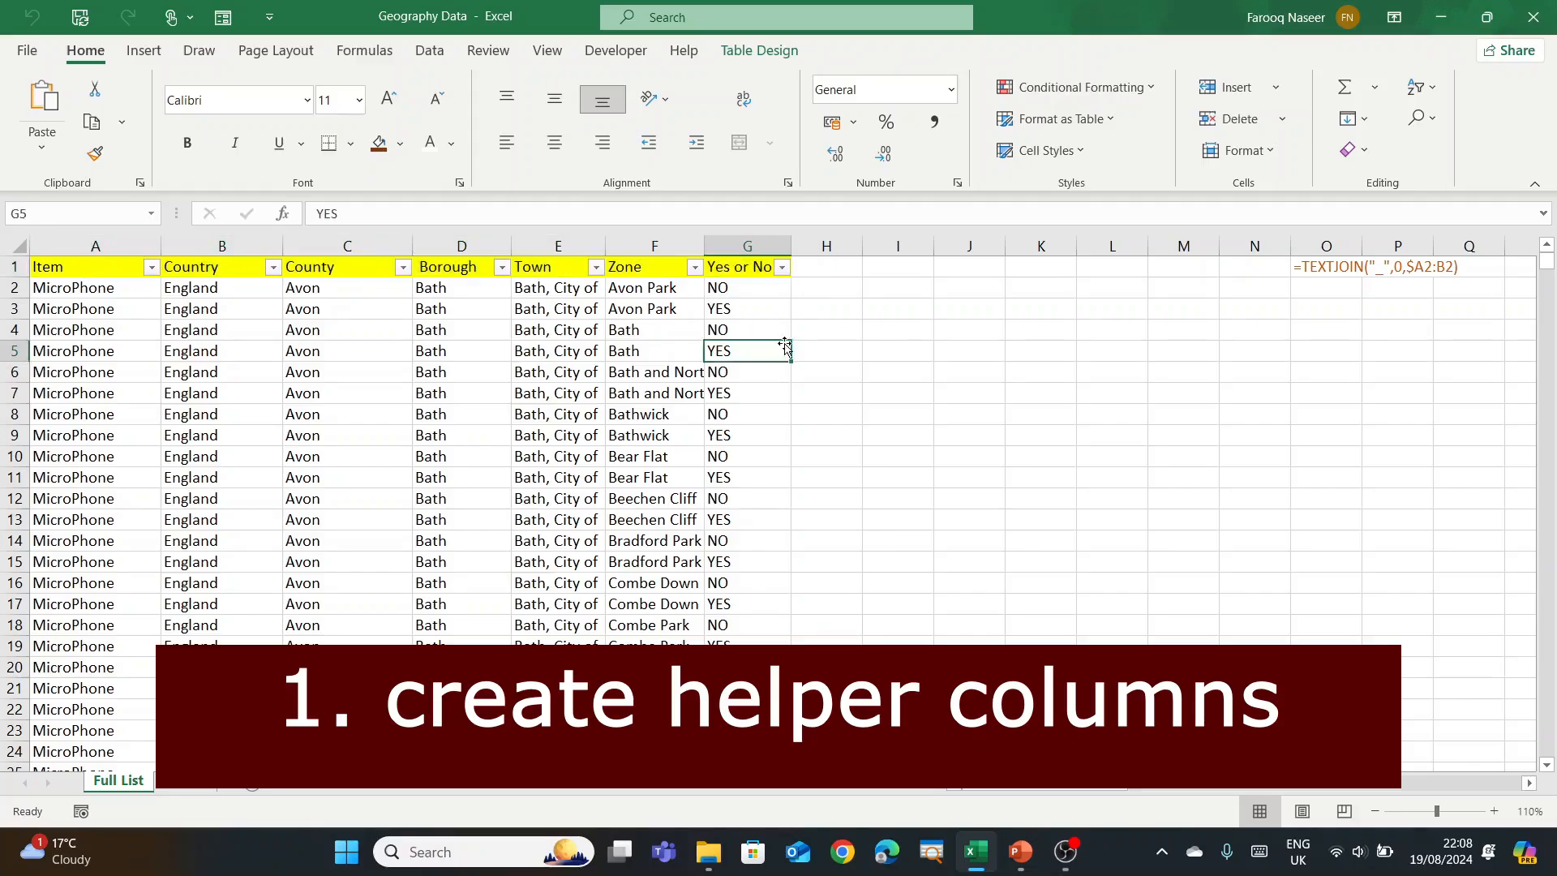
pyautogui.click(822, 267)
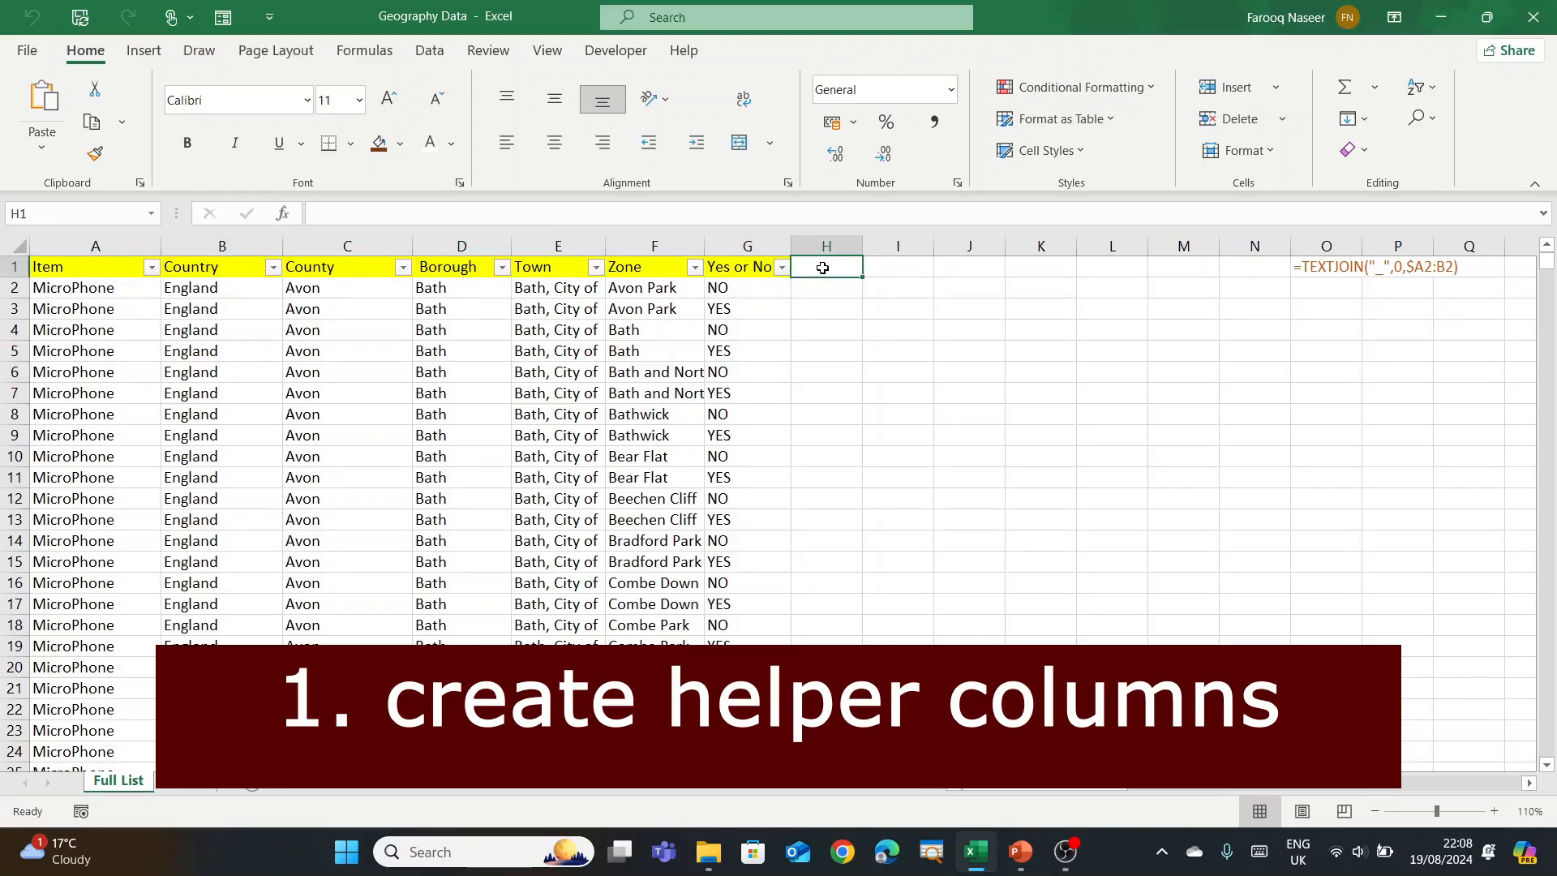
pyautogui.write('Le')
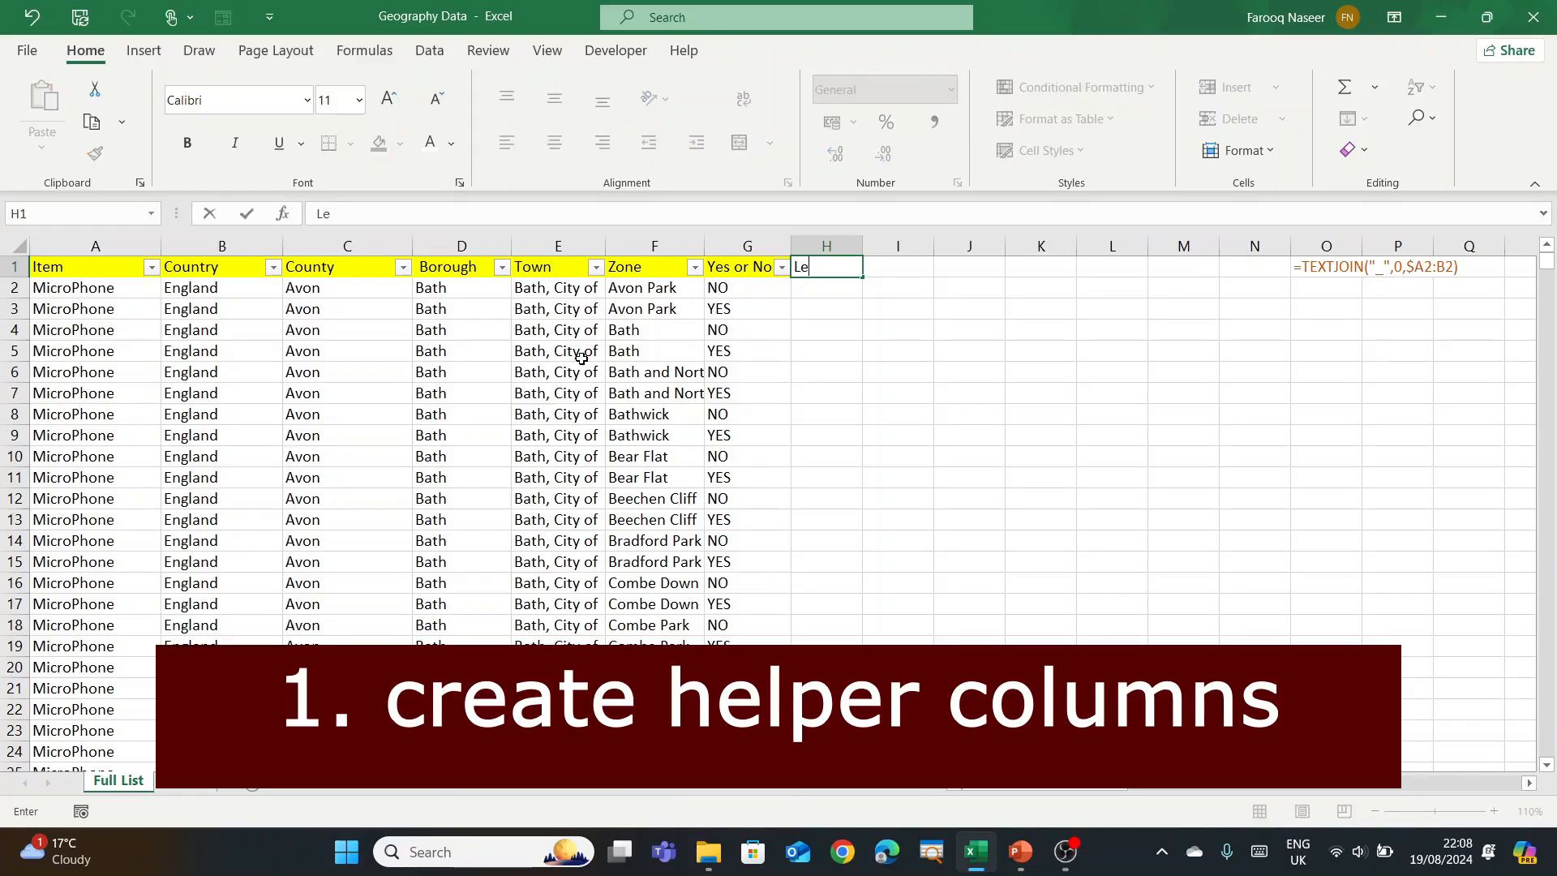
pyautogui.write('vel')
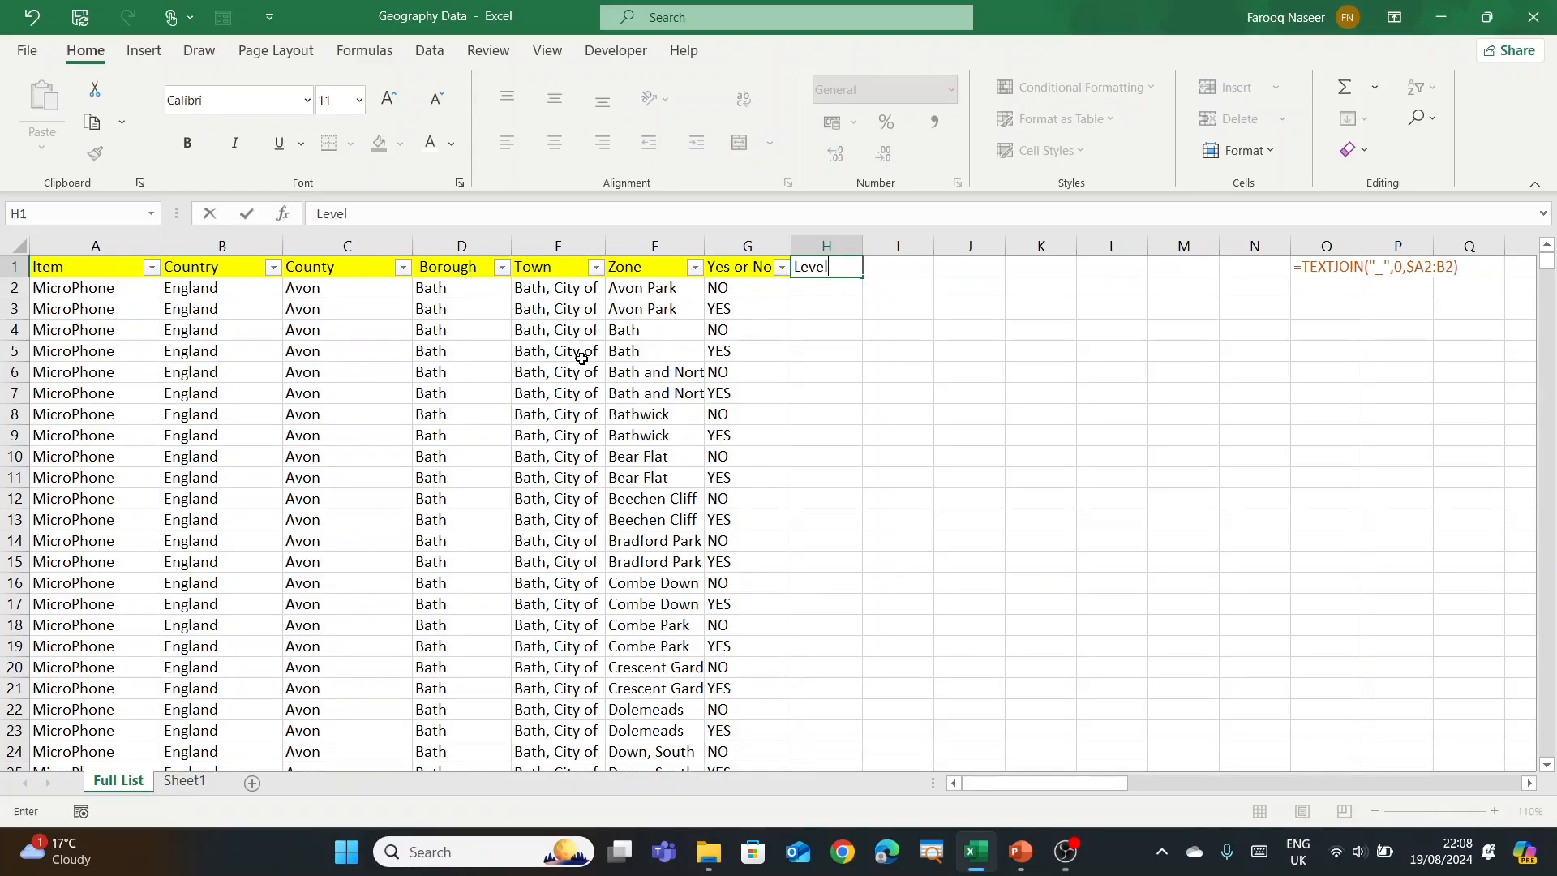
pyautogui.write('1')
pyautogui.press('Return')
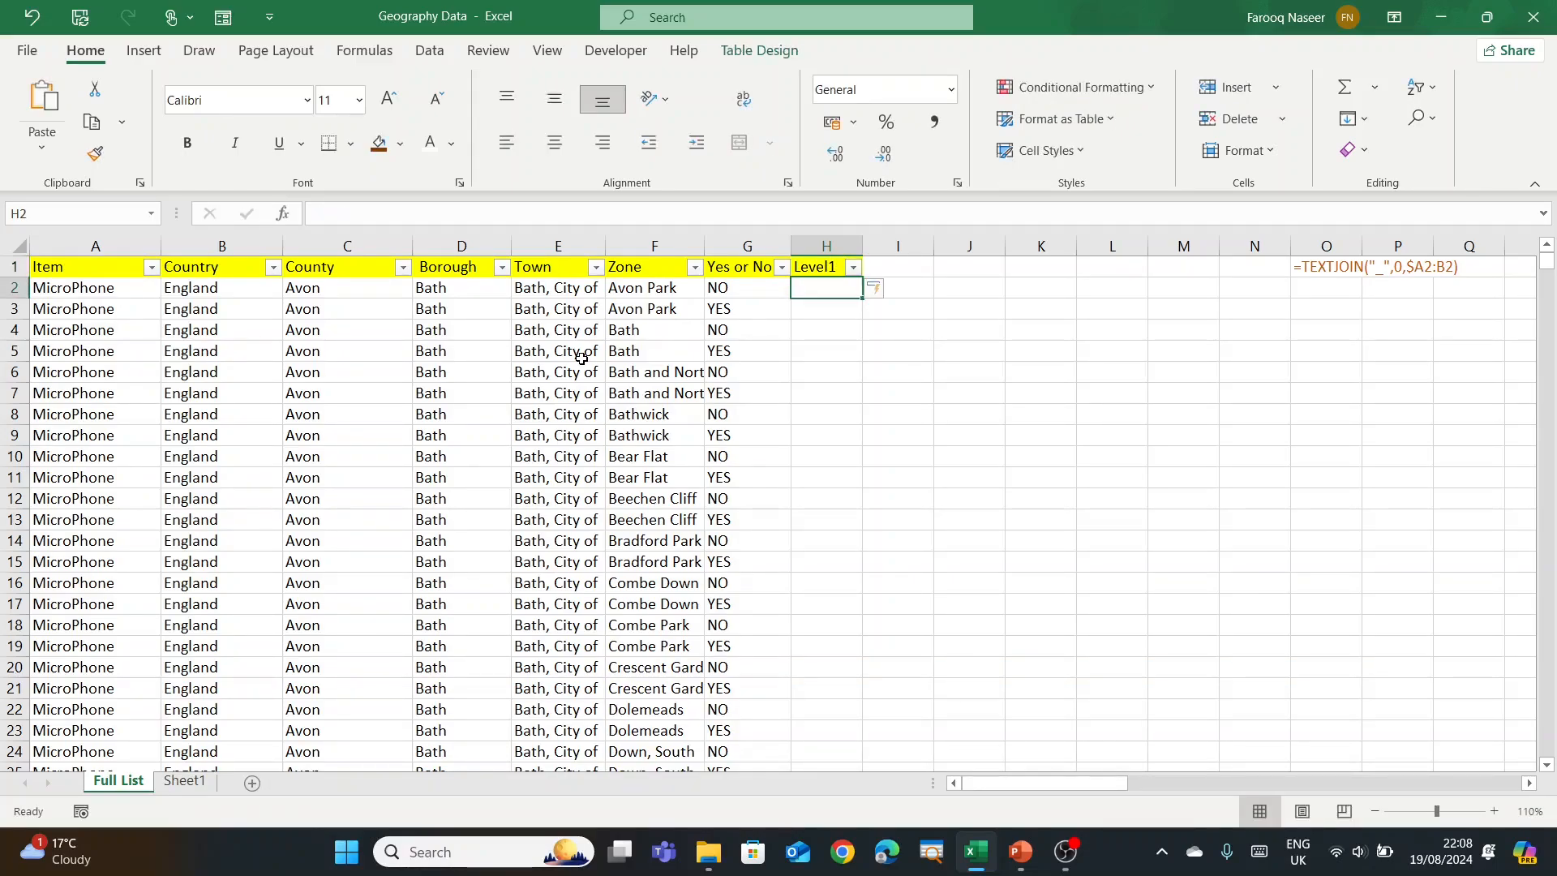
# Step: Fill Level2 through Level6 across I1:M1 and give the headings a light gold fill
pyautogui.click(838, 273)
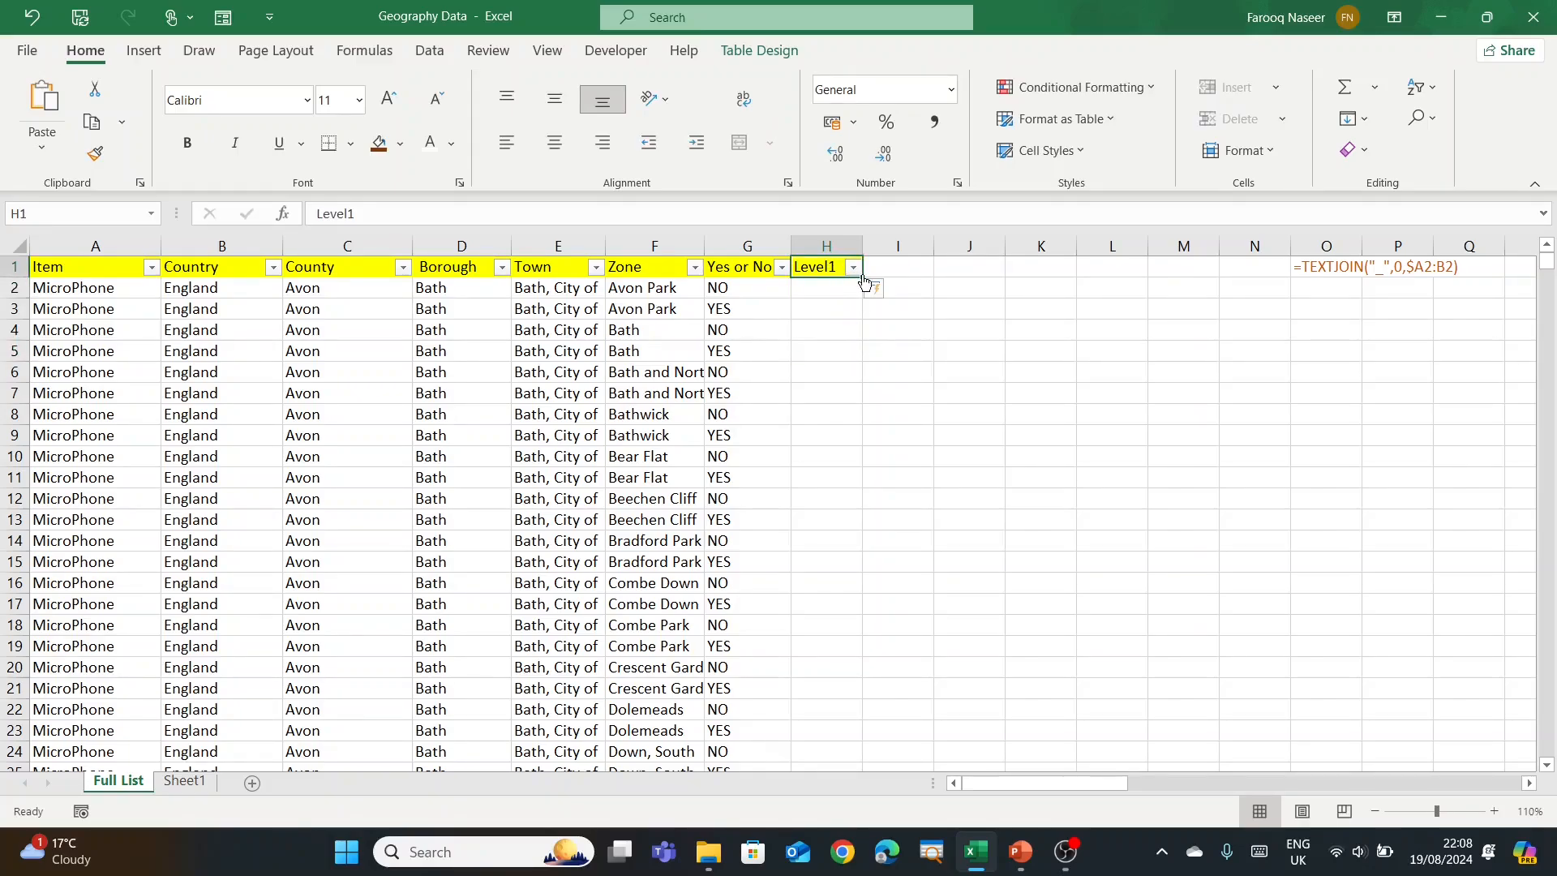
pyautogui.moveTo(864, 276); pyautogui.dragTo(1140, 280)
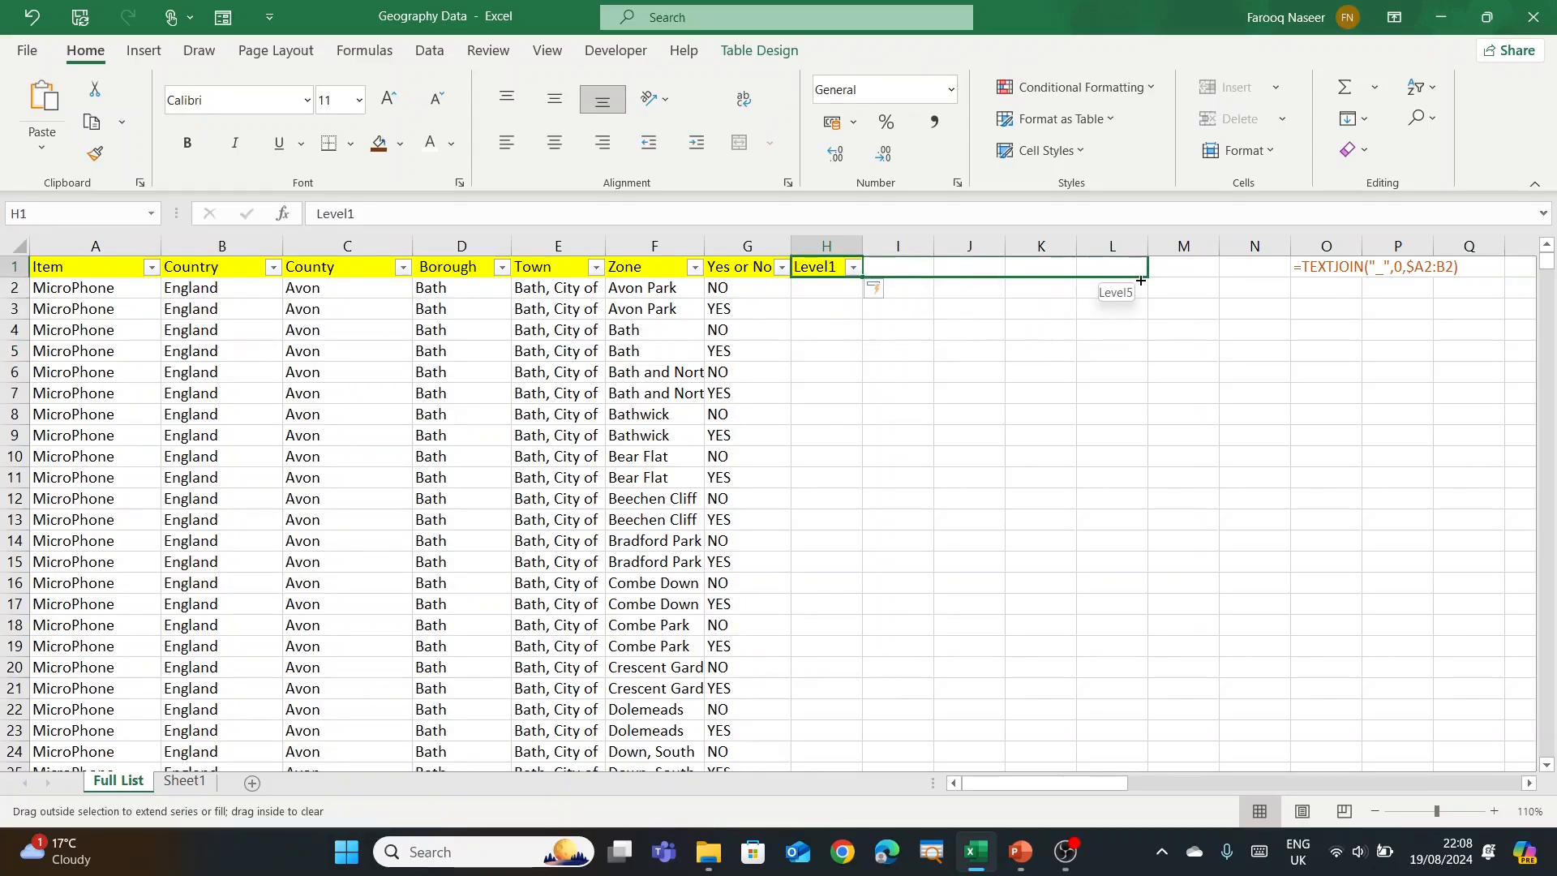
pyautogui.moveTo(1141, 281); pyautogui.dragTo(1182, 280)
pyautogui.moveTo(1085, 313); pyautogui.dragTo(1084, 313)
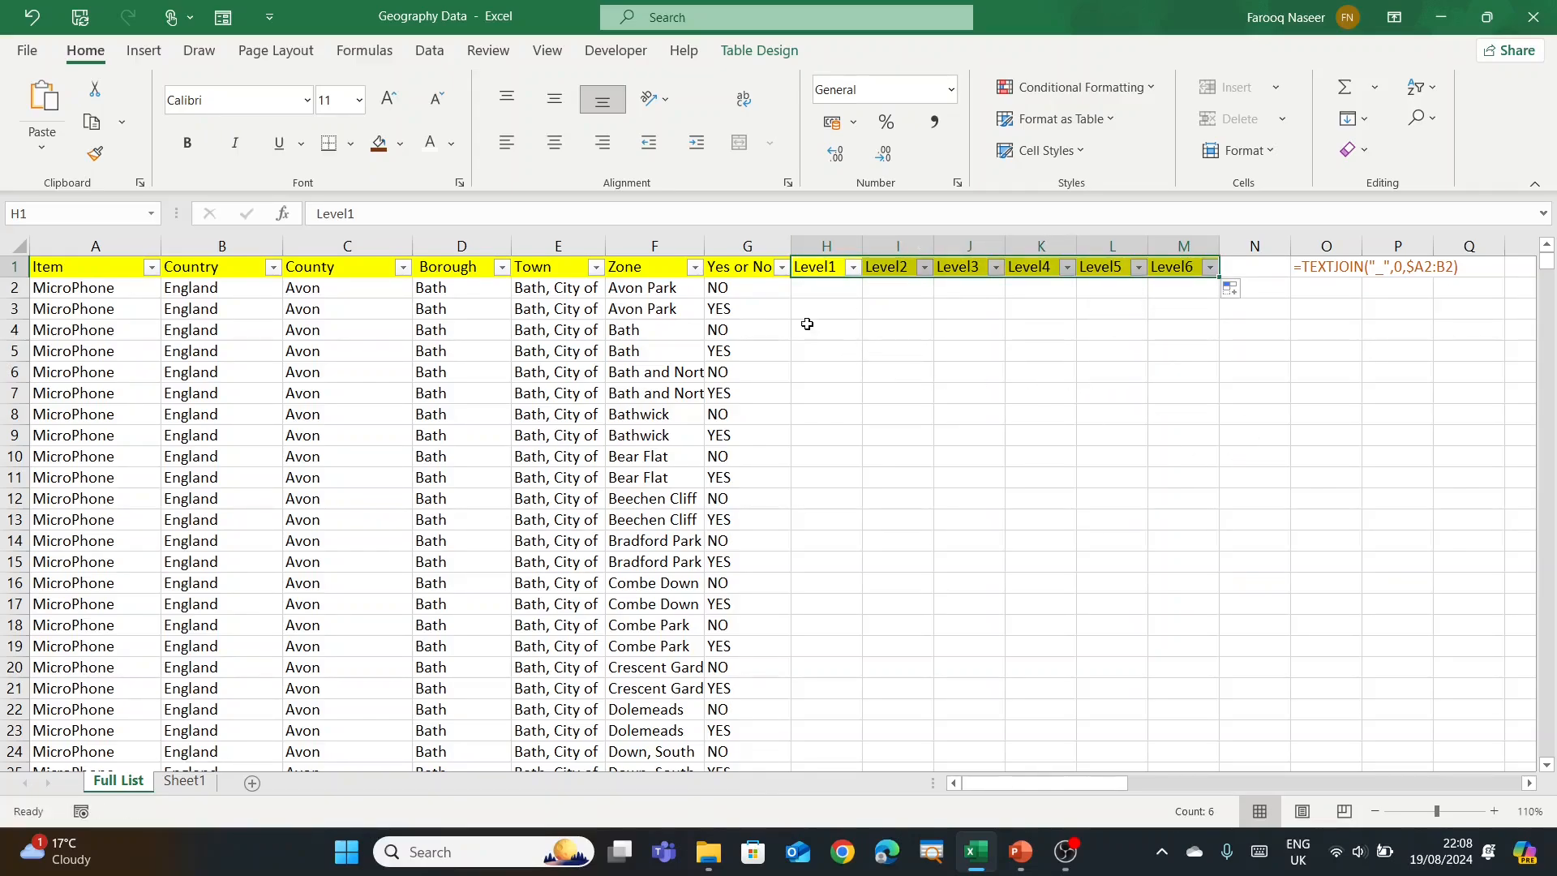
pyautogui.click(400, 143)
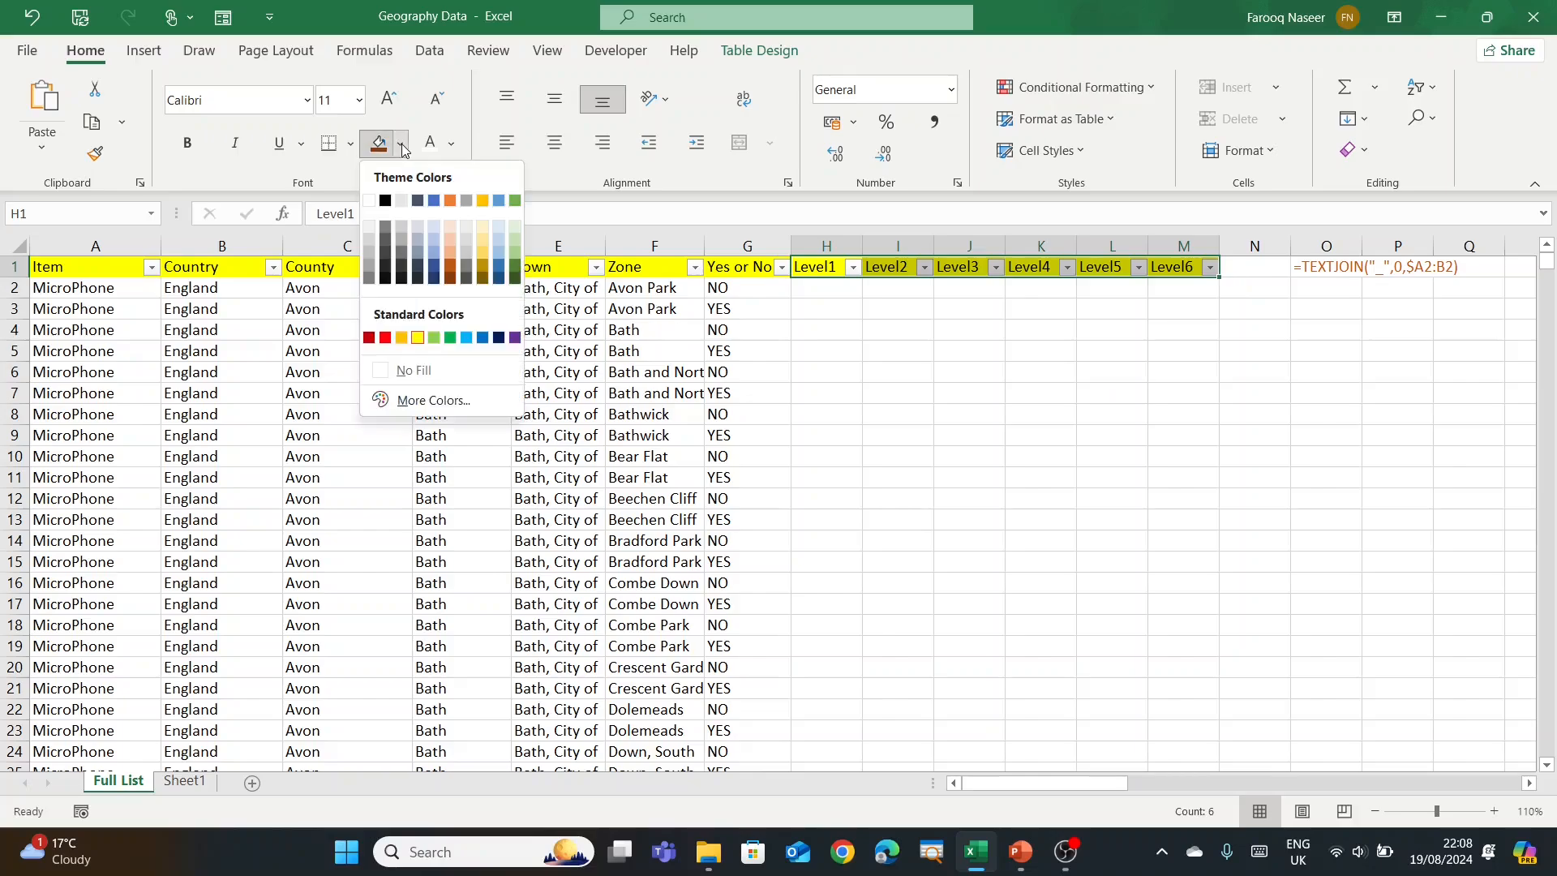
pyautogui.click(483, 227)
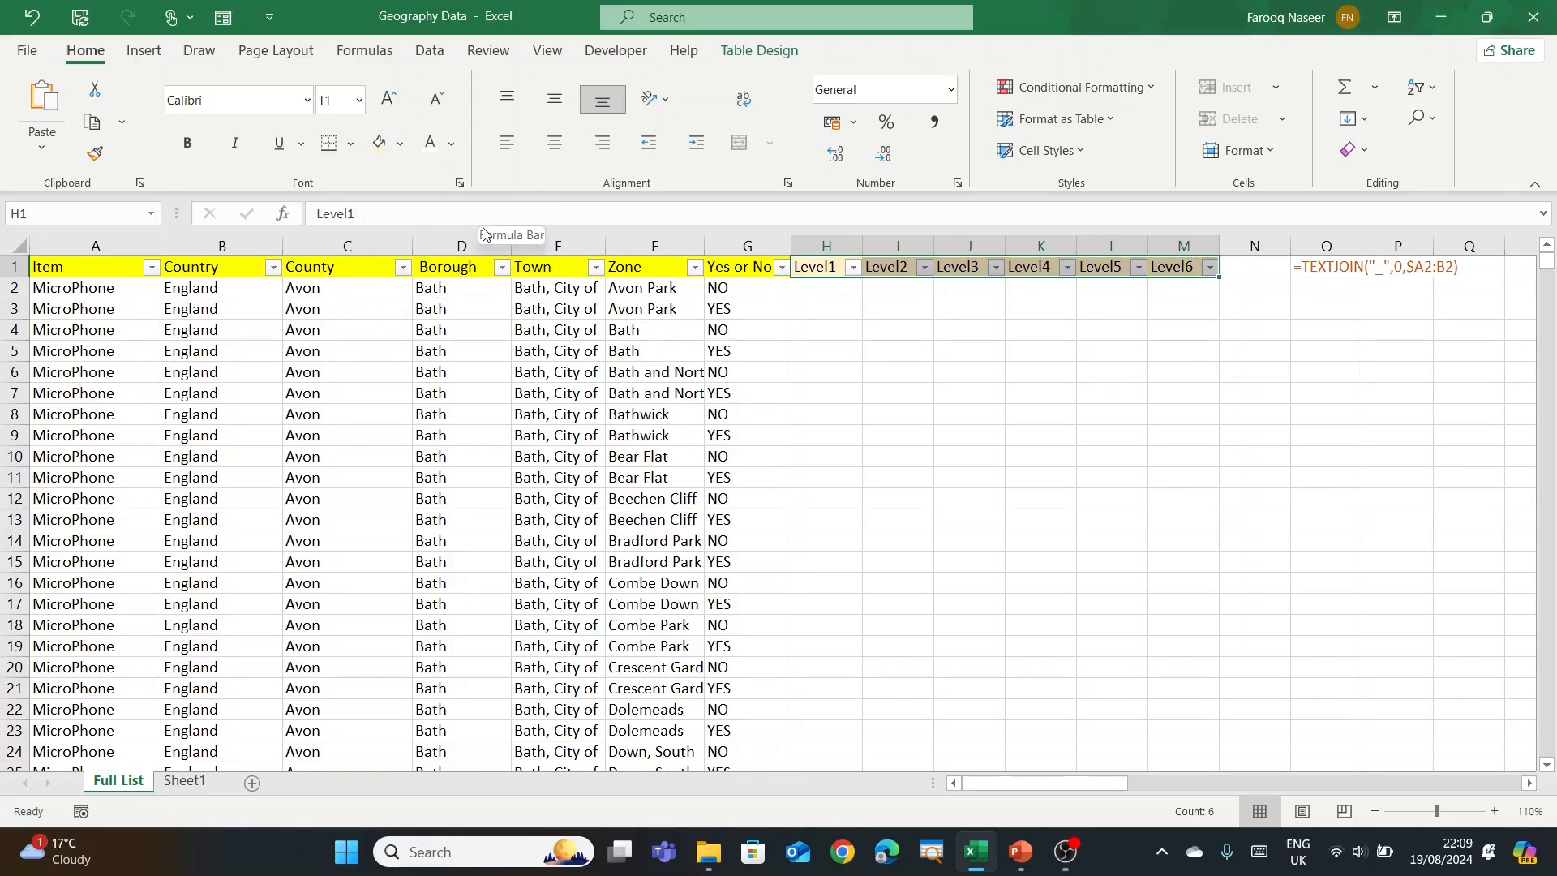
pyautogui.click(858, 312)
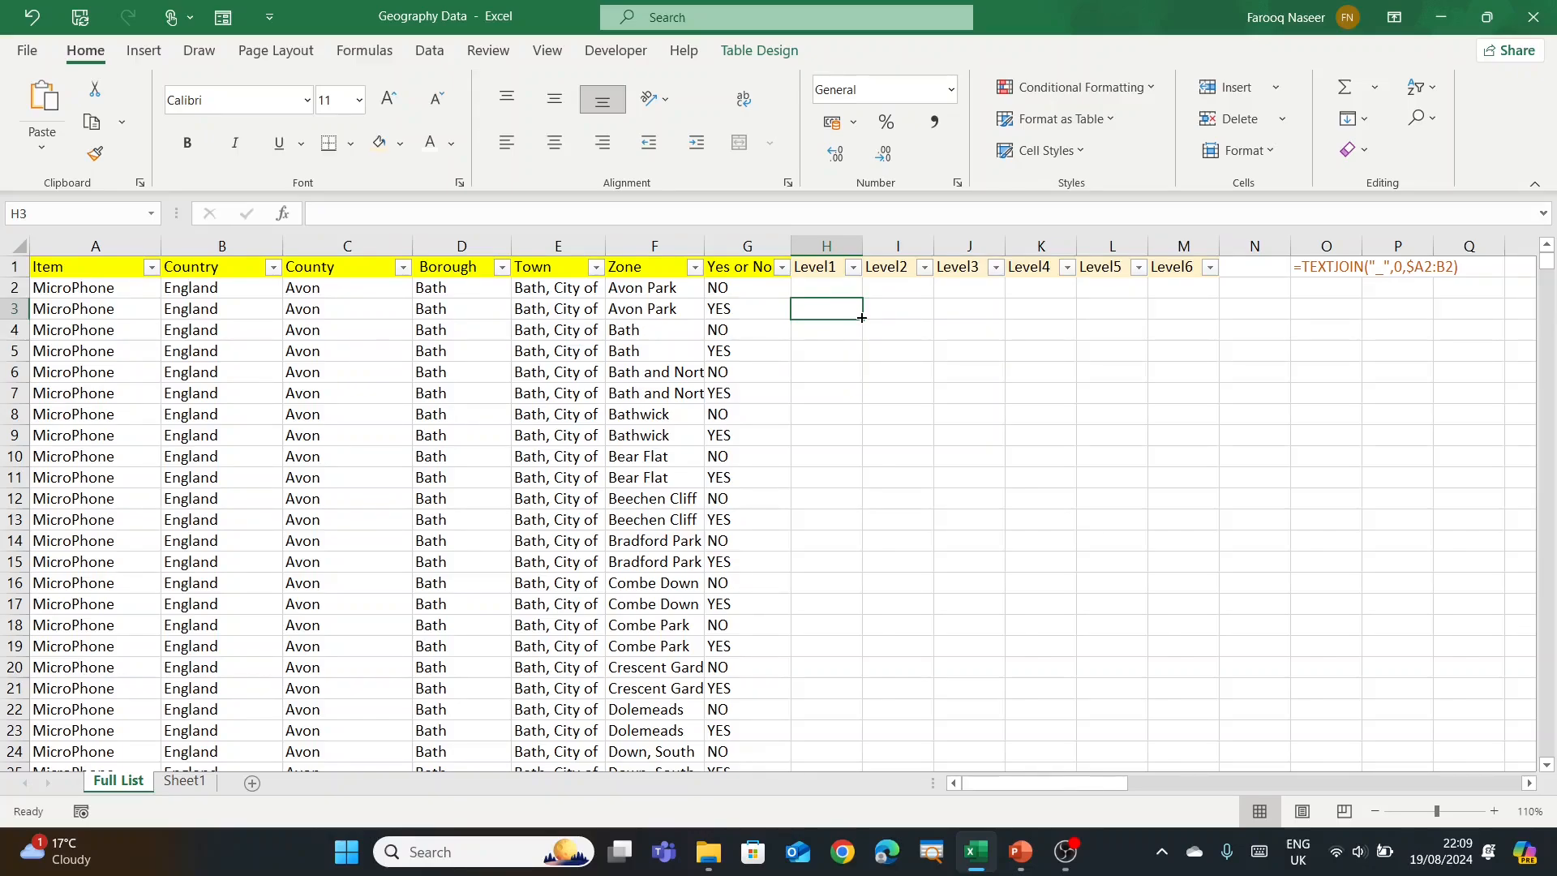
# Step: Inspect row 2's Item, Country and Level cells, ending on the TEXTJOIN text in O1
pyautogui.click(832, 286)
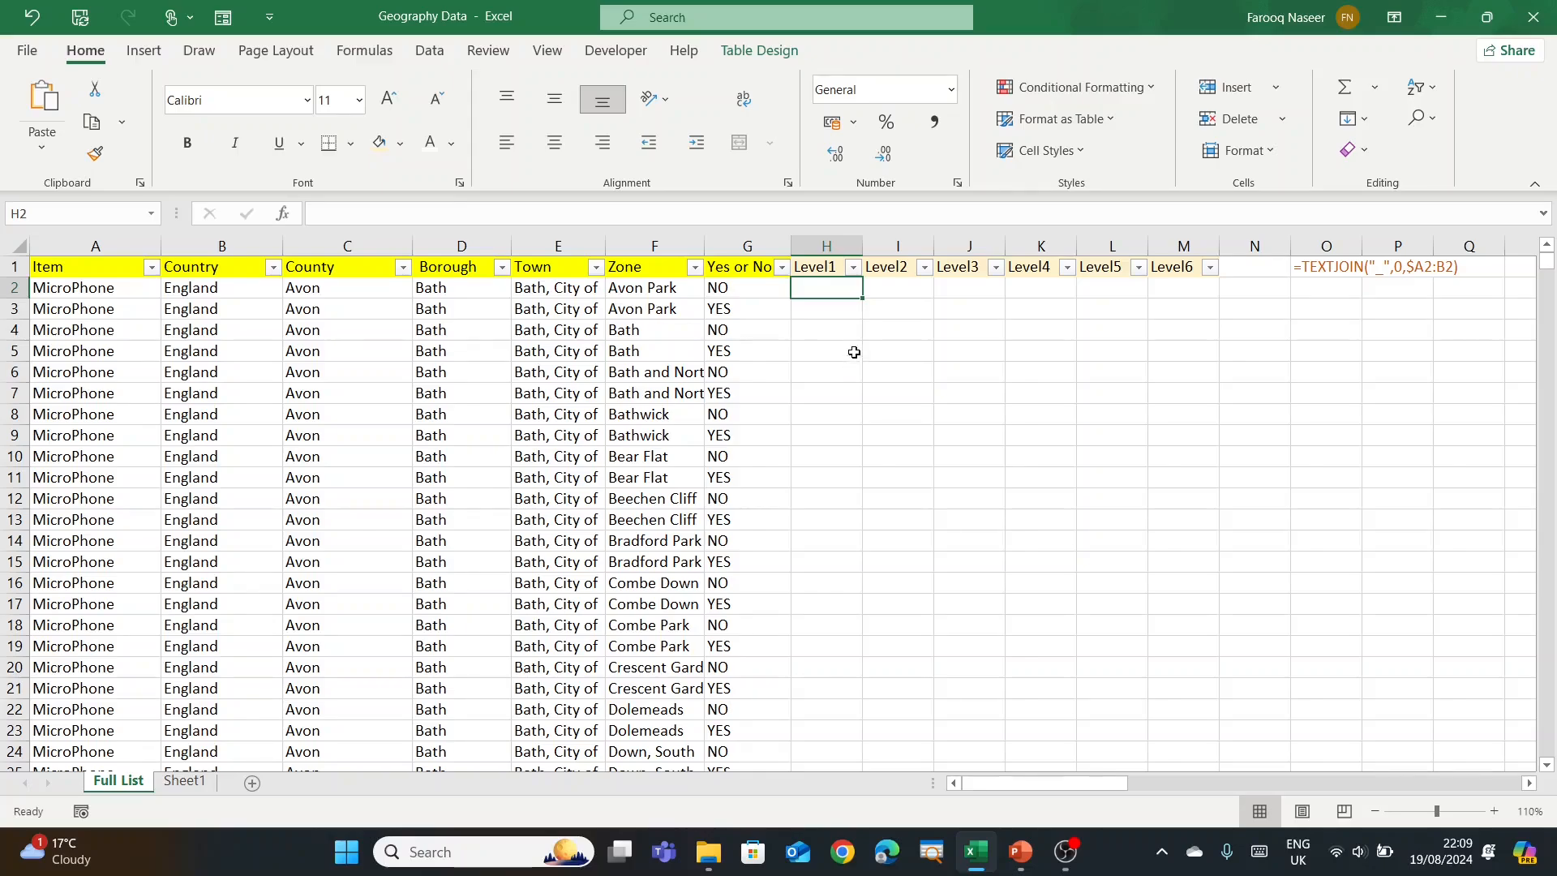
pyautogui.click(114, 289)
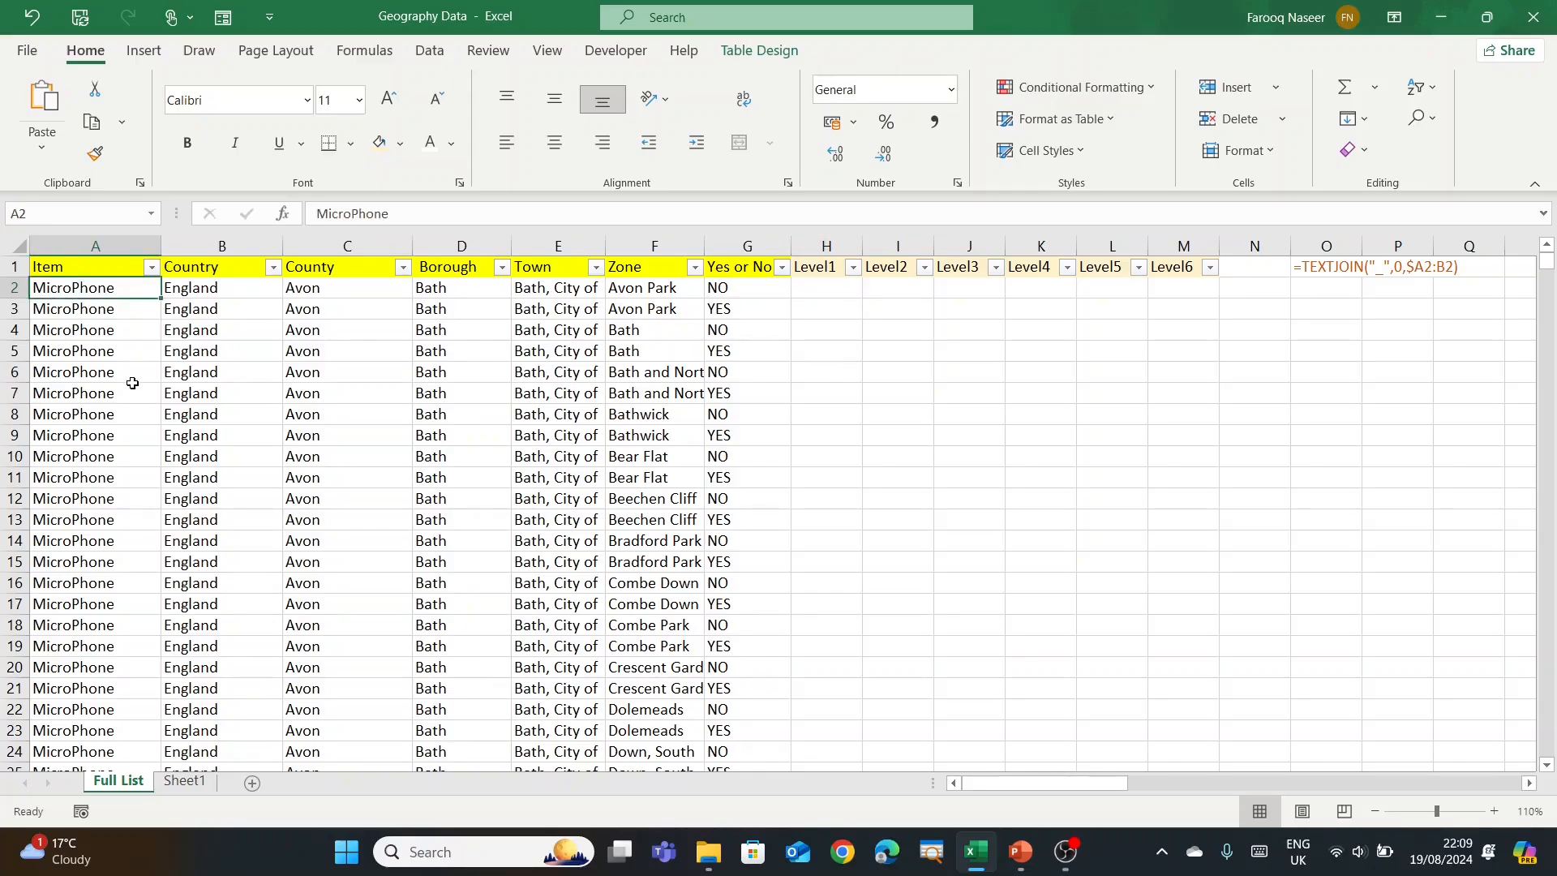
pyautogui.click(213, 289)
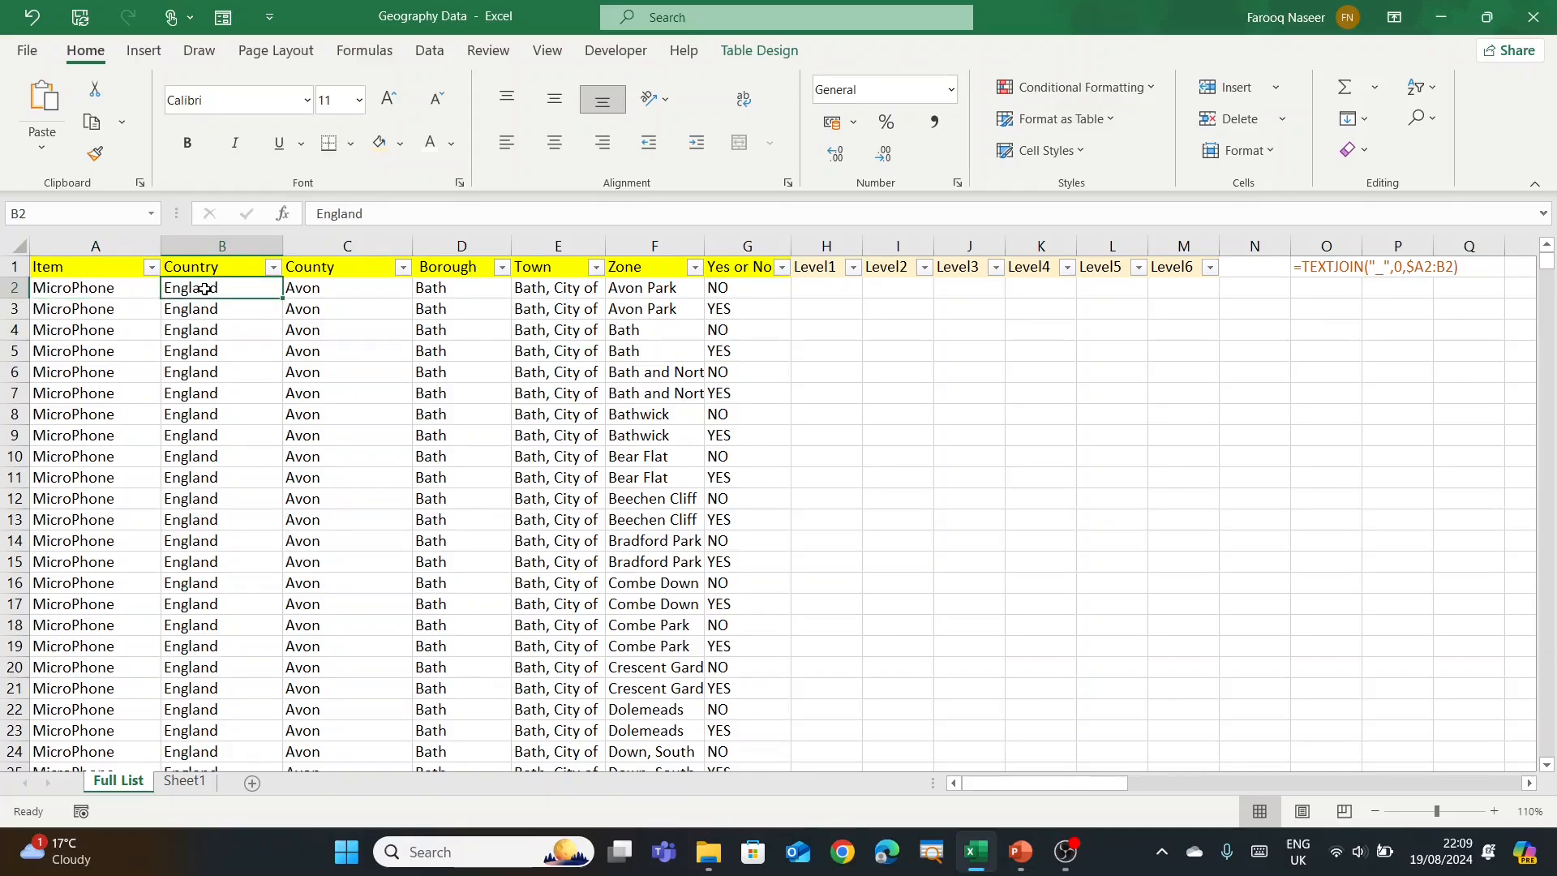
pyautogui.click(906, 295)
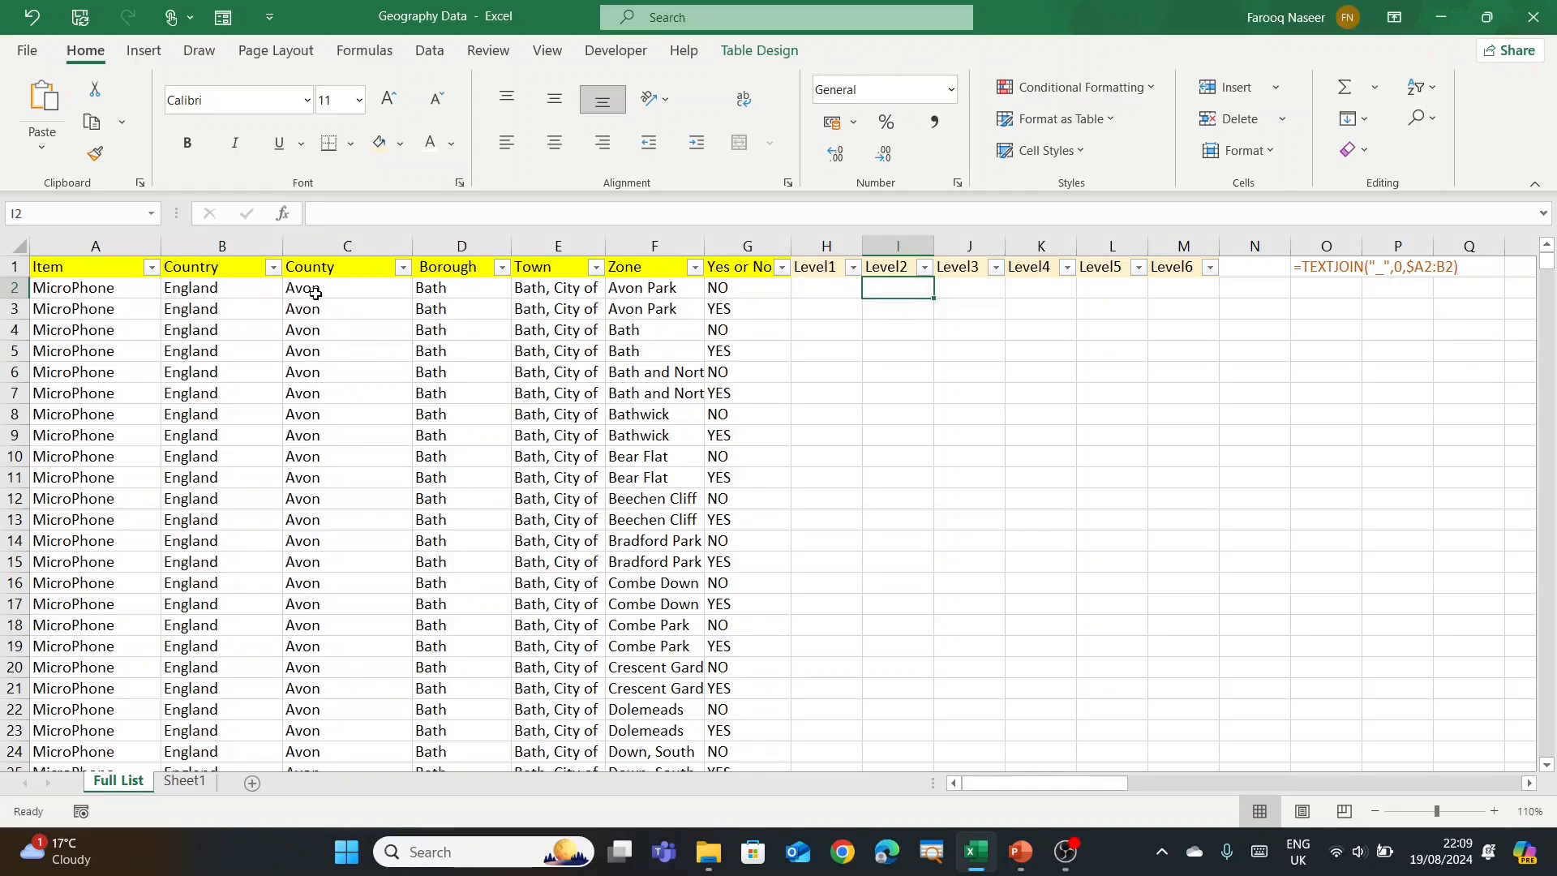
pyautogui.click(988, 299)
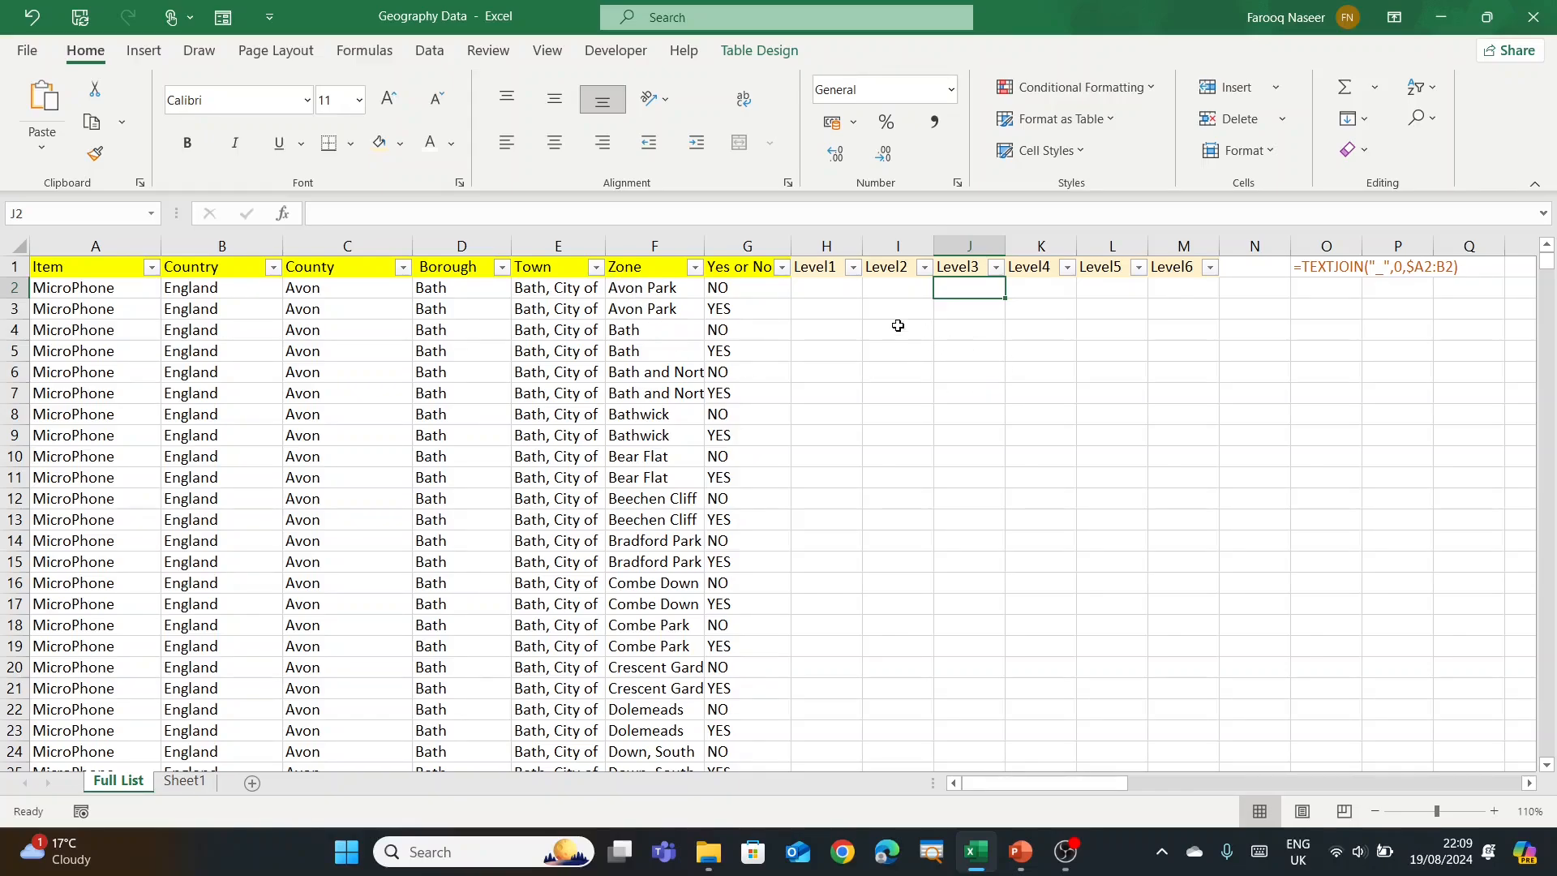
pyautogui.click(1330, 272)
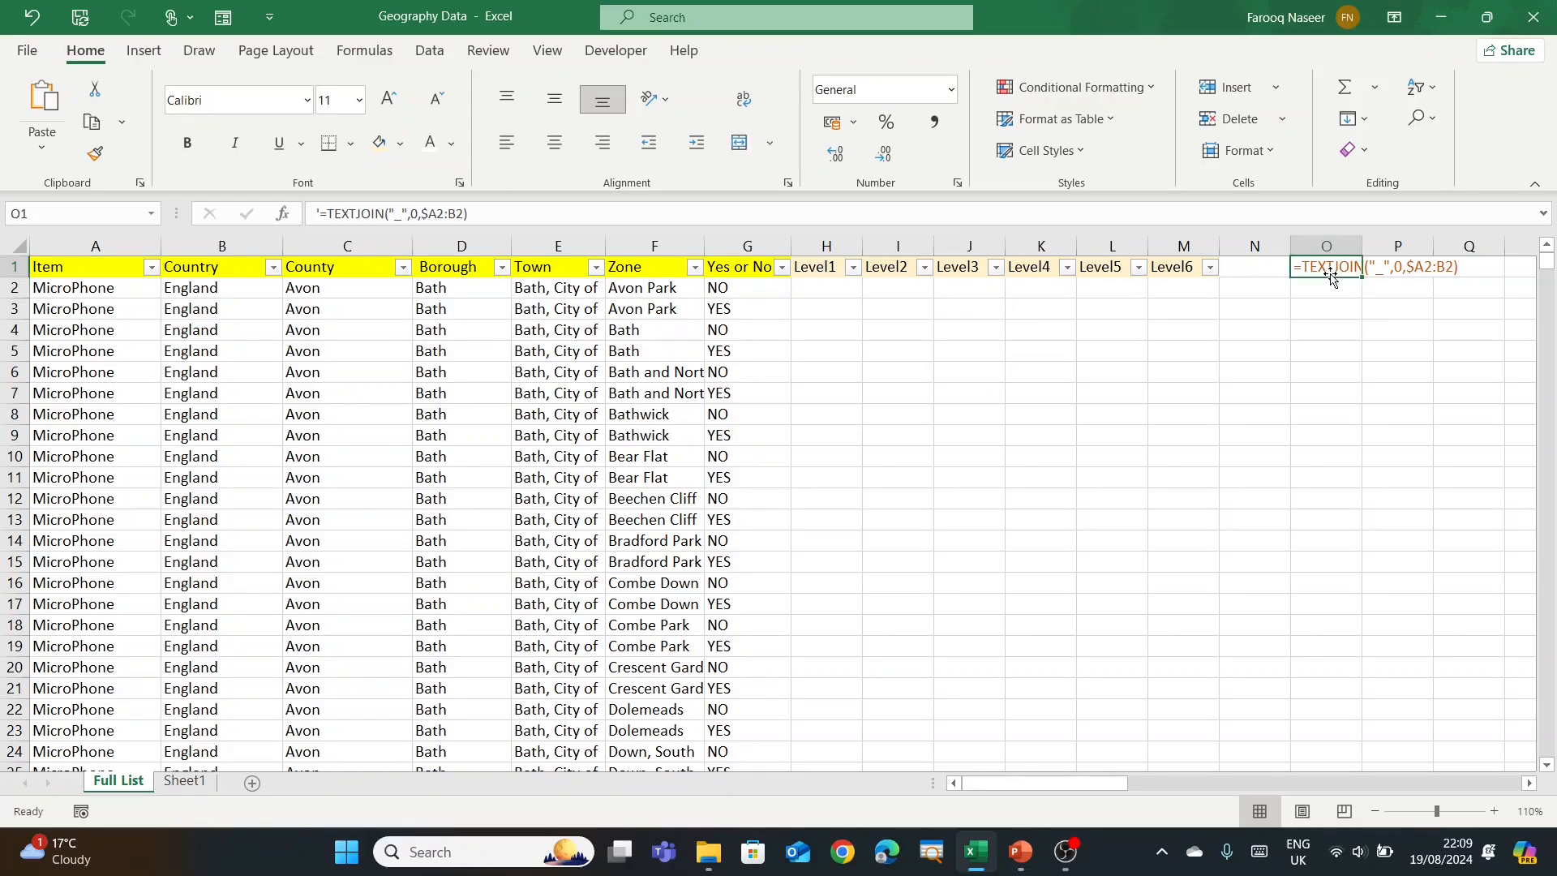
# Step: Copy the TEXTJOIN("_",0,$A2:B2) formula text from O1 into every Level1–Level6 data cell
pyautogui.moveTo(473, 209); pyautogui.dragTo(318, 212)
pyautogui.hotkey('ctrl', 'c')
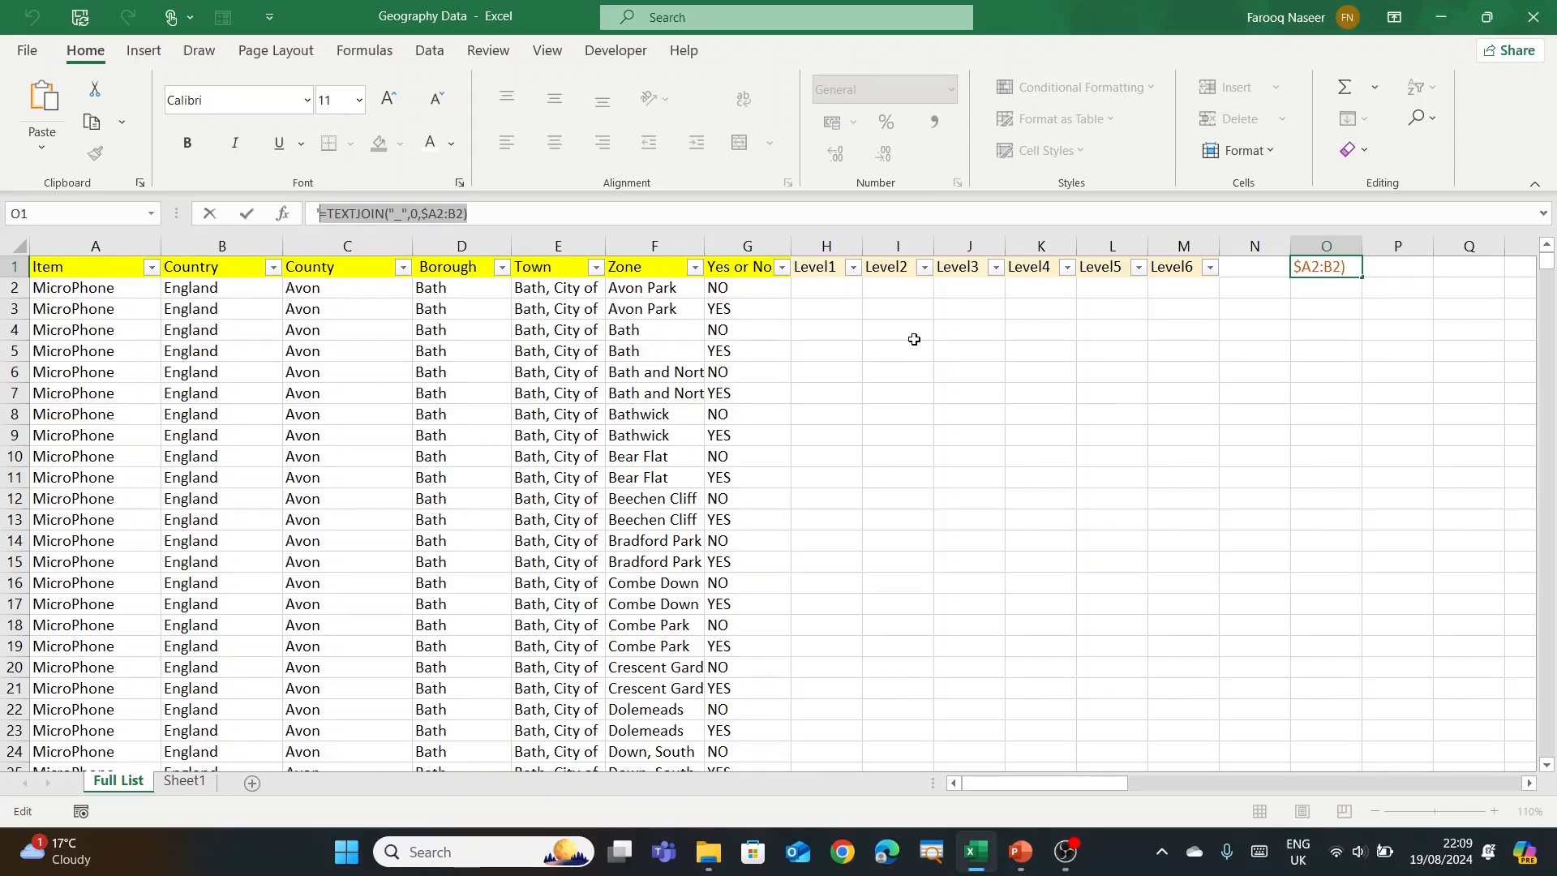
pyautogui.press('Escape')
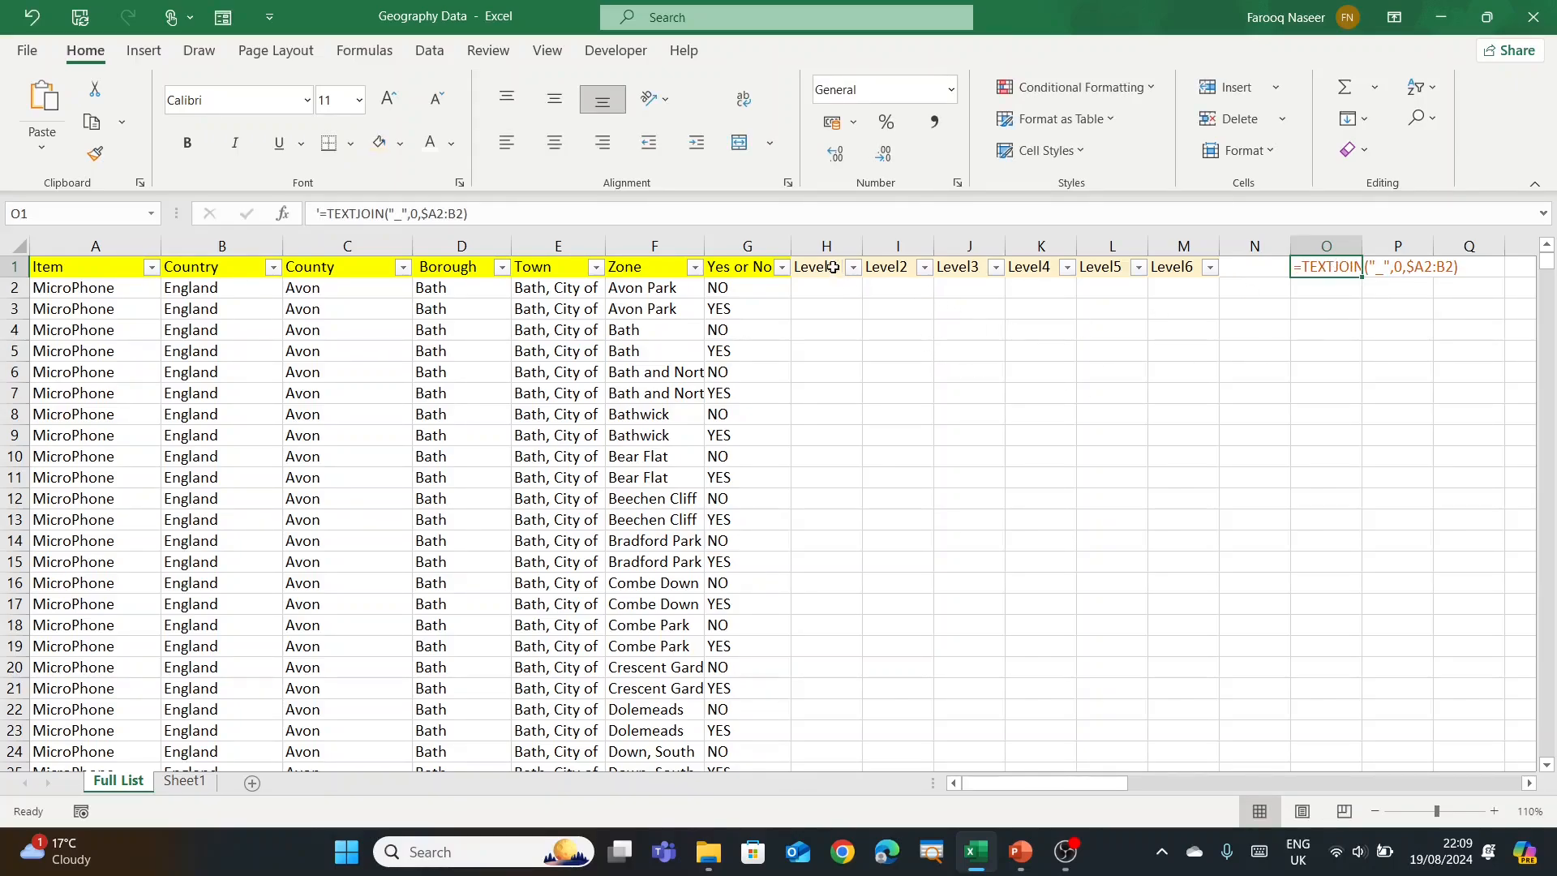
pyautogui.moveTo(821, 251); pyautogui.dragTo(1184, 253)
pyautogui.press('F2')
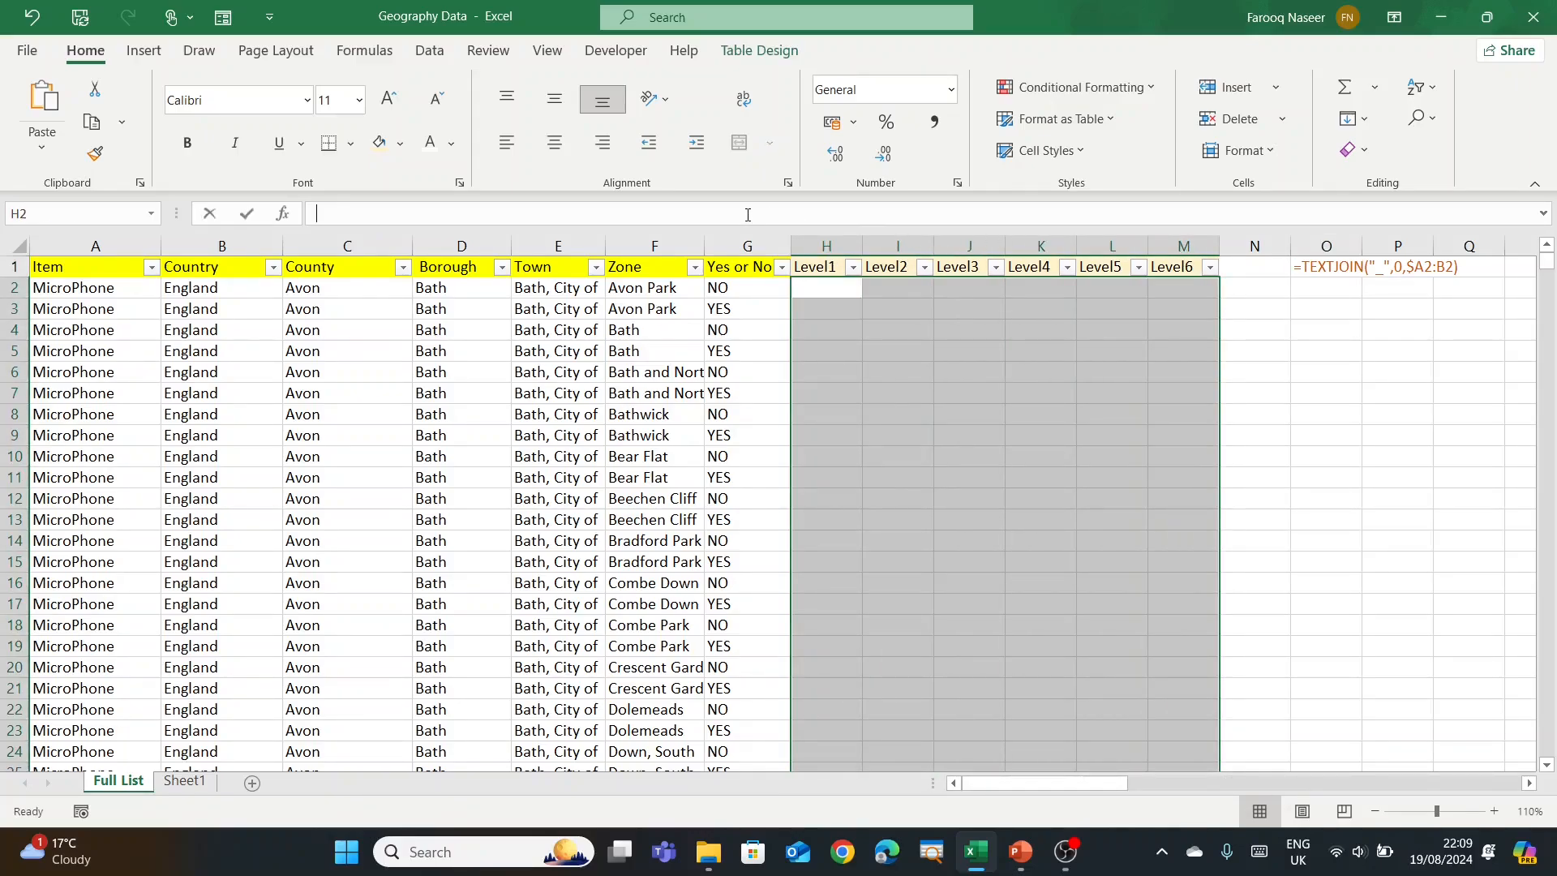
pyautogui.hotkey('ctrl', 'v')
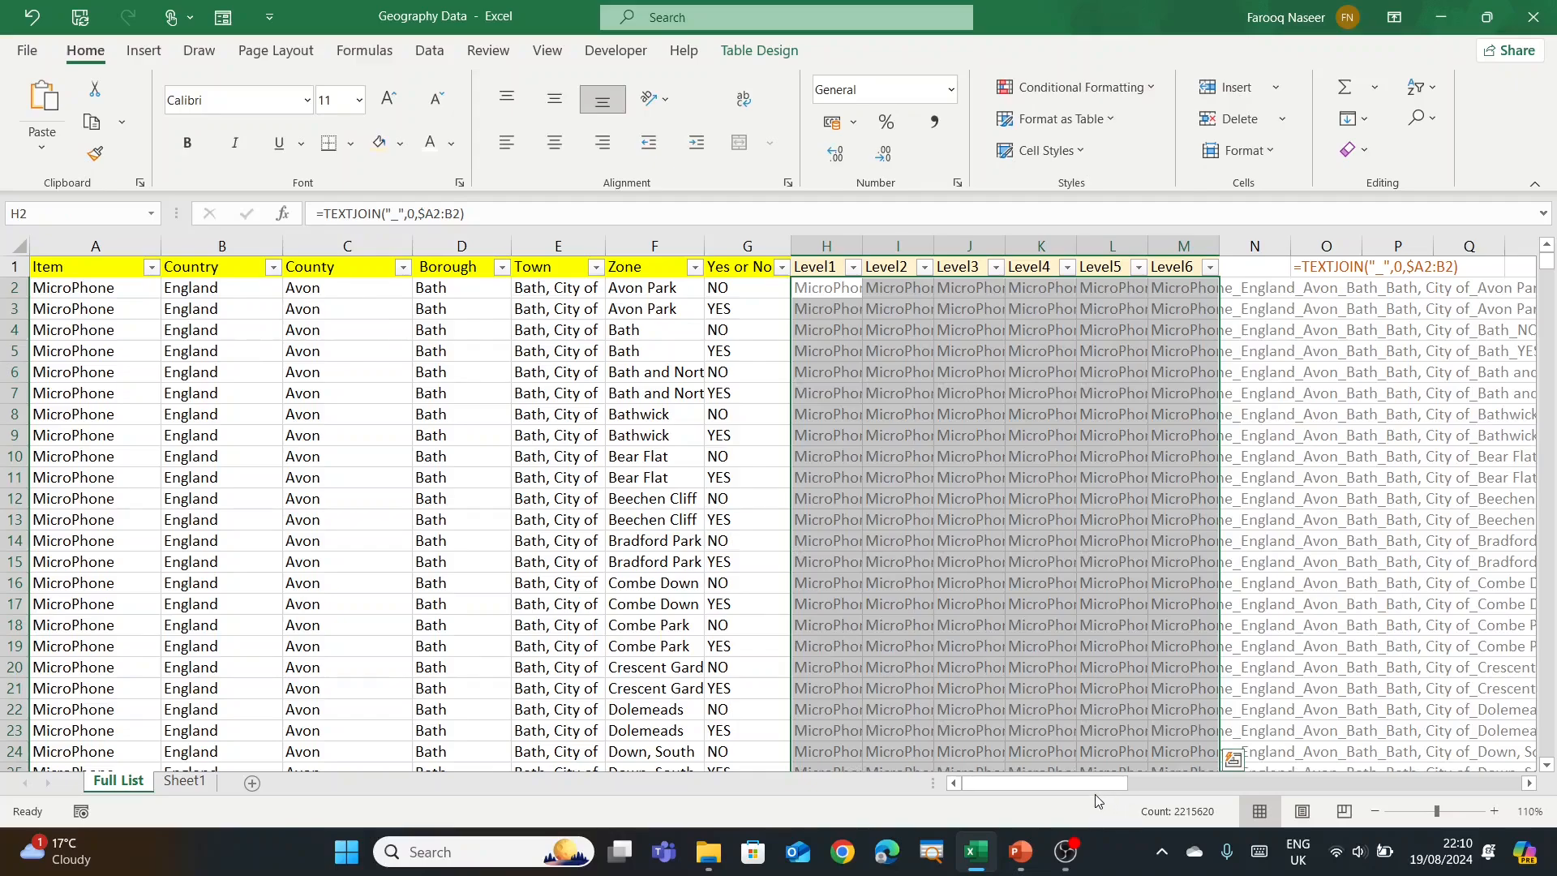
pyautogui.click(326, 435)
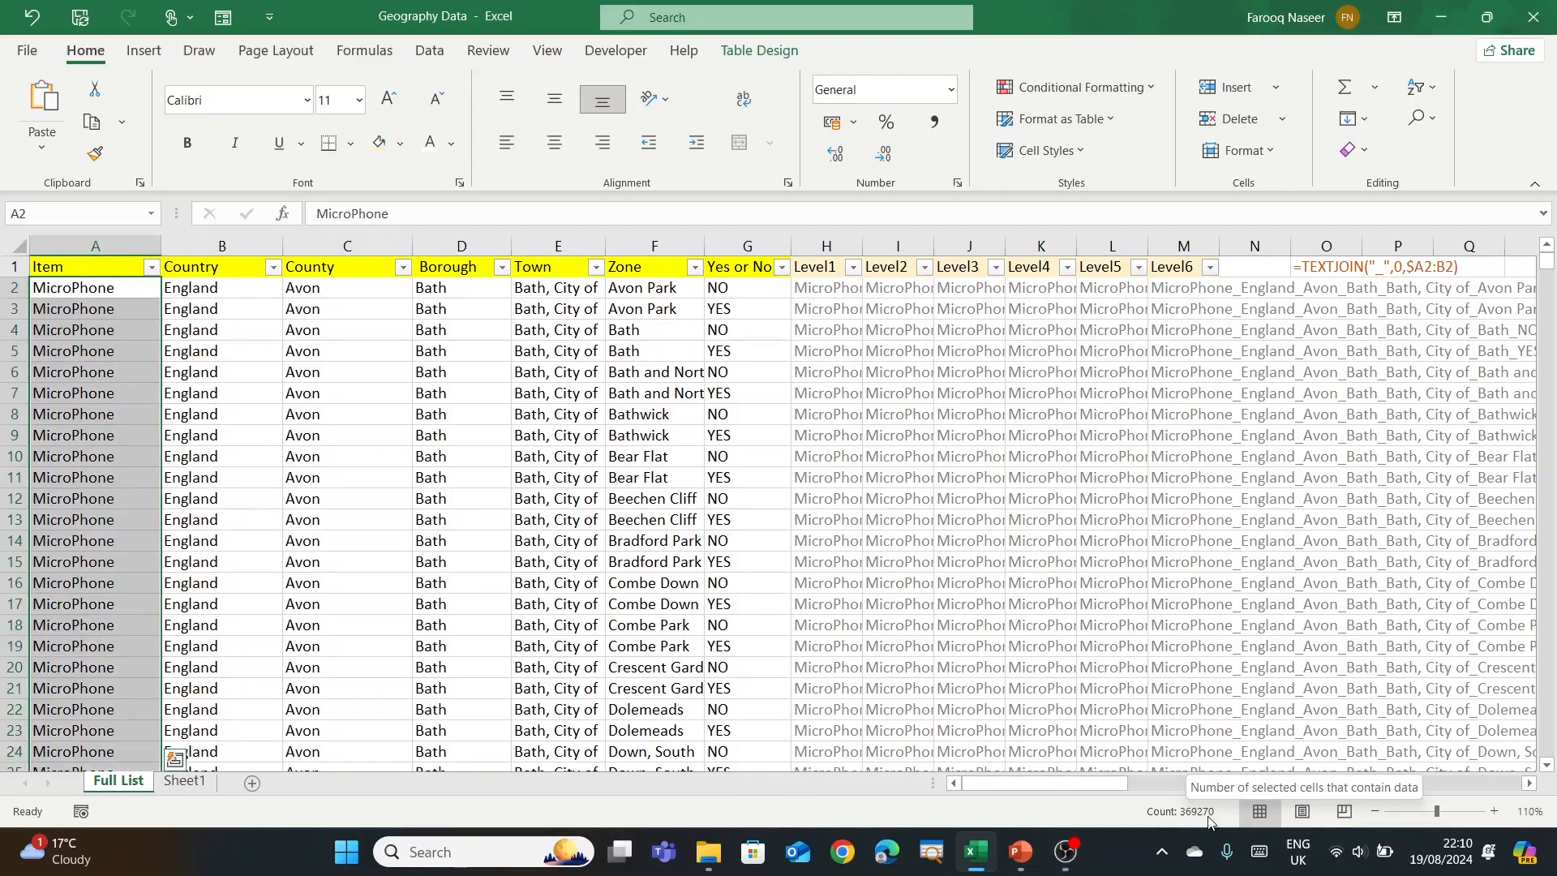
pyautogui.click(270, 399)
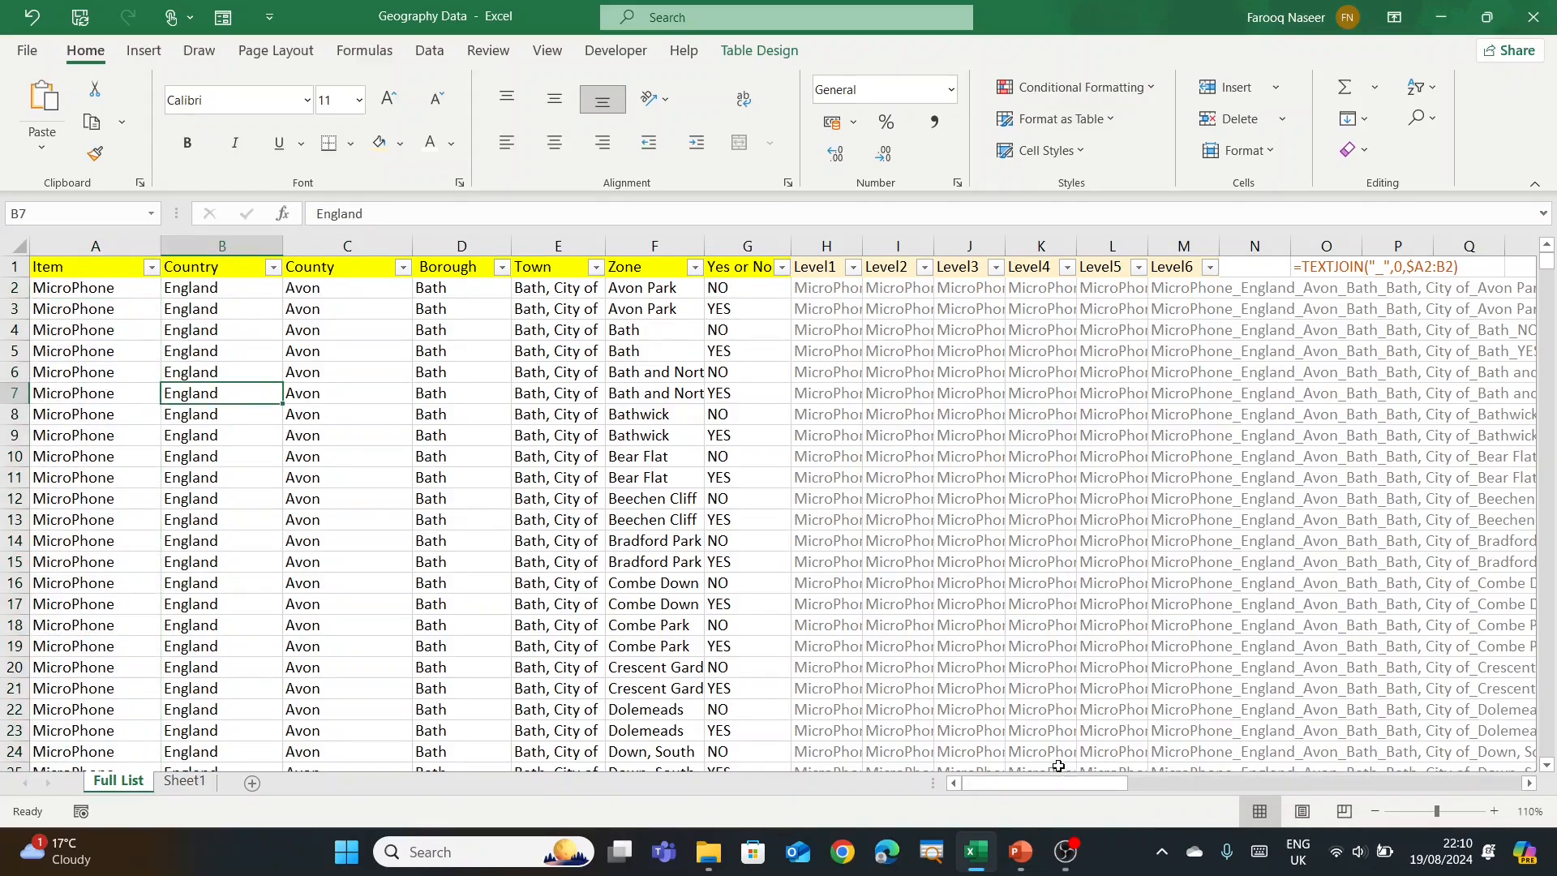
# Step: Scroll right to the LEVEL 0–LEVEL 6 helper area and select T2 under LEVEL 0
pyautogui.moveTo(1041, 782); pyautogui.dragTo(1170, 777)
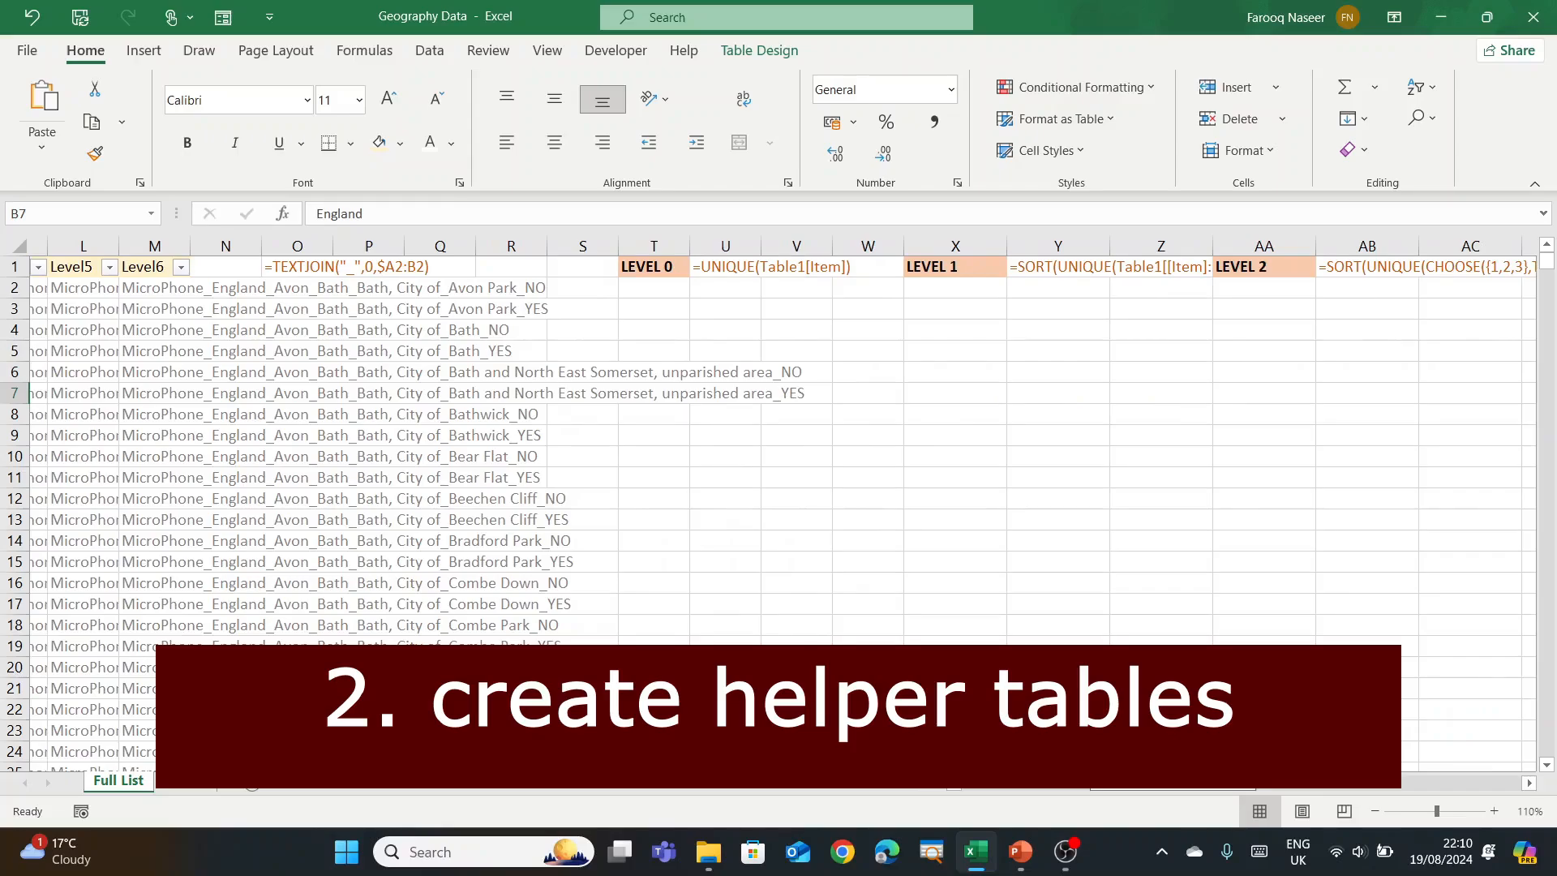
pyautogui.moveTo(1170, 776); pyautogui.dragTo(1198, 819)
pyautogui.click(509, 282)
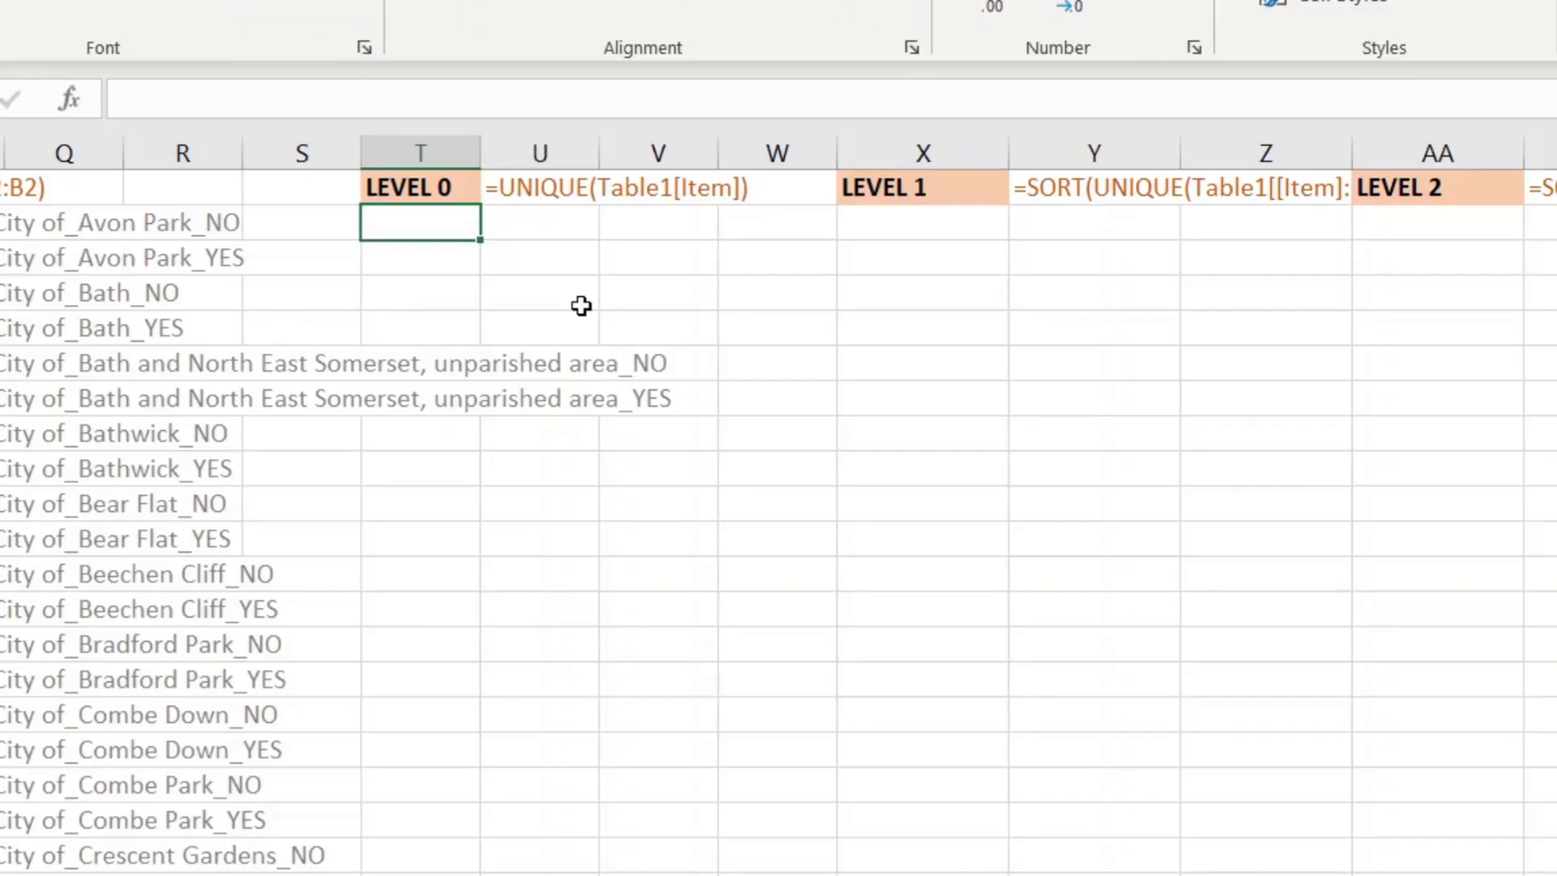
# Step: Enter =UNIQUE(Table1[Item]) in T2 to list MicroPhone, Snooker Table and Wheel Chair
pyautogui.write('=')
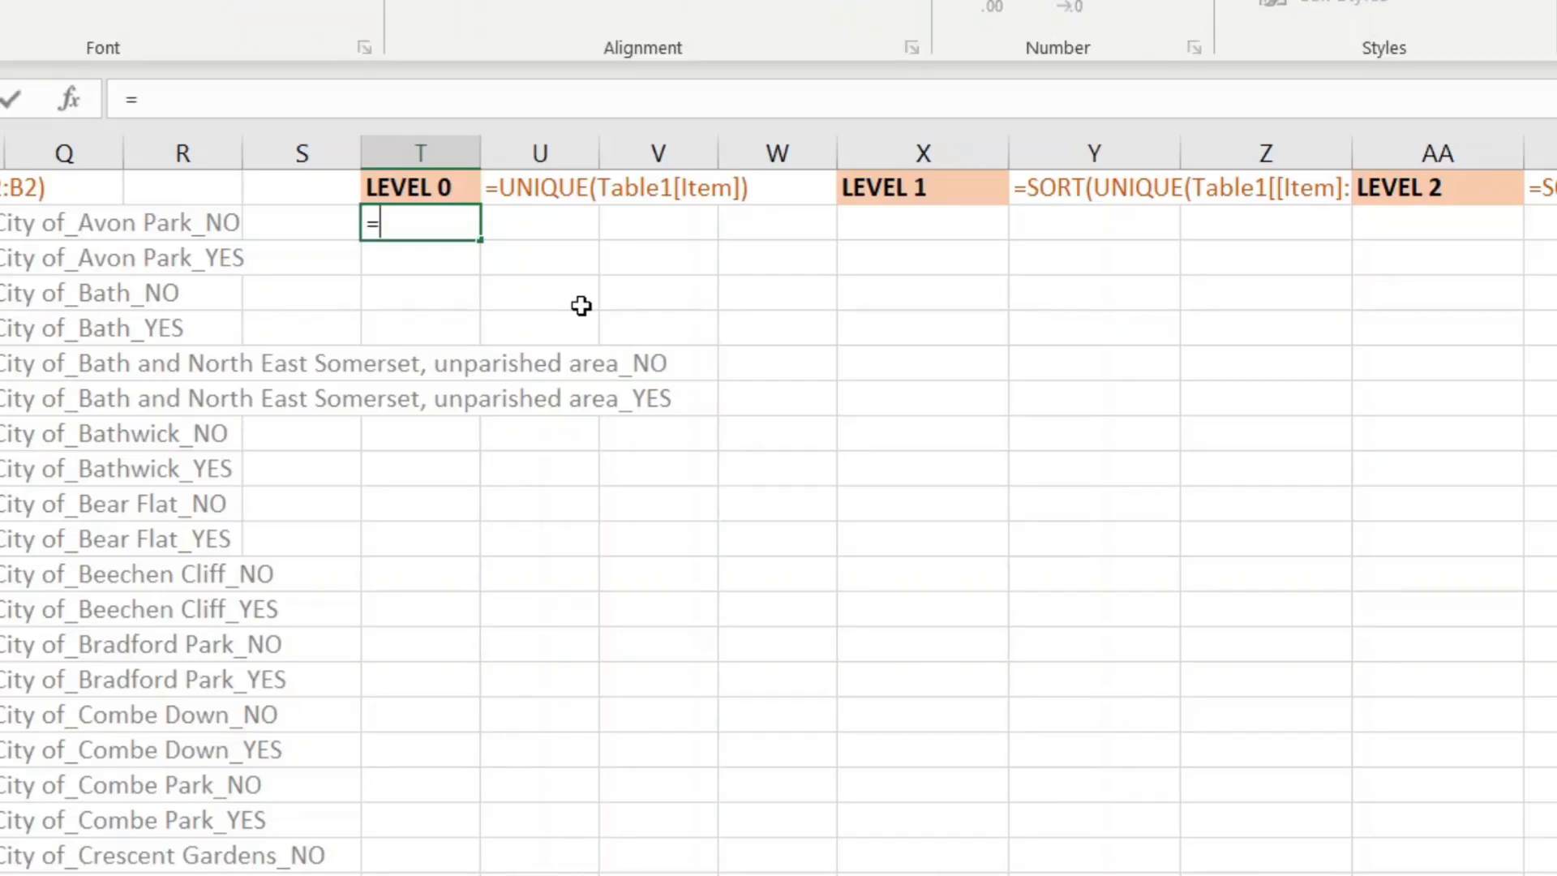
pyautogui.write('uni')
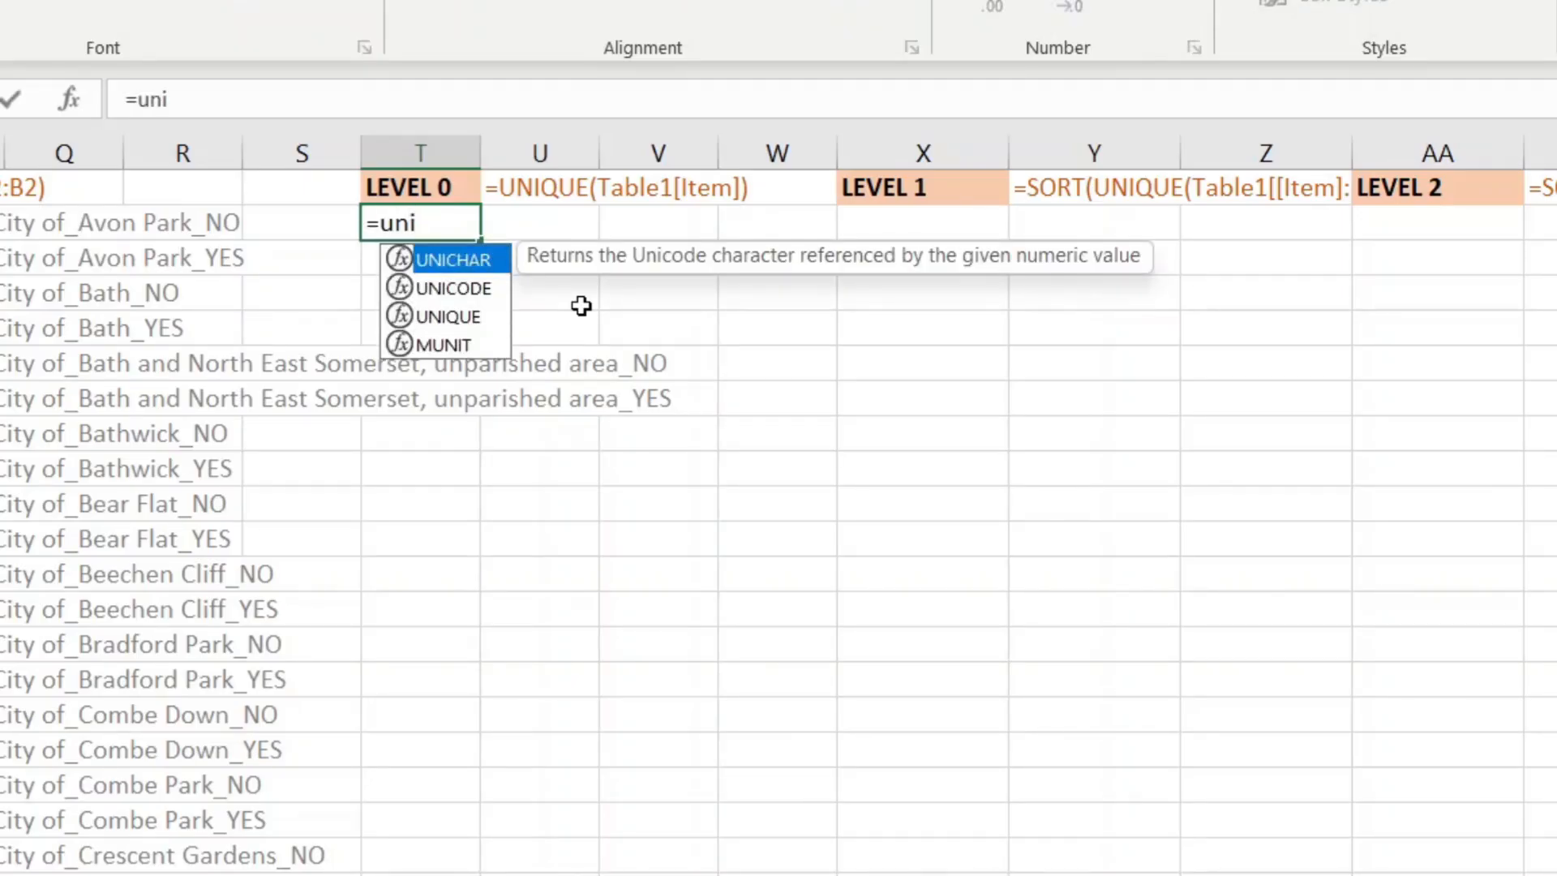
pyautogui.press('Down')
pyautogui.press('Down')
pyautogui.press('Tab')
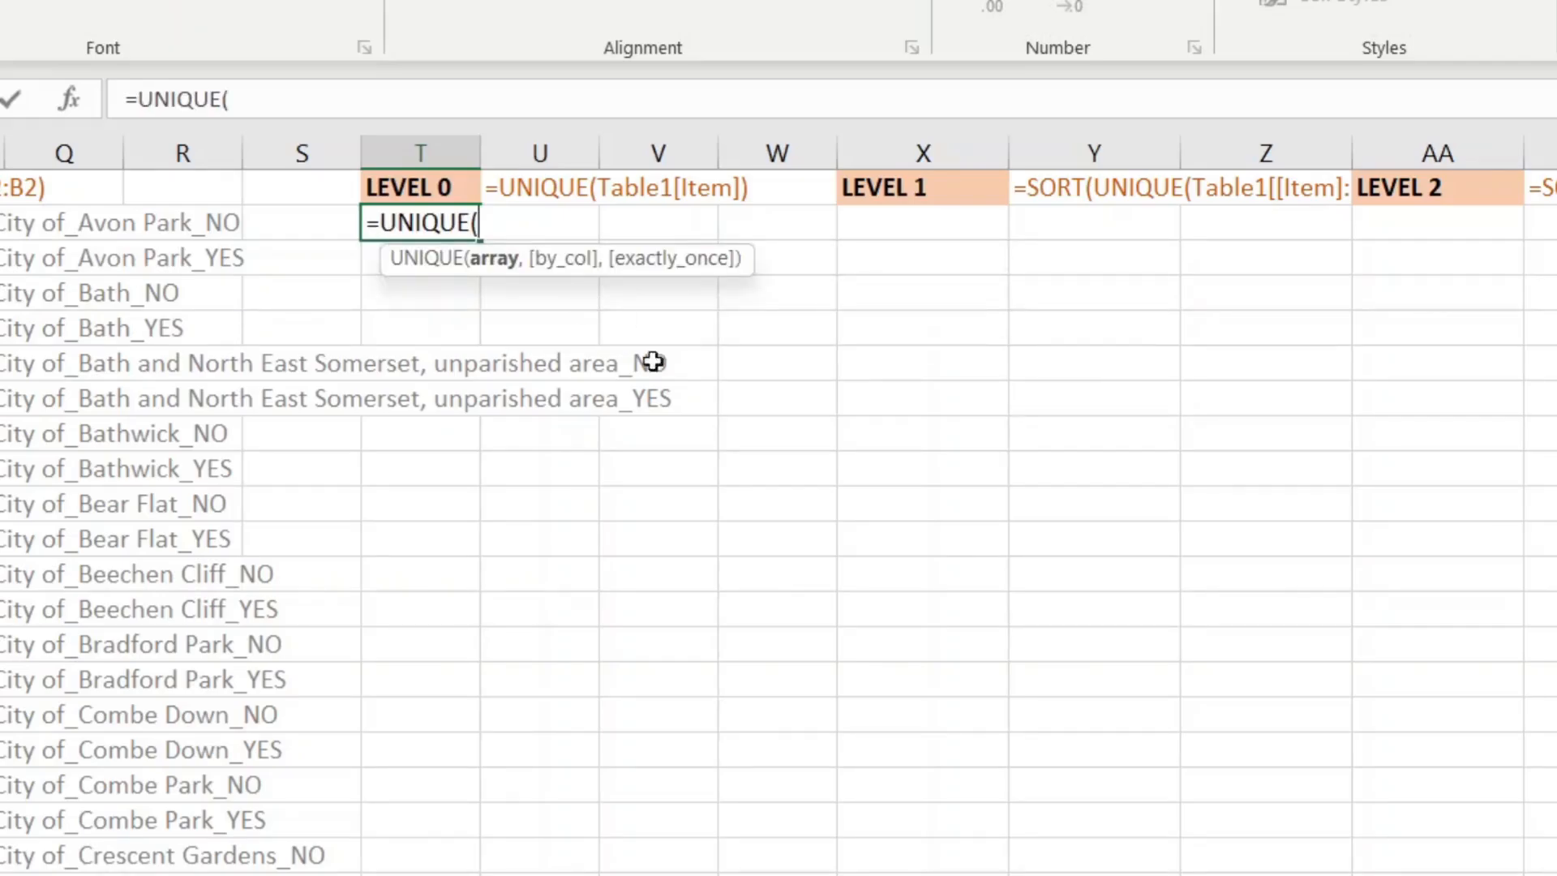
pyautogui.hscroll(-5, 778, 502)
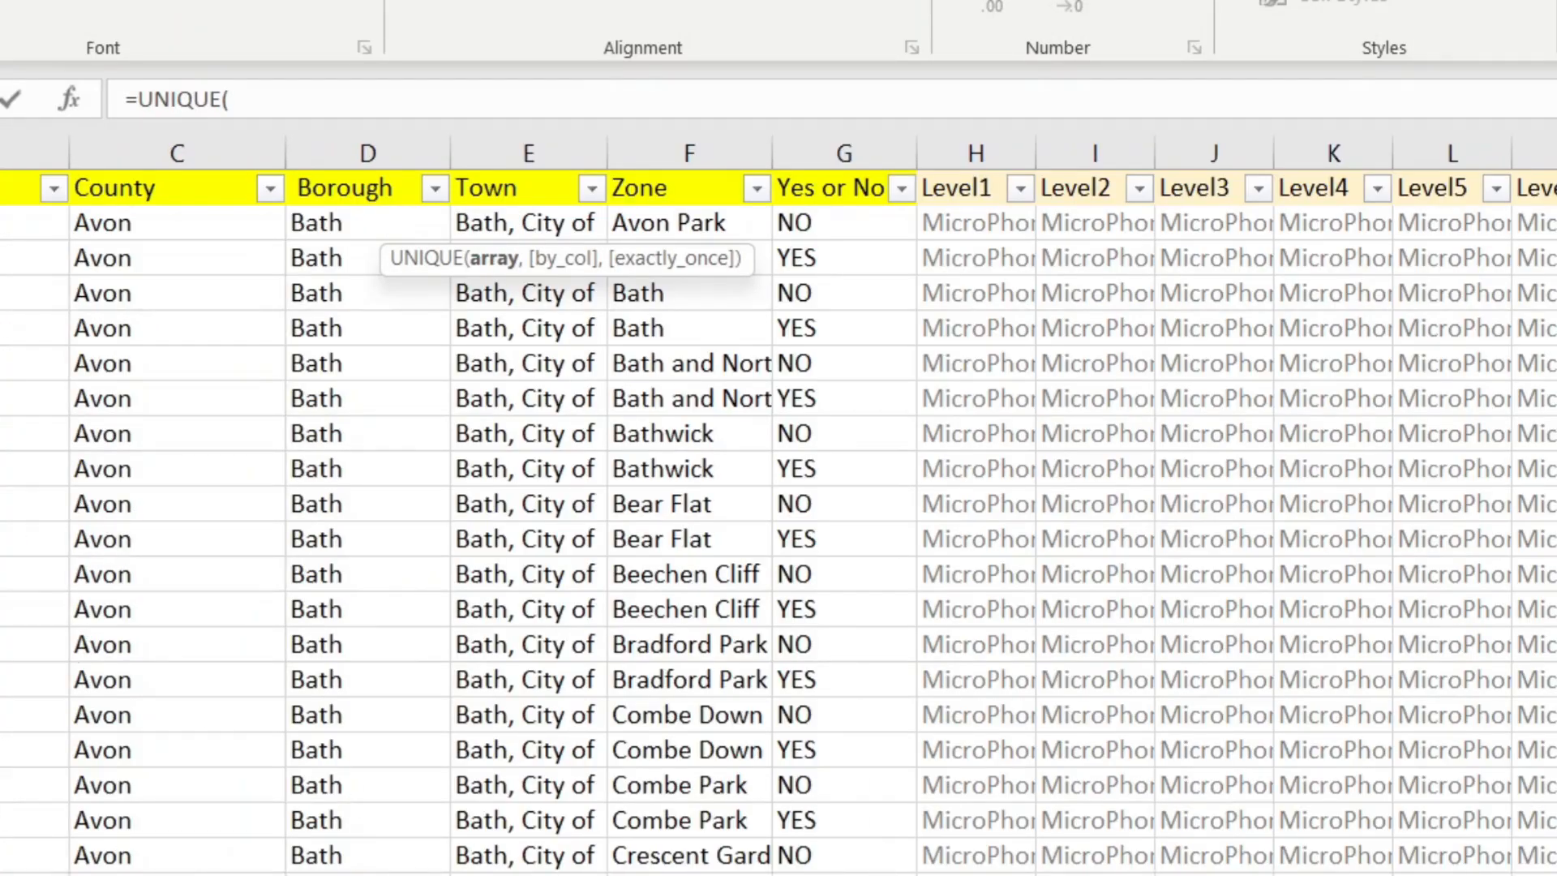
pyautogui.click(2, 173)
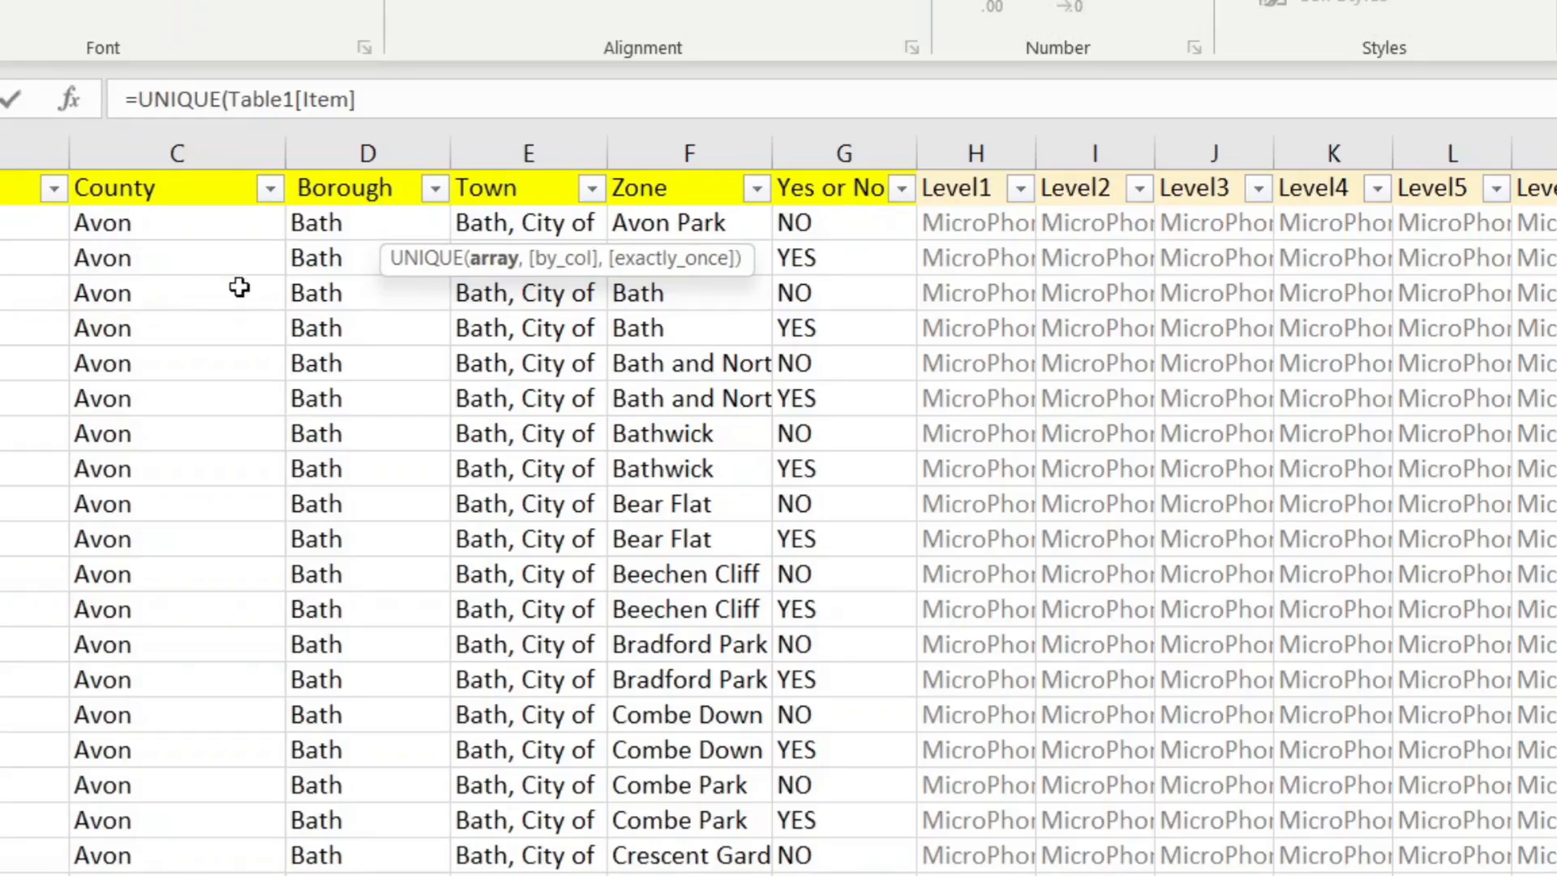
pyautogui.write(')')
pyautogui.press('Return')
# Step: Scroll back right and select the first cell under the LEVEL 1 heading
pyautogui.hscroll(1, 240, 287)
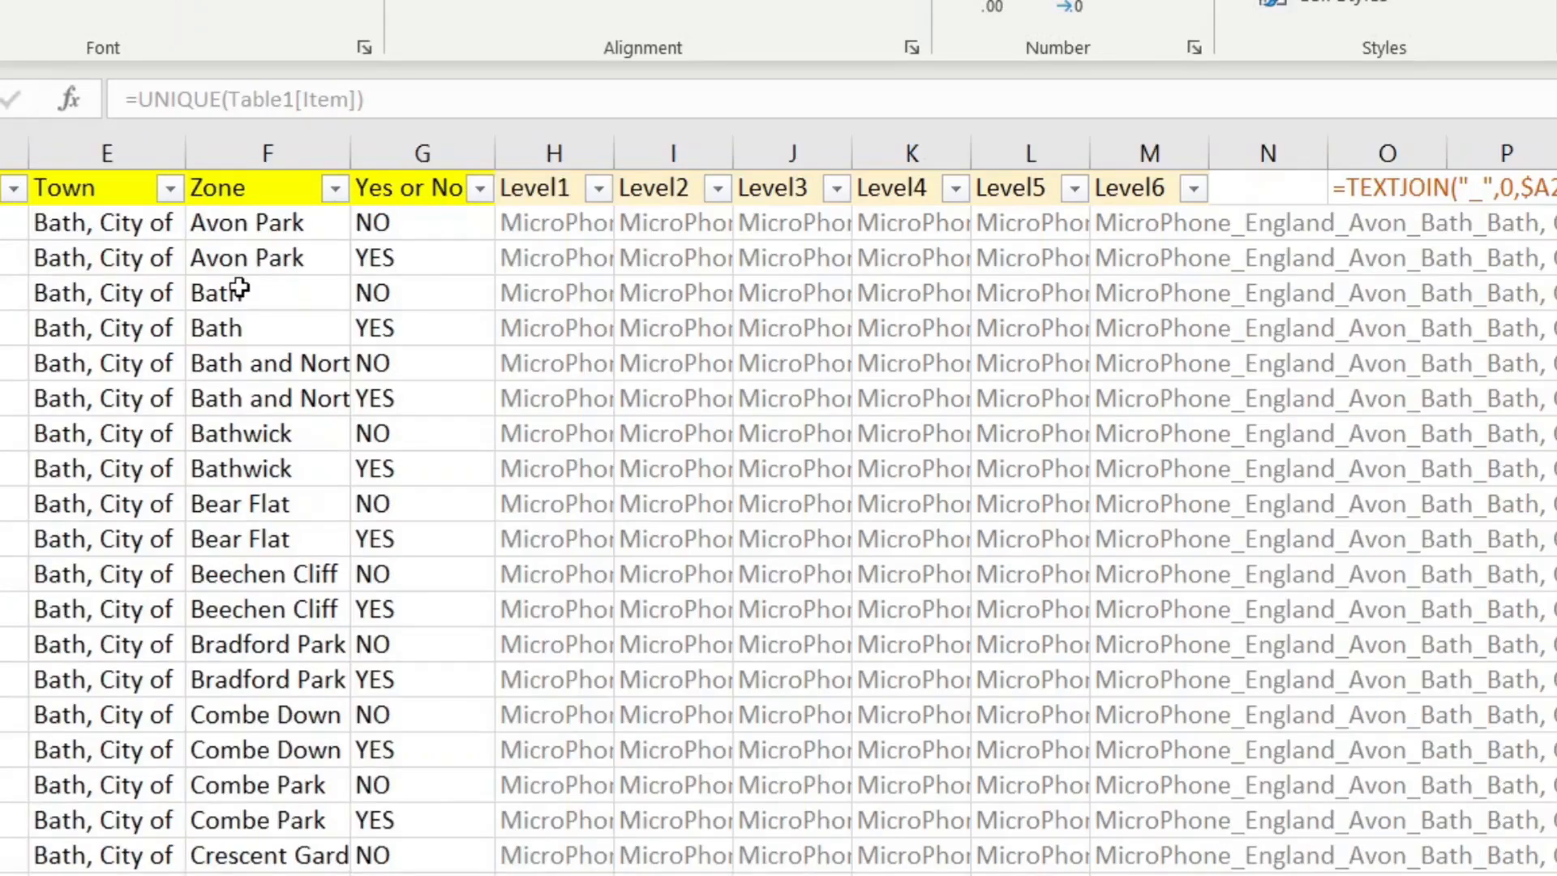
pyautogui.hscroll(3, 1438, 517)
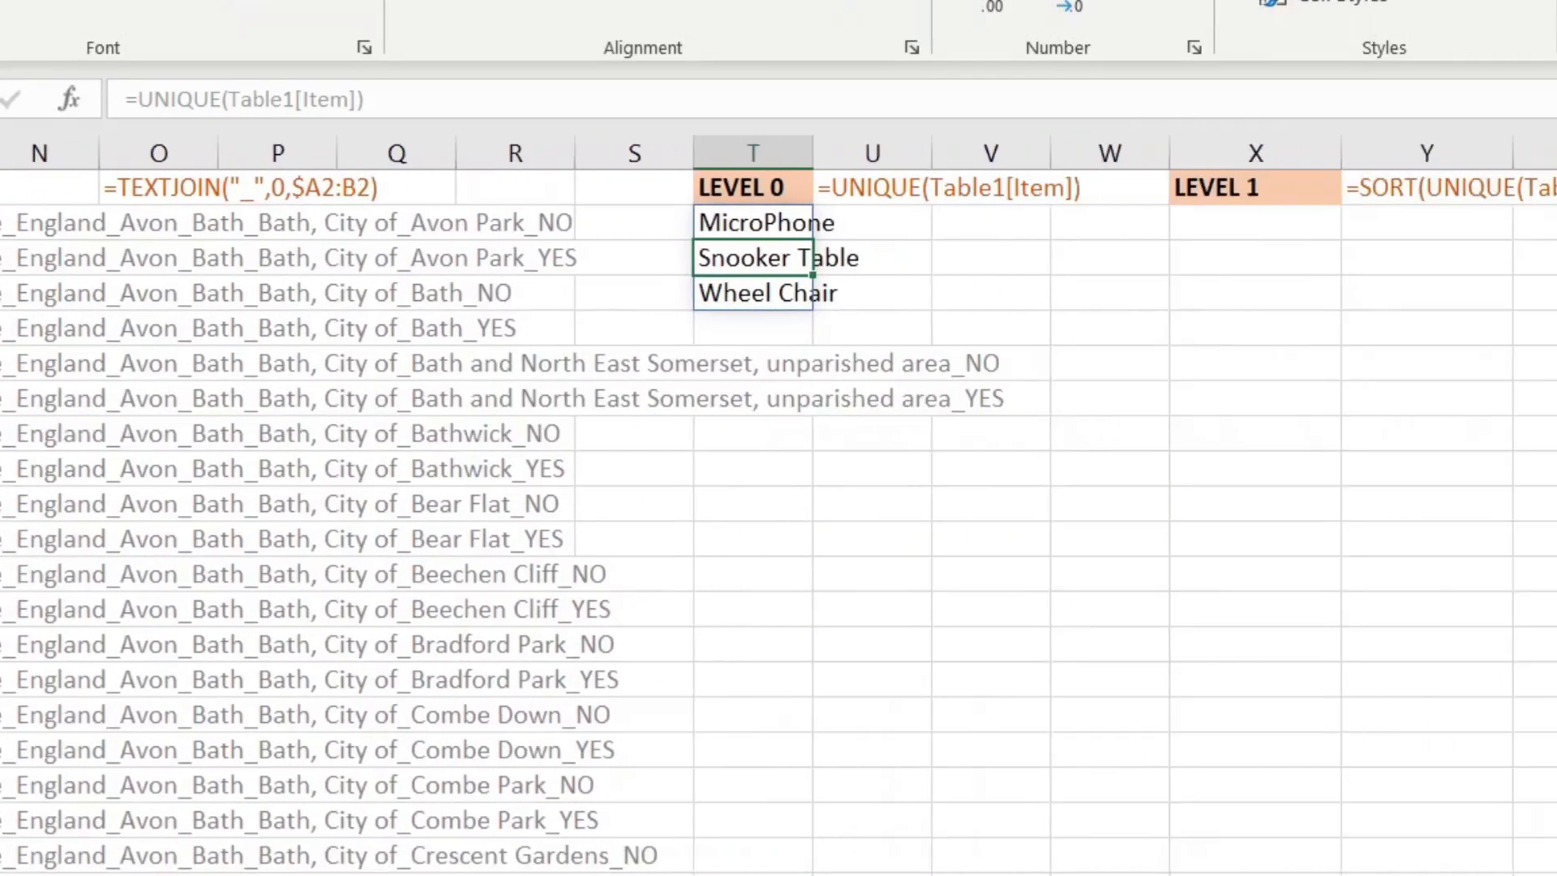
pyautogui.click(1298, 221)
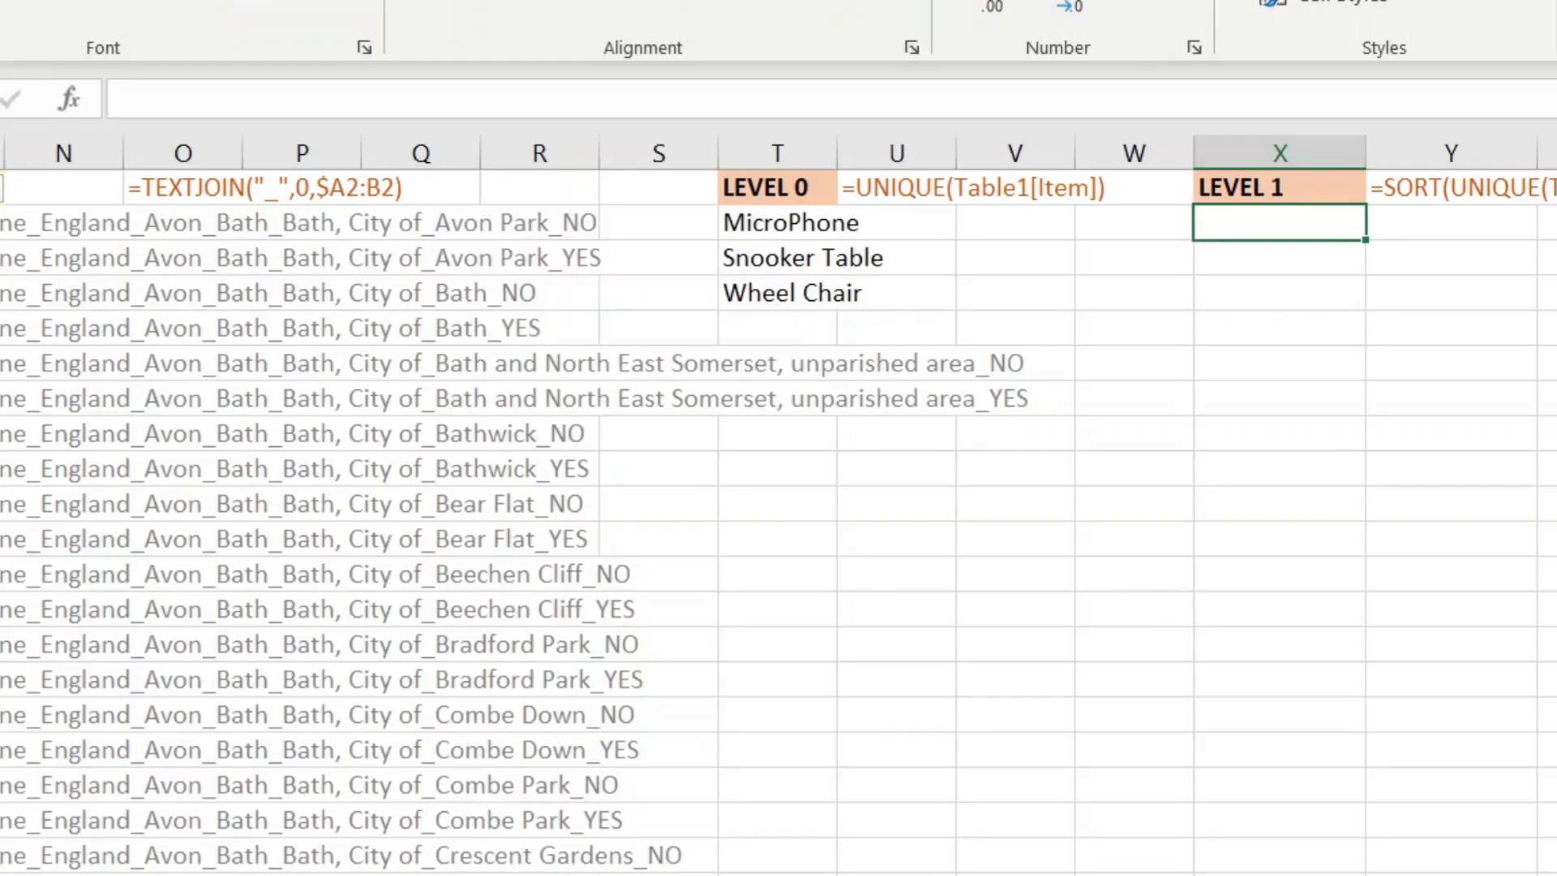
# Step: Enter =SORT(UNICODE(Table1[[Item]:[Country]]),1) in X2, which returns codes 77 and 69
pyautogui.write('=uni')
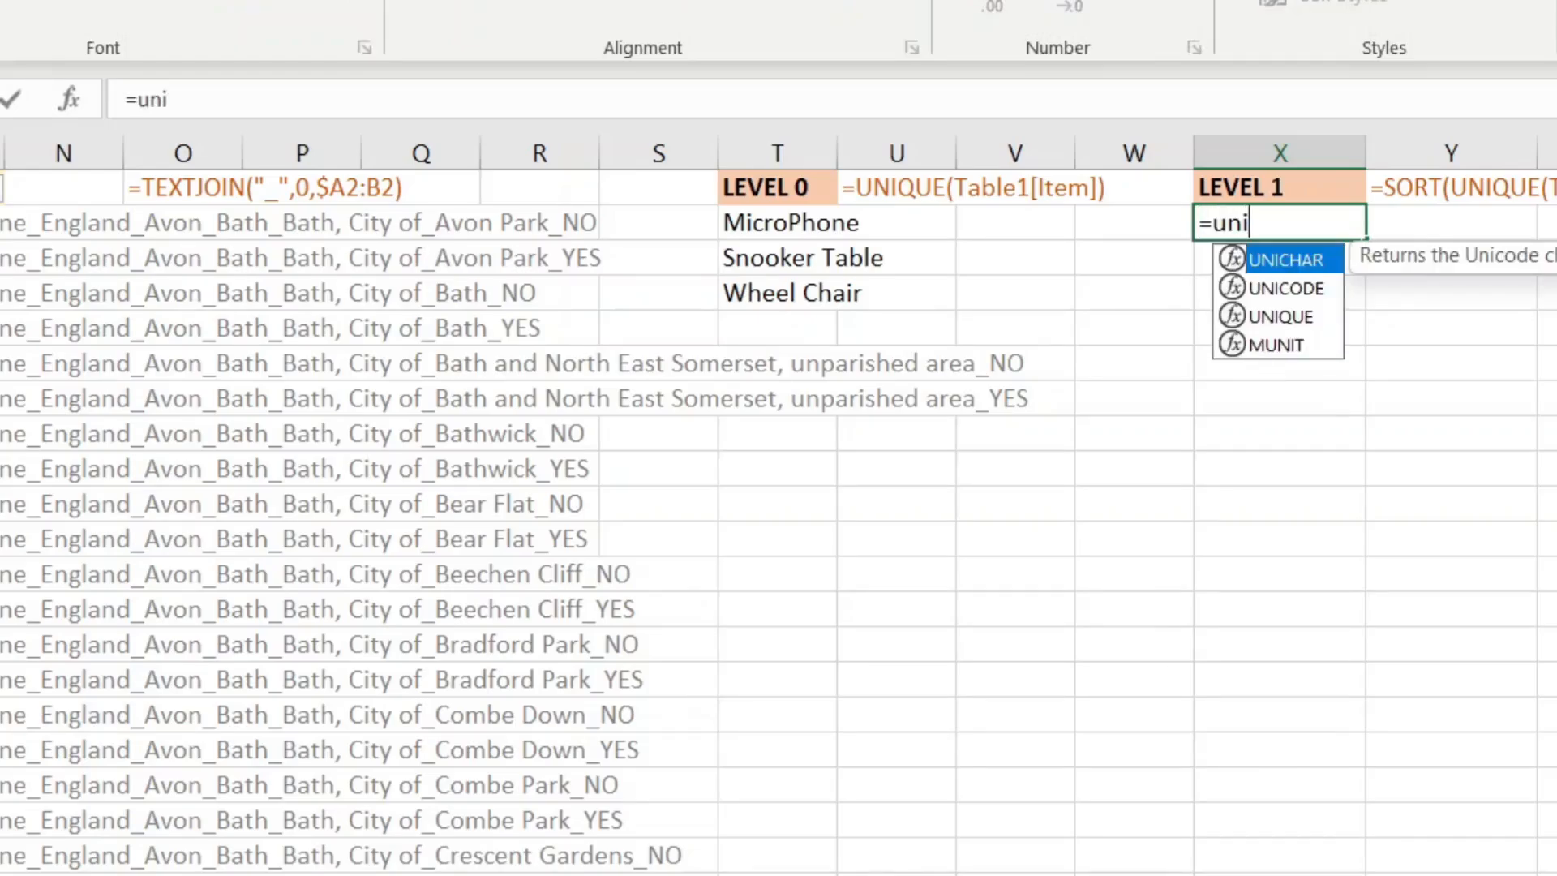
pyautogui.press('Down')
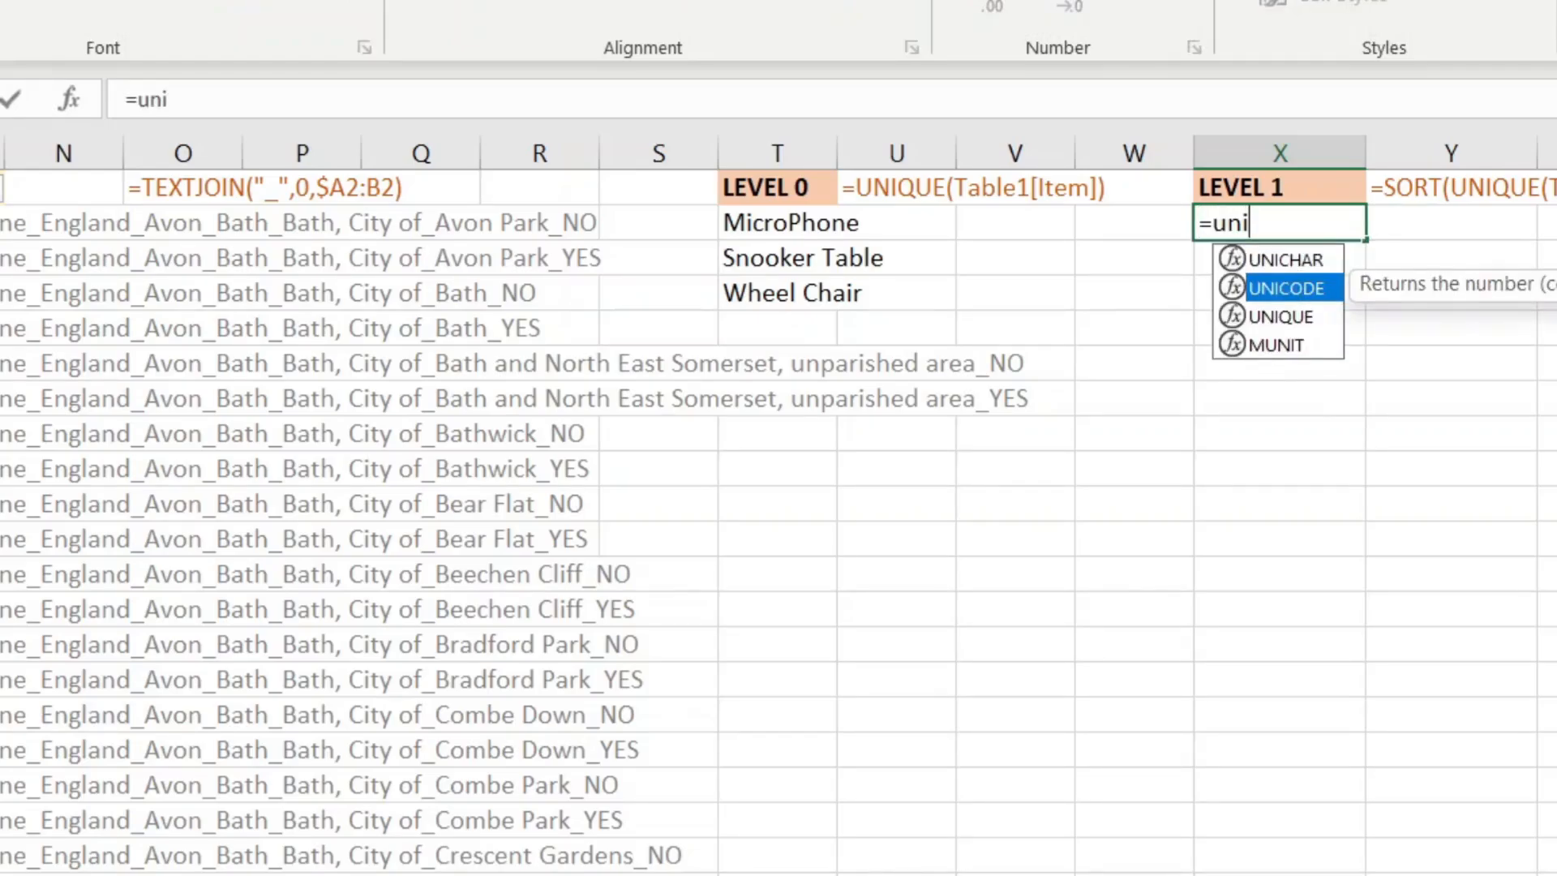
pyautogui.press('Tab')
pyautogui.hscroll(-5, 778, 503)
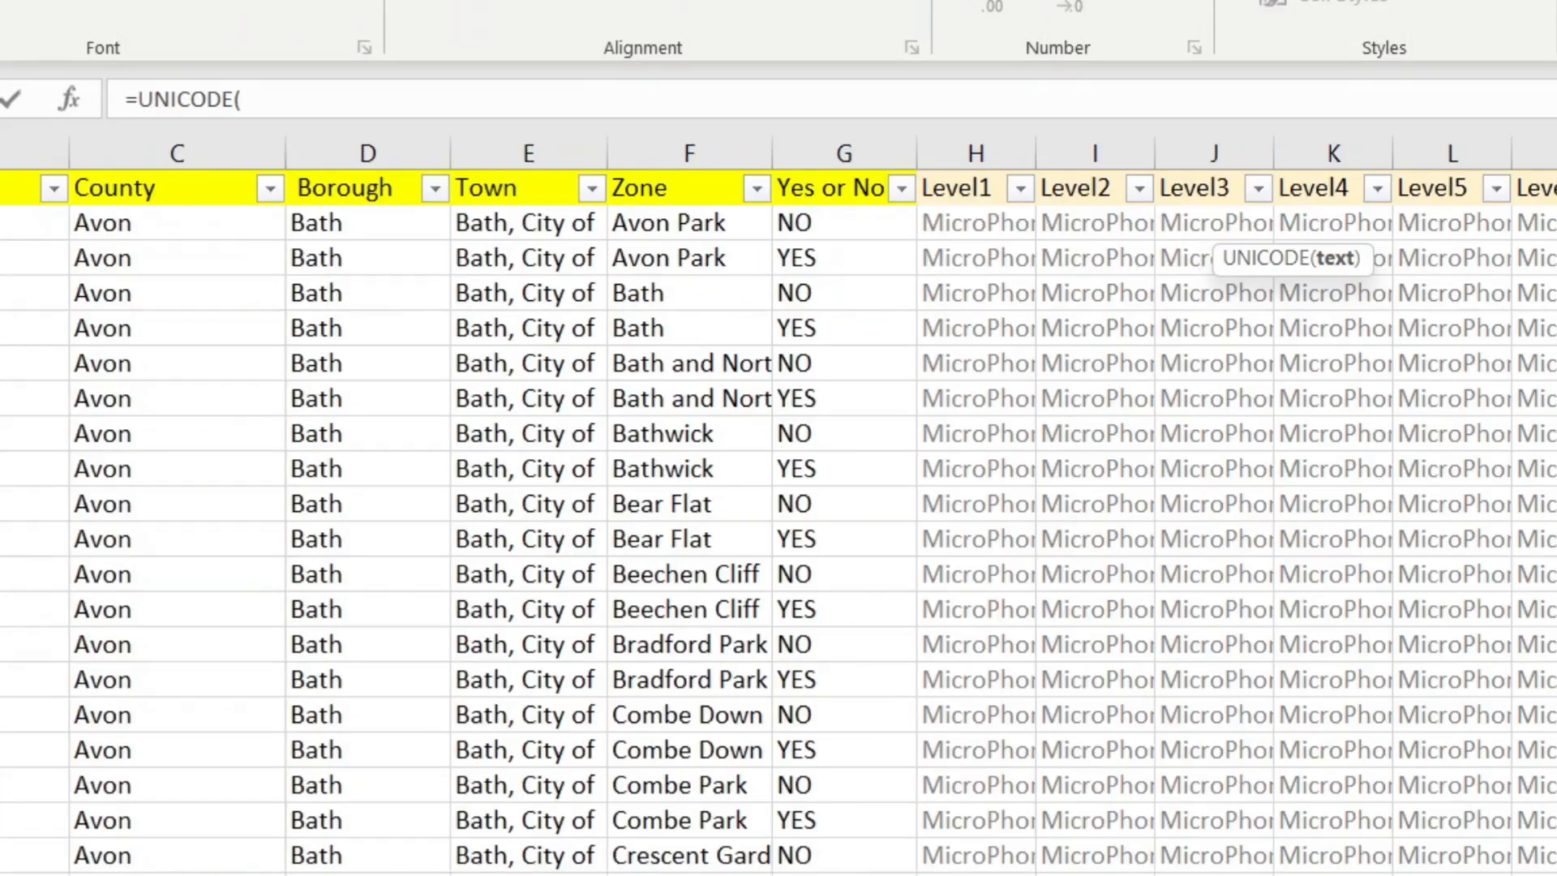
pyautogui.moveTo(0, 174); pyautogui.dragTo(17, 173)
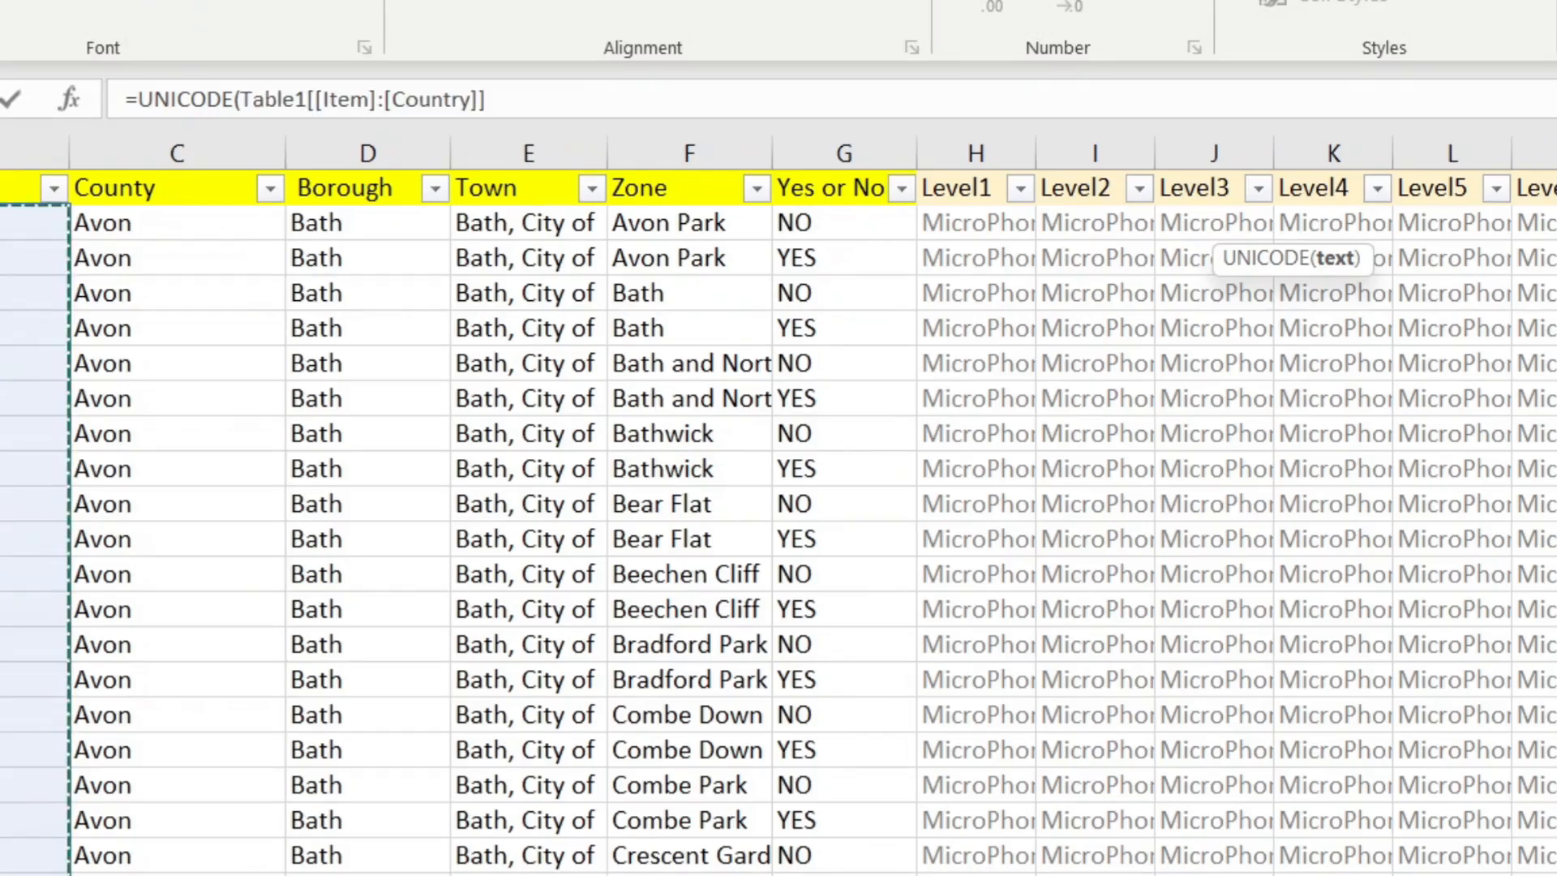
pyautogui.write(')')
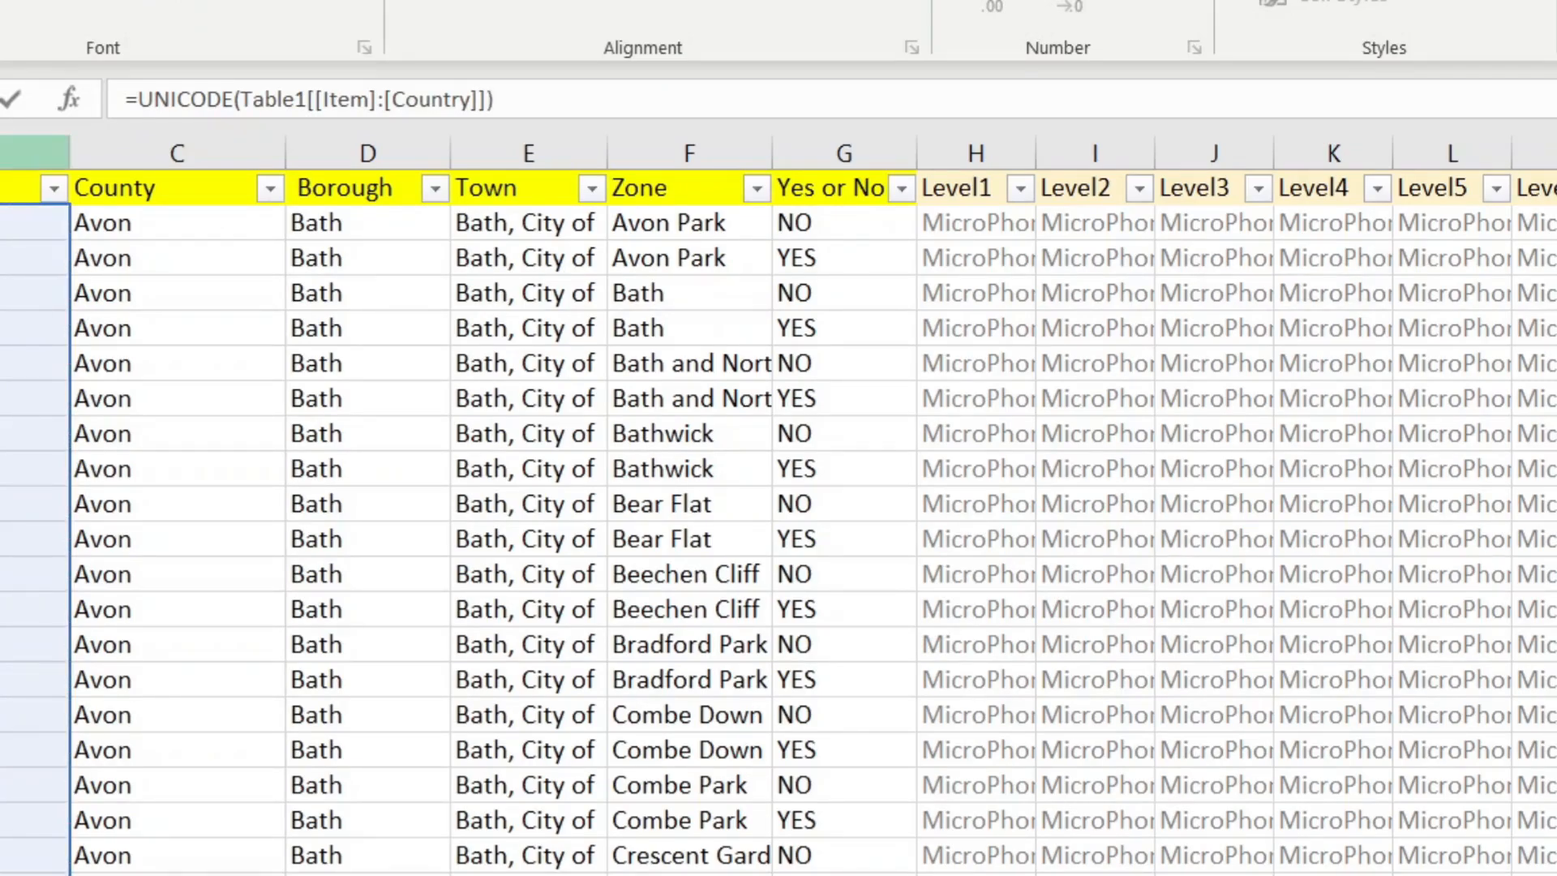
pyautogui.click(137, 99)
pyautogui.write('sort')
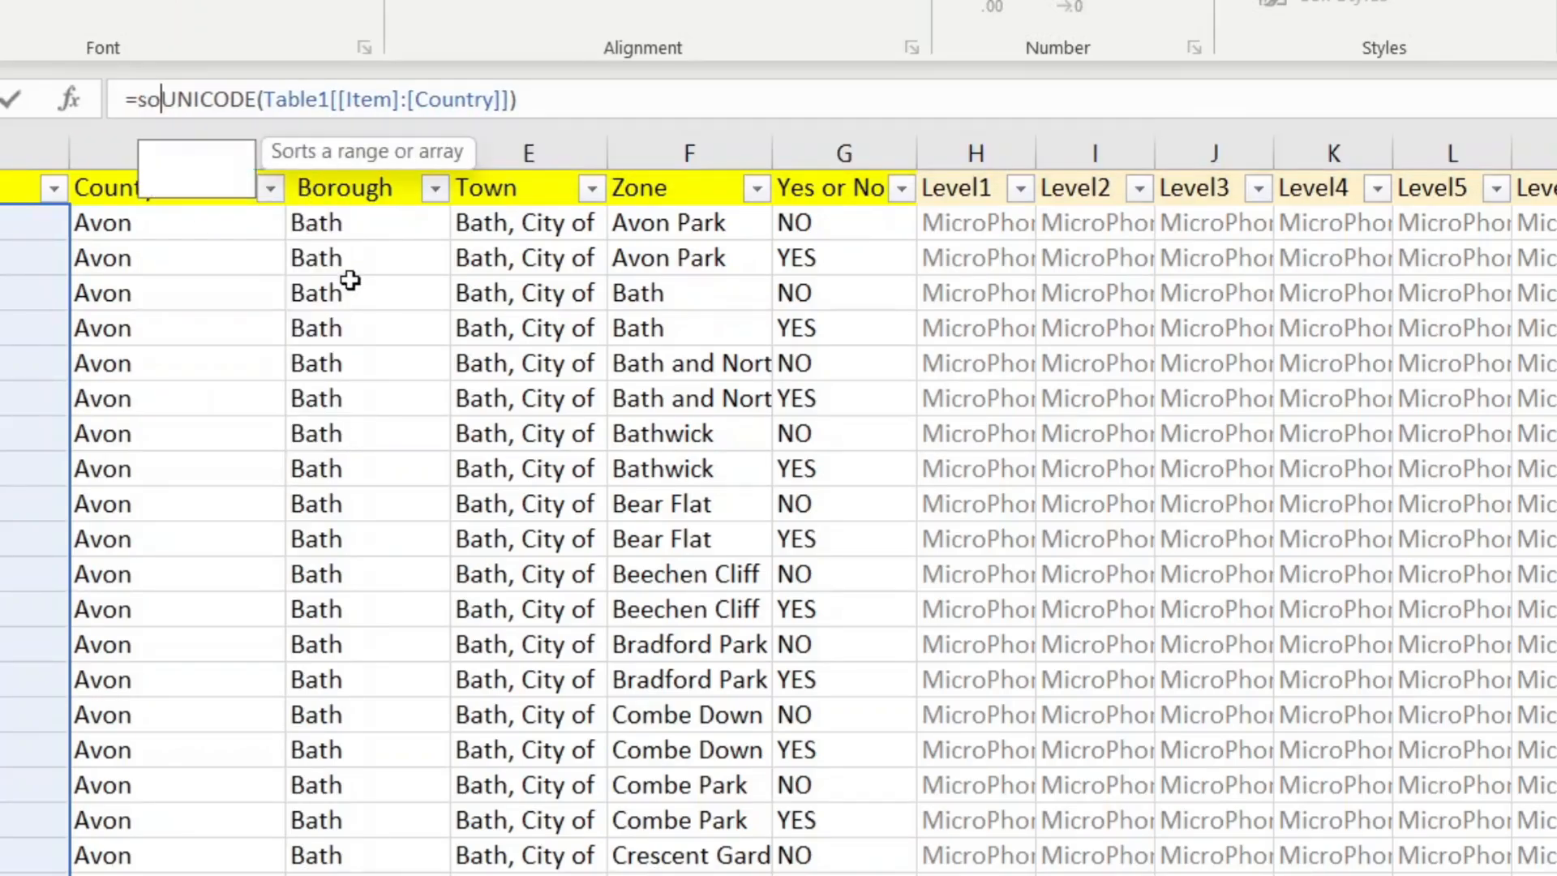
pyautogui.write('(')
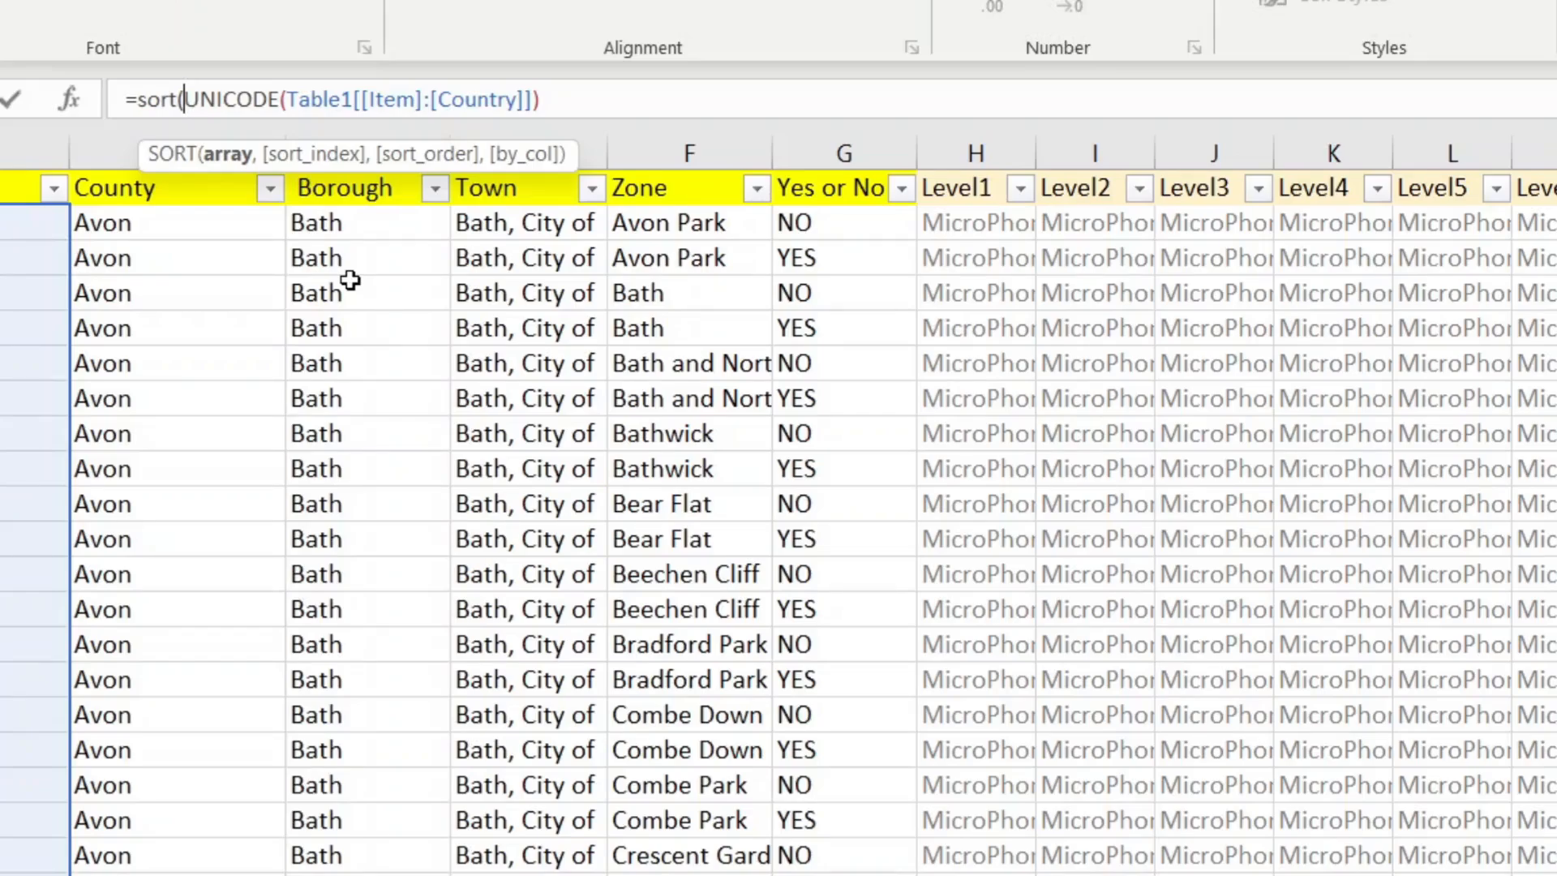
pyautogui.press('End')
pyautogui.write(',1)')
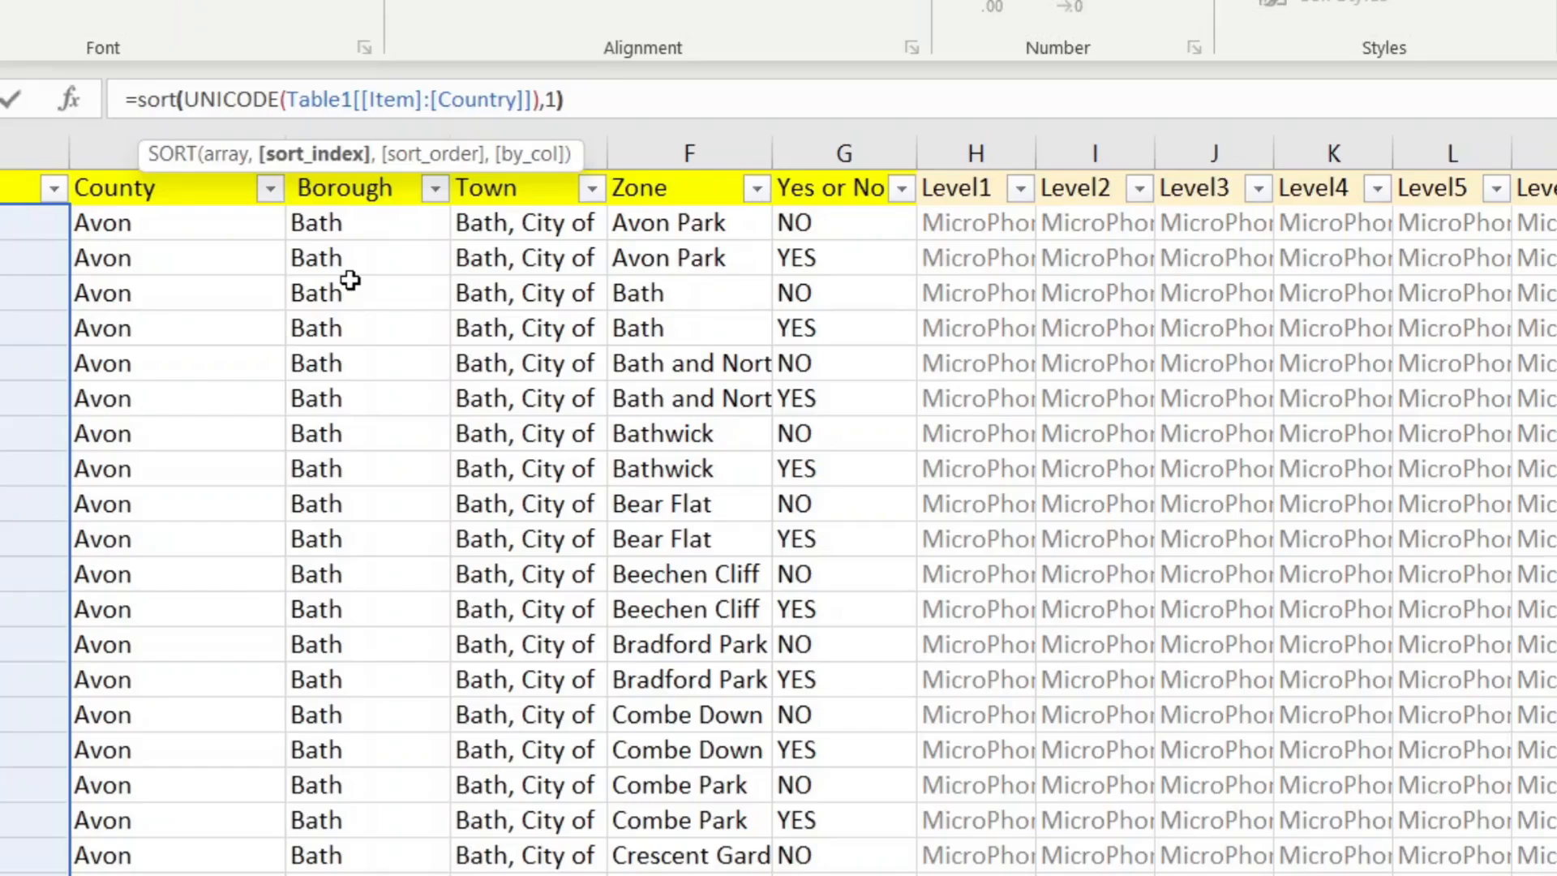
pyautogui.press('Return')
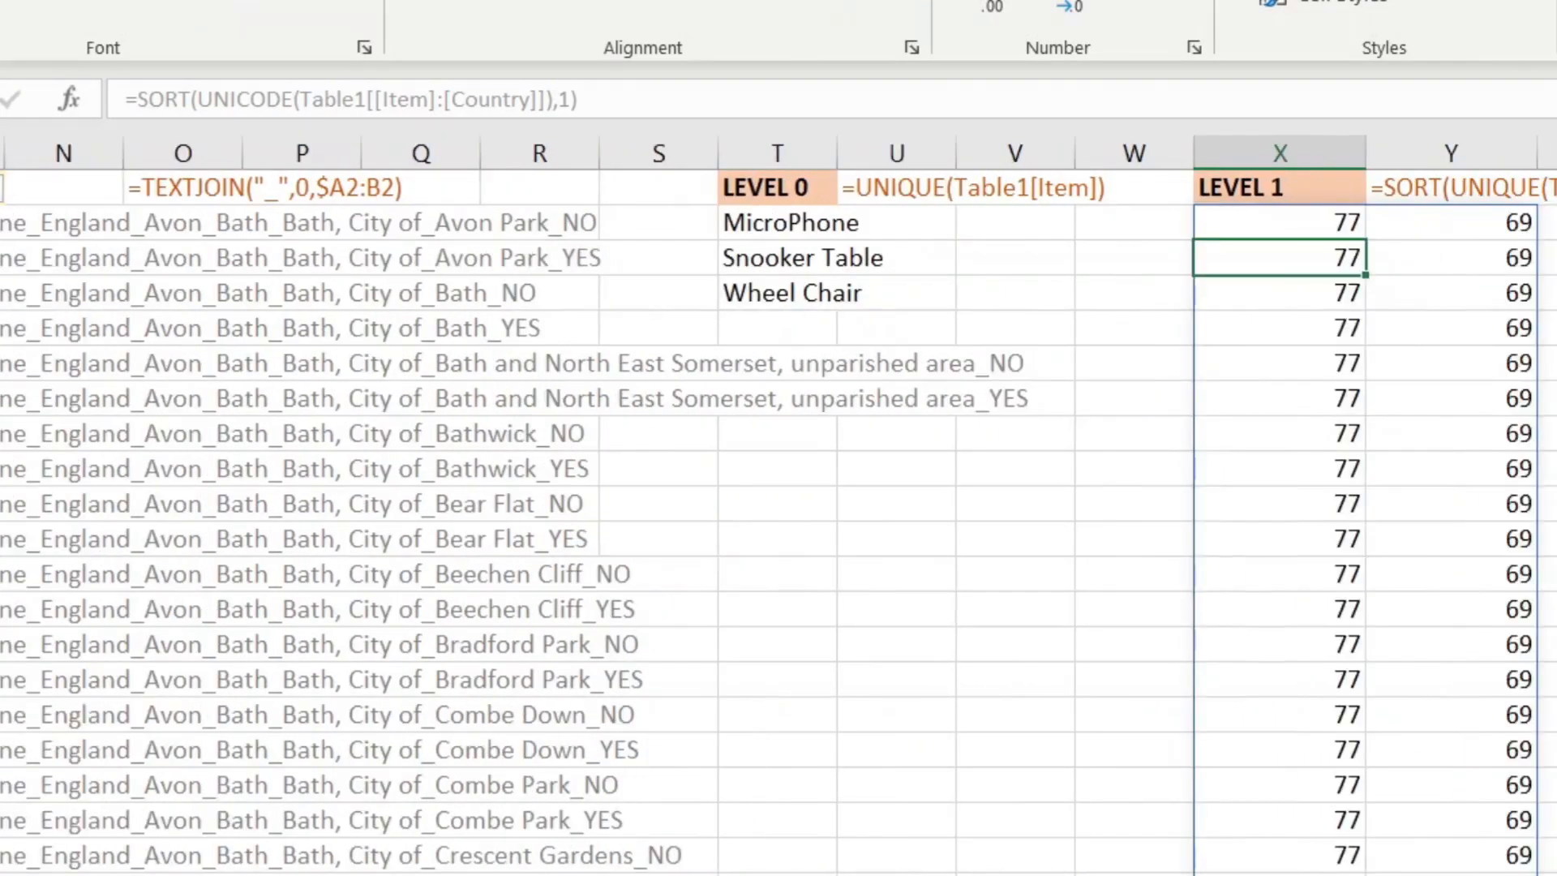
# Step: Correct the X2 formula to =SORT(UNIQUE(Table1[[Item]:[Country]]),1)
pyautogui.click(1322, 231)
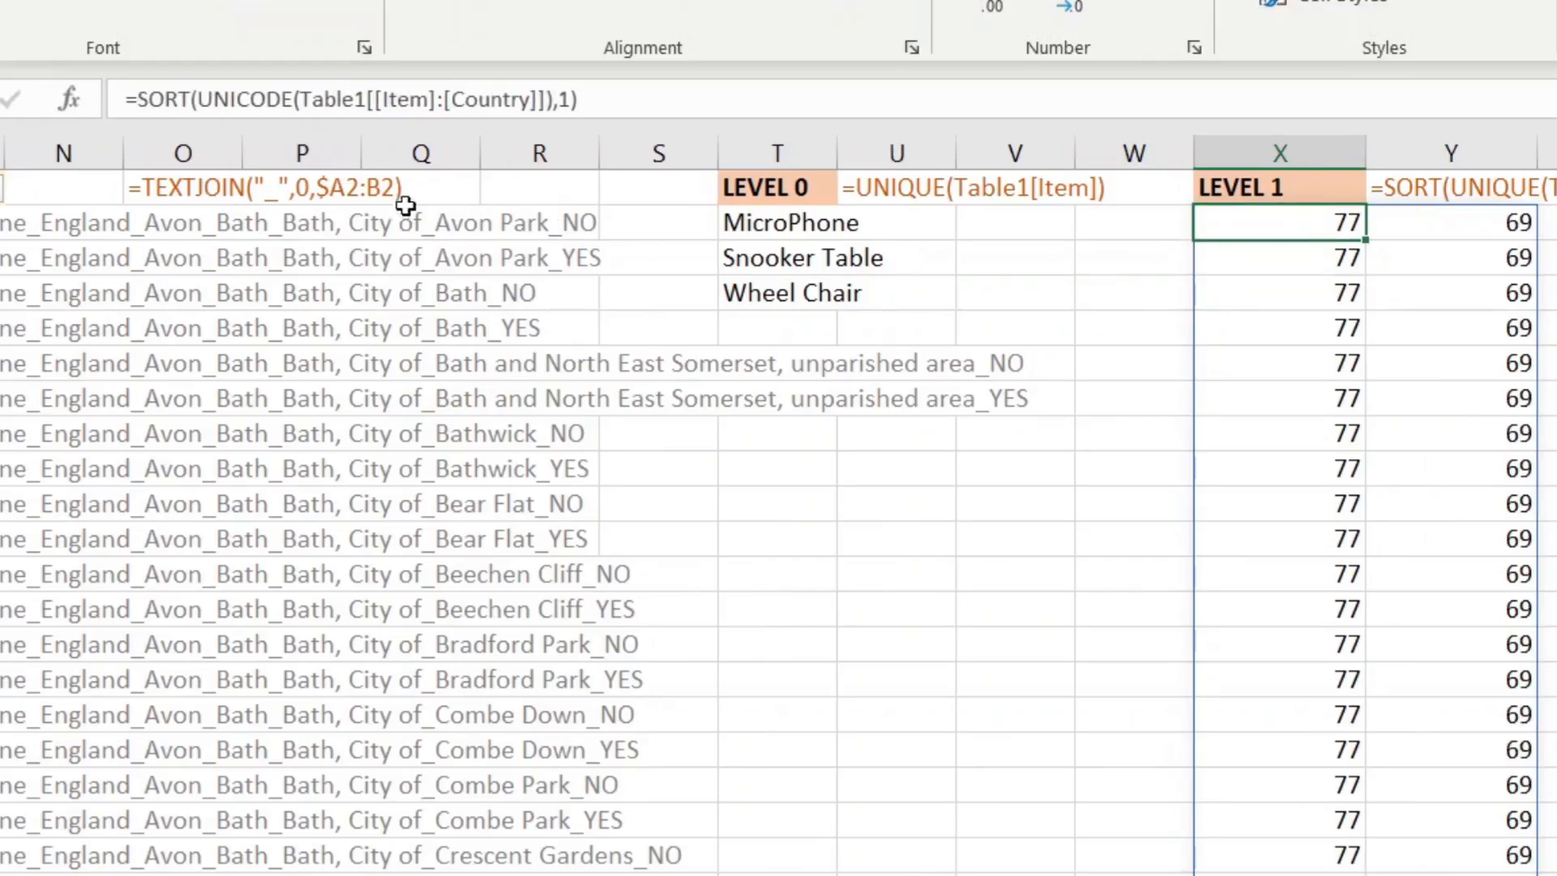
pyautogui.moveTo(293, 99); pyautogui.dragTo(236, 101)
pyautogui.press('BackSpace')
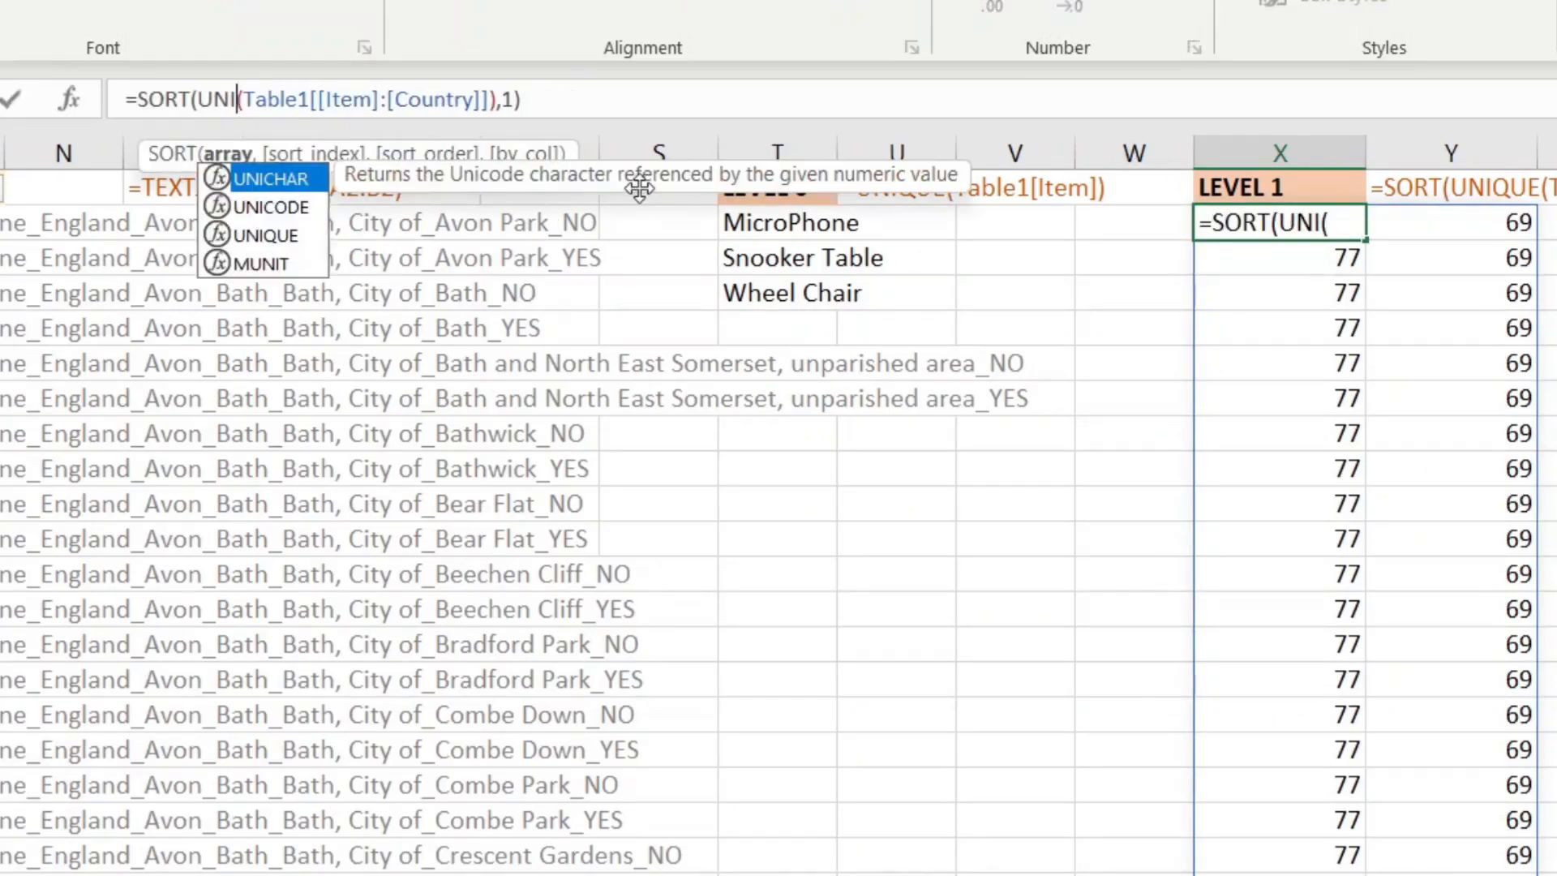
pyautogui.press('Down')
pyautogui.press('Down')
pyautogui.write('QUE')
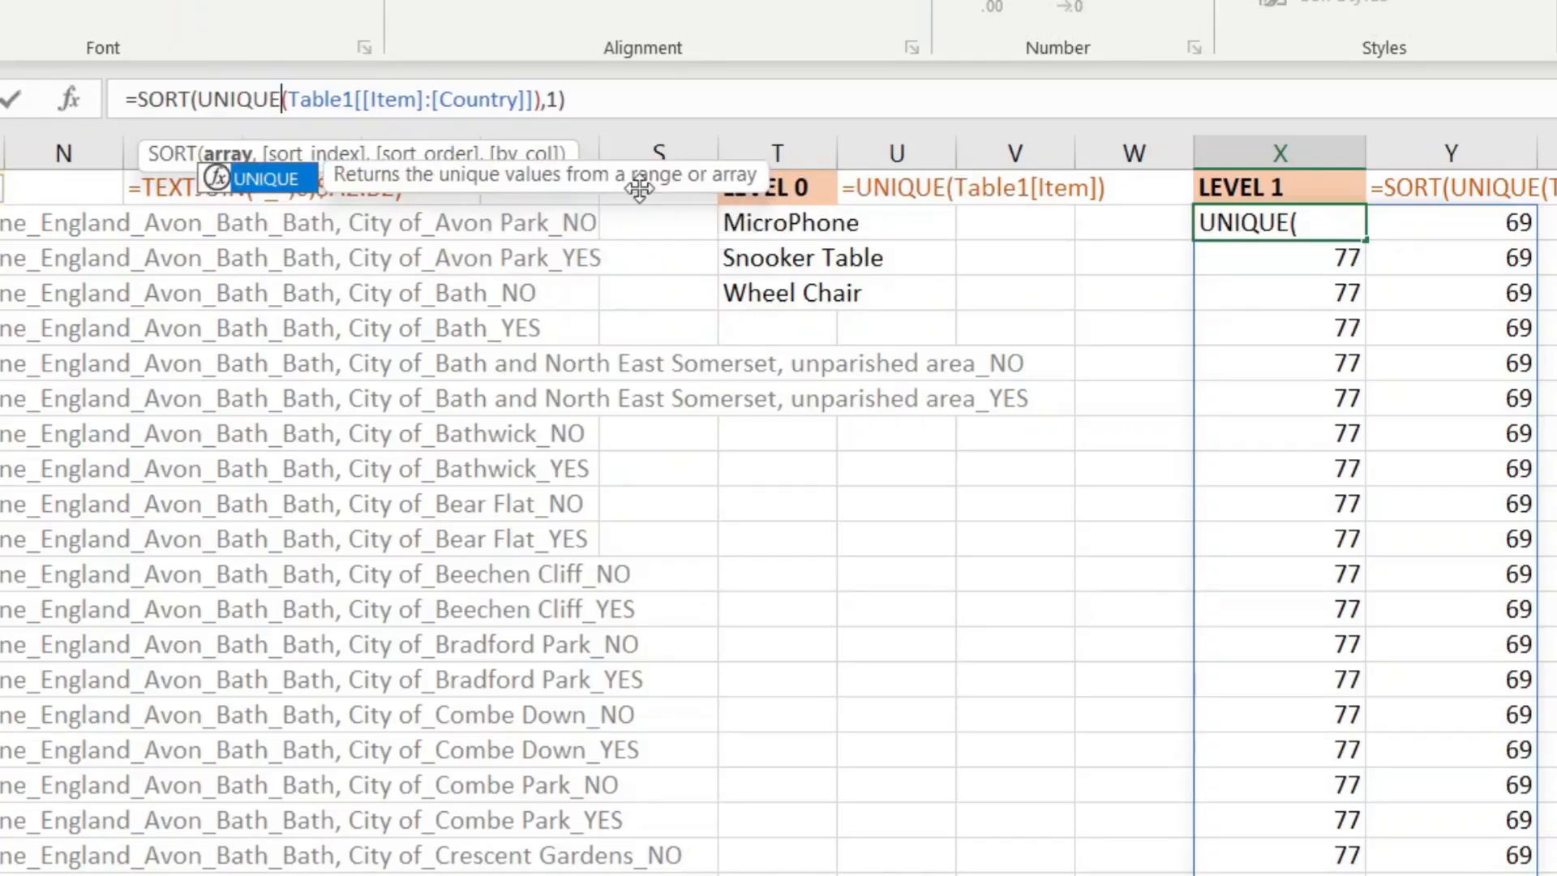
pyautogui.click(673, 91)
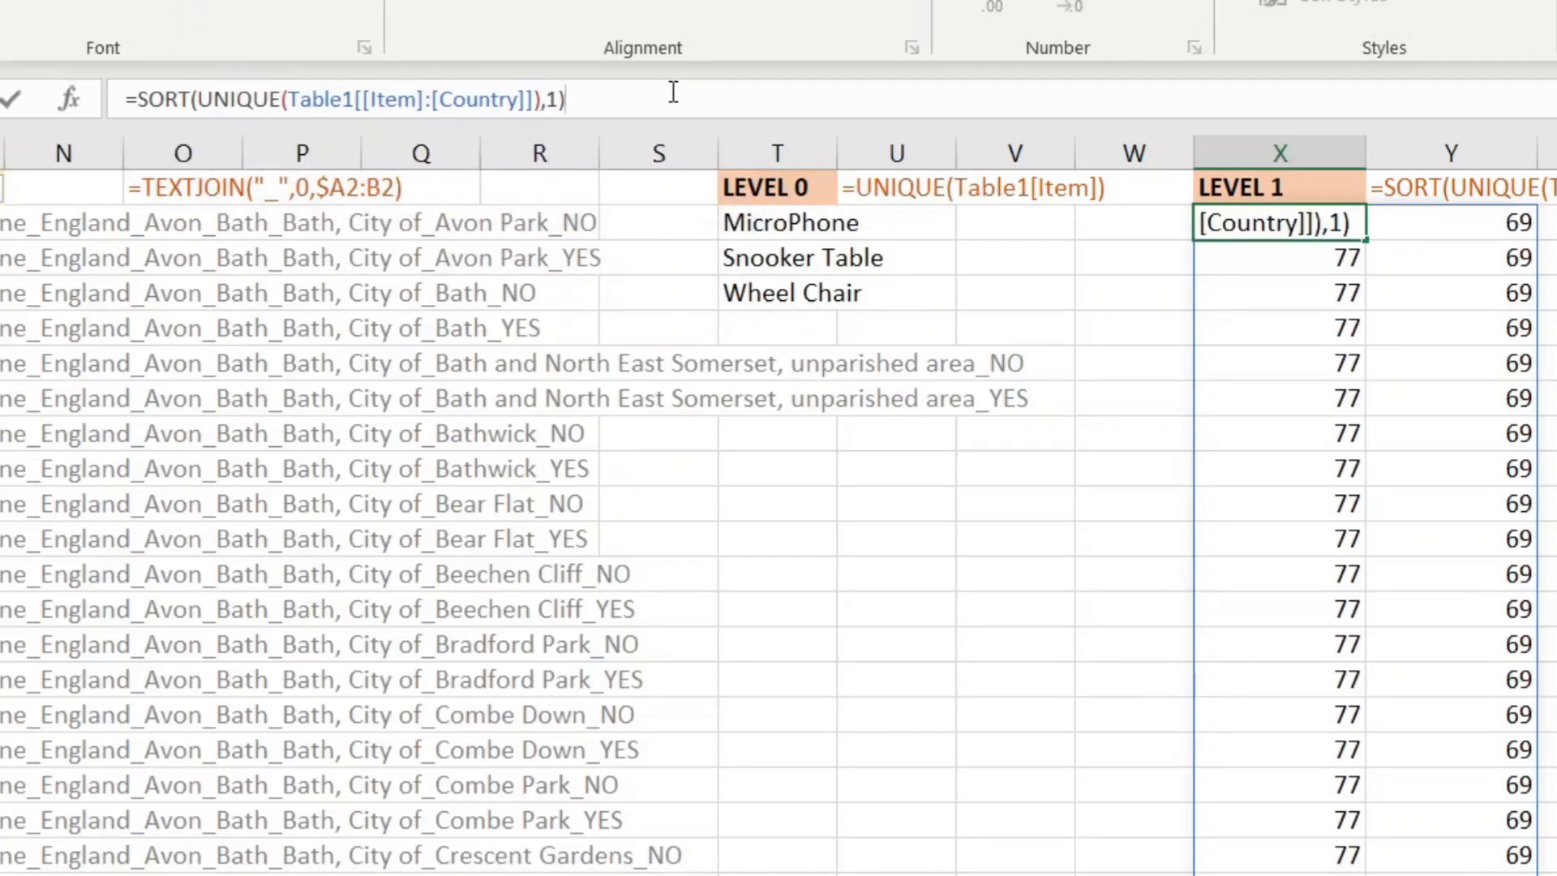
pyautogui.press('Return')
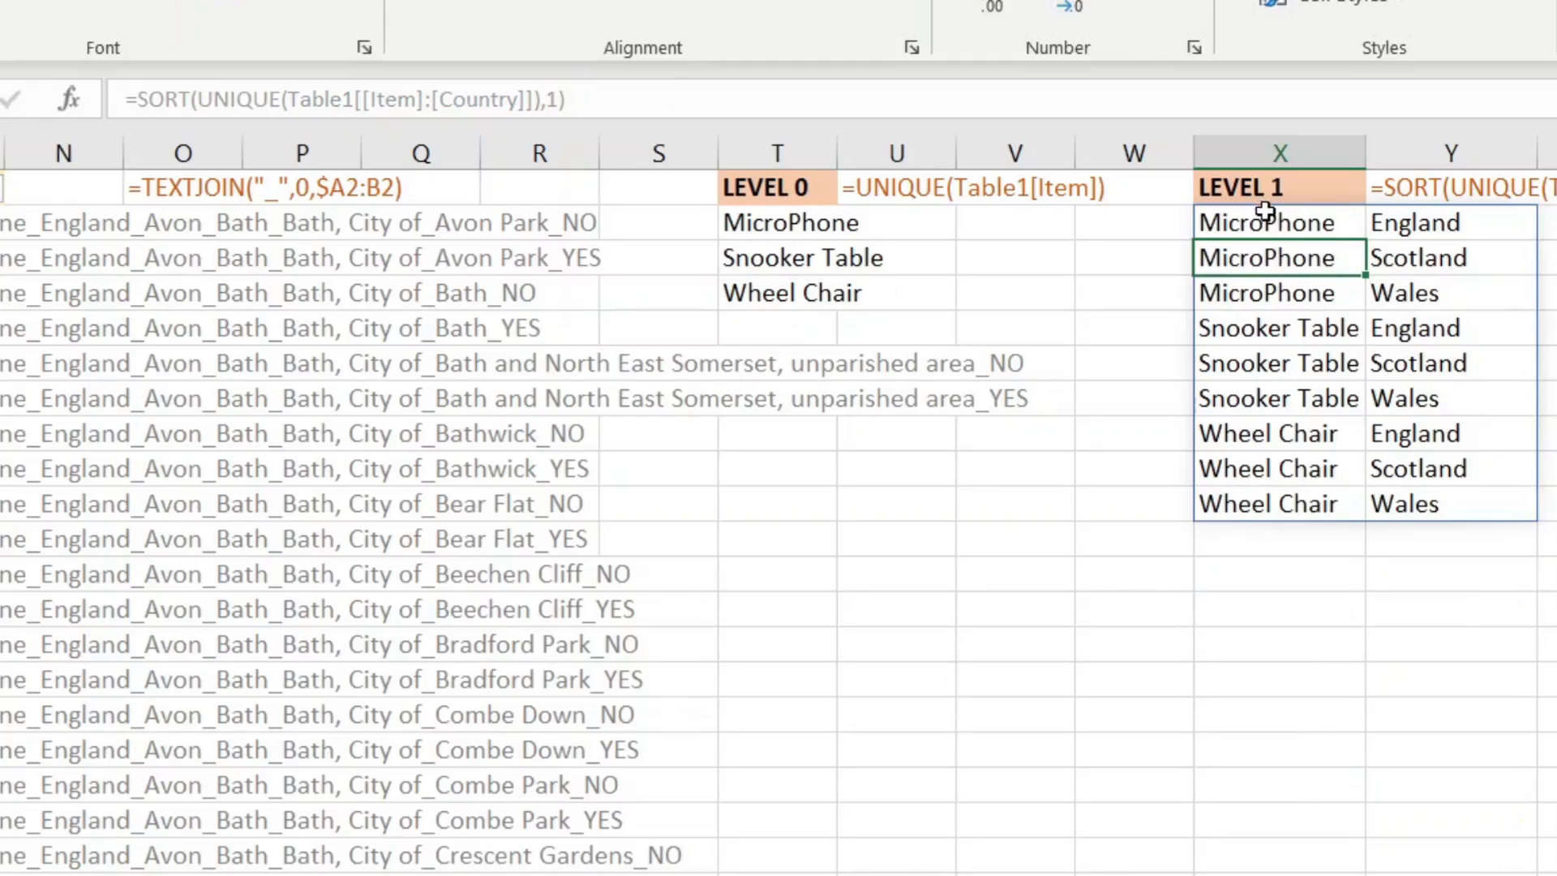
# Step: Check the spilled item names and countries England to Wales and the formula producing them
pyautogui.moveTo(1266, 215); pyautogui.dragTo(1305, 511)
pyautogui.moveTo(1449, 227); pyautogui.dragTo(1459, 509)
pyautogui.click(1450, 582)
pyautogui.click(1453, 187)
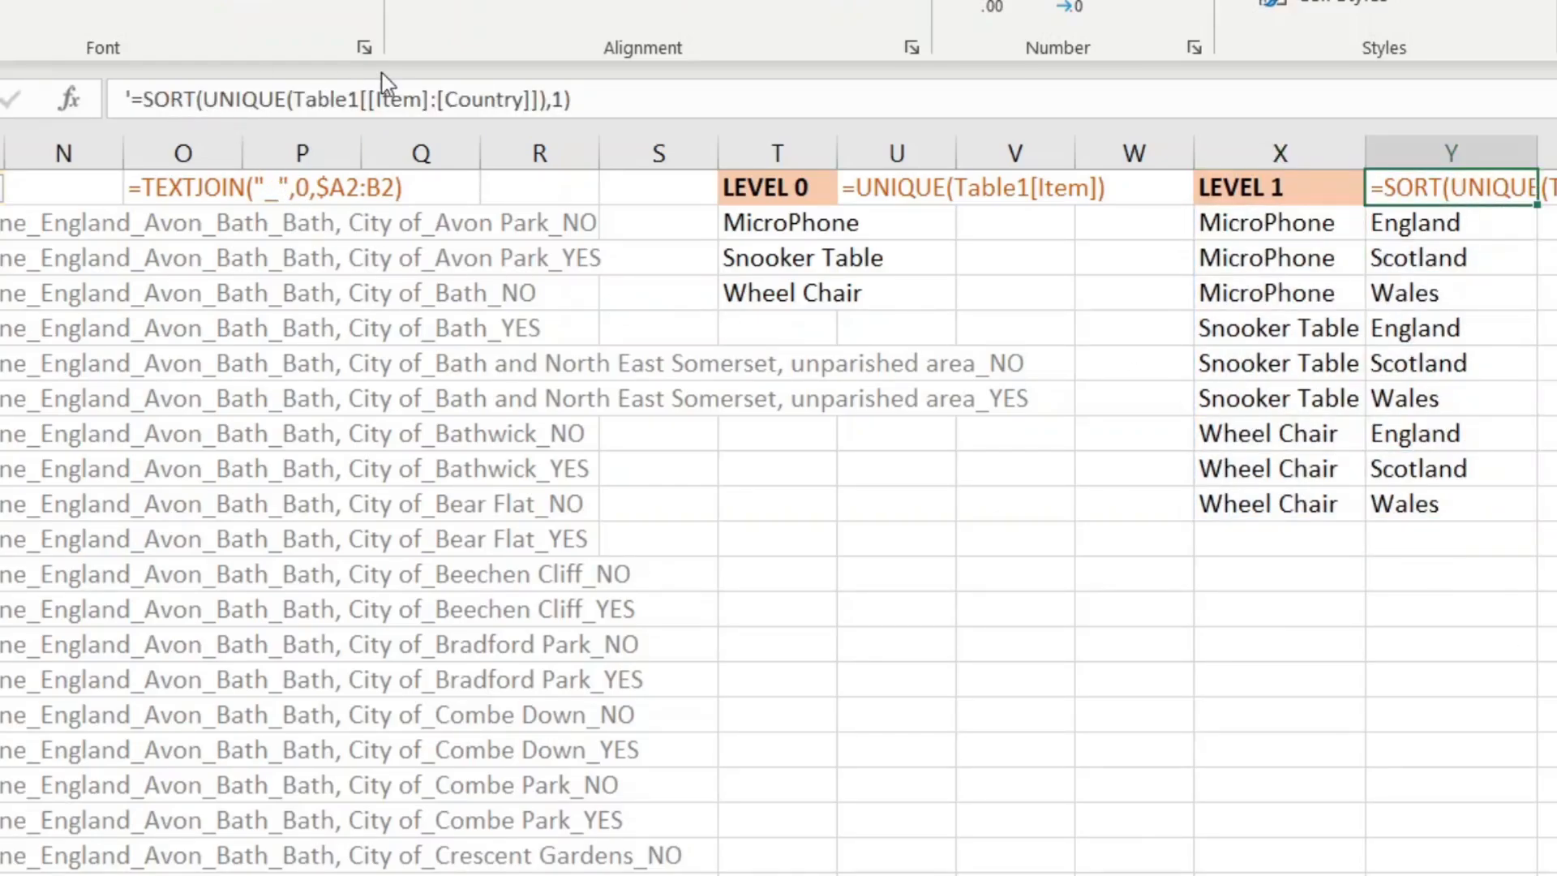
pyautogui.click(1265, 225)
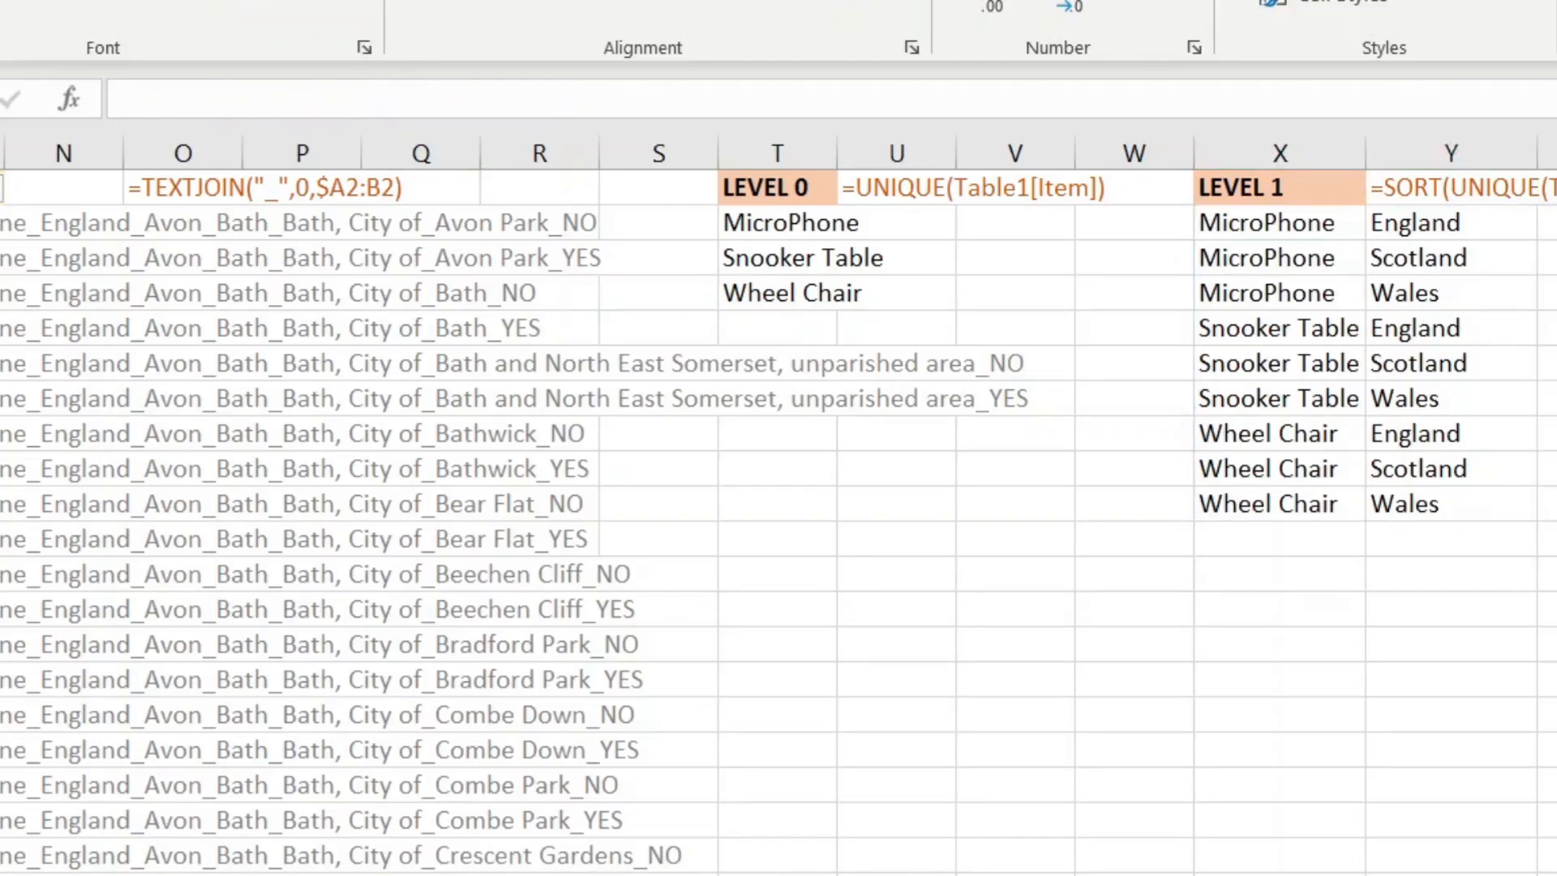
# Step: Under LEVEL 2, build CHOOSE({1,2,3},Table1[Country],Table1[County],Table1[Level1])
pyautogui.hscroll(5, 778, 504)
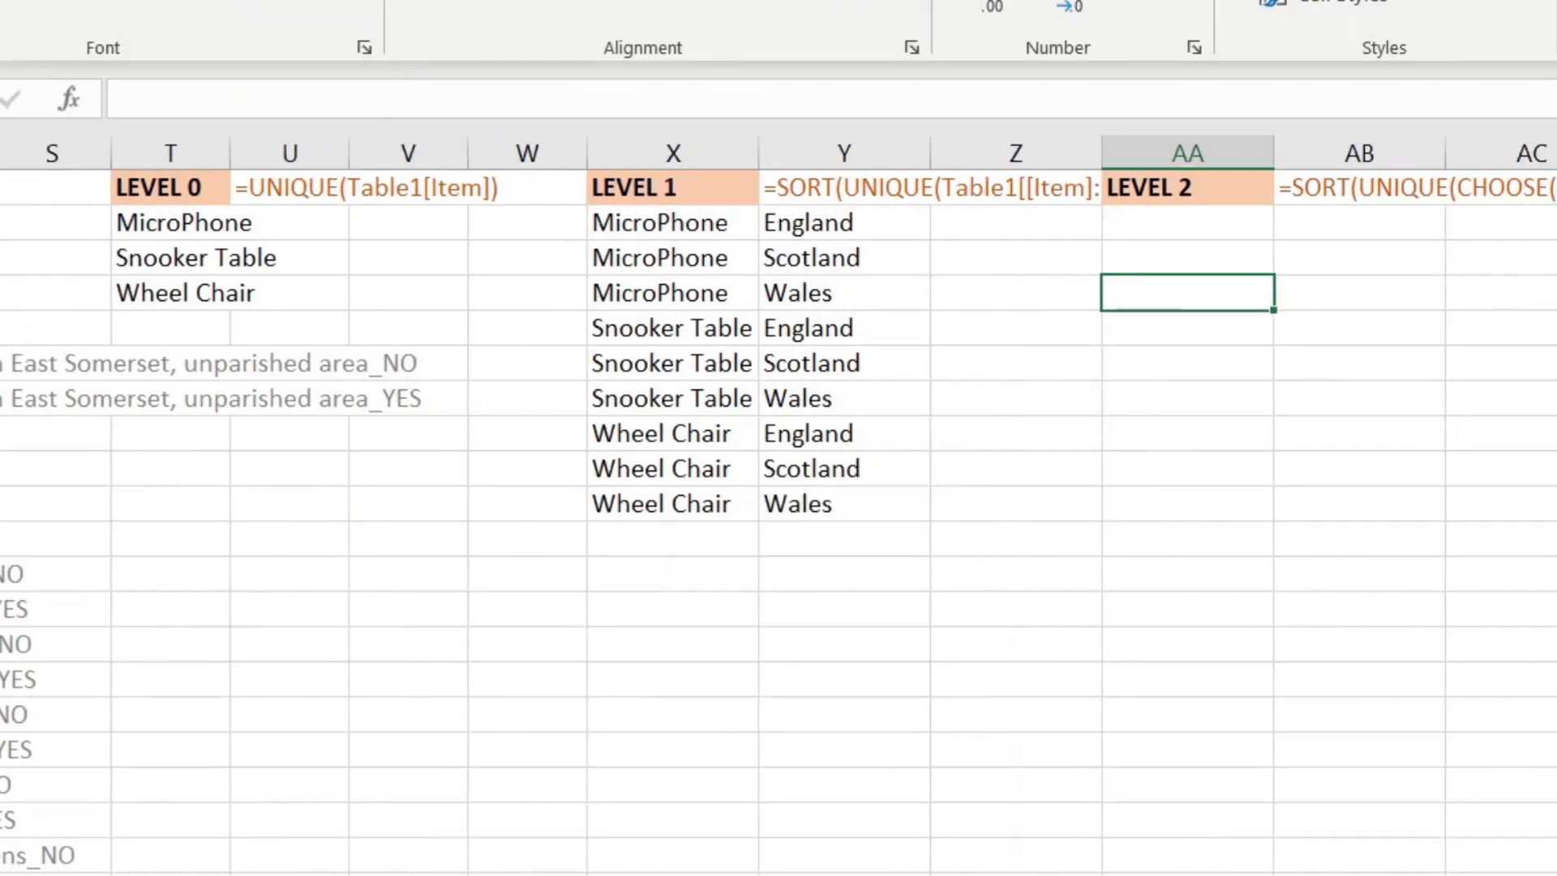
pyautogui.click(1254, 238)
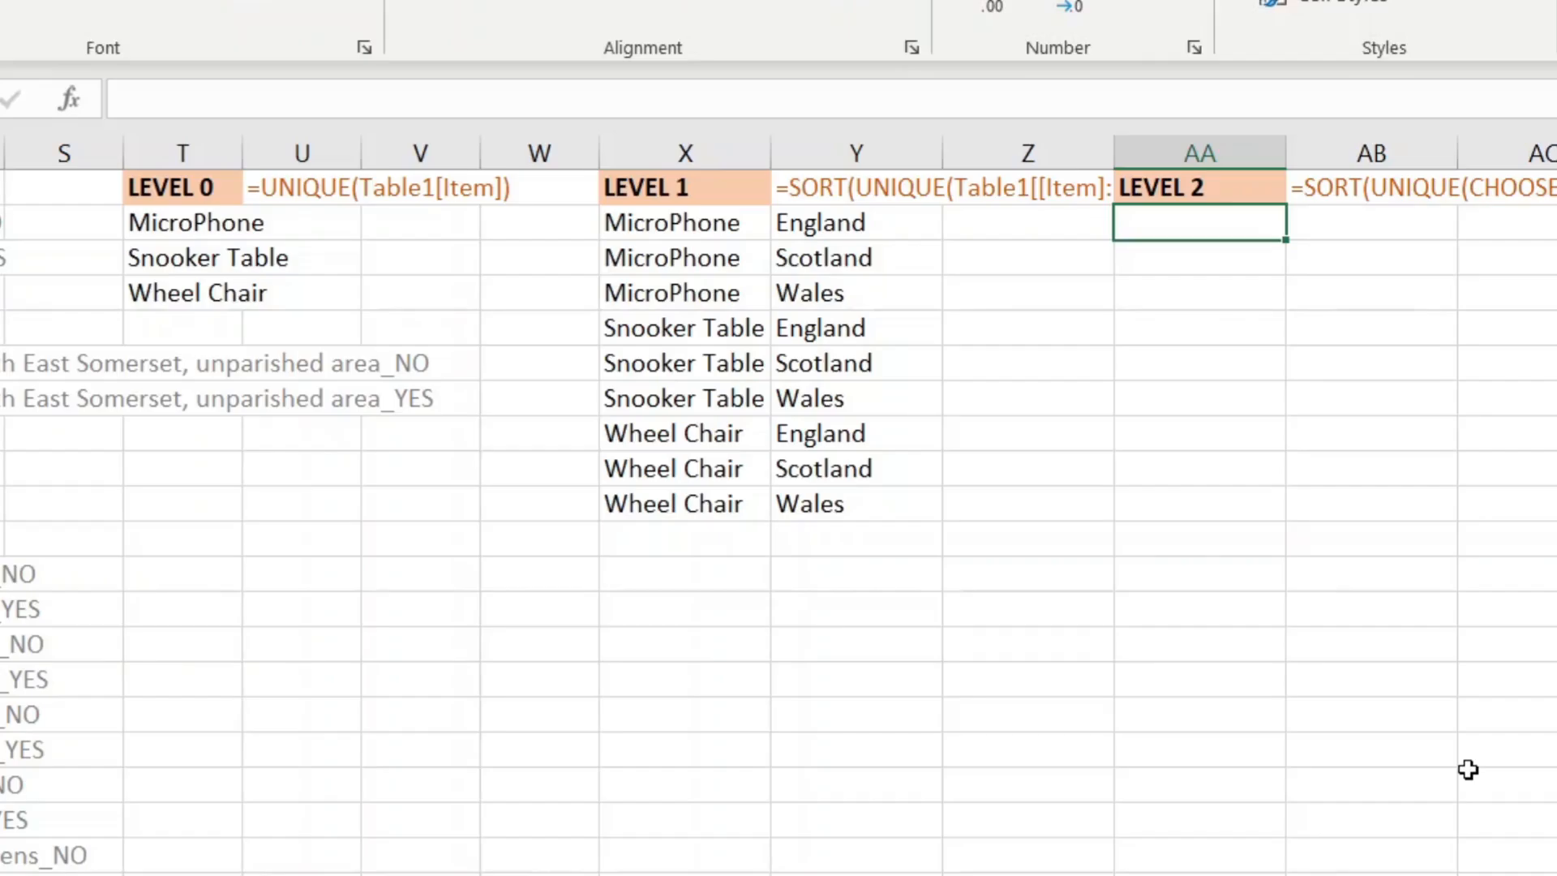
pyautogui.write('=choo')
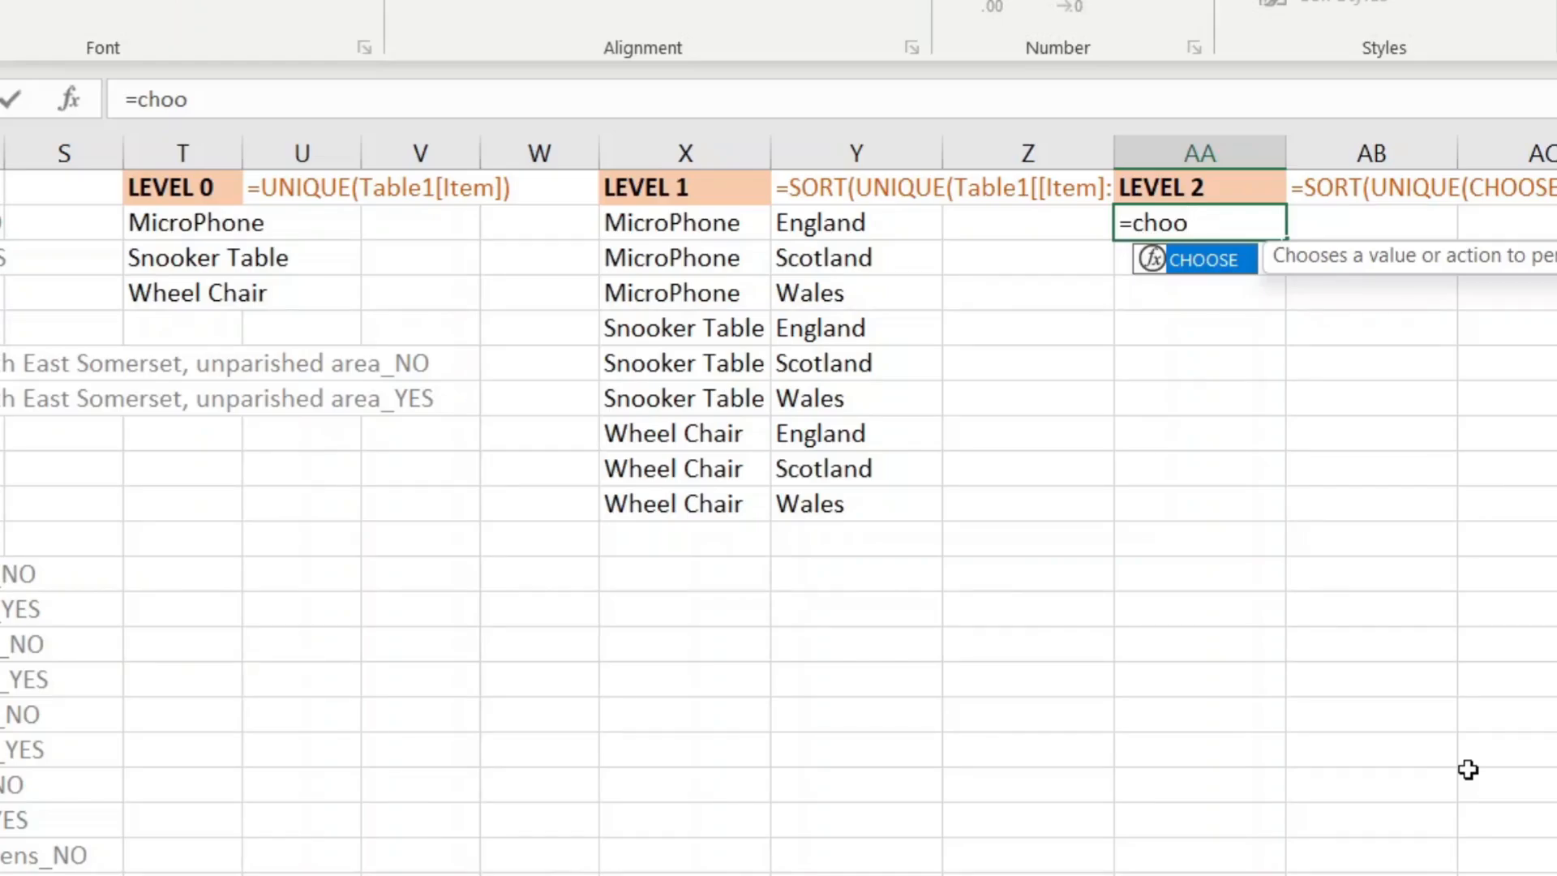
pyautogui.press('Escape')
pyautogui.press('BackSpace')
pyautogui.press('Tab')
pyautogui.write('{1,2,3')
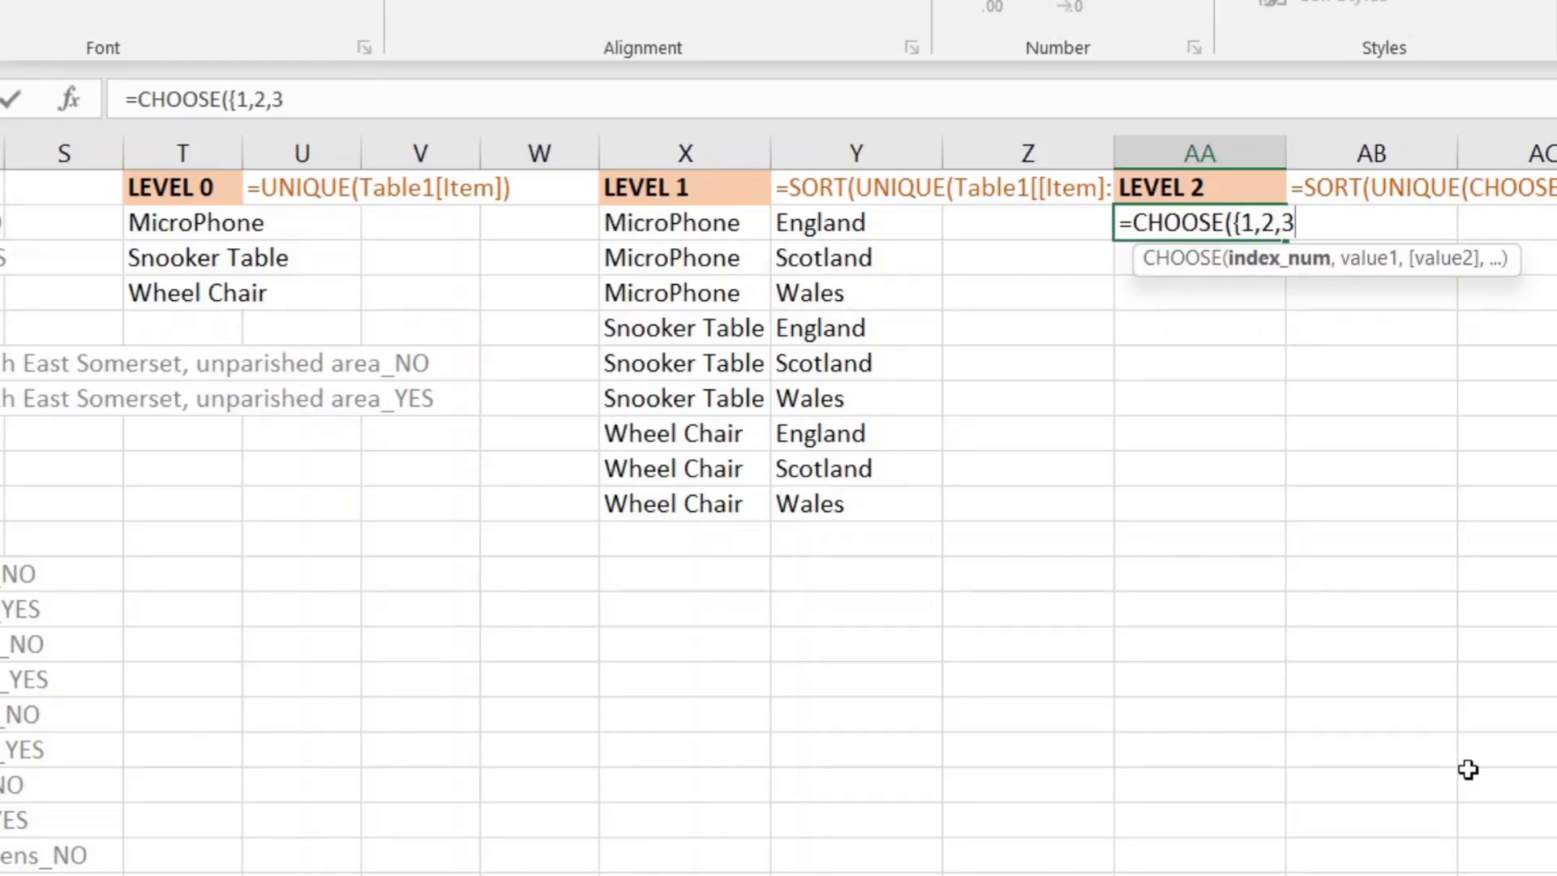
pyautogui.write('},')
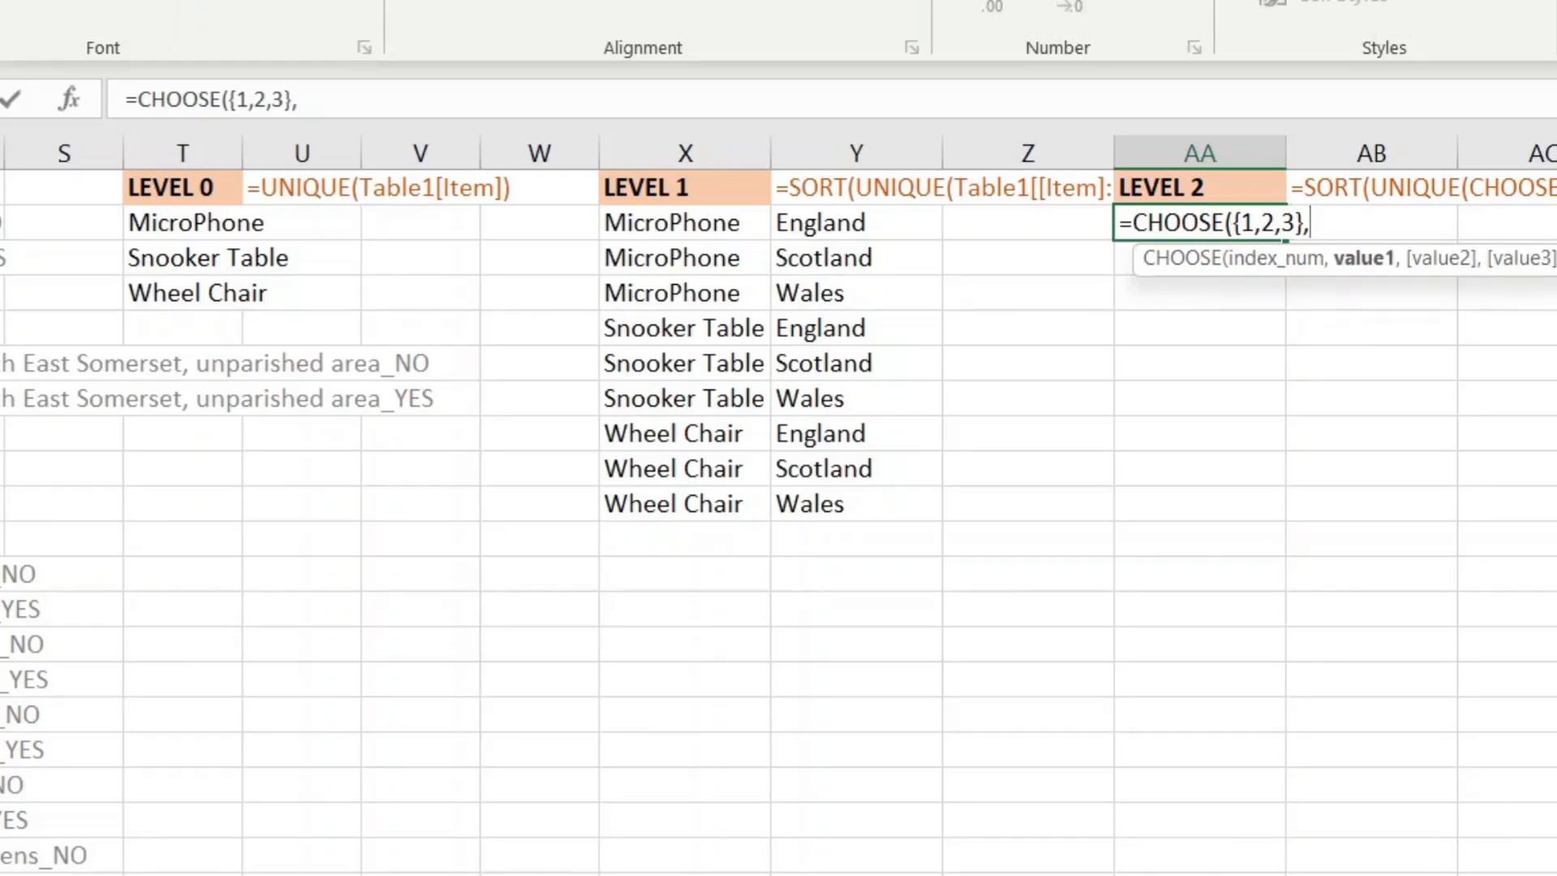
pyautogui.hscroll(-10, 180, 461)
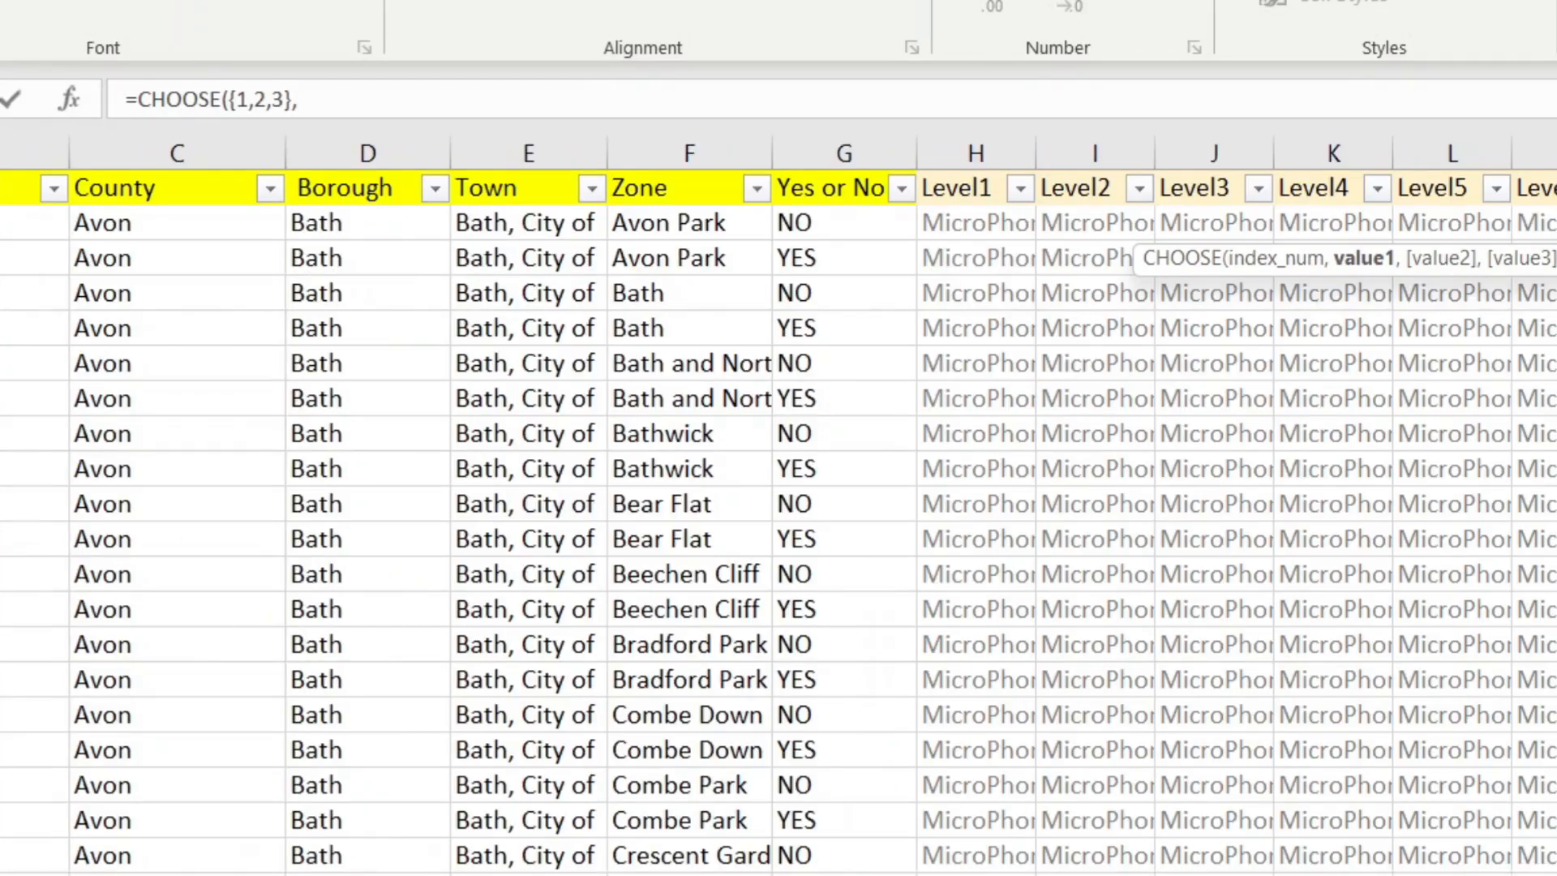
pyautogui.click(16, 173)
pyautogui.write(',')
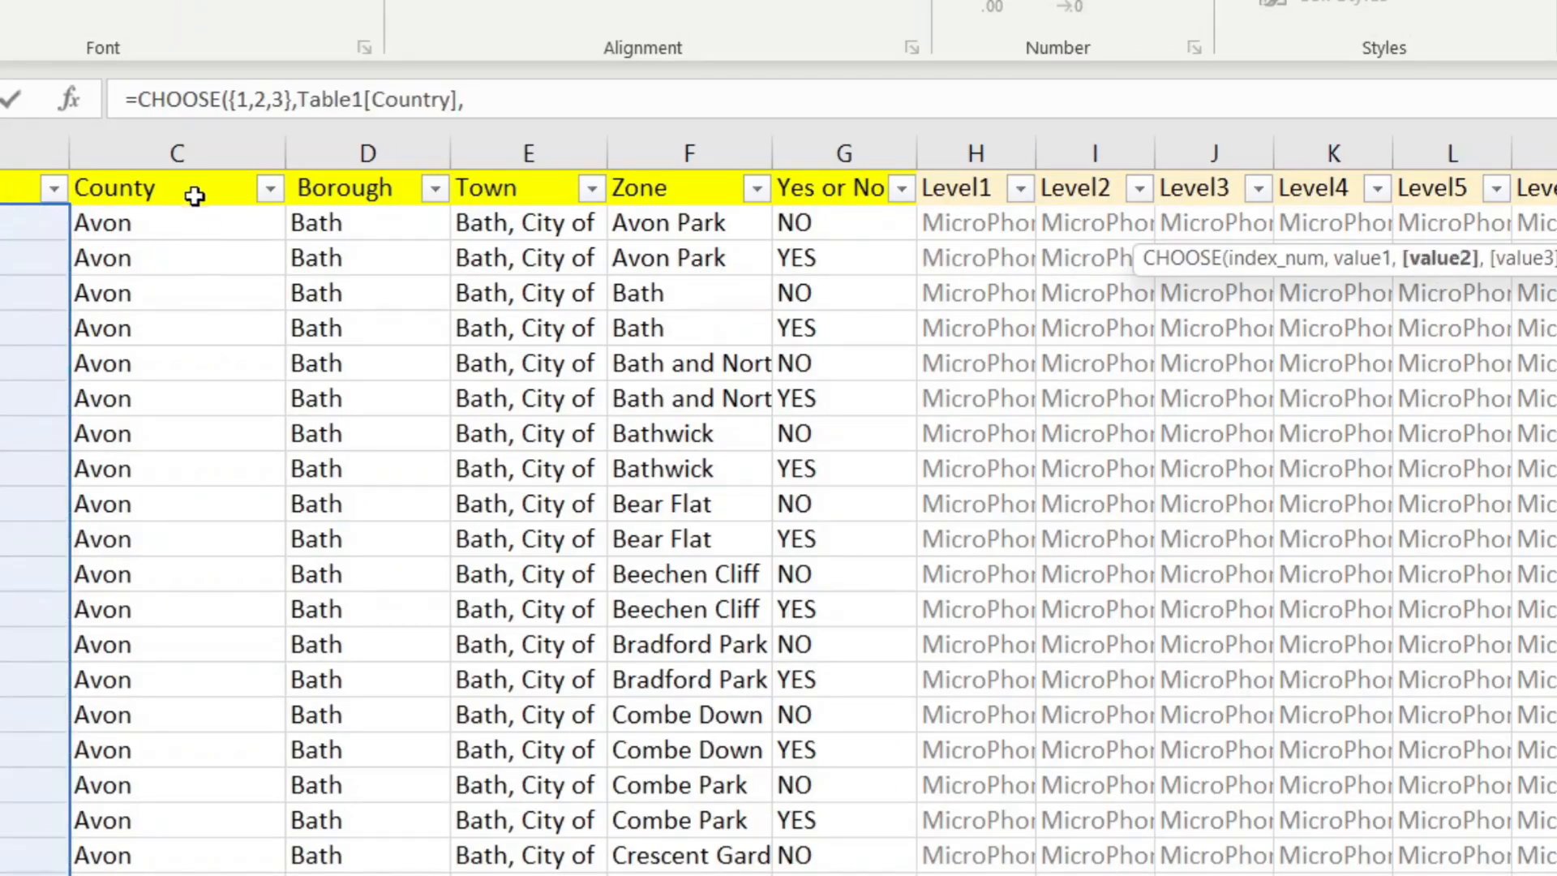
pyautogui.click(186, 172)
pyautogui.write(',')
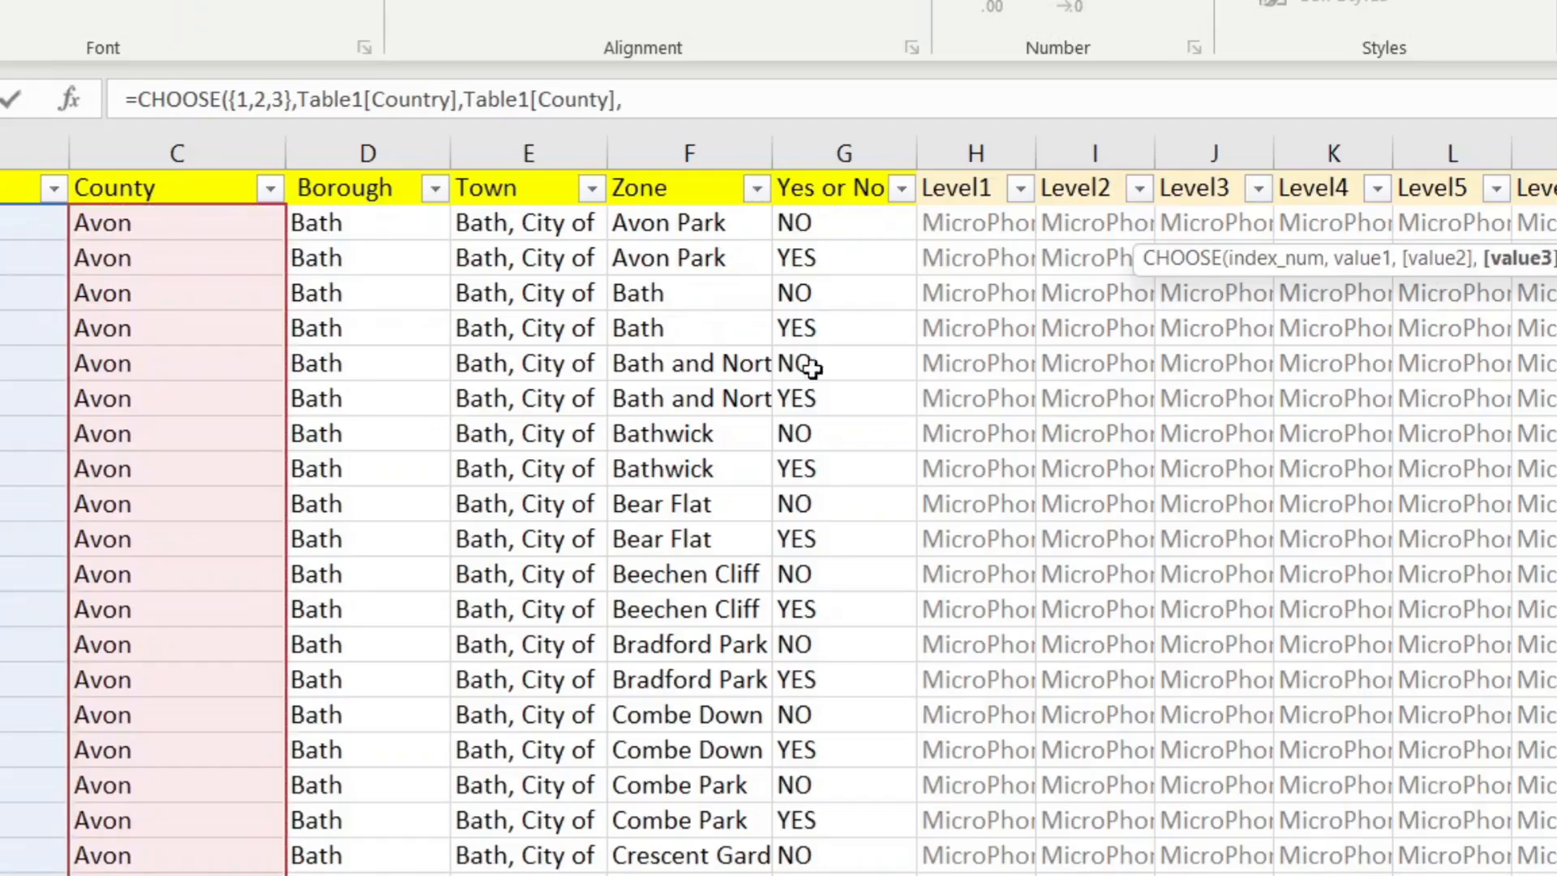
pyautogui.click(976, 170)
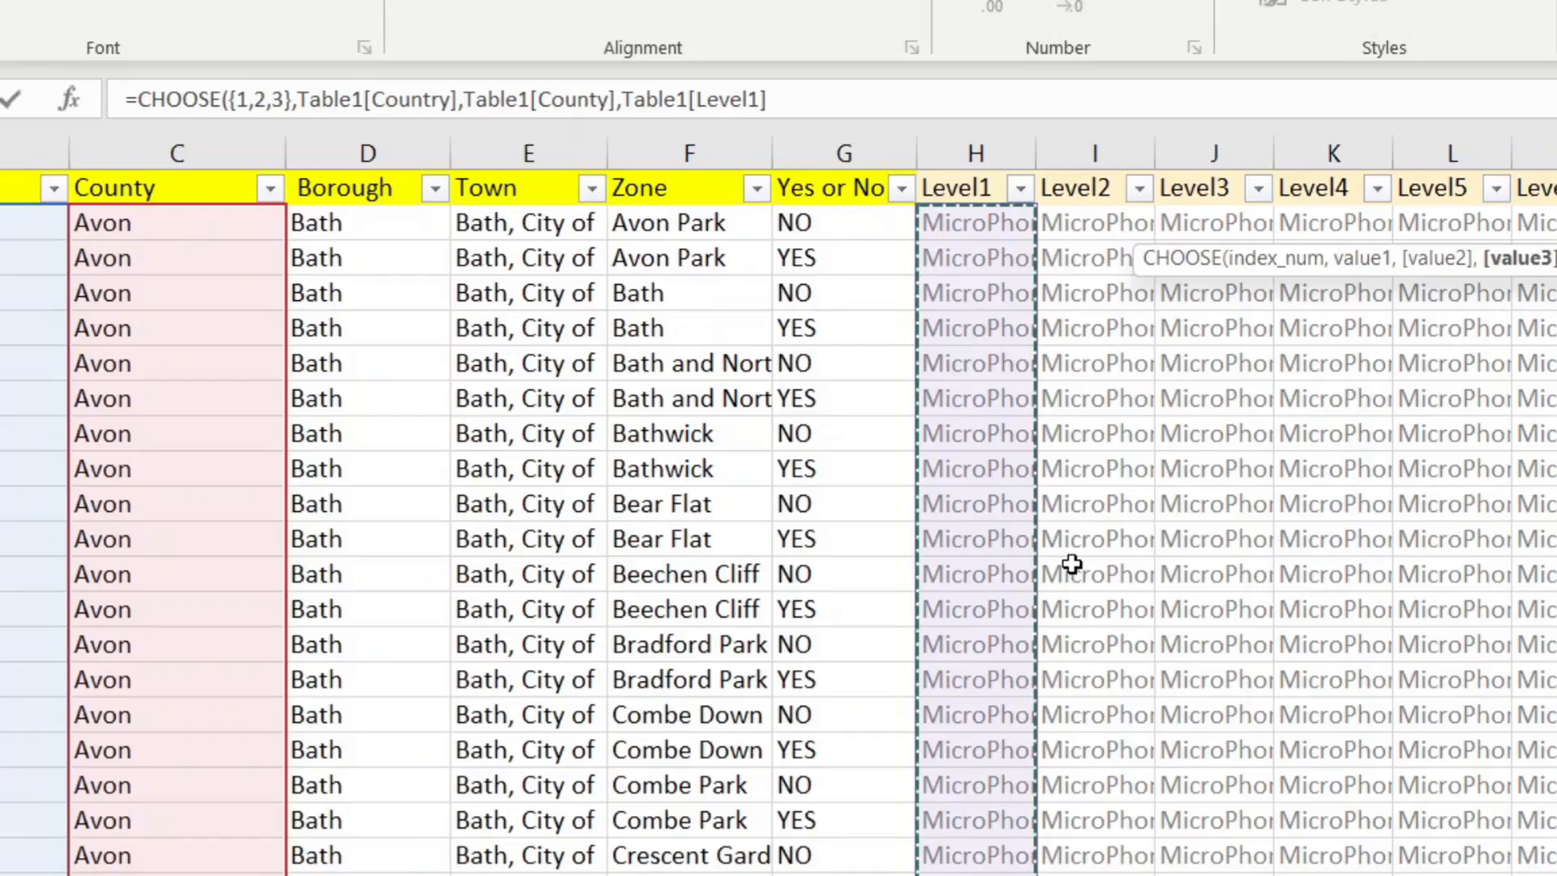
pyautogui.write(')')
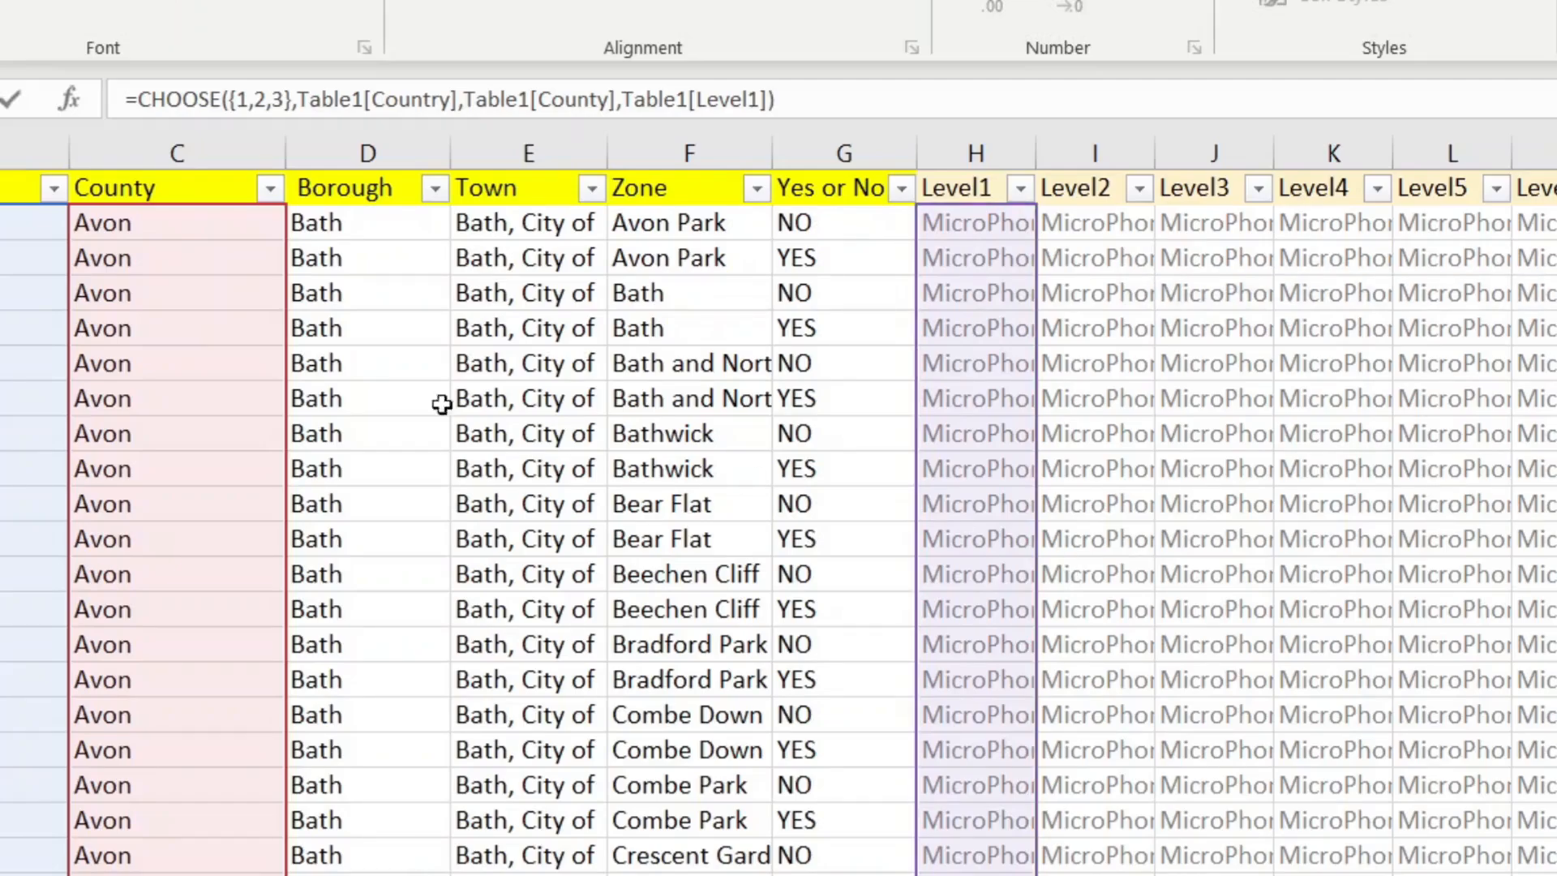
# Step: Wrap the CHOOSE in UNIQUE and SORT(...,1) and commit the LEVEL 2 formula
pyautogui.click(144, 99)
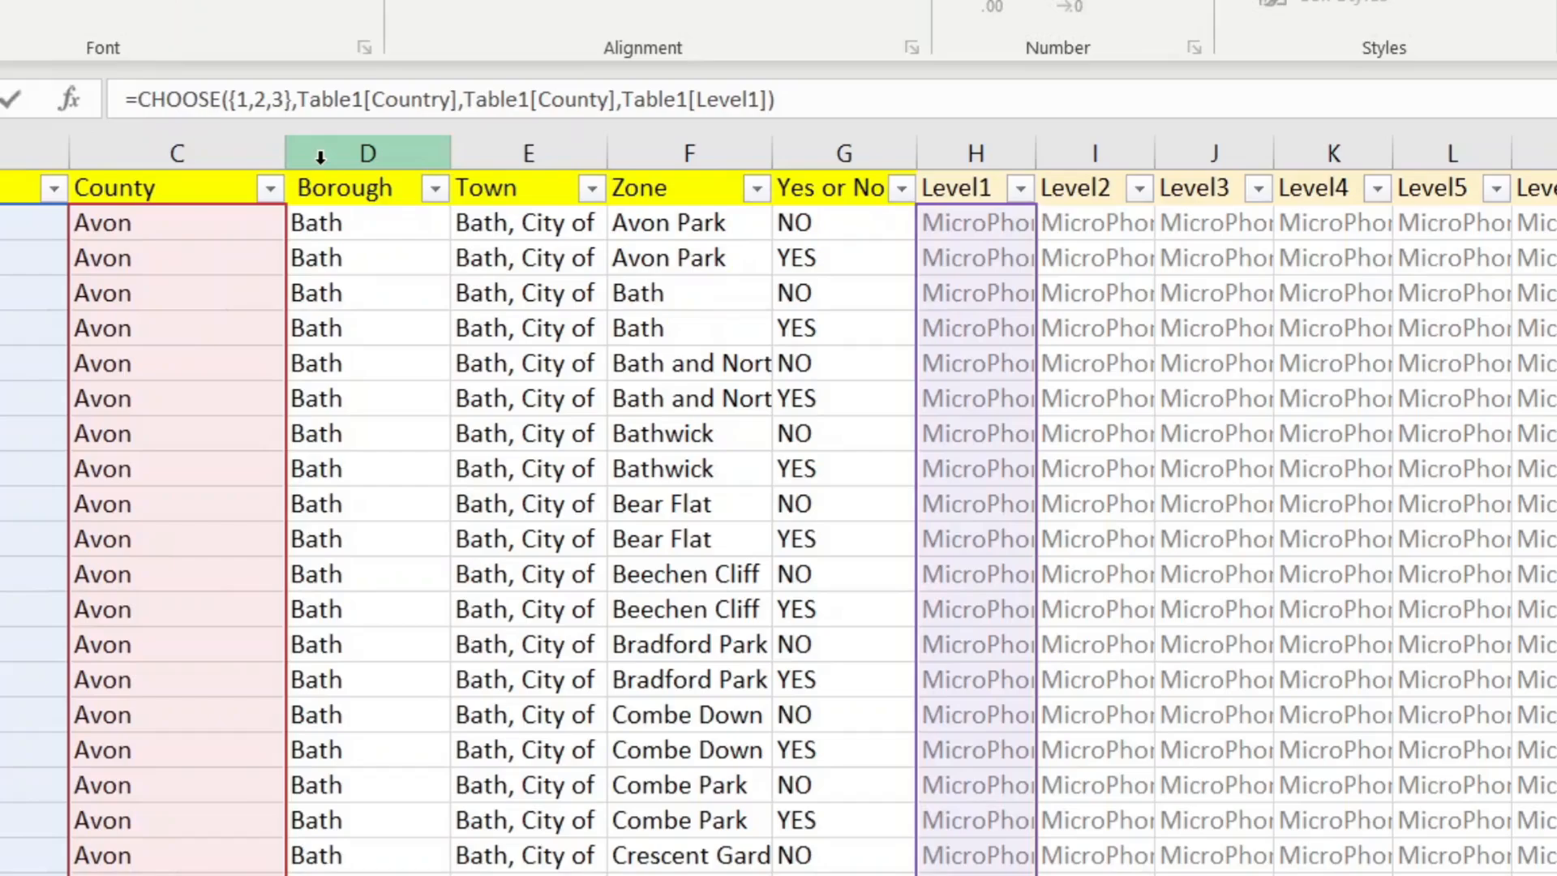
pyautogui.write('UNIQUE(')
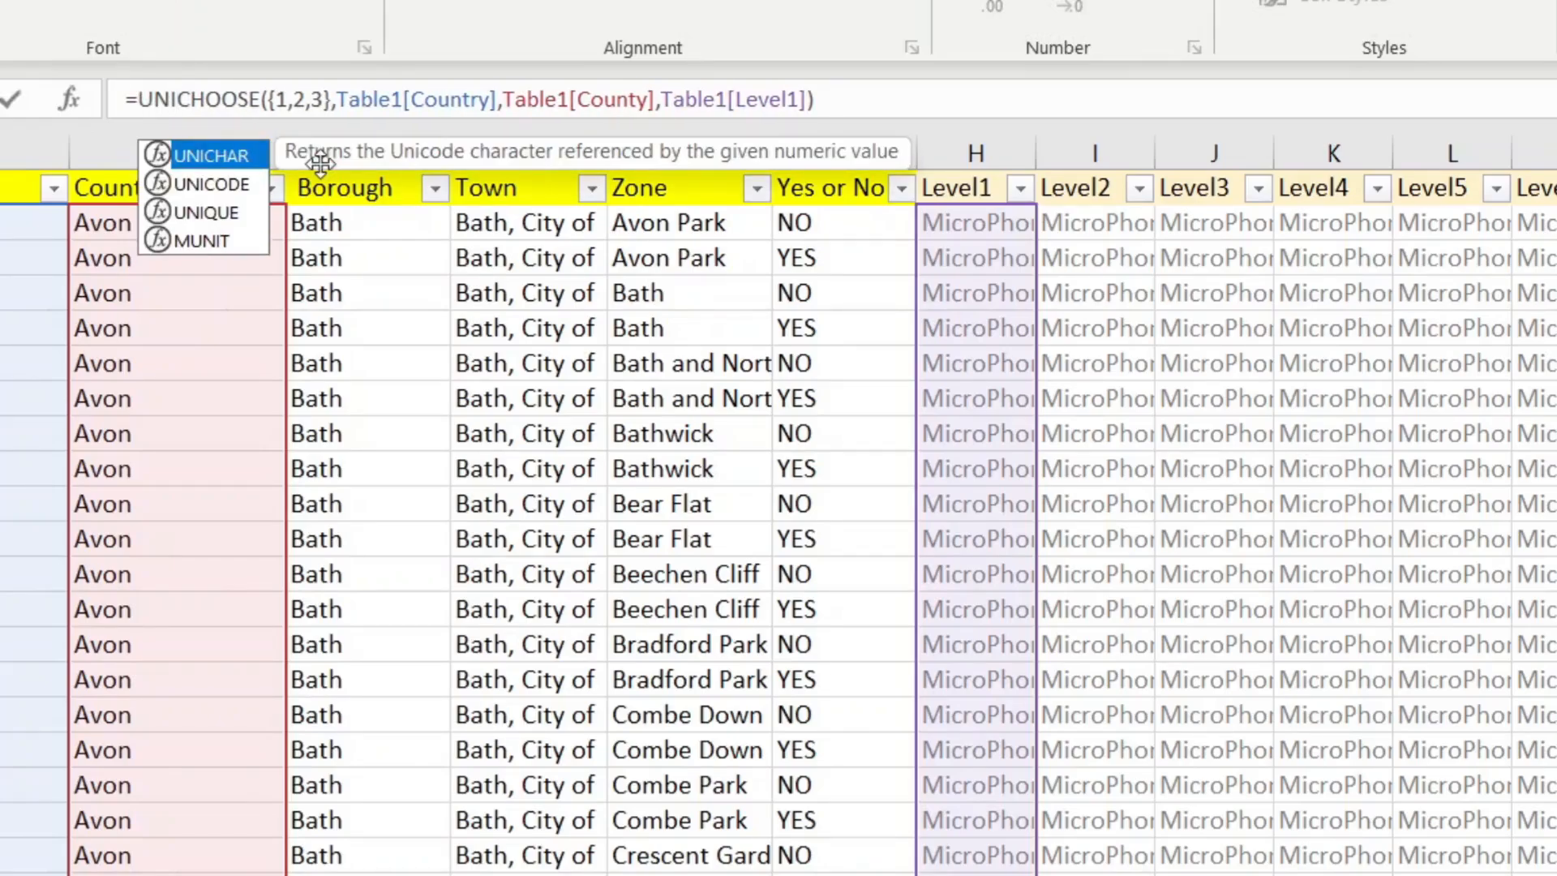
pyautogui.write(')')
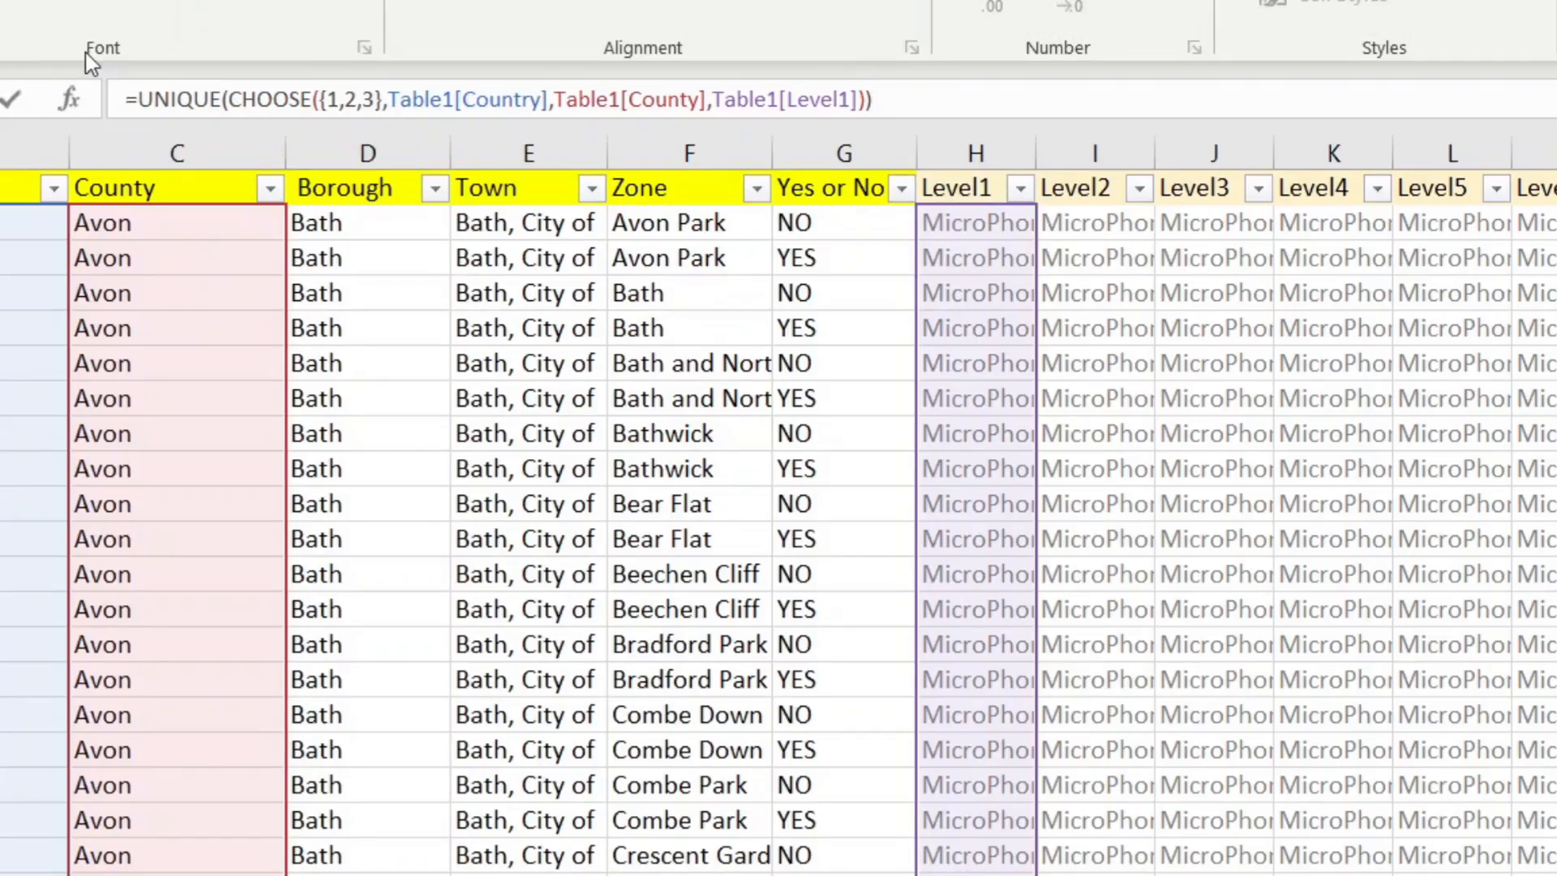
pyautogui.press('Right')
pyautogui.write('SORT')
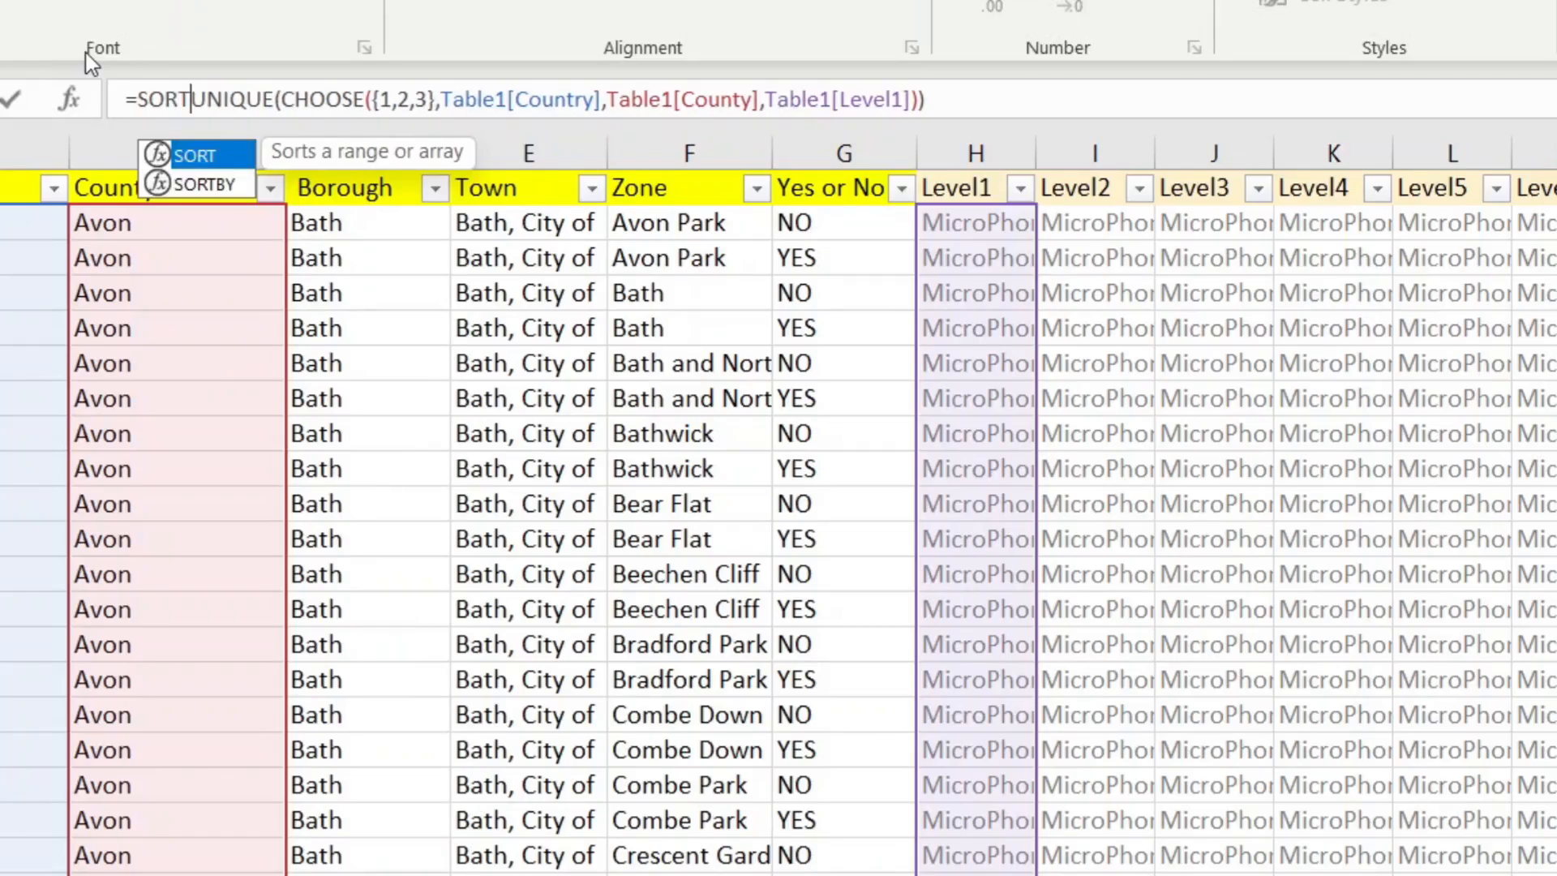
pyautogui.write('(')
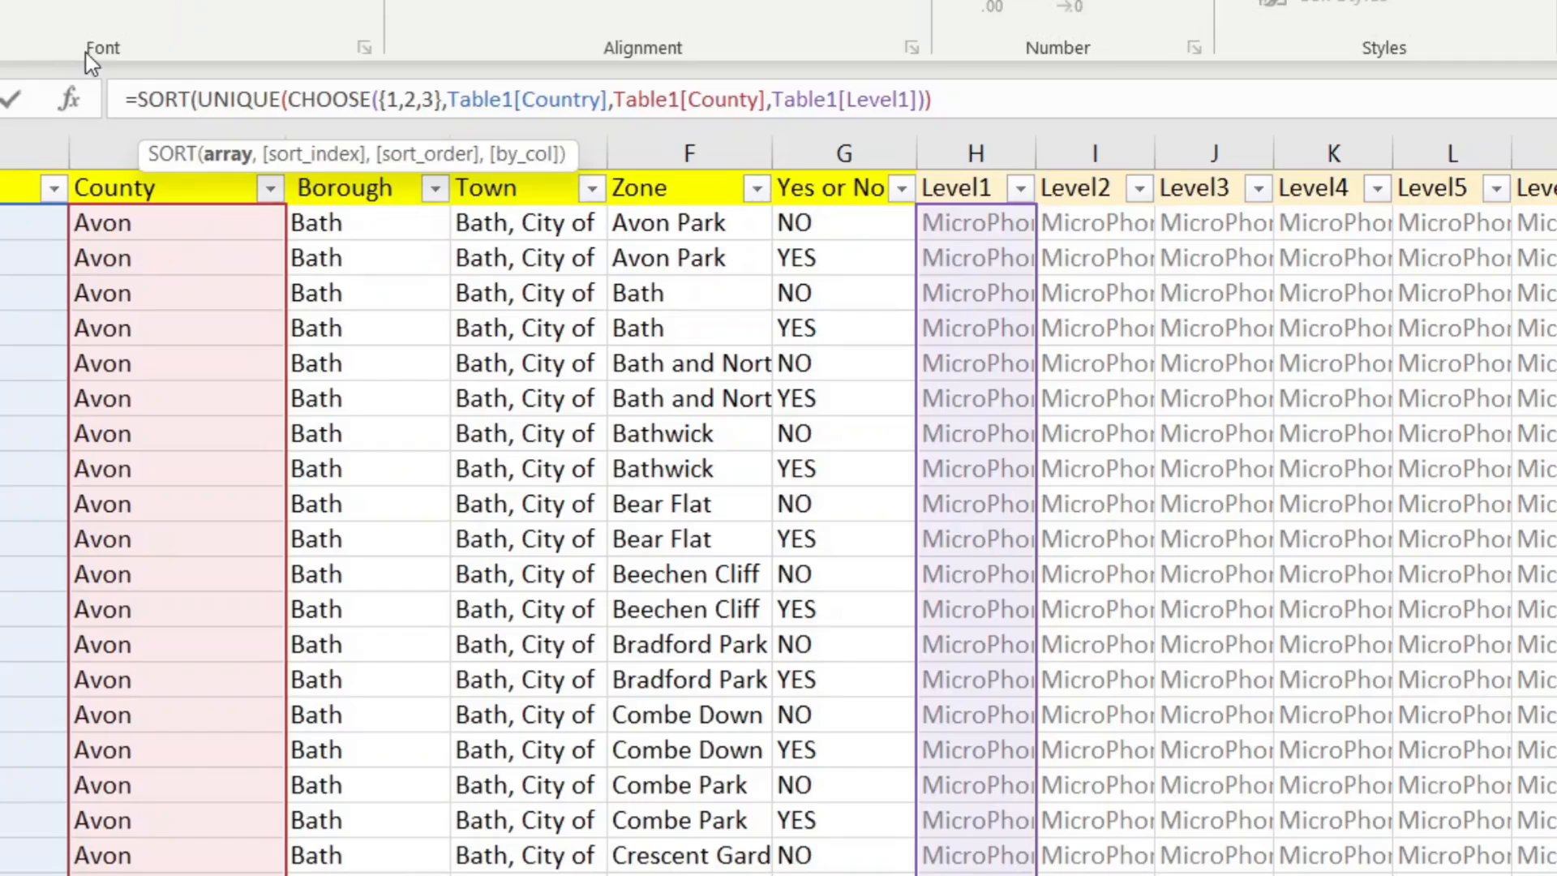
pyautogui.press('End')
pyautogui.write(',1)')
pyautogui.press('Return')
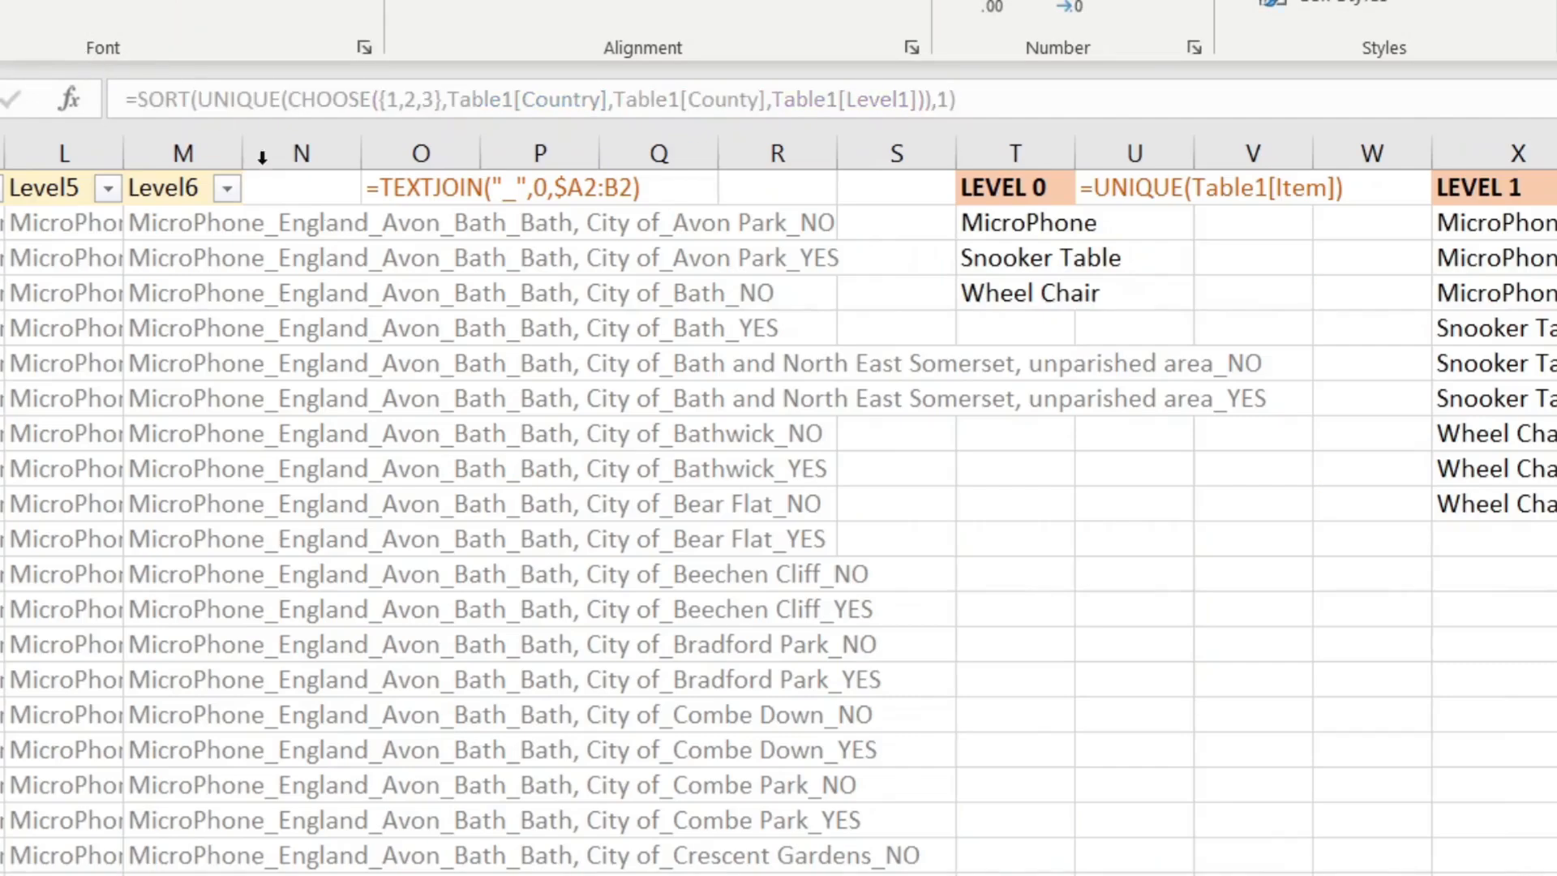
pyautogui.hscroll(6, 779, 506)
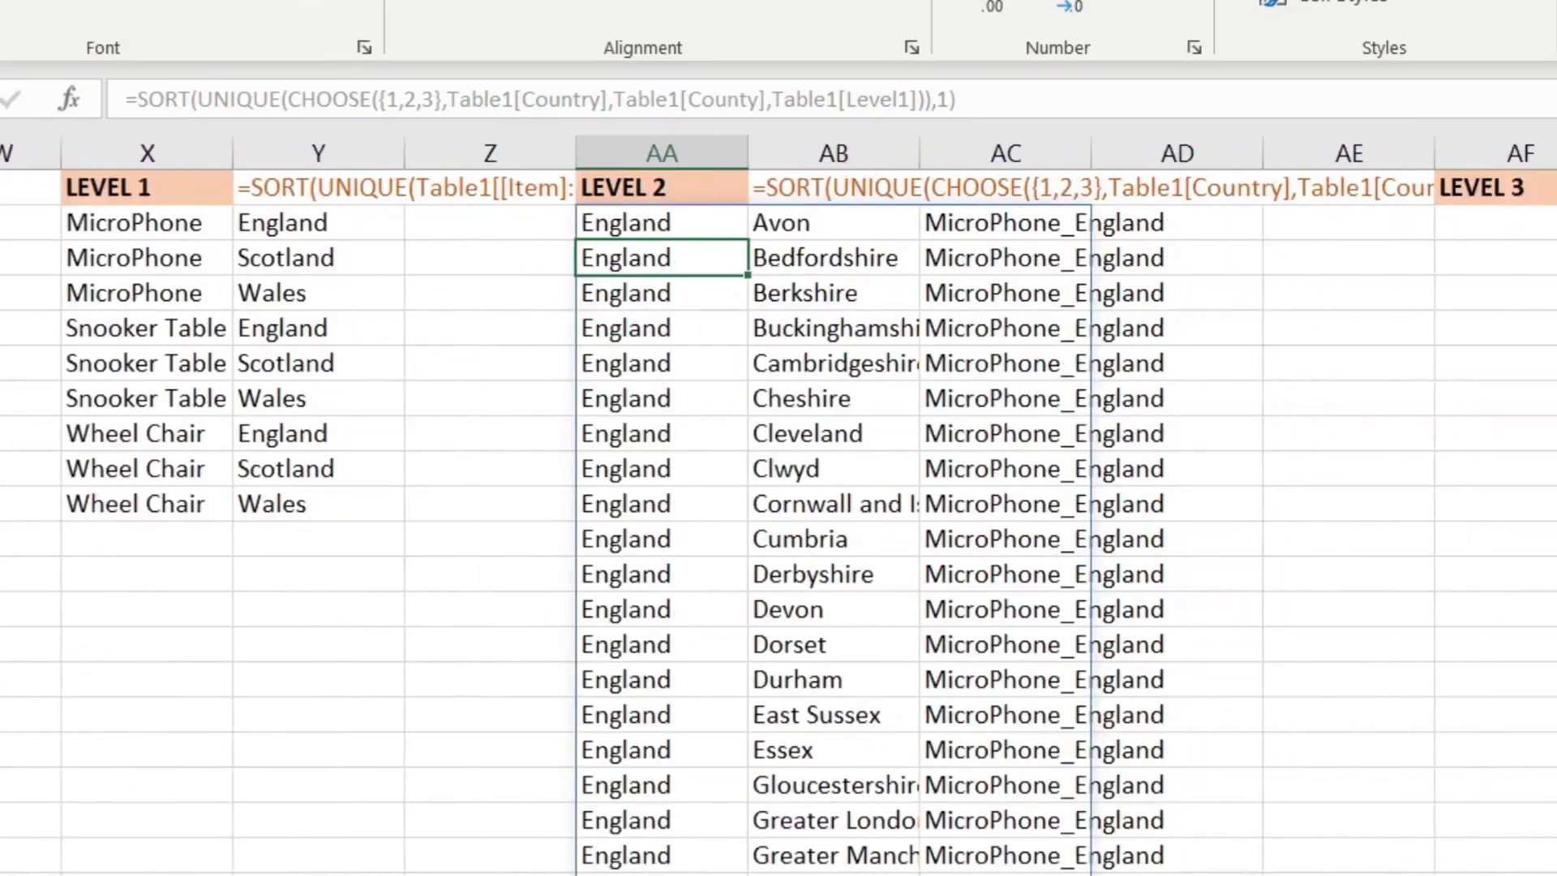
pyautogui.hscroll(1, 778, 506)
pyautogui.click(674, 188)
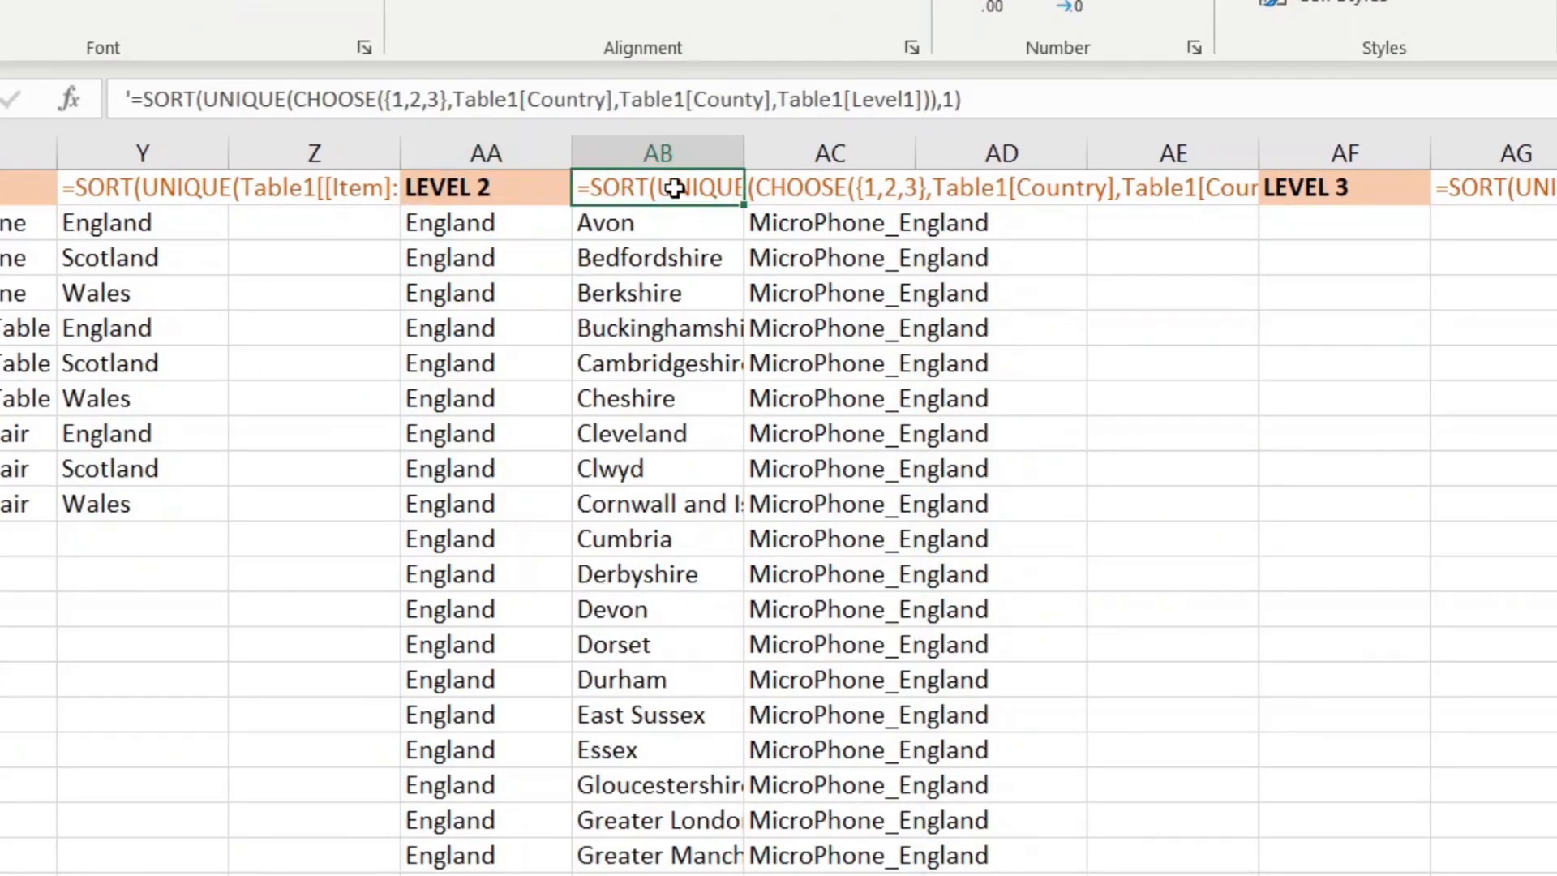
pyautogui.click(462, 229)
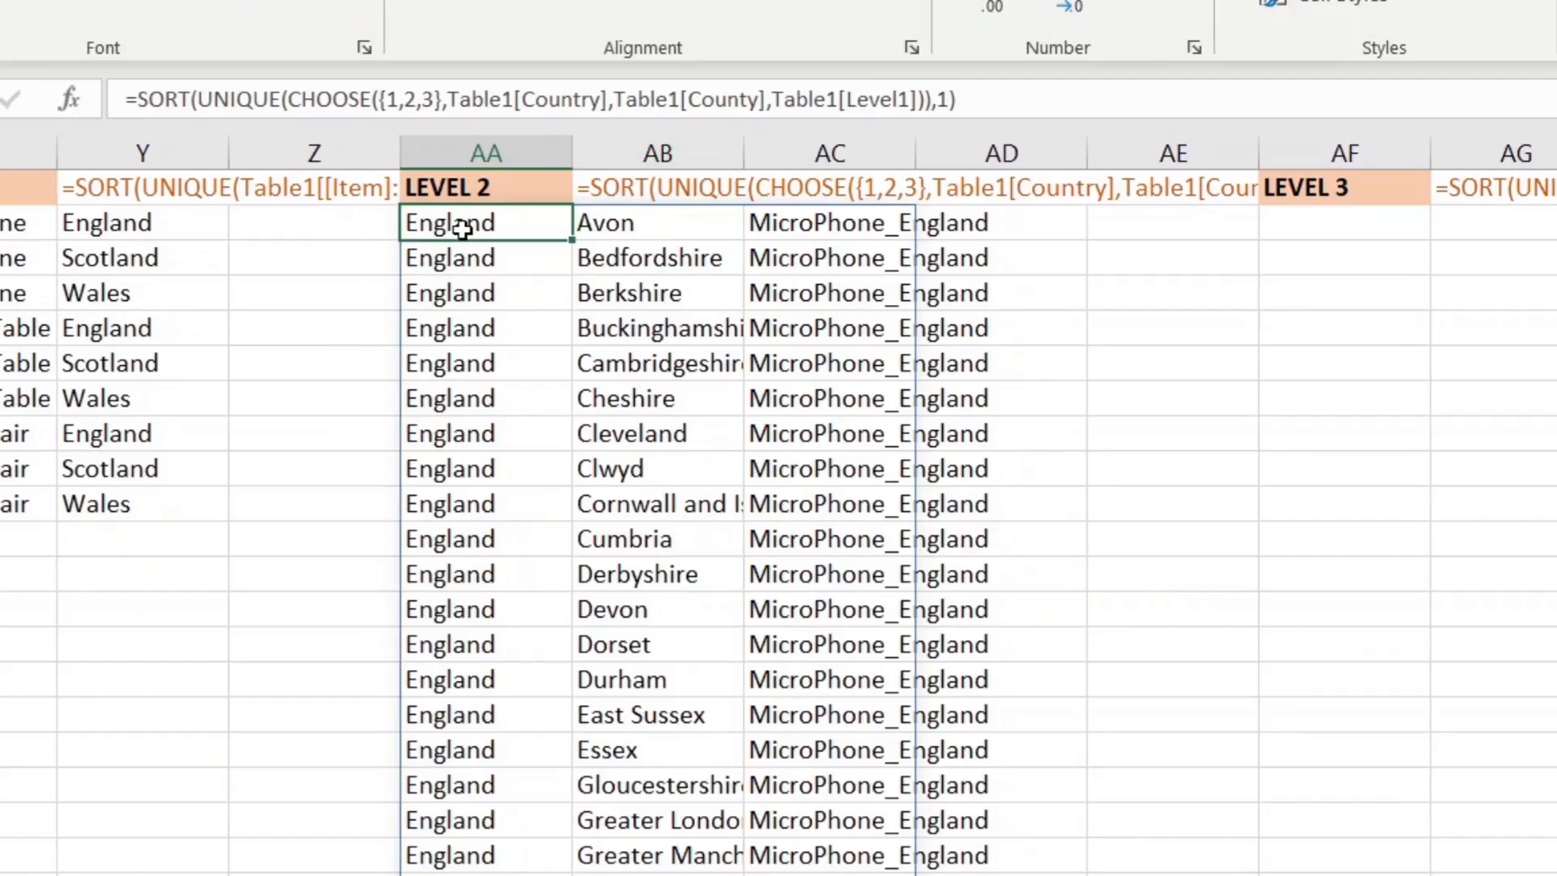
pyautogui.click(1365, 233)
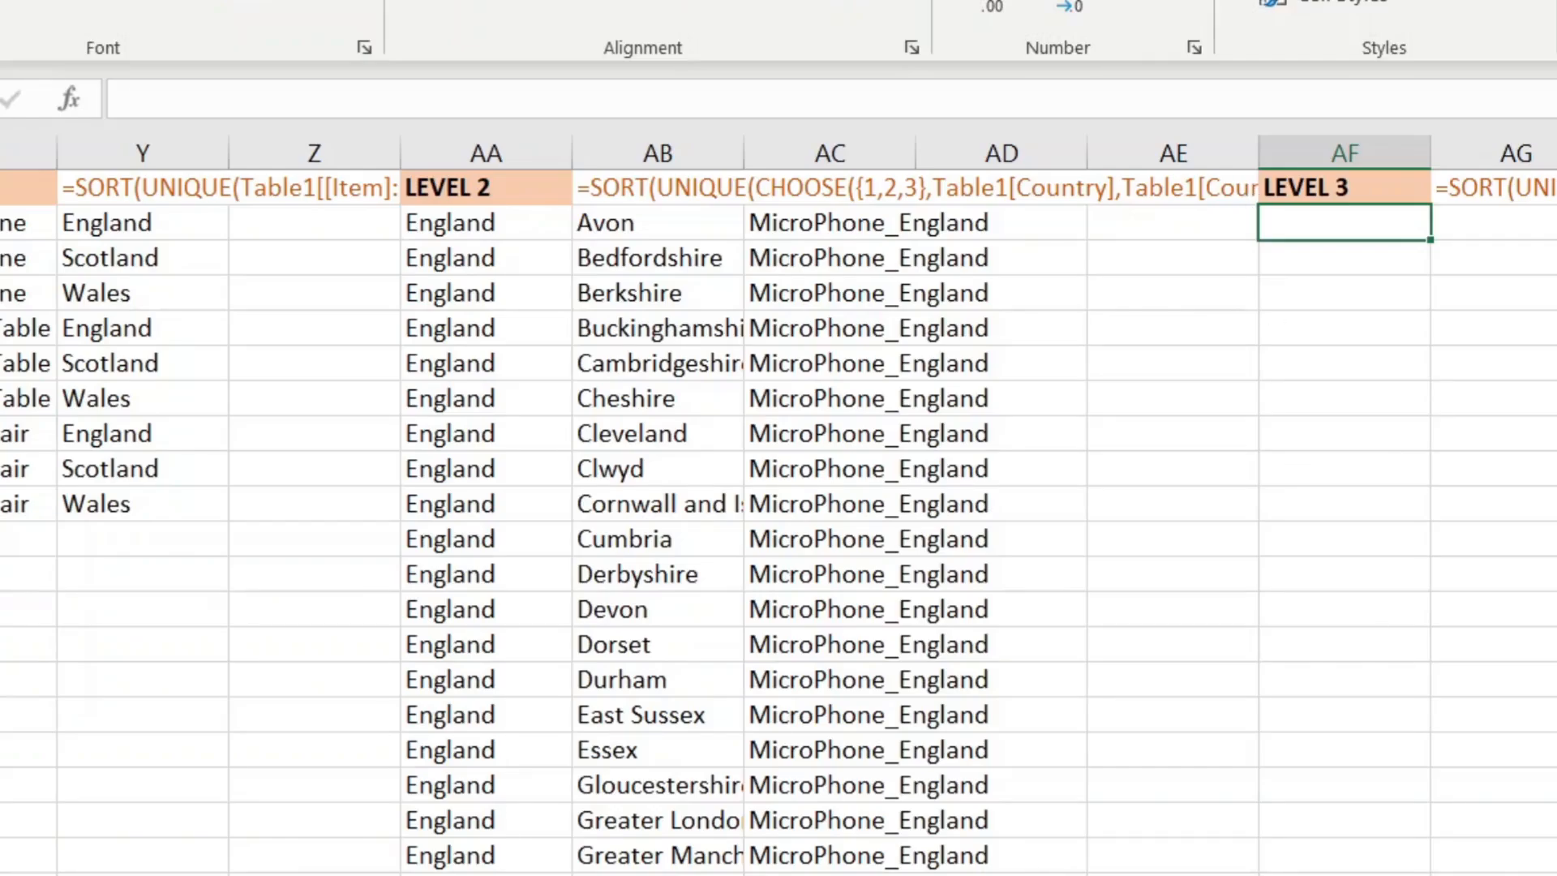
pyautogui.hscroll(-10, 778, 502)
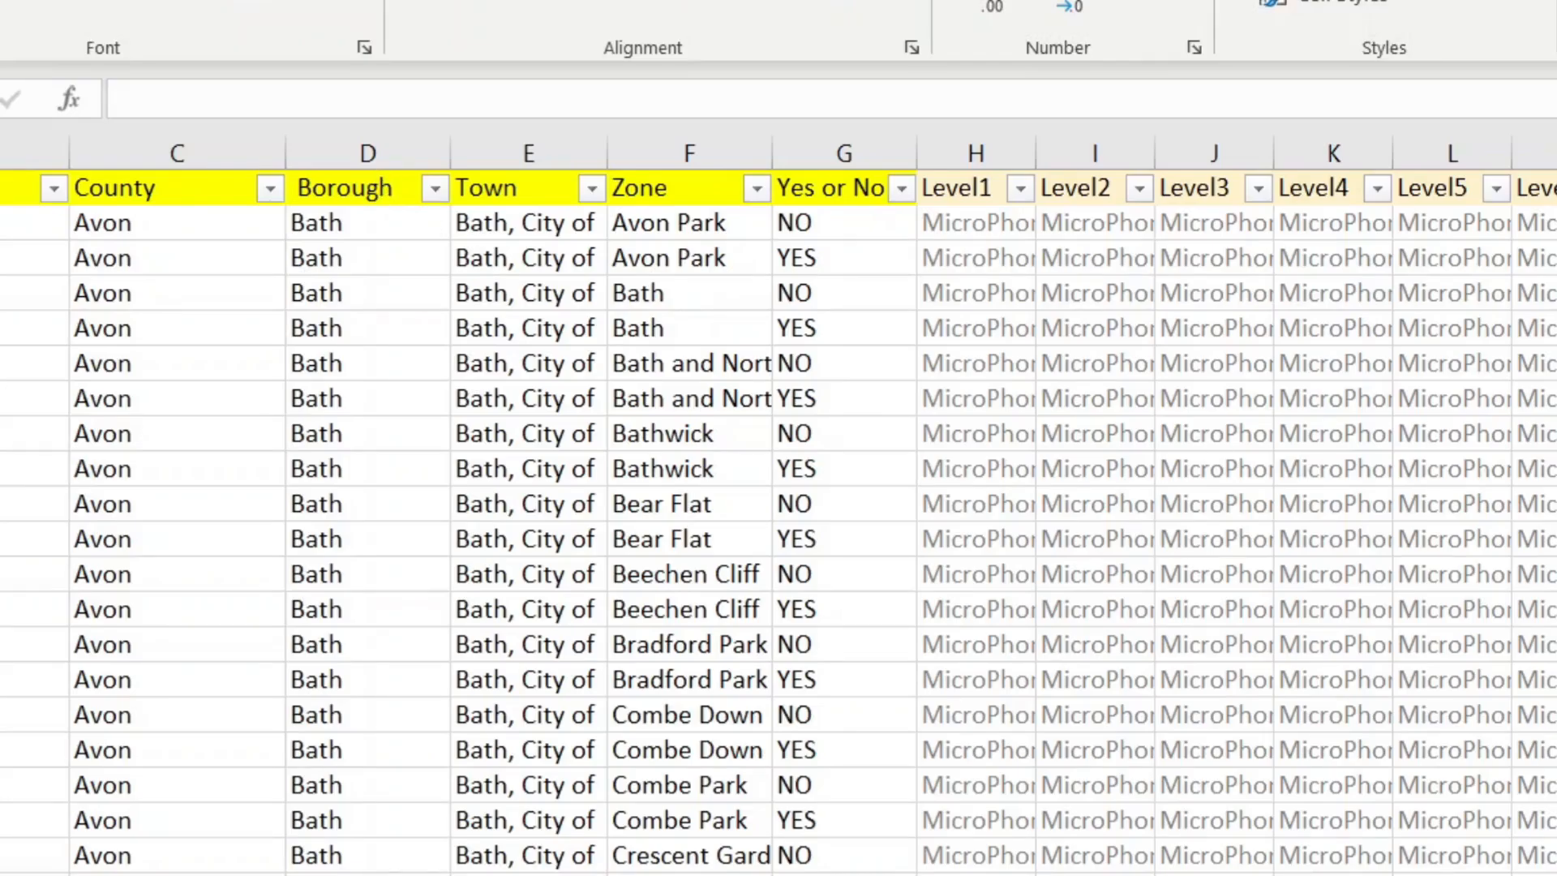
pyautogui.hscroll(2, 779, 527)
pyautogui.hscroll(4, 1080, 570)
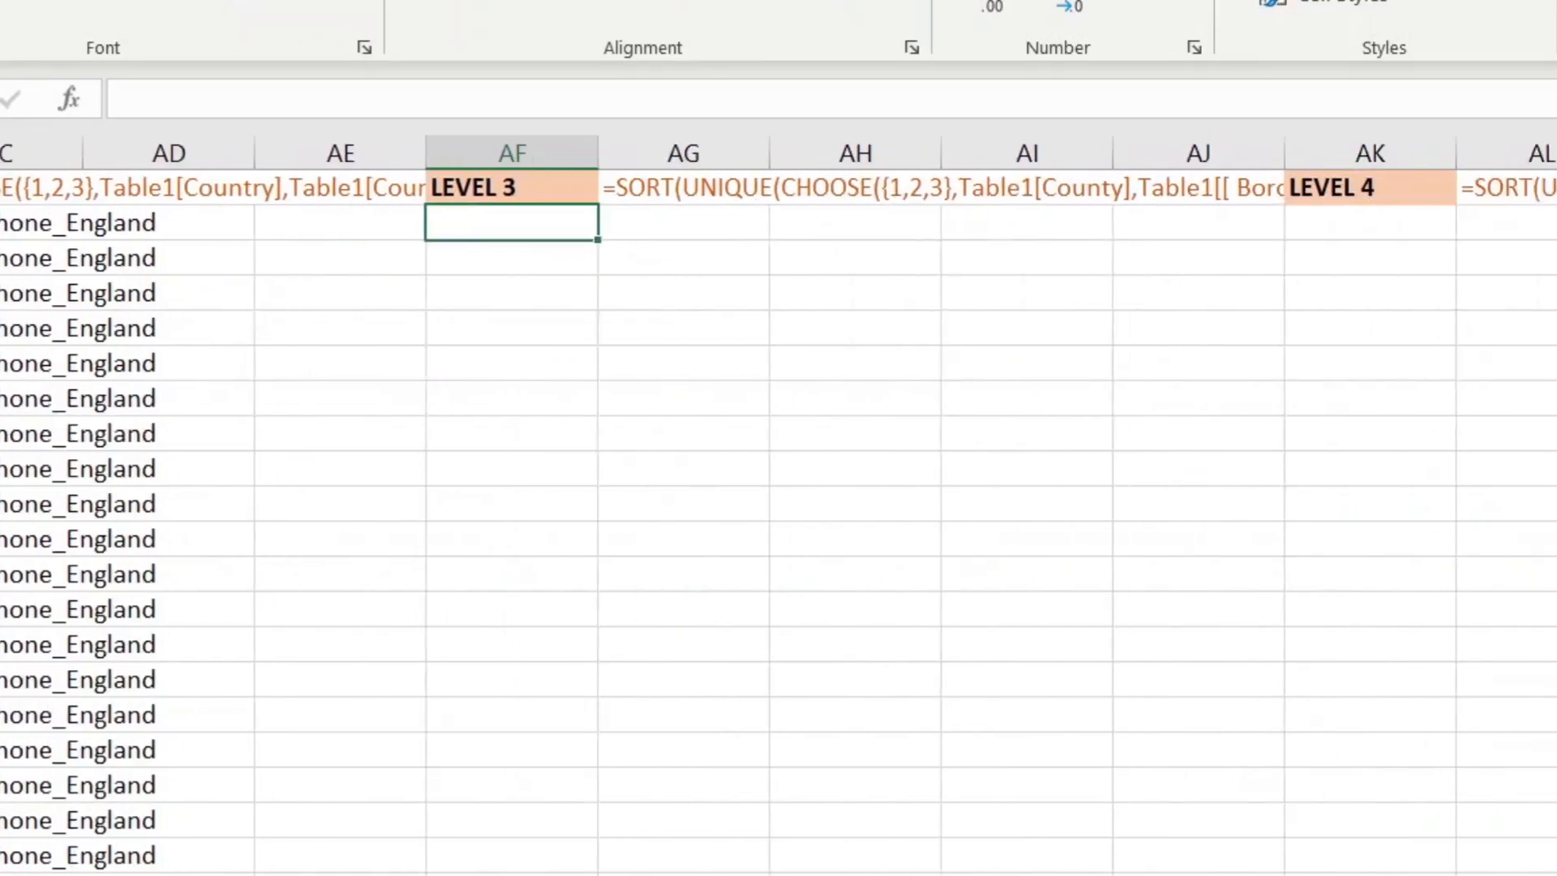
pyautogui.hscroll(-2, 1081, 571)
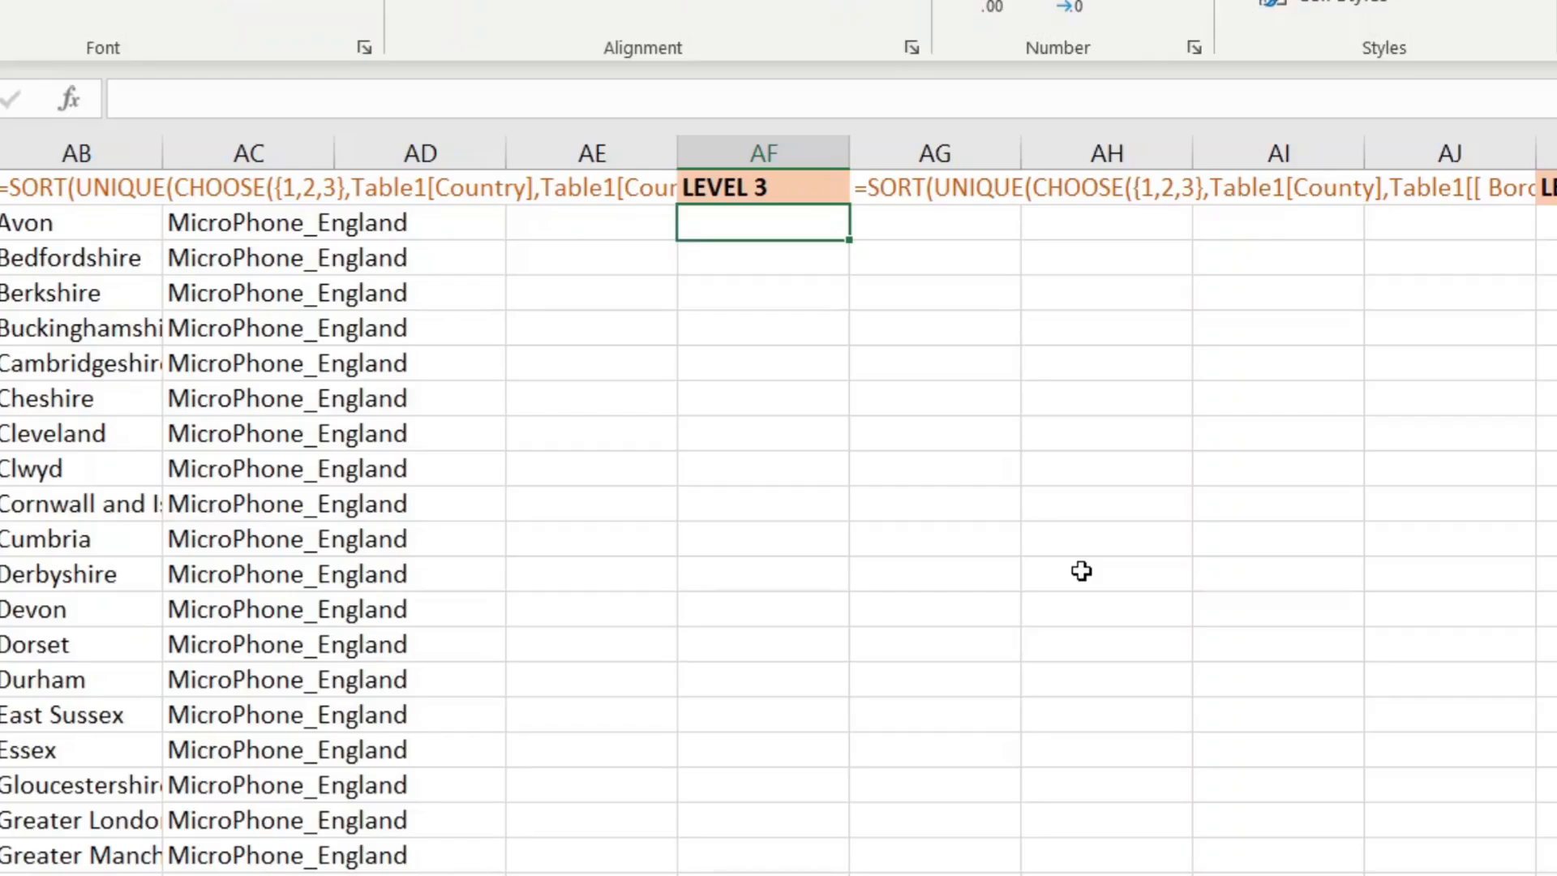
# Step: Under LEVEL 3, build CHOOSE({1,2,3},Table1[County],Table1[[ Borough]],Table1[Level2])
pyautogui.write('=CHO')
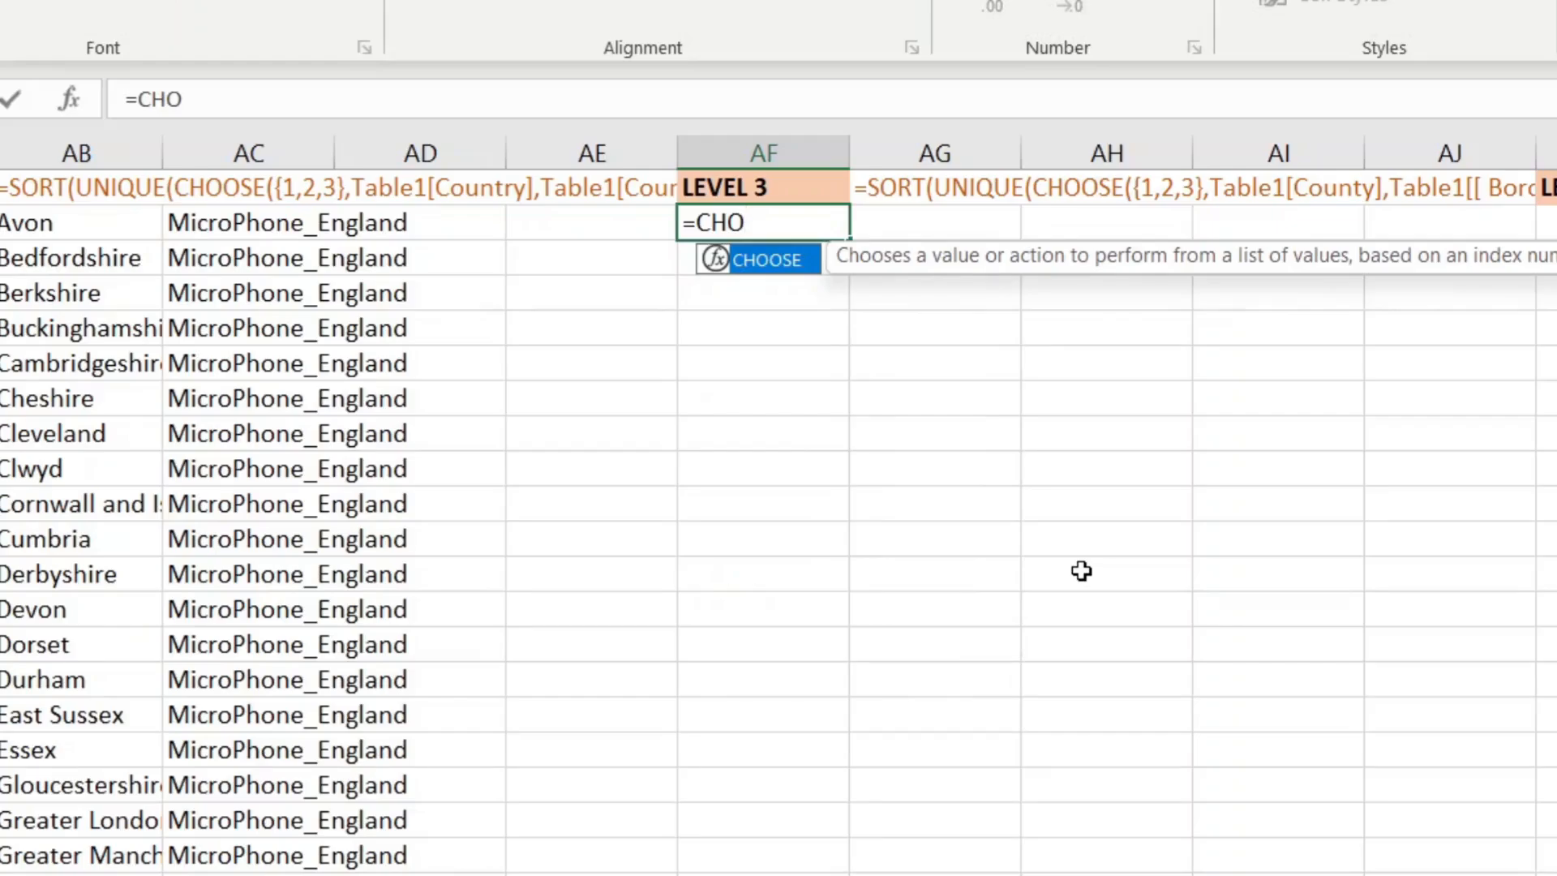
pyautogui.press('Tab')
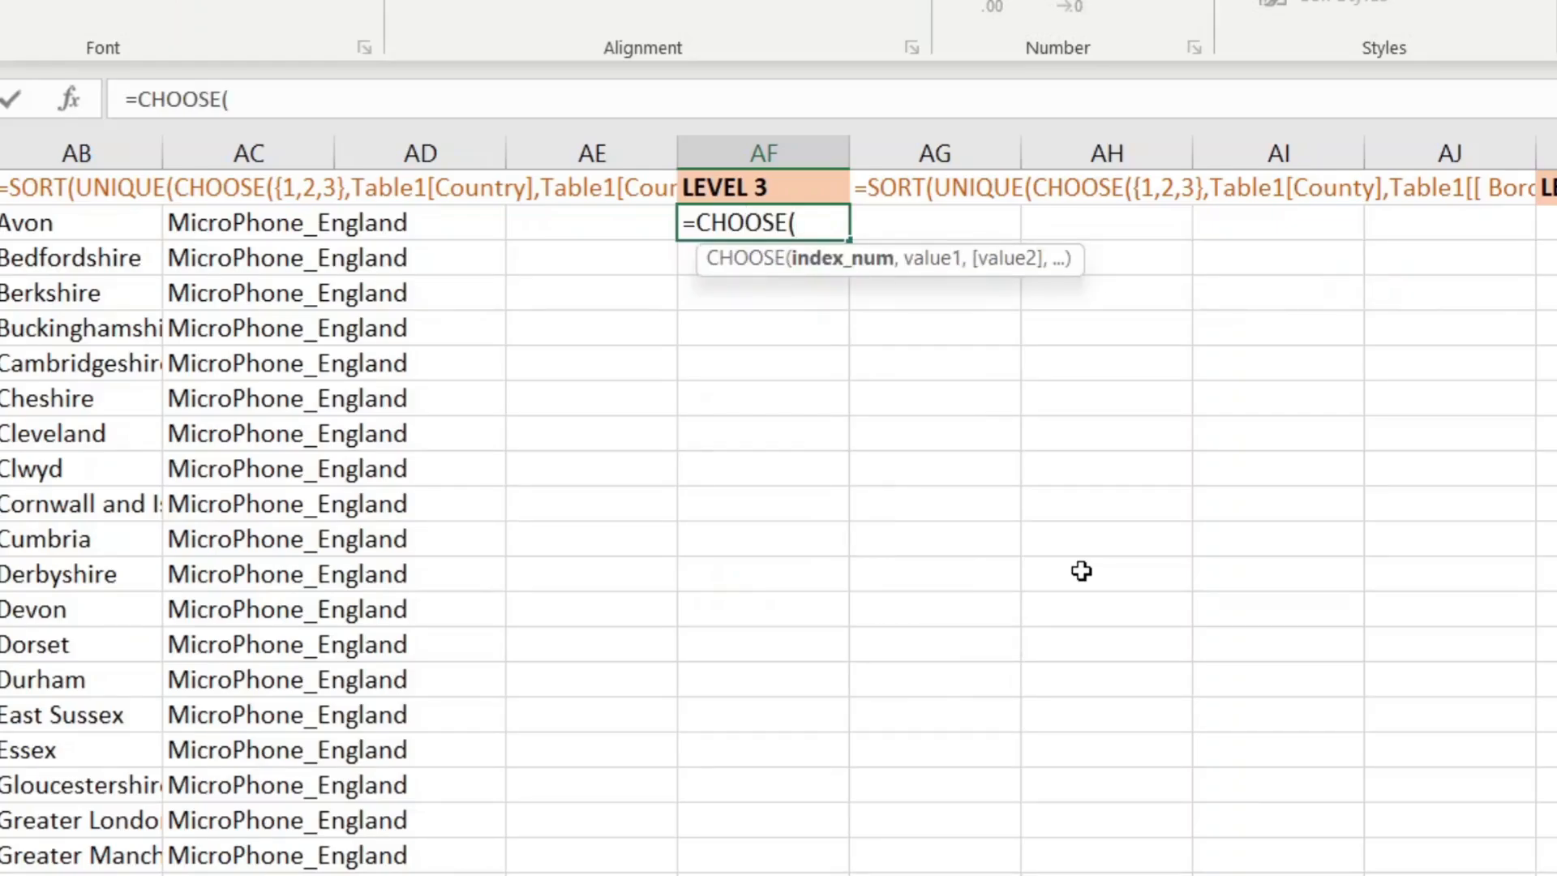
pyautogui.write('{1,2,3}')
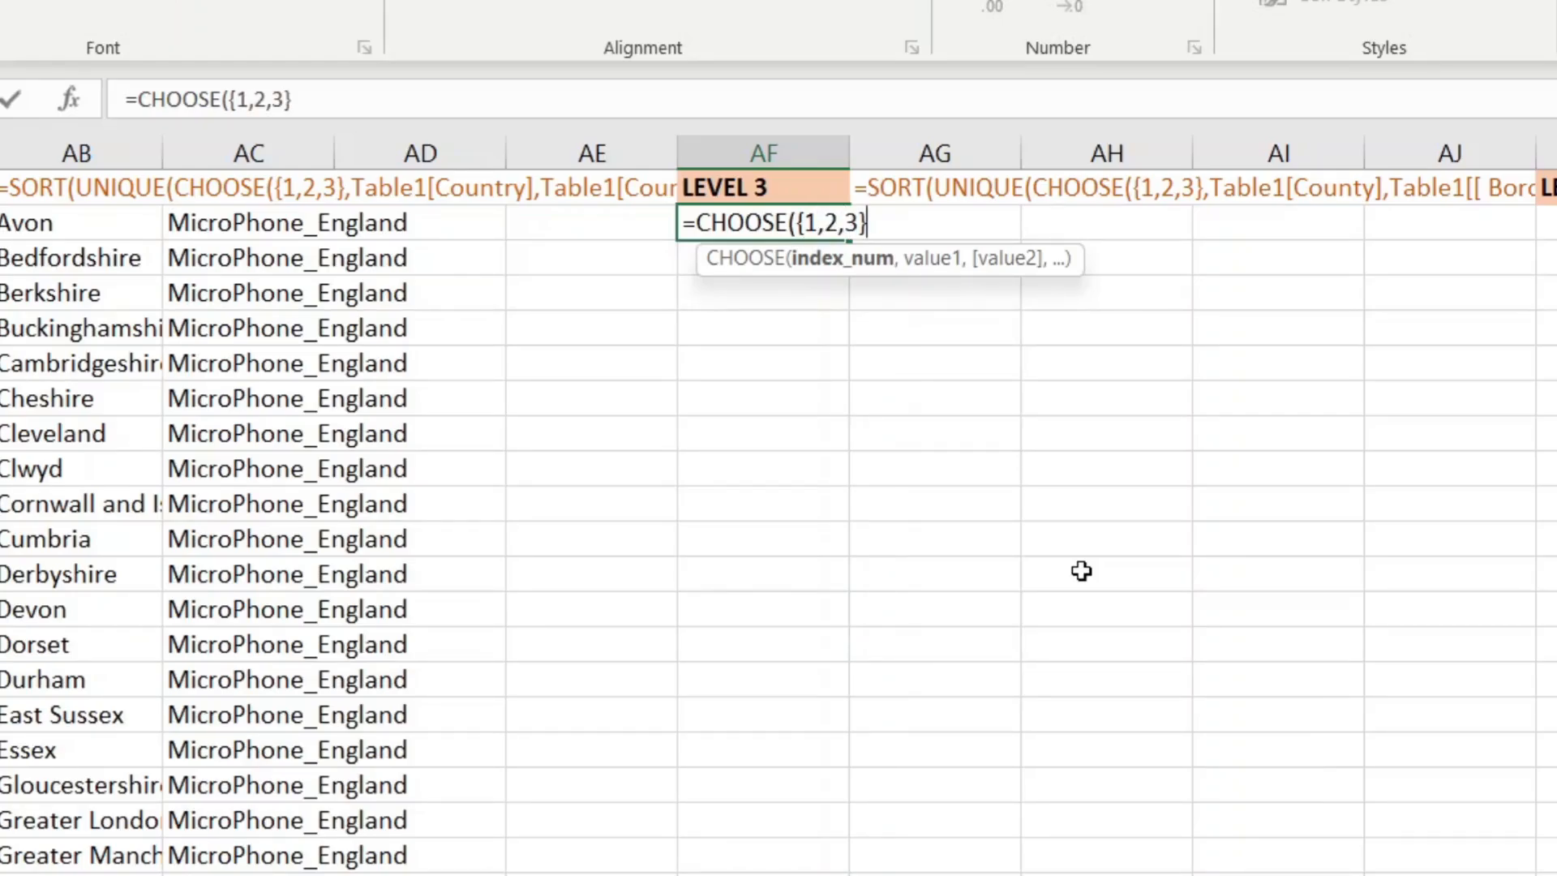
pyautogui.write(',')
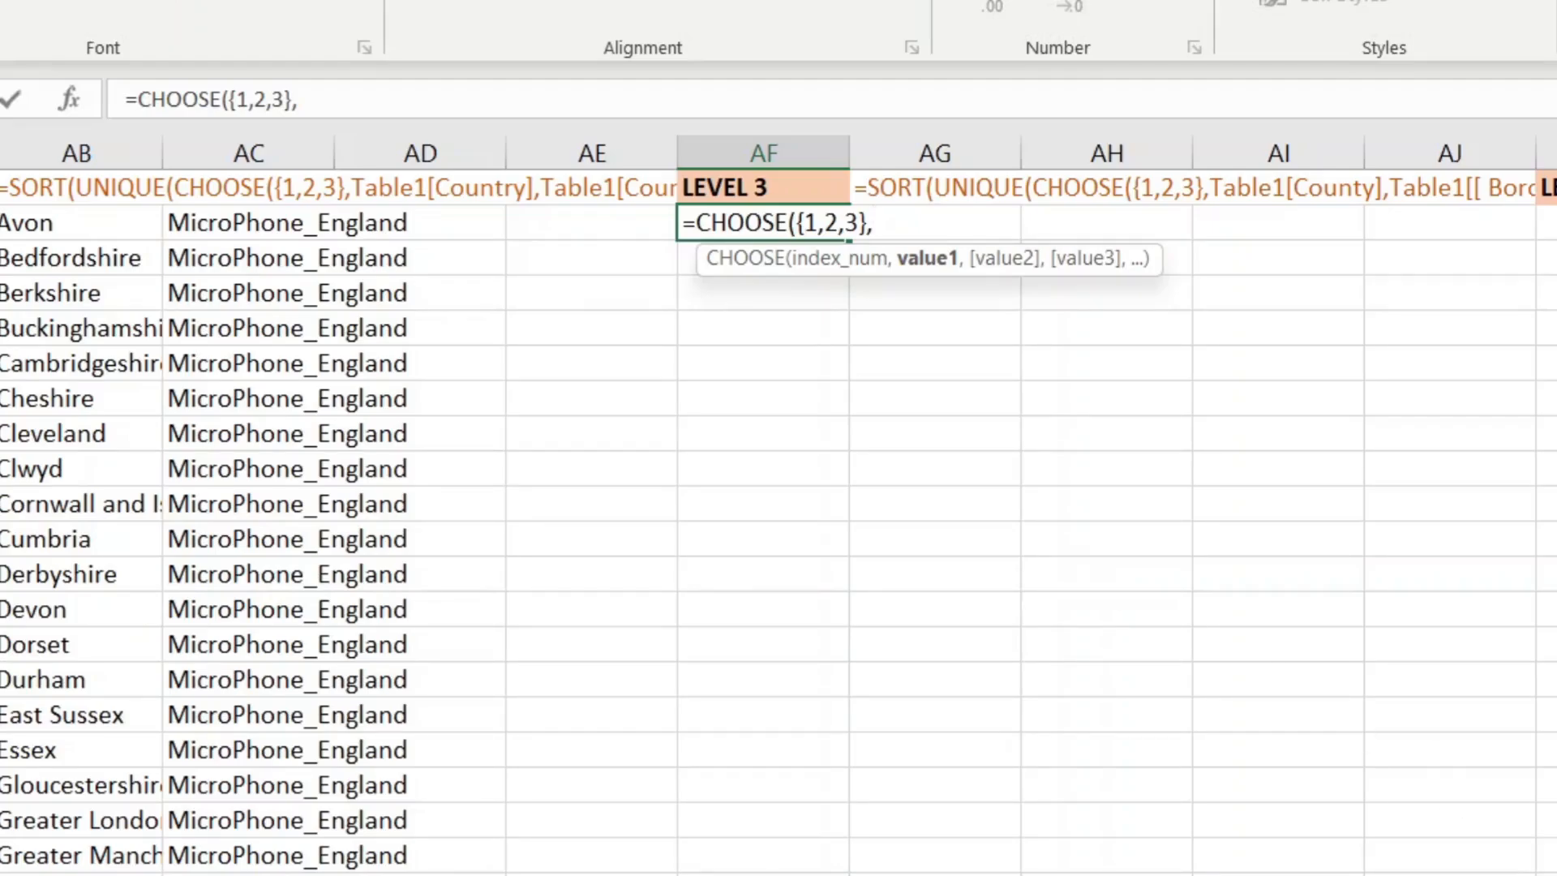
pyautogui.hscroll(-10, 779, 518)
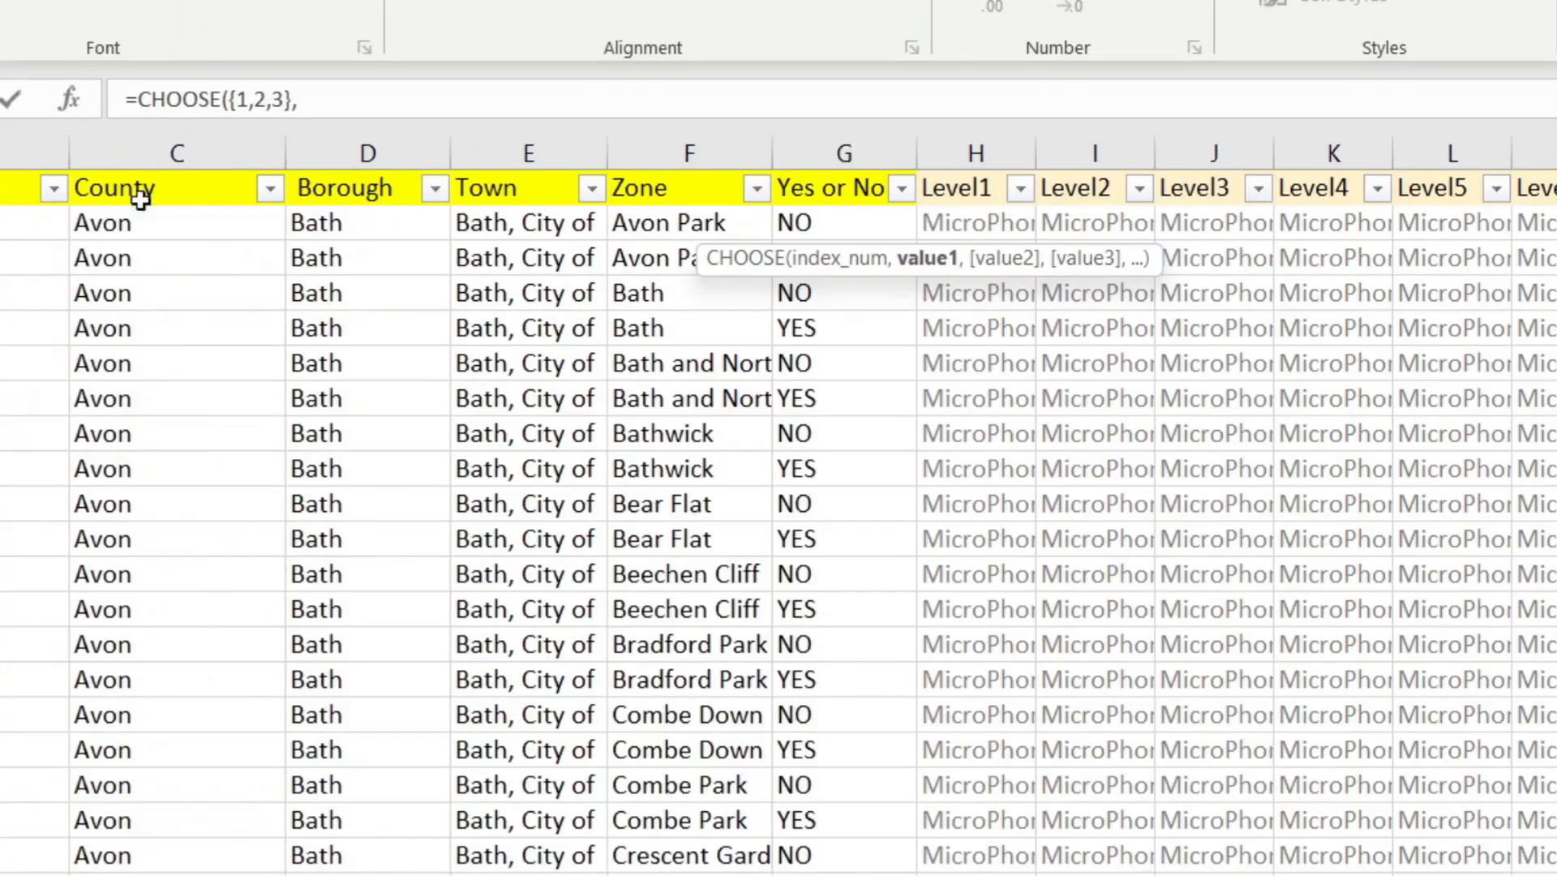
pyautogui.click(115, 169)
pyautogui.write(',')
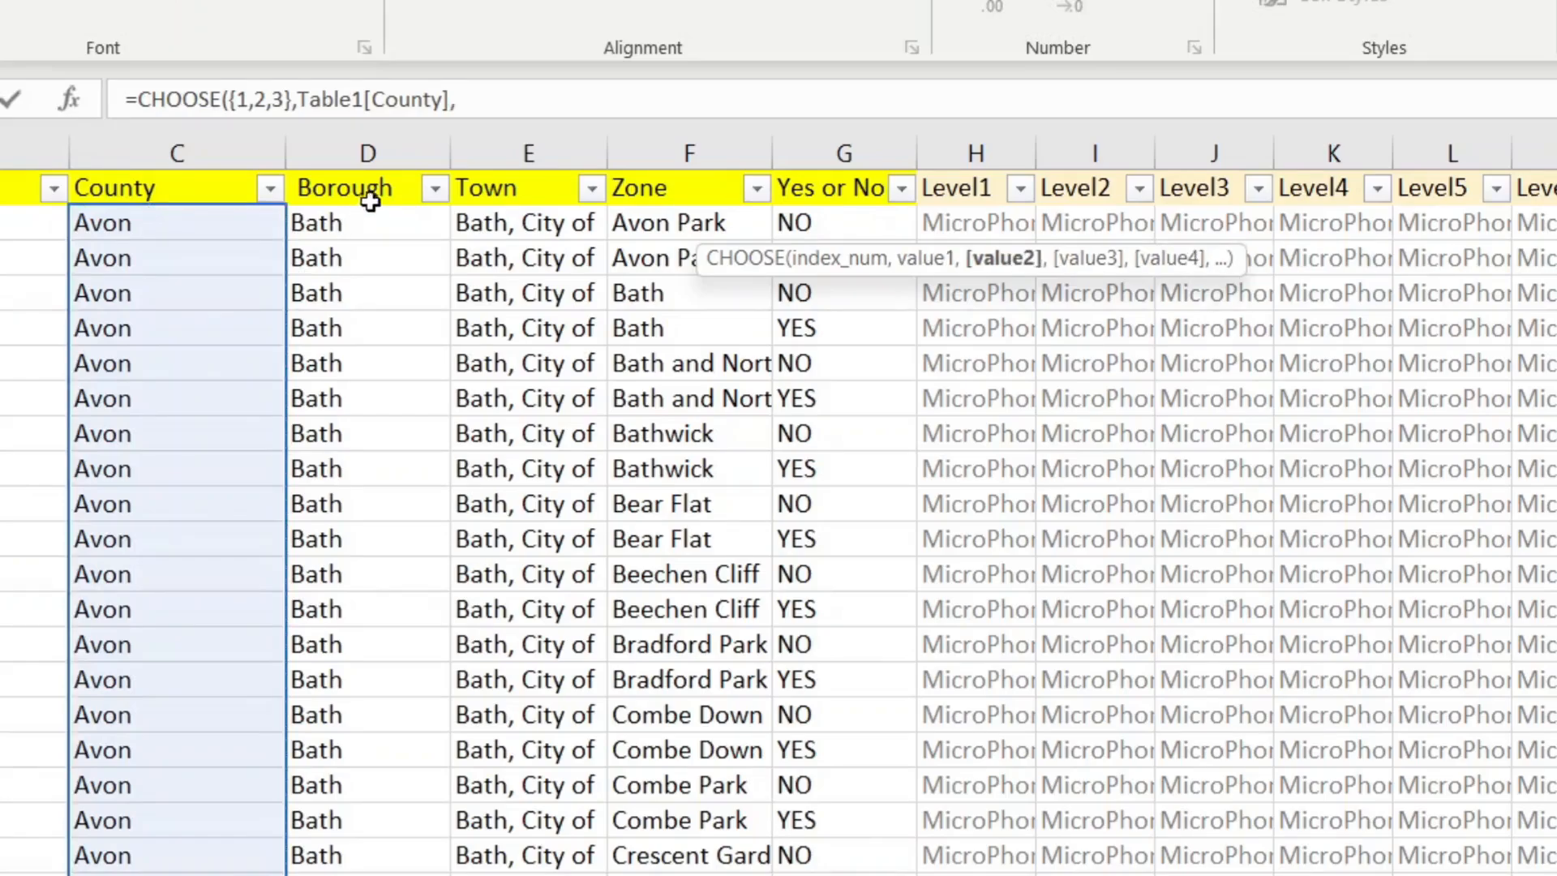
pyautogui.click(354, 169)
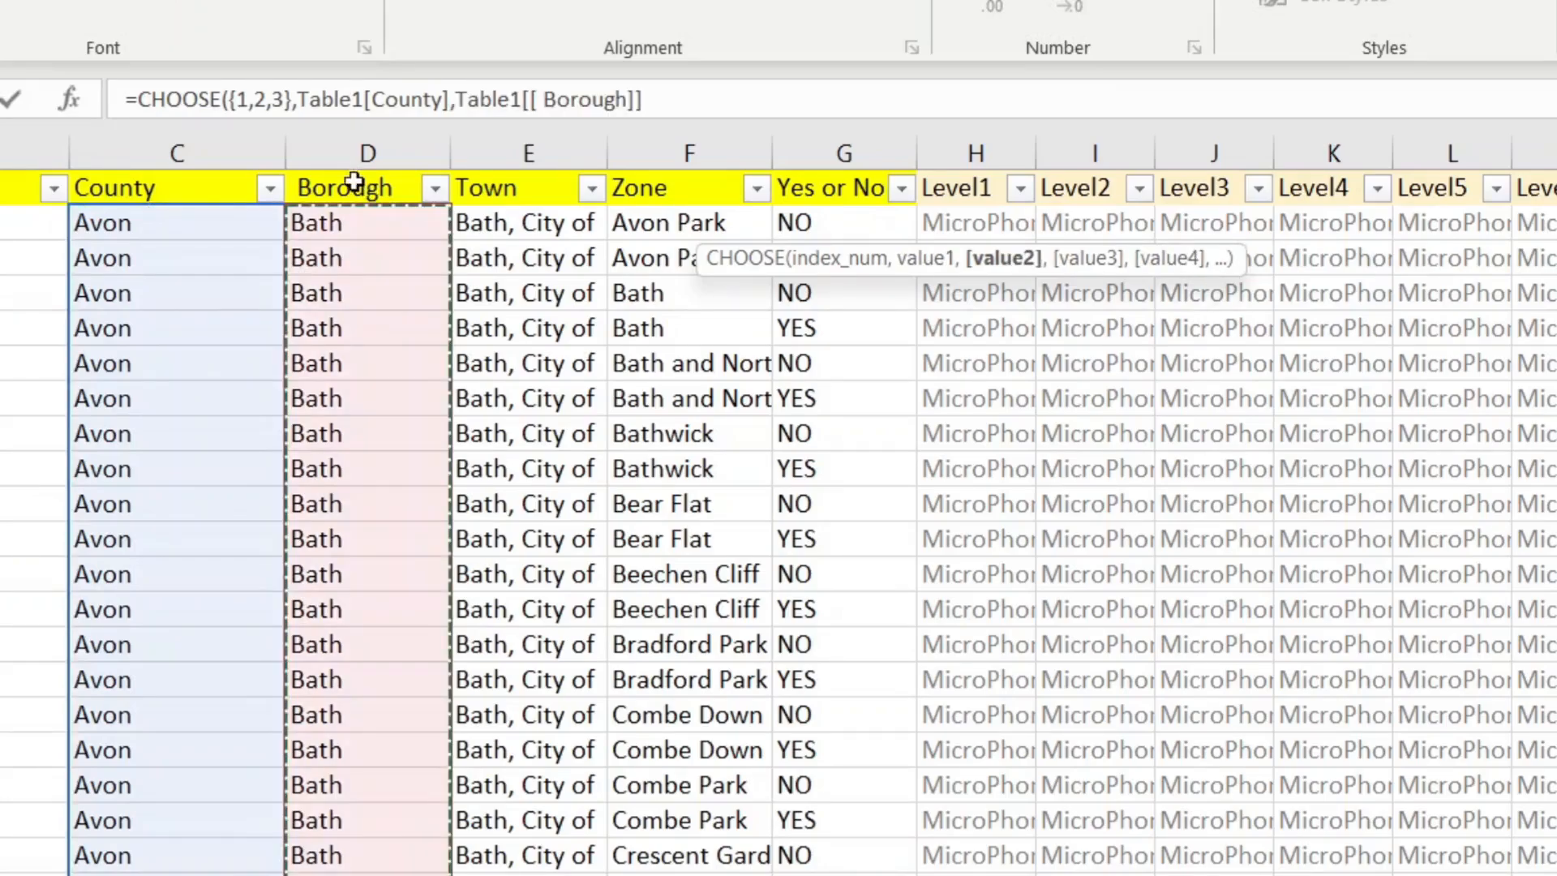
pyautogui.write(',')
pyautogui.click(1056, 174)
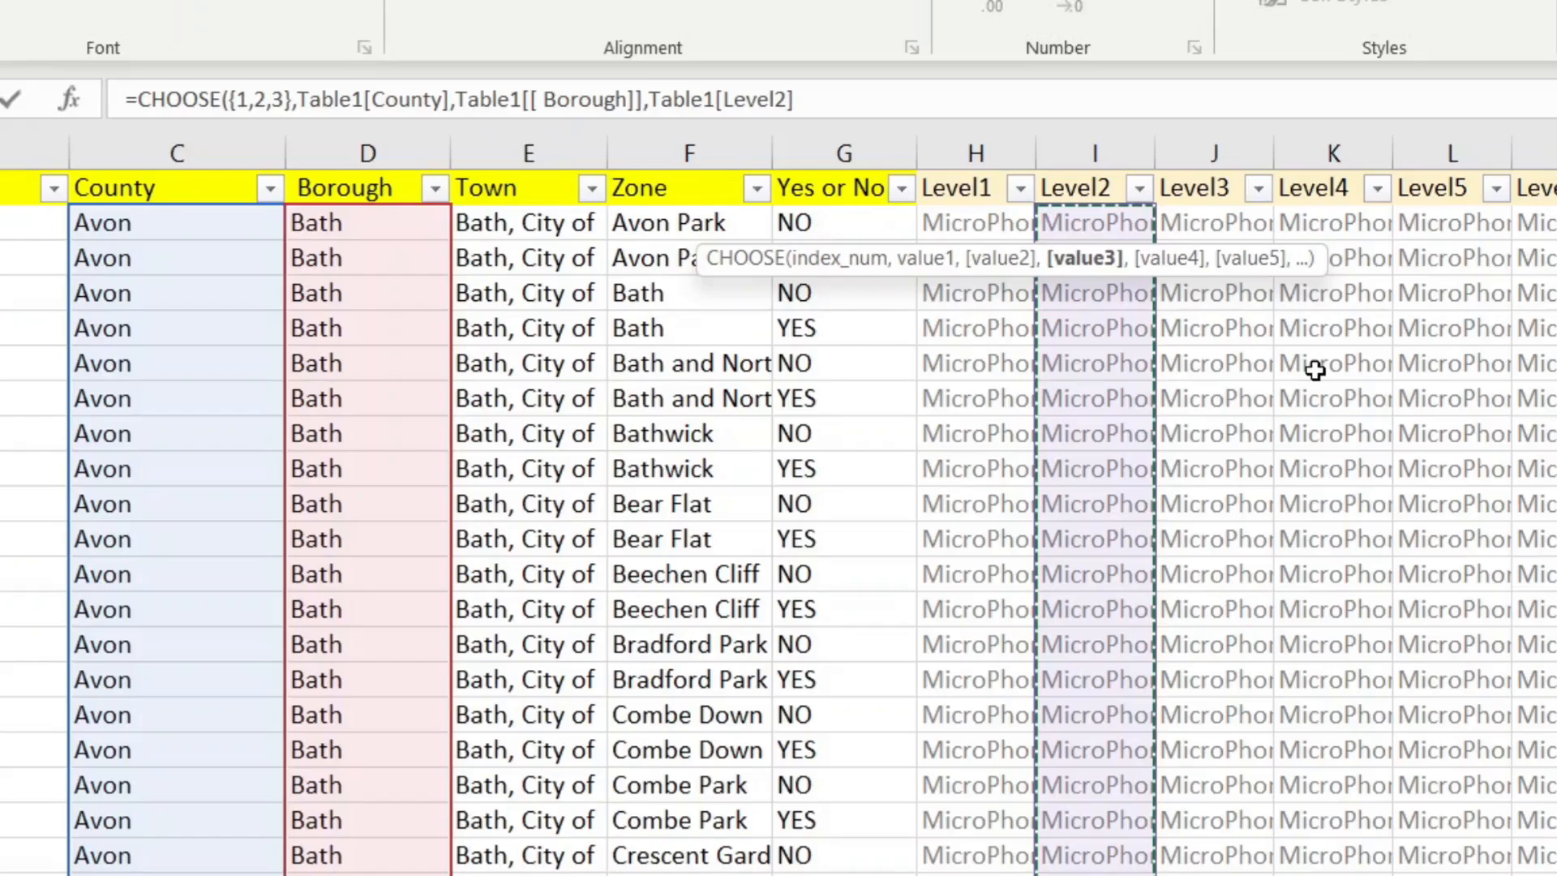
pyautogui.write(')')
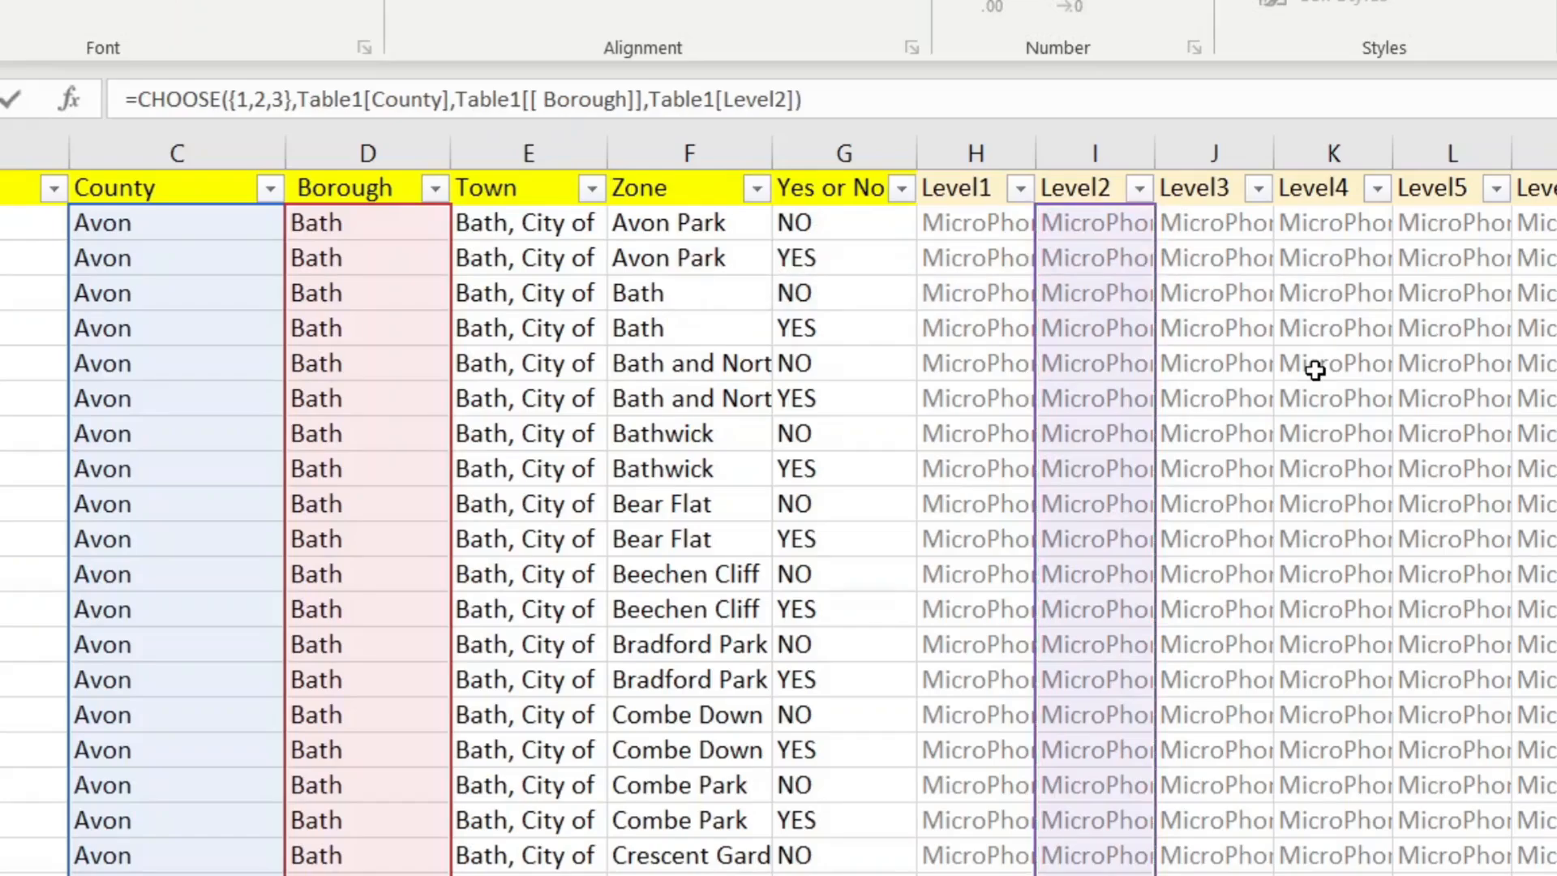
# Step: Wrap it in UNIQUE and SORT(...,1) so Avon boroughs Bath to Woodspring spill out
pyautogui.click(138, 97)
pyautogui.write('UN')
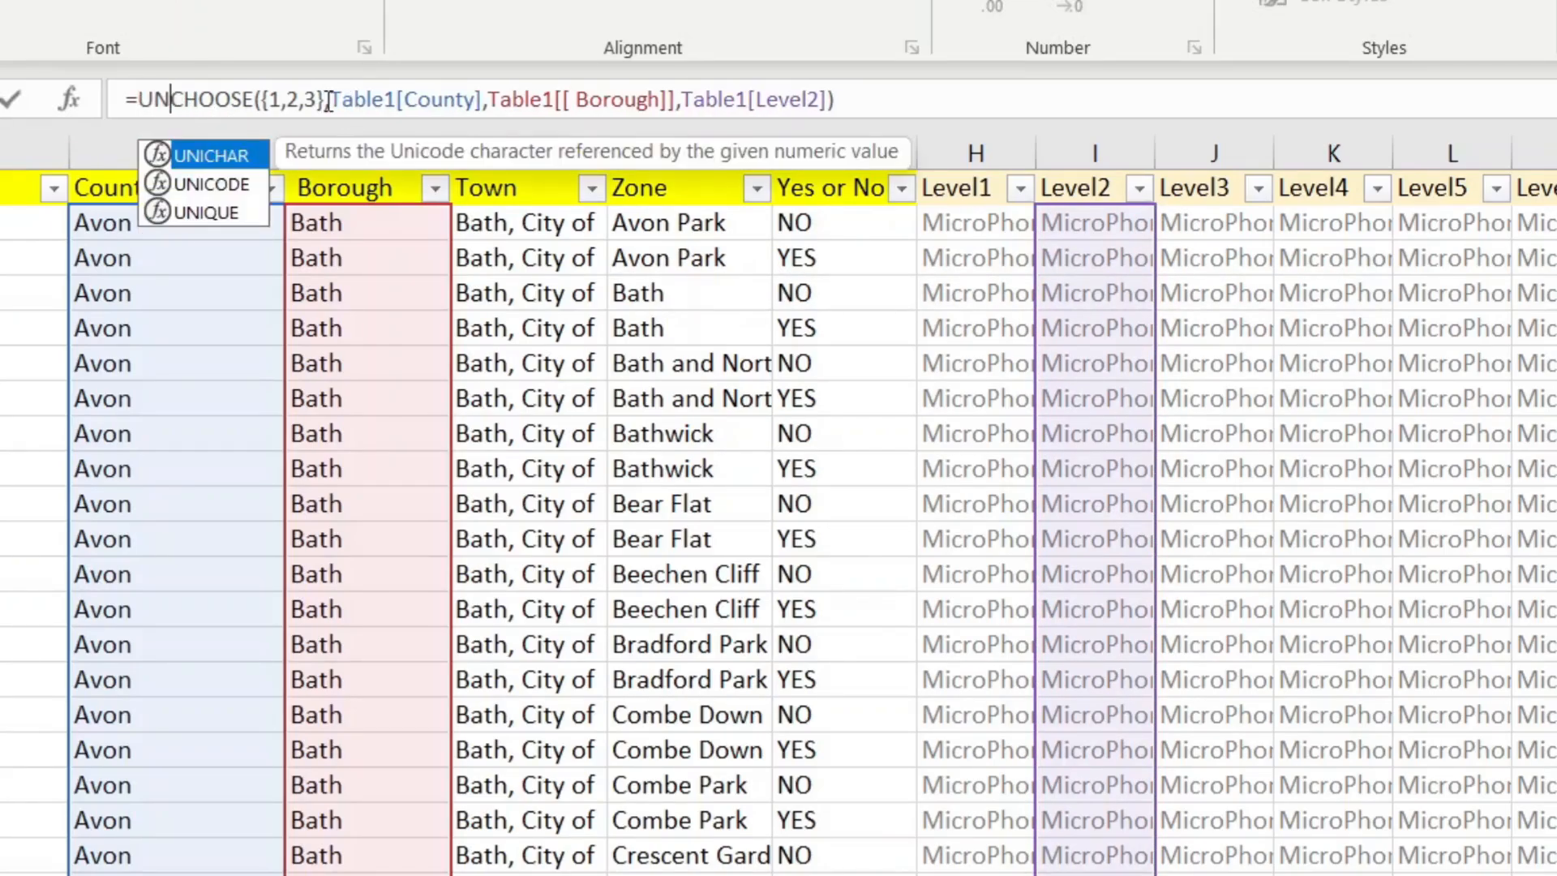
pyautogui.write('I')
pyautogui.press('Down')
pyautogui.press('Down')
pyautogui.press('Tab')
pyautogui.press('End')
pyautogui.write(')')
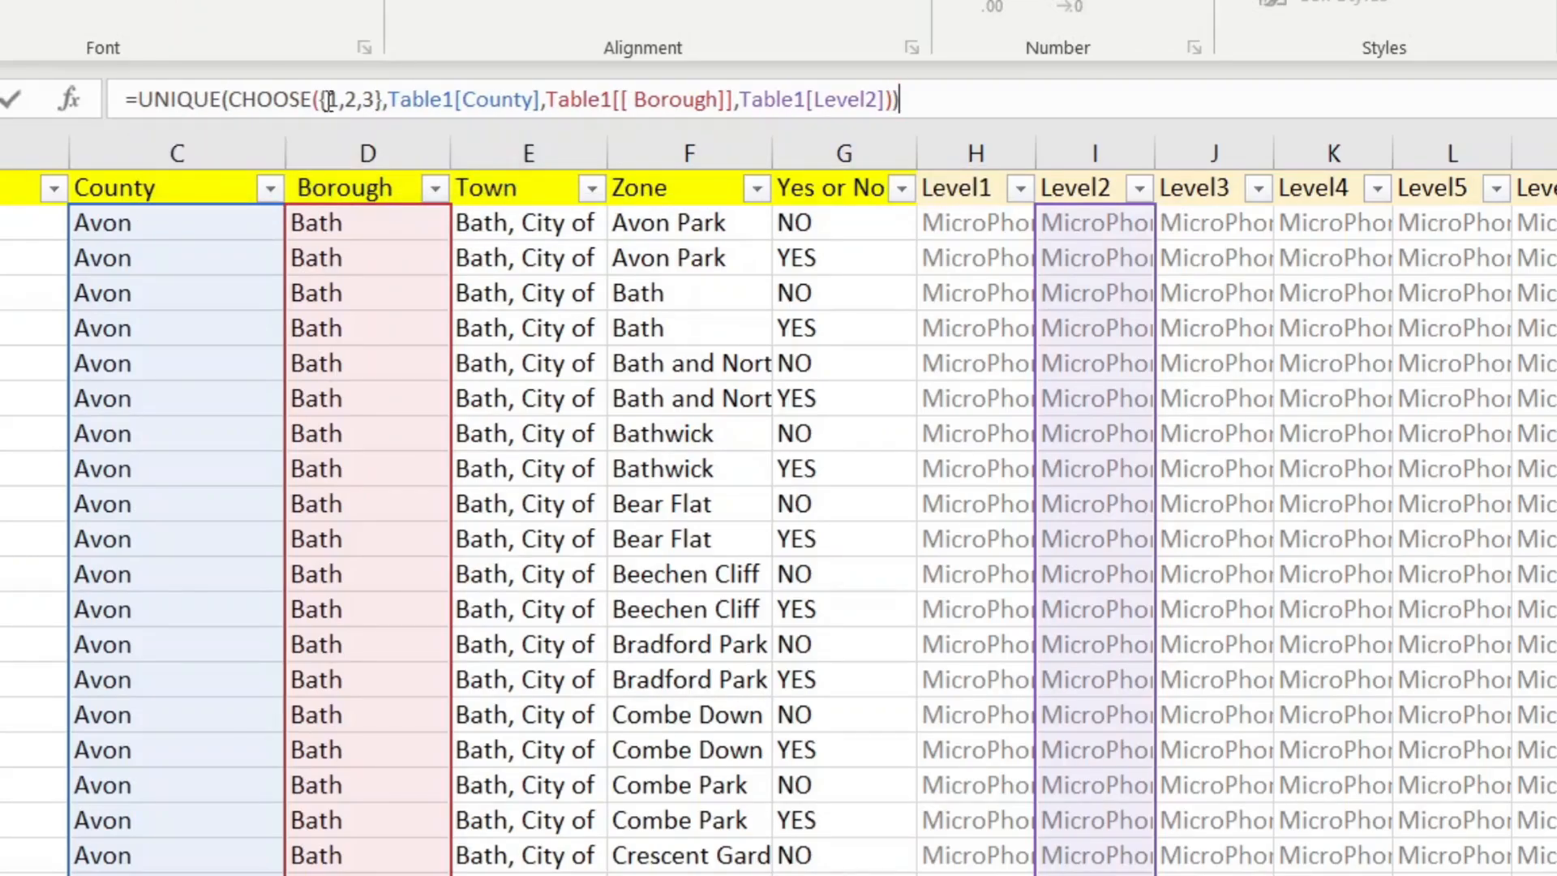
pyautogui.press('Home')
pyautogui.press('Right')
pyautogui.write('SORT')
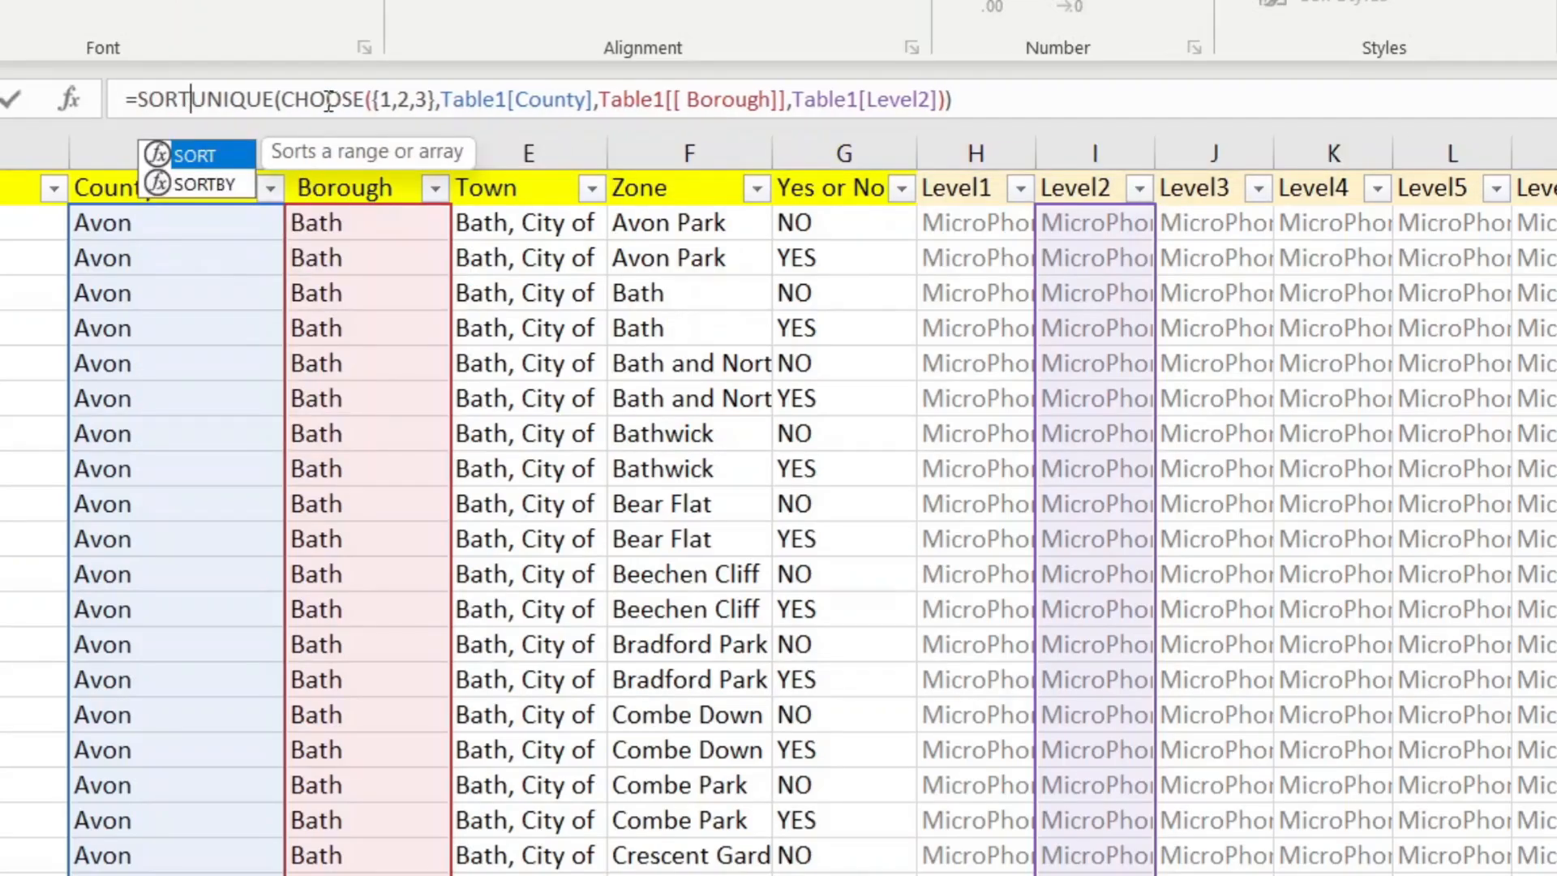
pyautogui.write('(')
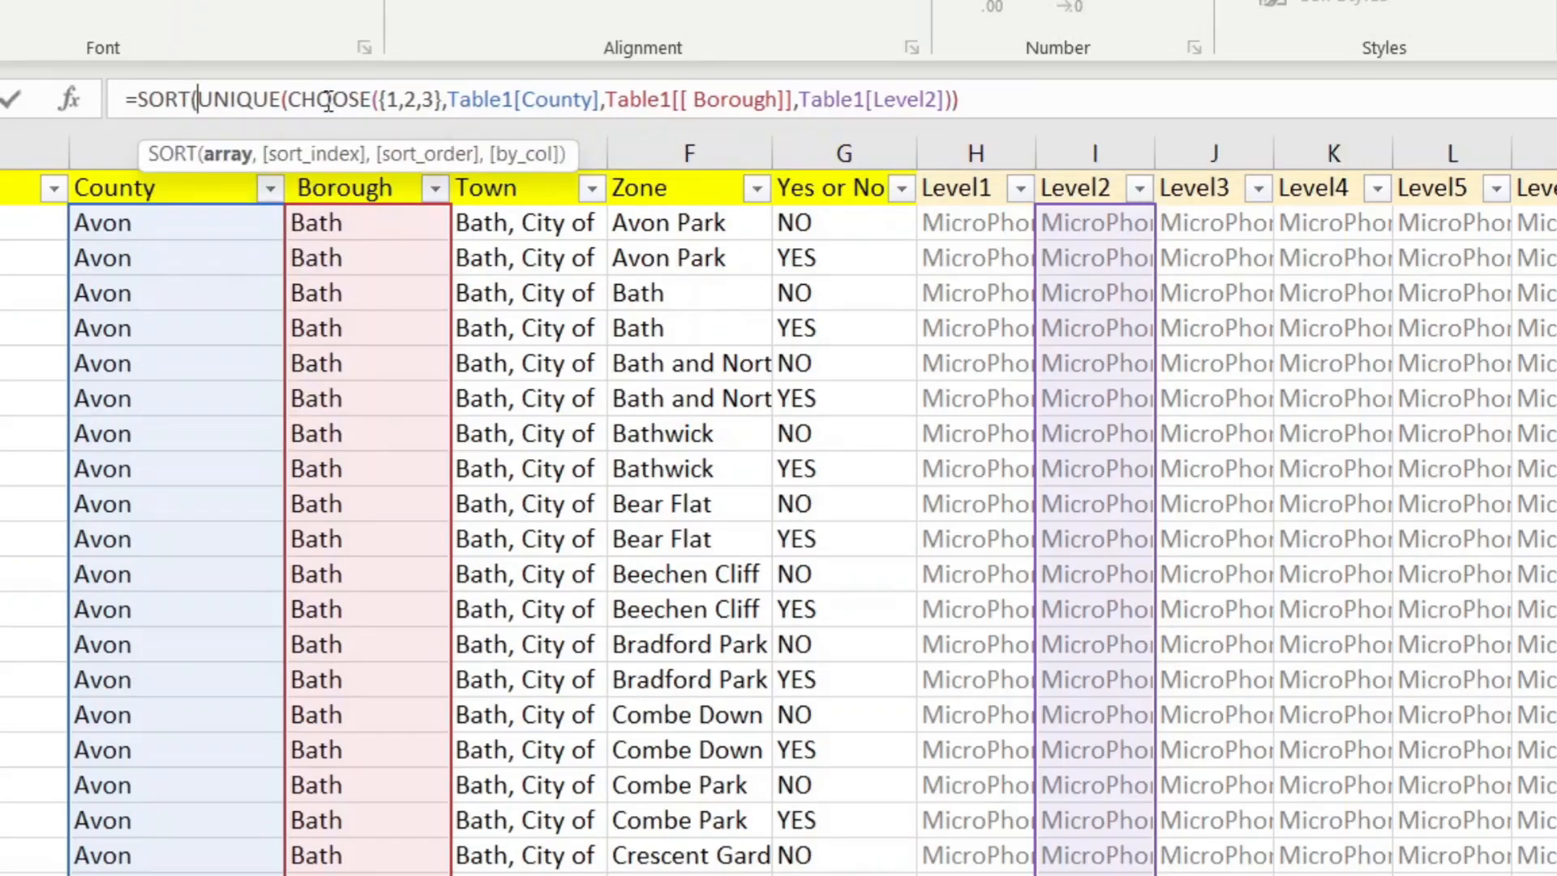
pyautogui.press('End')
pyautogui.write(',1)')
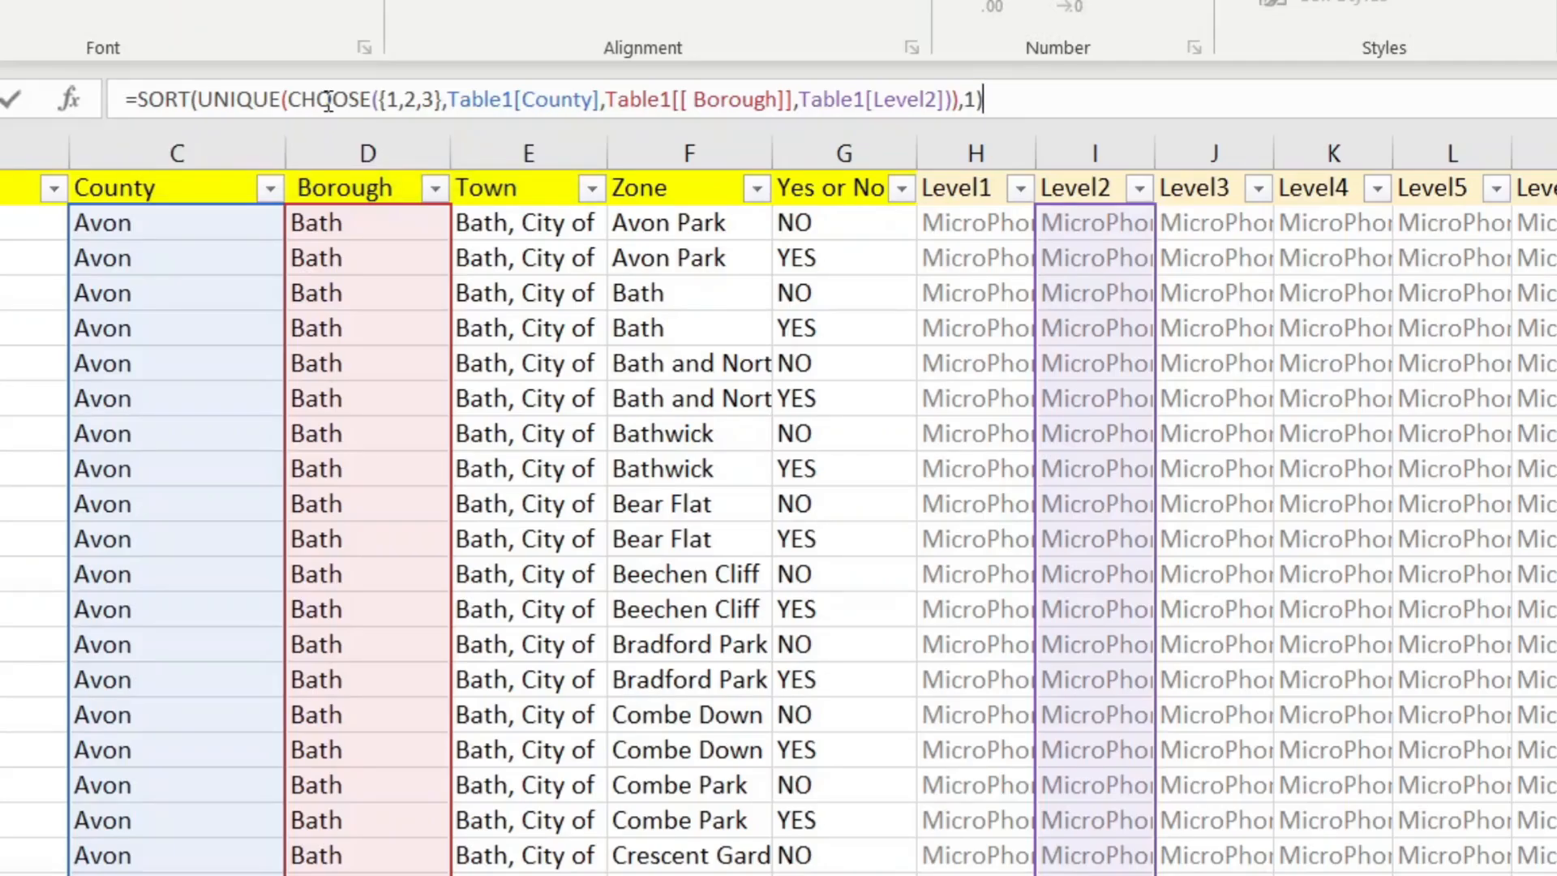
pyautogui.press('Return')
pyautogui.hscroll(4, 778, 503)
pyautogui.hscroll(-1, 1403, 790)
# Step: After checking the LEVEL 3 formula, start =CHOOSE([1,2,3], in the first LEVEL 4 cell AK3
pyautogui.click(279, 195)
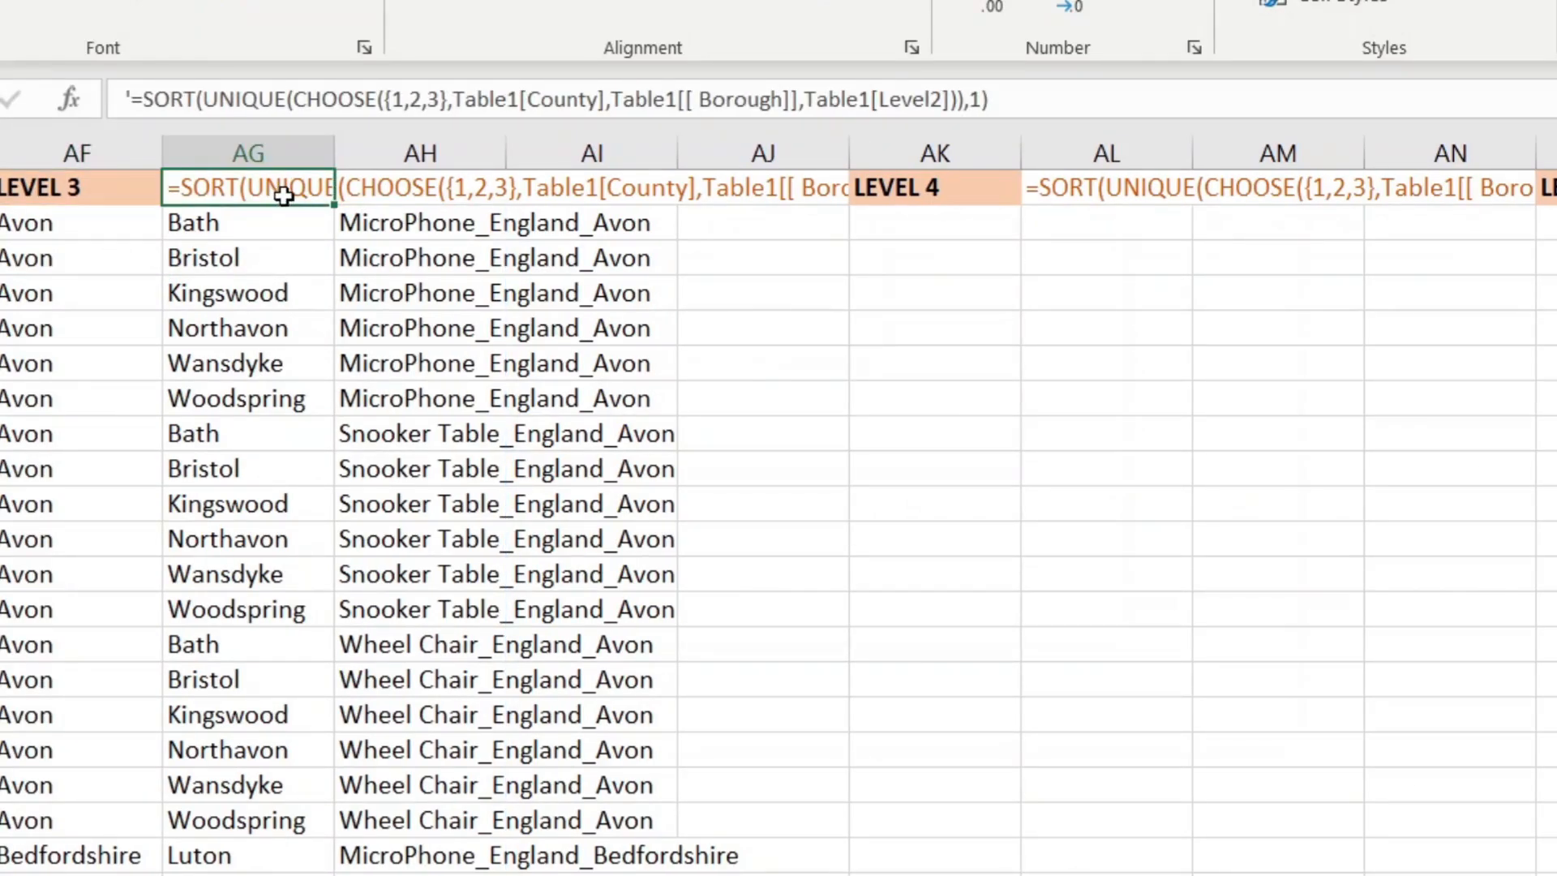
pyautogui.click(91, 231)
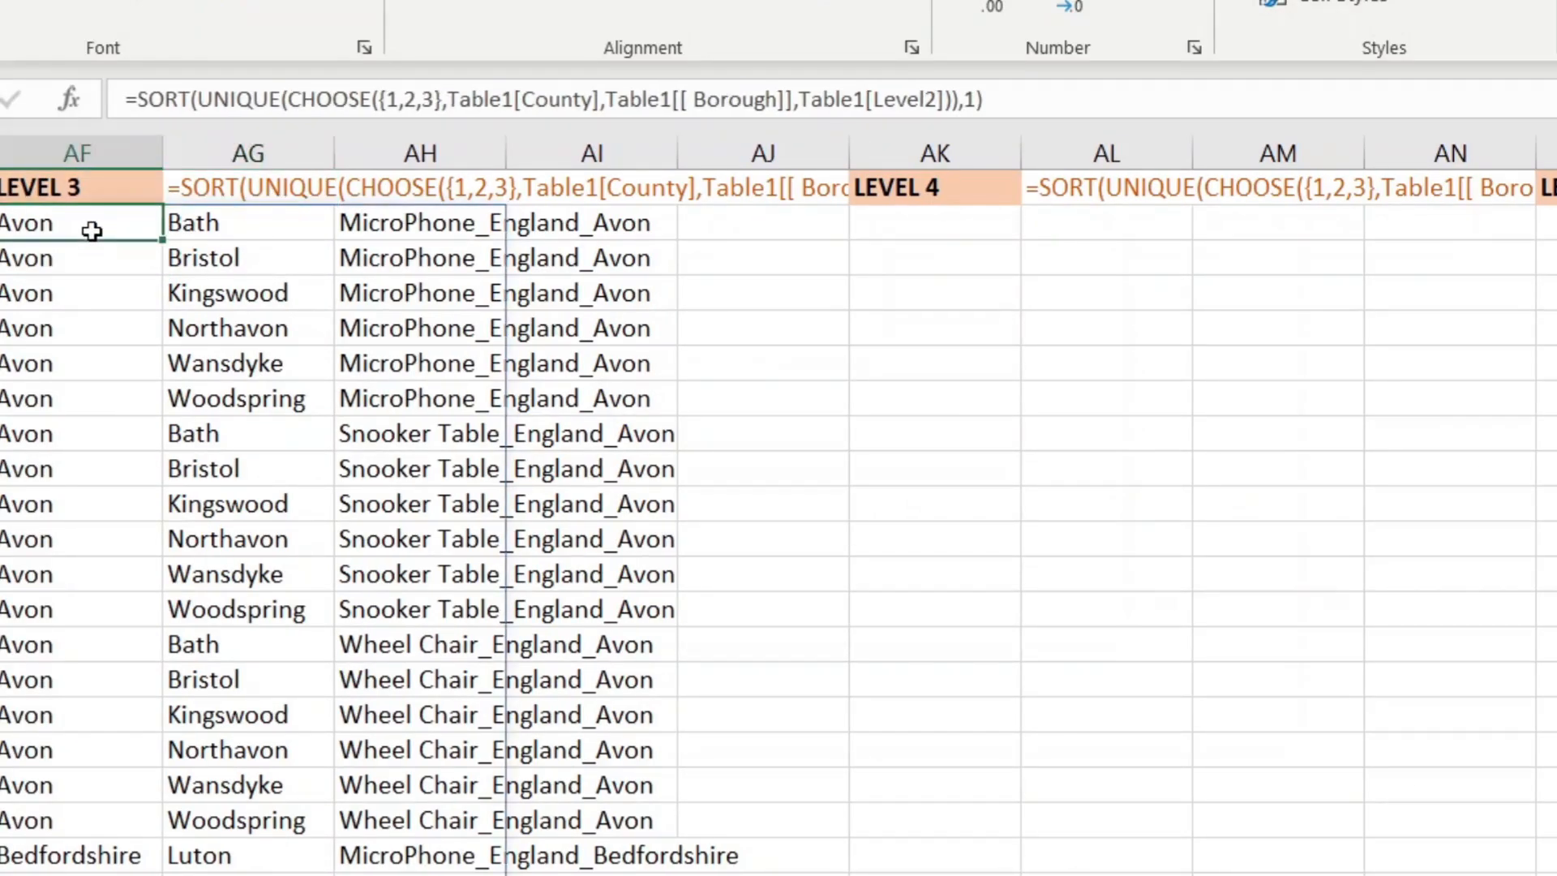
pyautogui.click(921, 224)
pyautogui.write('=CI')
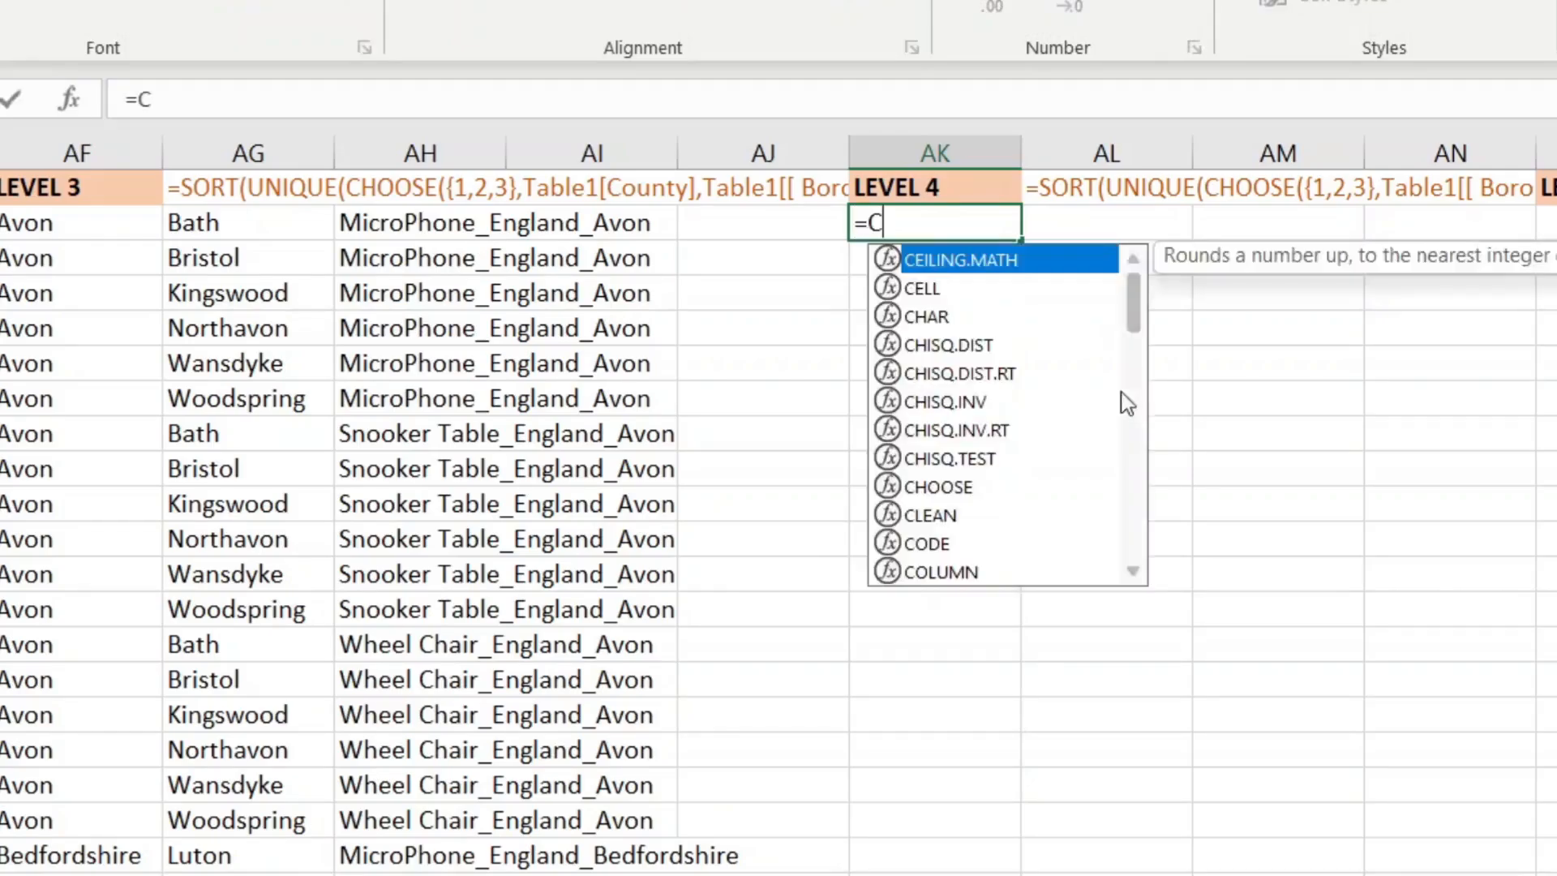
pyautogui.press('BackSpace')
pyautogui.write('HOO')
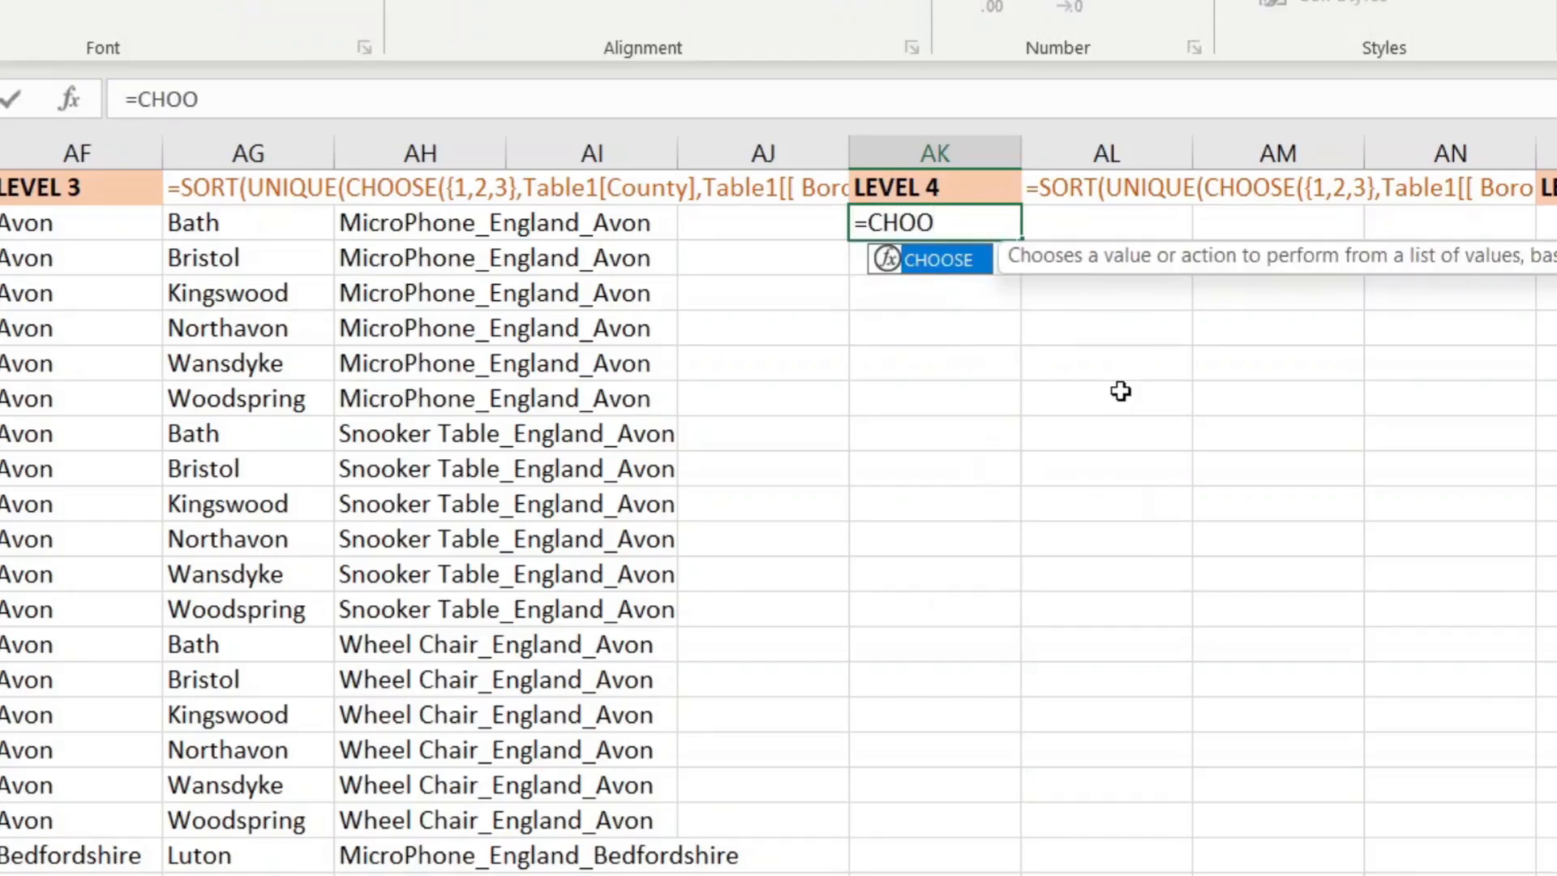
pyautogui.press('Tab')
pyautogui.write('[1,2,3')
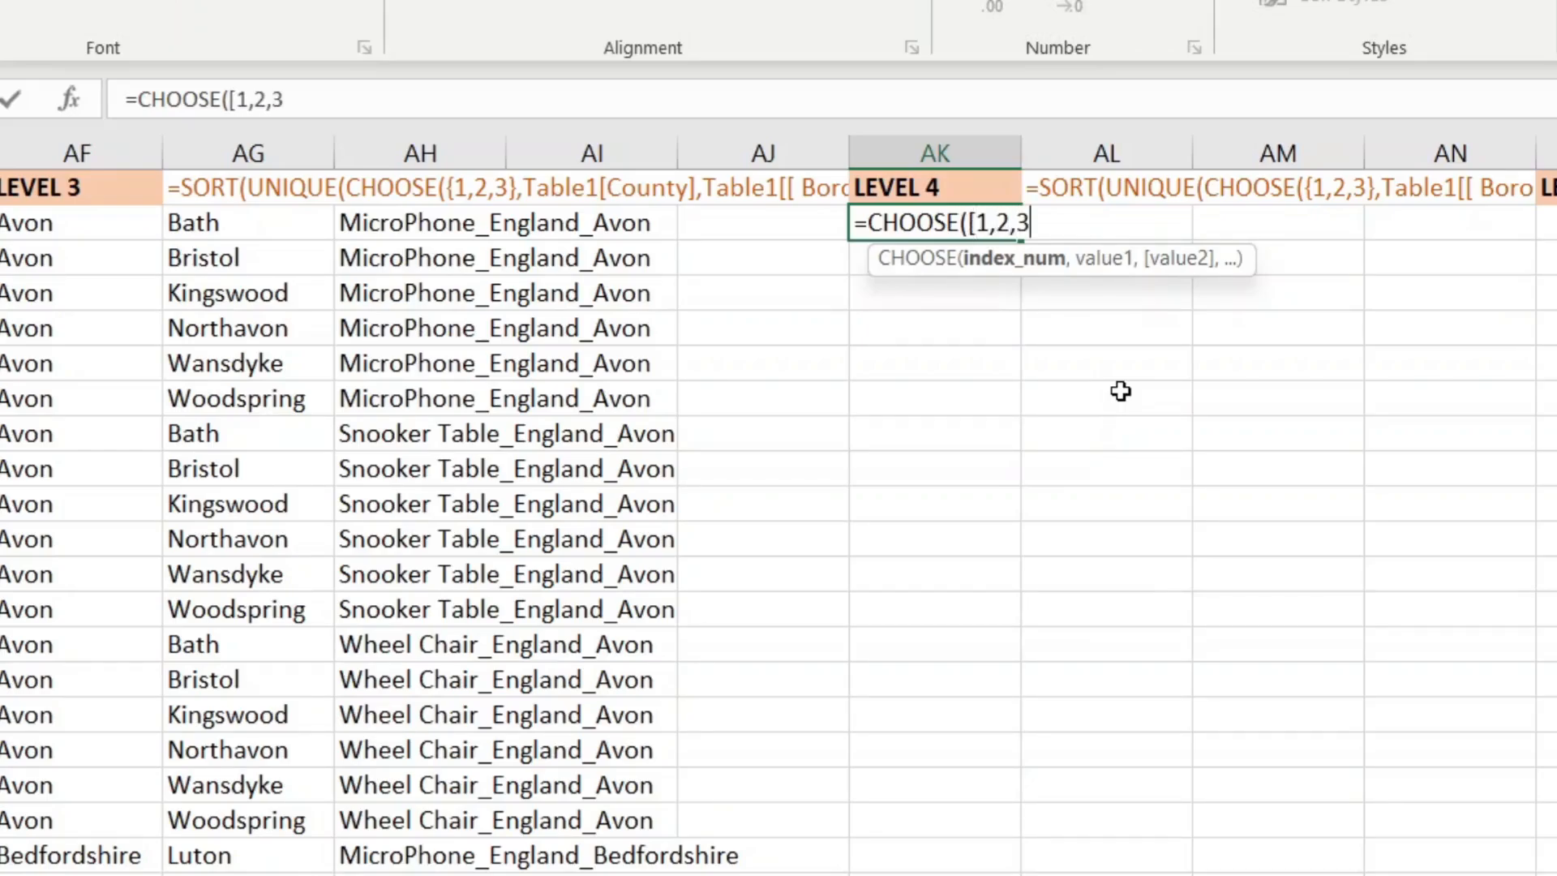
pyautogui.write('],')
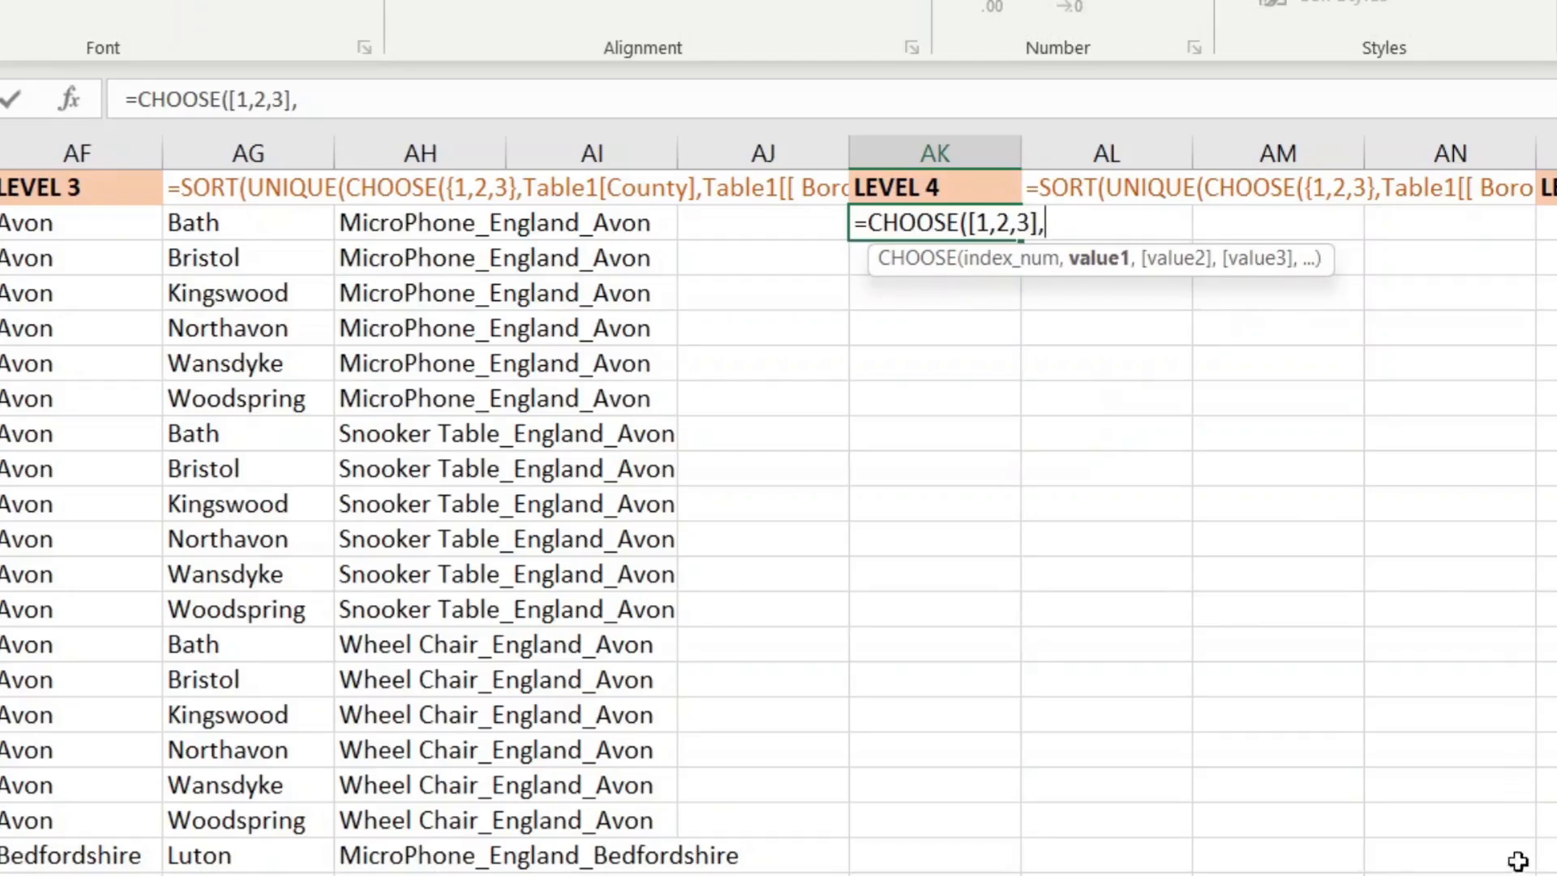
# Step: Add Table1's Borough, Town and Level3 columns as the CHOOSE arguments
pyautogui.hscroll(-10, 779, 503)
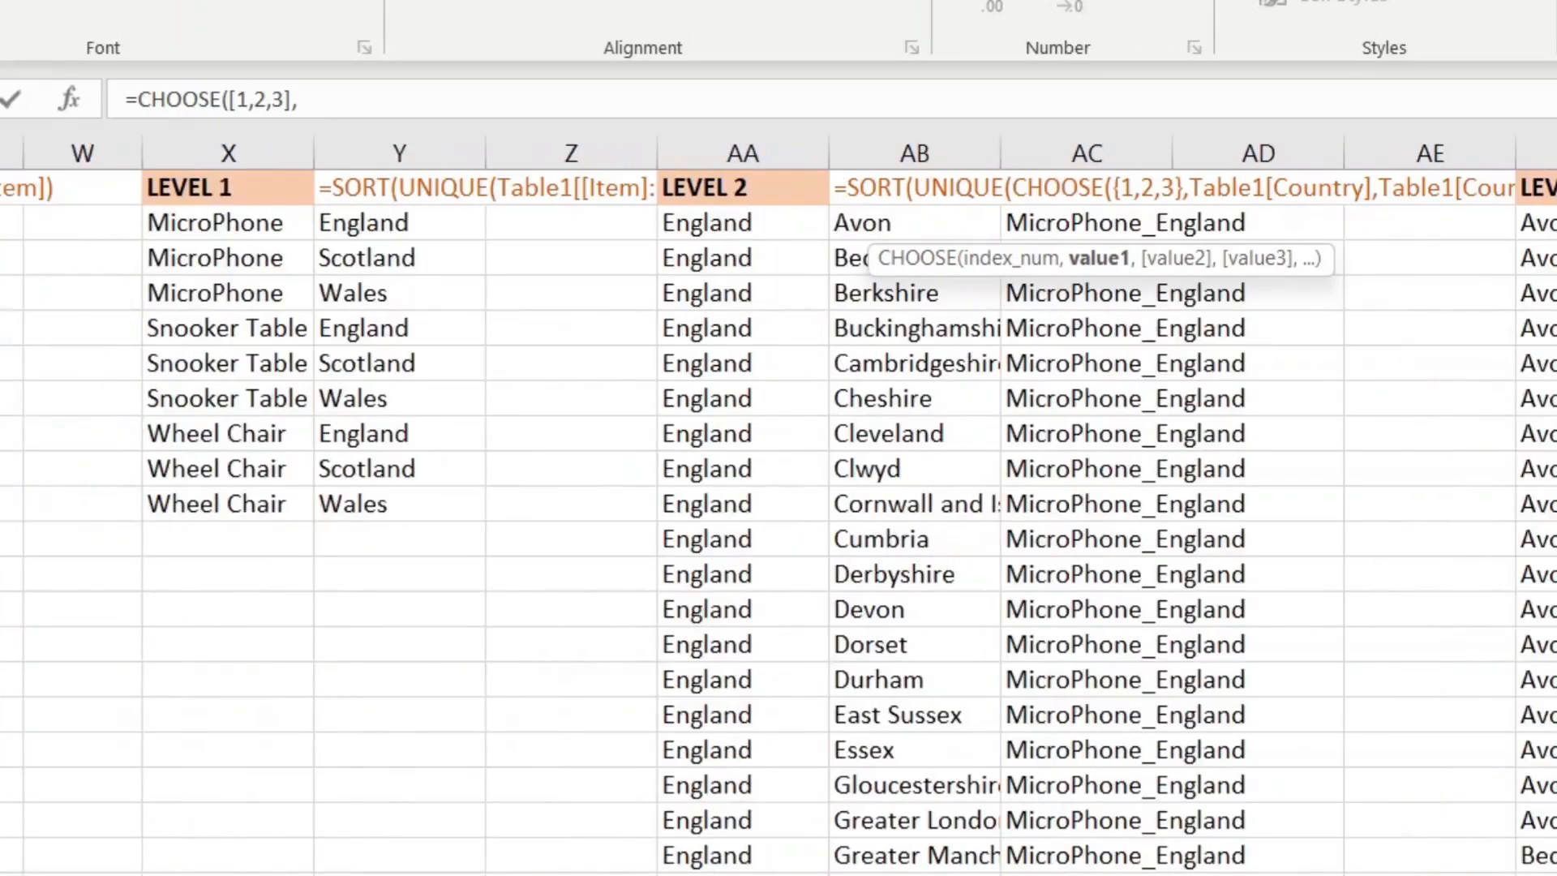
pyautogui.click(372, 165)
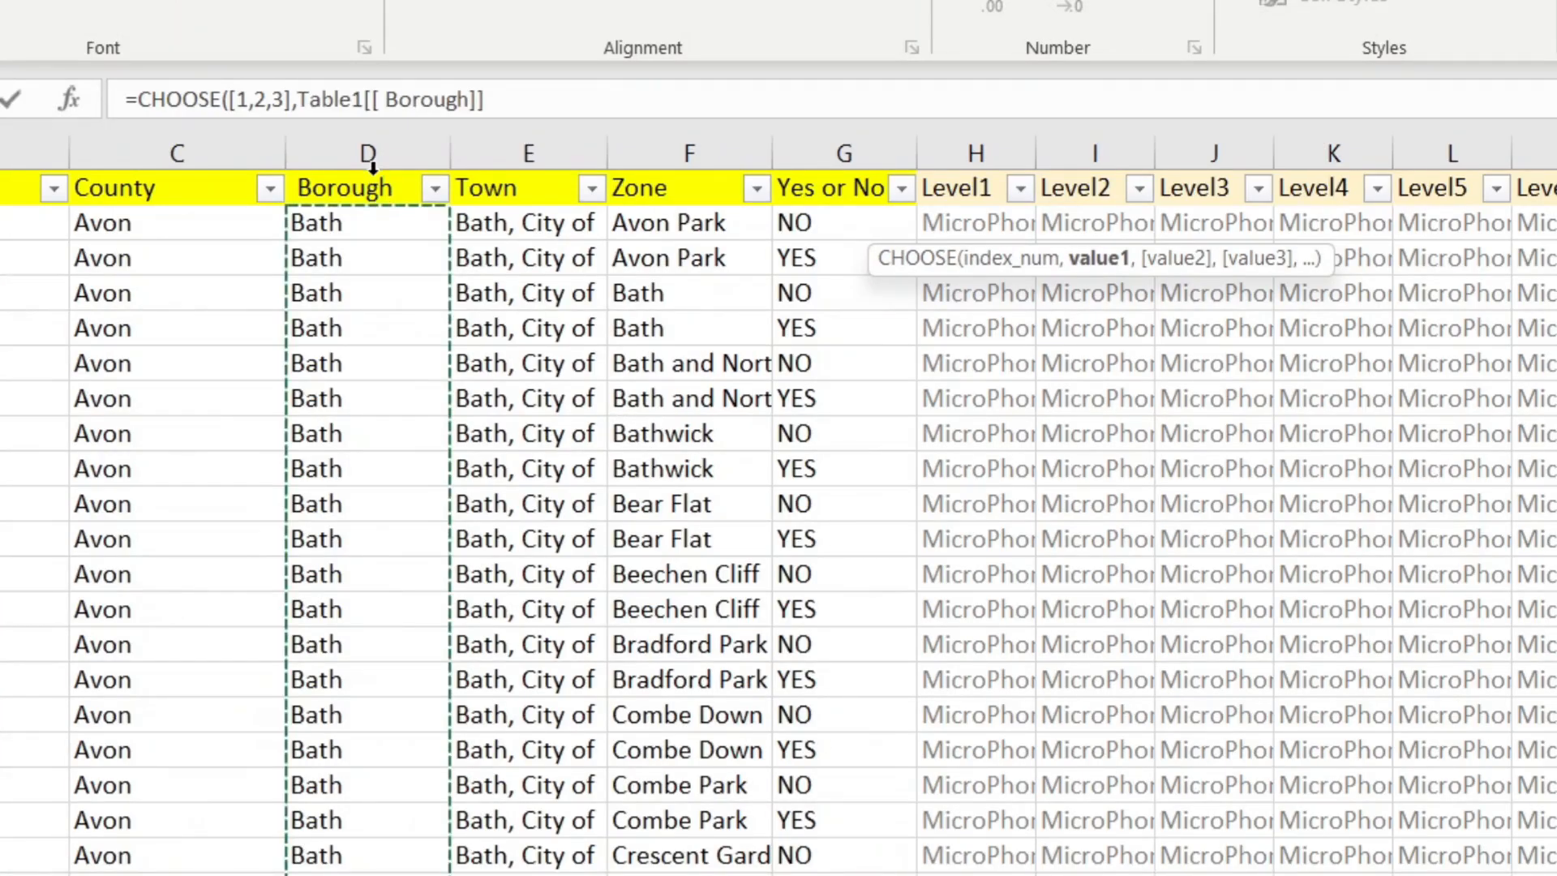
pyautogui.write(',')
pyautogui.click(523, 167)
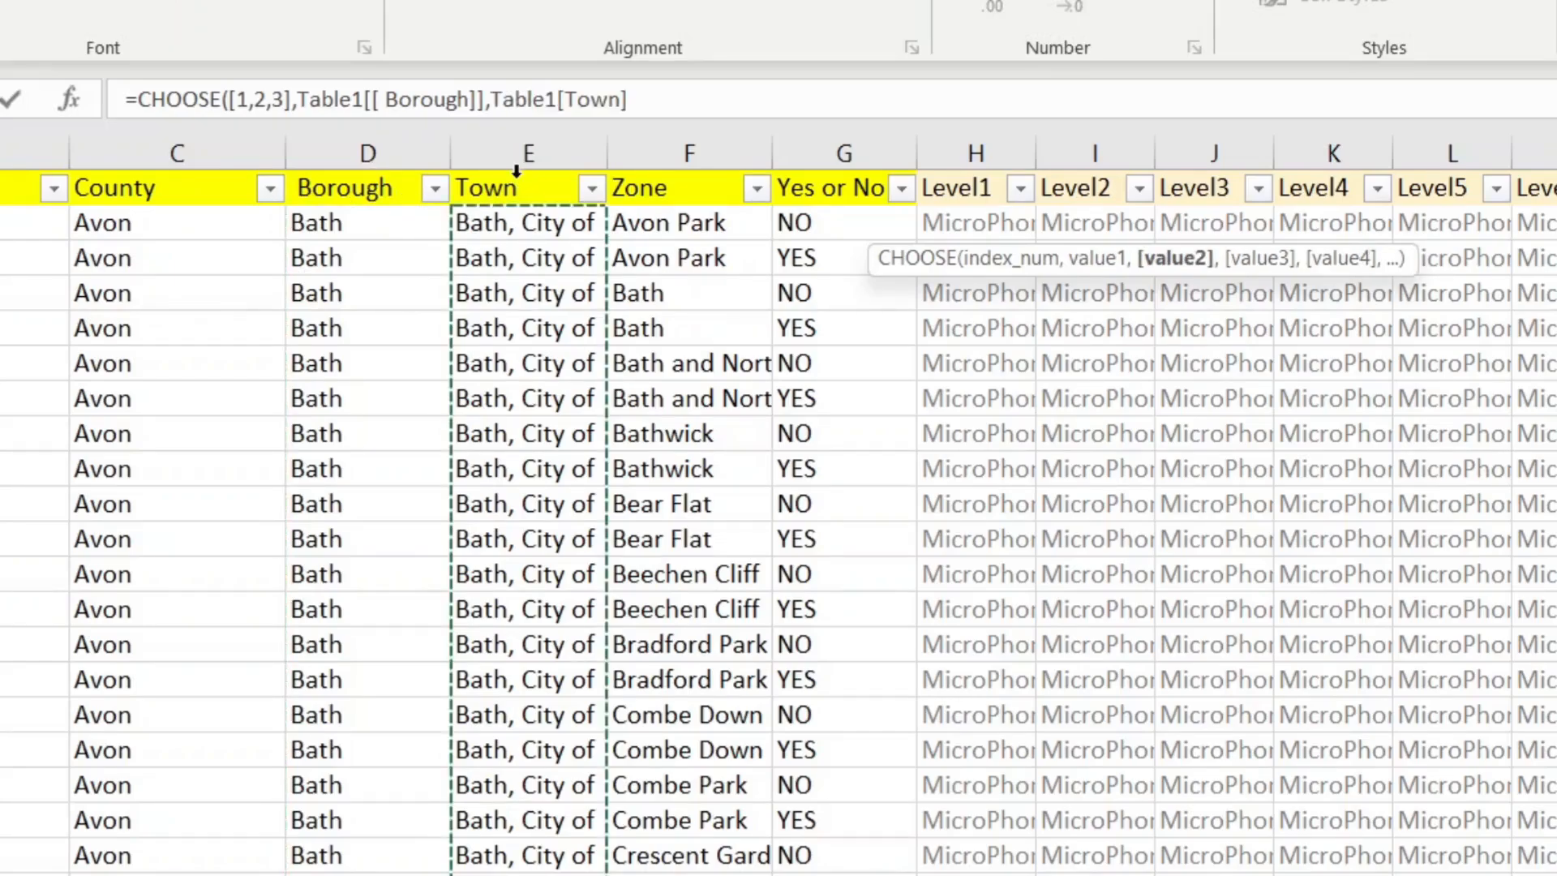
pyautogui.write(',')
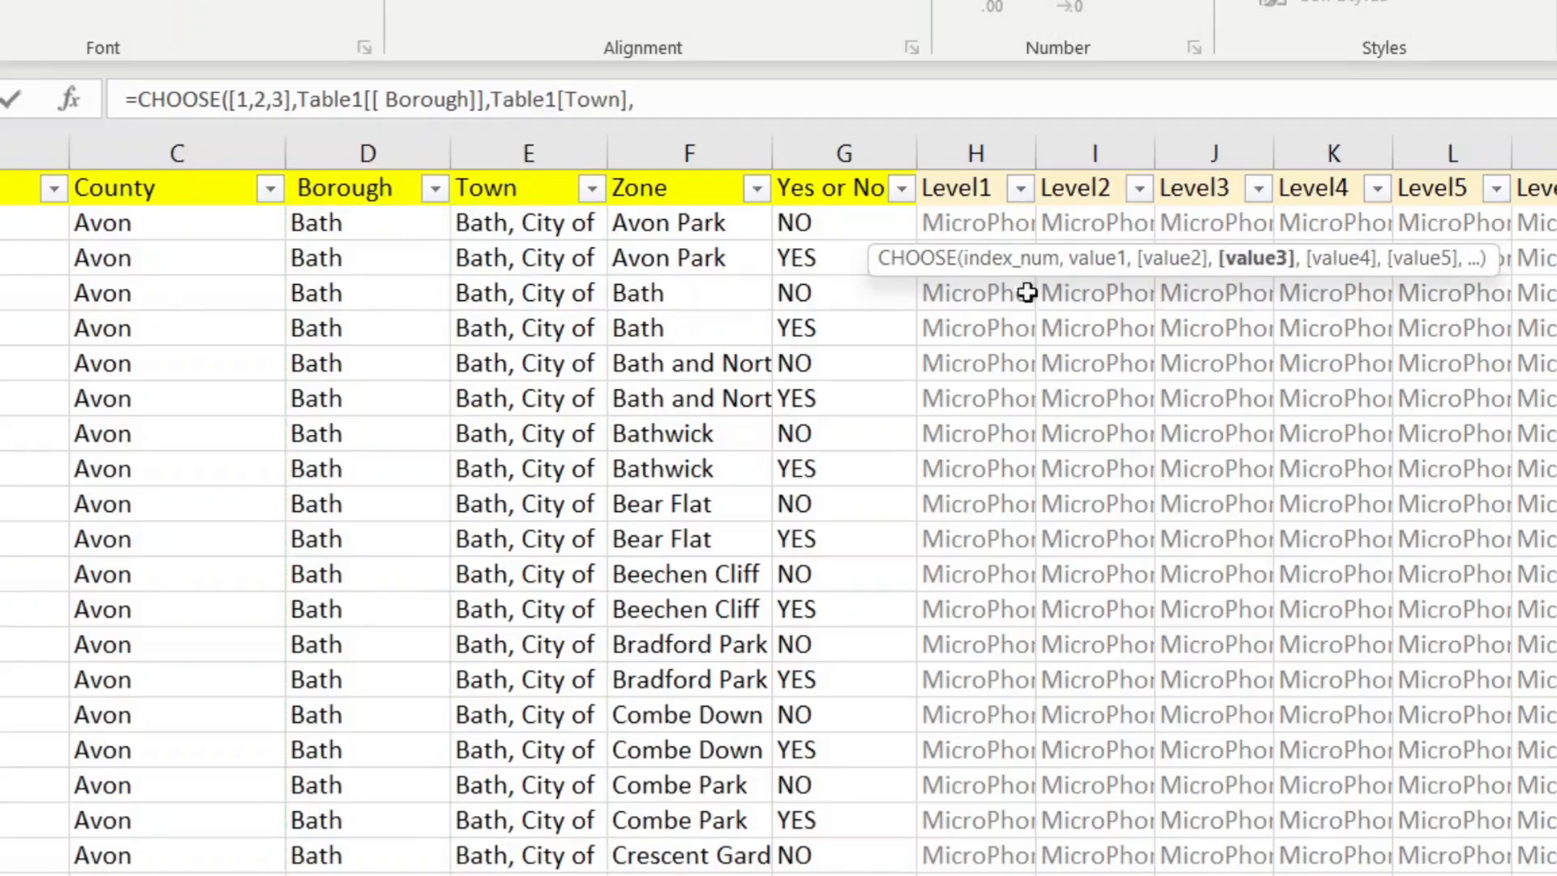
pyautogui.click(1215, 172)
pyautogui.click(1215, 167)
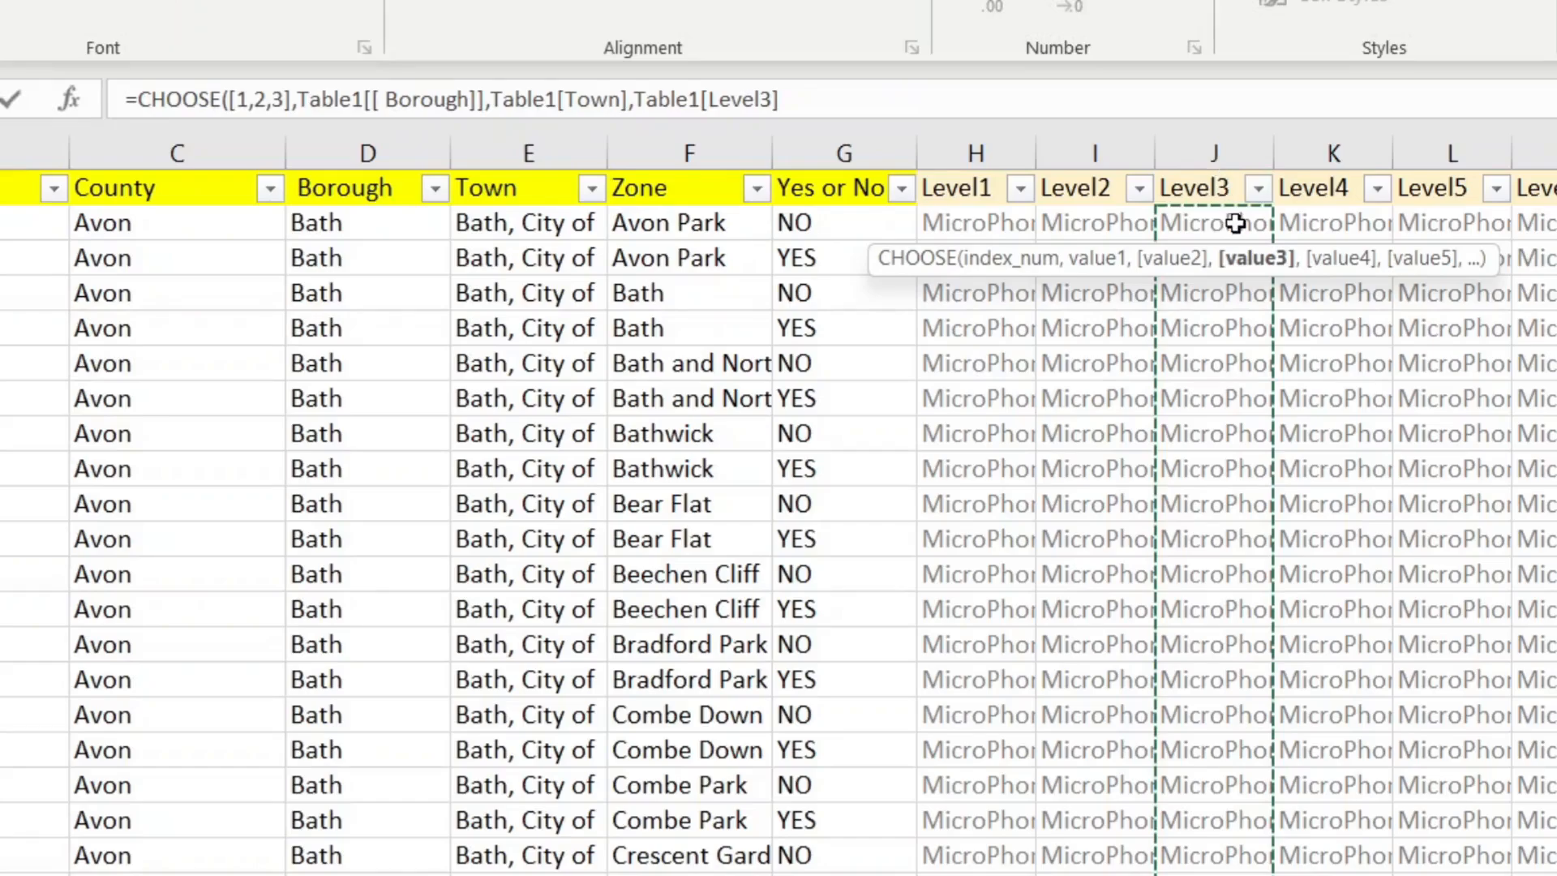
pyautogui.write(')')
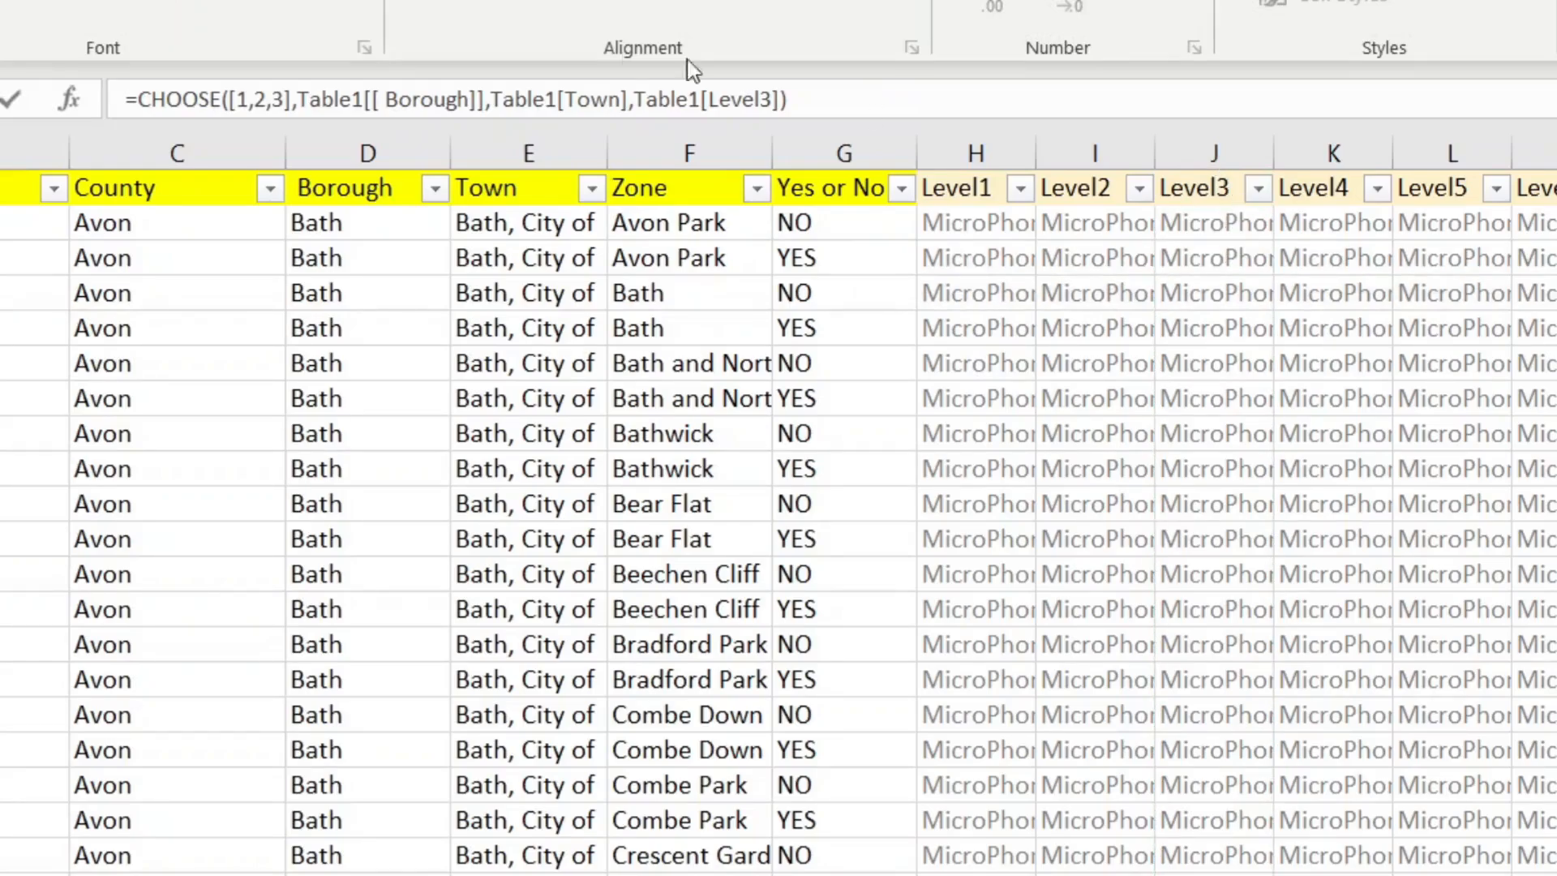
# Step: Wrap CHOOSE in UNIQUE and SORT(...,1) and commit, which triggers a name syntax error
pyautogui.click(139, 97)
pyautogui.write('UNIQ')
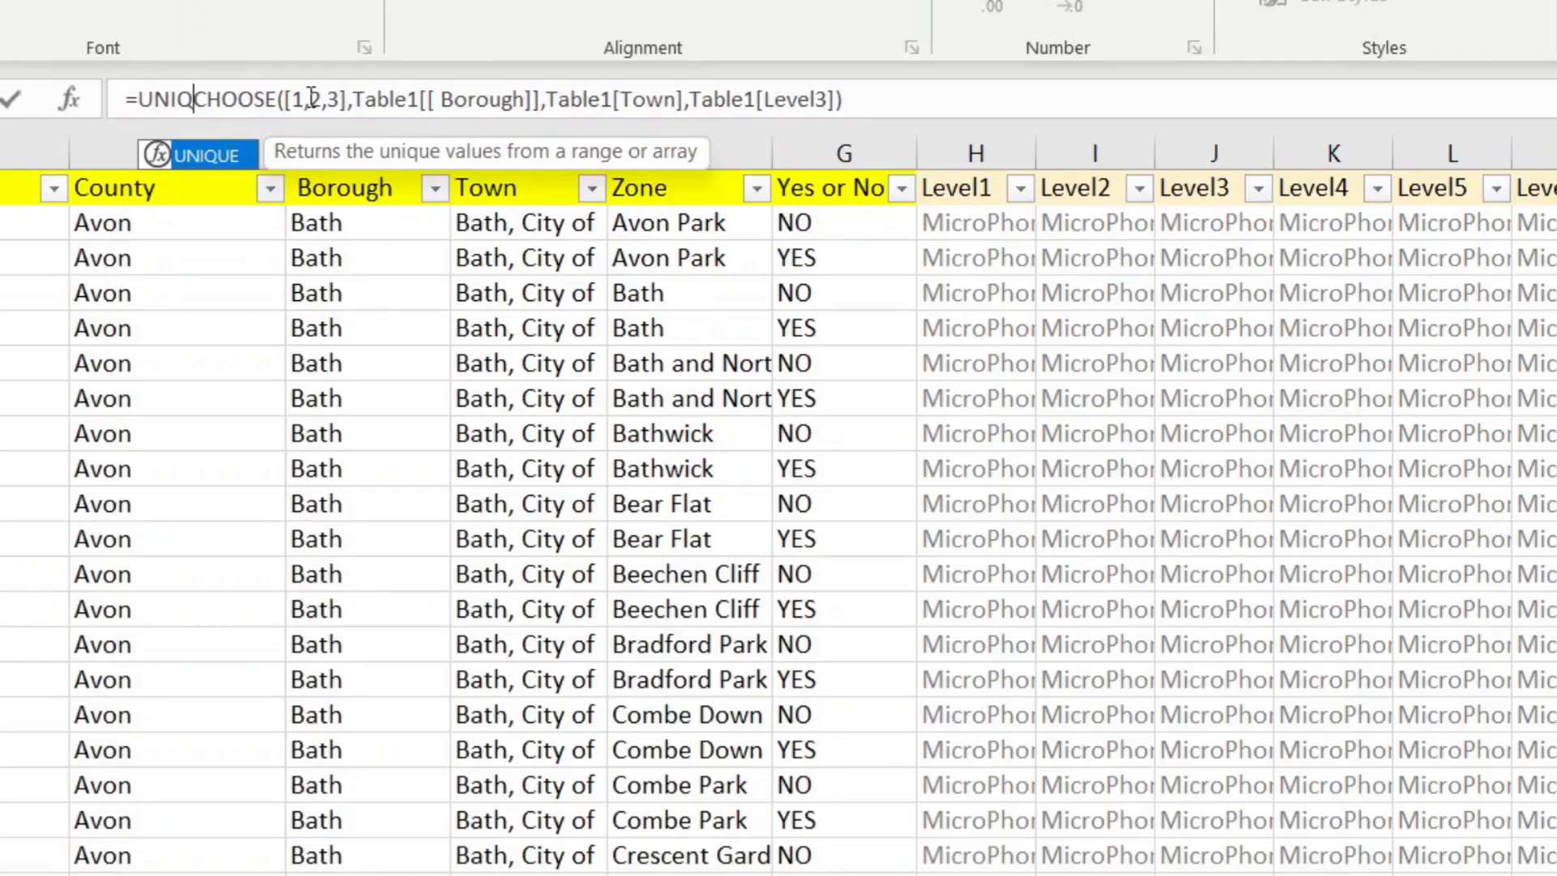
pyautogui.press('Tab')
pyautogui.write(')')
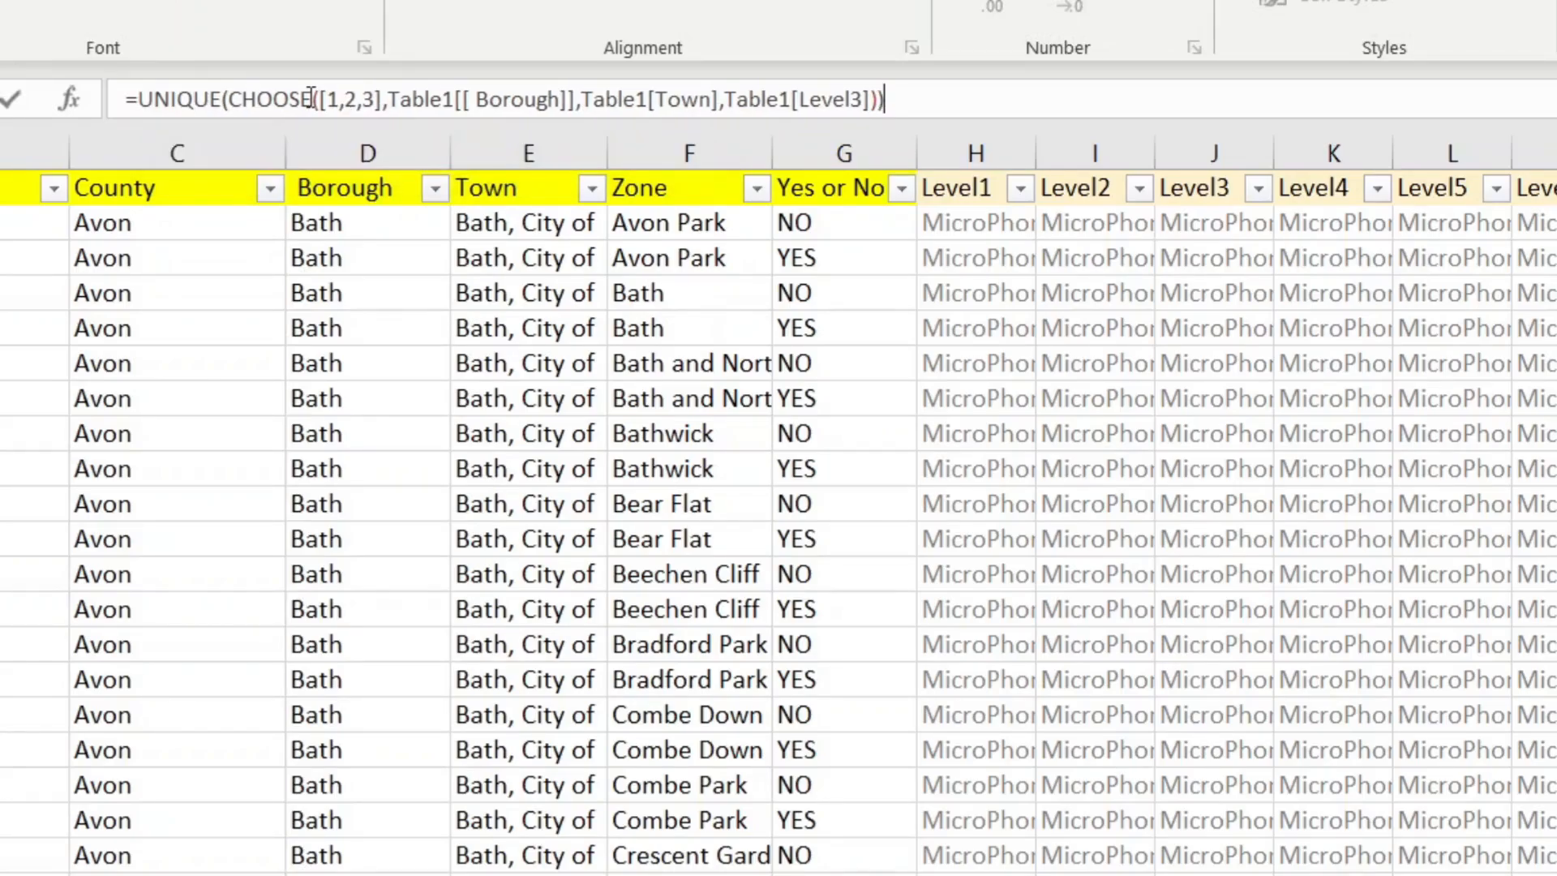
pyautogui.click(136, 97)
pyautogui.write('SORT')
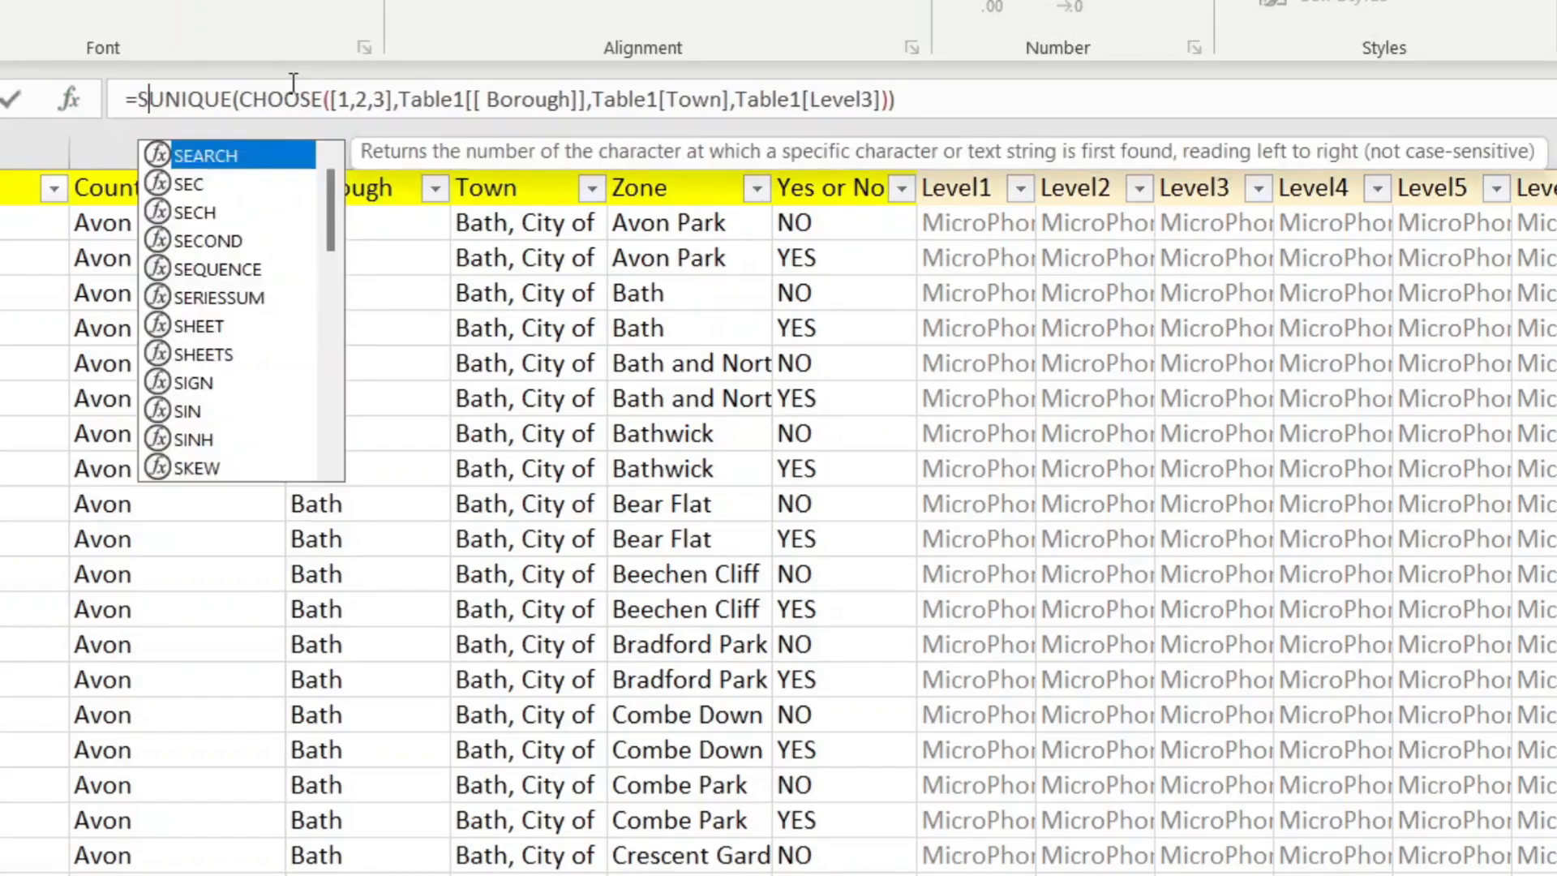
pyautogui.press('Tab')
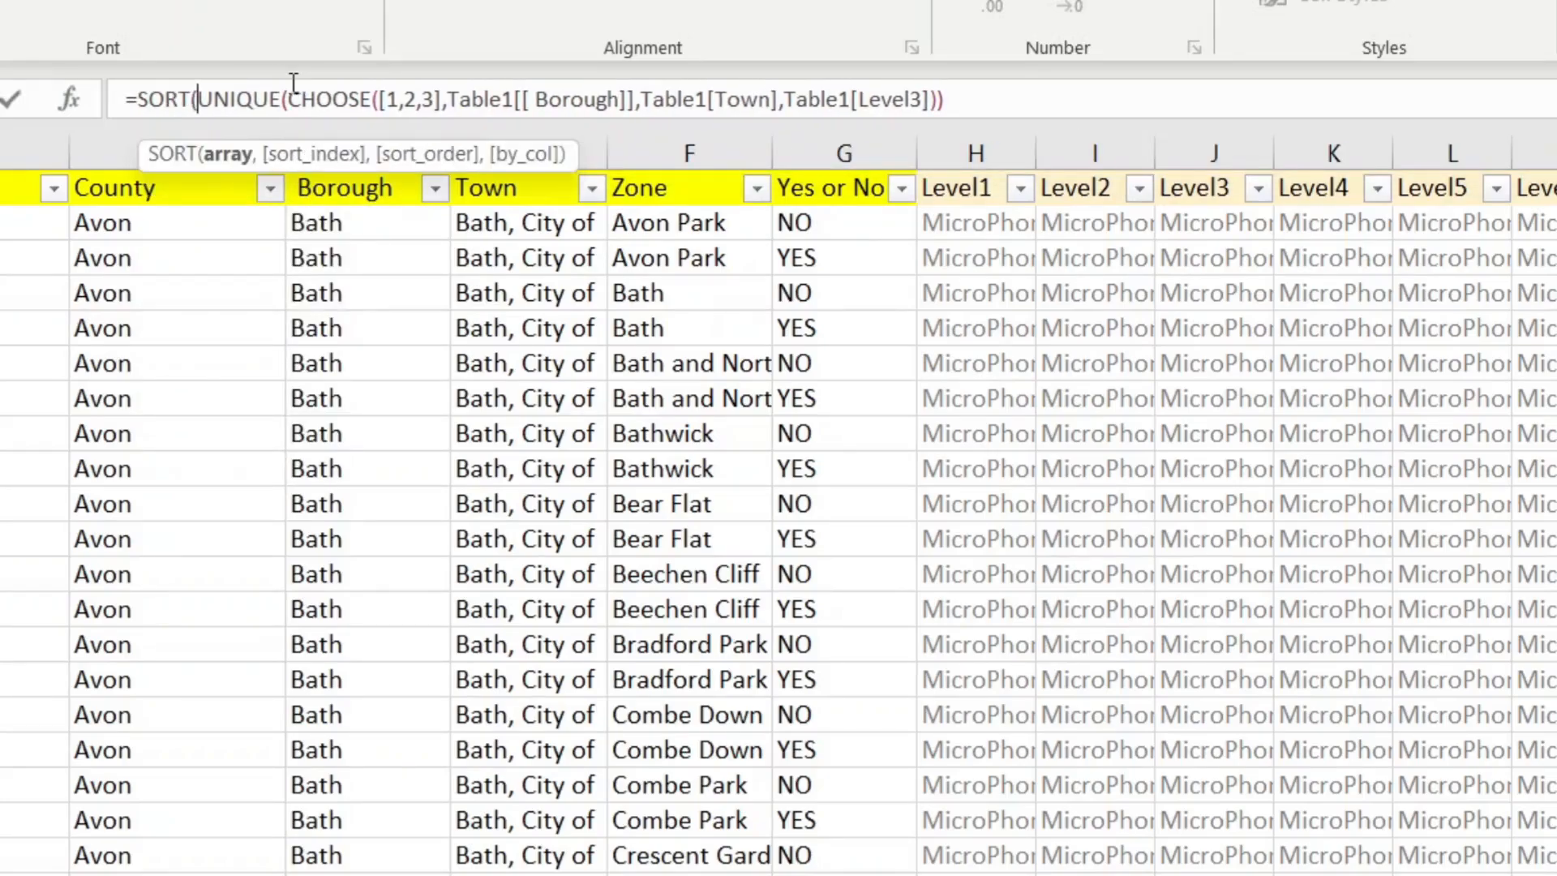
pyautogui.write(',1)')
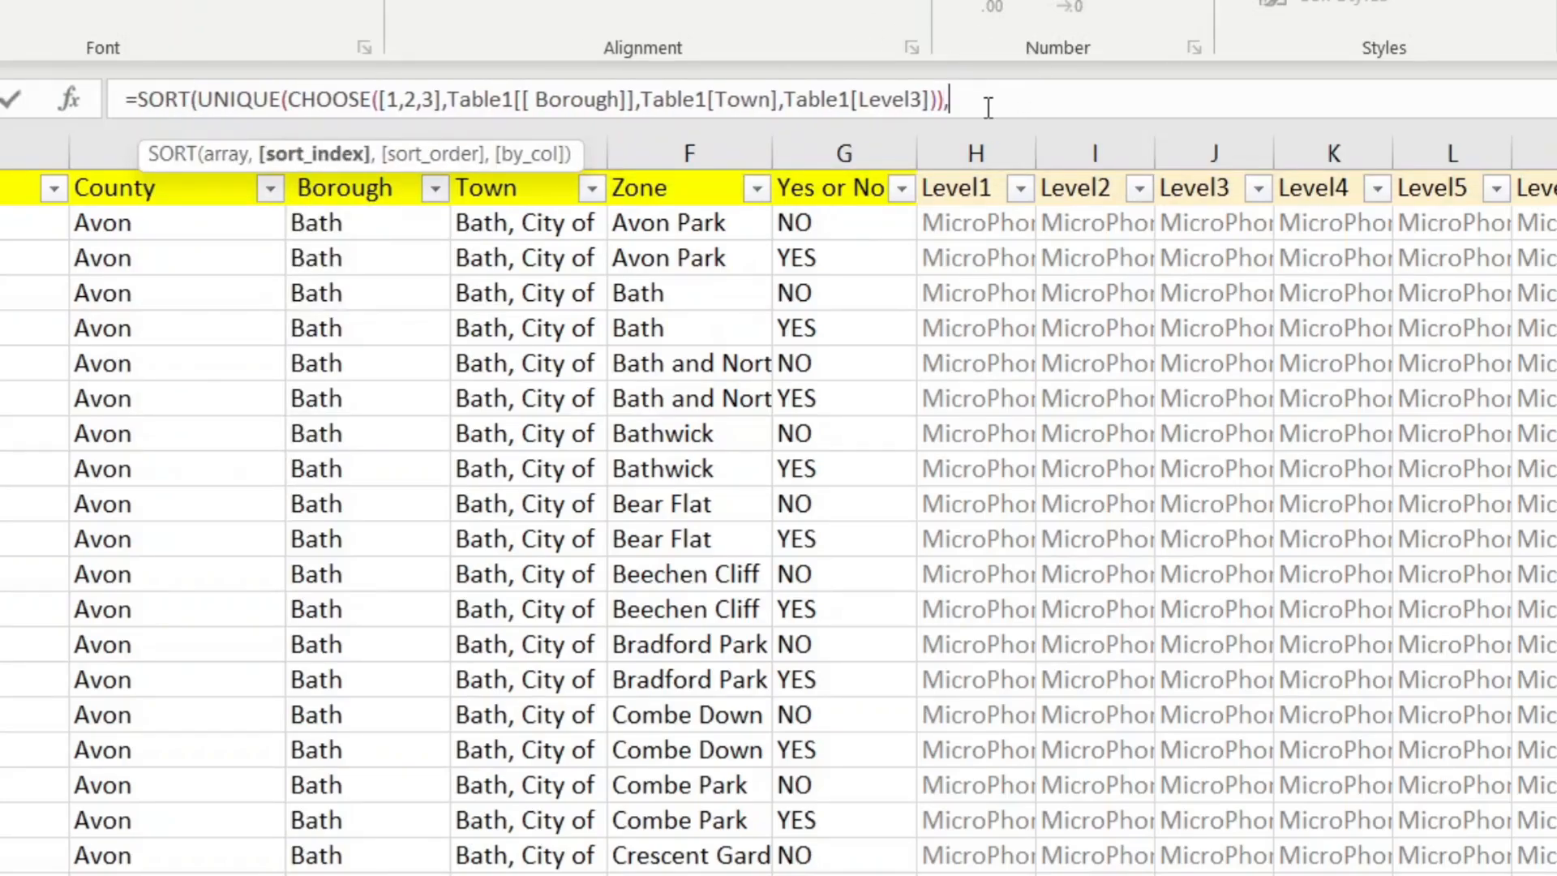
pyautogui.press('Return')
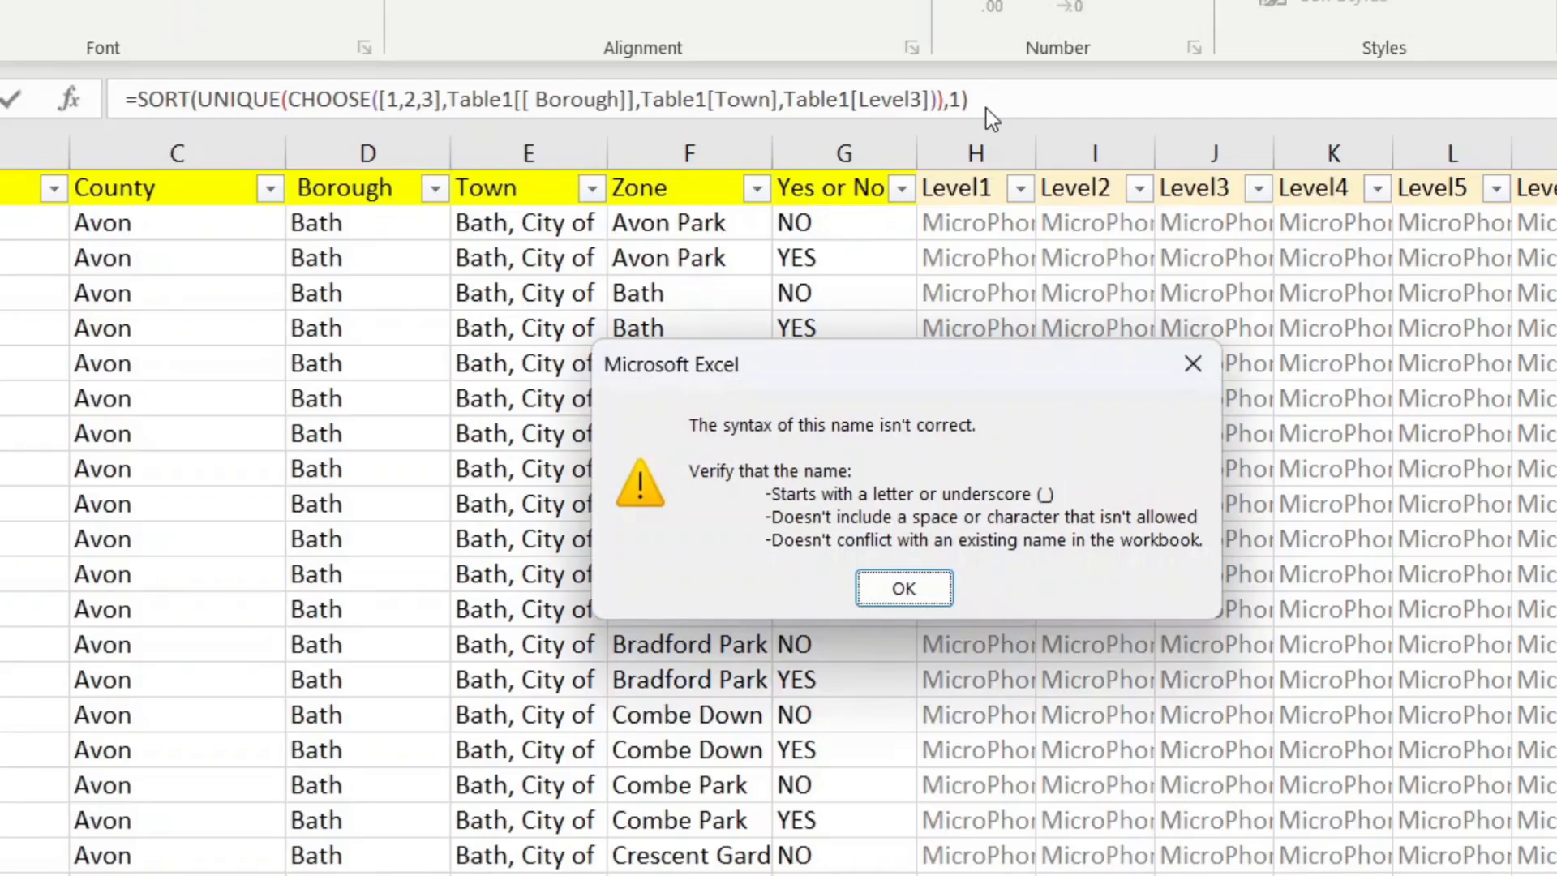
# Step: Replace [1,2,3] with the array constant {1,2,3} in the LEVEL 4 formula and commit it
pyautogui.press('Return')
pyautogui.click(389, 99)
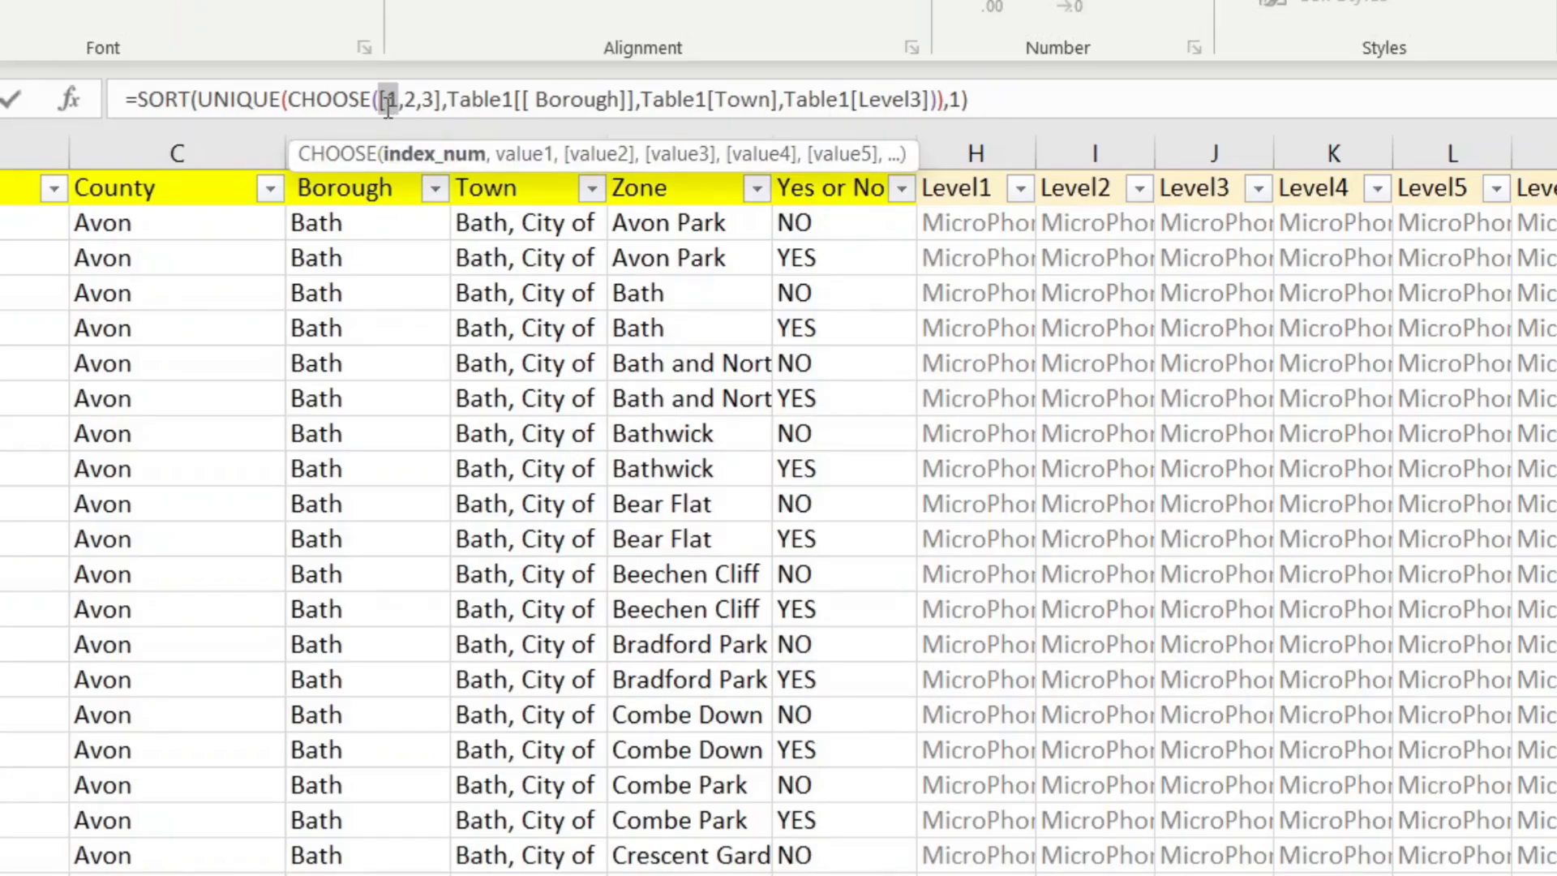
pyautogui.press('BackSpace')
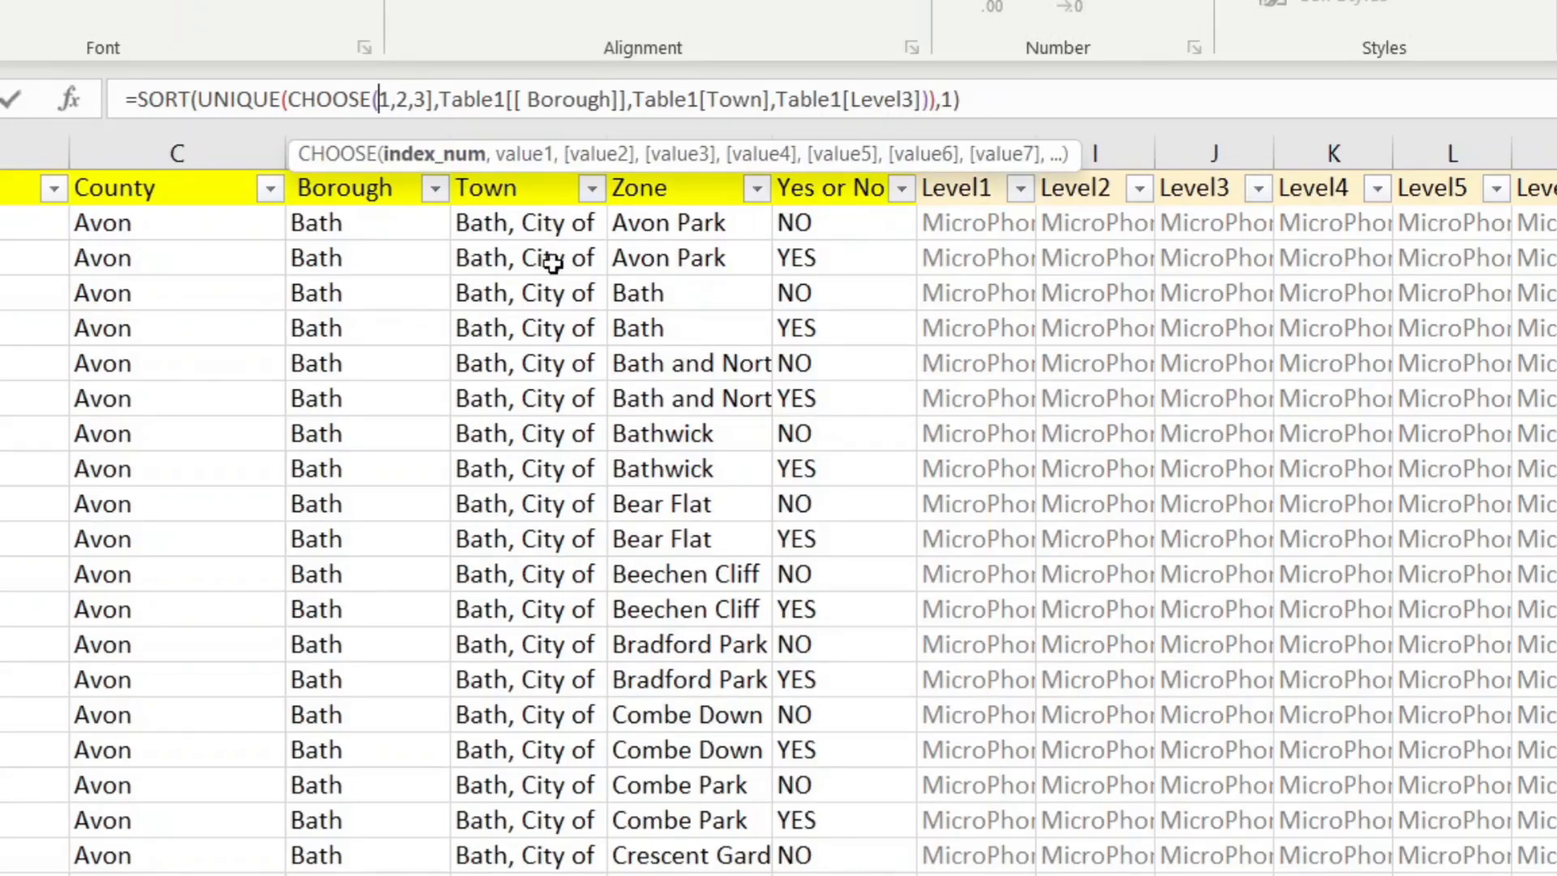
pyautogui.write('{')
pyautogui.press('Right')
pyautogui.press('Right')
pyautogui.press('Right')
pyautogui.press('Right')
pyautogui.press('Right')
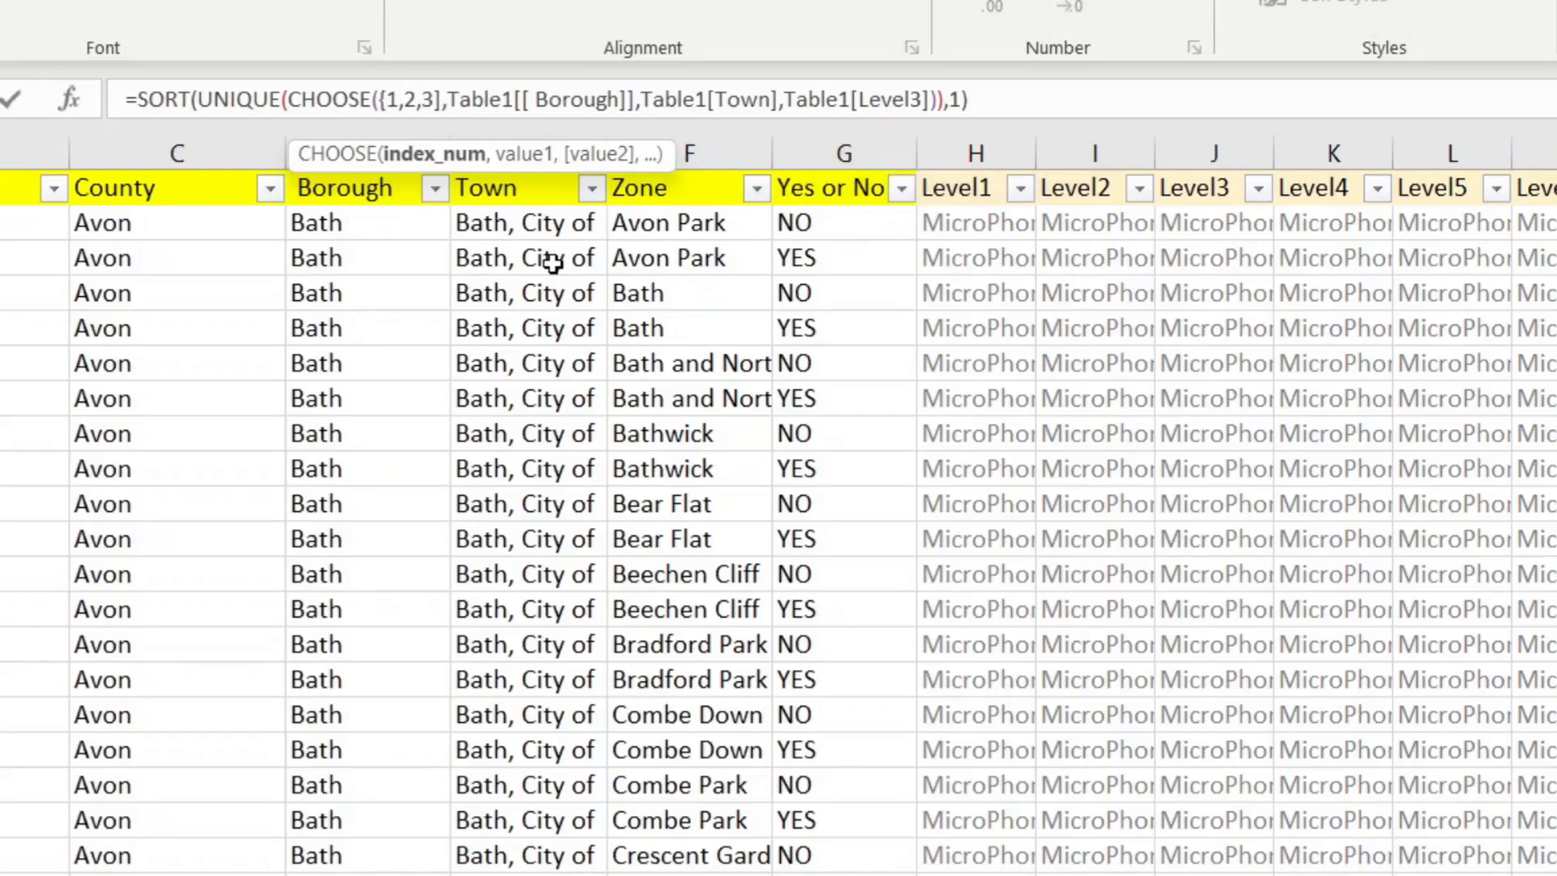
pyautogui.press('Delete')
pyautogui.write('}')
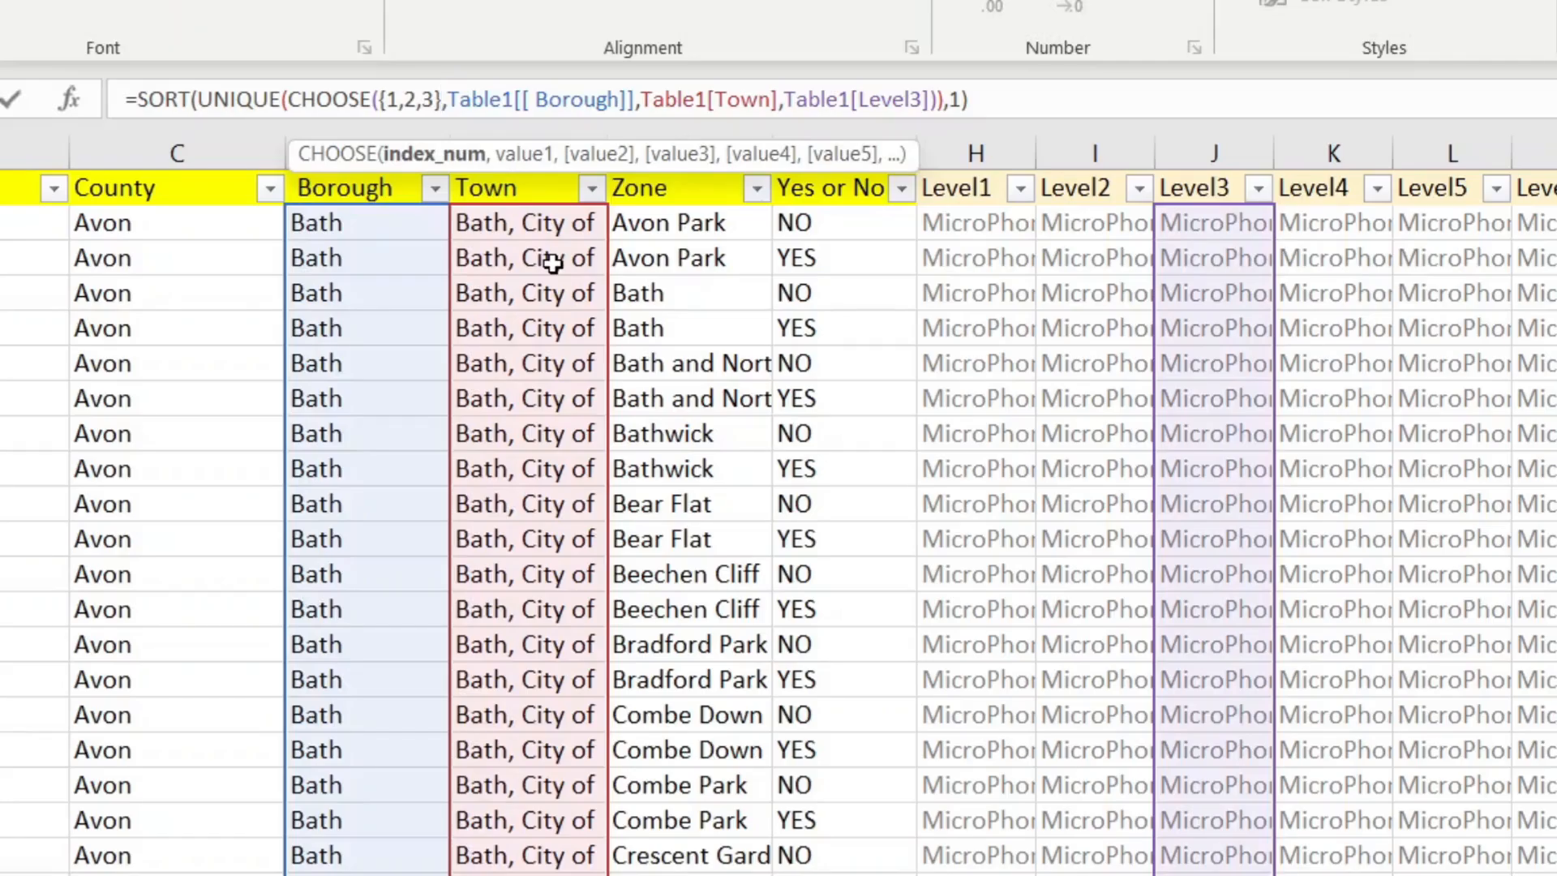
pyautogui.press('Return')
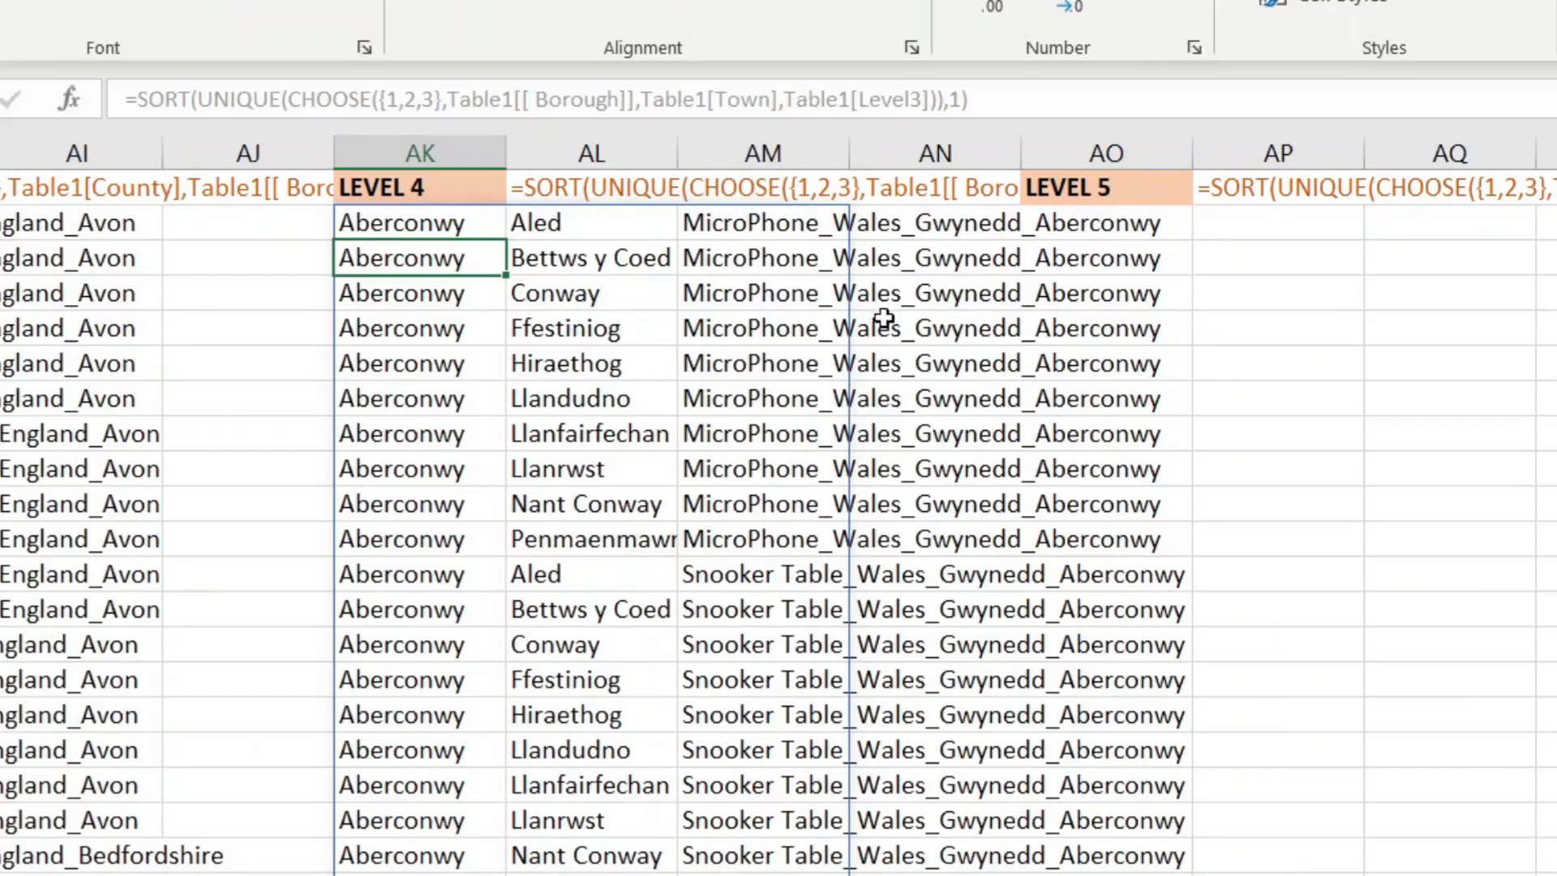
# Step: Check the spilled Aberconwy results, then select the empty first cell under LEVEL 5
pyautogui.click(607, 197)
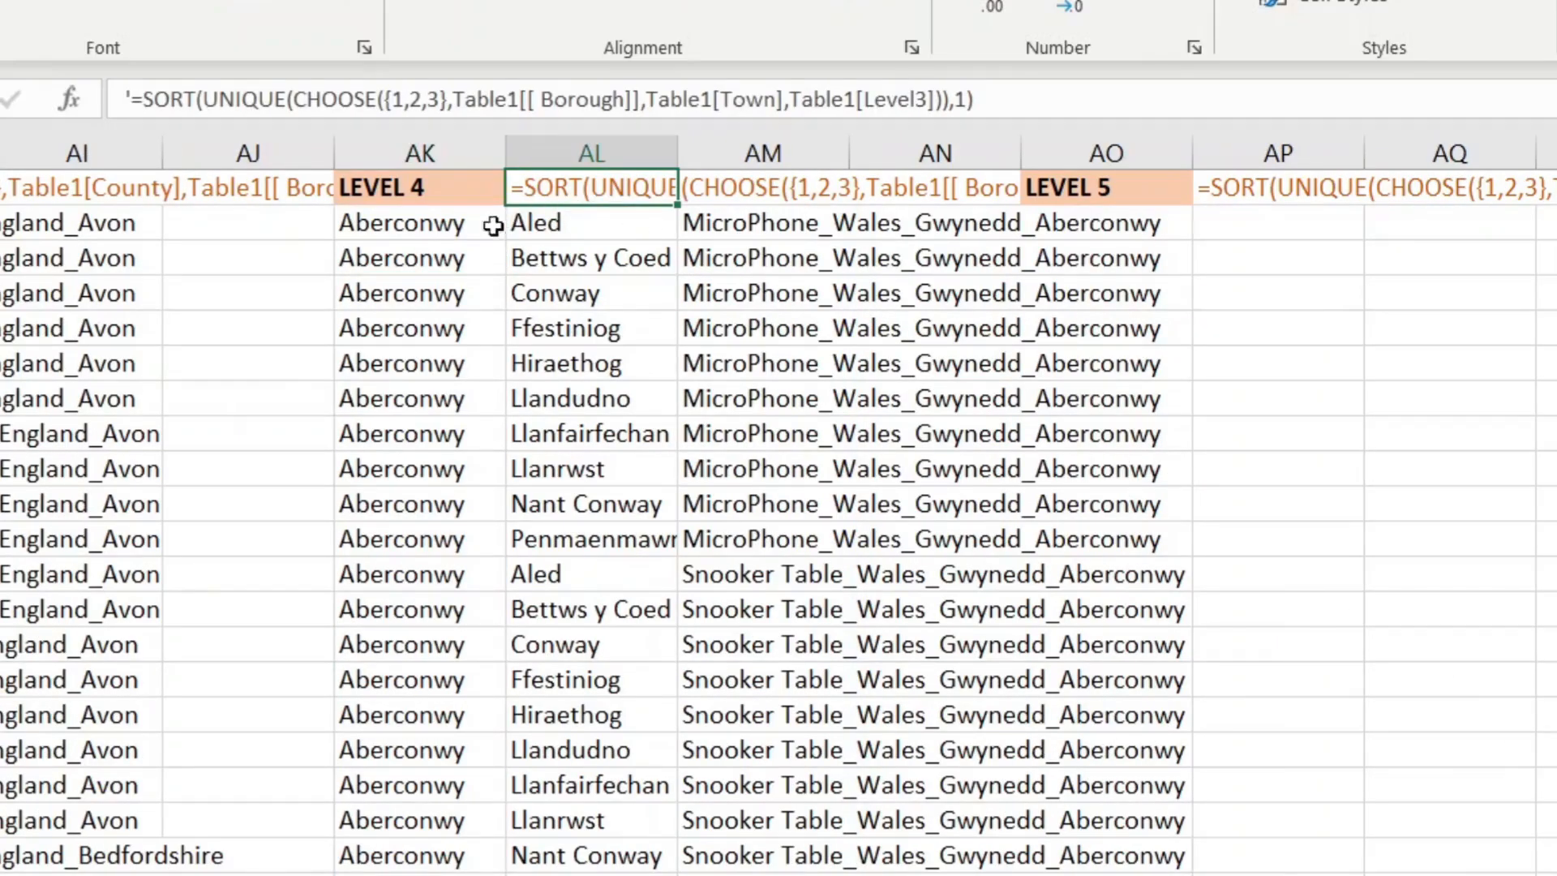
pyautogui.click(466, 229)
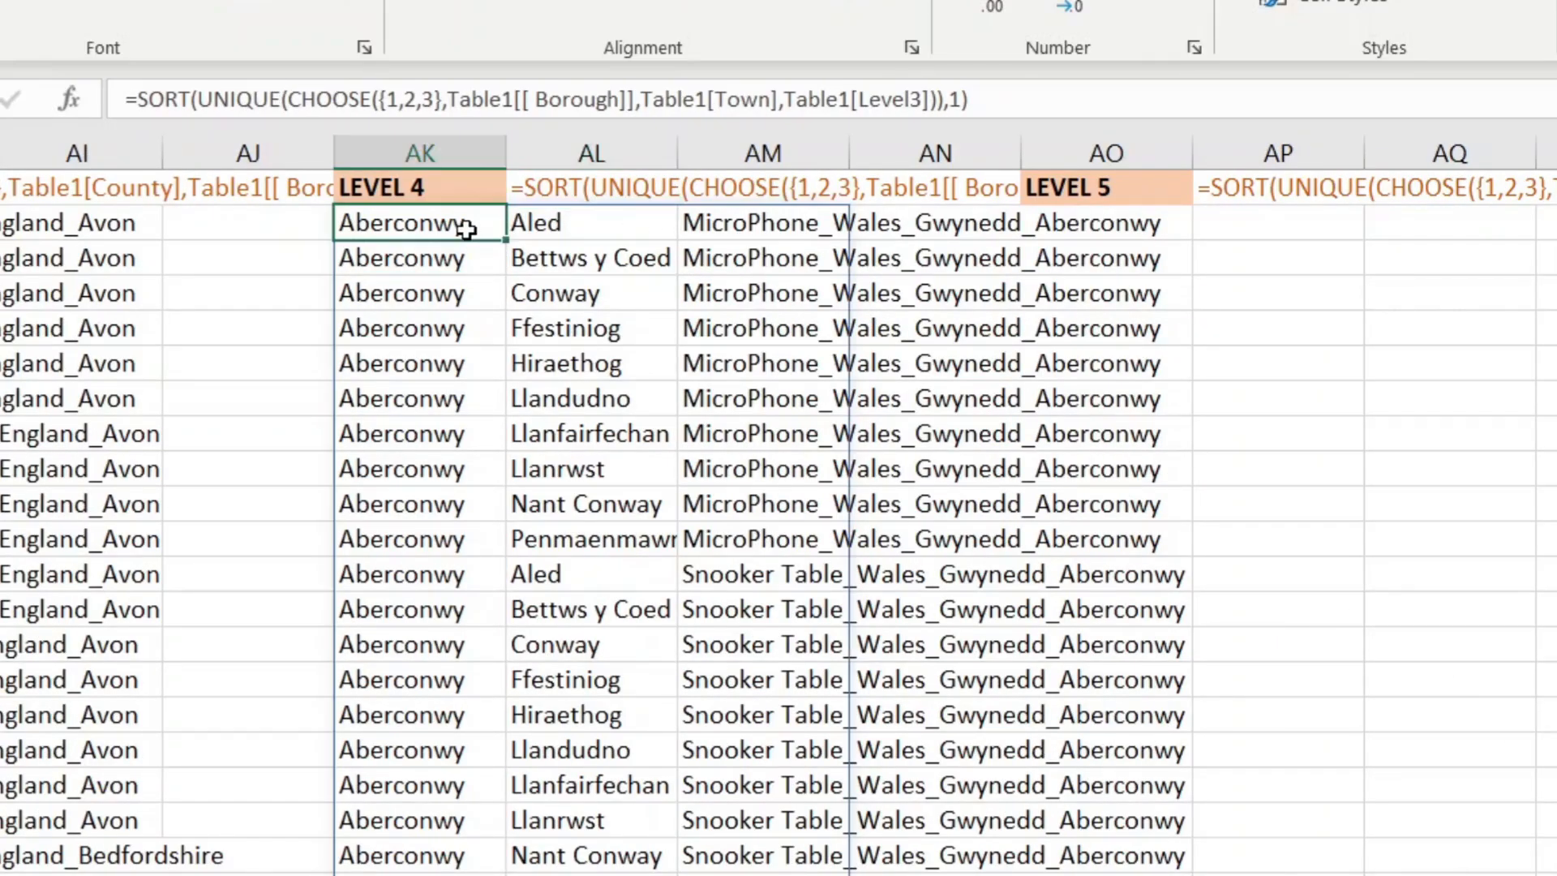
pyautogui.click(1141, 219)
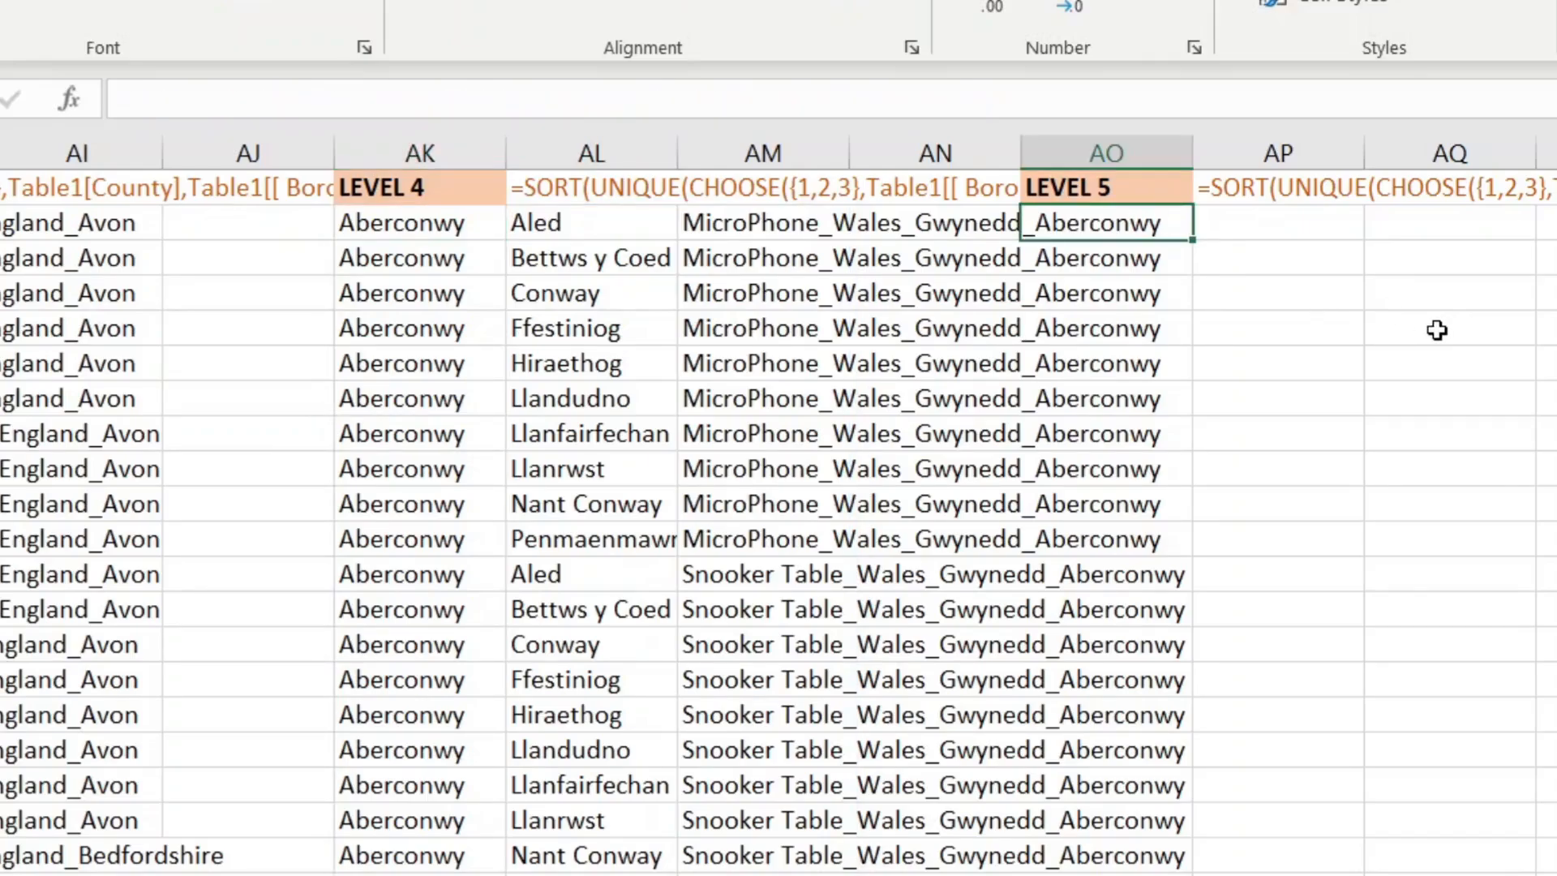
# Step: In AO2 begin =CHOOSE({1,2,3},Table1[Town],Table1[Zone] for the LEVEL 5 list
pyautogui.write('=CHOO')
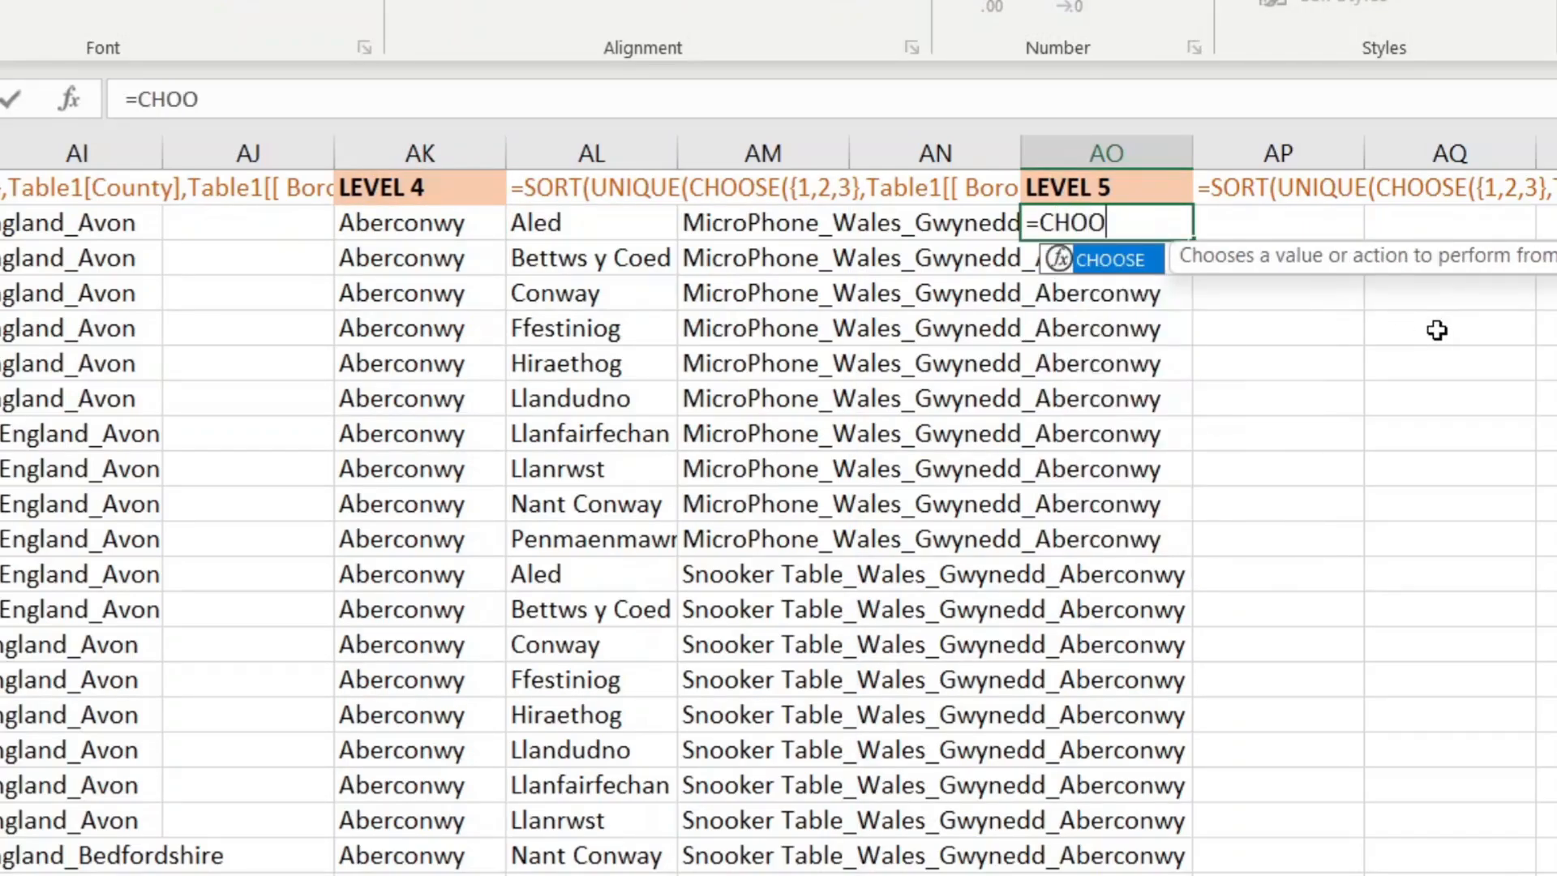
pyautogui.press('Tab')
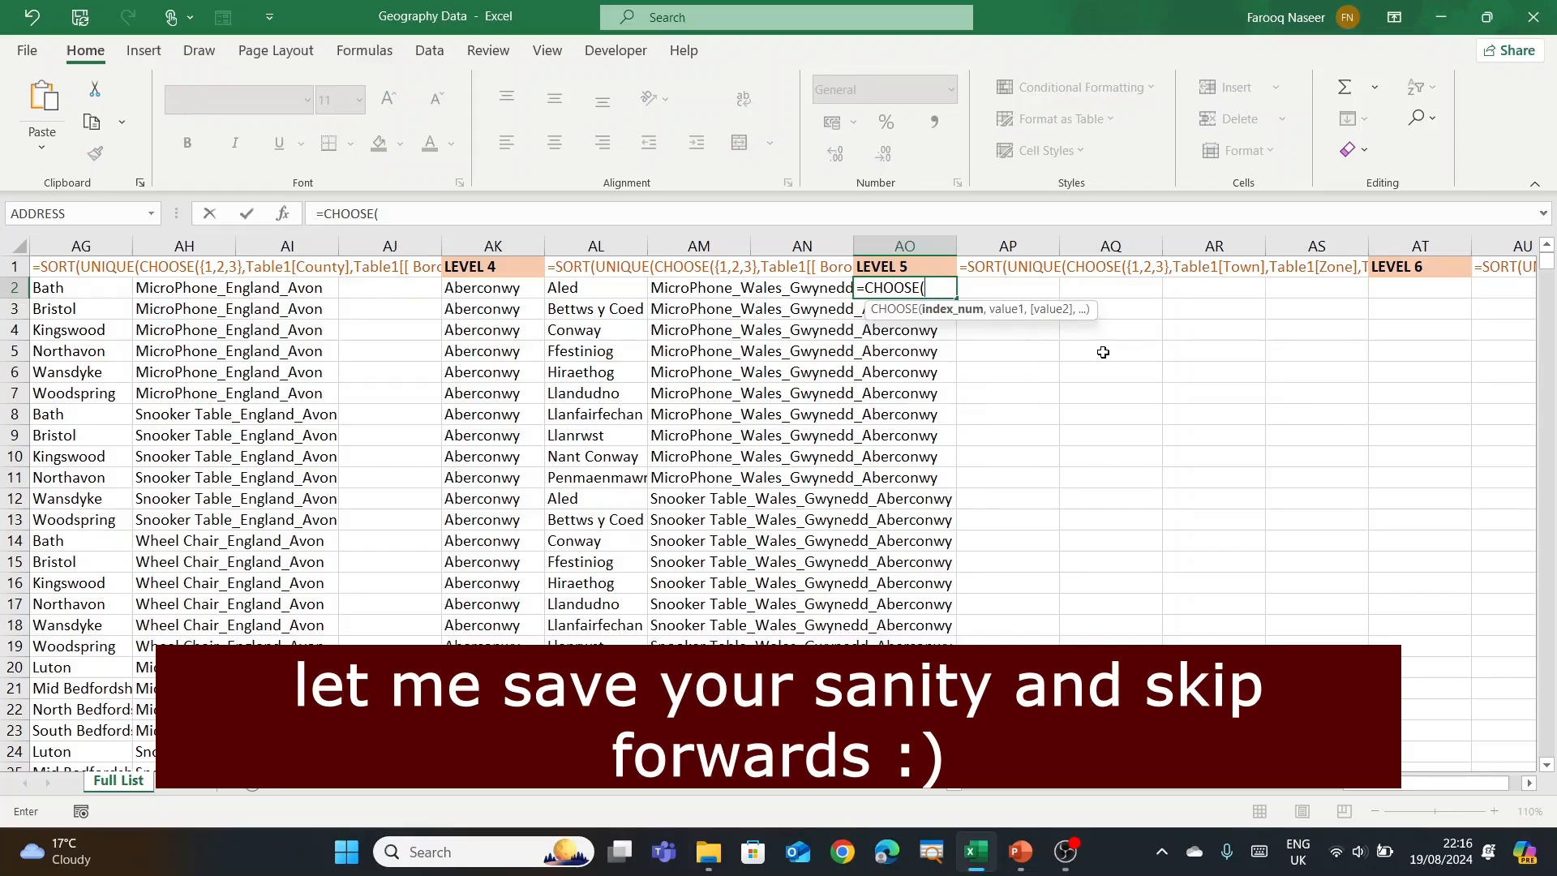
pyautogui.write('{1,2,3},')
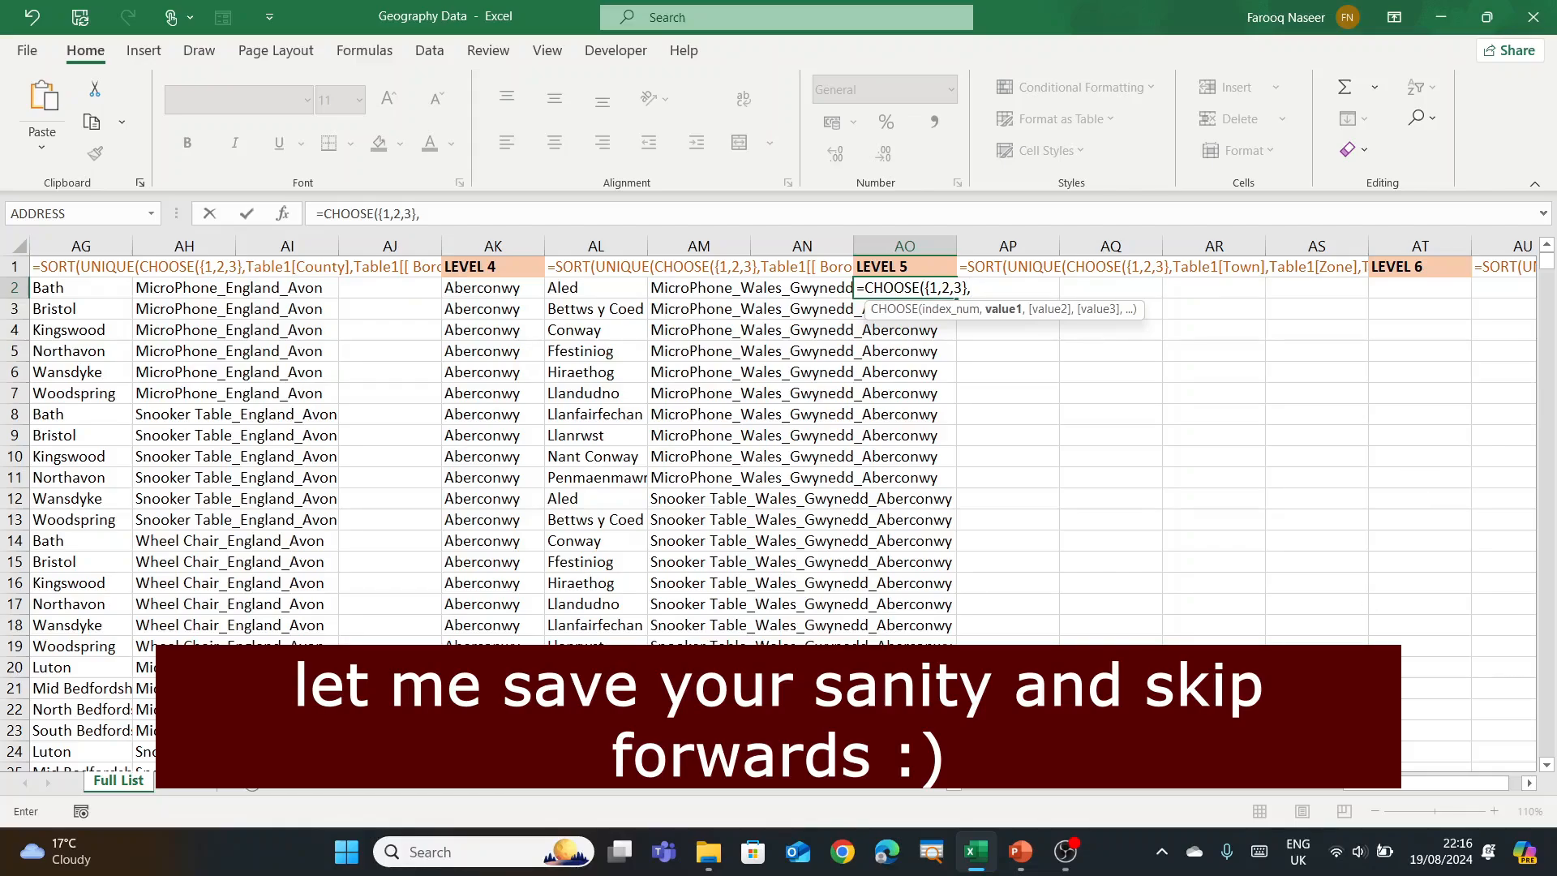
pyautogui.moveTo(1408, 780); pyautogui.dragTo(916, 797)
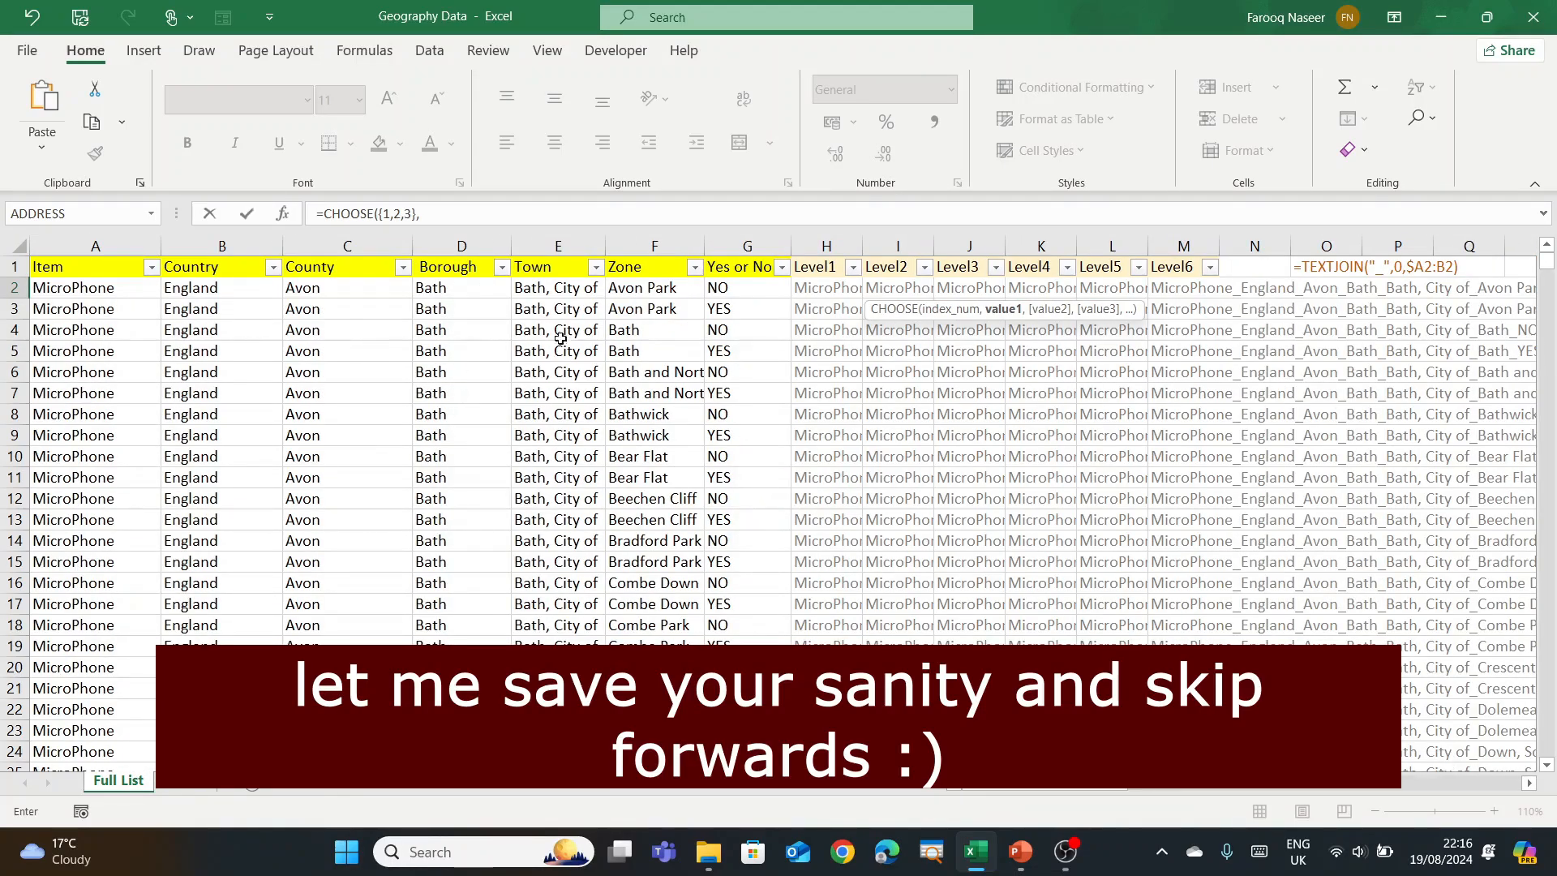
pyautogui.click(557, 255)
pyautogui.write(',')
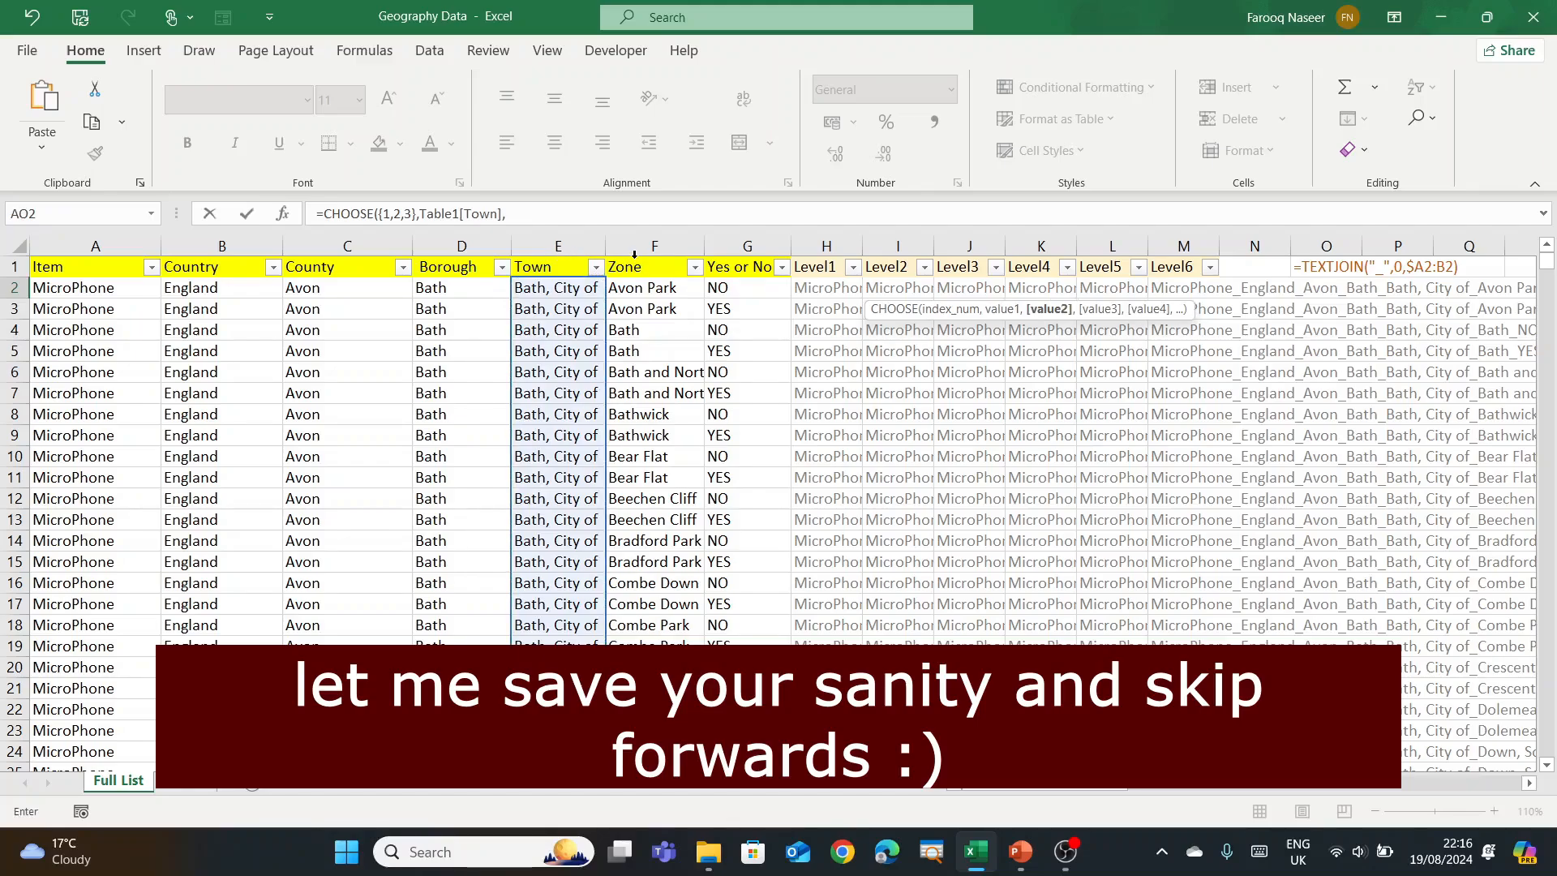
pyautogui.click(634, 255)
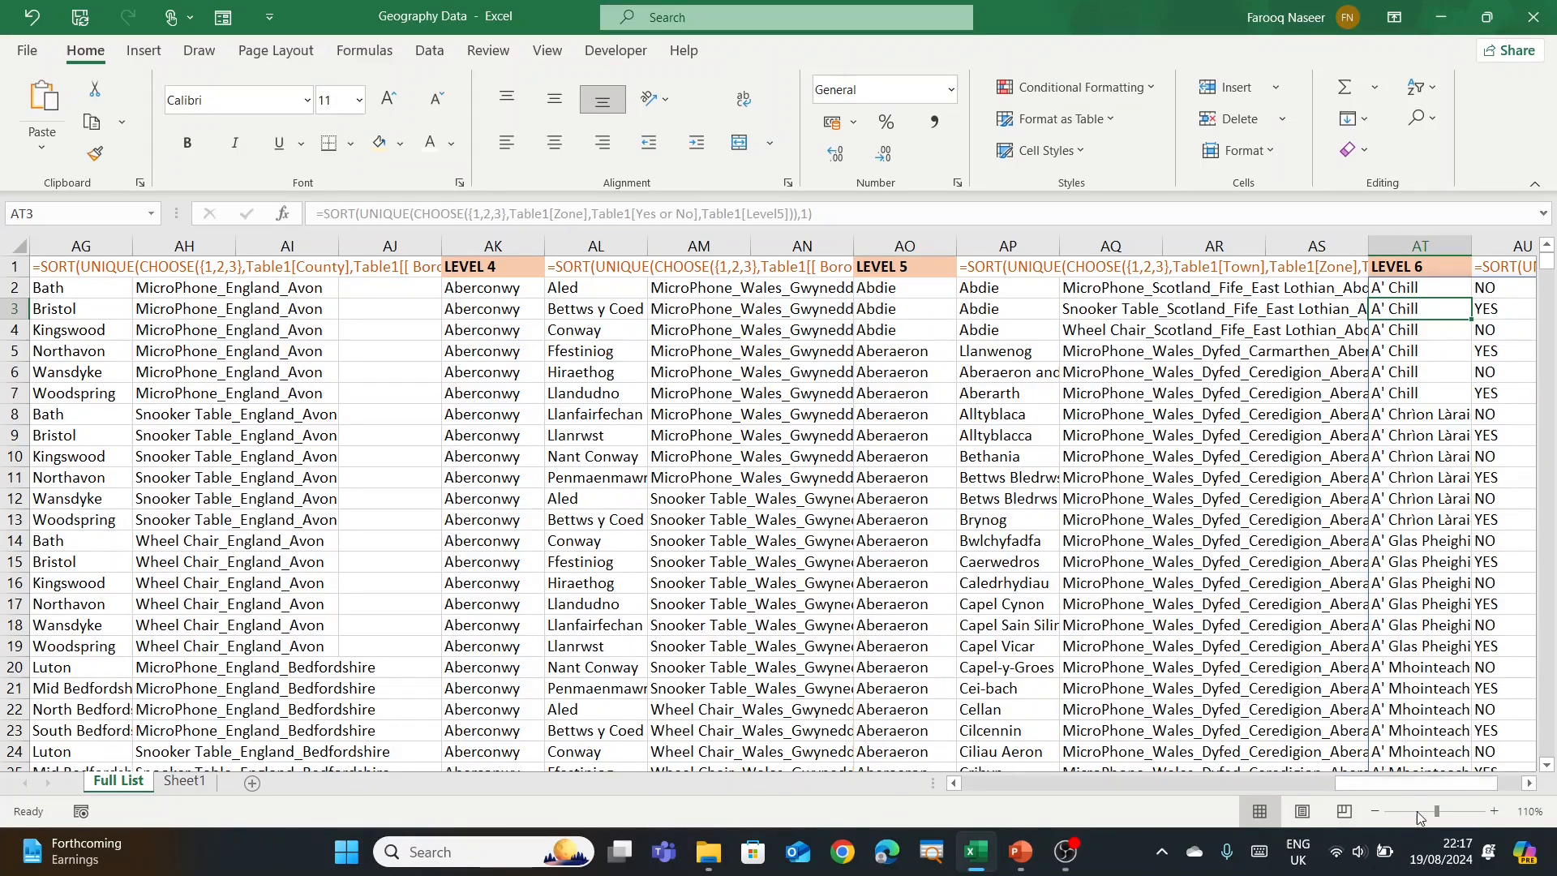
# Step: Scroll the Full List sheet back left and switch to the Sheet1 entry form
pyautogui.moveTo(1431, 791); pyautogui.dragTo(1477, 800)
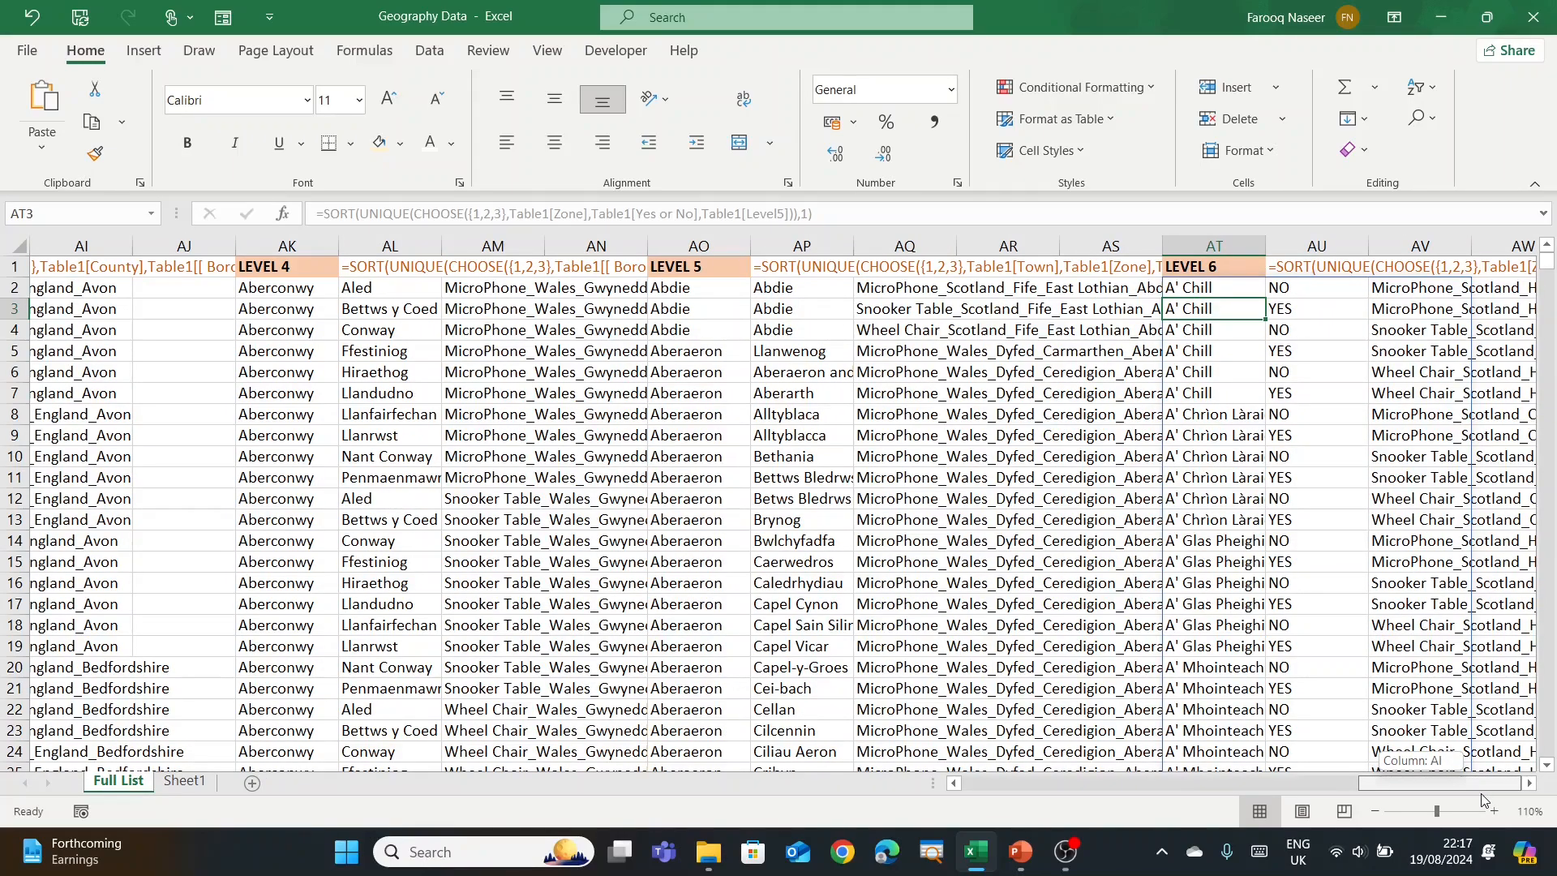
pyautogui.moveTo(1481, 794); pyautogui.dragTo(973, 783)
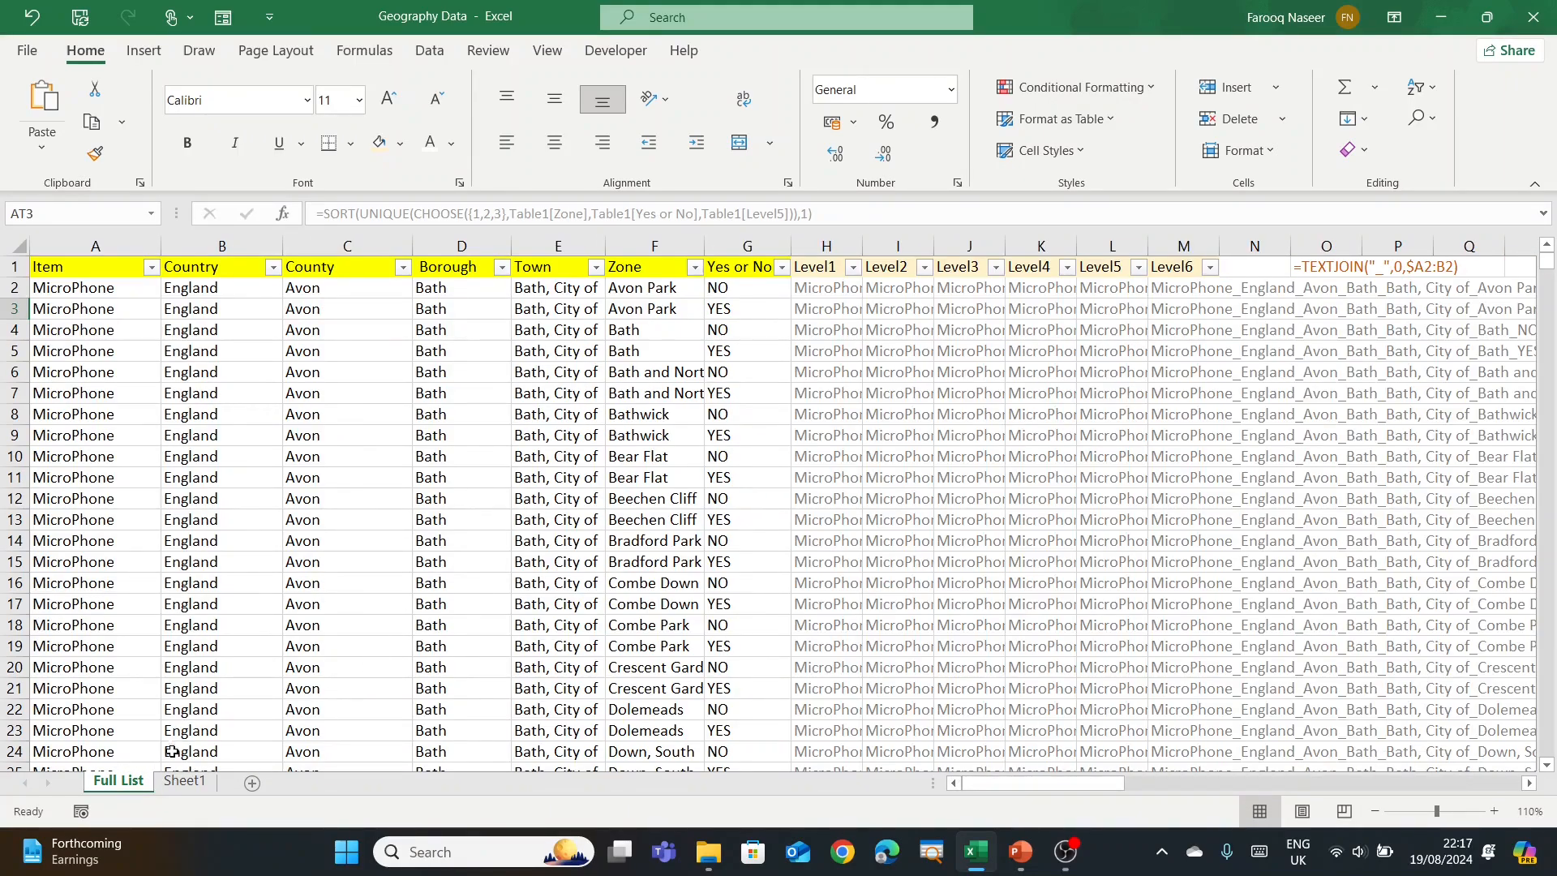
pyautogui.click(185, 781)
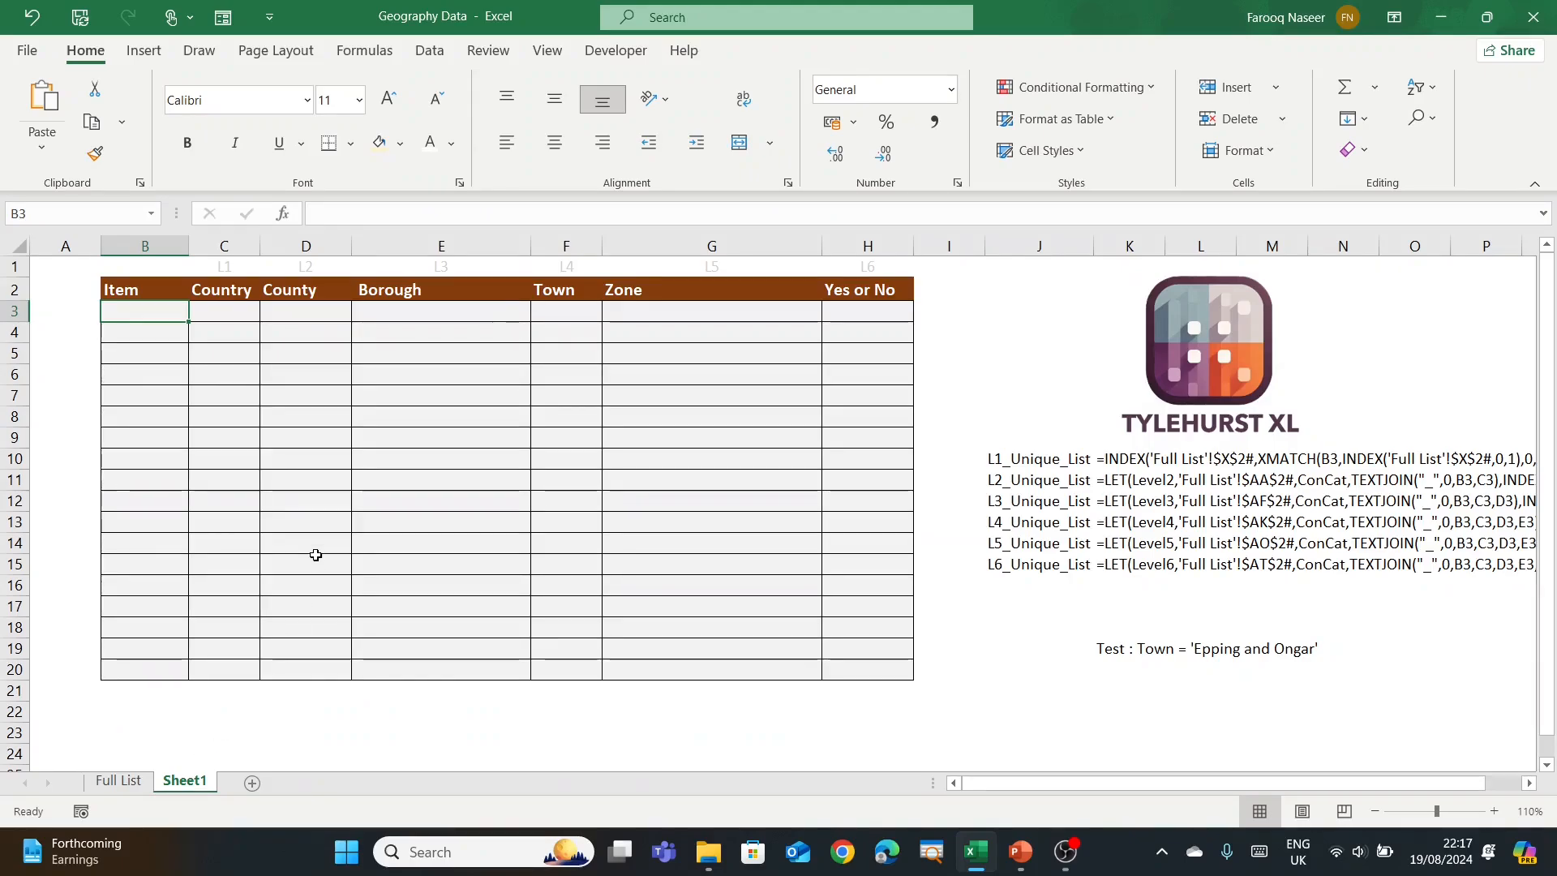
# Step: Give Item cells B3:B20 list validation with source ='Full List'!$T$2#
pyautogui.moveTo(142, 310); pyautogui.dragTo(142, 671)
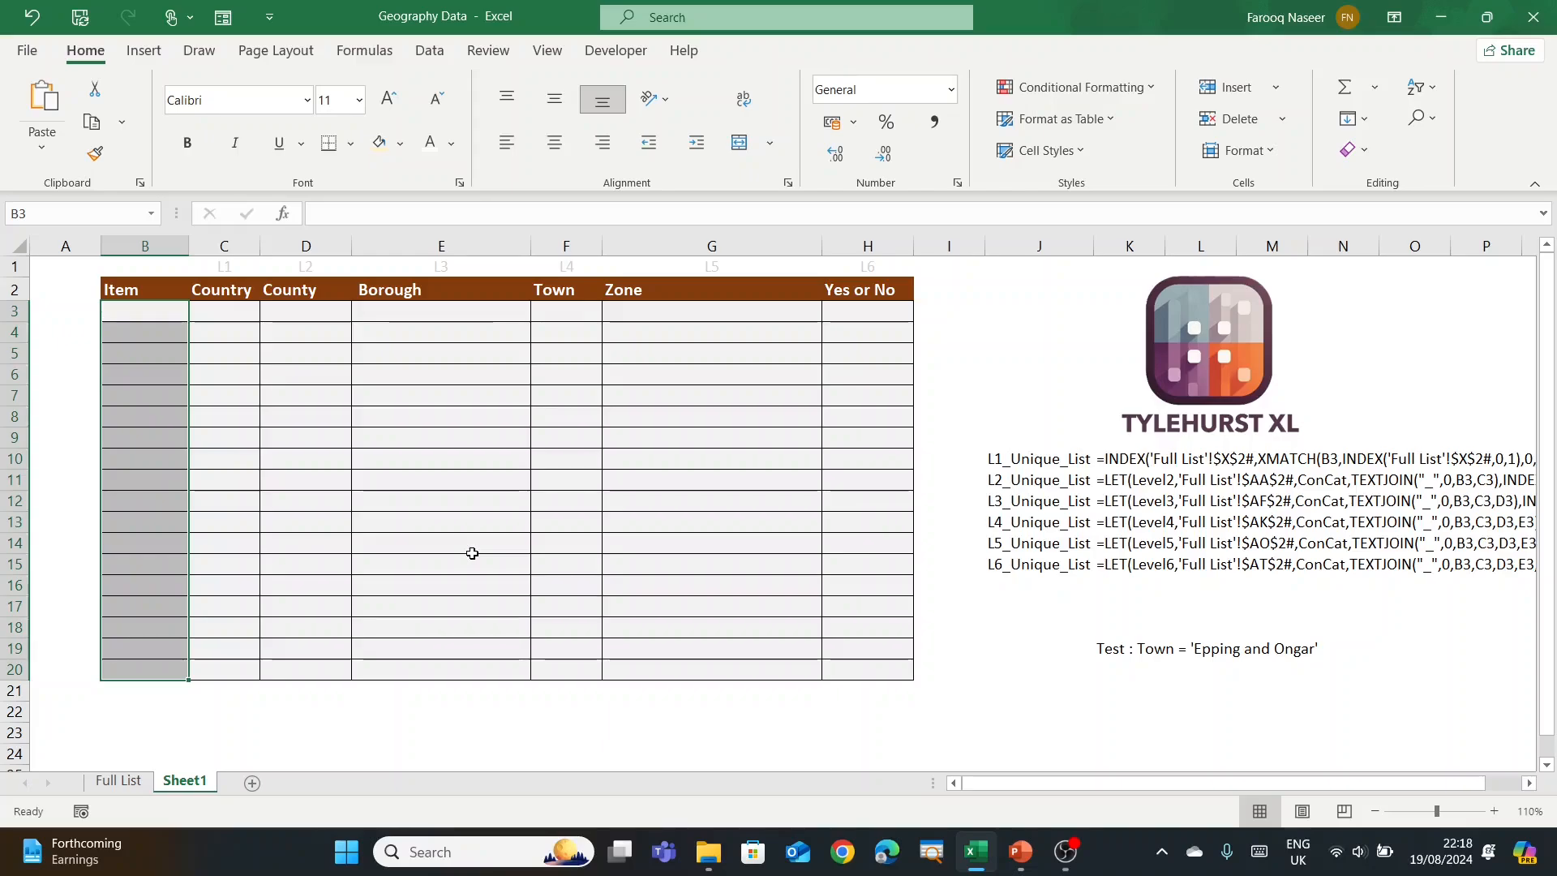
pyautogui.hotkey('alt', 'a')
pyautogui.press('v')
pyautogui.press('v')
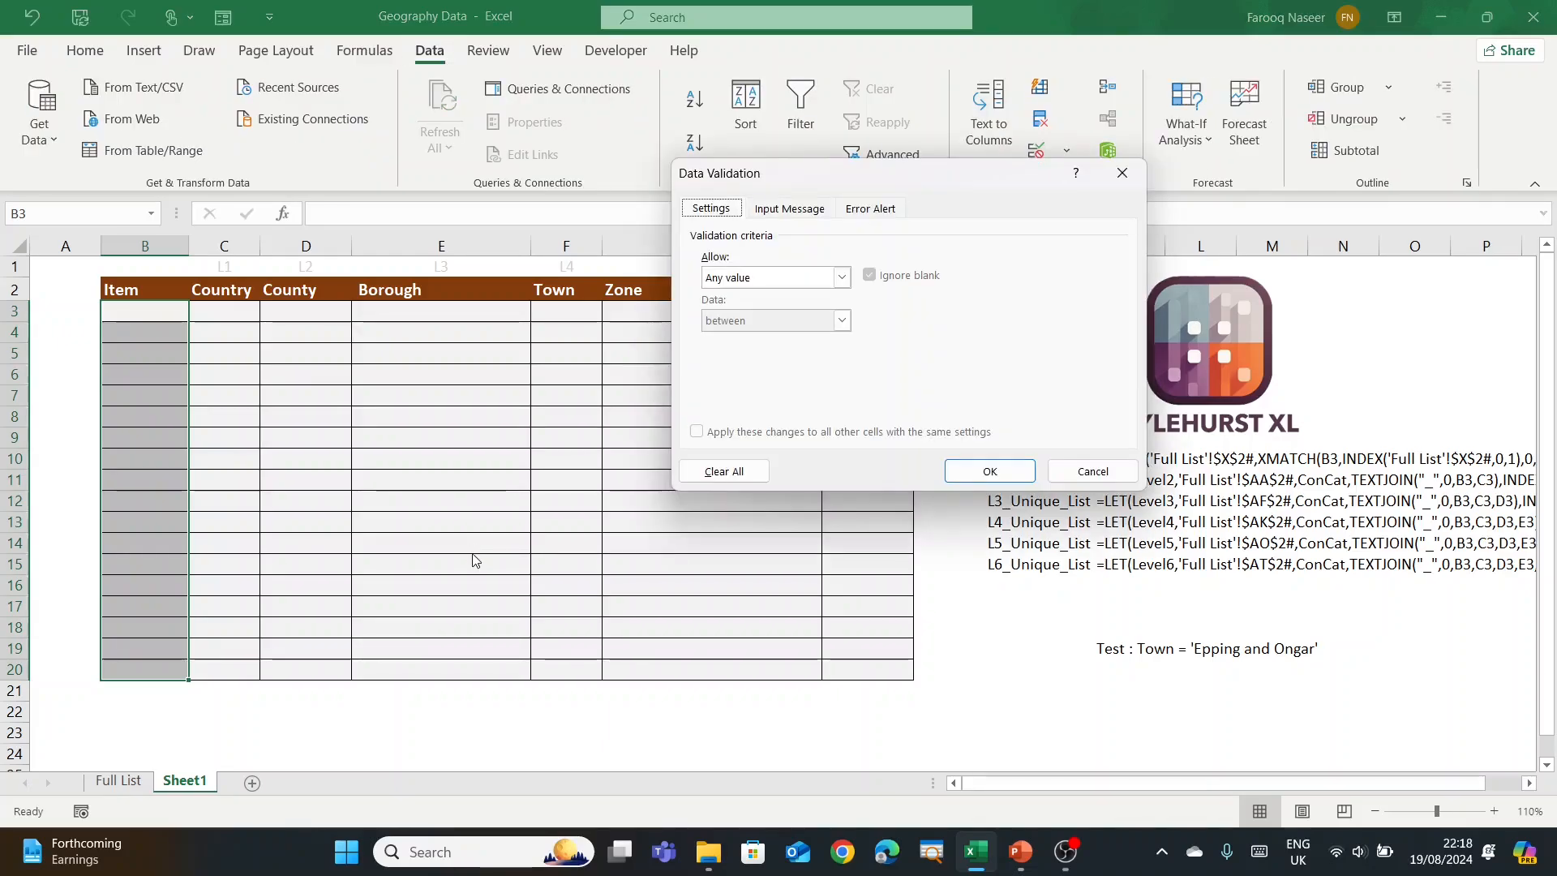
pyautogui.click(842, 277)
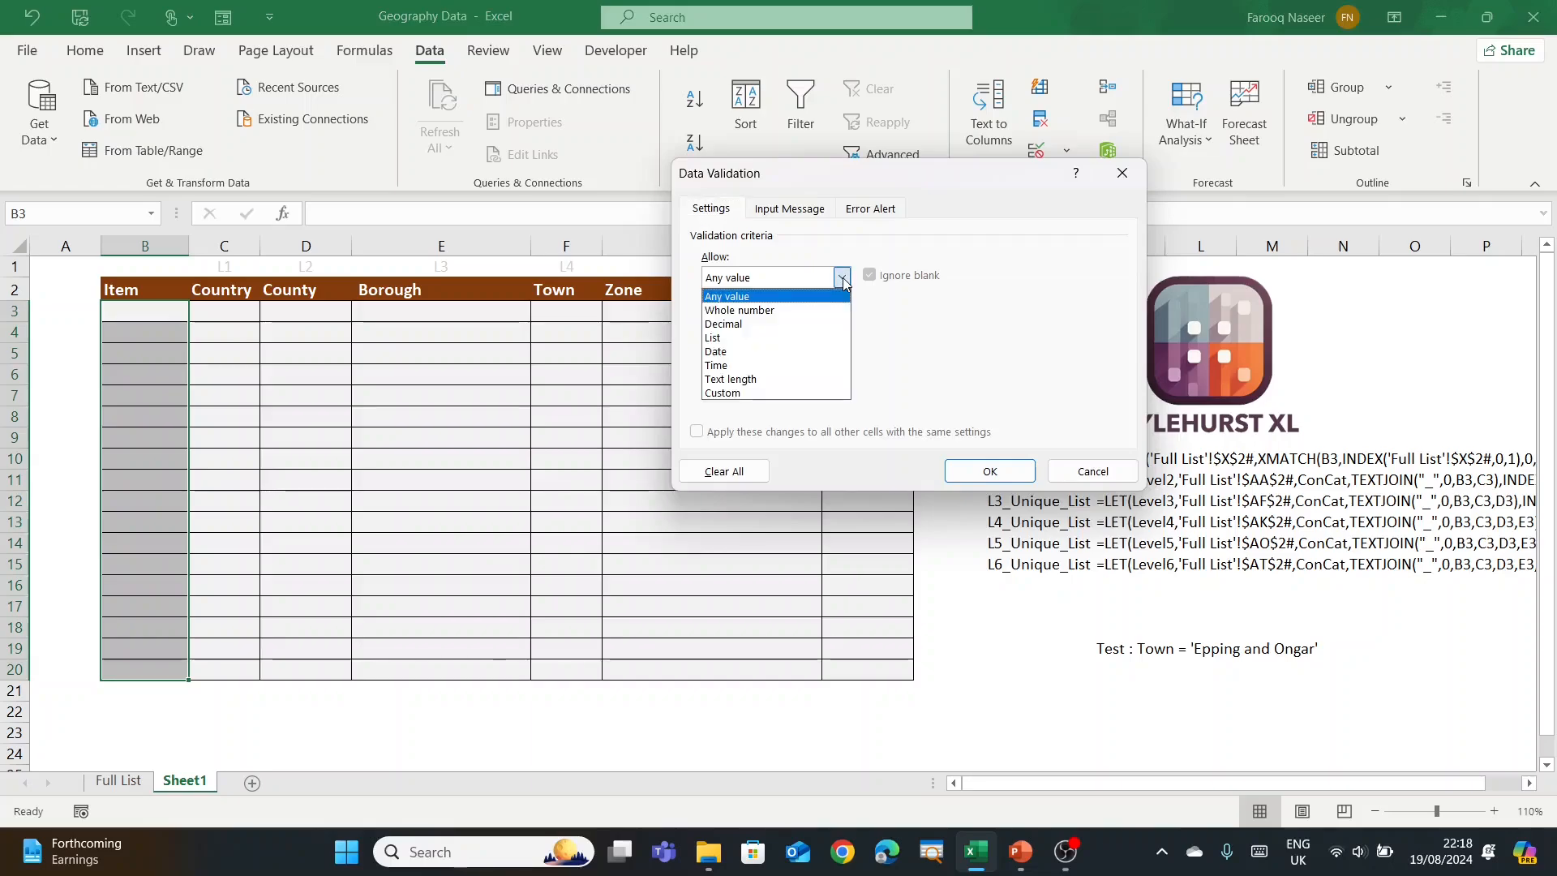
pyautogui.click(820, 340)
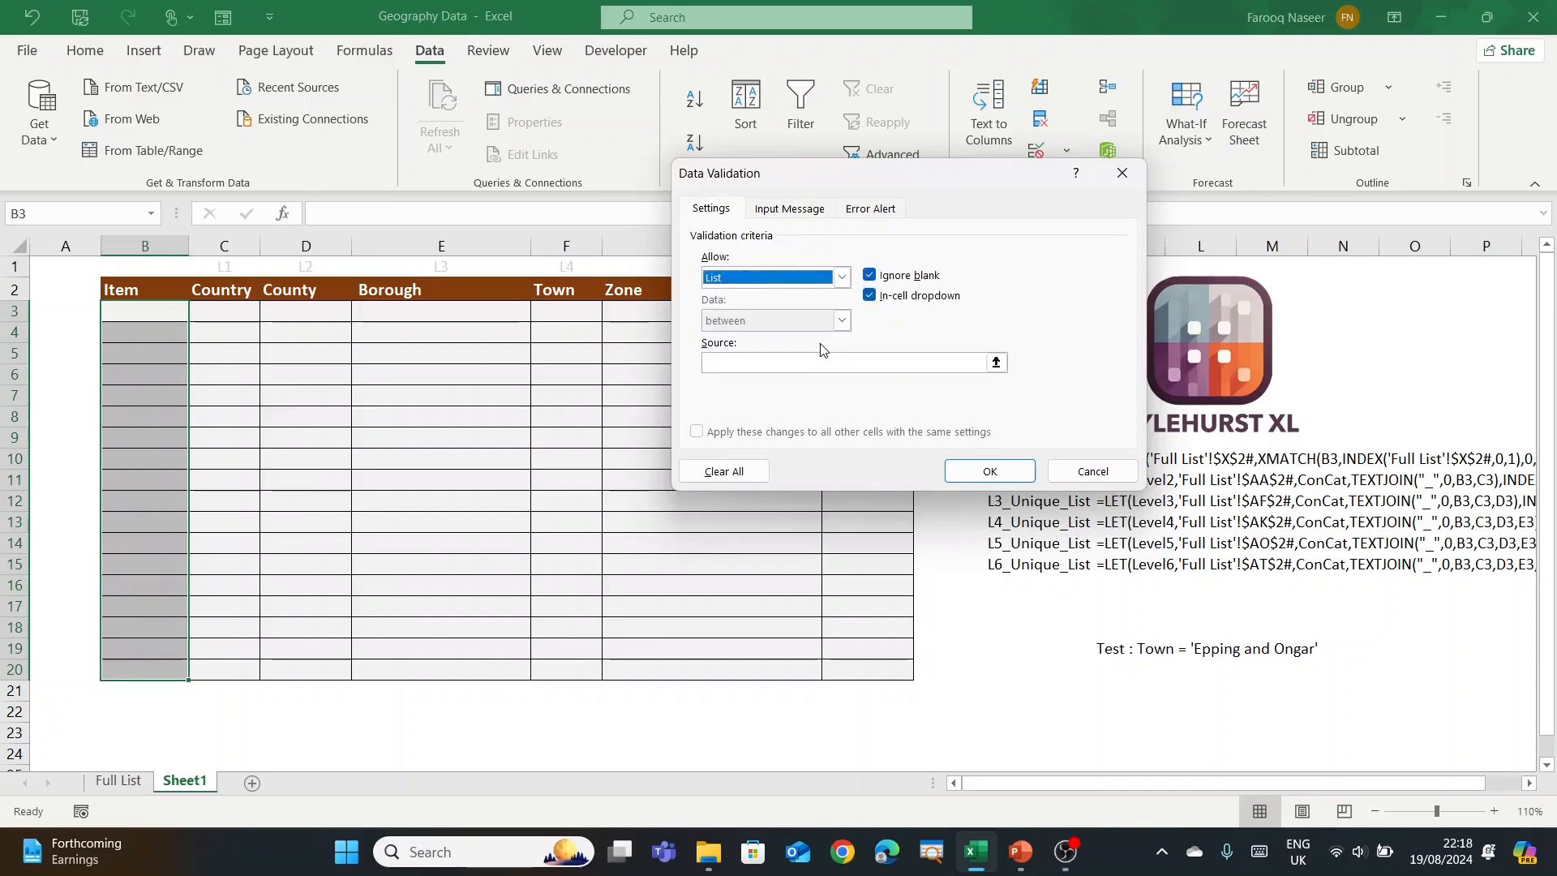
pyautogui.click(995, 358)
pyautogui.click(130, 782)
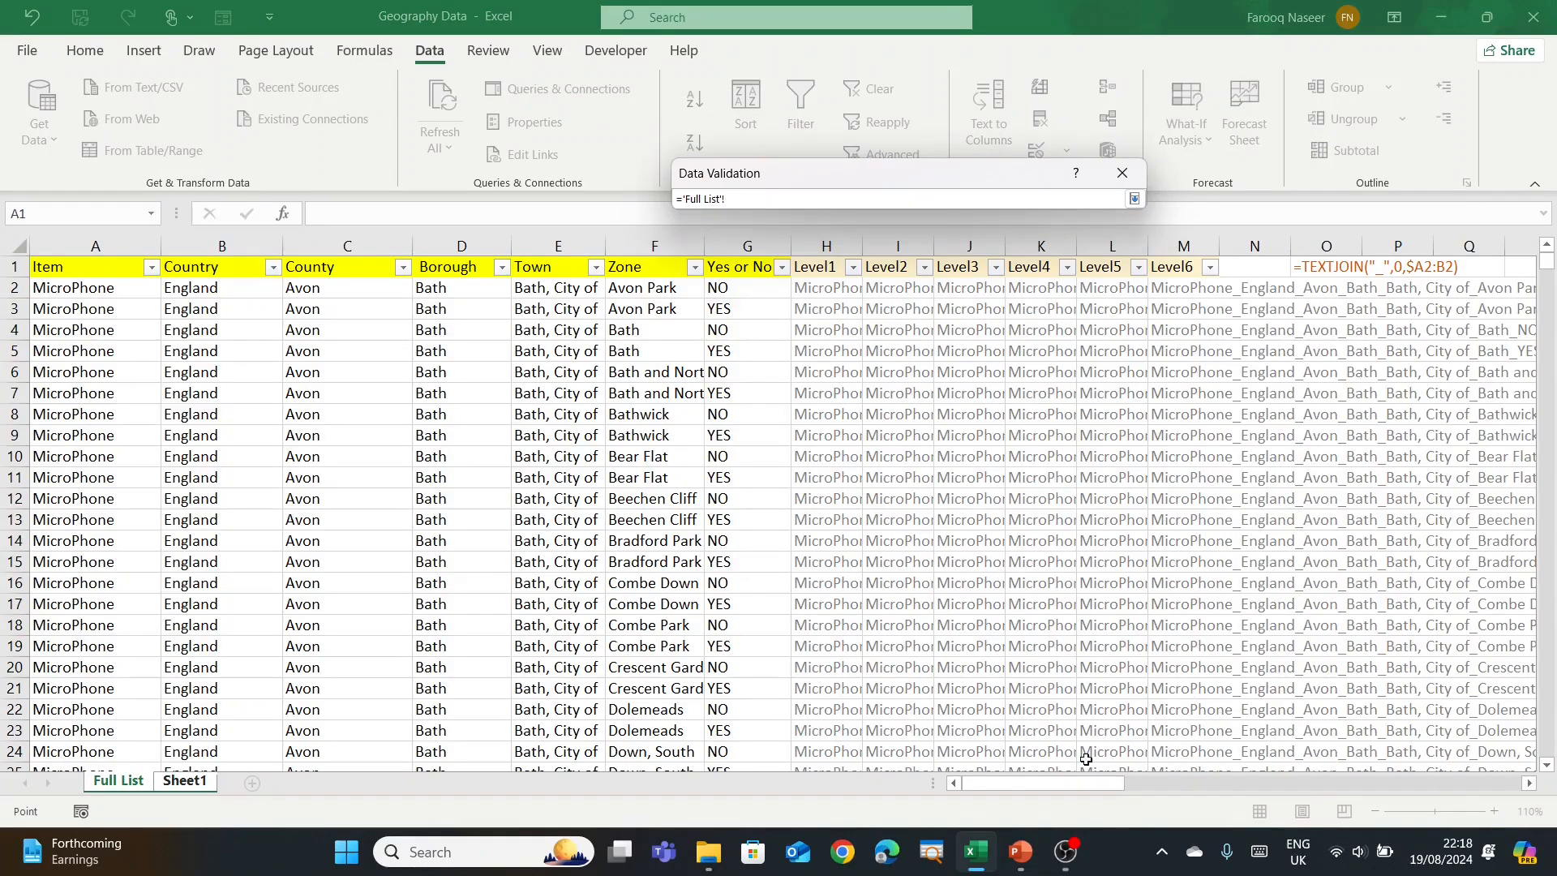
pyautogui.moveTo(1028, 783); pyautogui.dragTo(1160, 785)
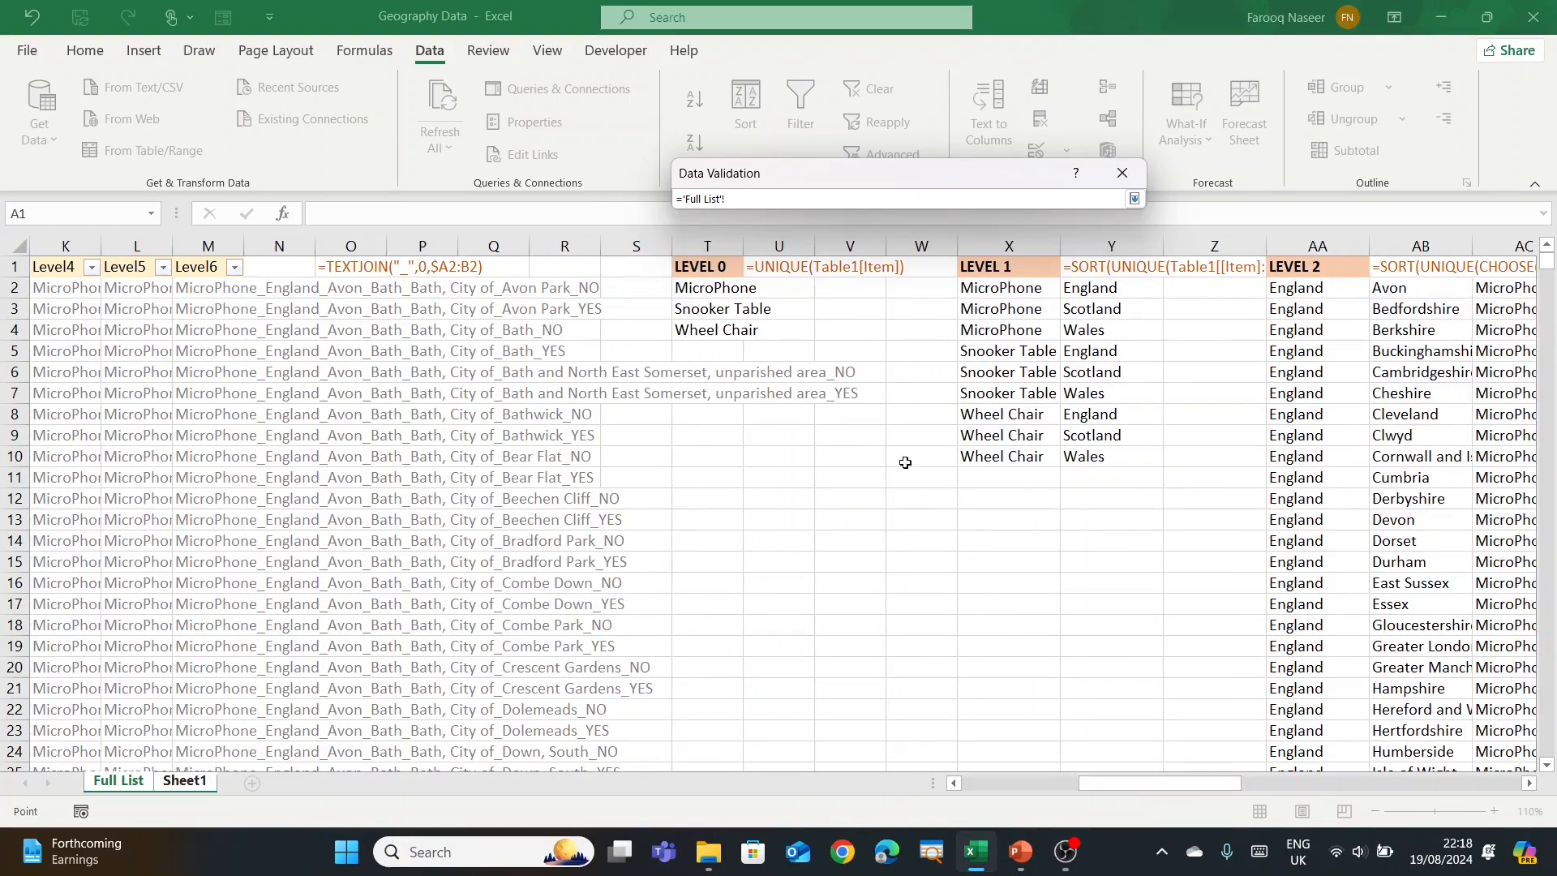
pyautogui.click(712, 290)
pyautogui.write('#')
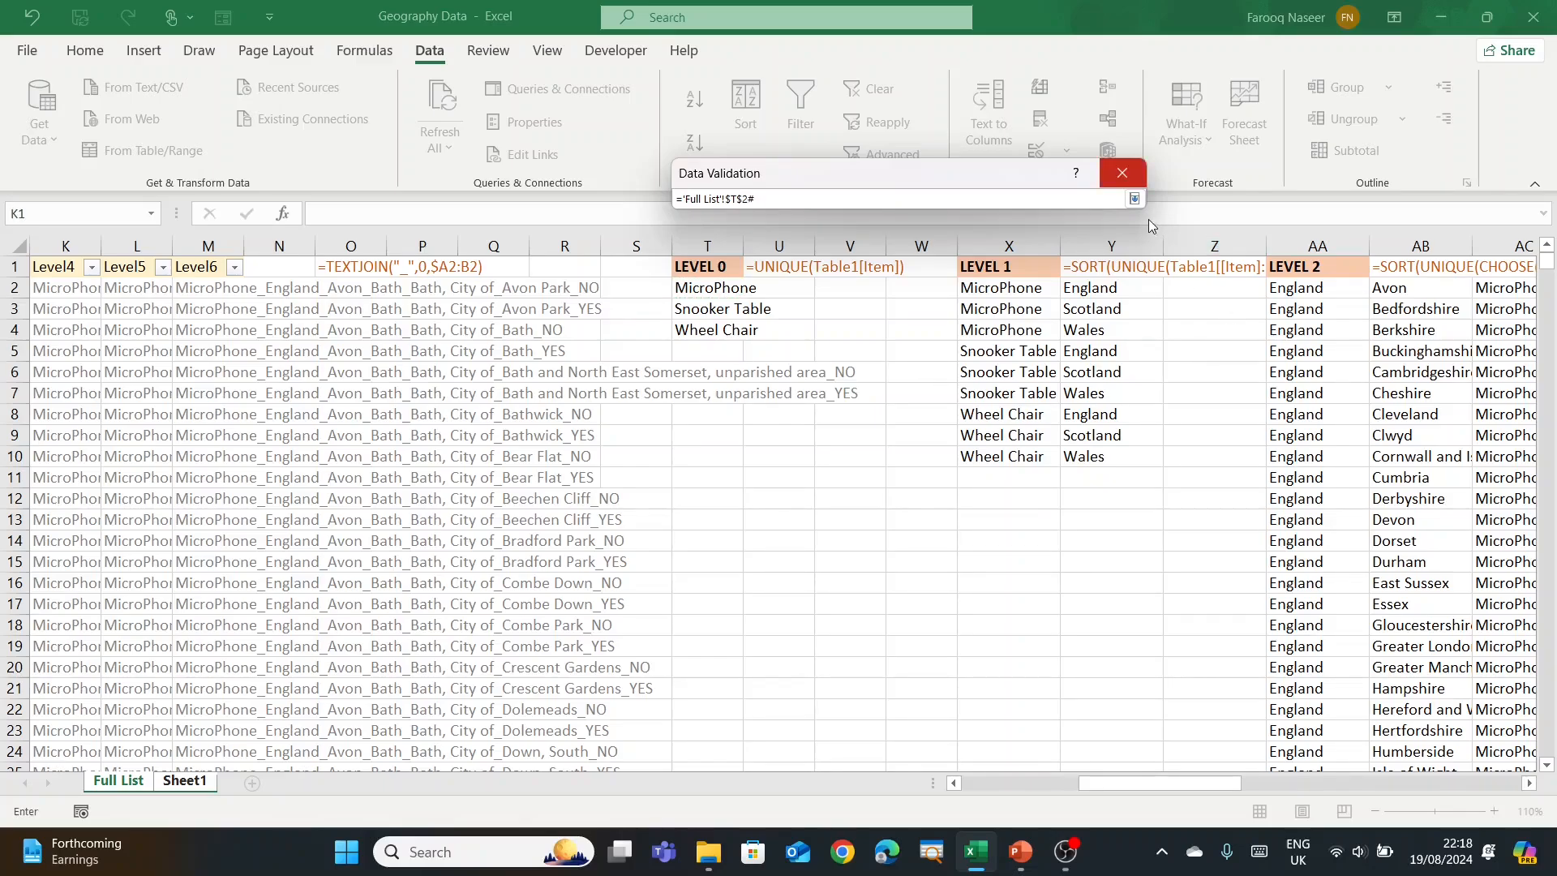
pyautogui.click(1133, 198)
pyautogui.click(969, 484)
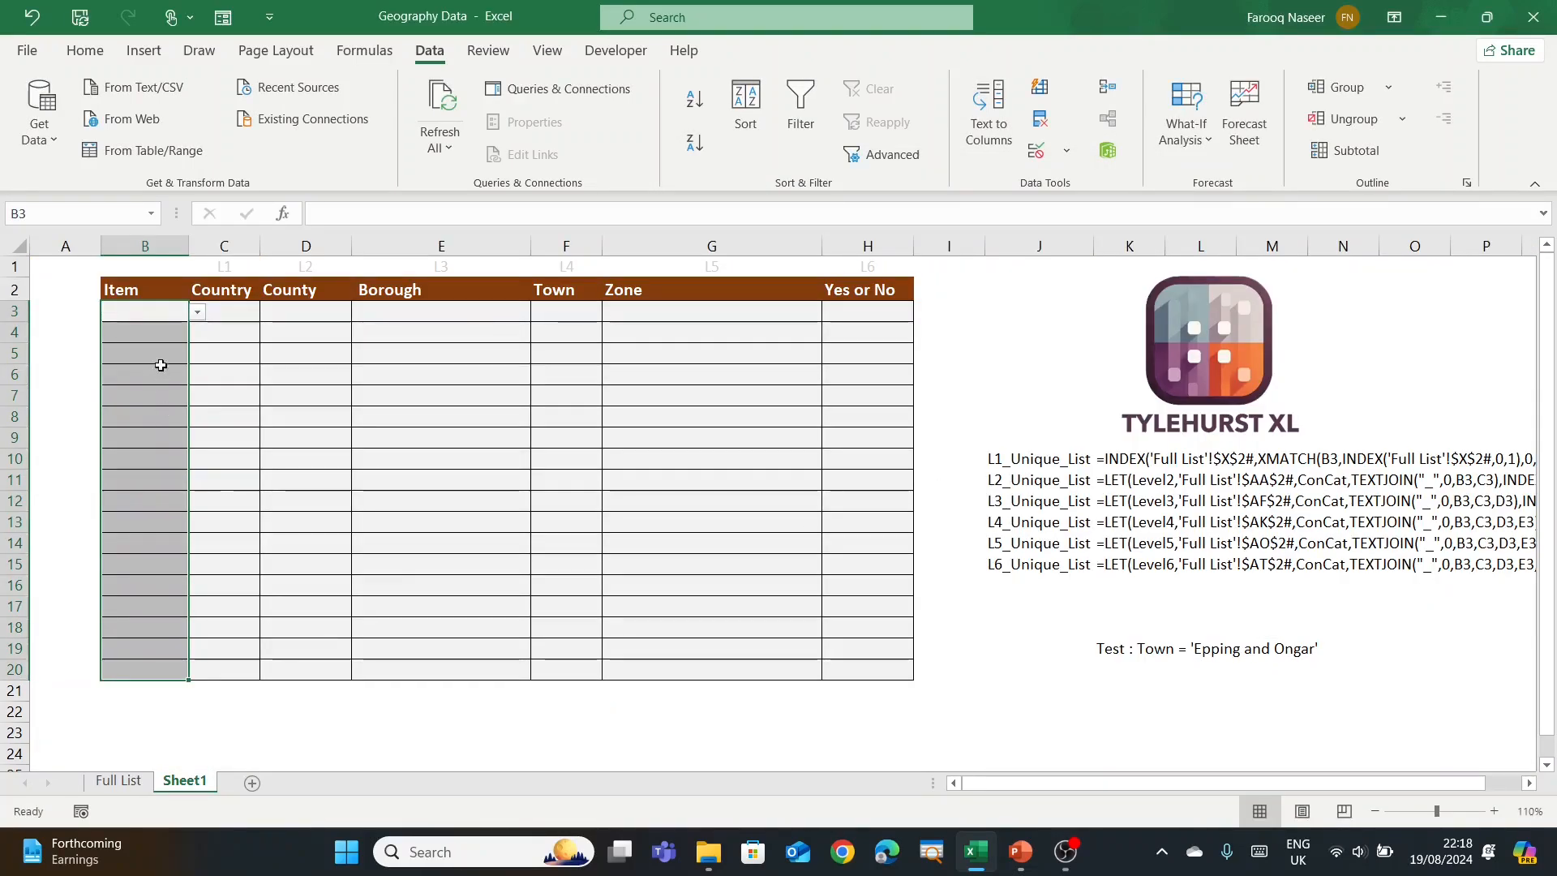
# Step: Confirm the Item dropdown shows the three items, select C3:C20, and return to Full List
pyautogui.click(199, 315)
pyautogui.click(245, 315)
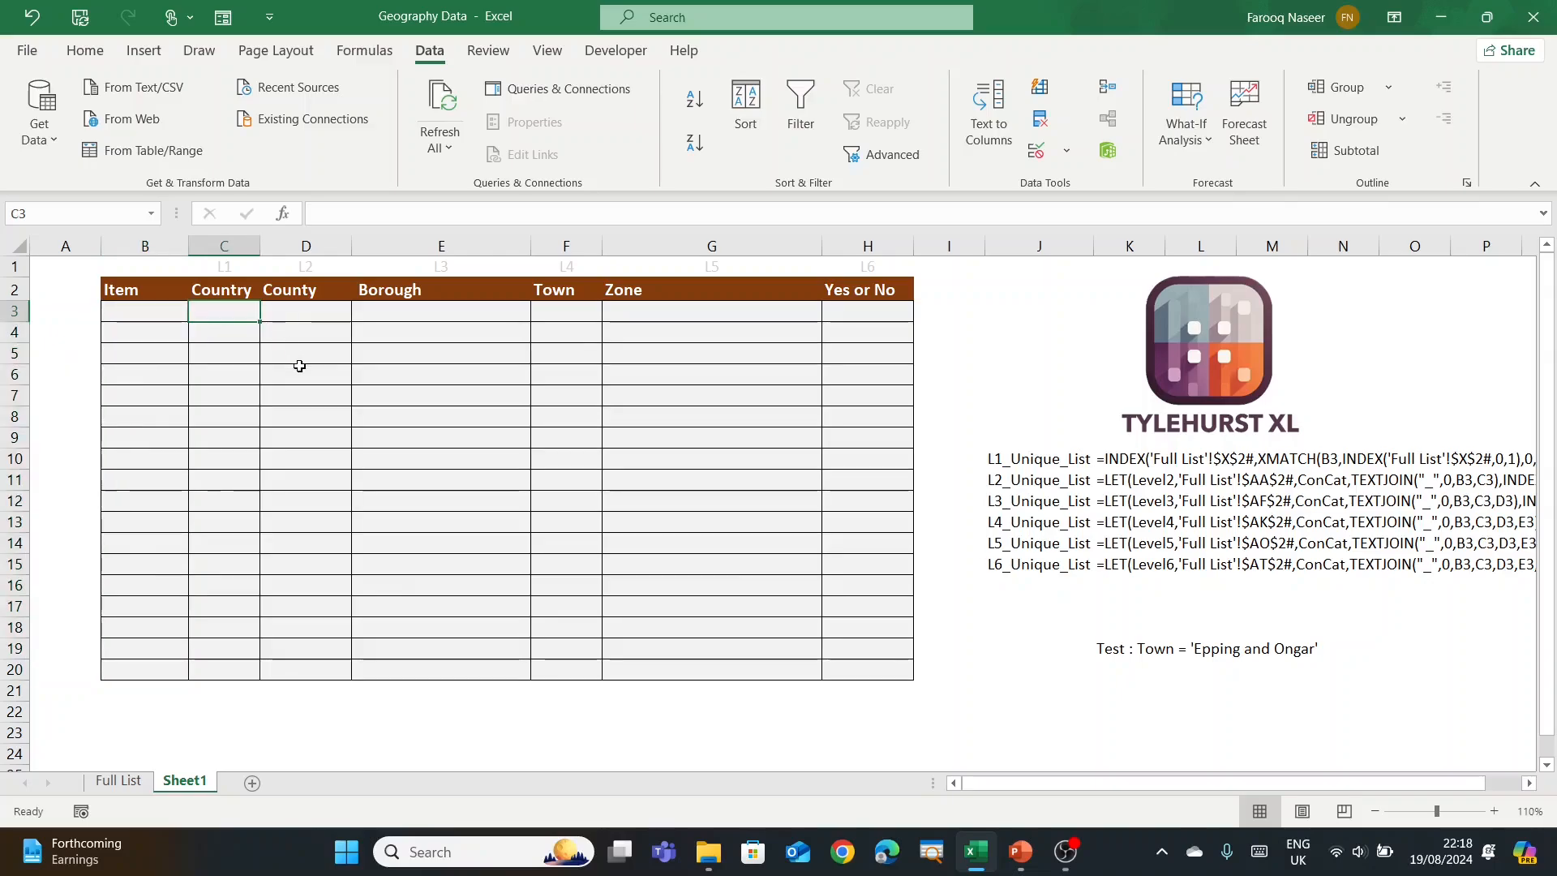
pyautogui.moveTo(217, 313); pyautogui.dragTo(255, 666)
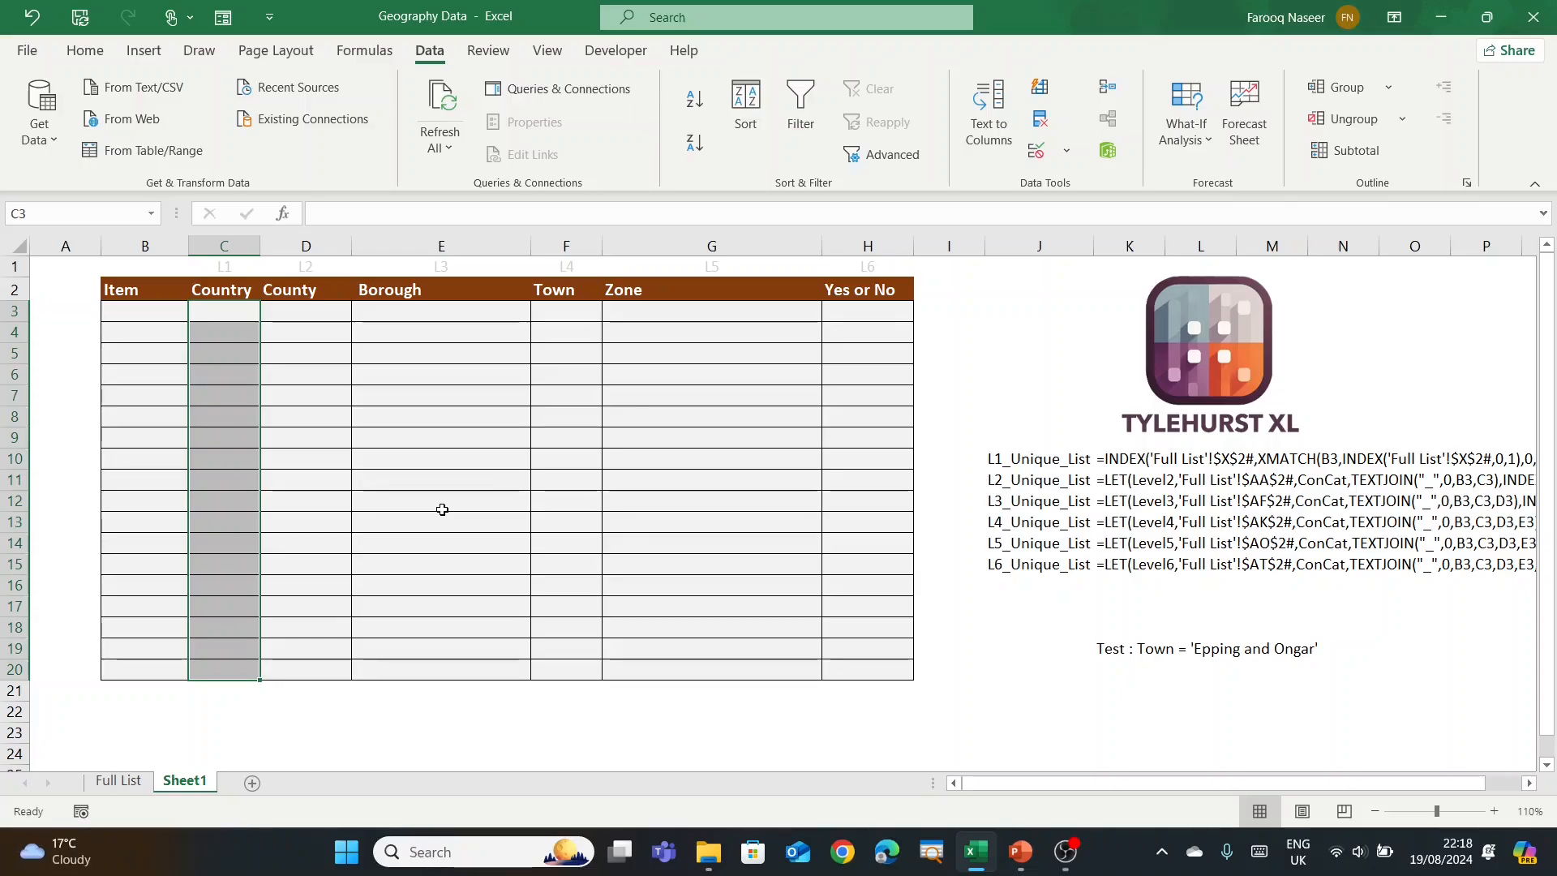
pyautogui.click(105, 783)
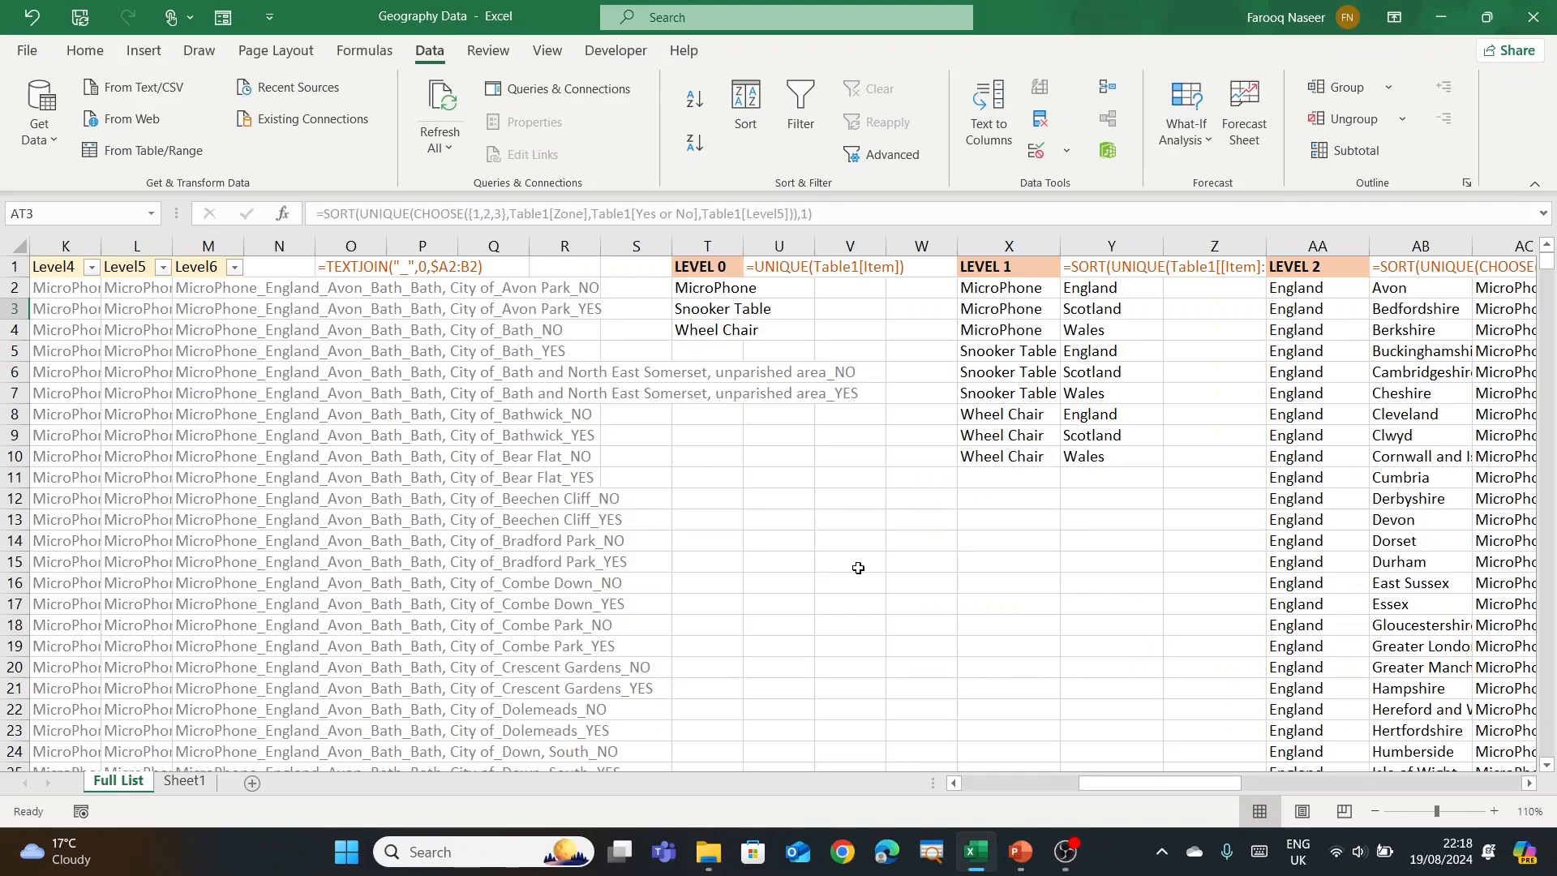
# Step: Enter =XMATCH(T3,X2:X10,0,1) to find Snooker Table's first position in the LEVEL 1 items
pyautogui.click(784, 521)
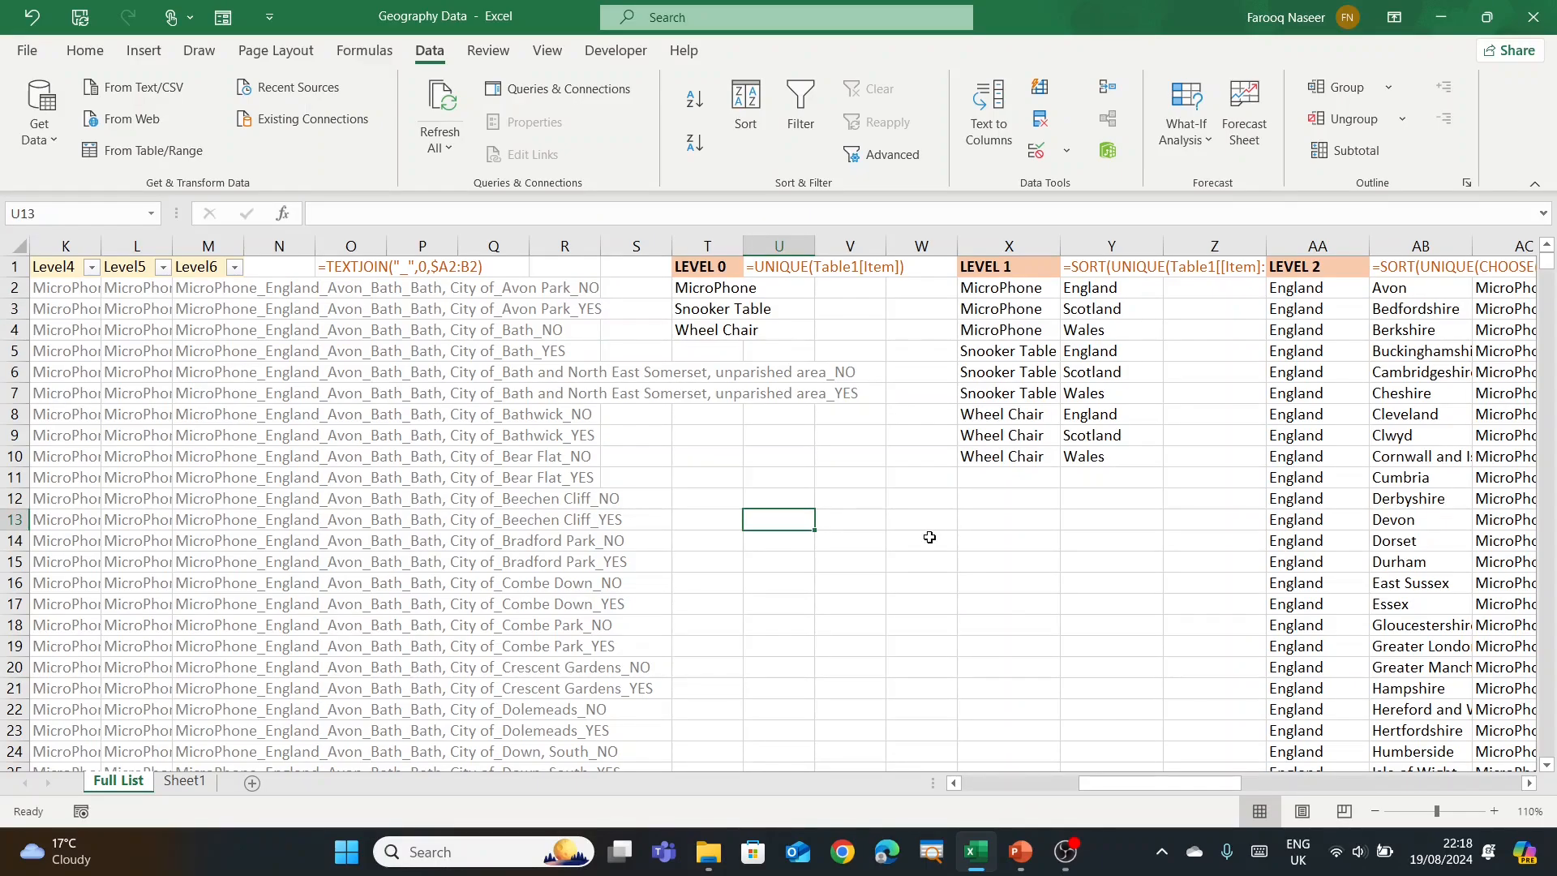
pyautogui.write('=xm')
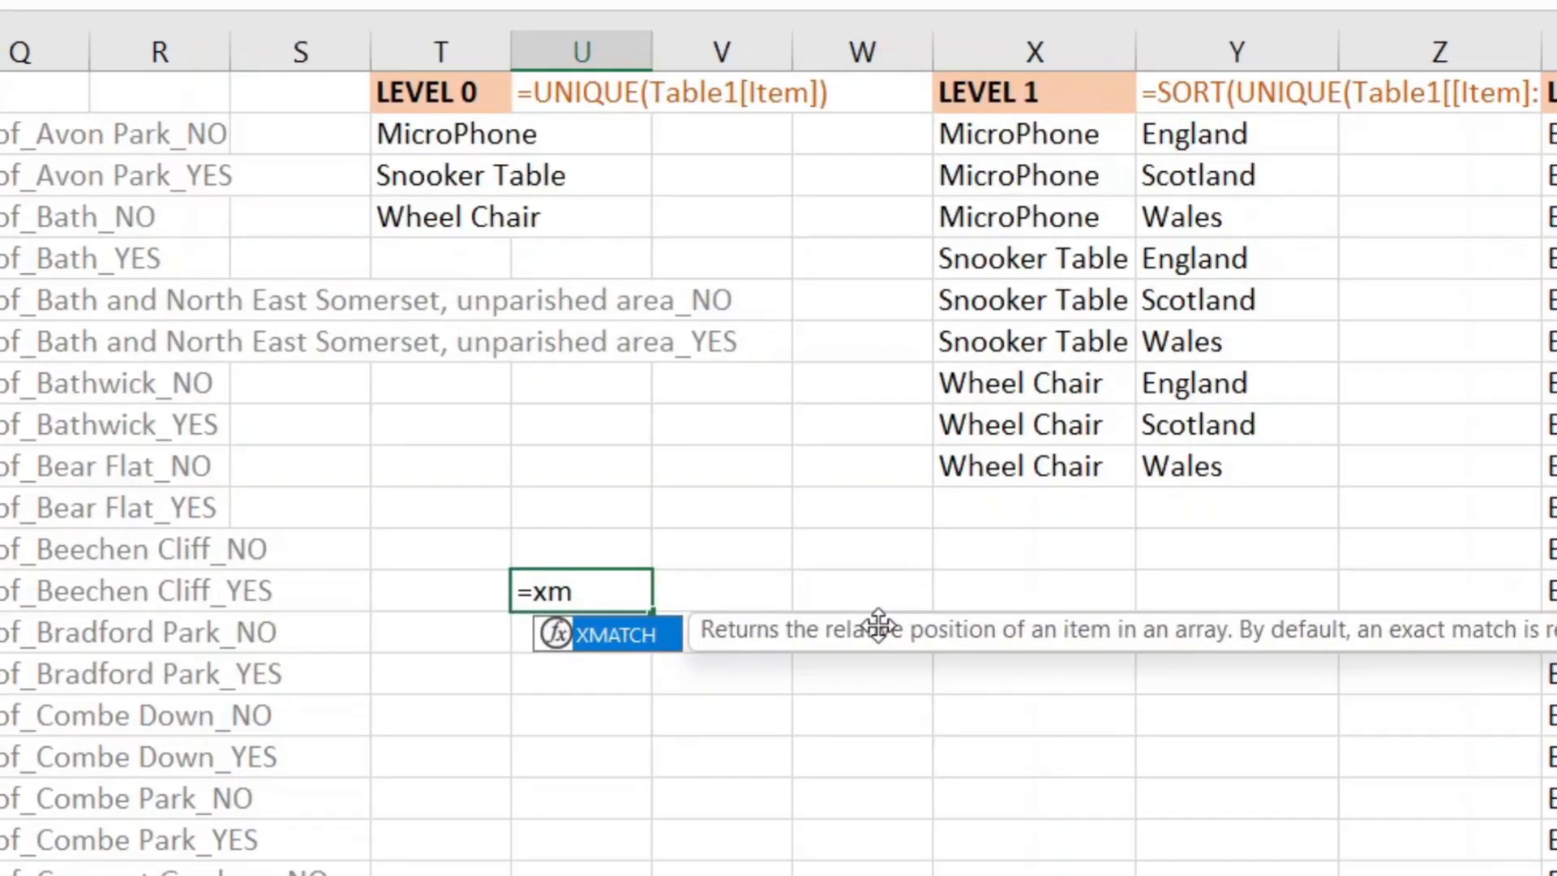
pyautogui.press('Tab')
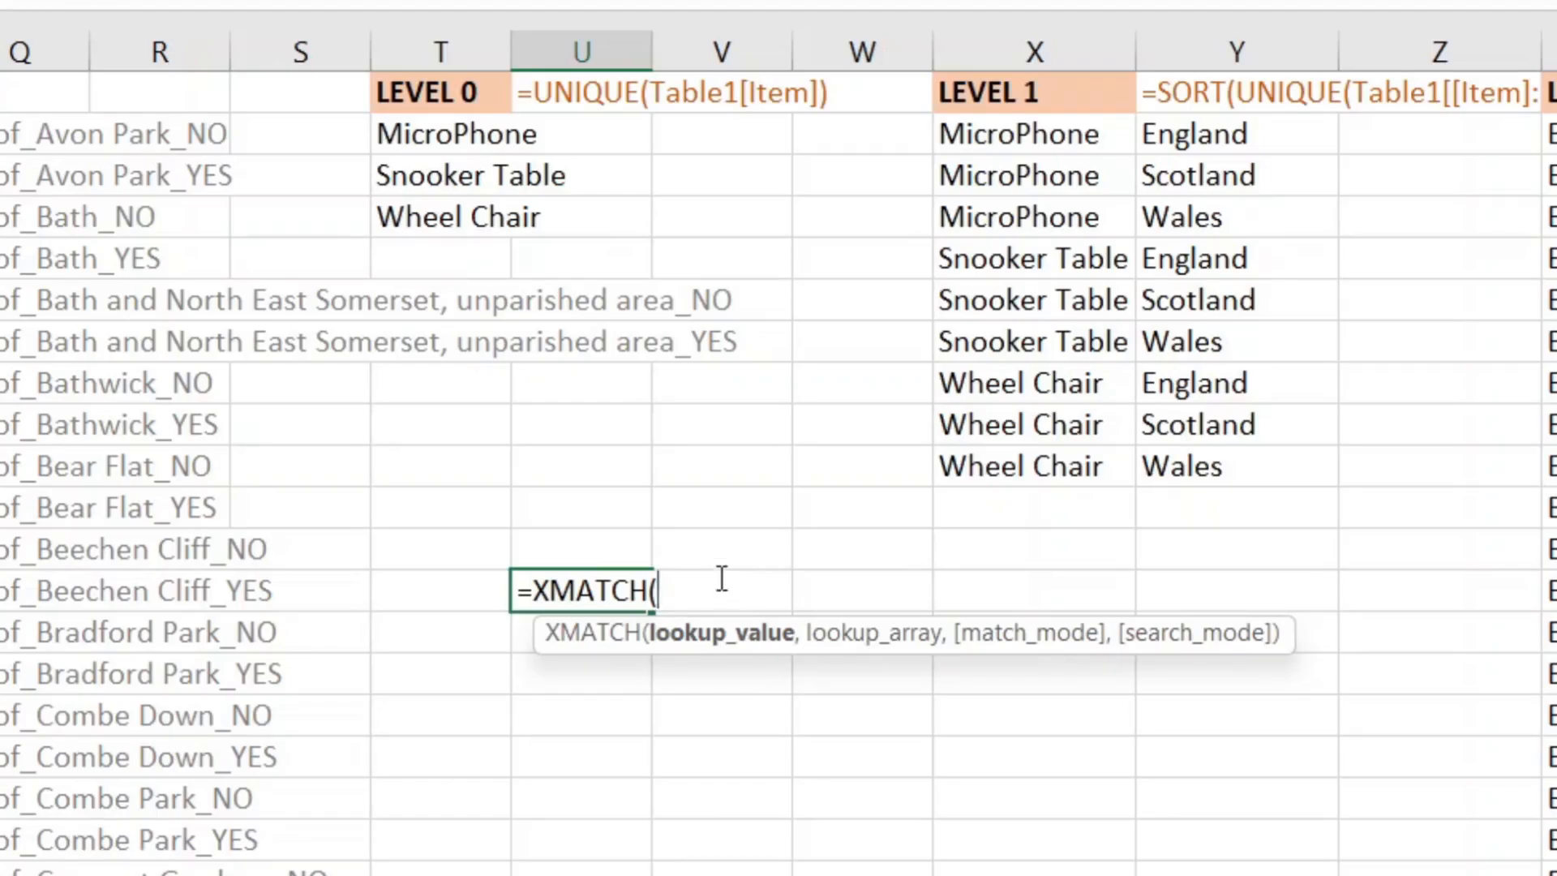
pyautogui.click(455, 173)
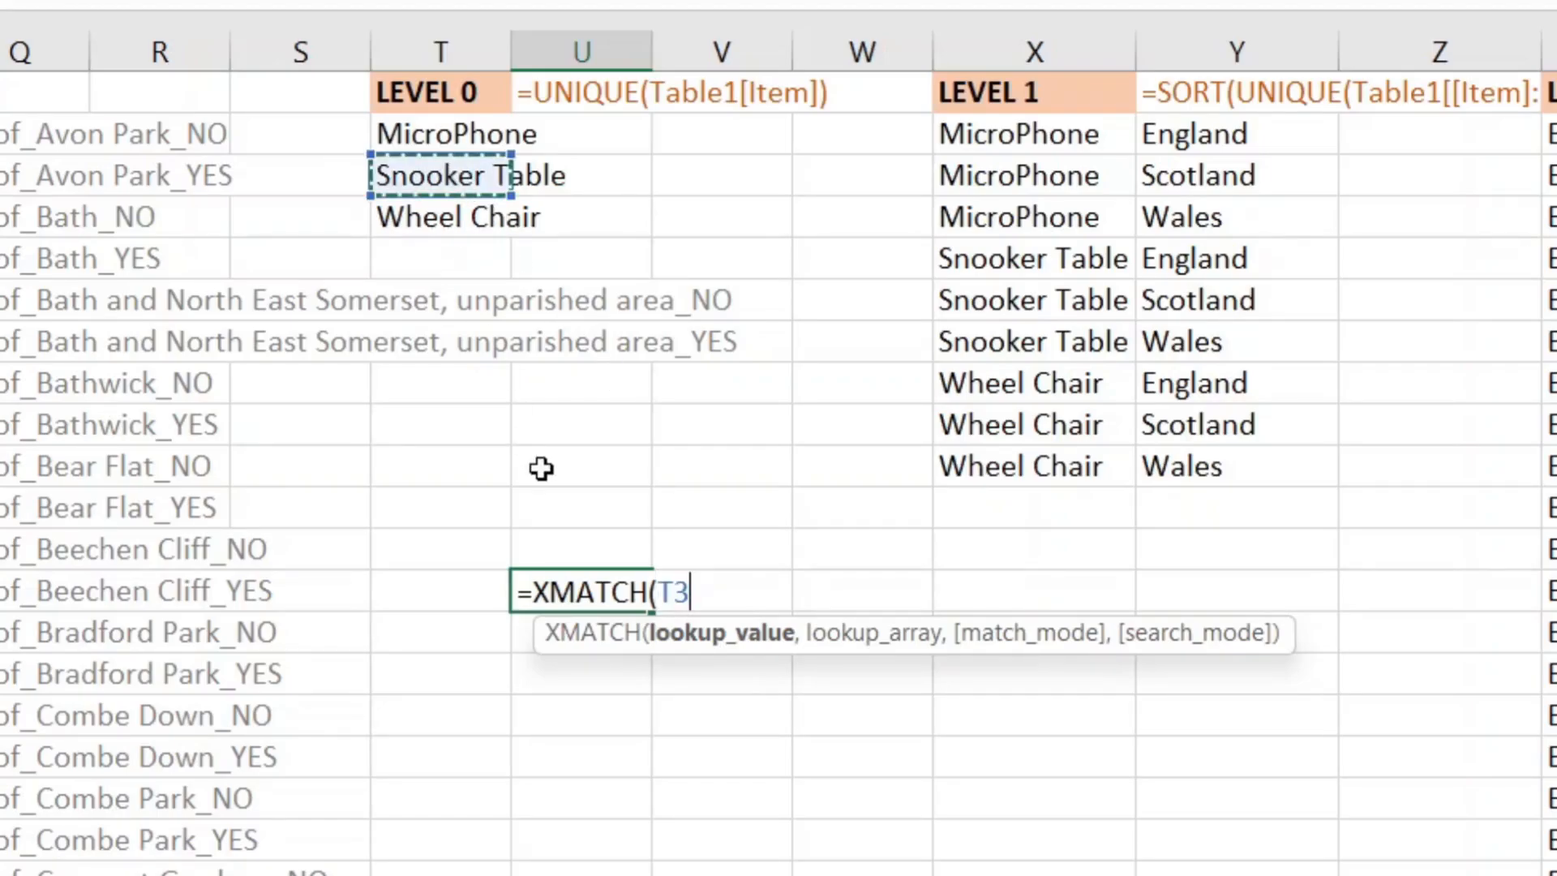
pyautogui.write(',')
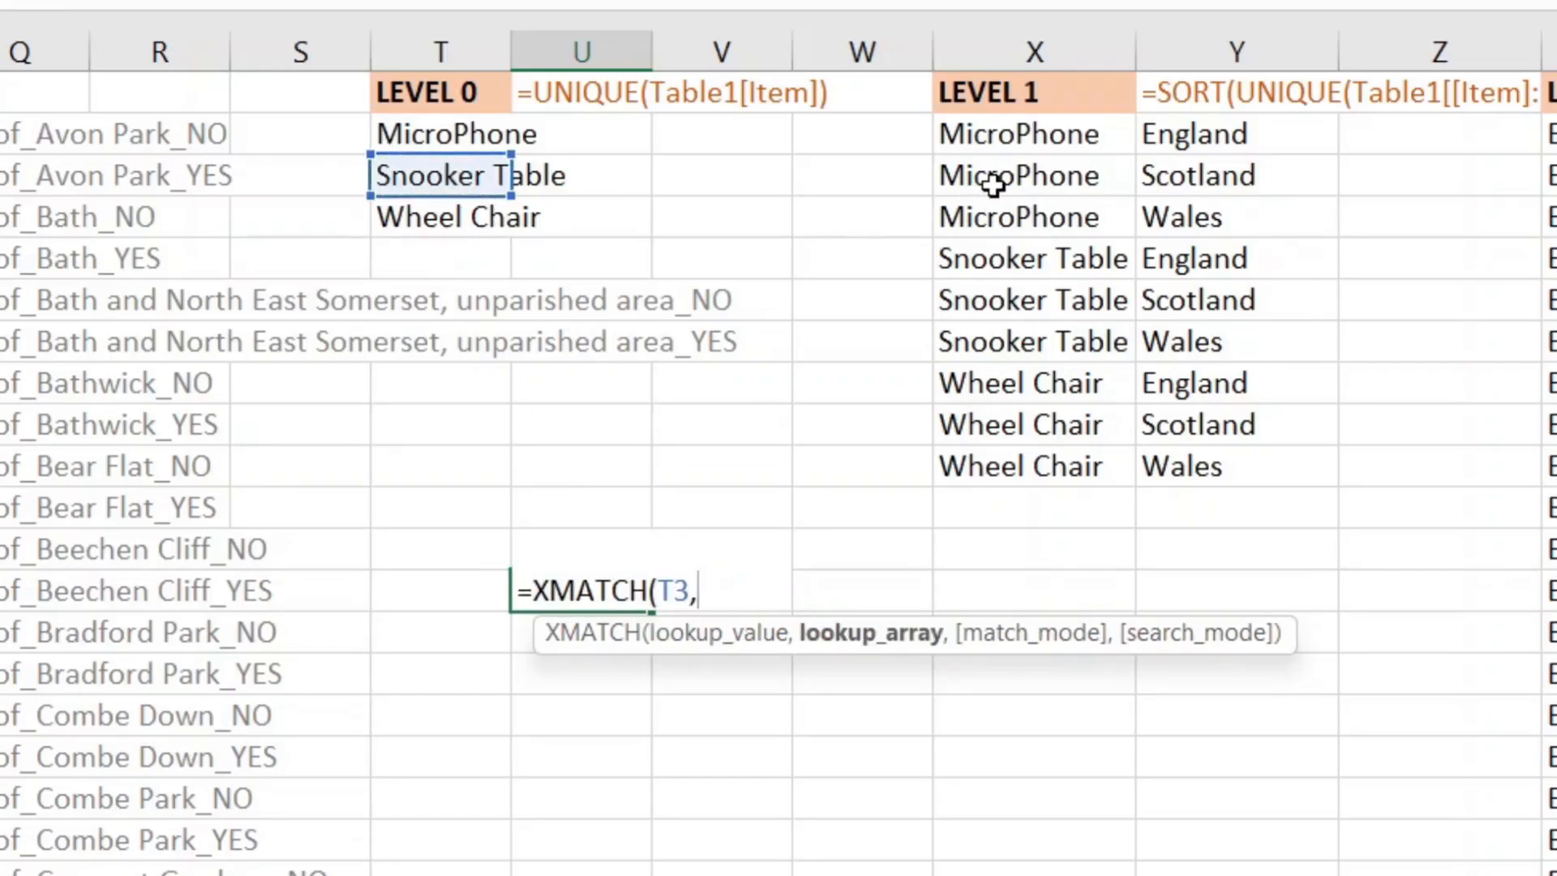
pyautogui.moveTo(995, 140); pyautogui.dragTo(1010, 456)
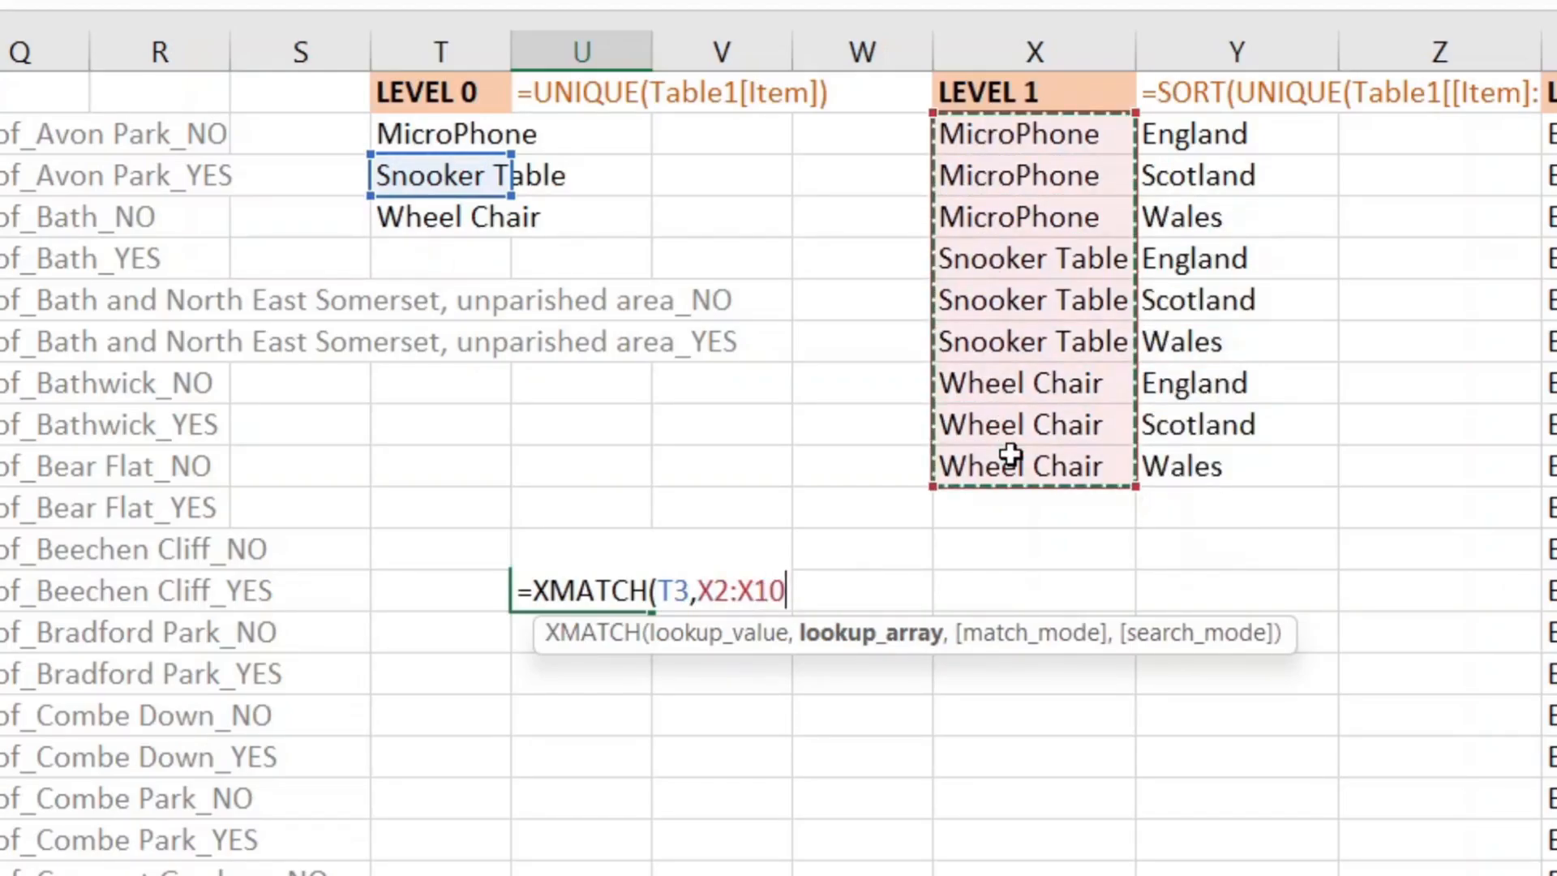
pyautogui.write(',0,')
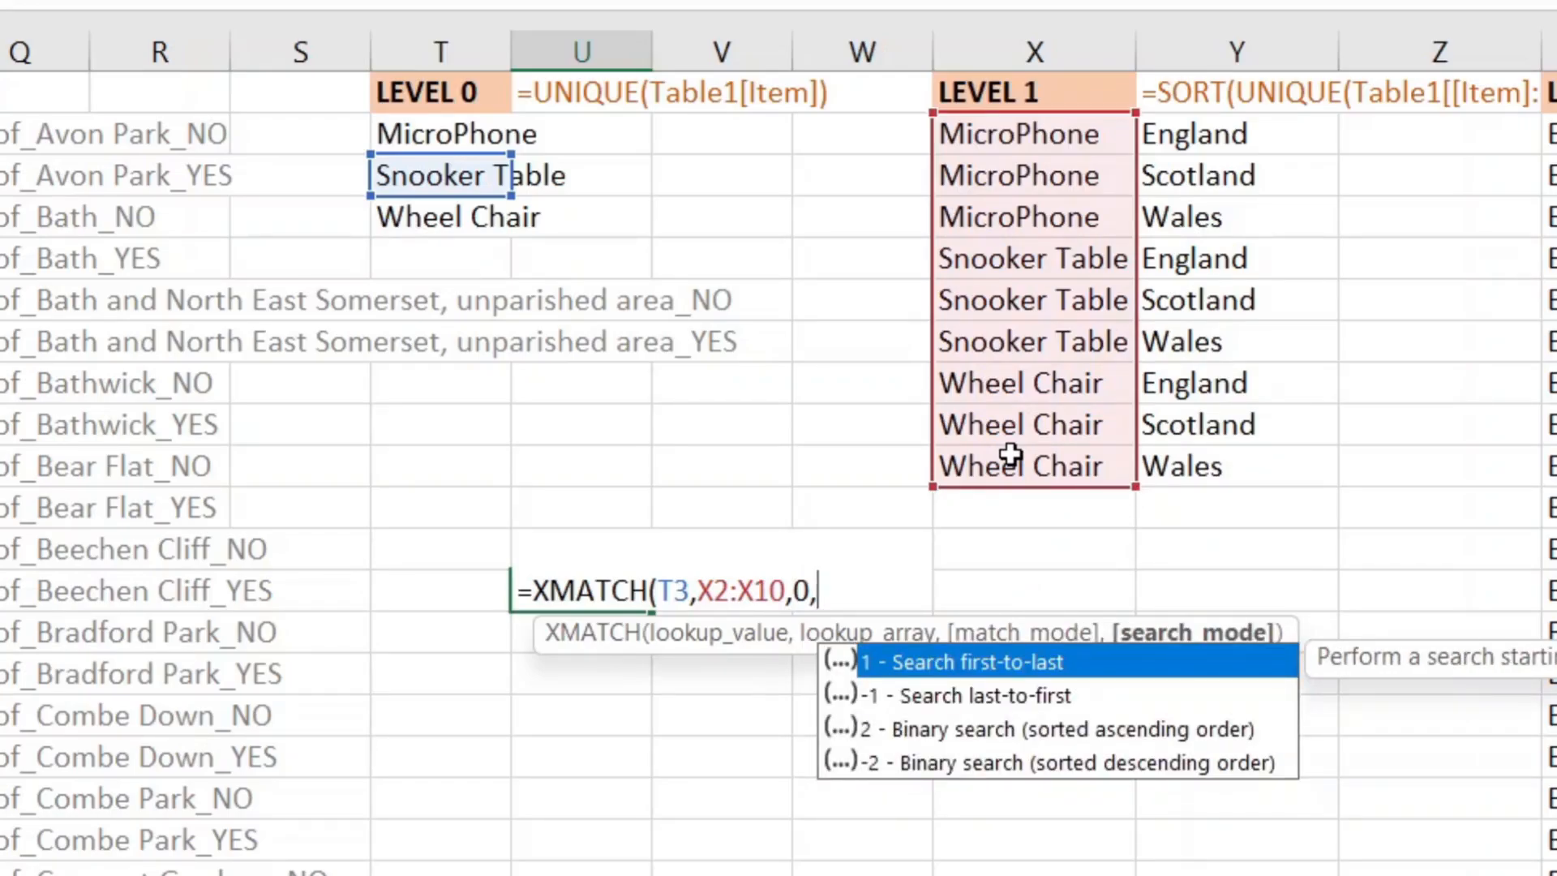
pyautogui.write('1)')
pyautogui.press('Return')
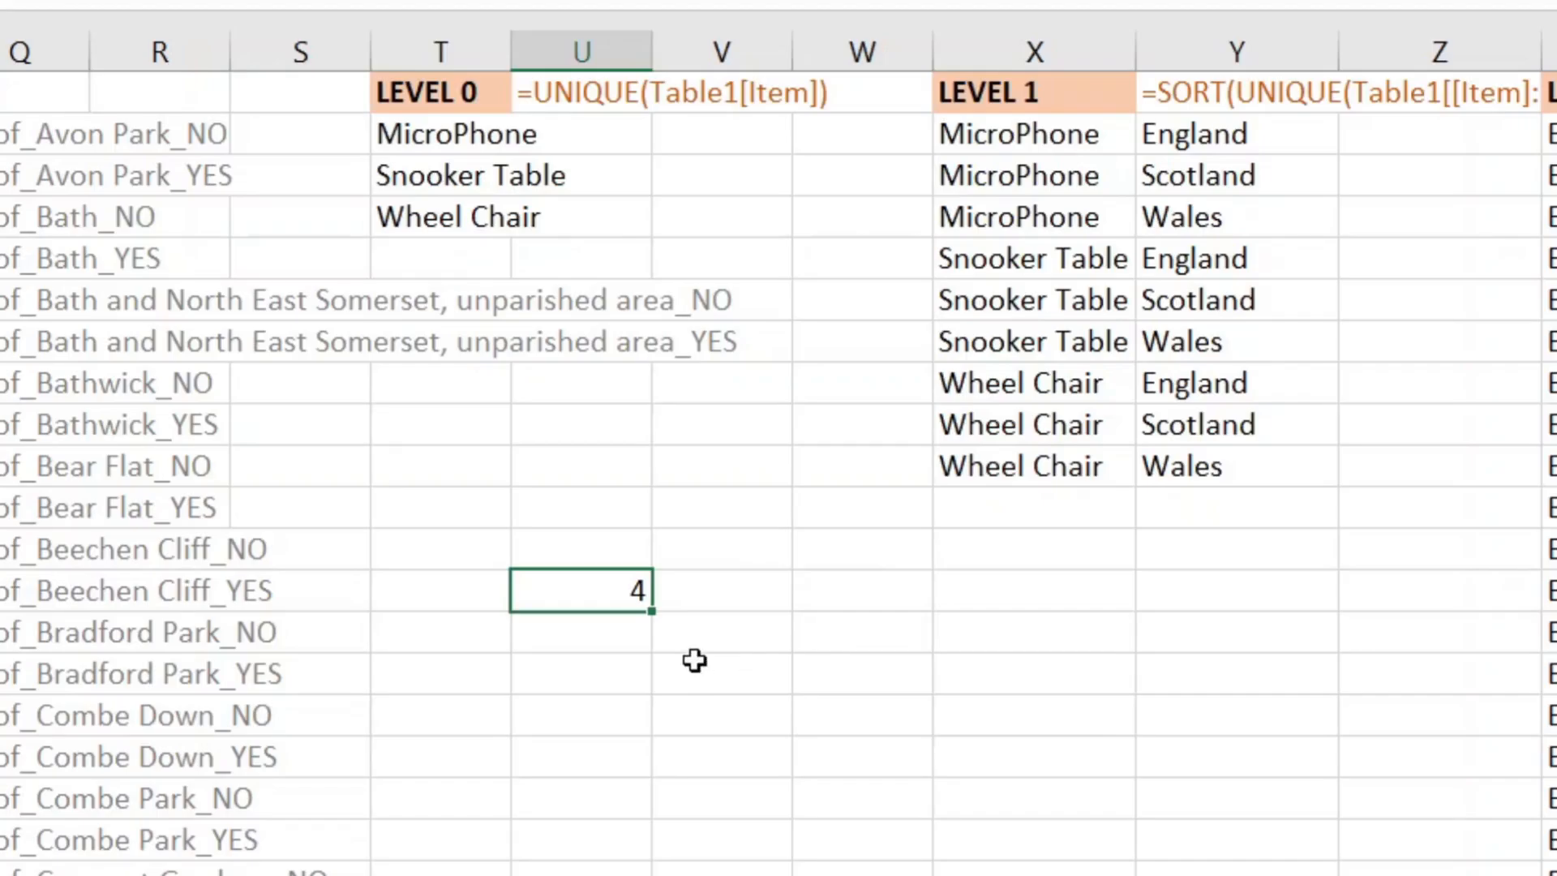
# Step: Change the search mode to -1 so it returns the last position, 6, and verify in column X
pyautogui.doubleClick(620, 608)
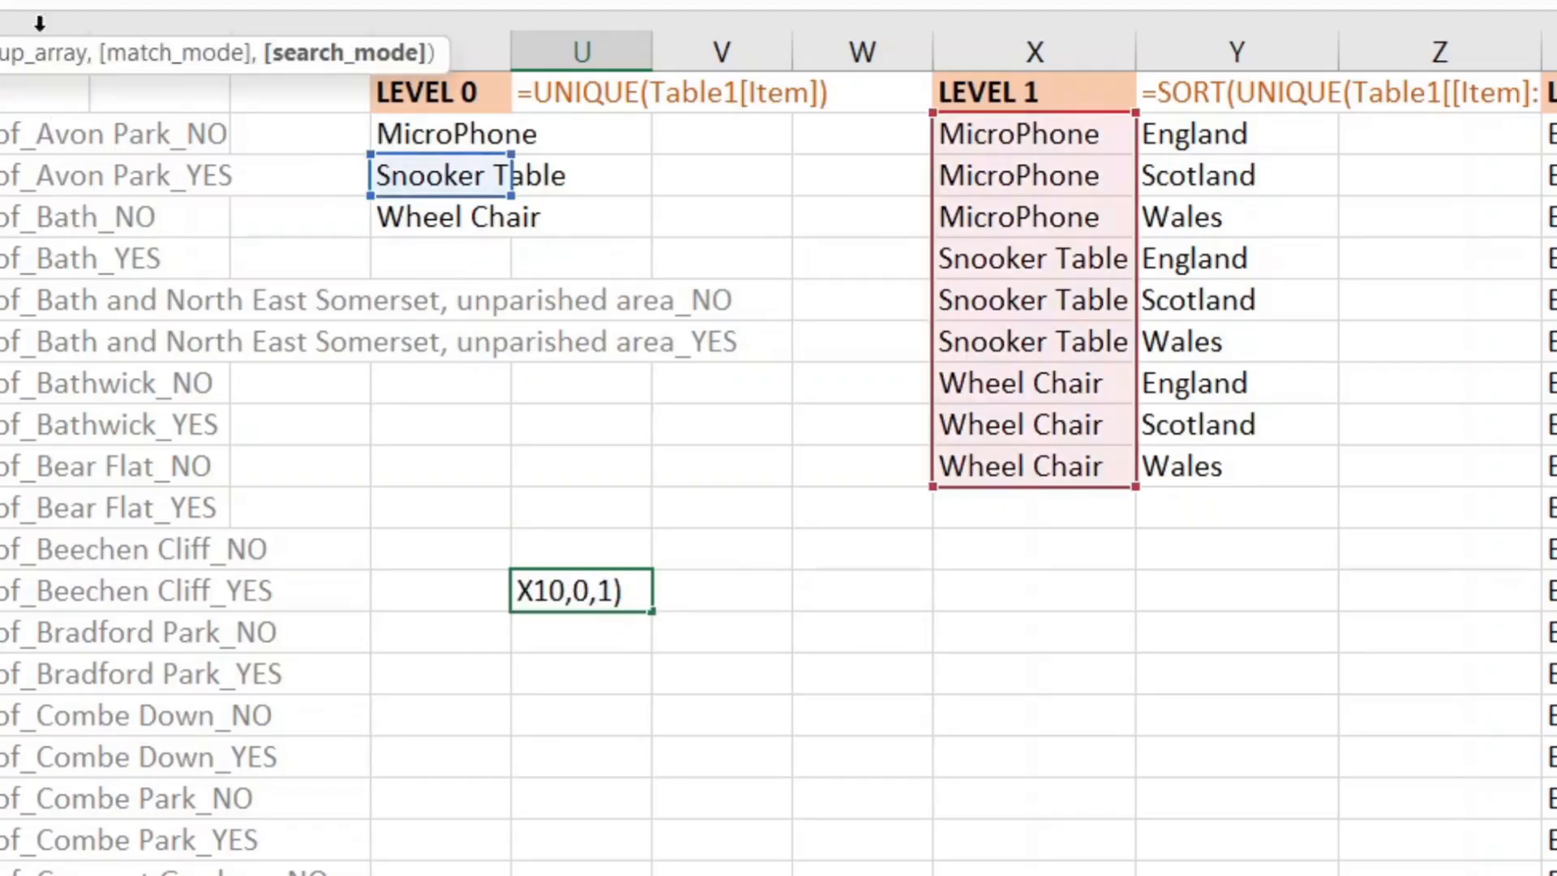
pyautogui.write('-')
pyautogui.press('Return')
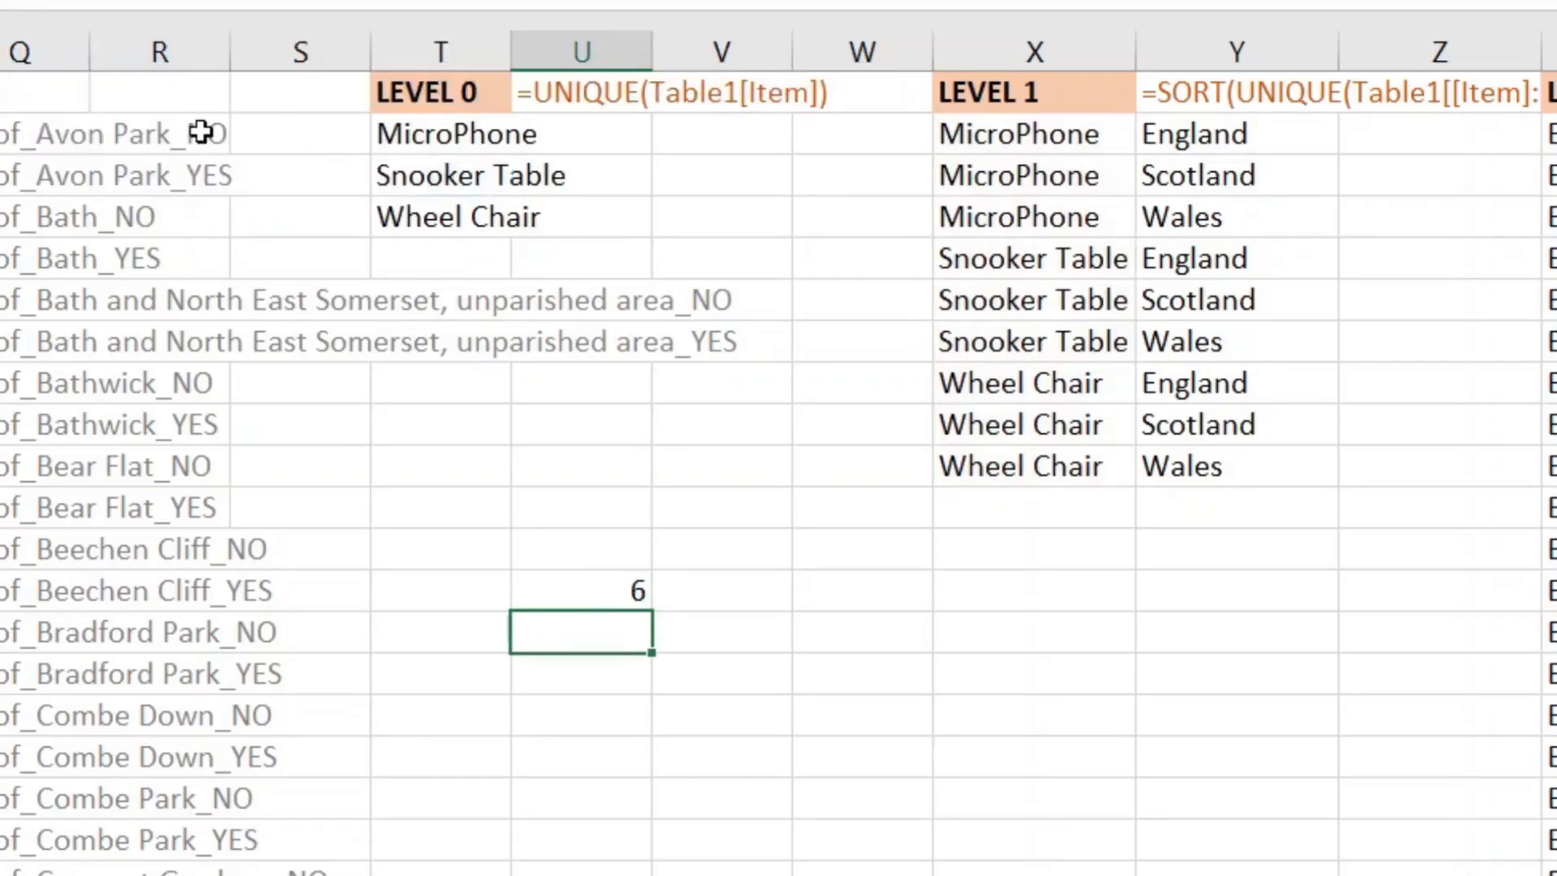
pyautogui.press('Up')
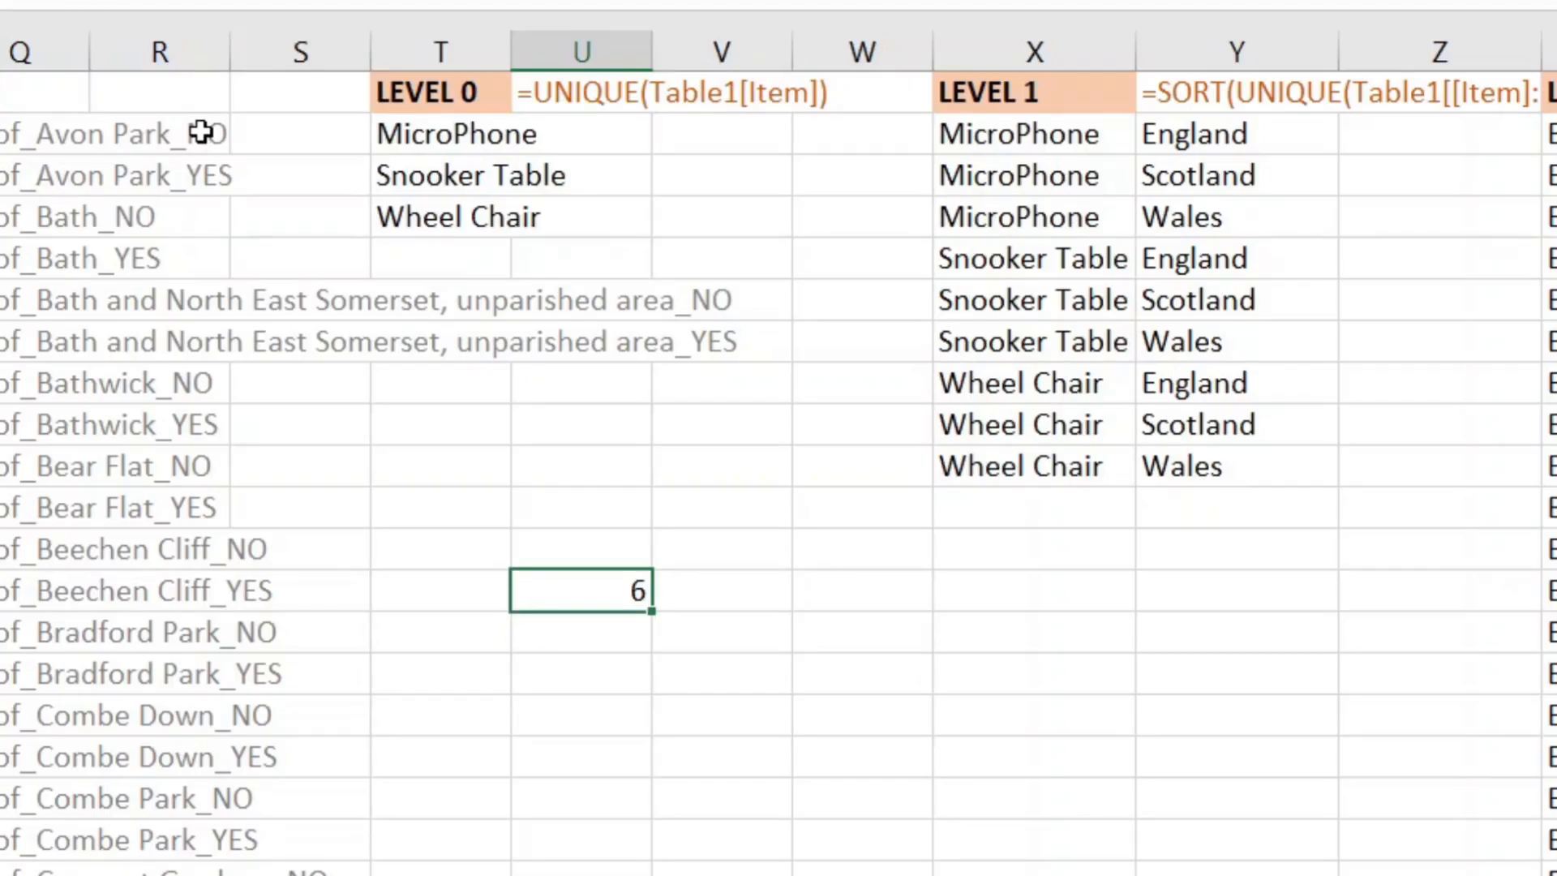
pyautogui.moveTo(1060, 131); pyautogui.dragTo(1055, 327)
pyautogui.click(660, 669)
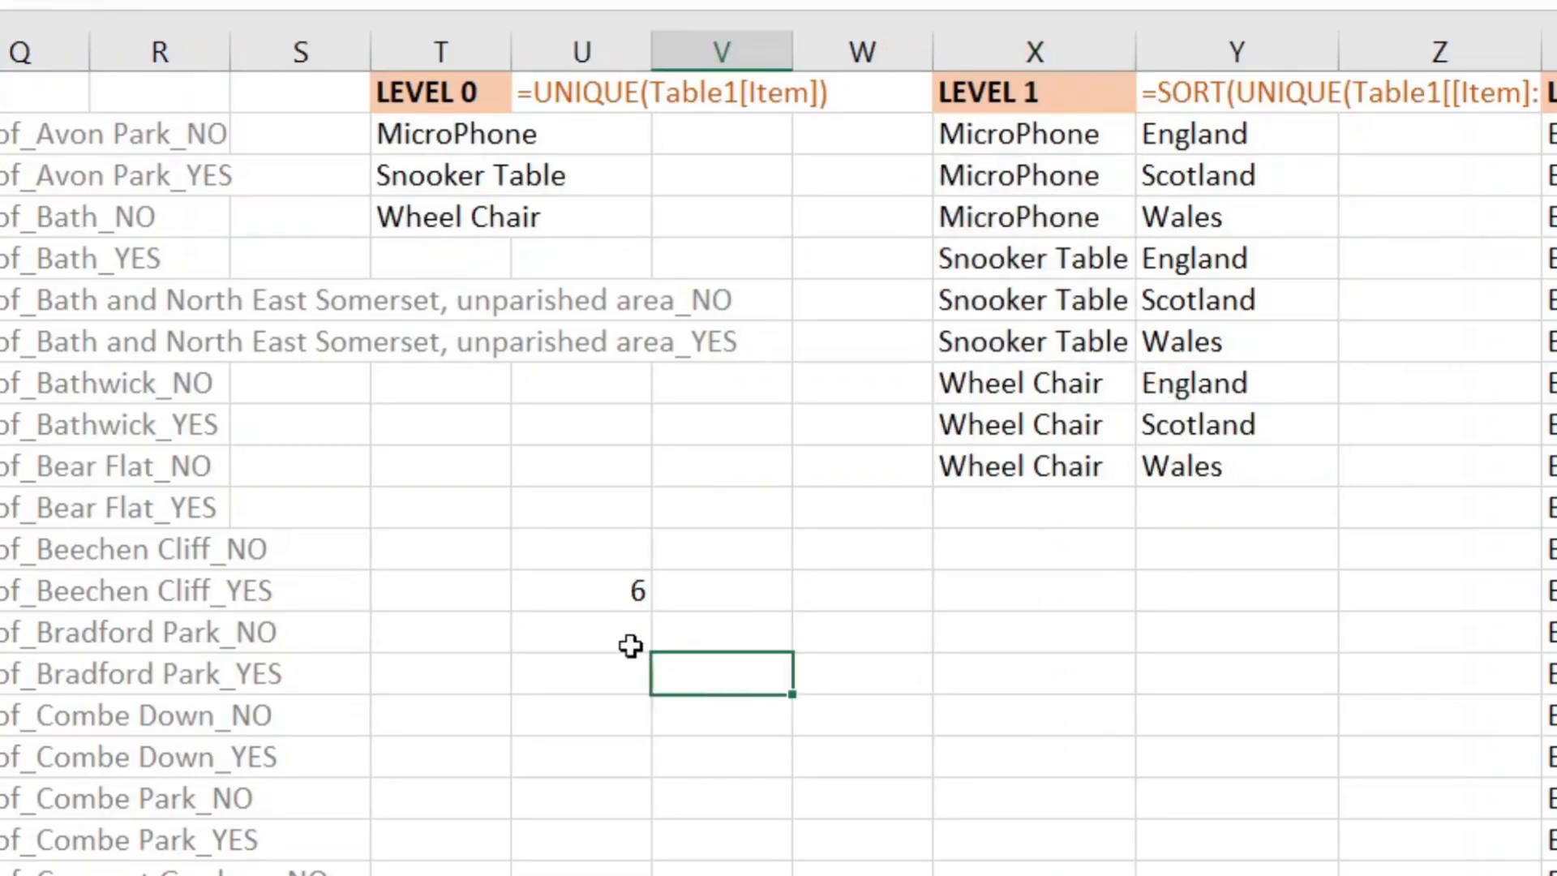
# Step: Wrap the XMATCH in INDEX(Y2:Y10,...,1) with first-to-last search to return the first Snooker Table country
pyautogui.click(601, 594)
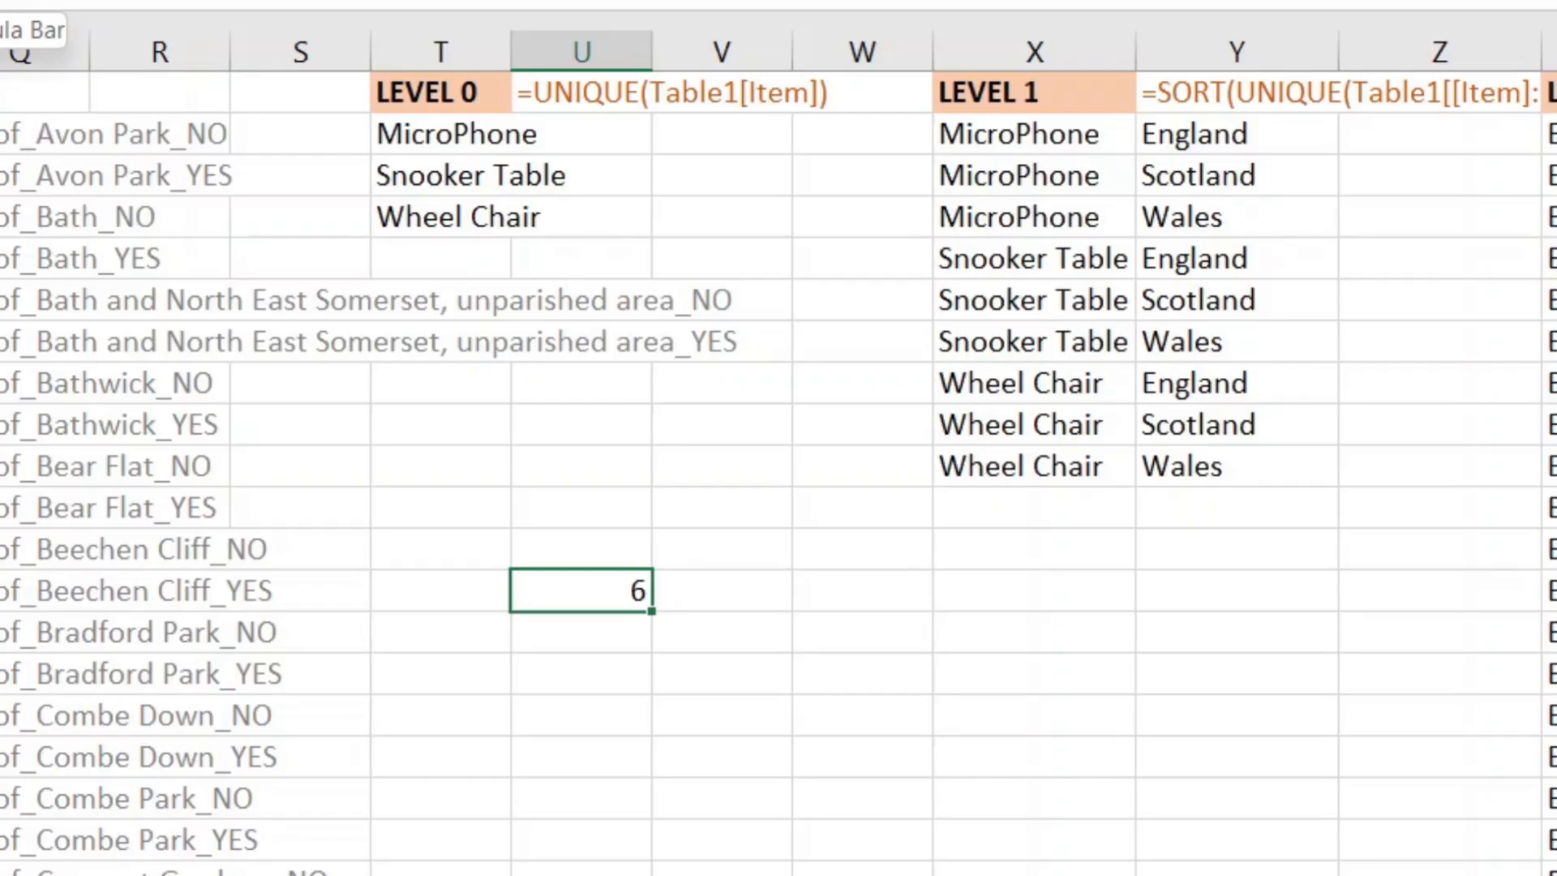
pyautogui.press('F2')
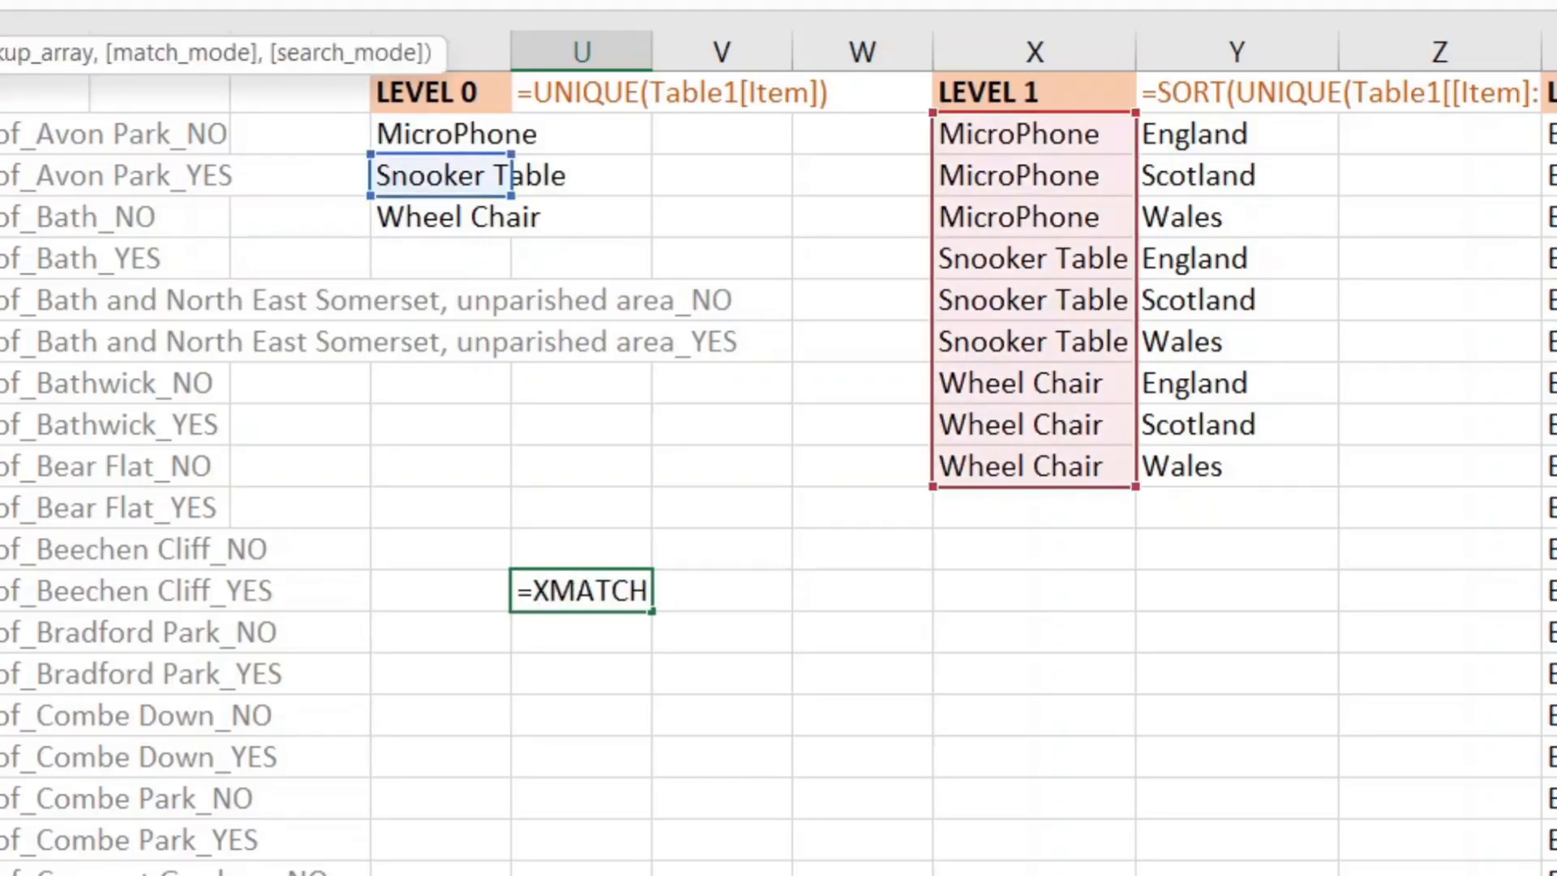
pyautogui.press('Home')
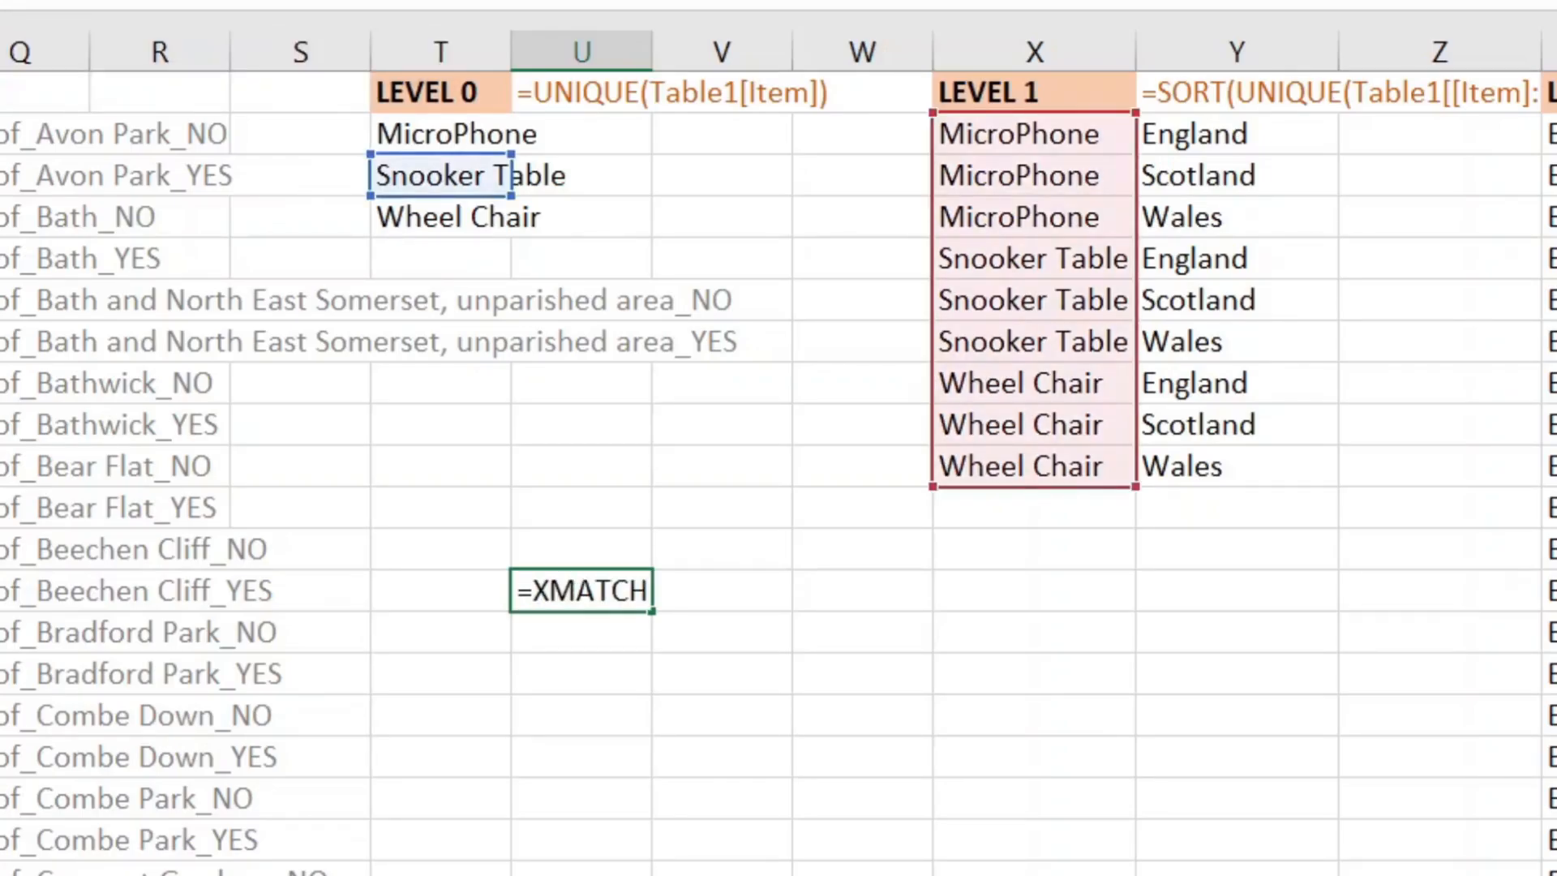
pyautogui.write('ind')
pyautogui.press('Tab')
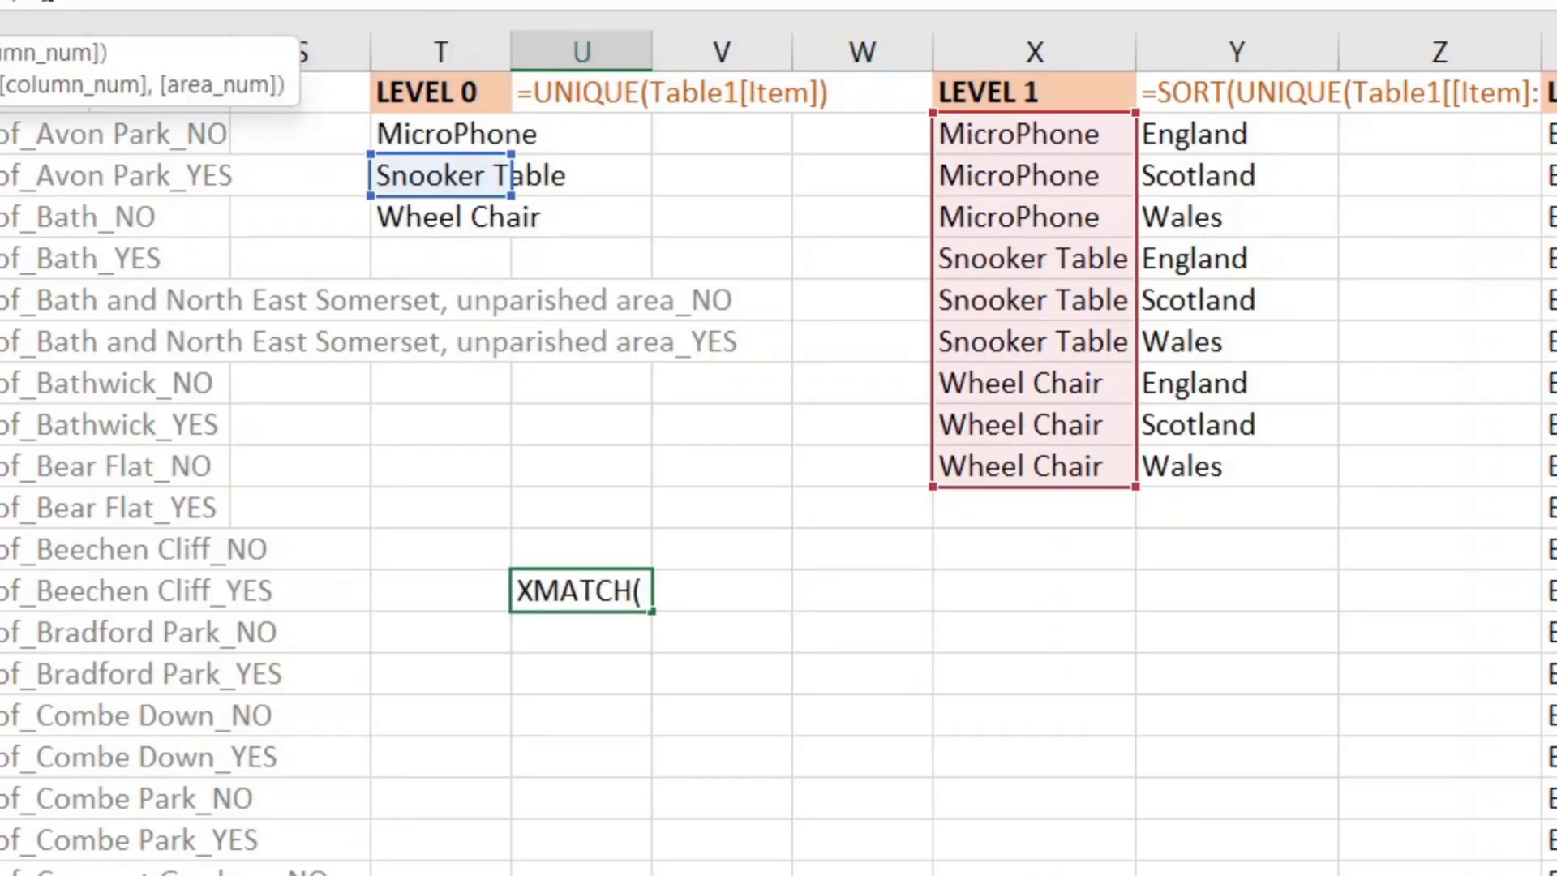
pyautogui.moveTo(1212, 140); pyautogui.dragTo(1189, 466)
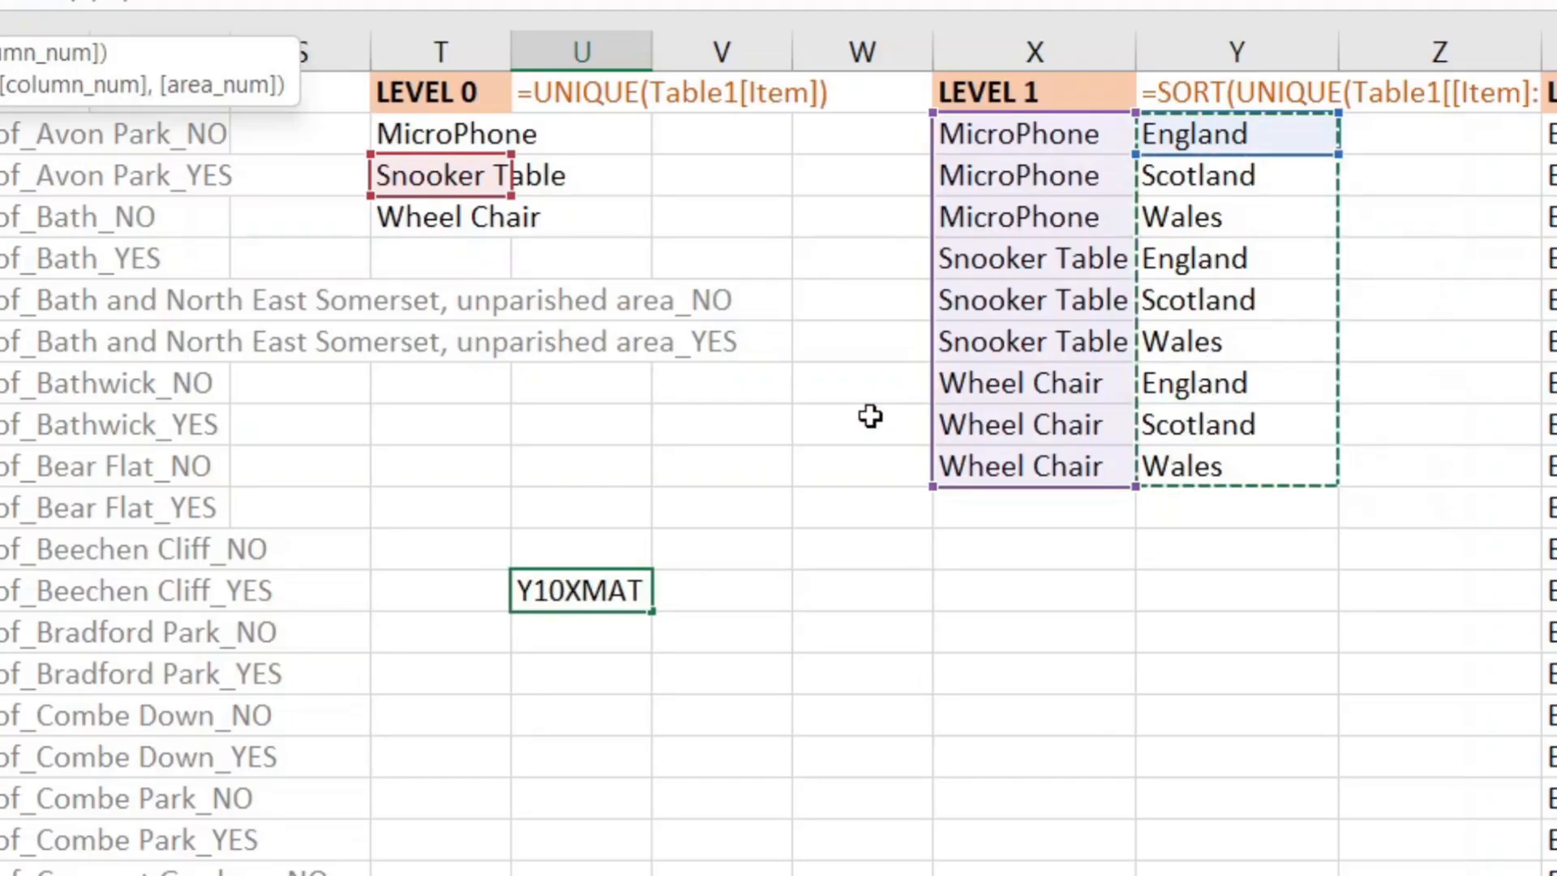
pyautogui.write(',')
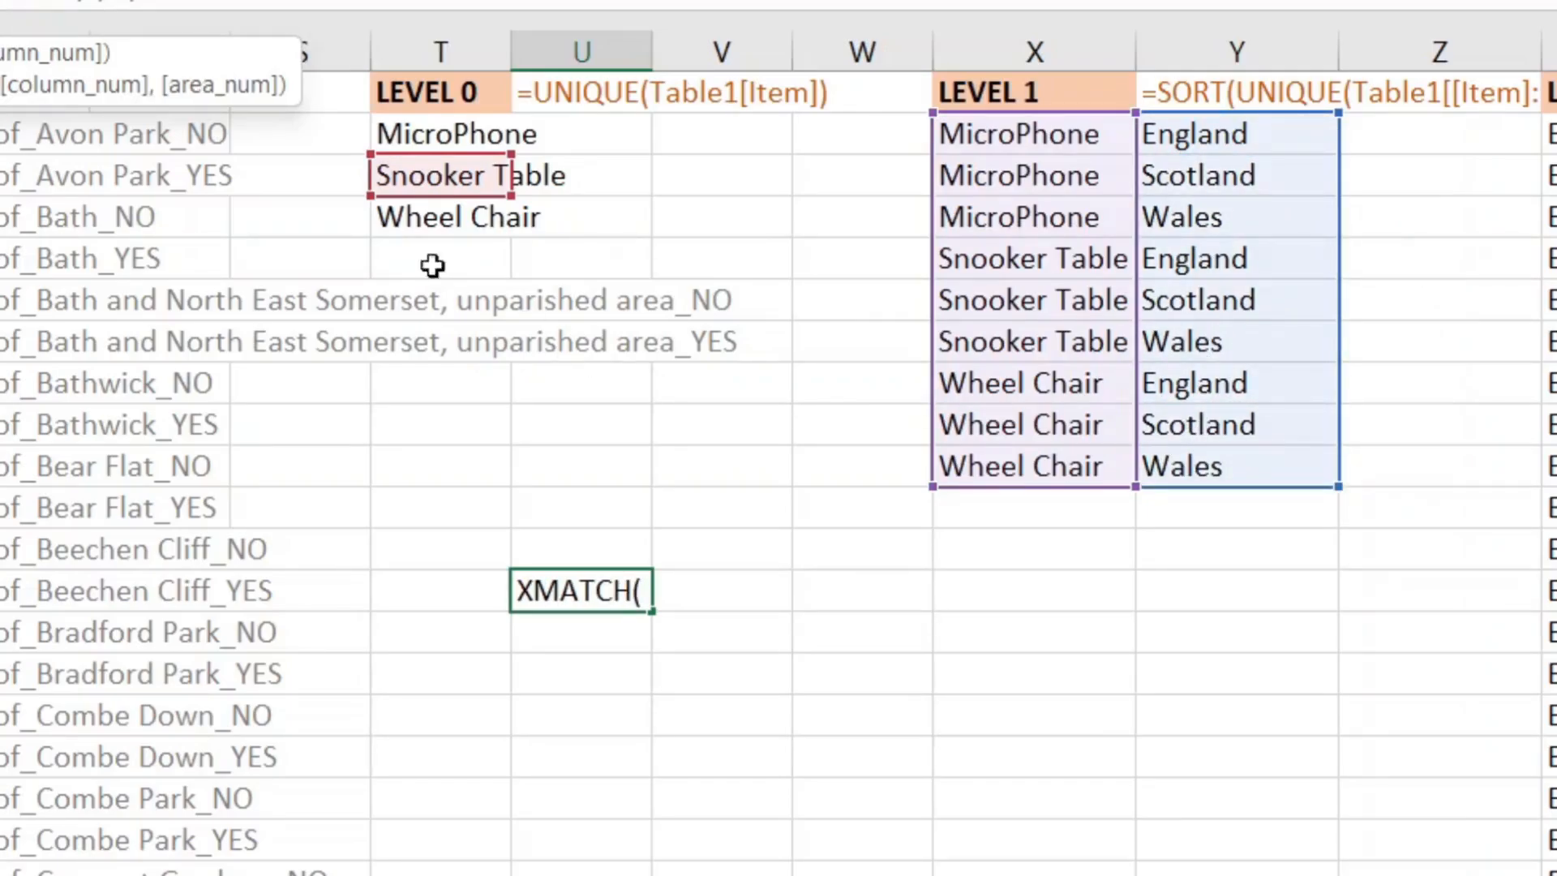
pyautogui.click(123, 2)
pyautogui.press('BackSpace')
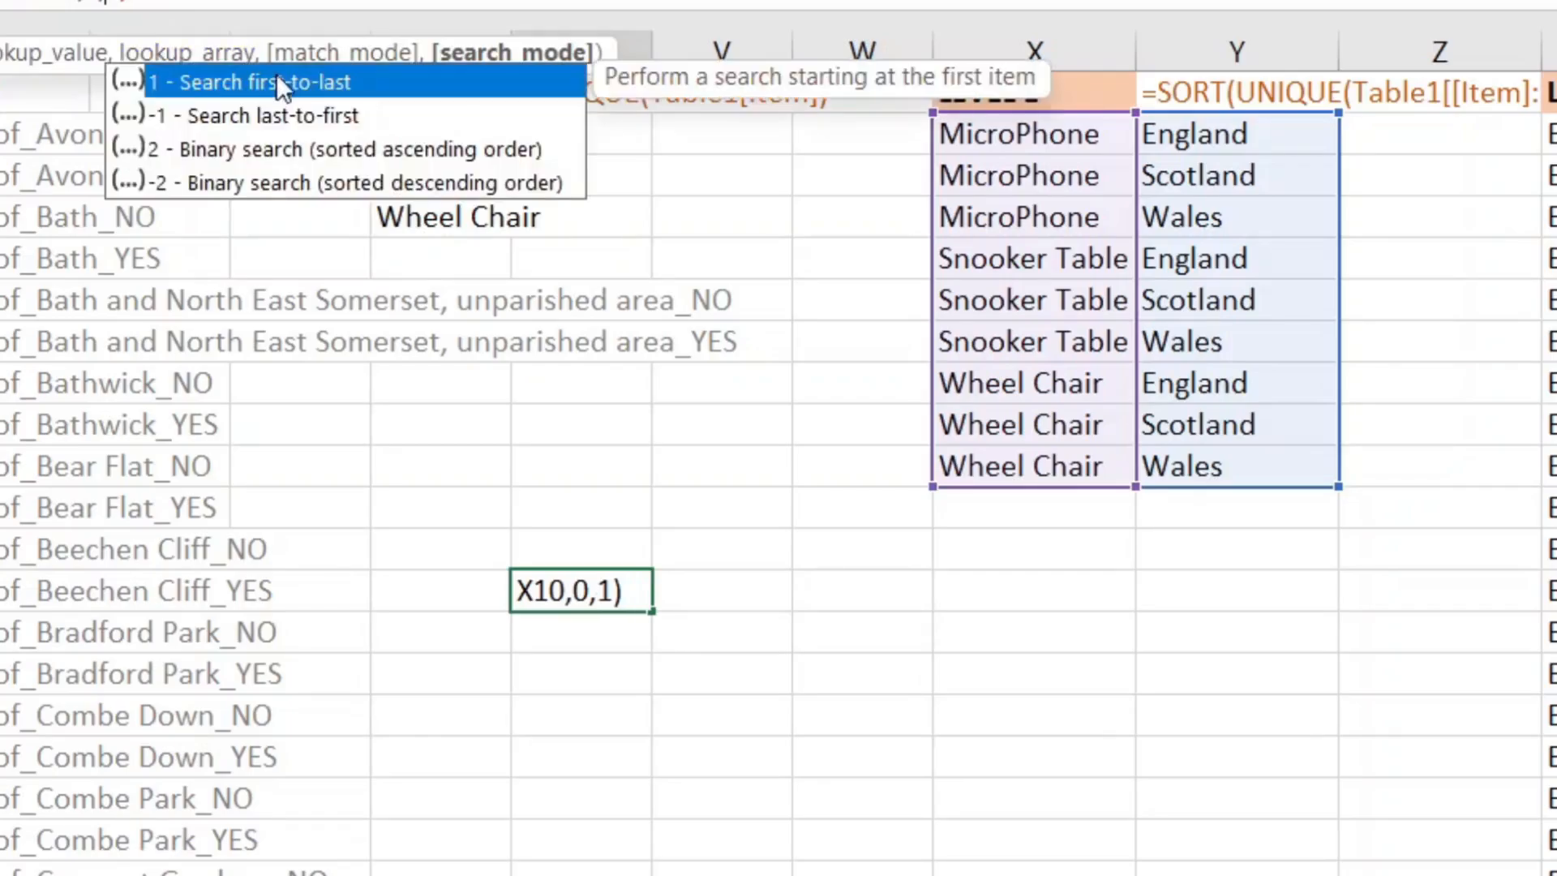
pyautogui.click(207, 2)
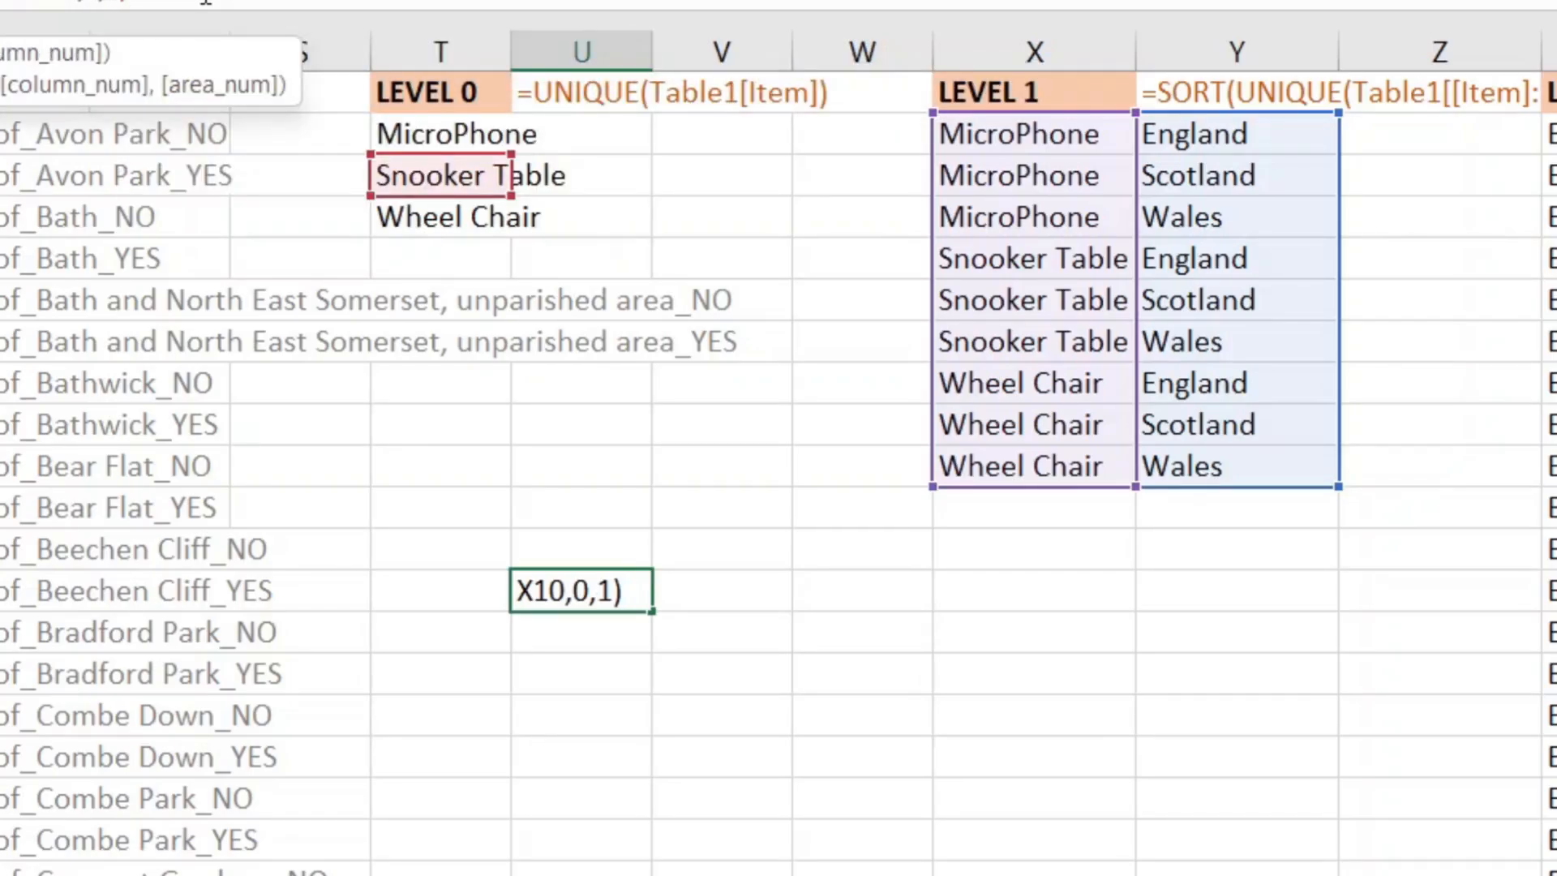
pyautogui.write(',1)')
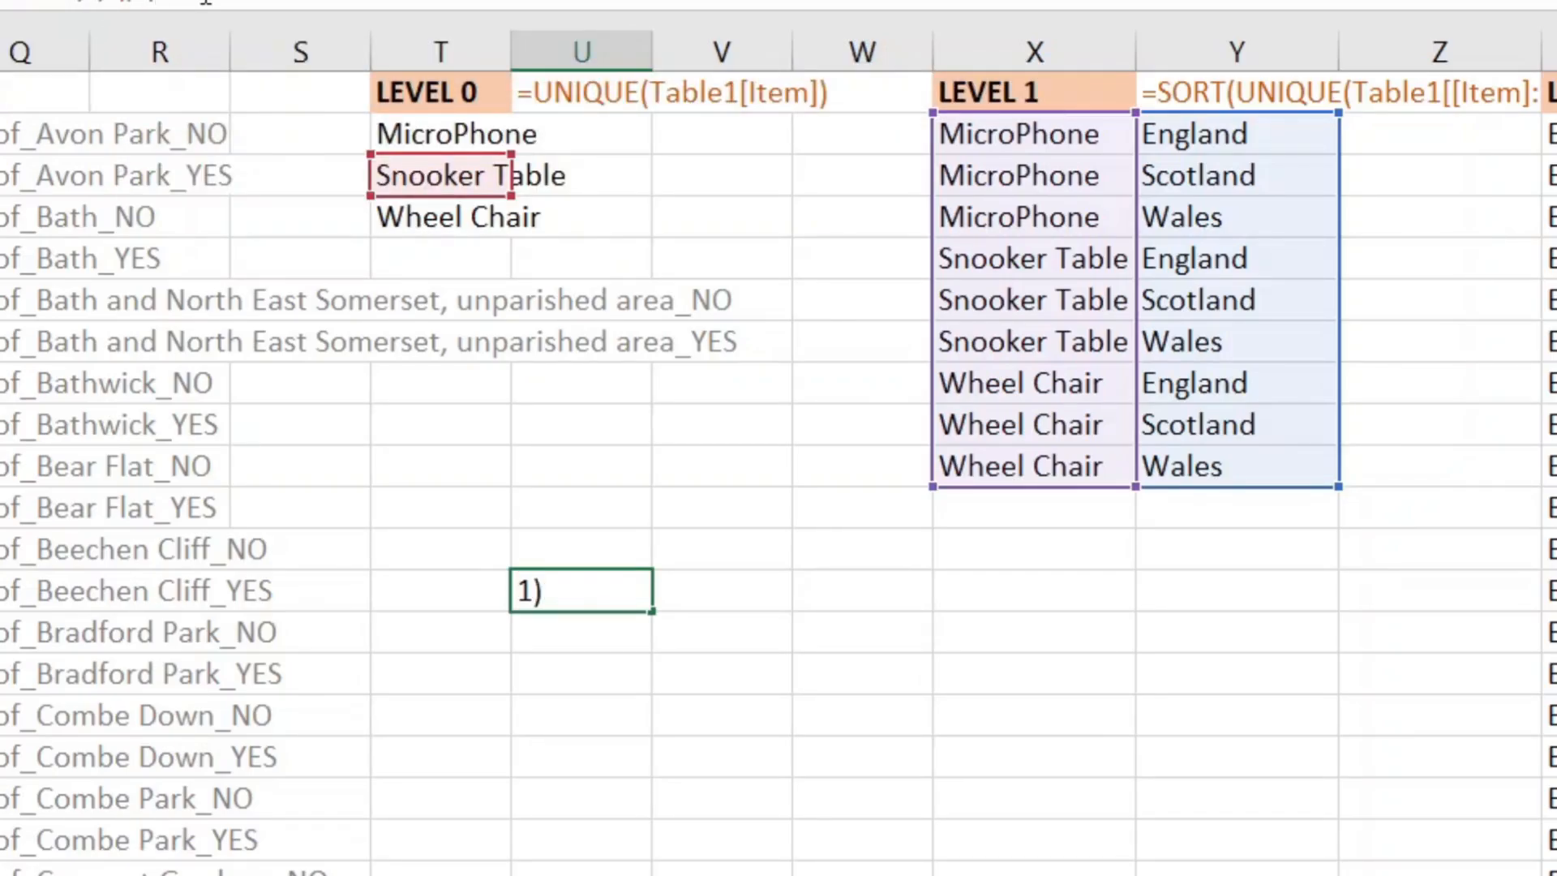
# Step: Append a colon and a second INDEX with last-to-first XMATCH (-1), spilling England, Scotland and Wales
pyautogui.moveTo(195, 1); pyautogui.dragTo(2, 0)
pyautogui.click(171, 5)
pyautogui.press('BackSpace')
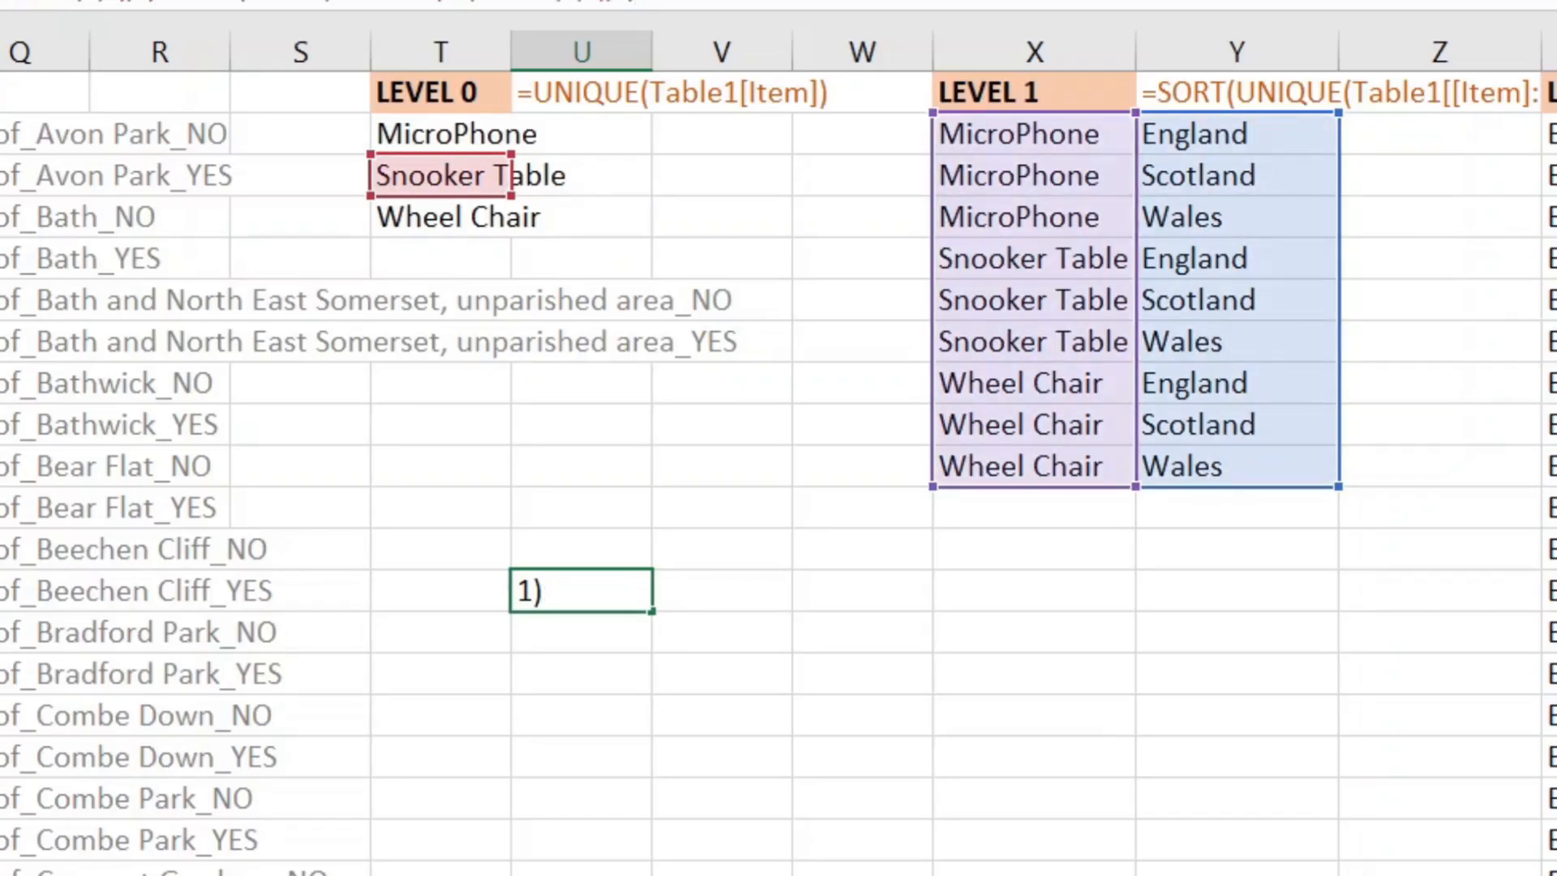
pyautogui.write(',0,')
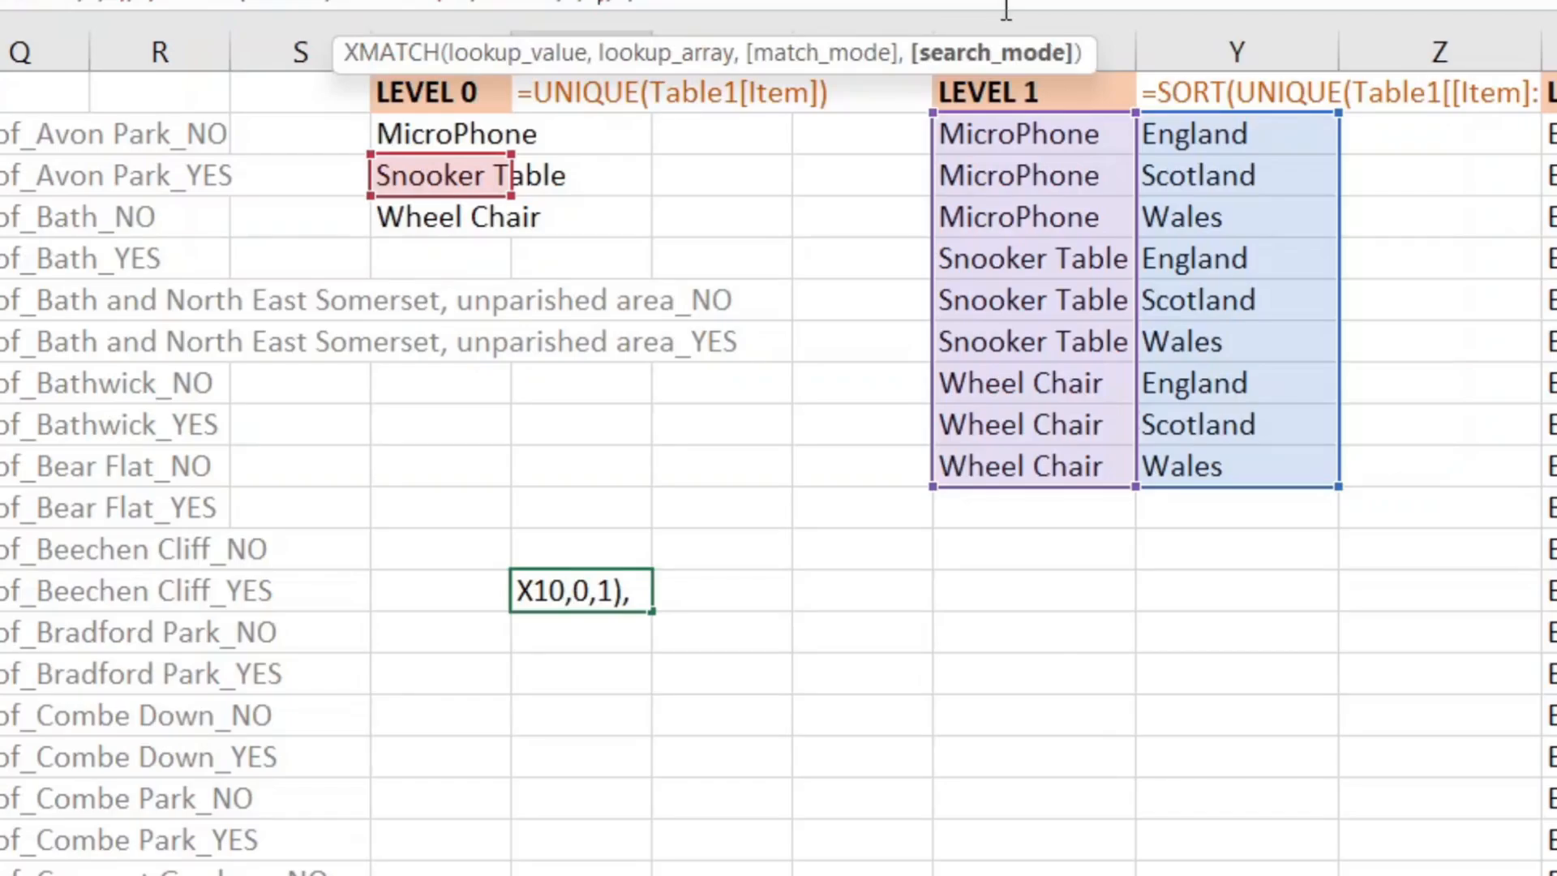
pyautogui.write('-')
pyautogui.press('Return')
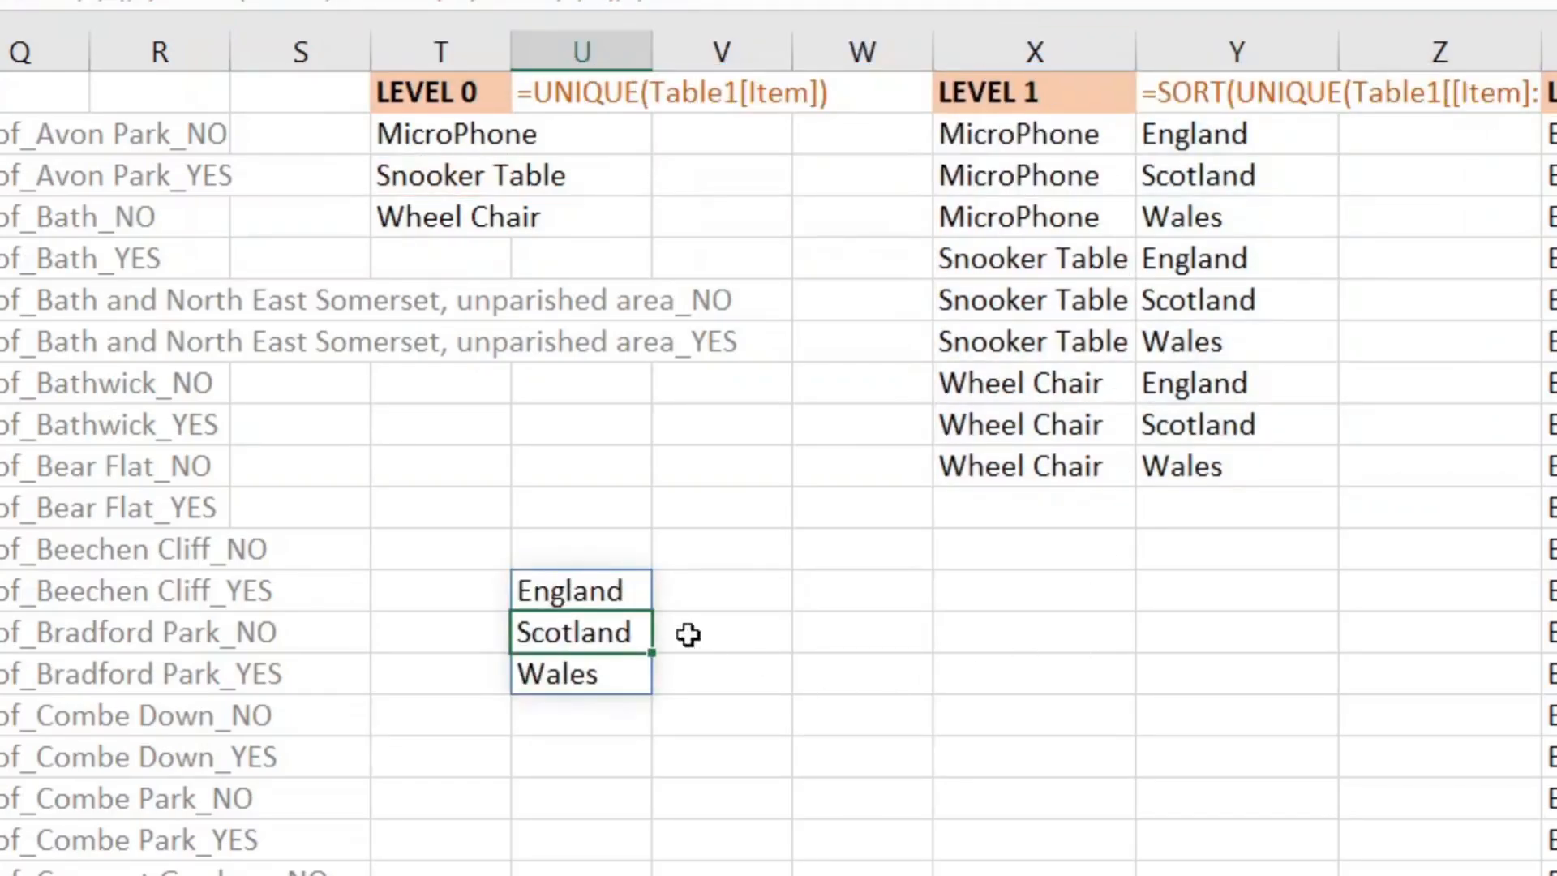
pyautogui.moveTo(568, 600); pyautogui.dragTo(588, 676)
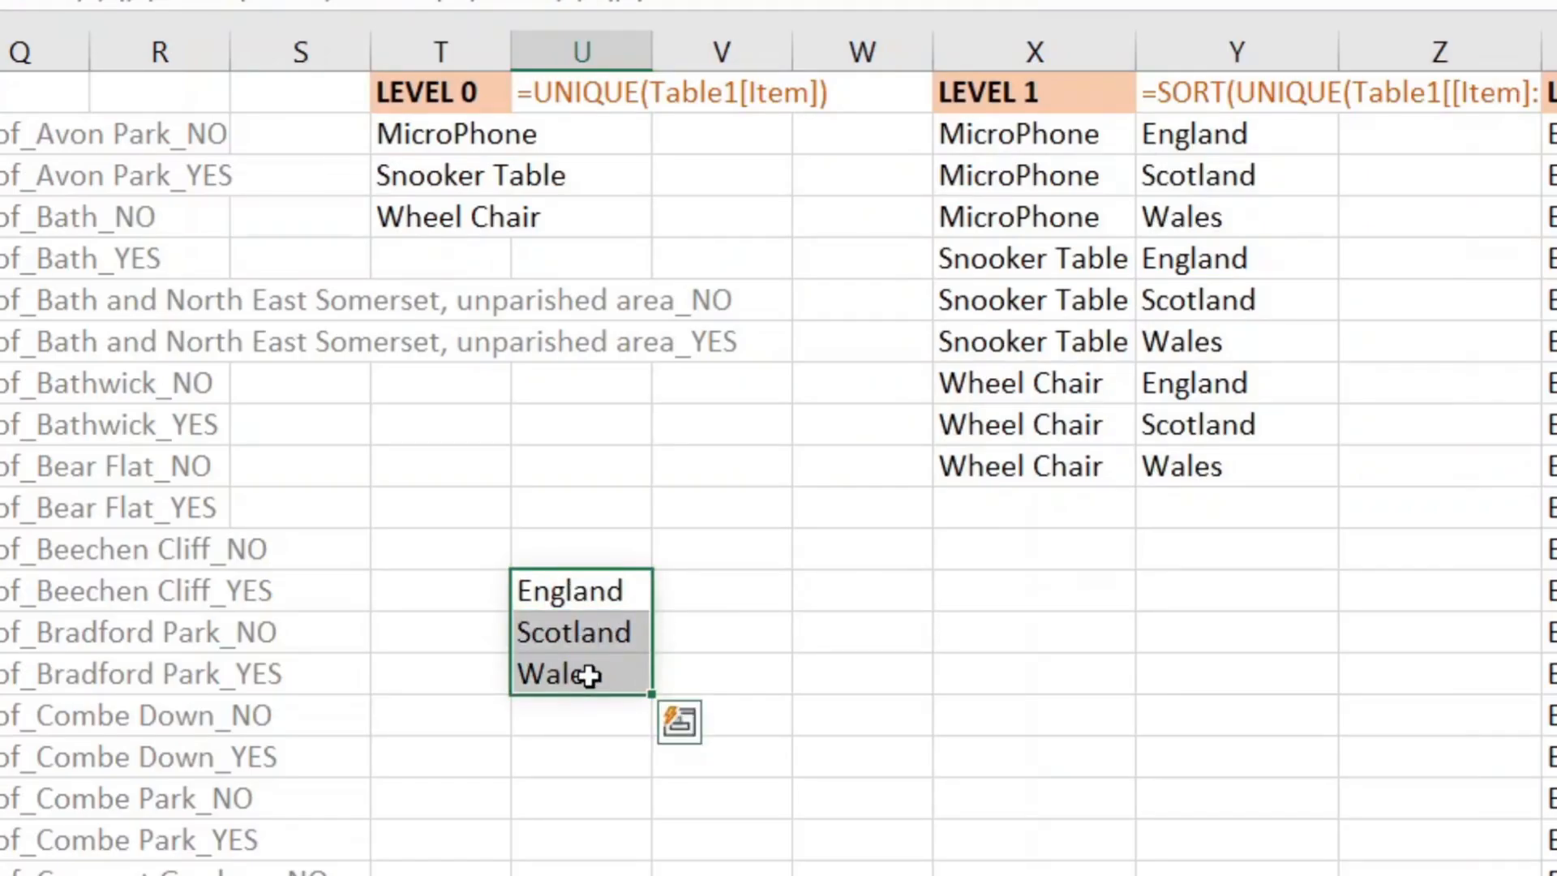
pyautogui.moveTo(1218, 258); pyautogui.dragTo(1200, 331)
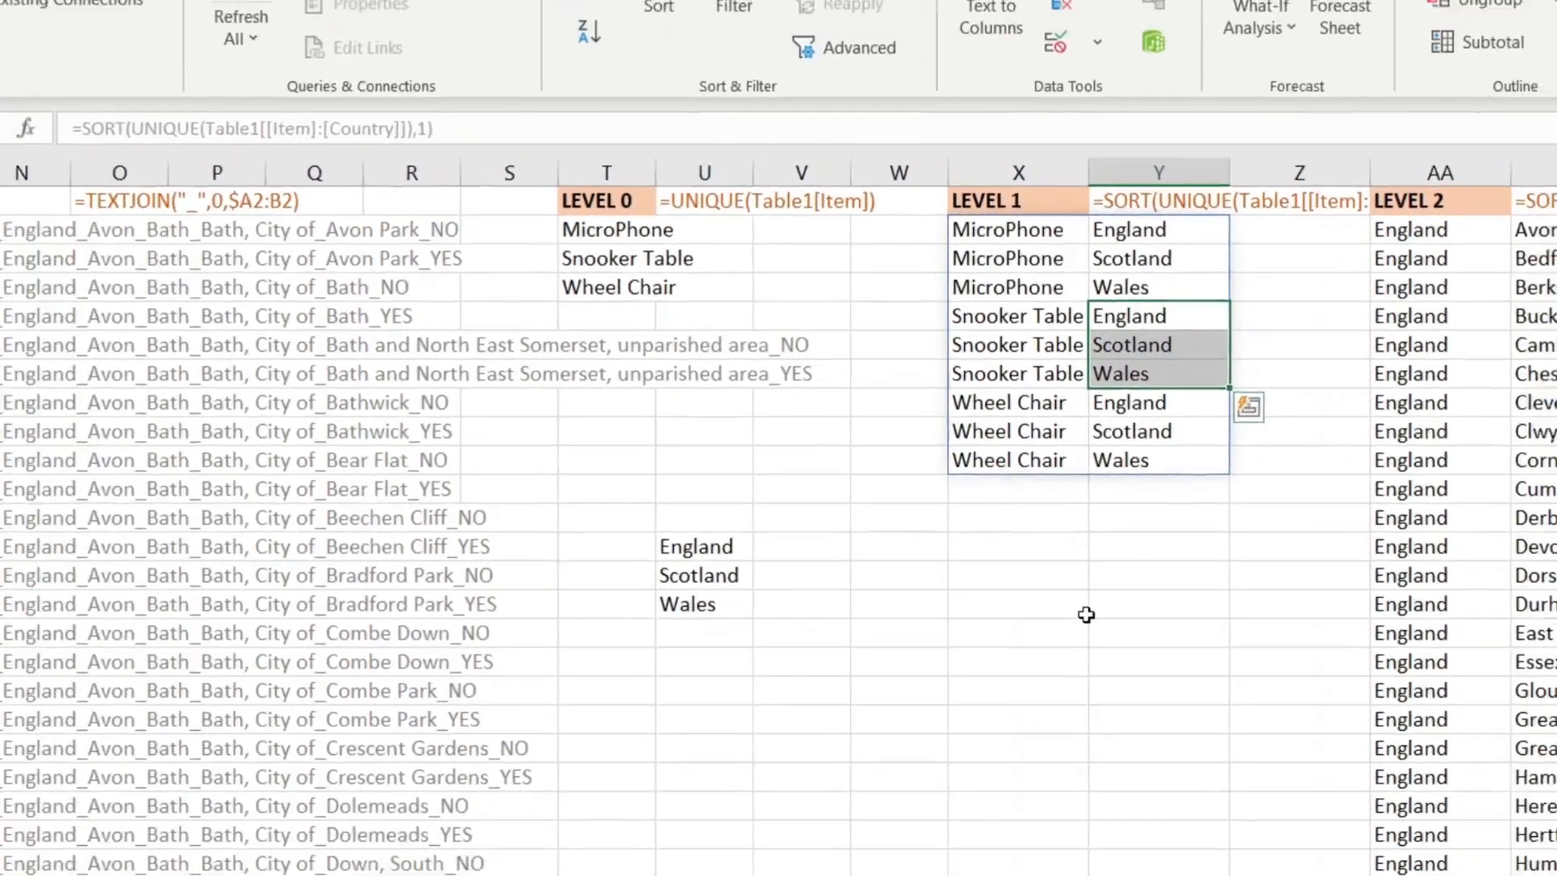
# Step: Delete the test INDEX/XMATCH formula in U12 and switch to the entry form sheet
pyautogui.click(624, 592)
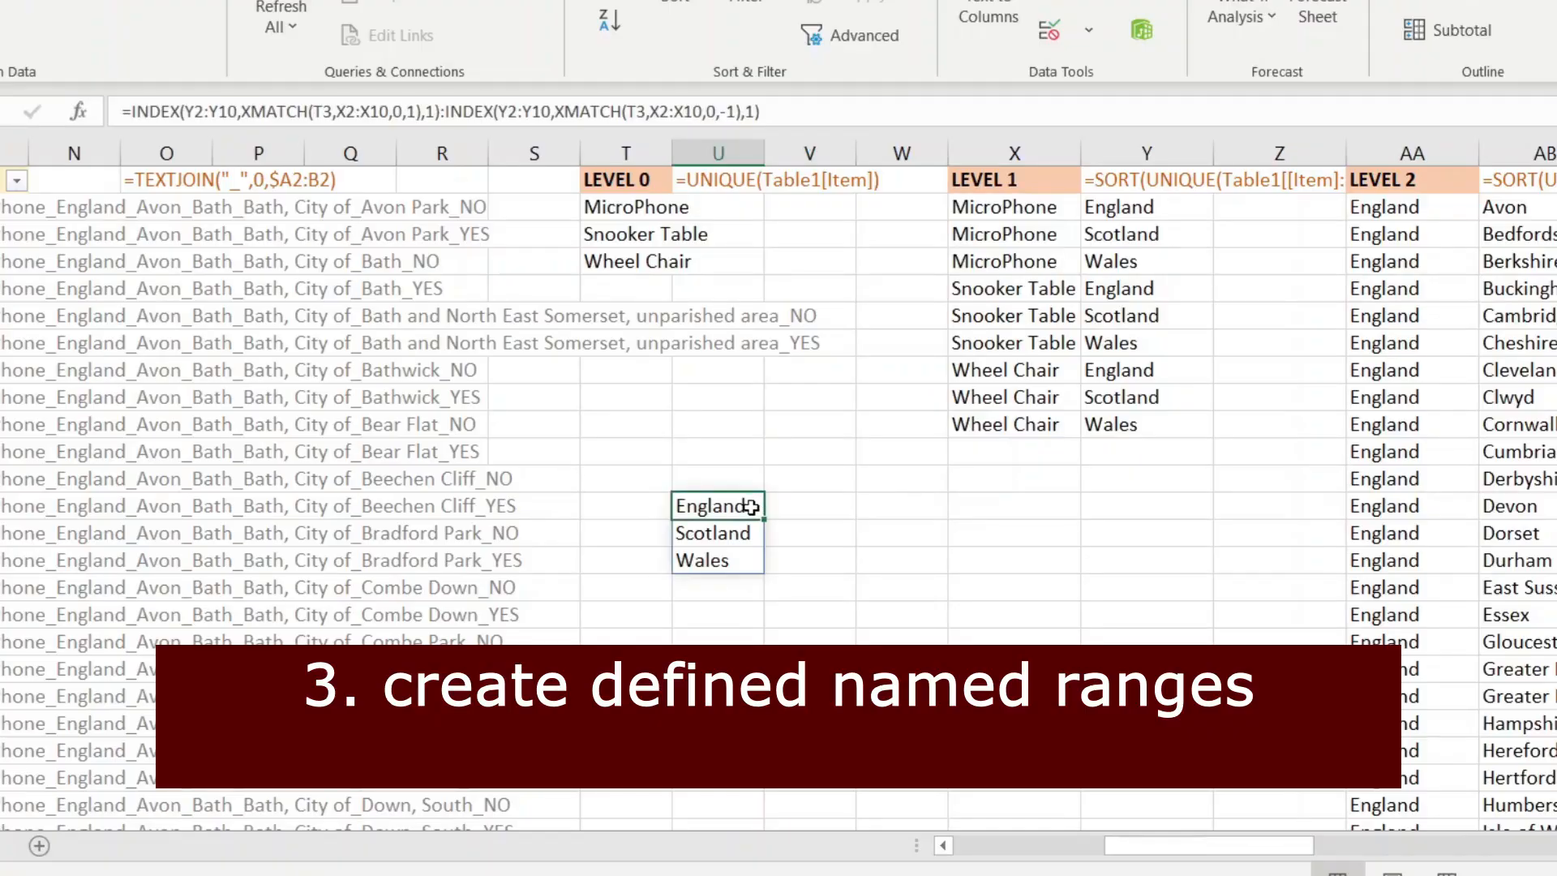
pyautogui.press('Delete')
pyautogui.hotkey('ctrl', 'pageup')
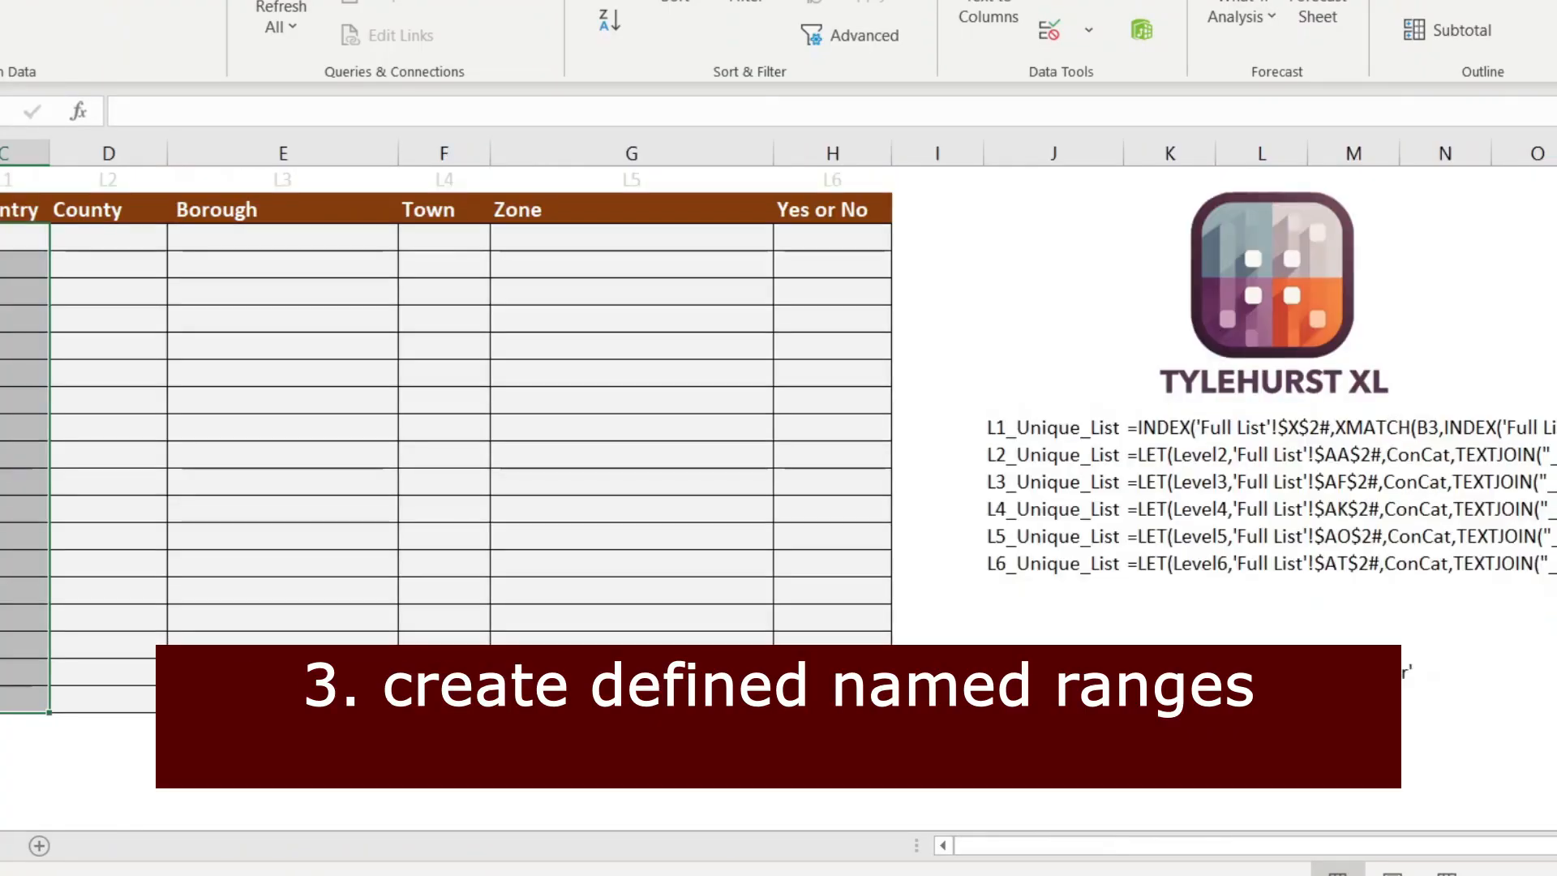
# Step: Choose Snooker Table as the first Item in B3 and widen column B to fit it
pyautogui.click(153, 292)
pyautogui.click(40, 242)
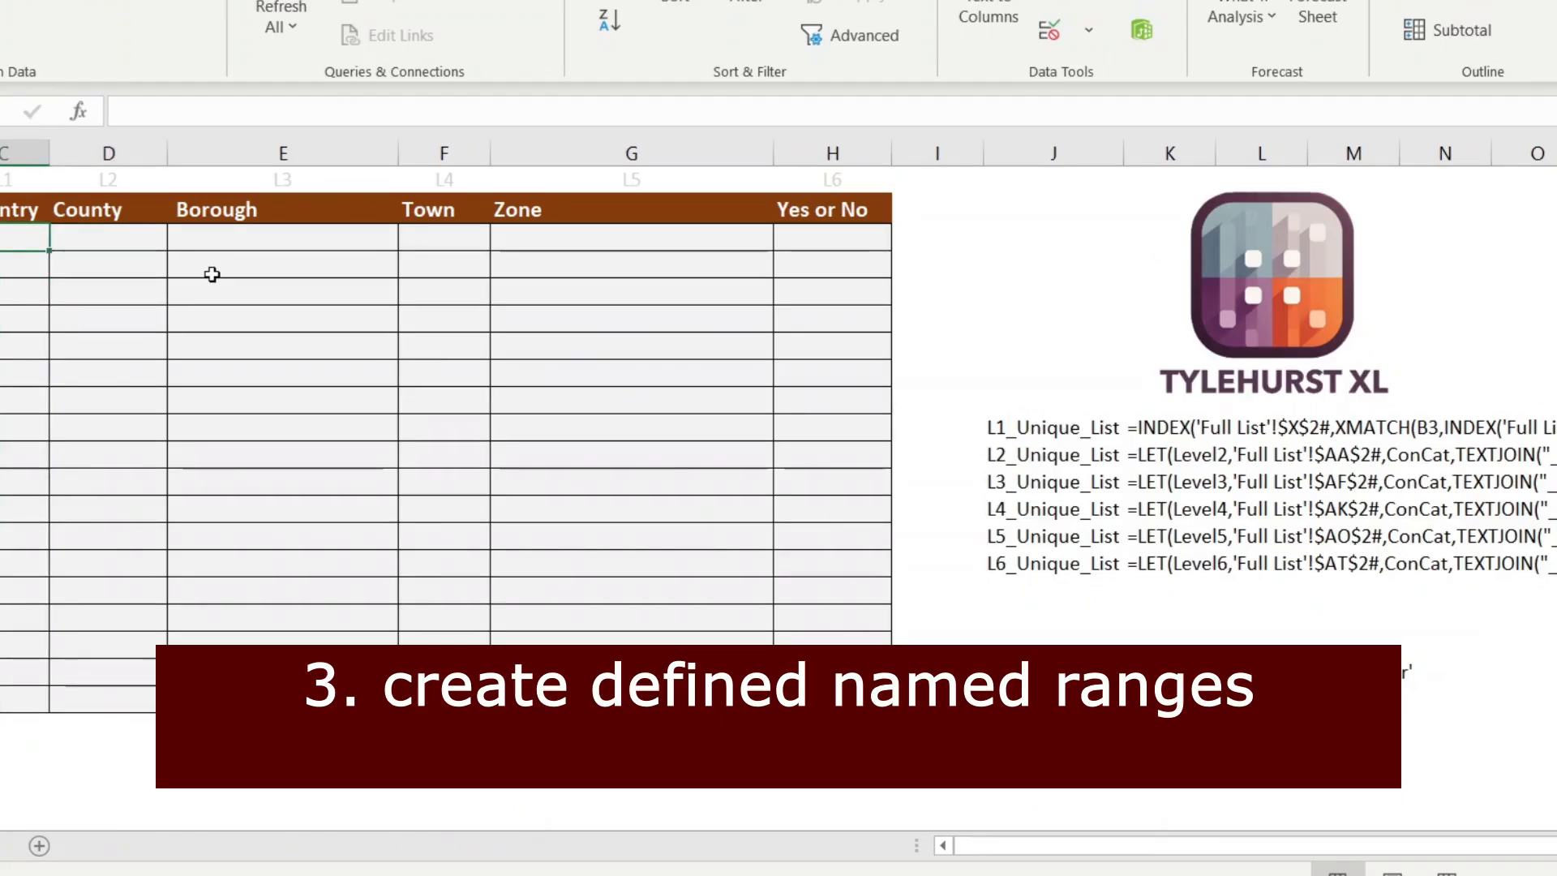
pyautogui.write('=')
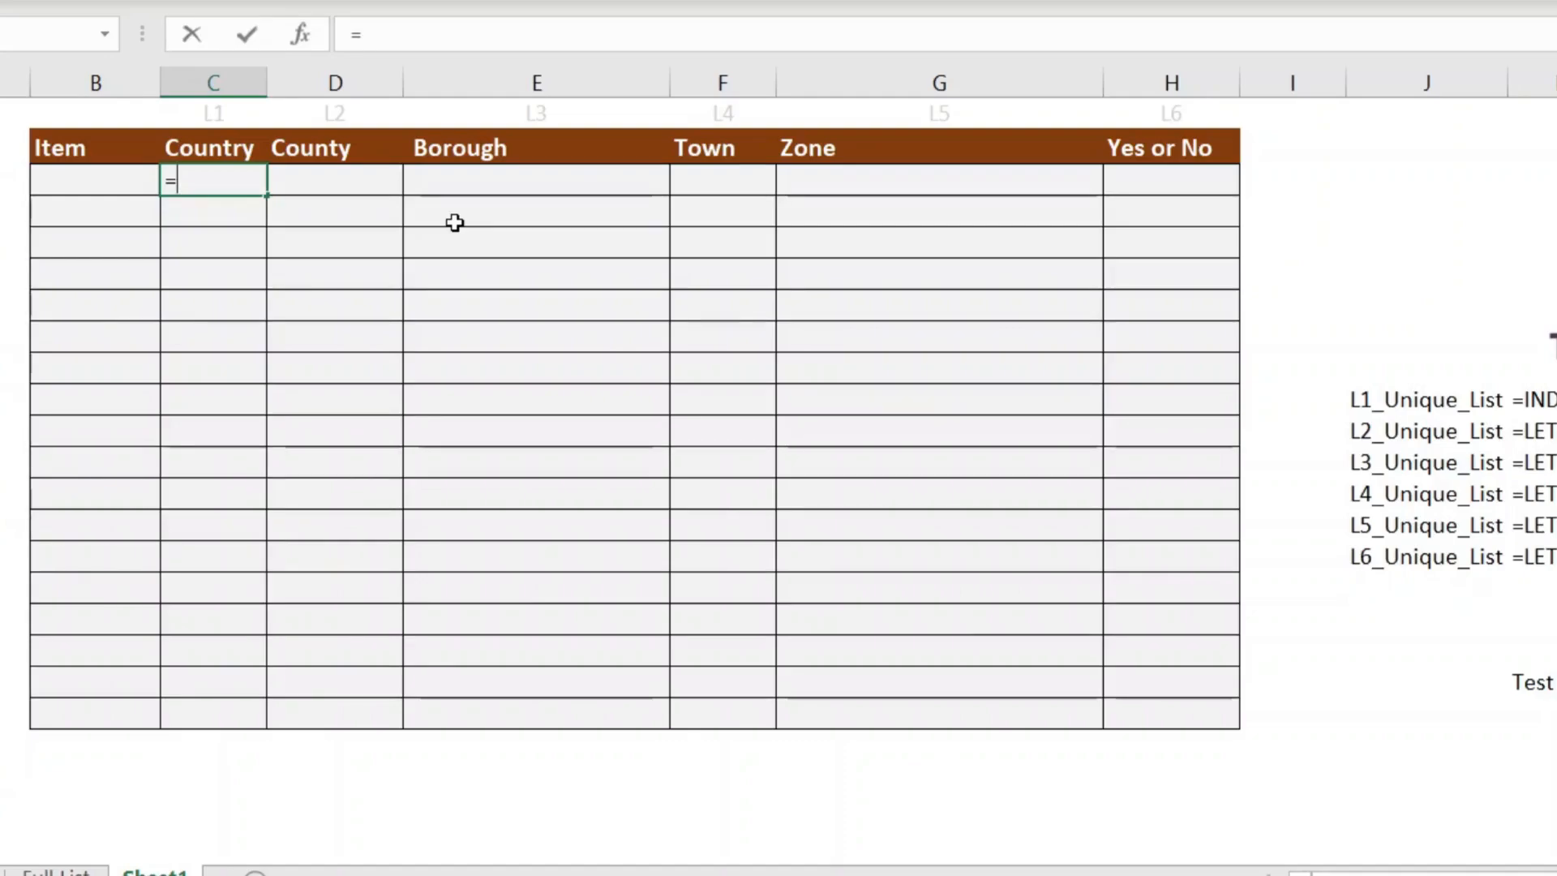
pyautogui.write('xm')
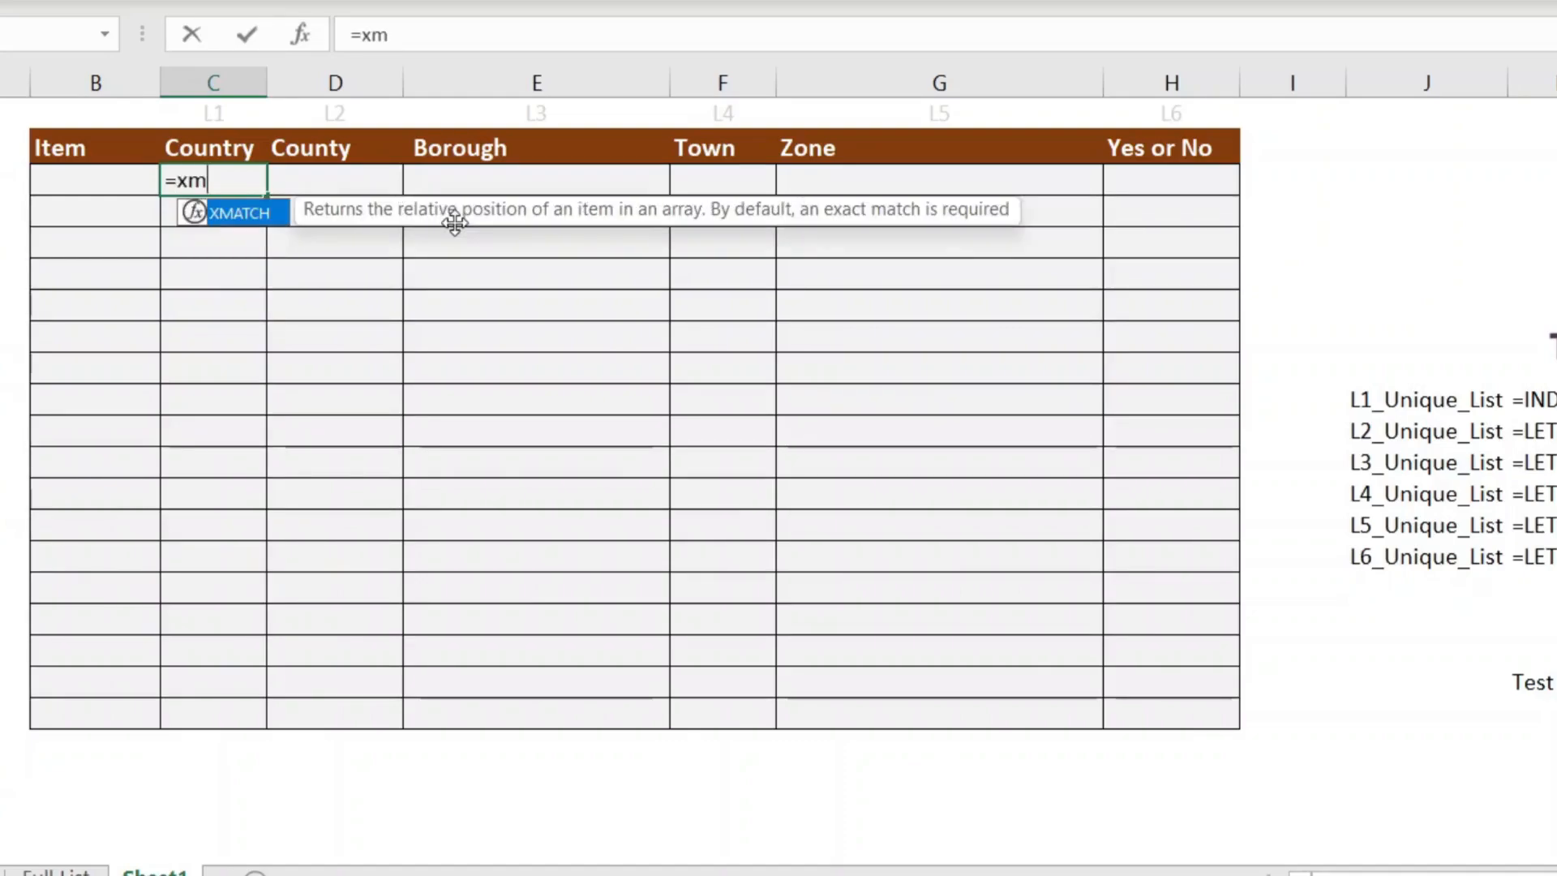
pyautogui.press('Tab')
pyautogui.press('Escape')
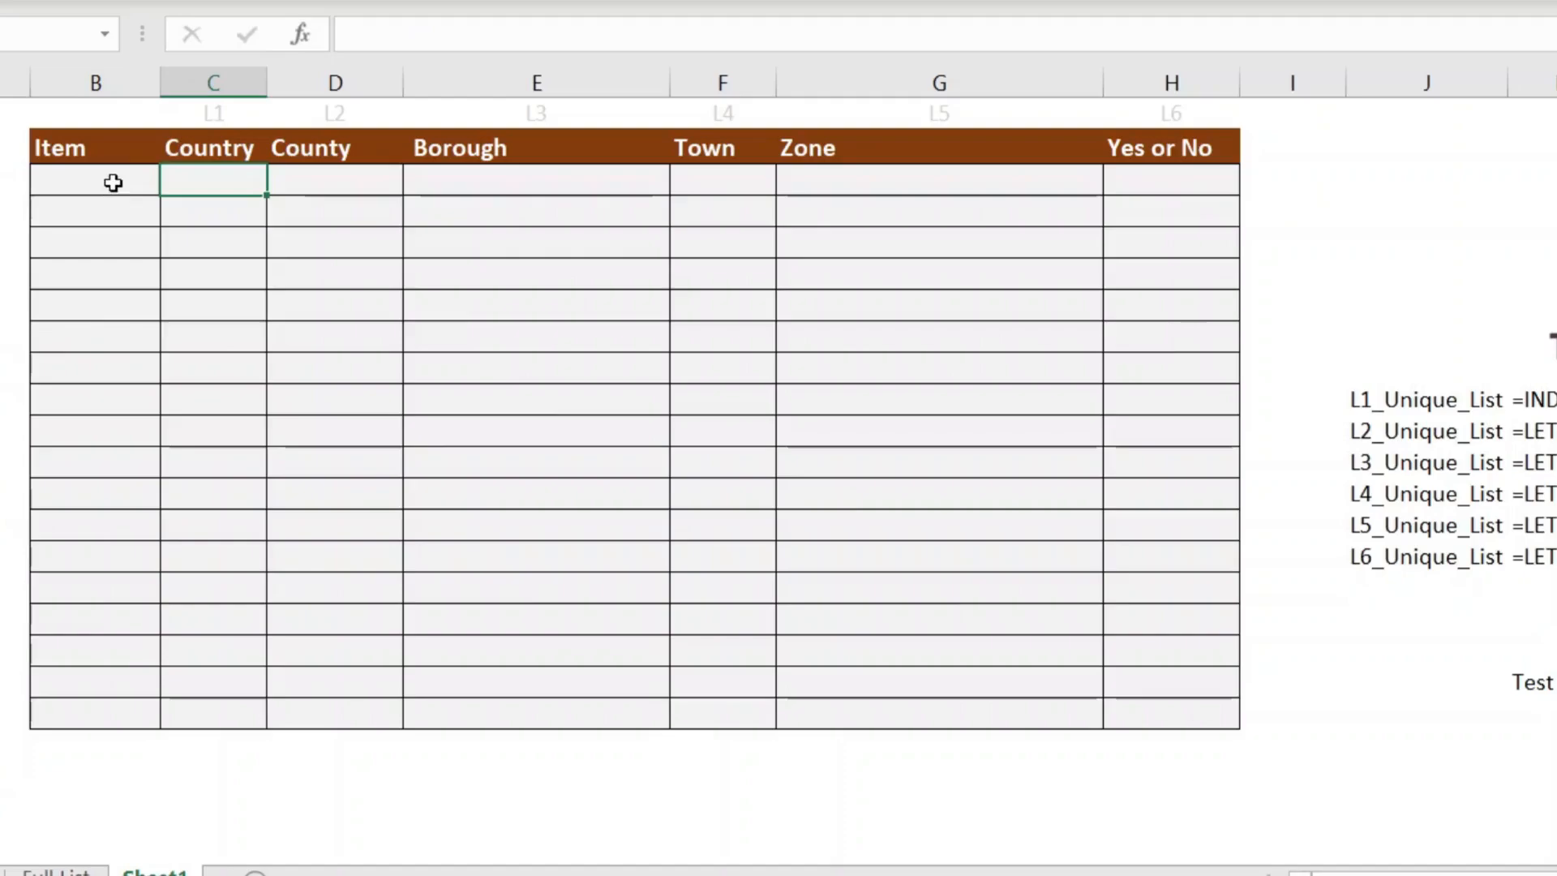
pyautogui.click(114, 180)
pyautogui.click(172, 185)
pyautogui.click(132, 227)
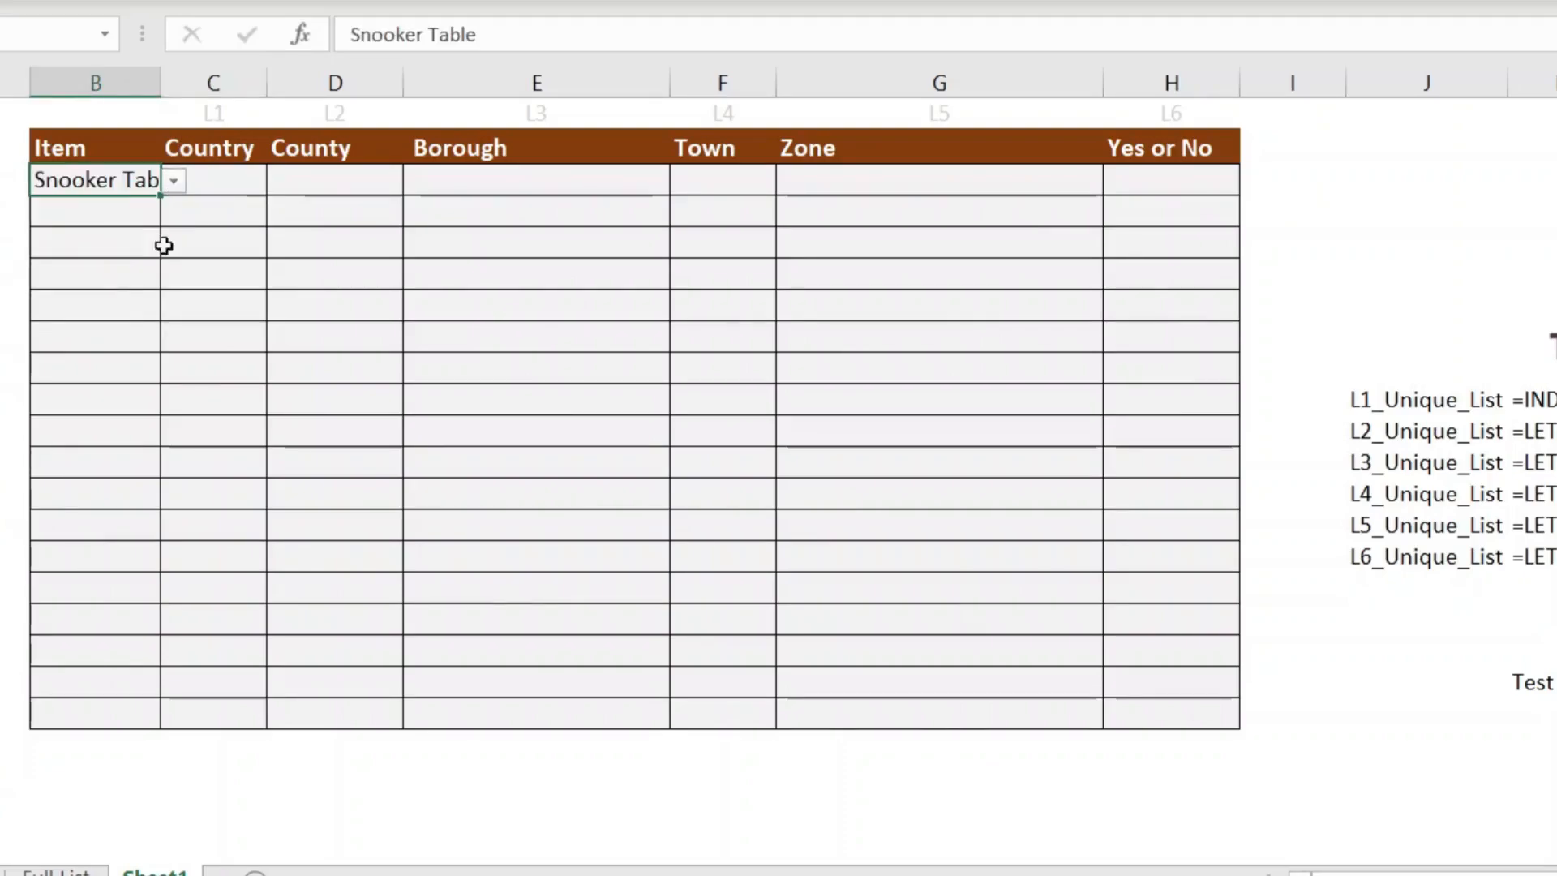
pyautogui.click(243, 180)
pyautogui.moveTo(160, 83); pyautogui.dragTo(210, 83)
# Step: In C3 enter =XMATCH(B3,INDEX('Full List'!$X$2#,0,1),0,1), which returns 4
pyautogui.write('=xm')
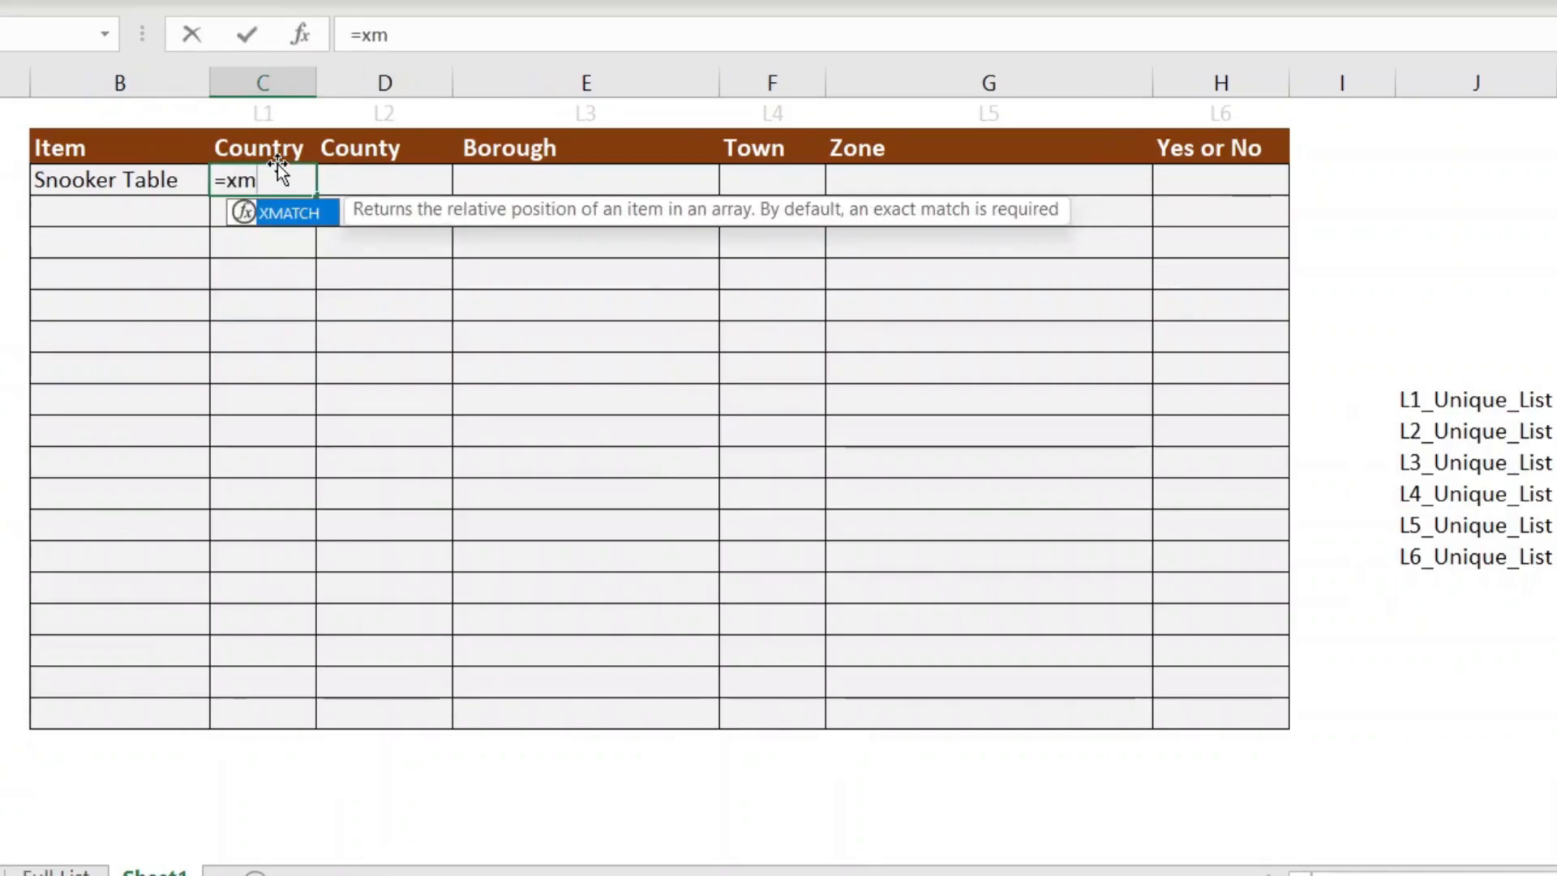
pyautogui.press('Tab')
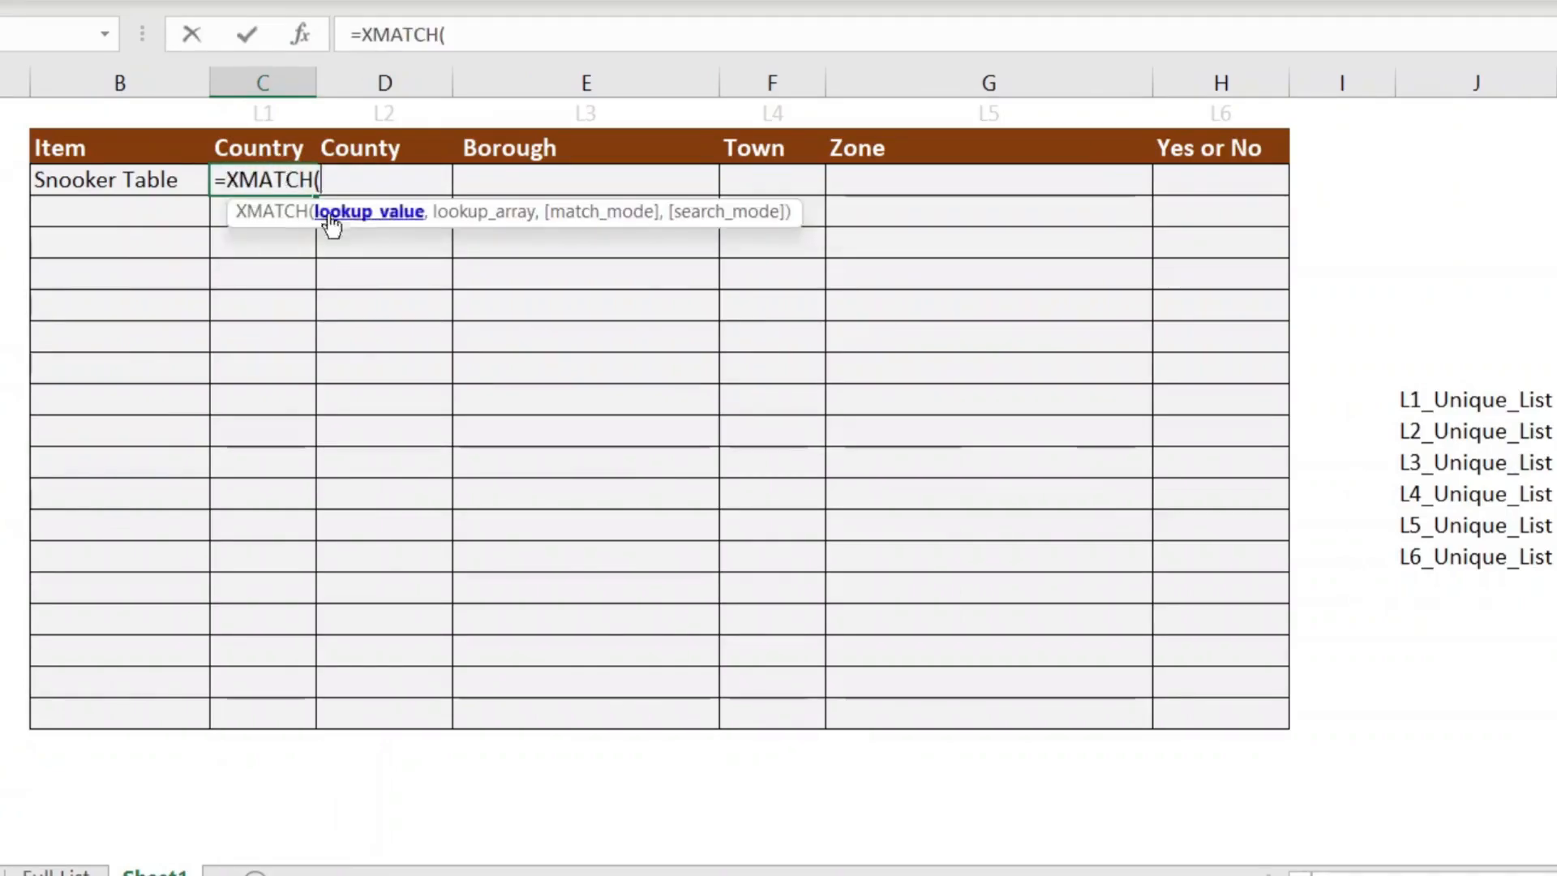
pyautogui.click(135, 183)
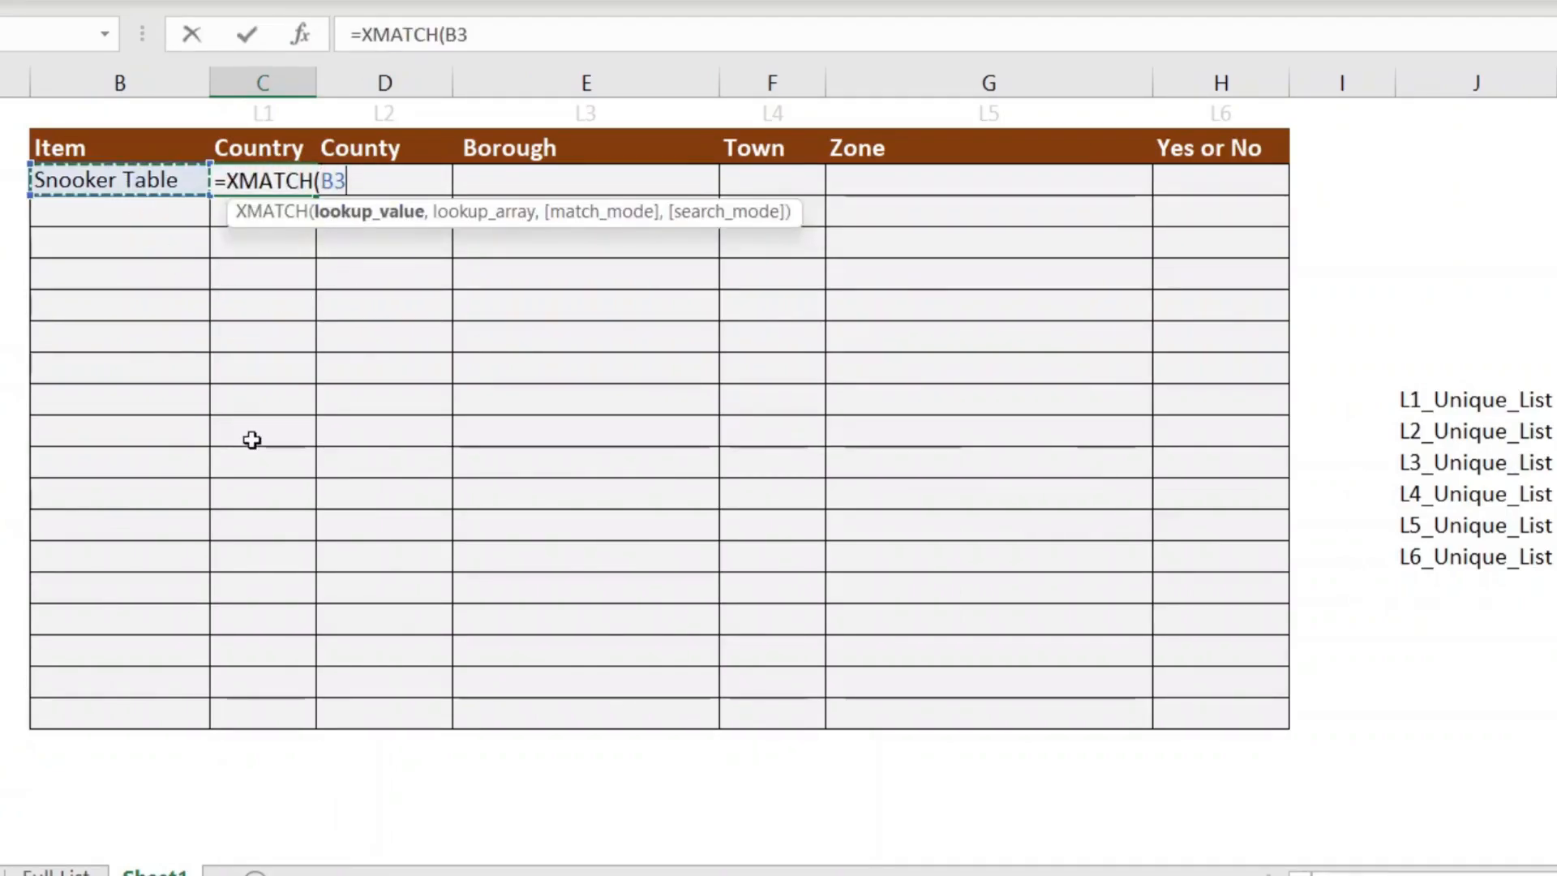
pyautogui.write(',')
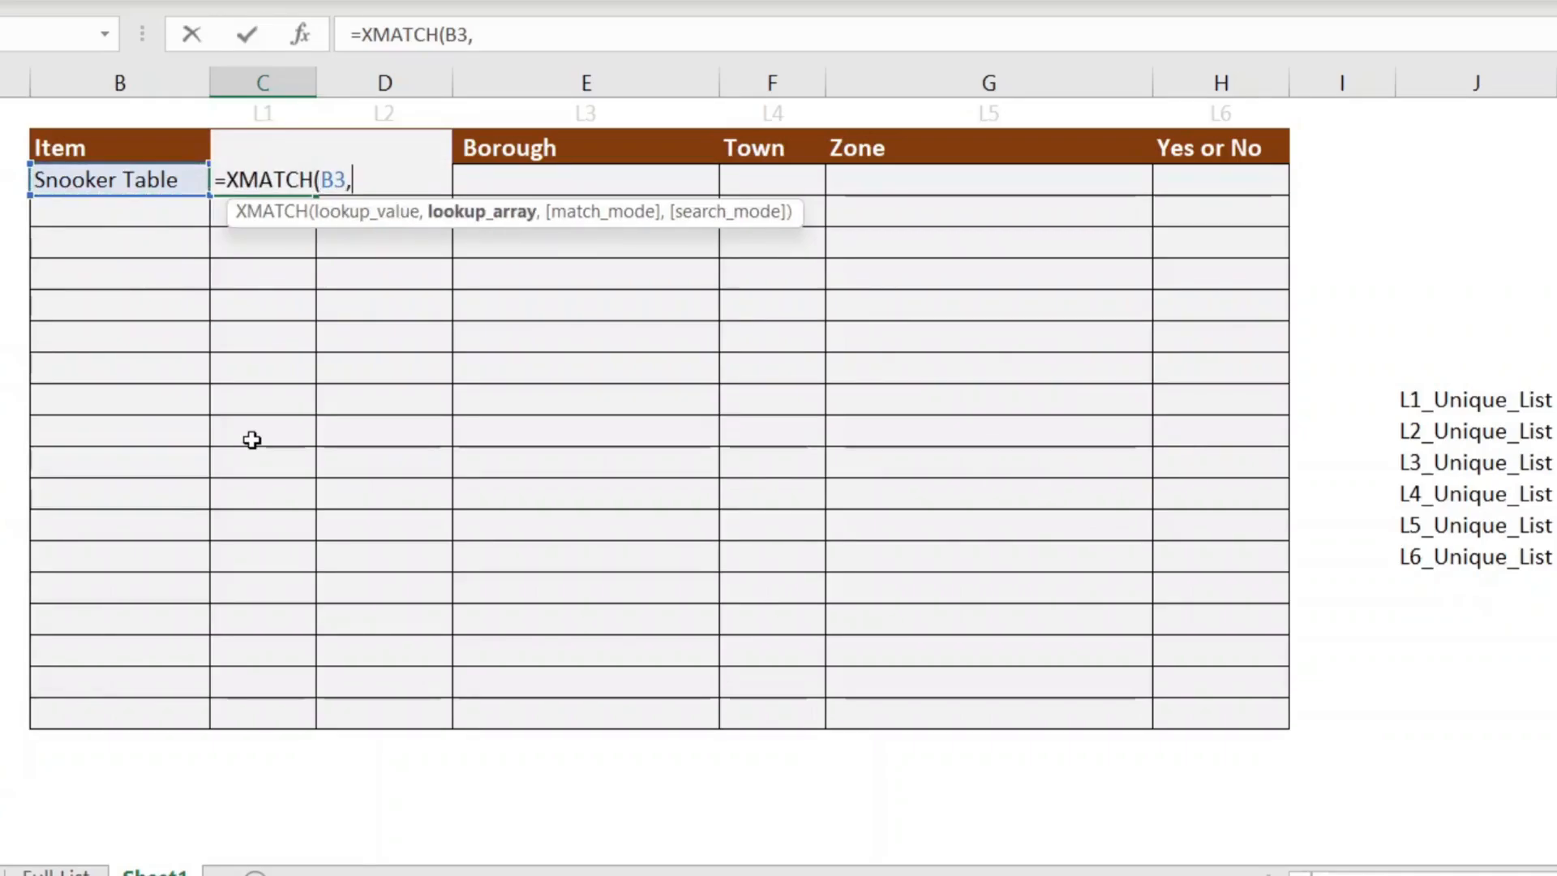
pyautogui.click(57, 872)
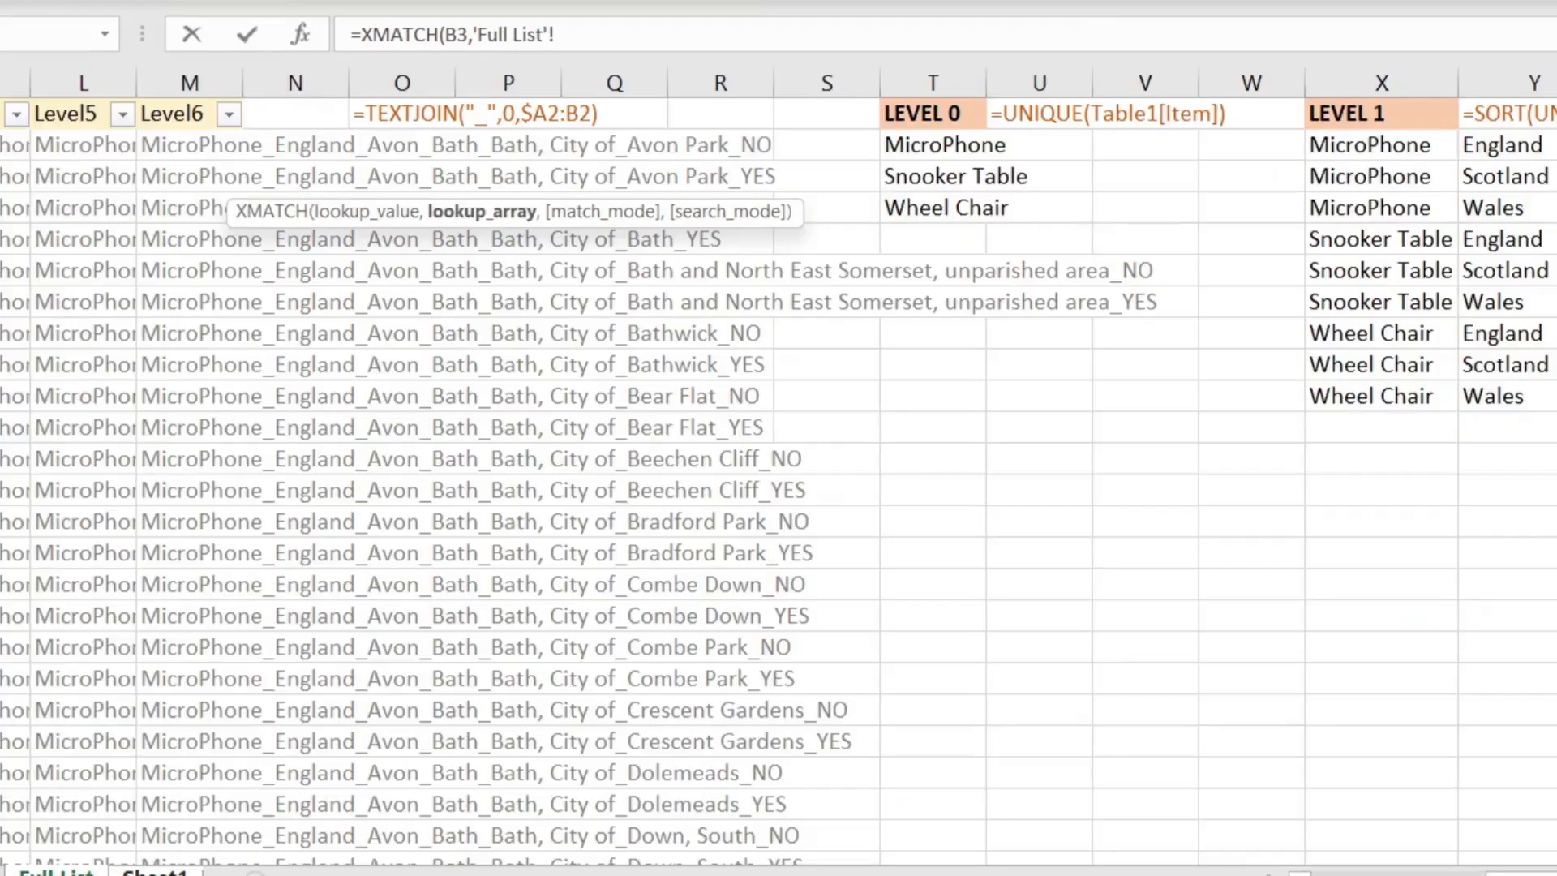
pyautogui.click(1447, 150)
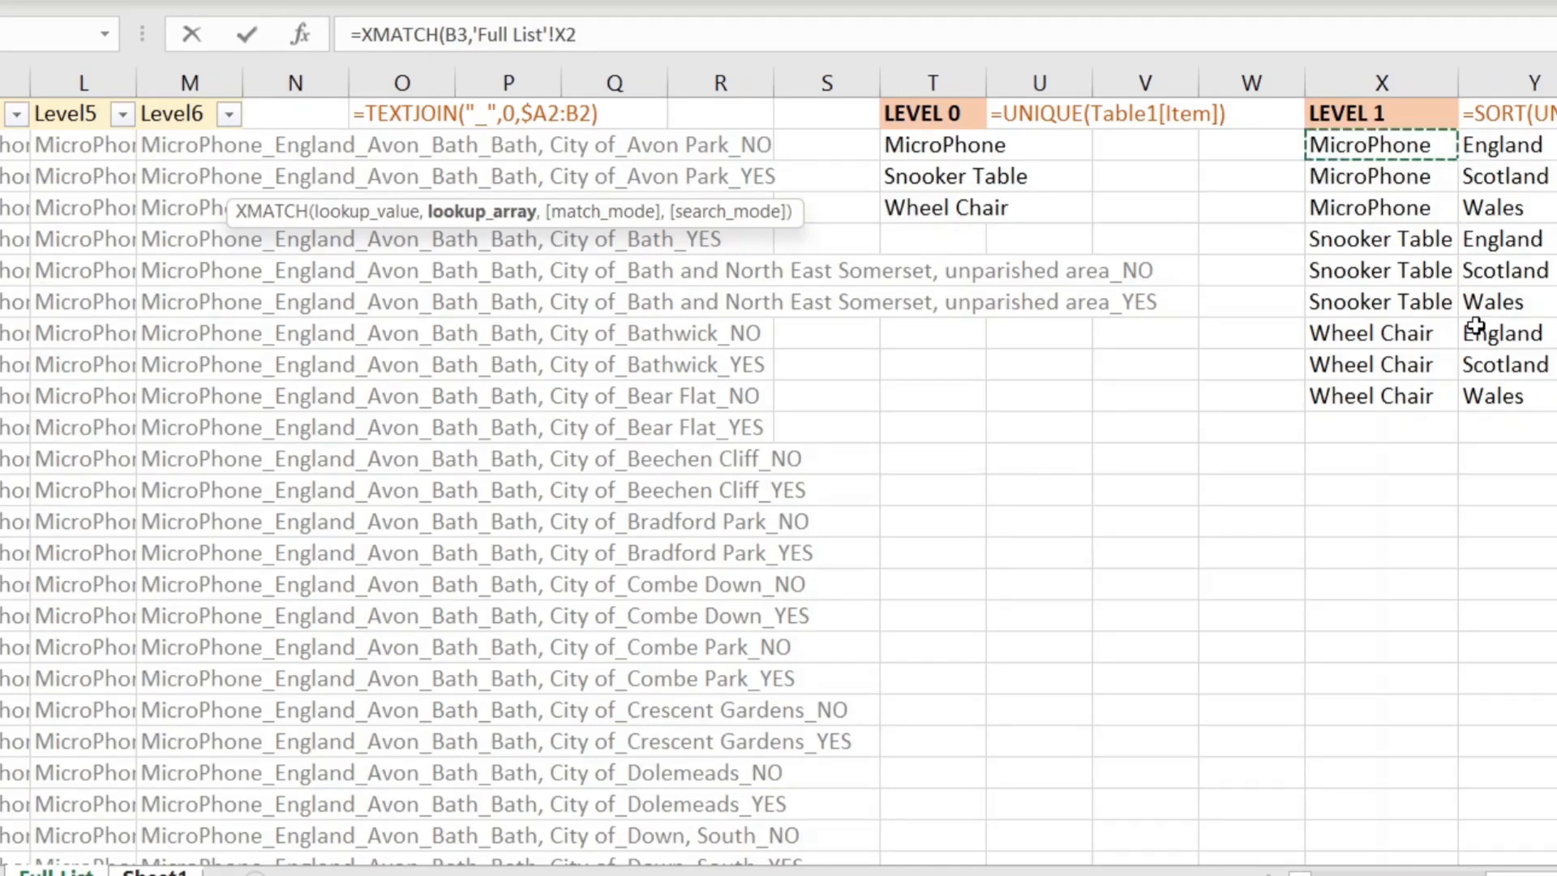
pyautogui.press('F4')
pyautogui.click(658, 30)
pyautogui.write('#')
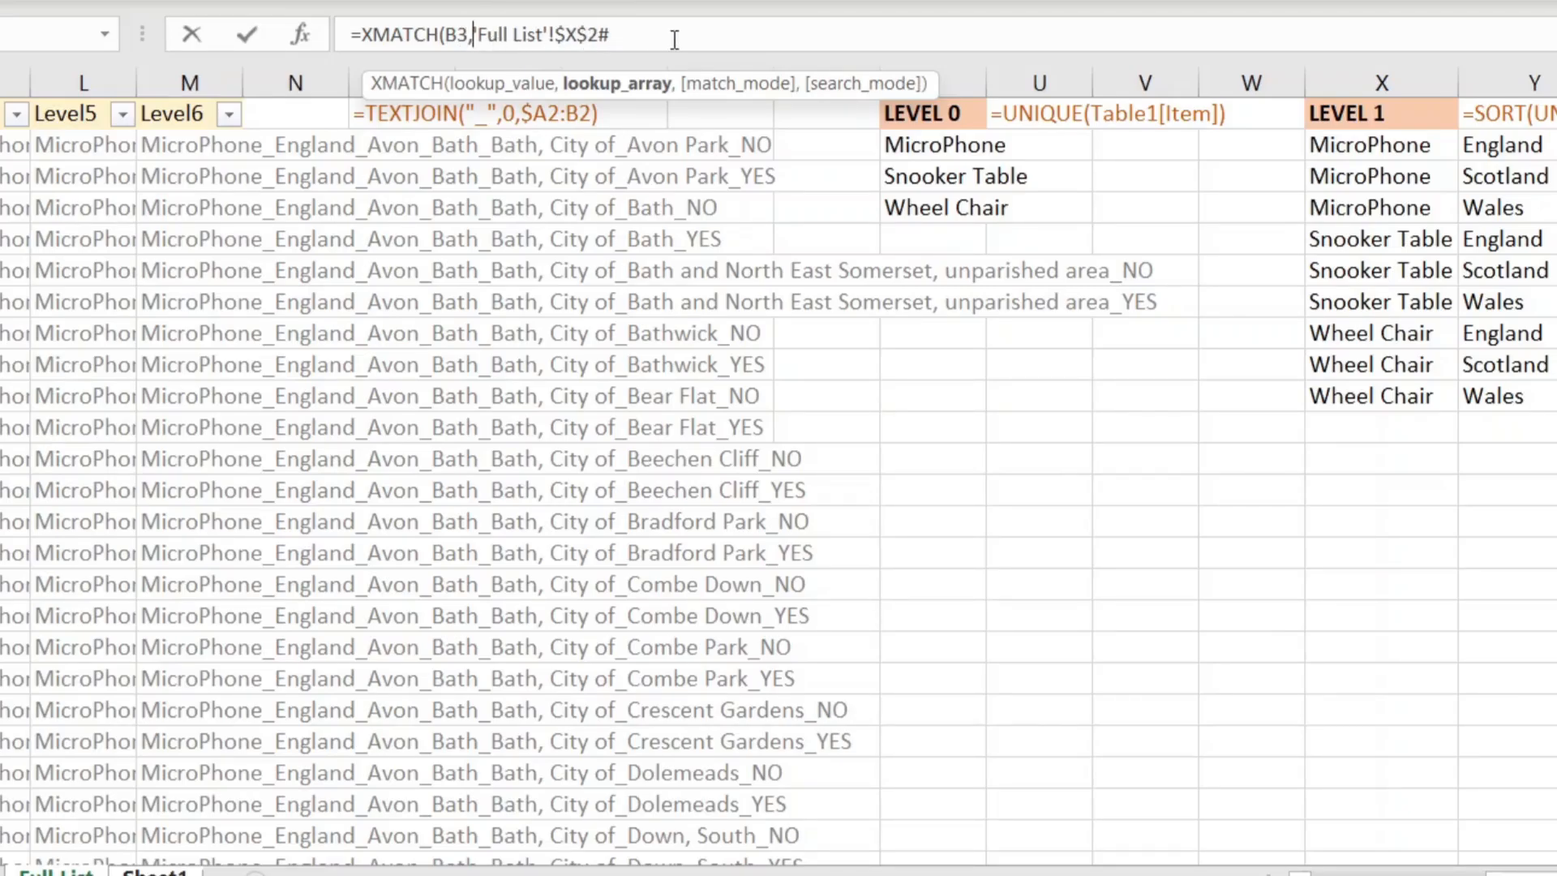
pyautogui.write('index')
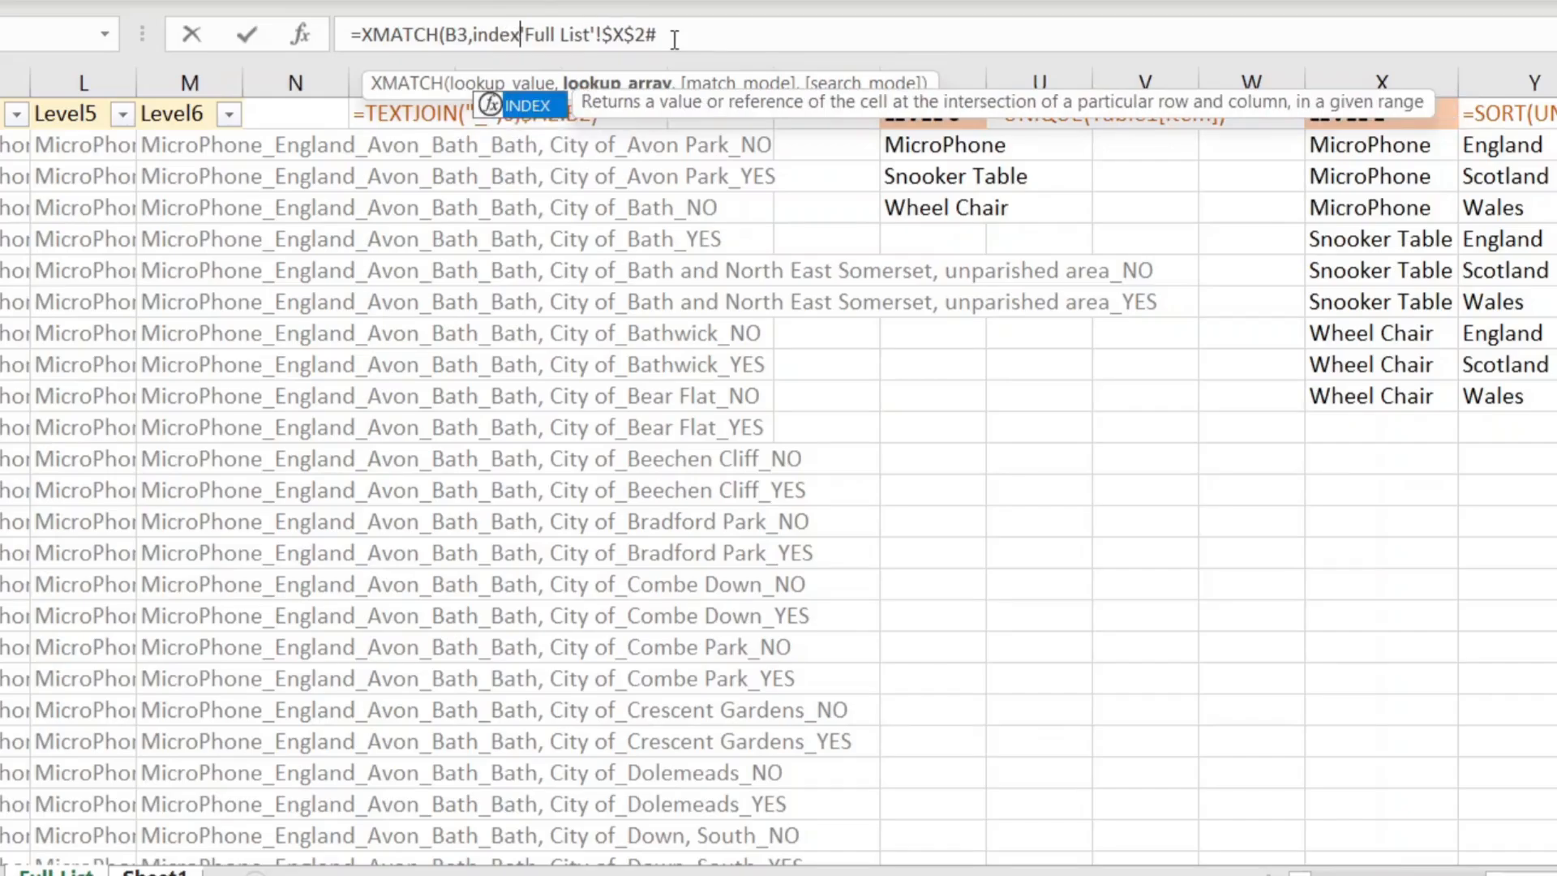
pyautogui.write('(')
pyautogui.click(661, 34)
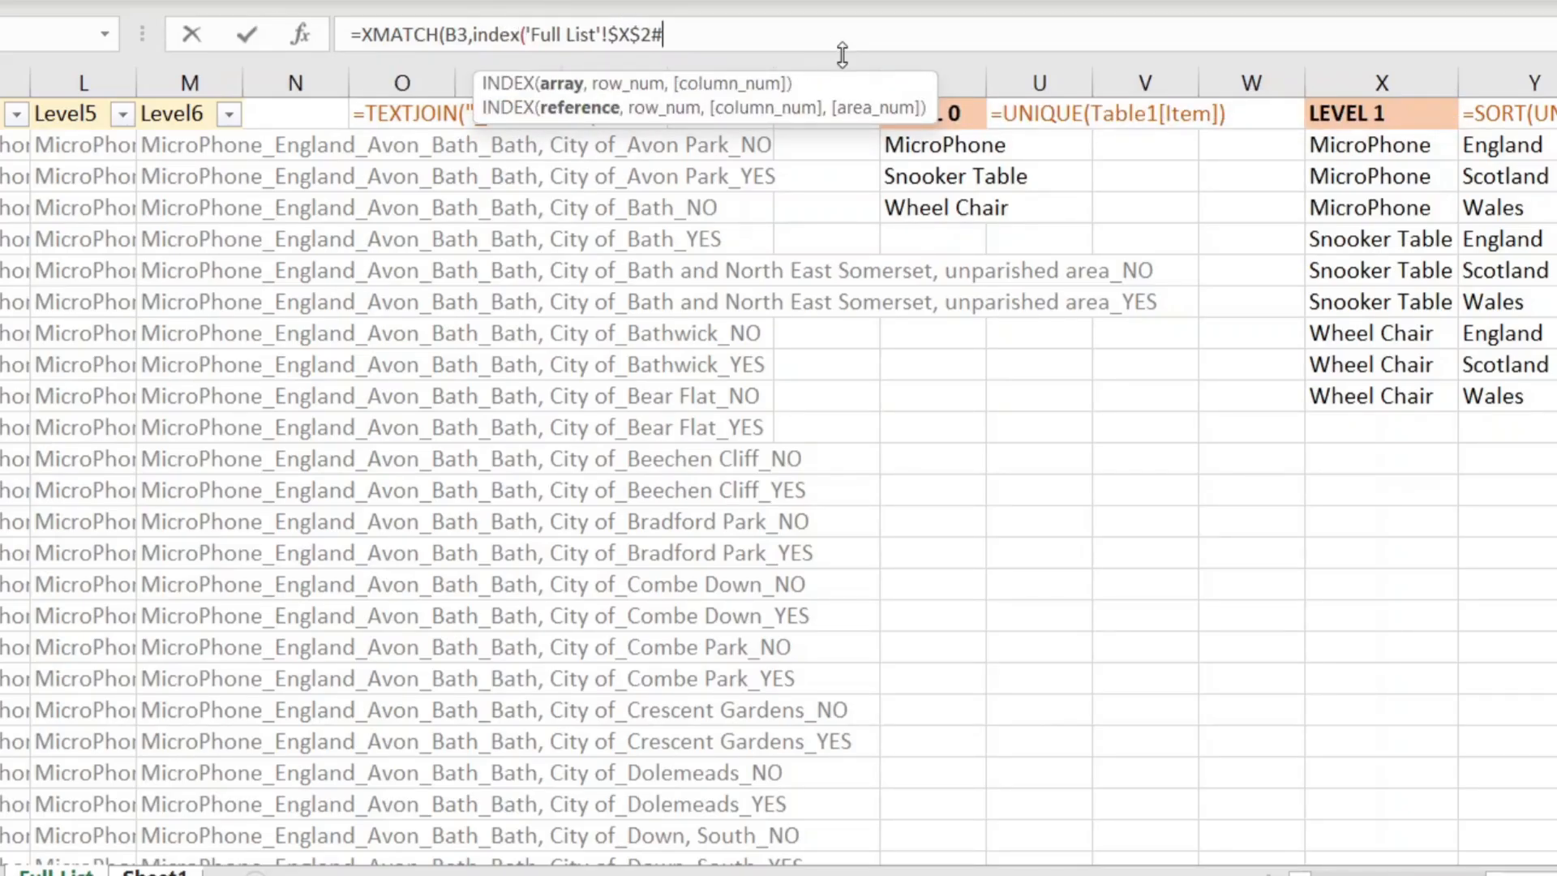
pyautogui.write(',0,1')
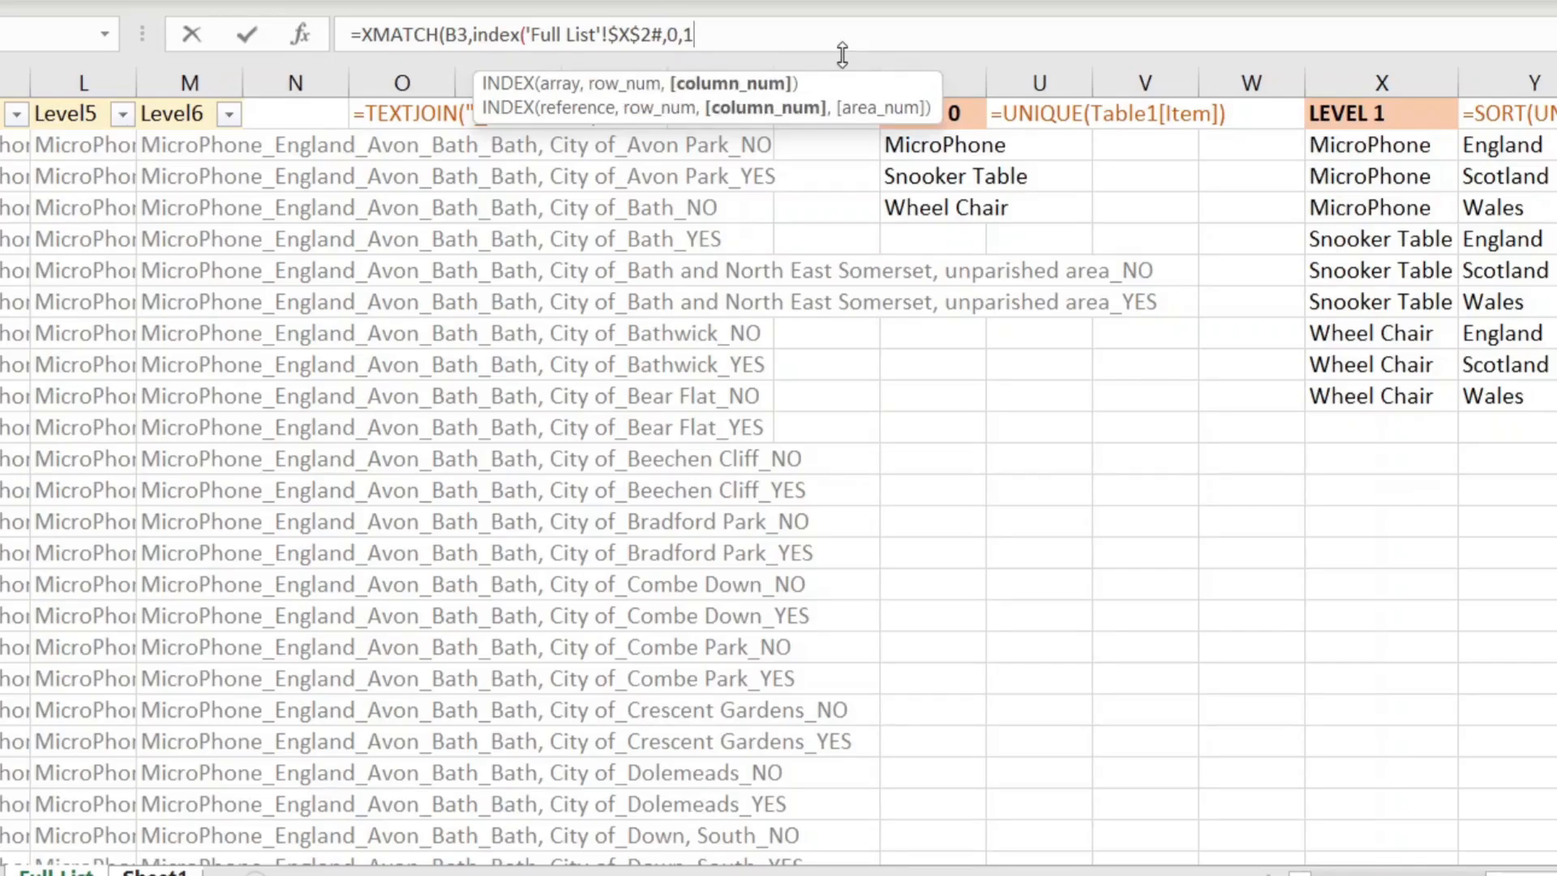
pyautogui.write(')')
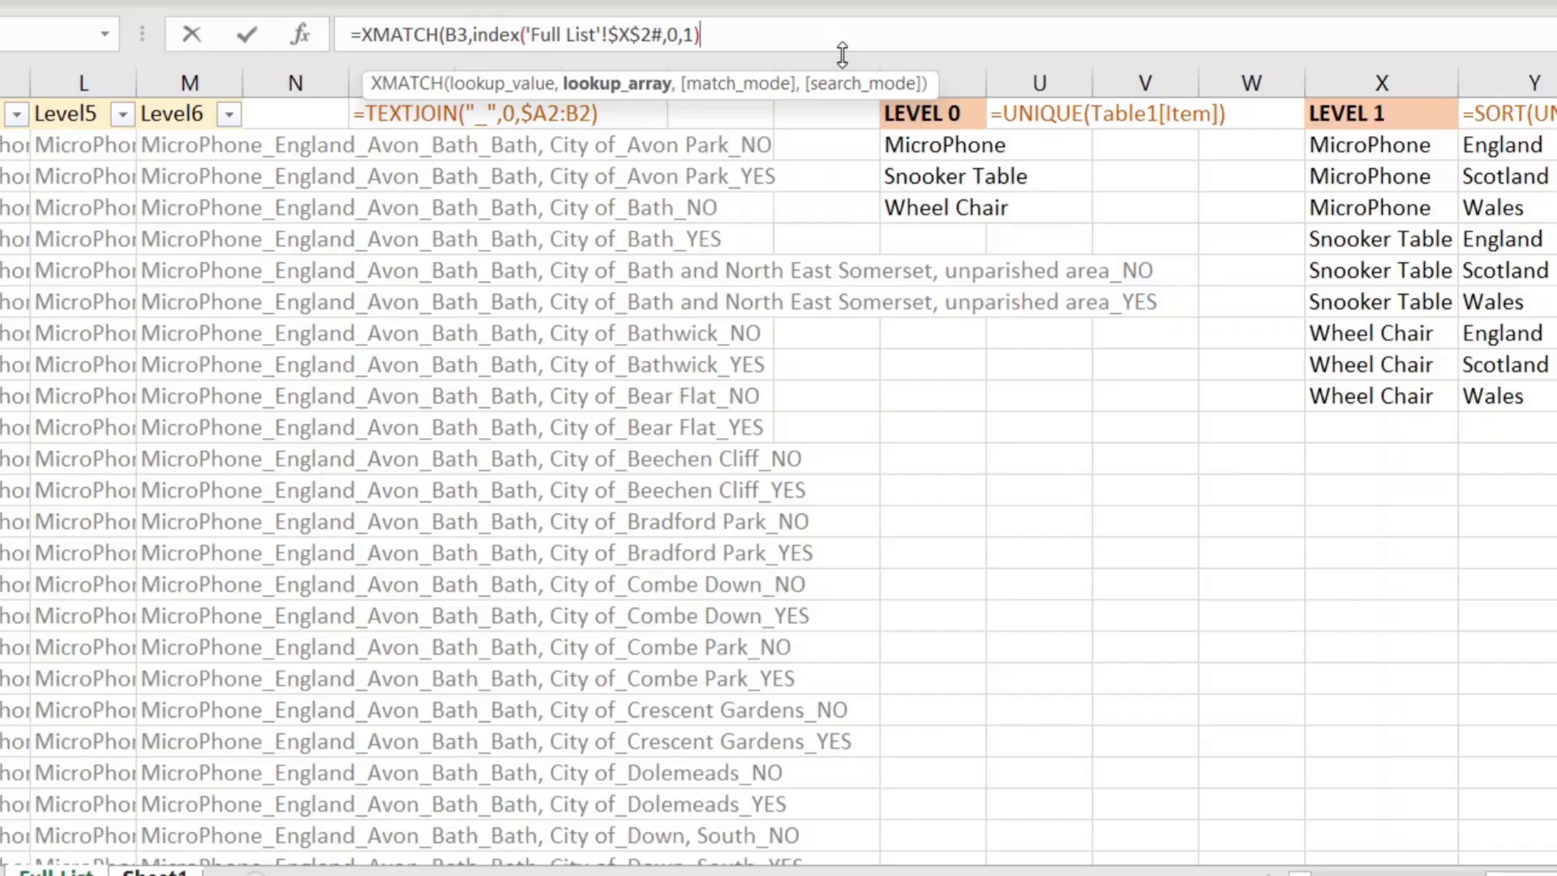
pyautogui.write(',0,1)')
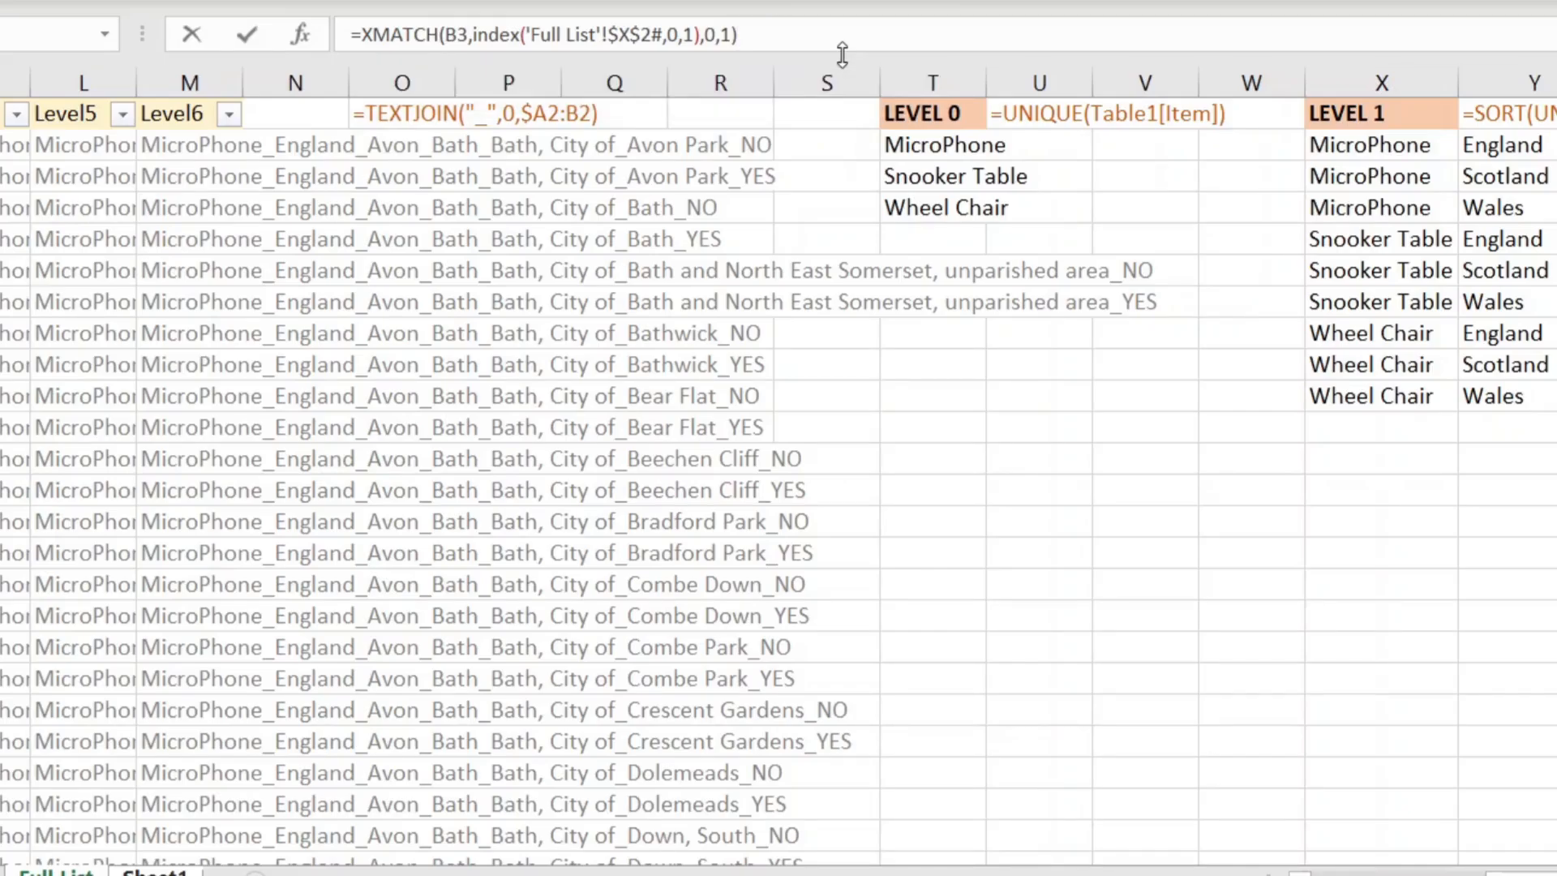
pyautogui.hotkey('ctrl', 'Return')
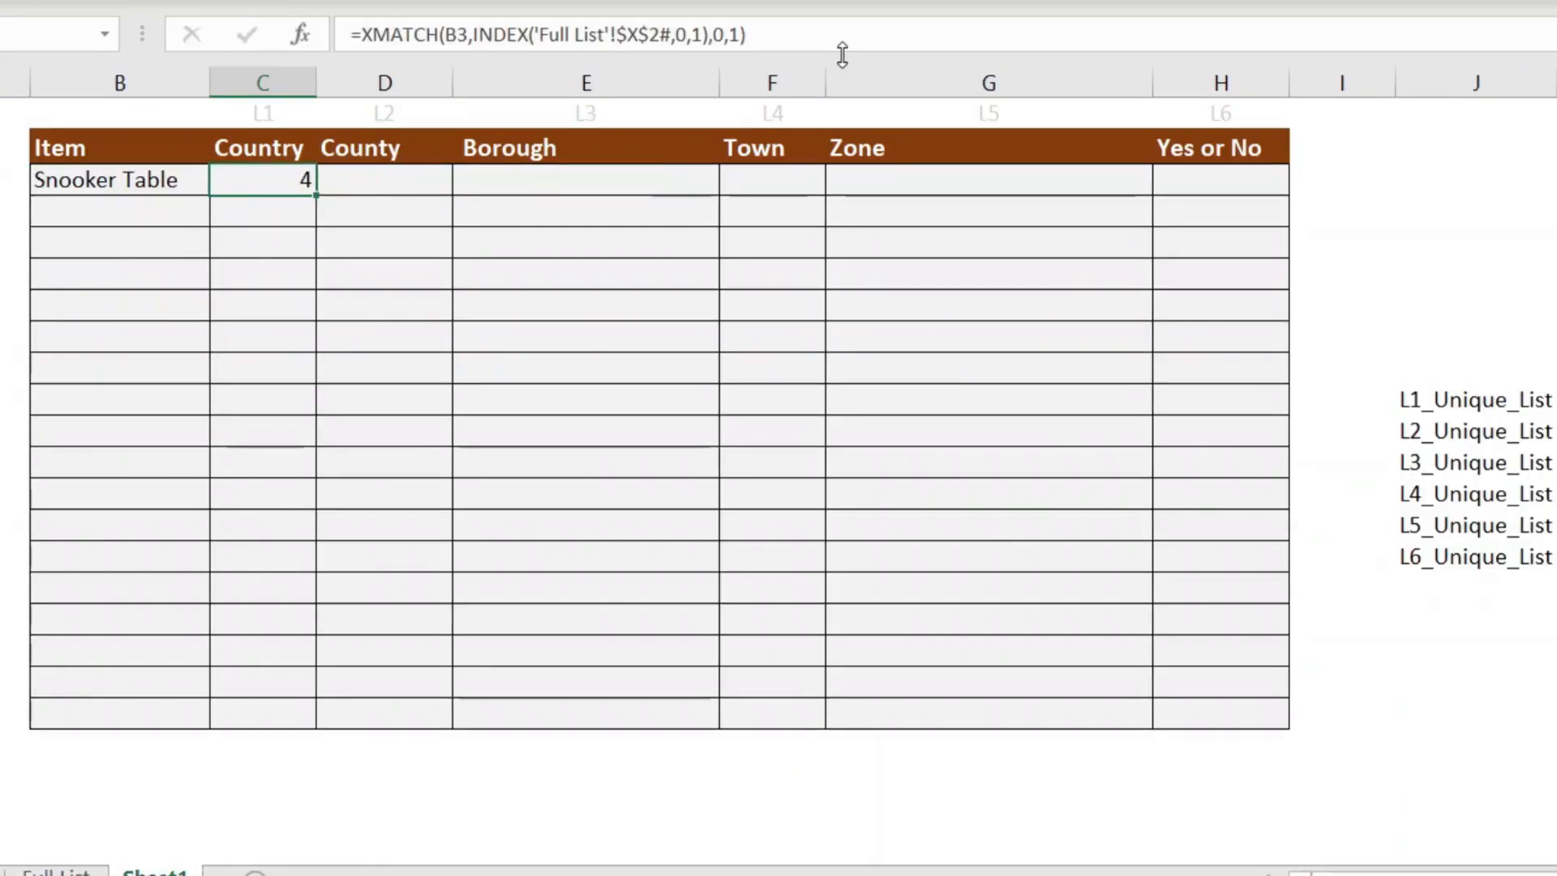
# Step: Wrap C3's XMATCH in INDEX('Full List'!$X$2#,...,2) to return the country column
pyautogui.click(360, 36)
pyautogui.write('ind')
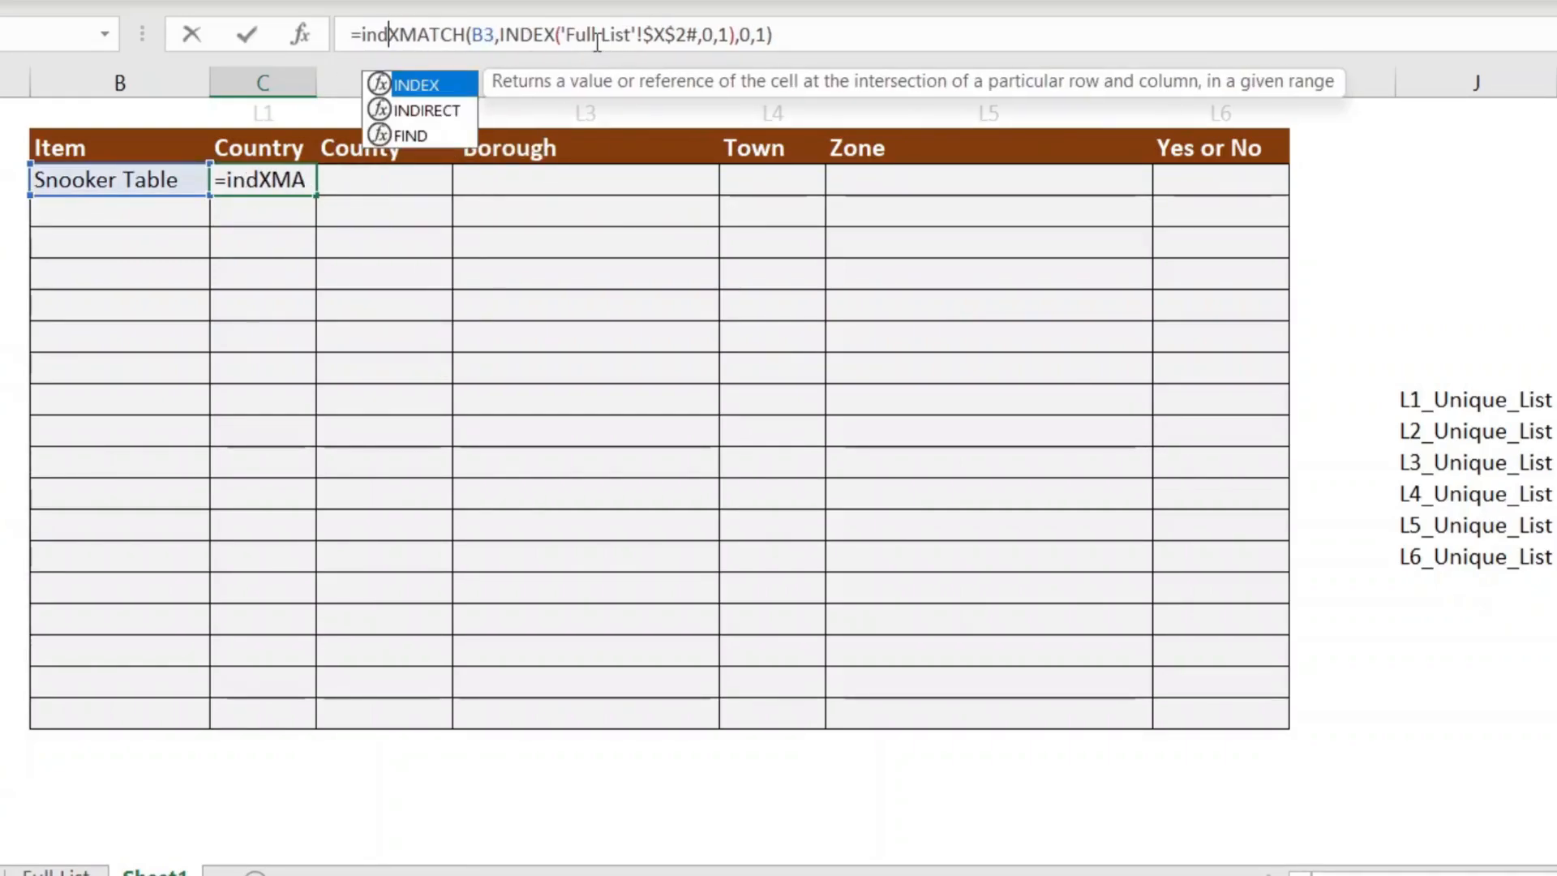
pyautogui.write('ex(')
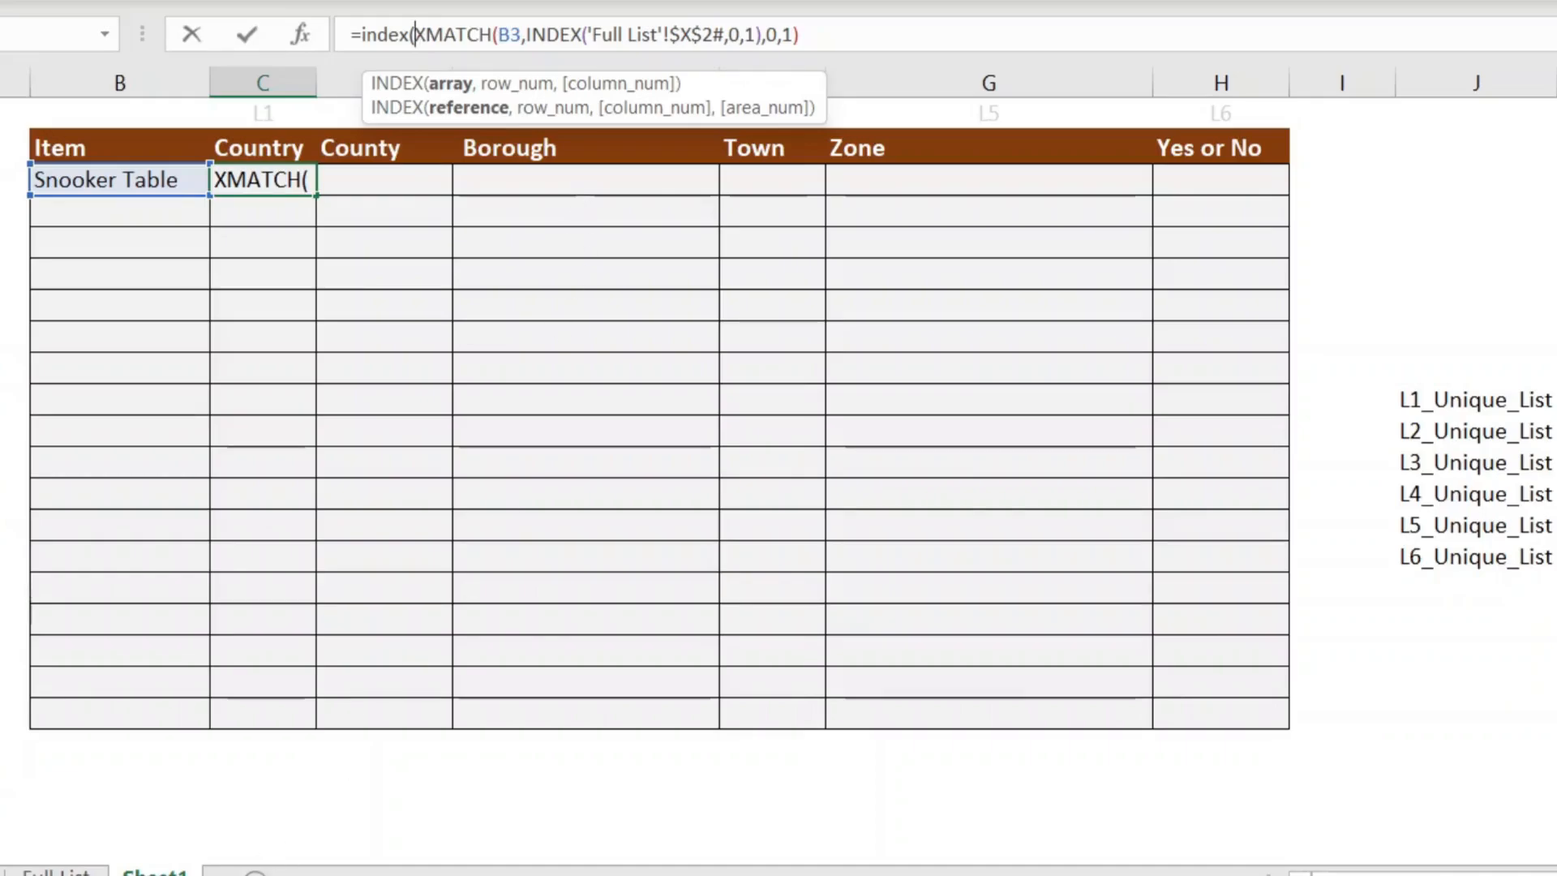
pyautogui.click(57, 872)
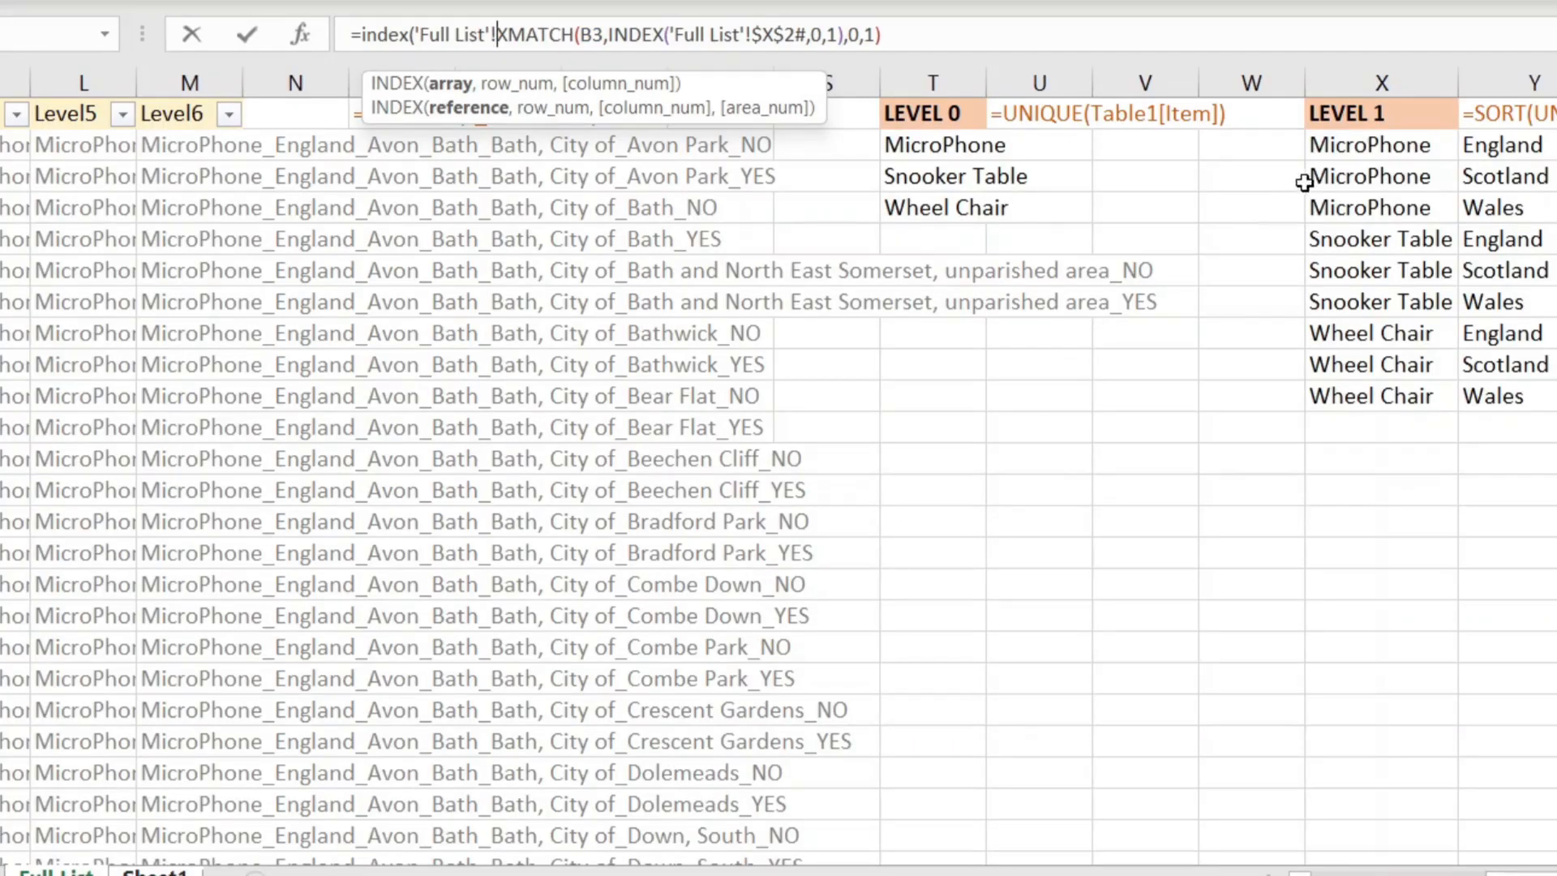
pyautogui.click(1336, 145)
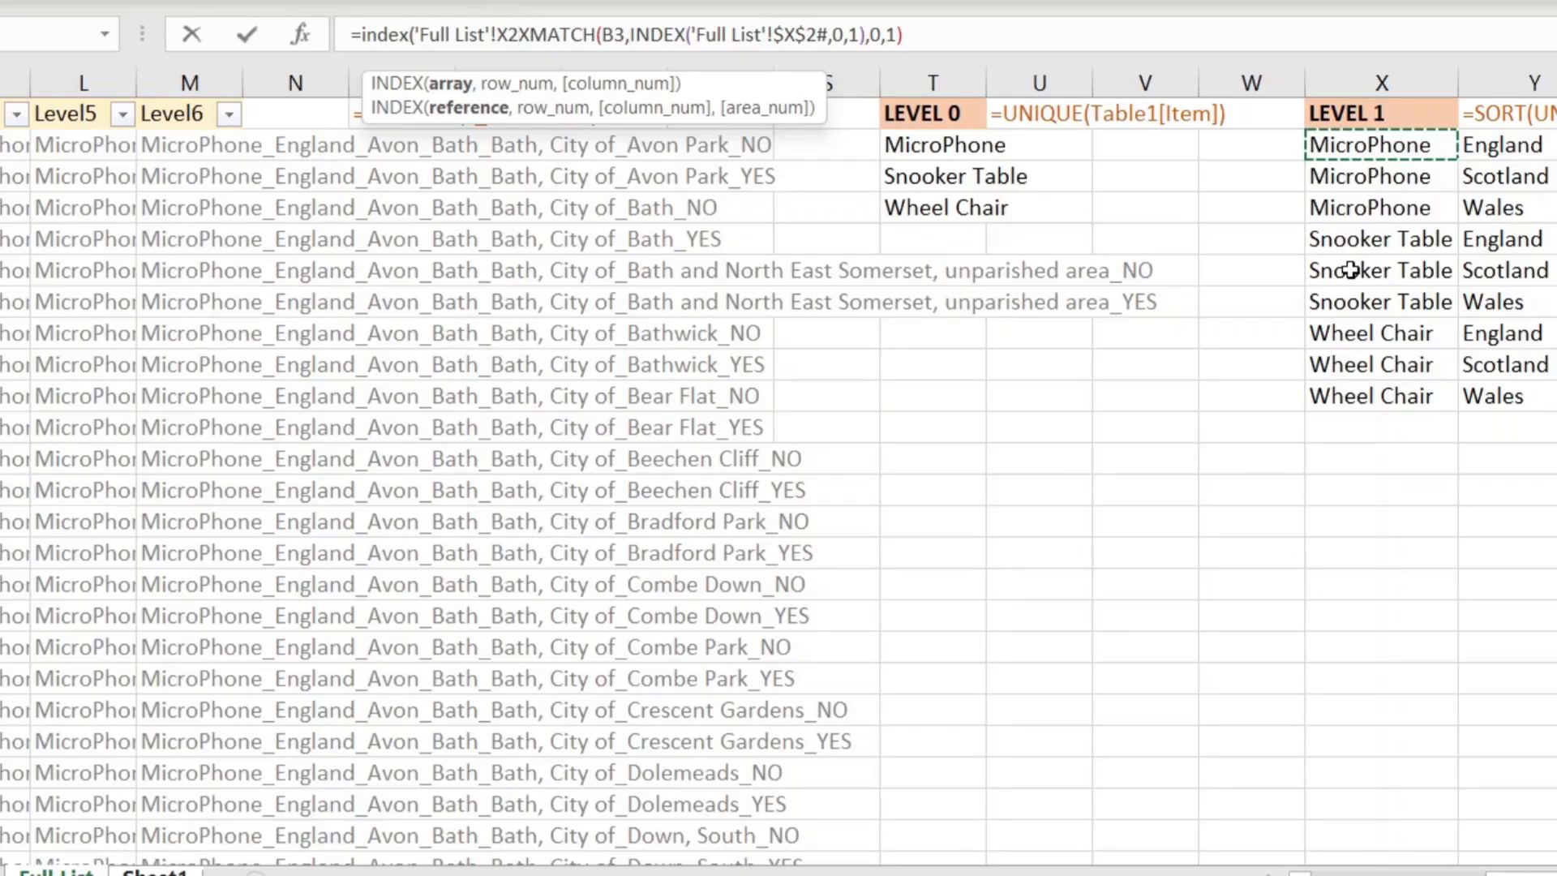
pyautogui.press('F4')
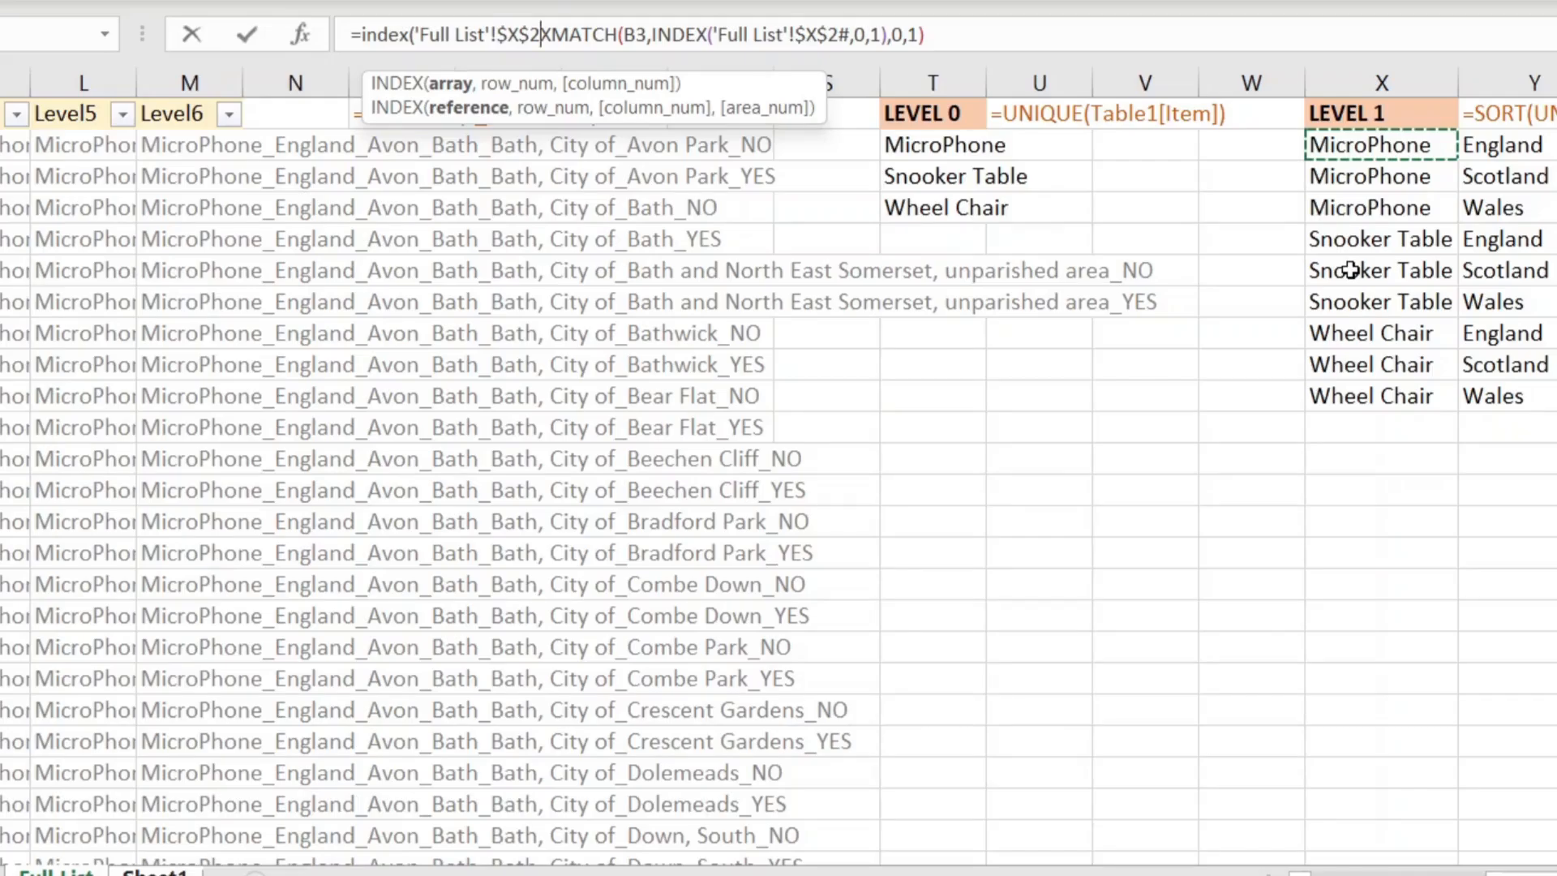
pyautogui.write('#')
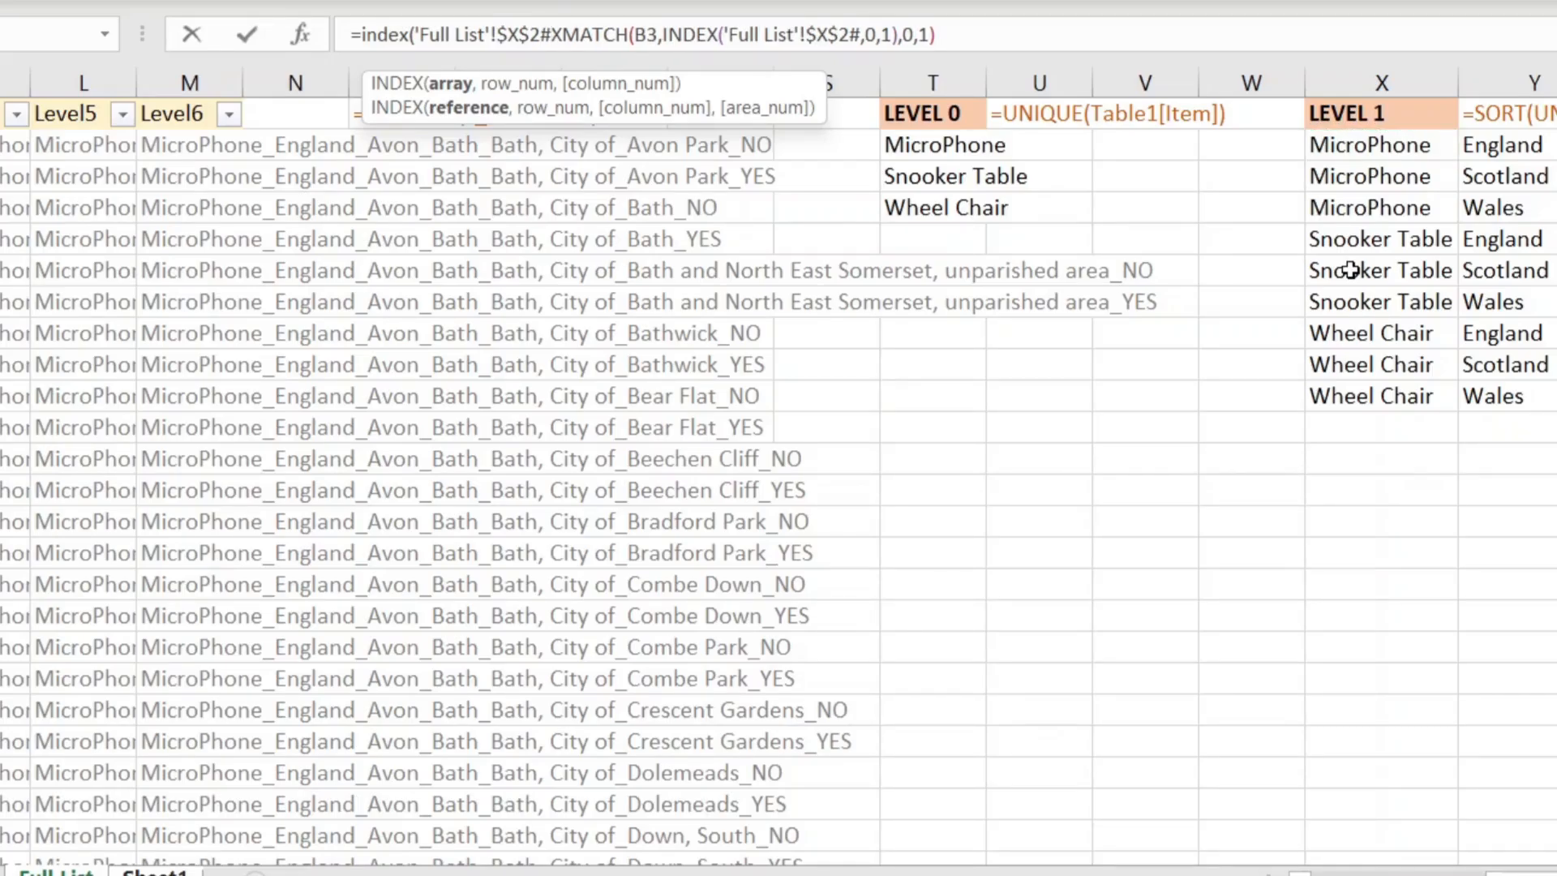
pyautogui.write(',')
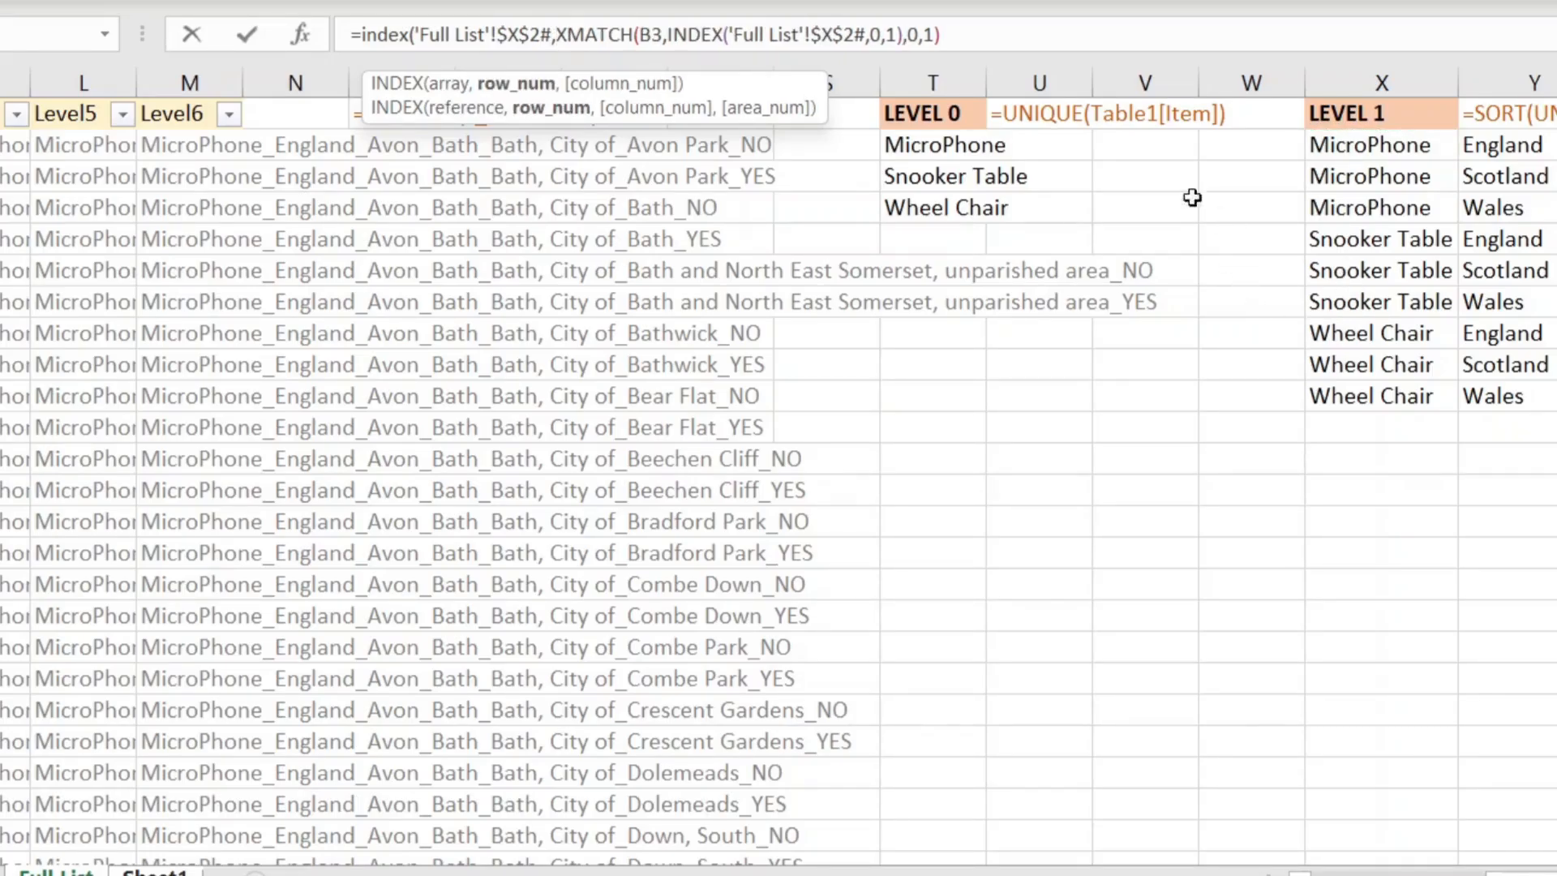
pyautogui.click(945, 34)
pyautogui.write(',')
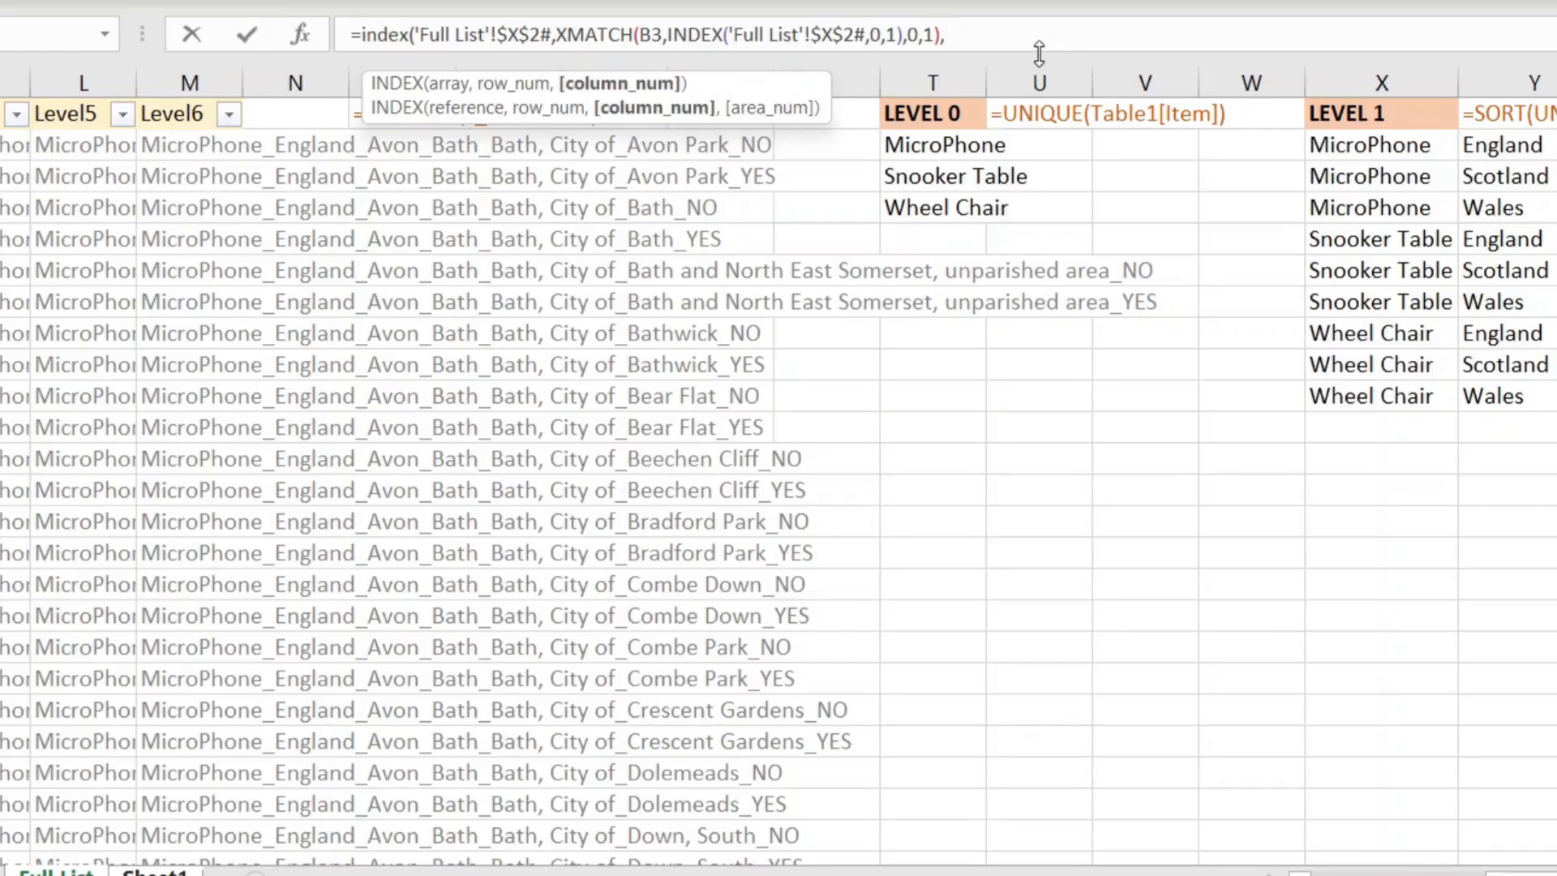
pyautogui.write('2)')
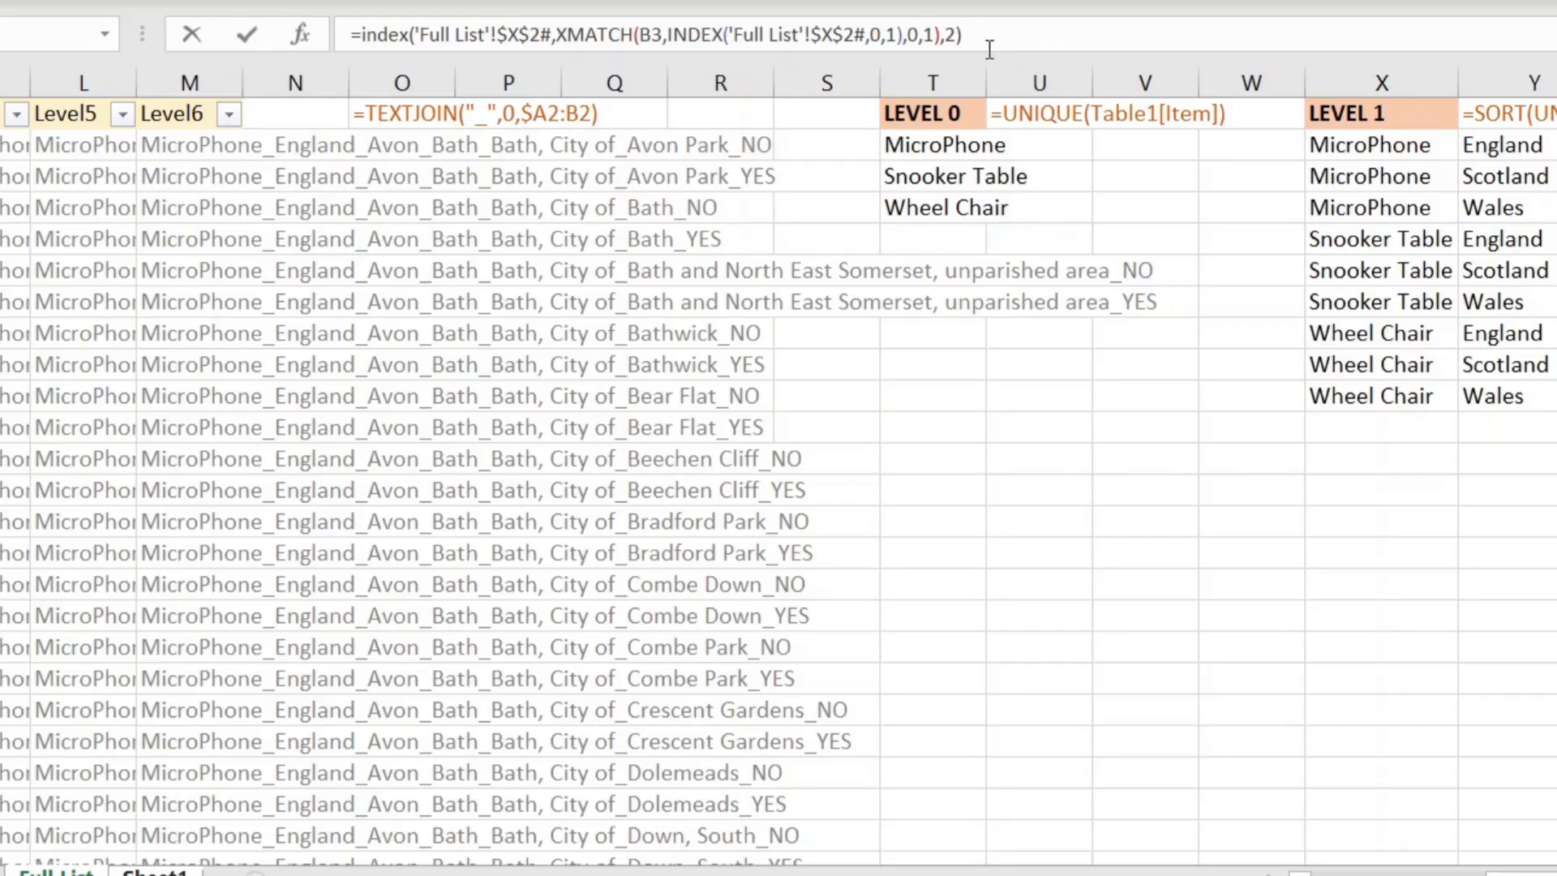
# Step: Append a colon and a copy of the INDEX whose XMATCH searches last-to-first (-1)
pyautogui.moveTo(986, 36); pyautogui.dragTo(359, 36)
pyautogui.hotkey('ctrl', 'c')
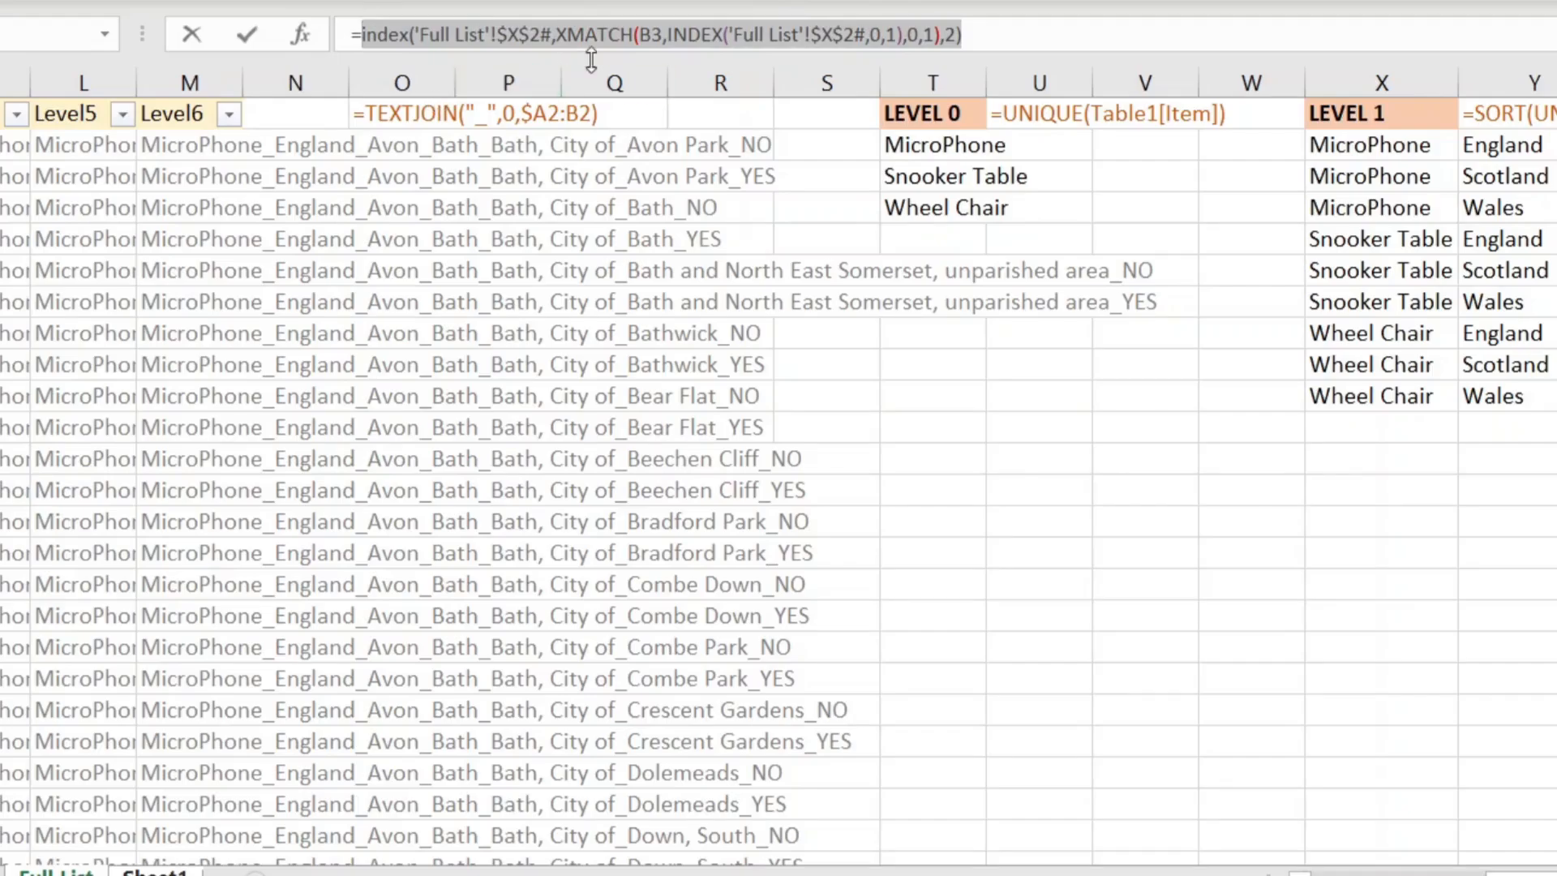
pyautogui.click(1016, 33)
pyautogui.write(':')
pyautogui.hotkey('ctrl', 'v')
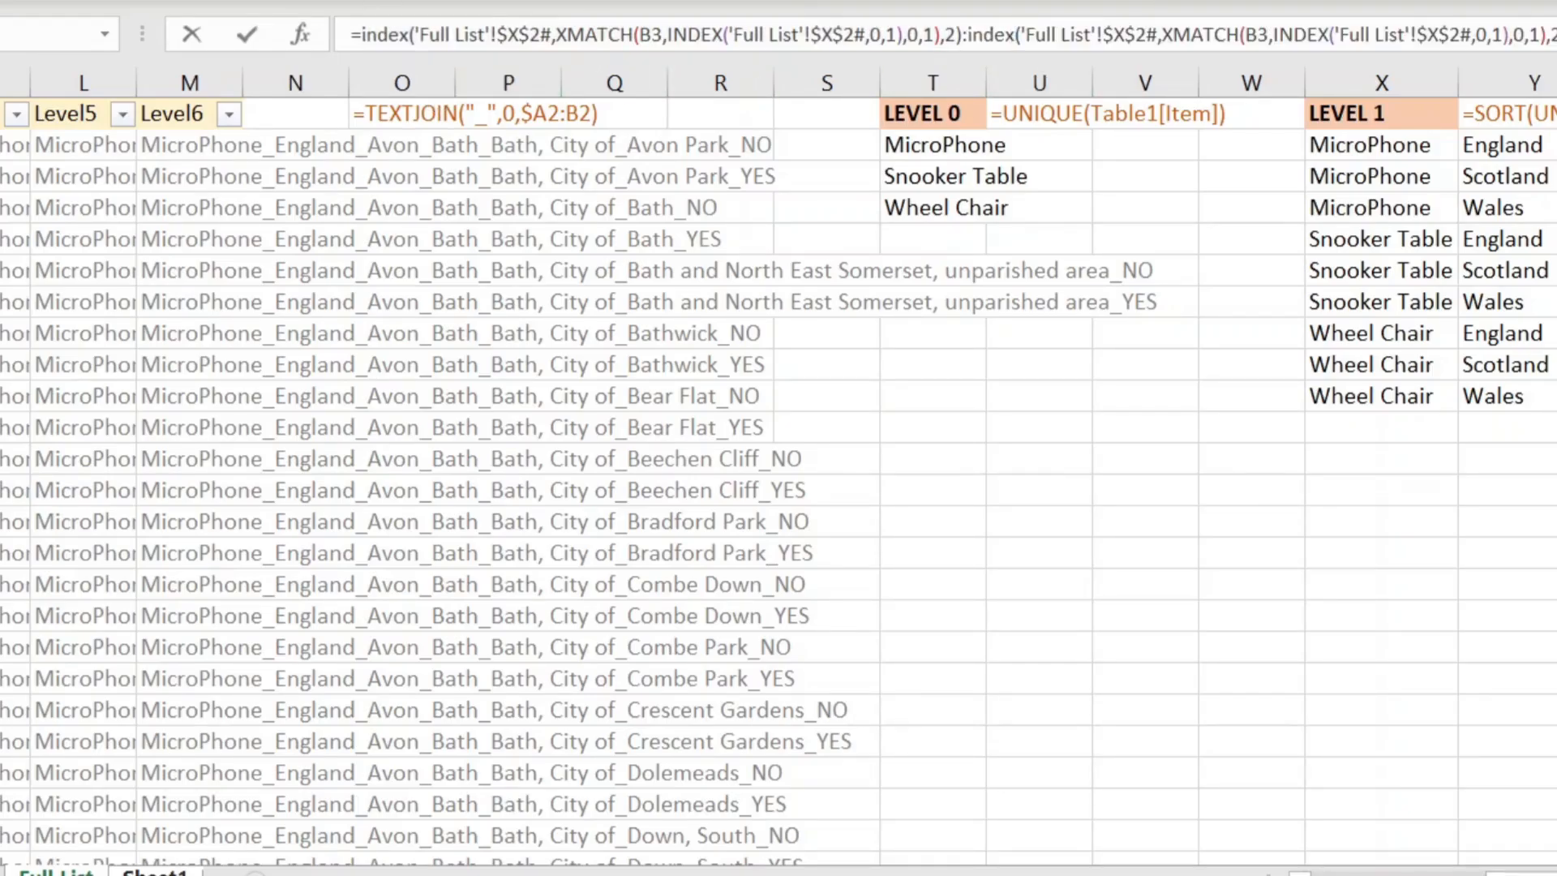
pyautogui.click(1503, 34)
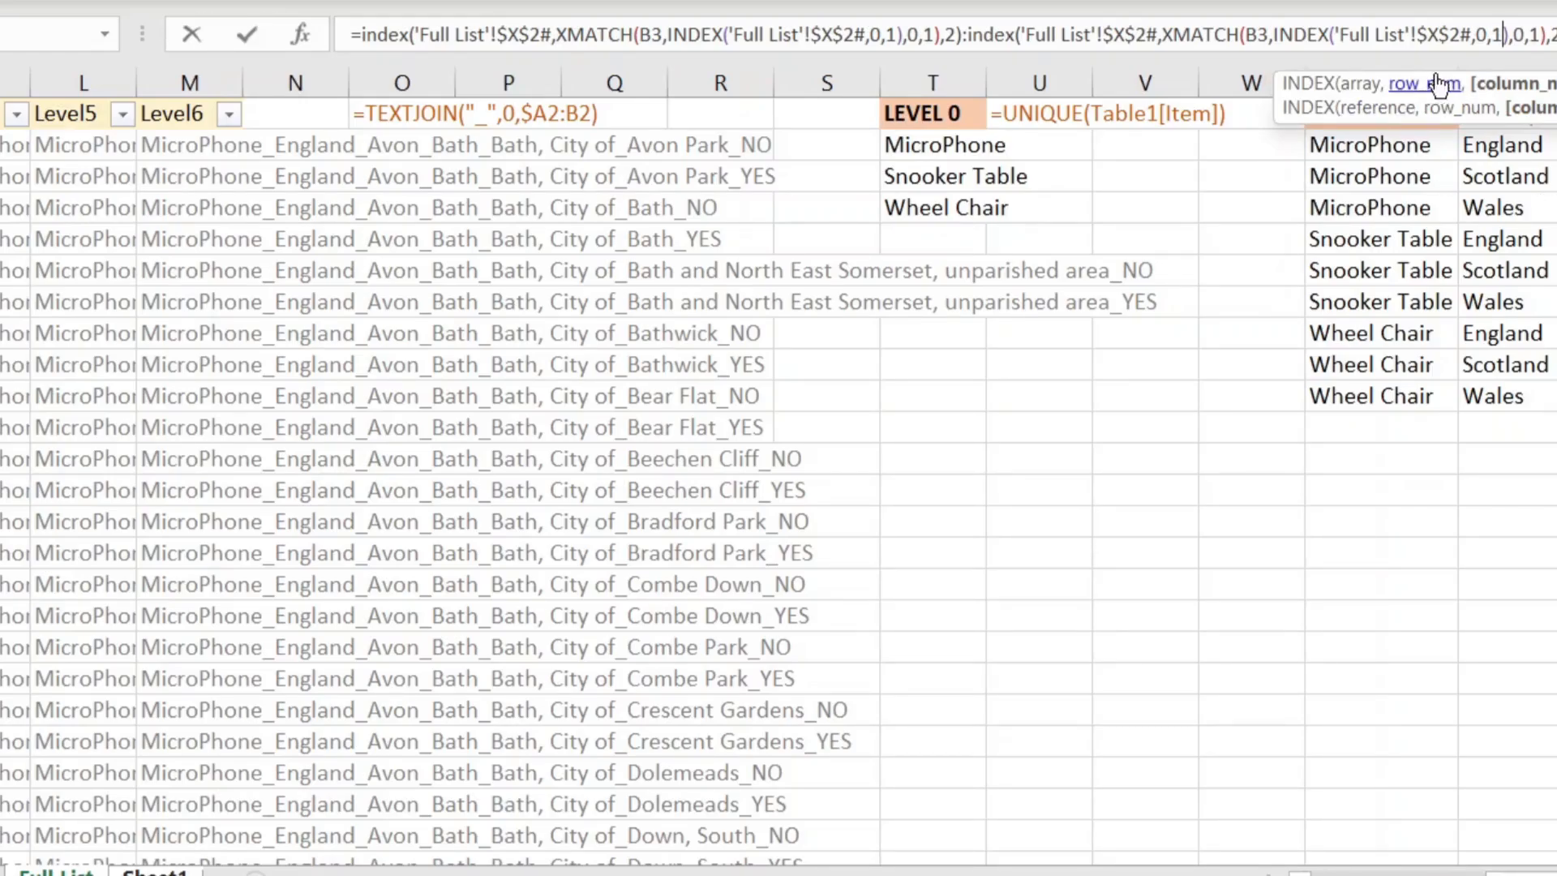
pyautogui.click(1540, 37)
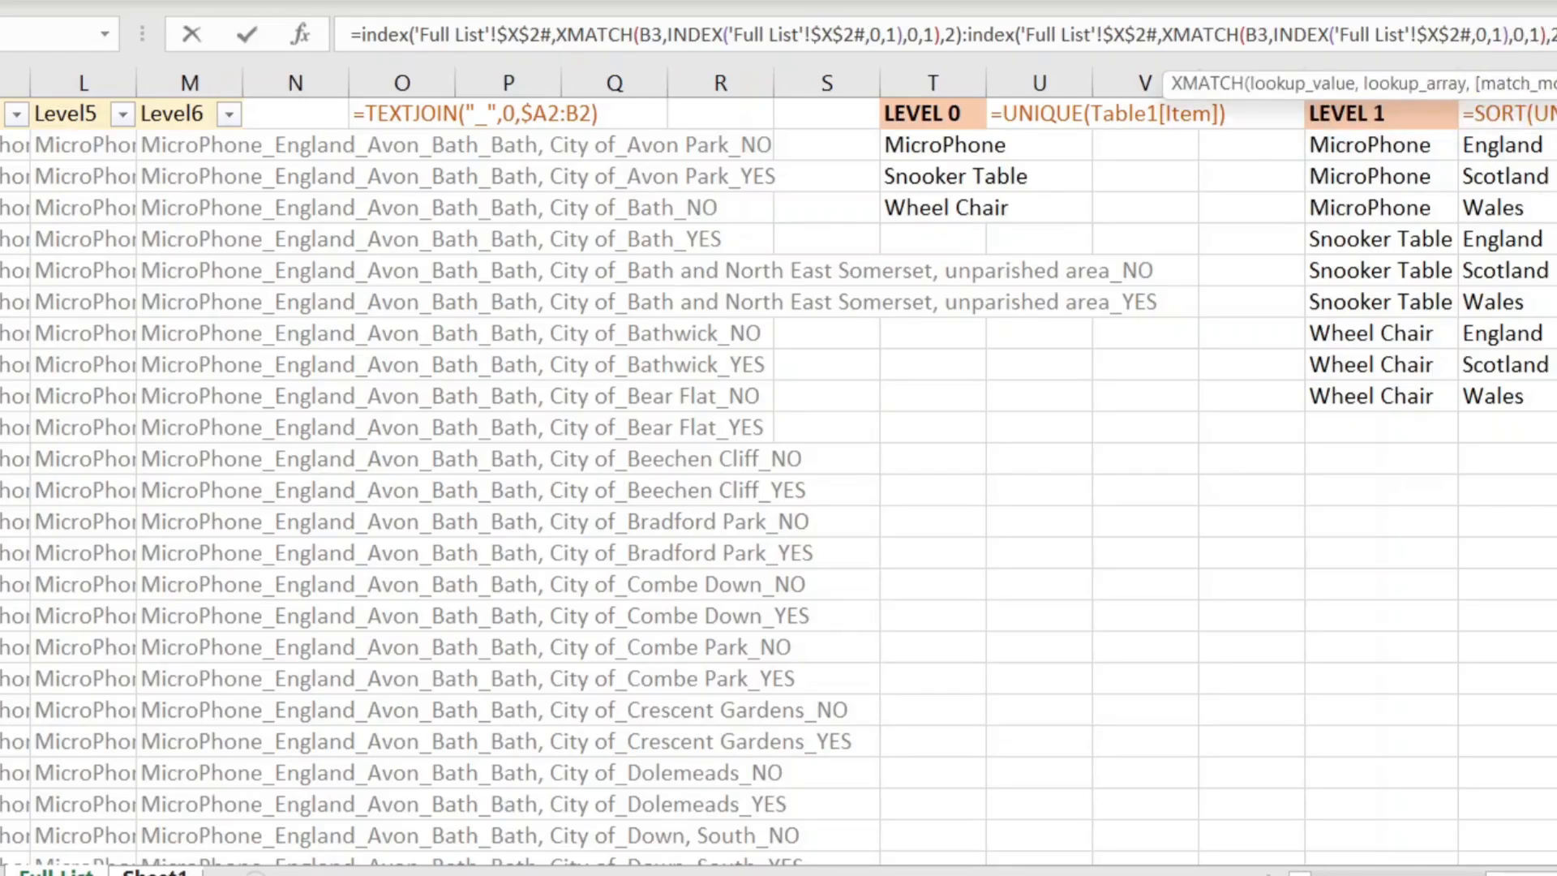
pyautogui.press('BackSpace')
pyautogui.write('-1')
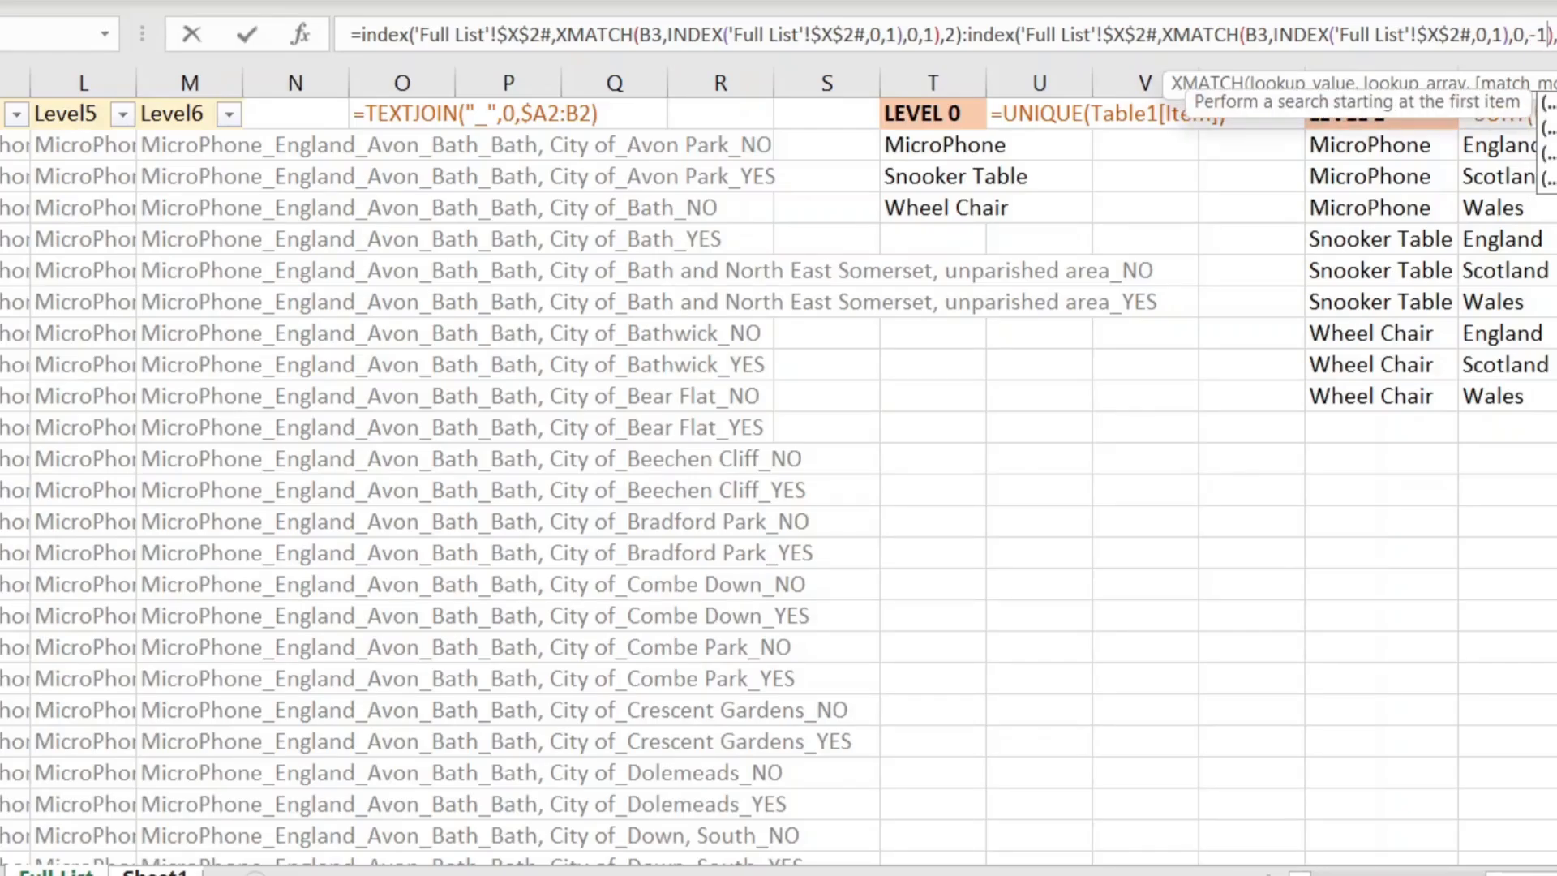
pyautogui.press('Return')
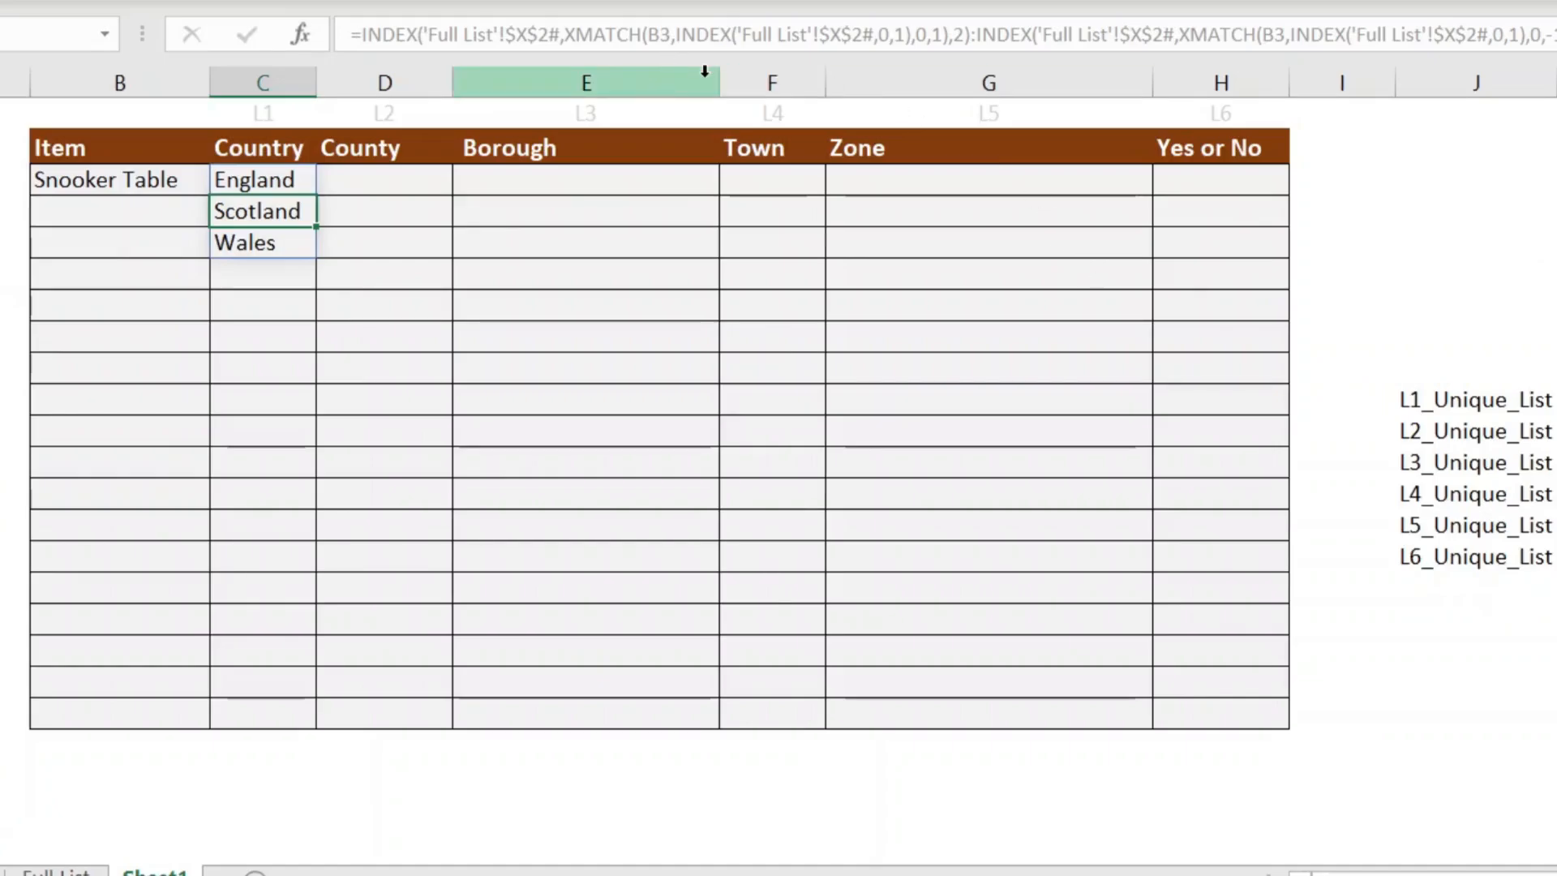
pyautogui.click(1555, 462)
pyautogui.click(1555, 399)
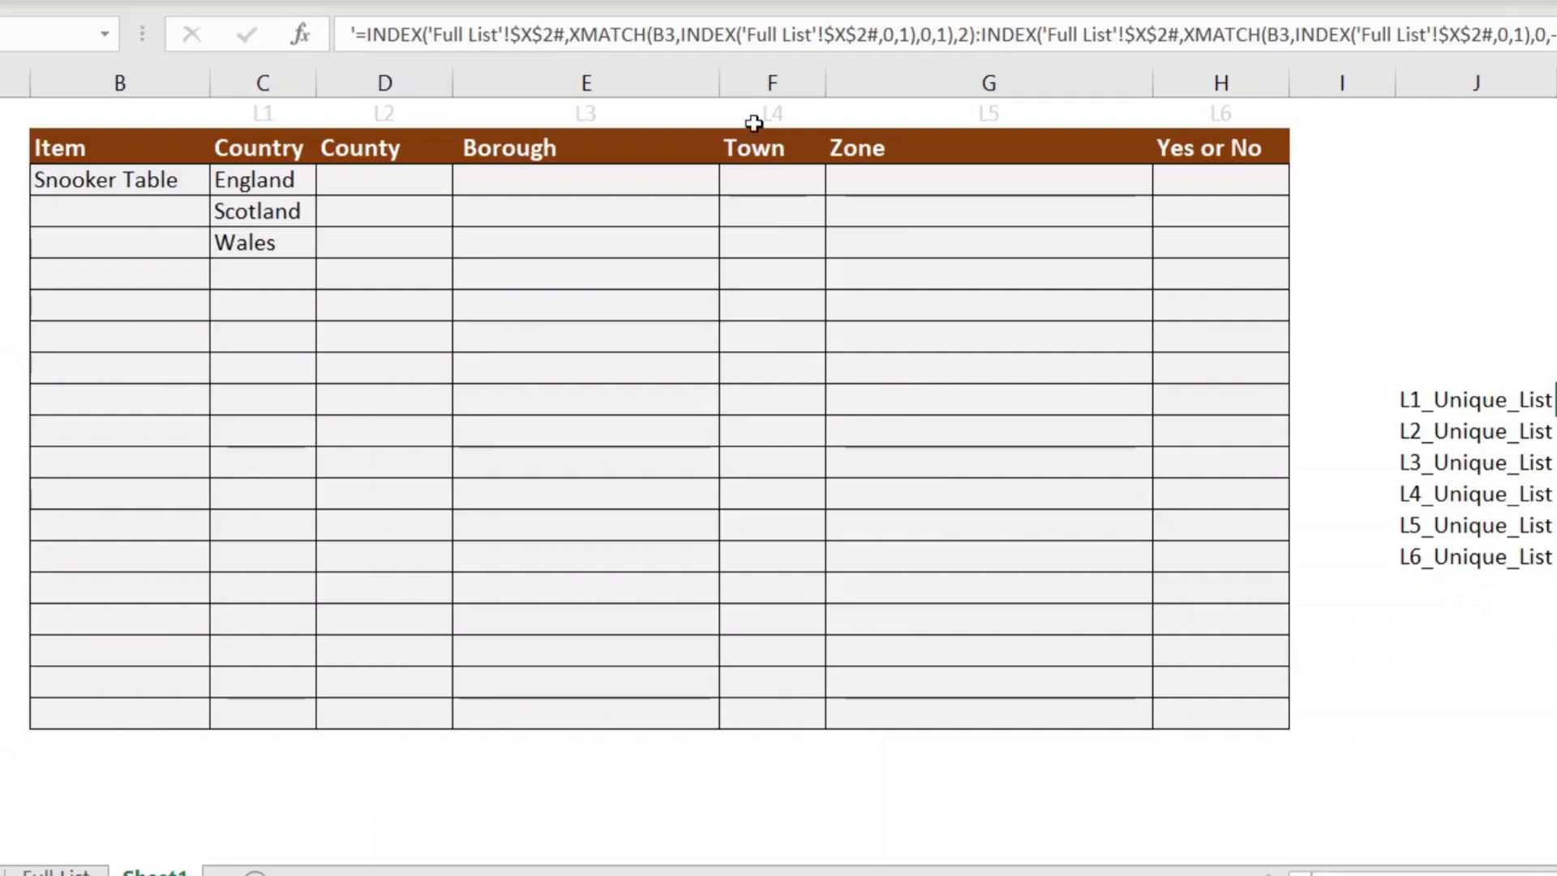
pyautogui.click(511, 247)
pyautogui.click(282, 180)
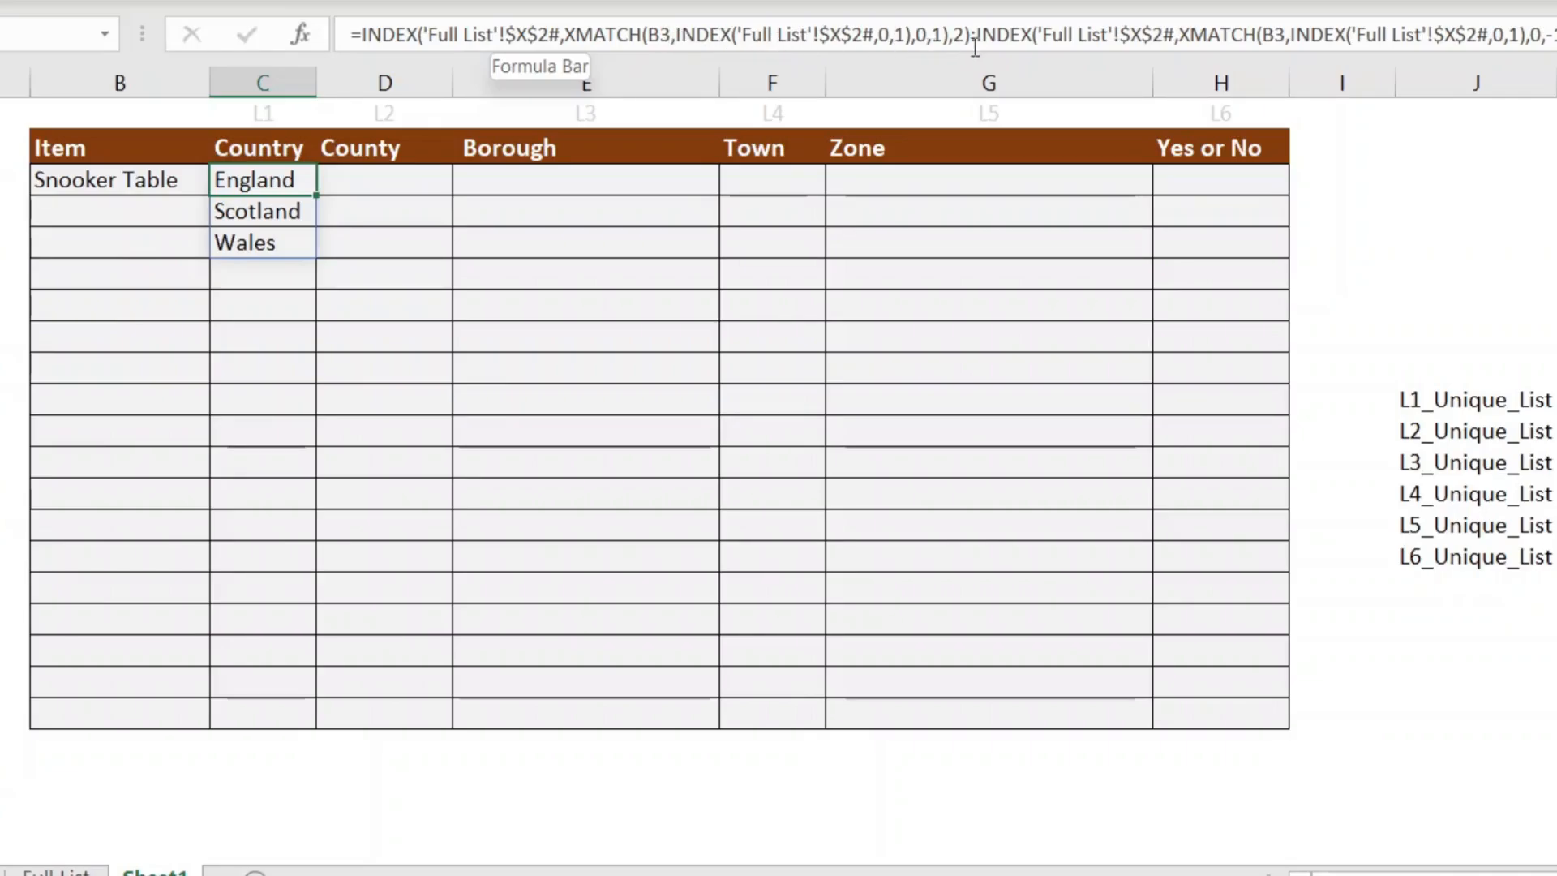
pyautogui.moveTo(1556, 35); pyautogui.dragTo(338, 9)
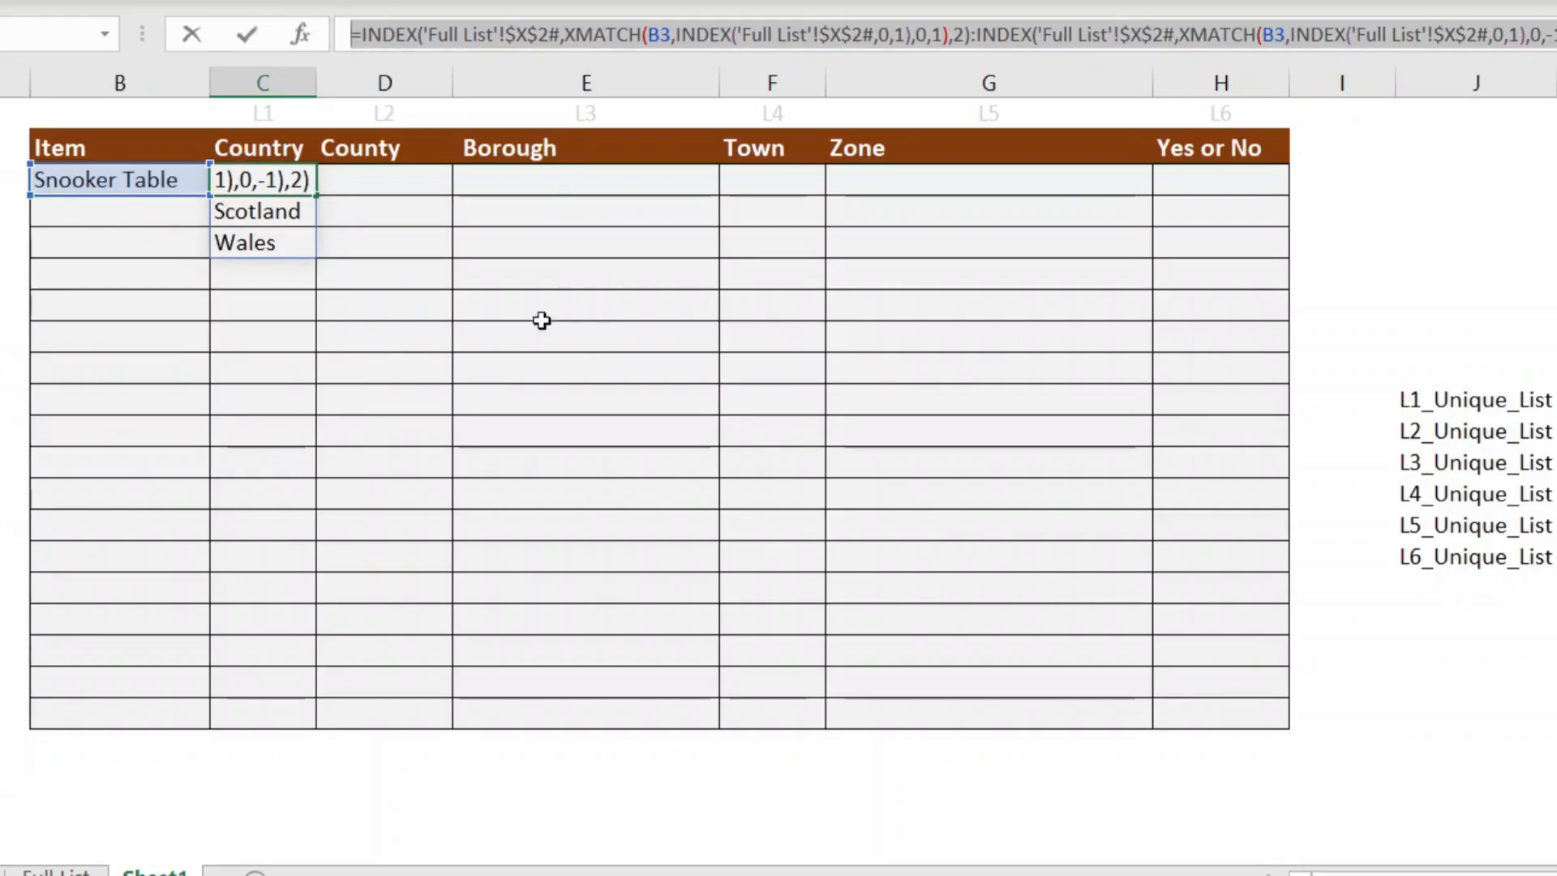
pyautogui.press('Escape')
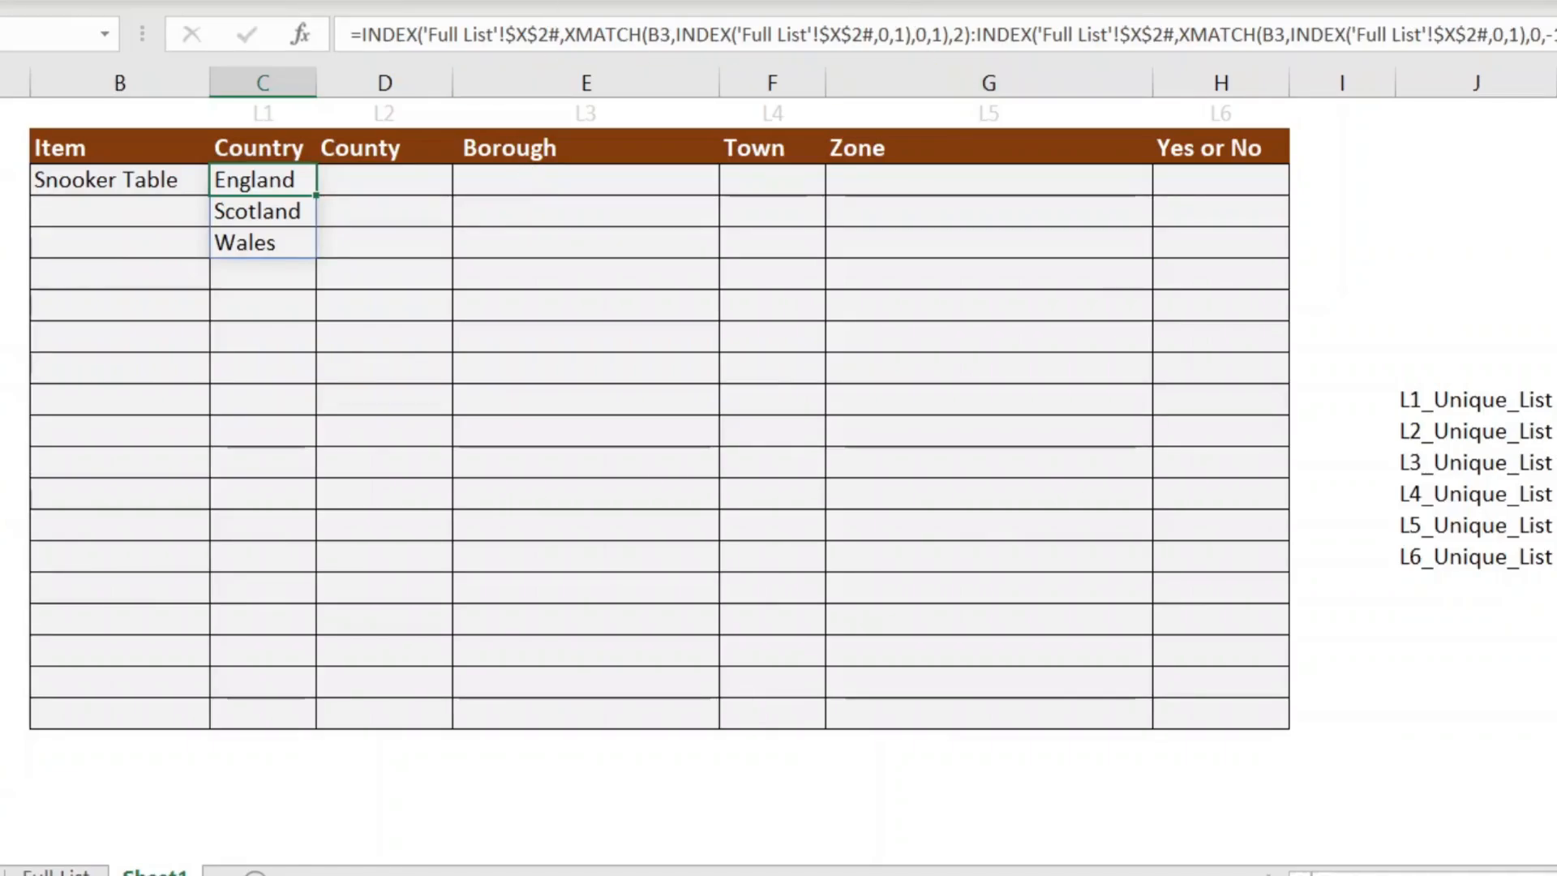
pyautogui.click(906, 0)
# Step: Define Level1_Unique_List as the pasted INDEX/XMATCH formula, then clear the spill and select the Country cells
pyautogui.click(897, 0)
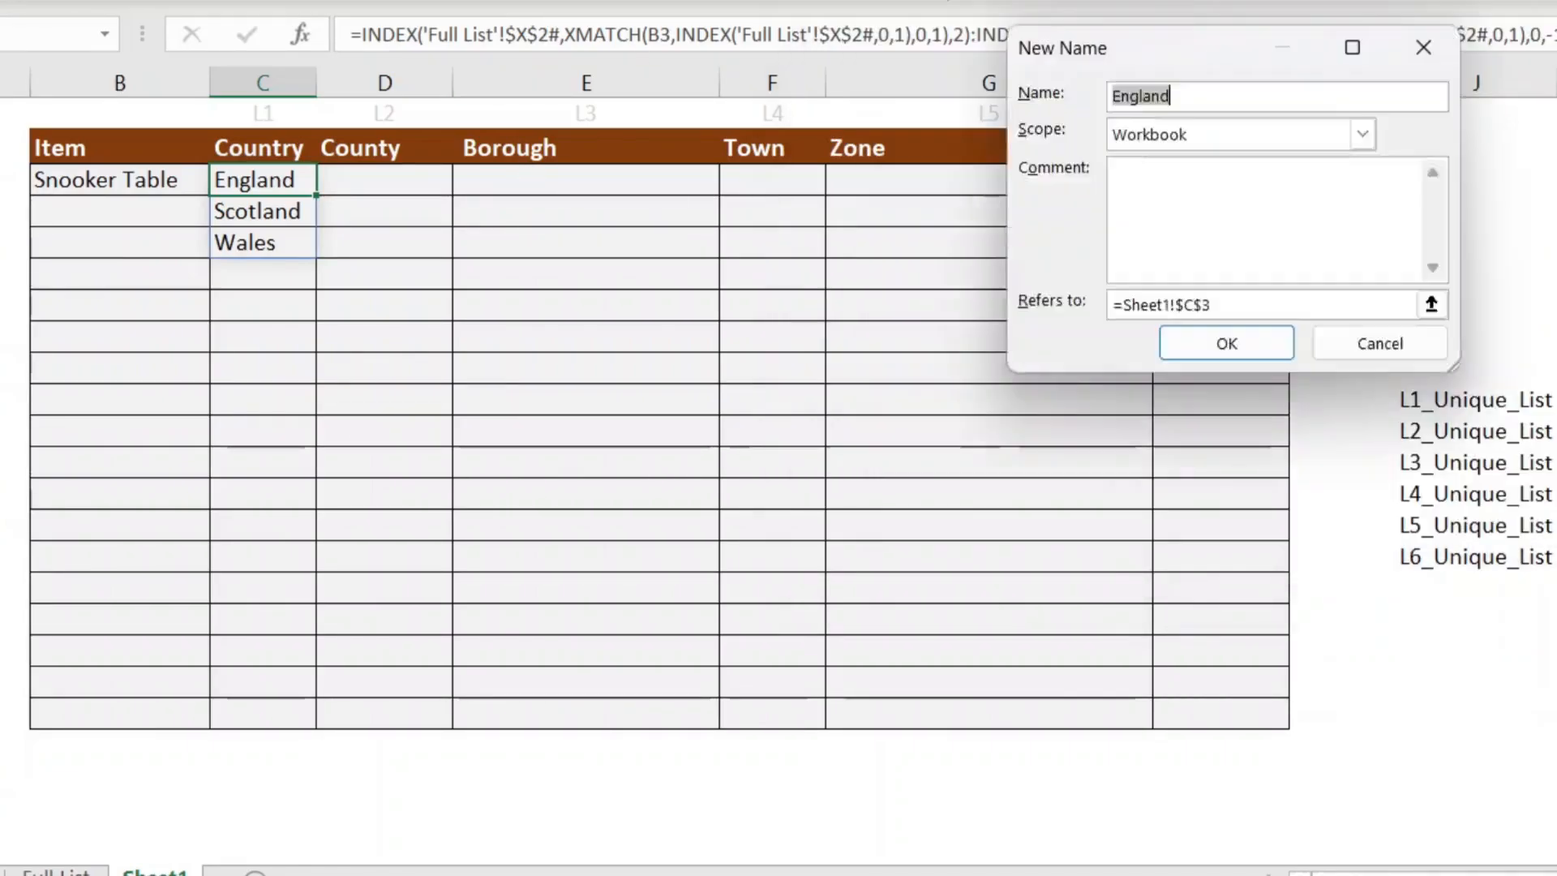
pyautogui.write('Lev')
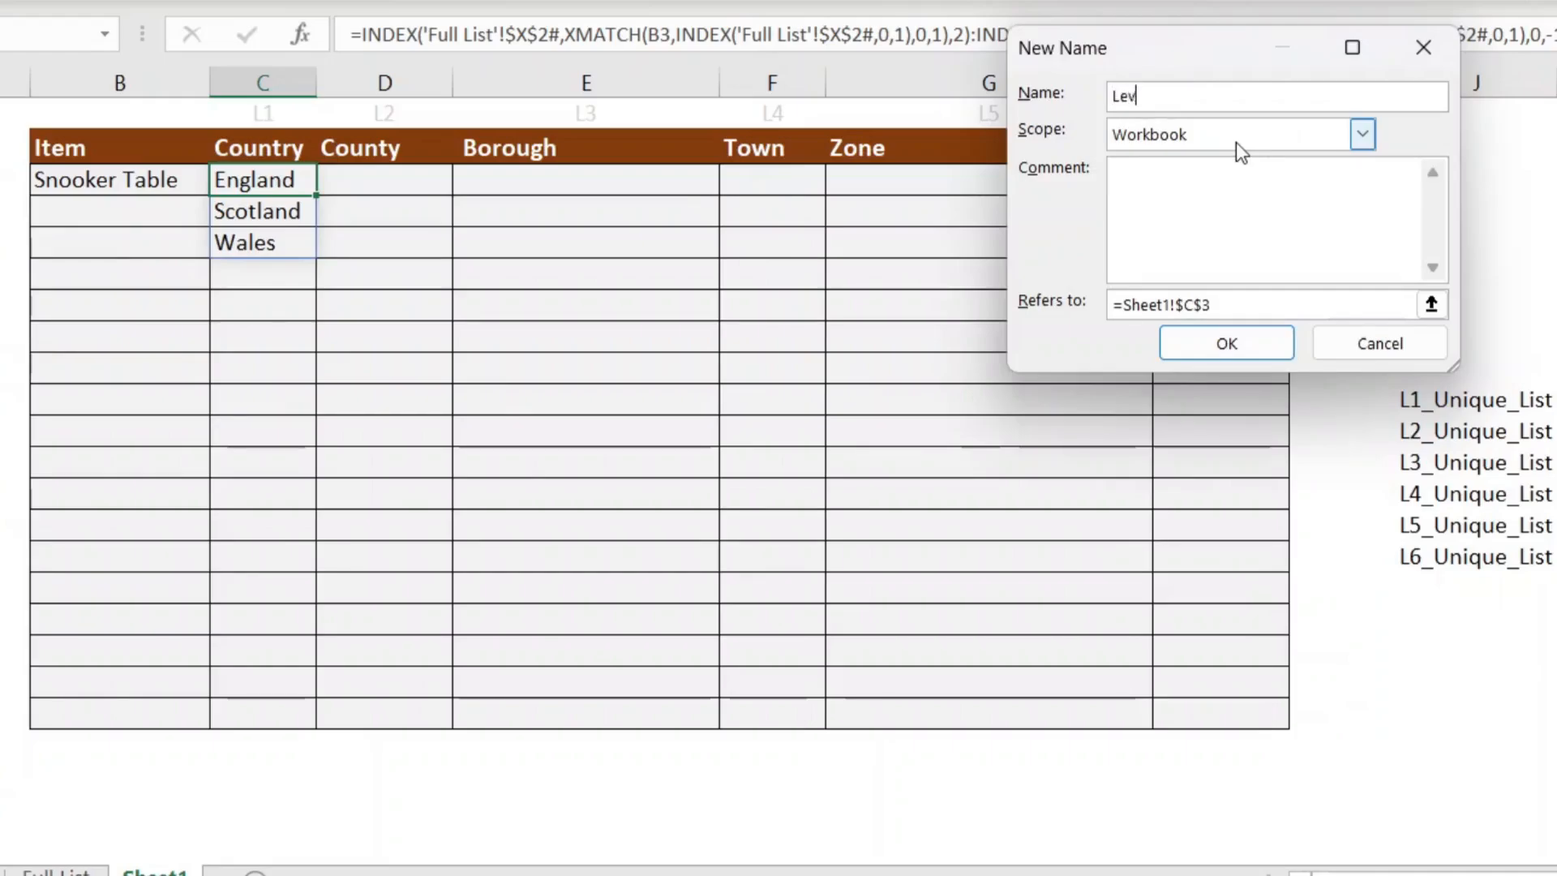
pyautogui.write('el1_')
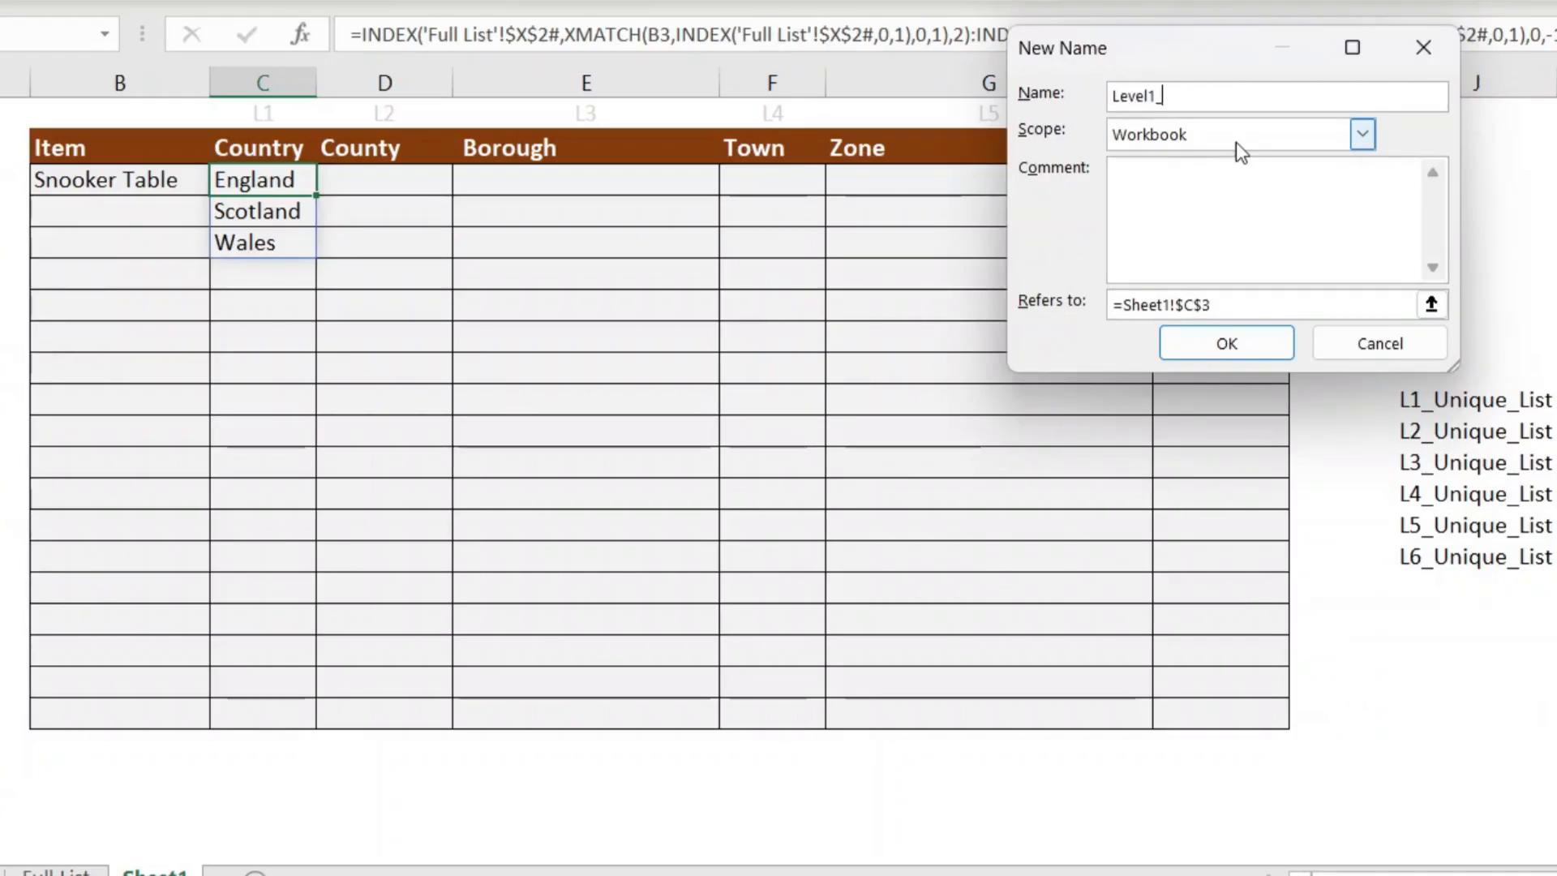
pyautogui.write('Unique_List')
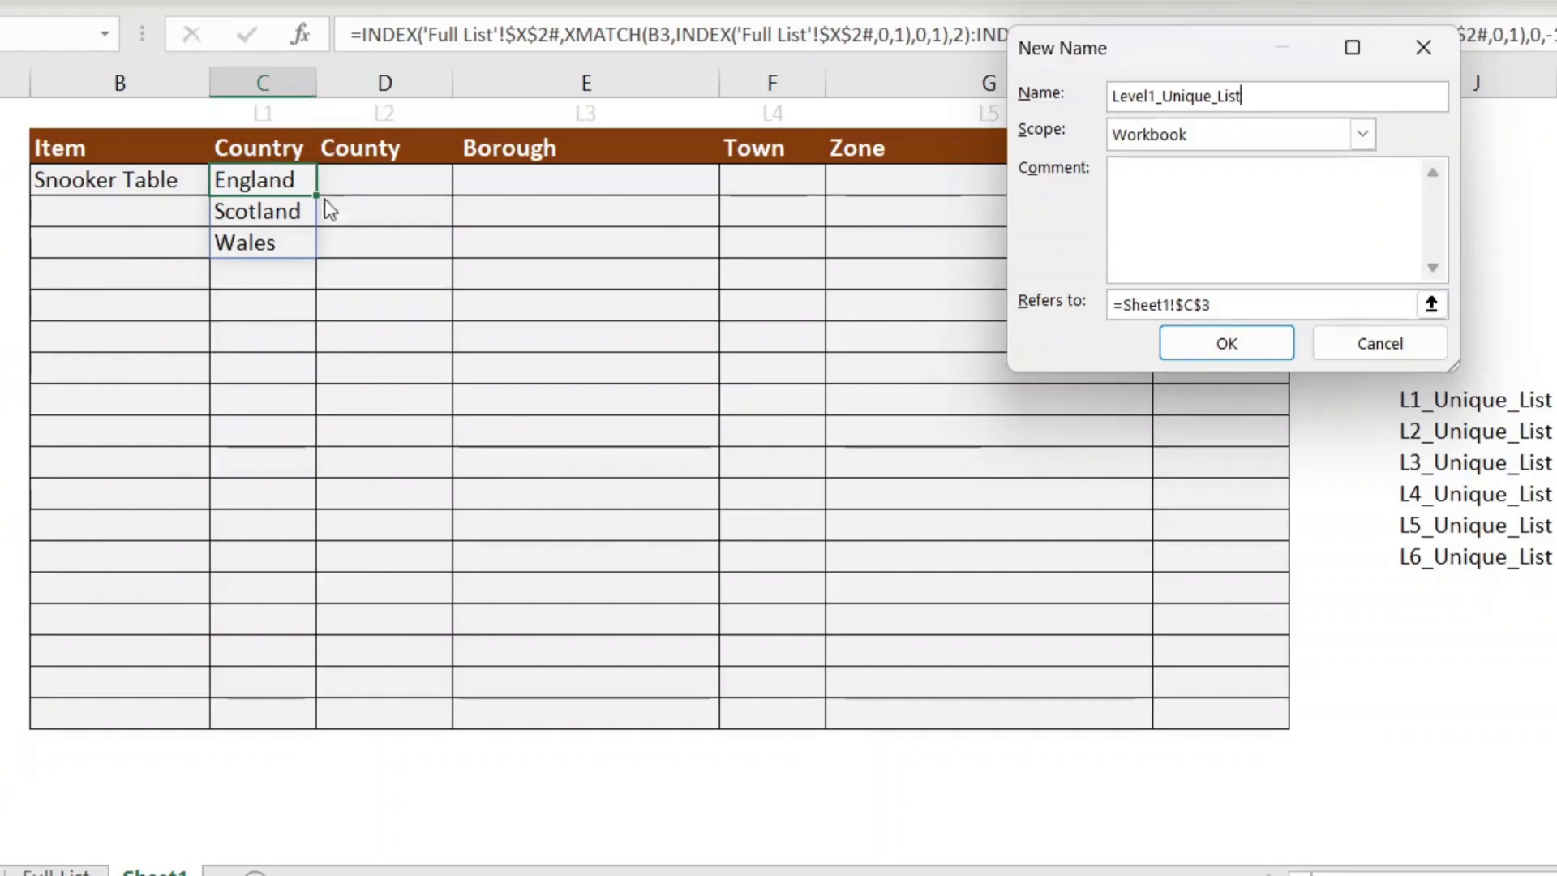
pyautogui.moveTo(1212, 305); pyautogui.dragTo(1113, 306)
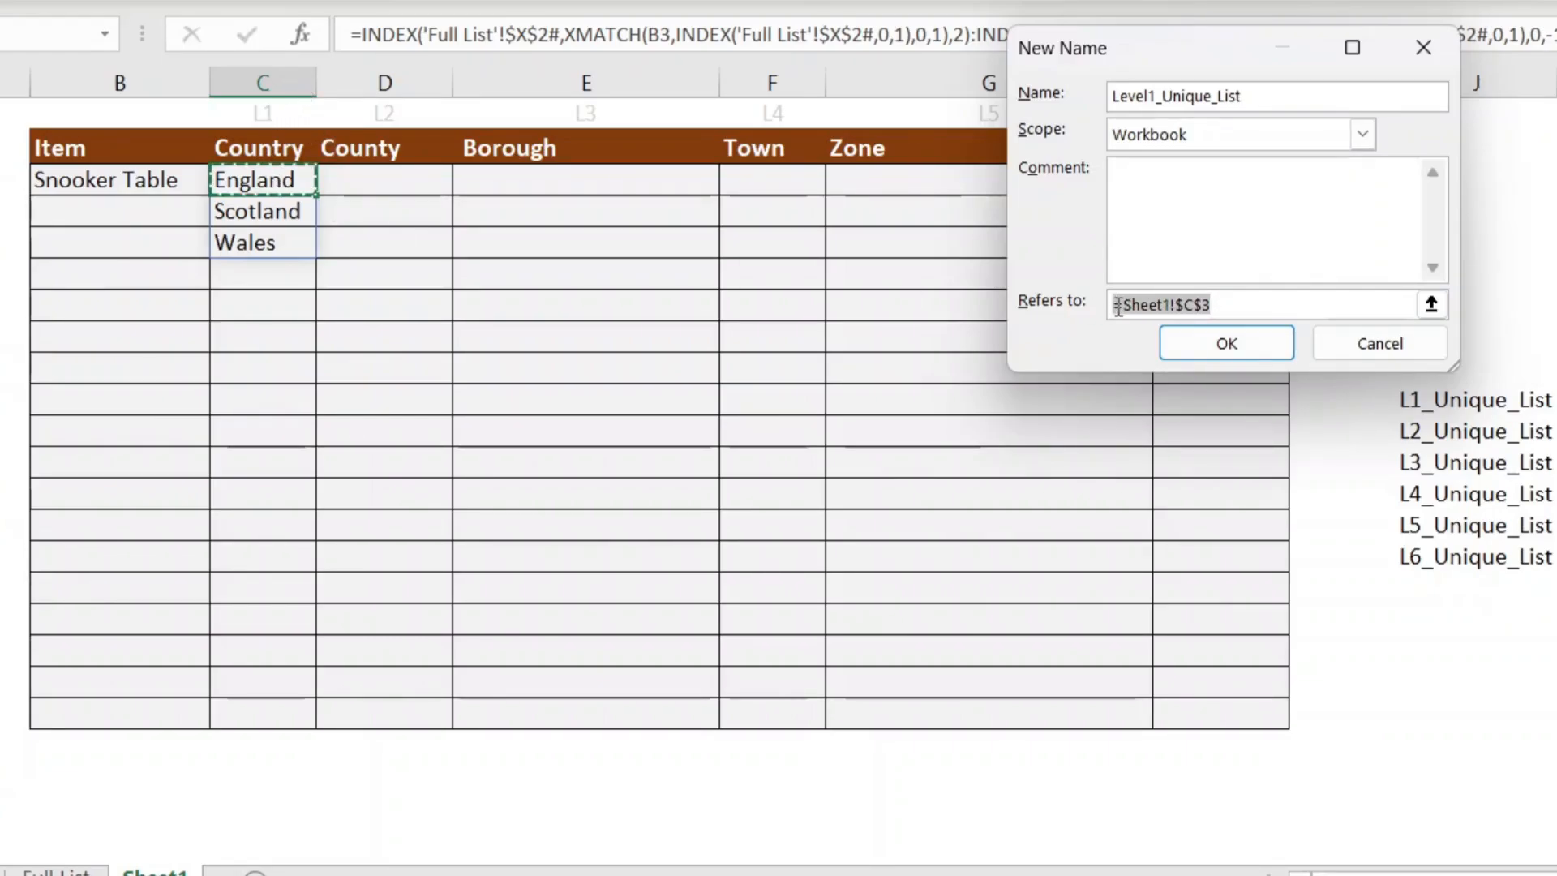
pyautogui.write("=INDEX('Full List'!$X$2#,XMATCH(B3,INDEX('Full List'!$X$2#,0,1),0,1),2):INDEX('Full List'!$X$2#,XMATCH(B3,INDEX('Full List'!$X$2#,0,1),0,-1),2)")
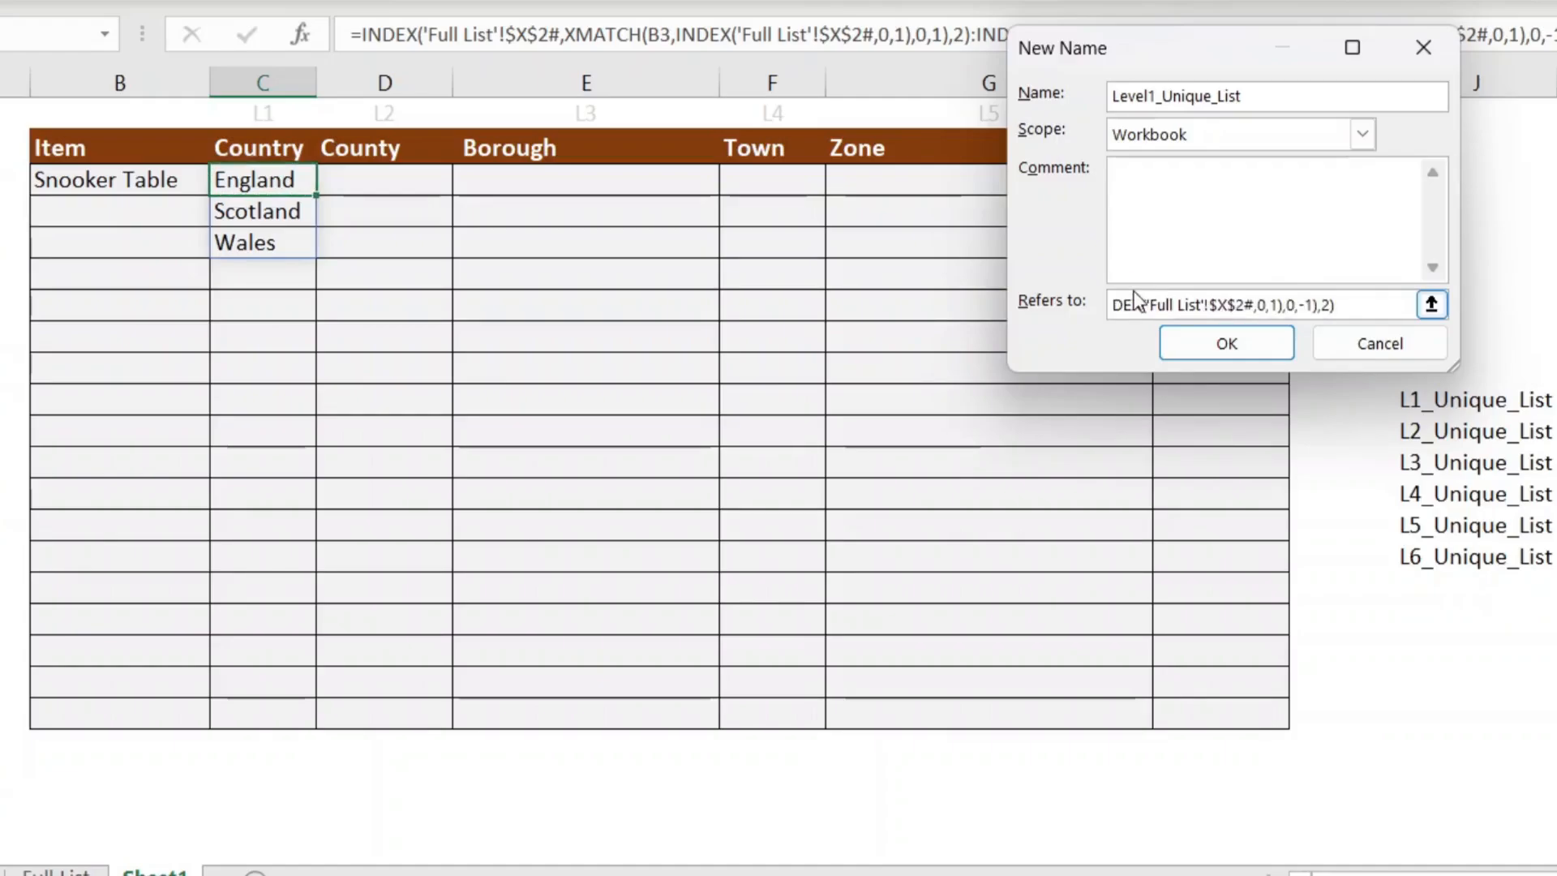
pyautogui.moveTo(1456, 369); pyautogui.dragTo(1555, 590)
pyautogui.press('Return')
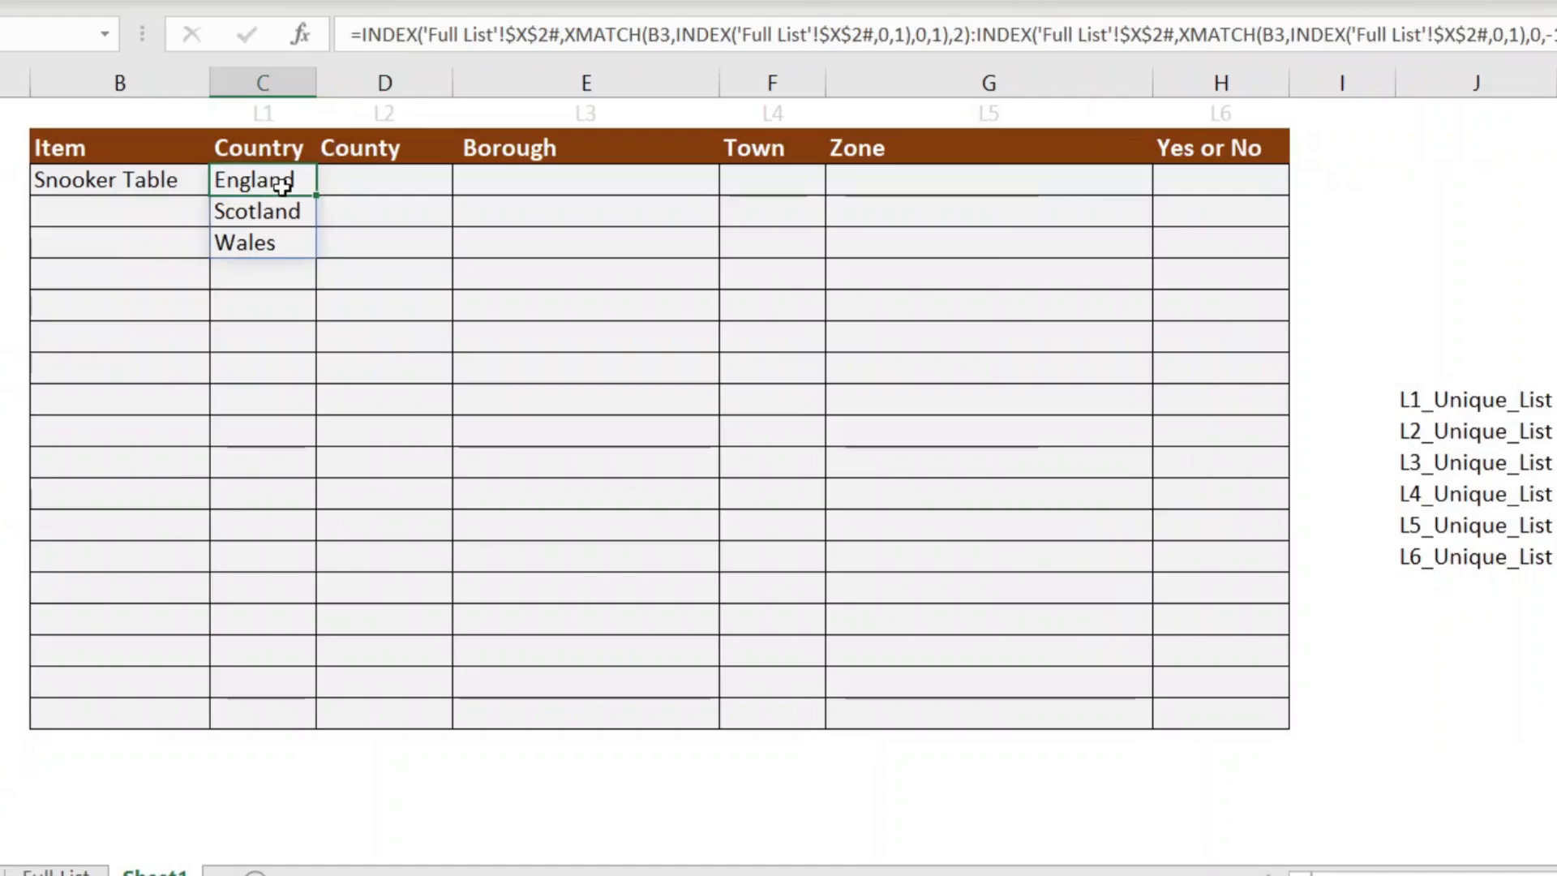
pyautogui.press('Delete')
pyautogui.moveTo(278, 190); pyautogui.dragTo(272, 686)
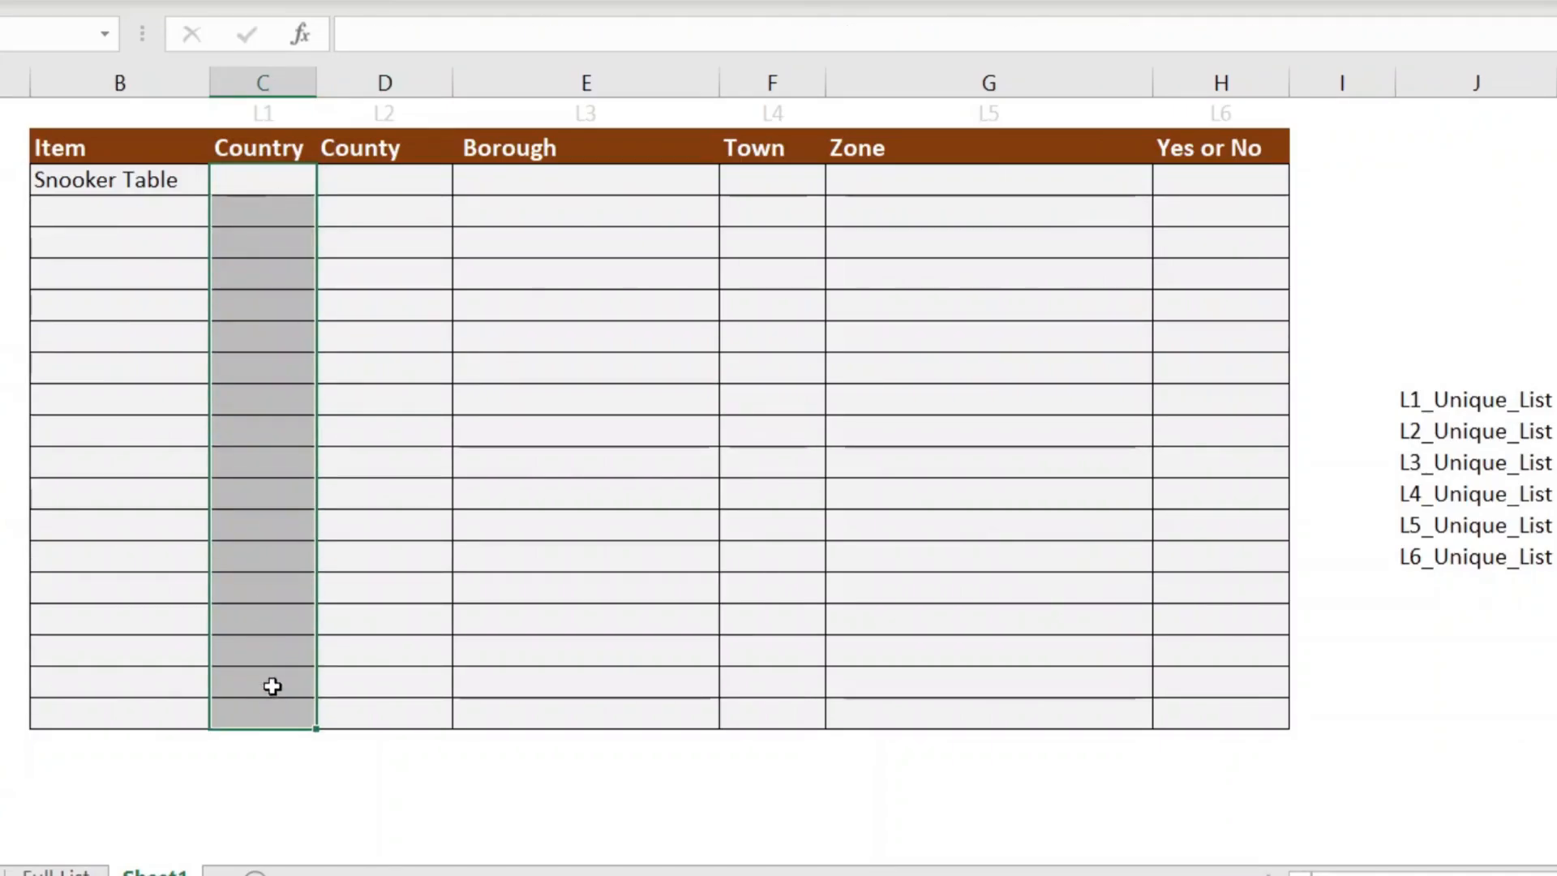
# Step: Add List data validation to the Country cells with source =Level1_Unique_List
pyautogui.hotkey('alt', 'a')
pyautogui.press('v')
pyautogui.press('v')
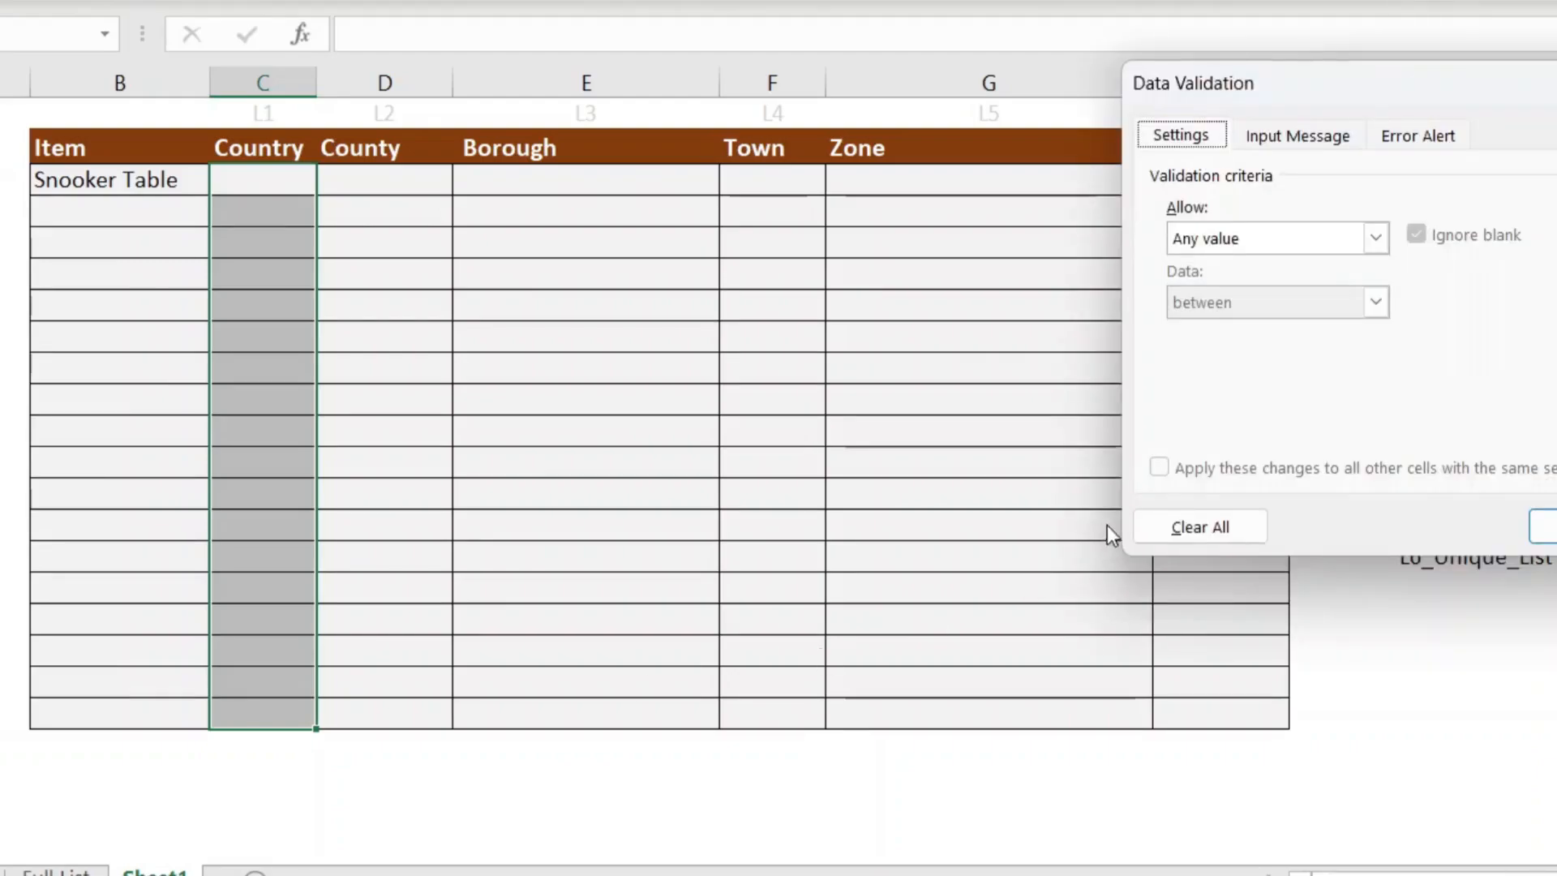
pyautogui.click(1375, 238)
pyautogui.click(1324, 326)
pyautogui.click(1248, 366)
pyautogui.write('=')
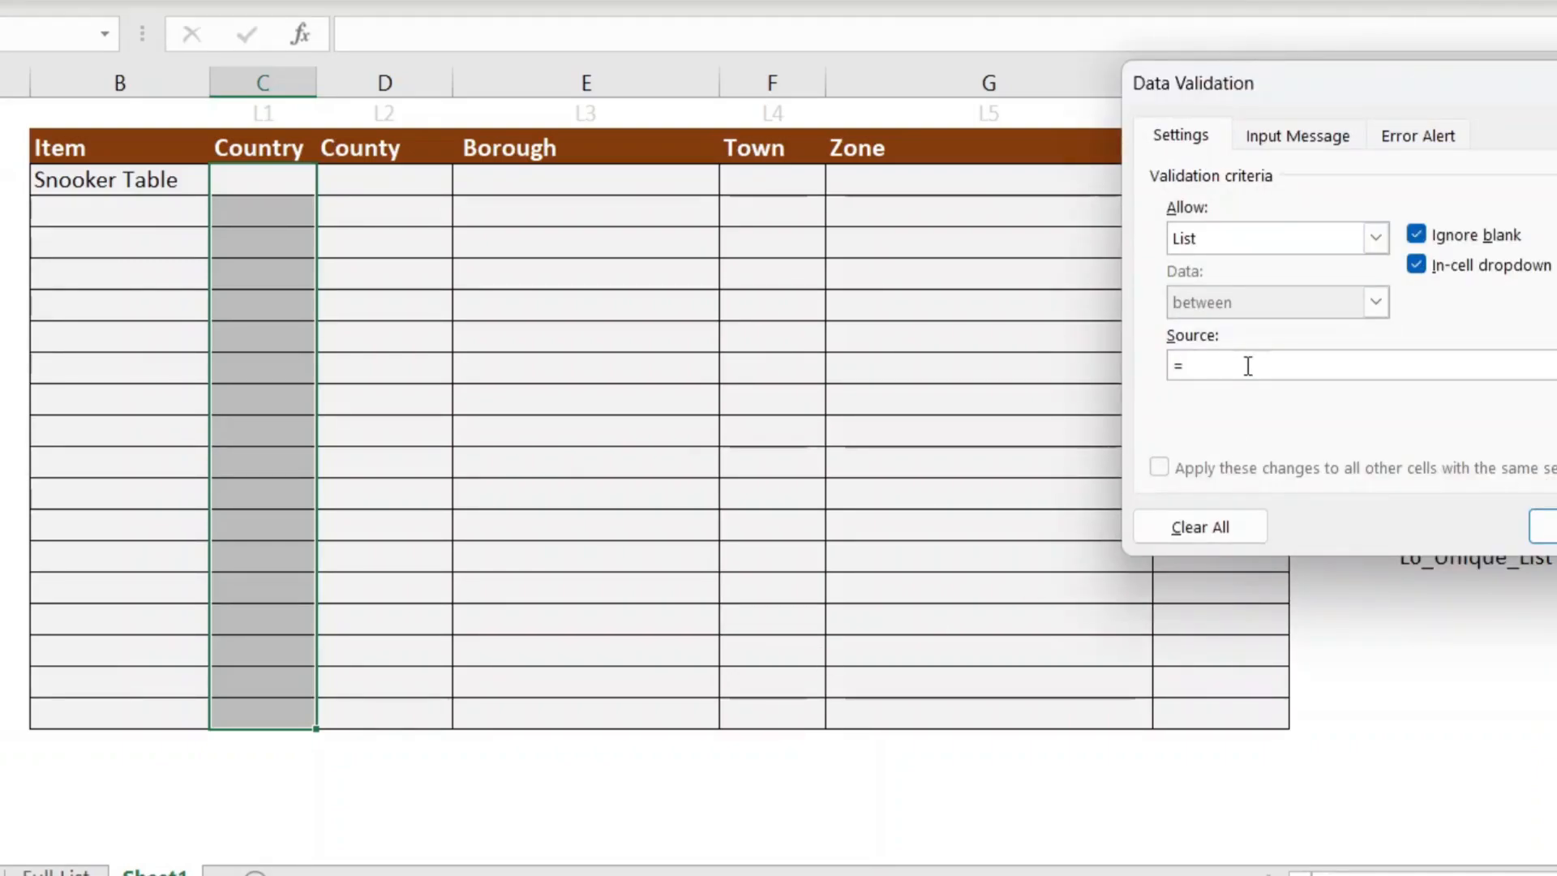
pyautogui.press('F3')
pyautogui.click(1337, 245)
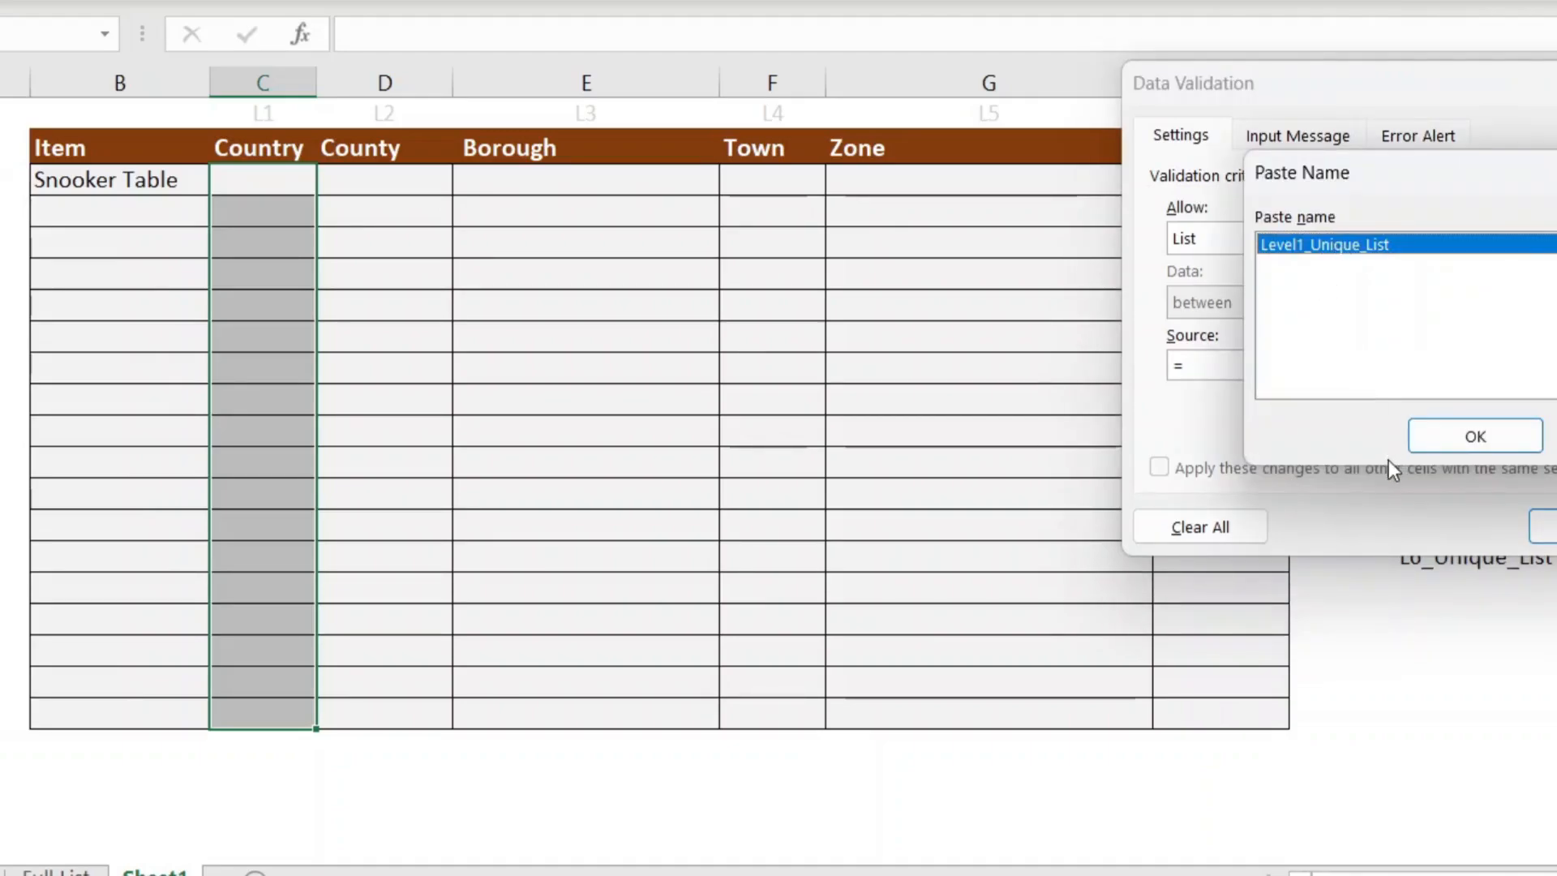
pyautogui.click(1438, 445)
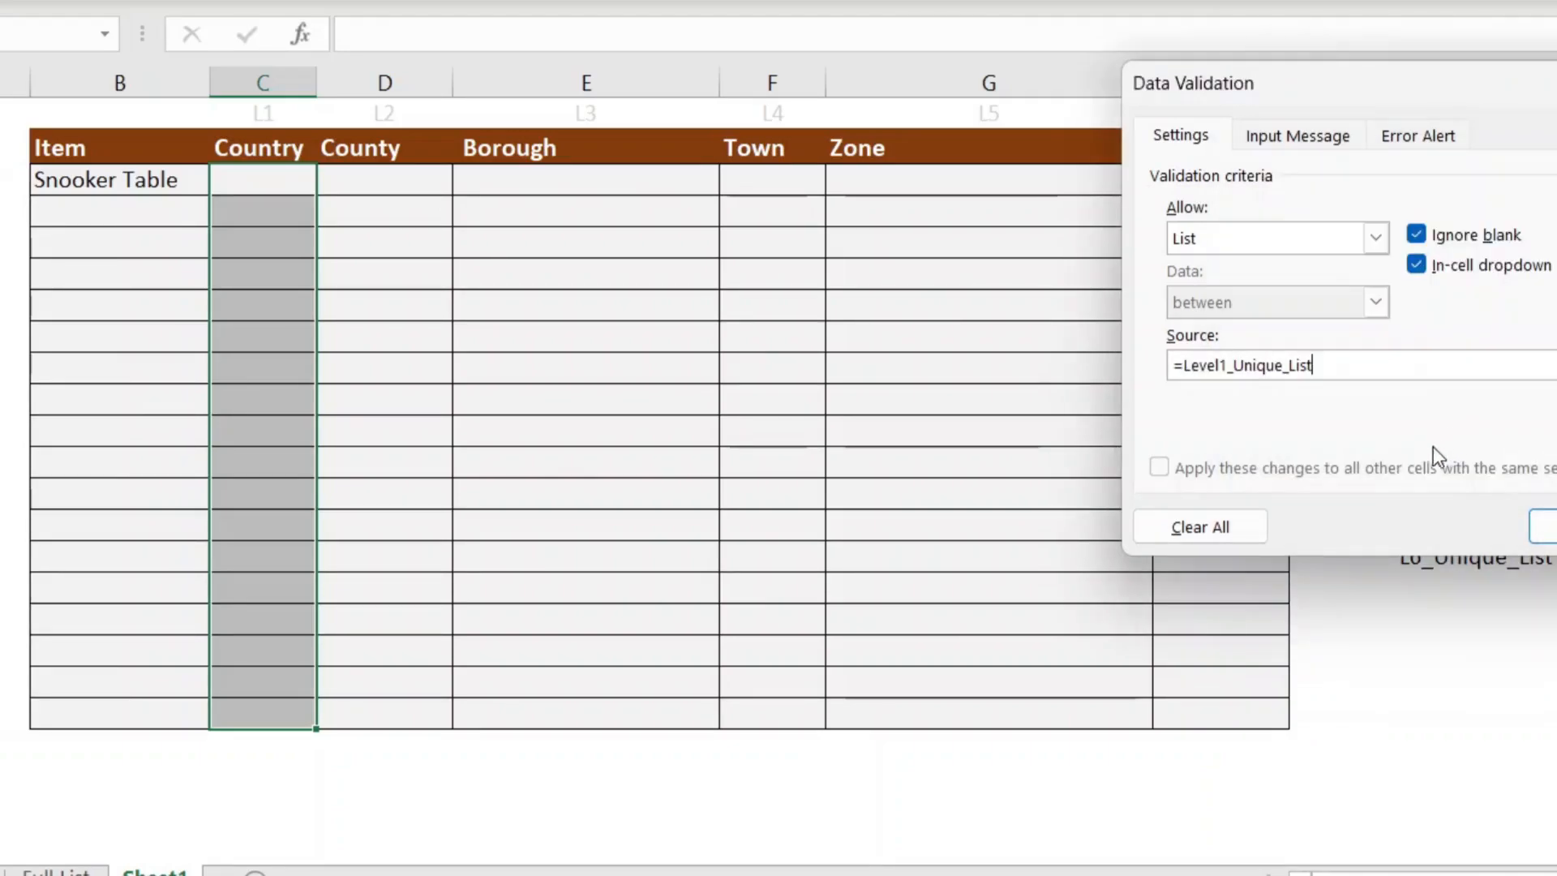
pyautogui.click(1543, 526)
# Step: Check the new dropdown in the first Country cell without picking a value
pyautogui.click(496, 180)
pyautogui.click(309, 182)
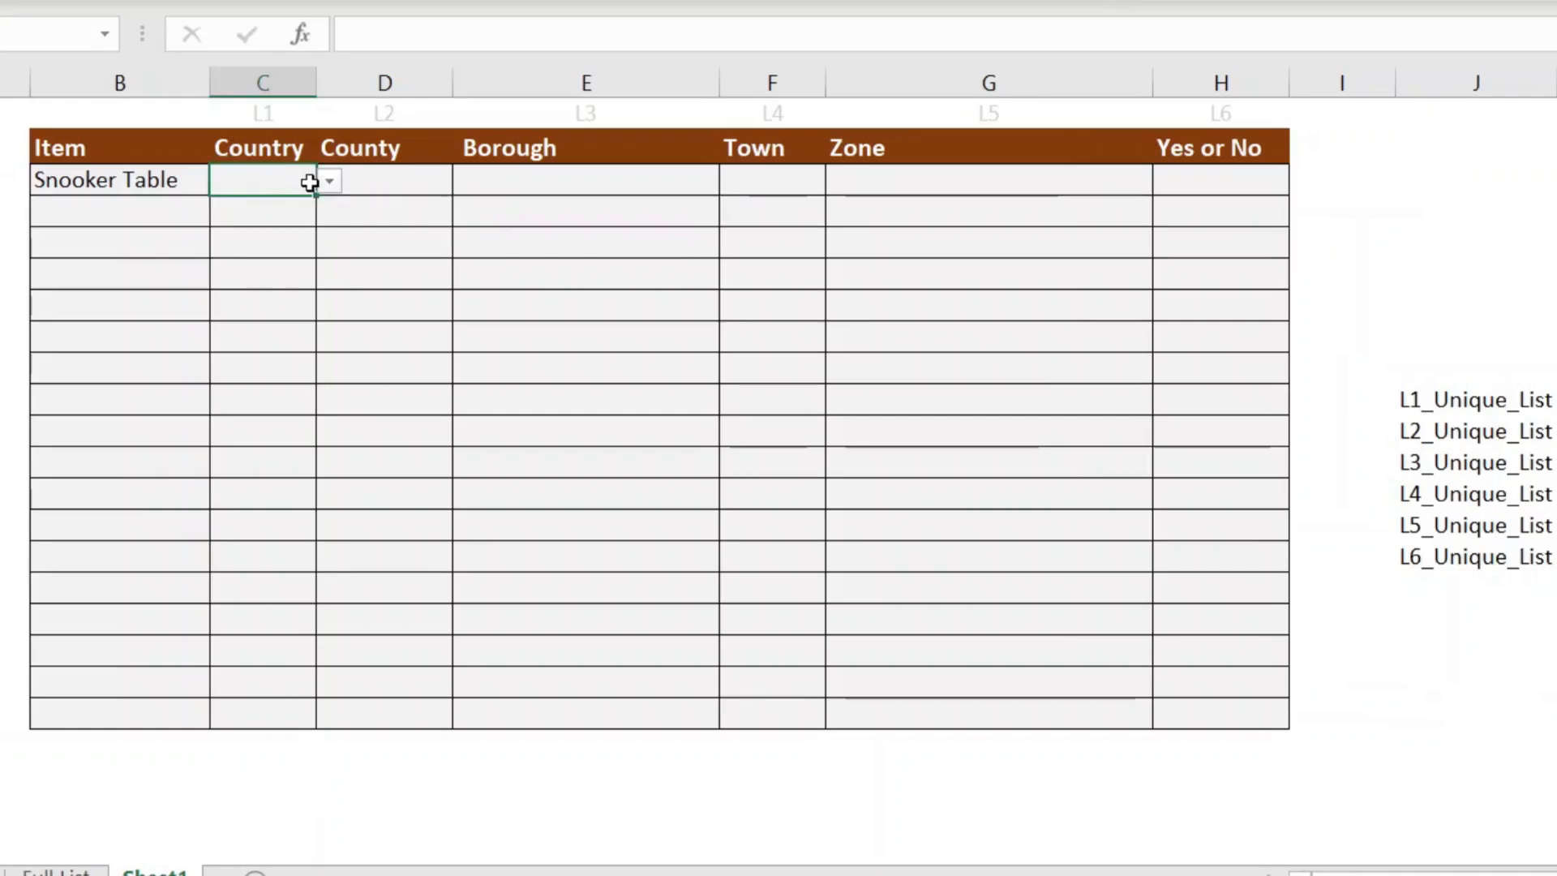
pyautogui.click(321, 188)
pyautogui.click(410, 199)
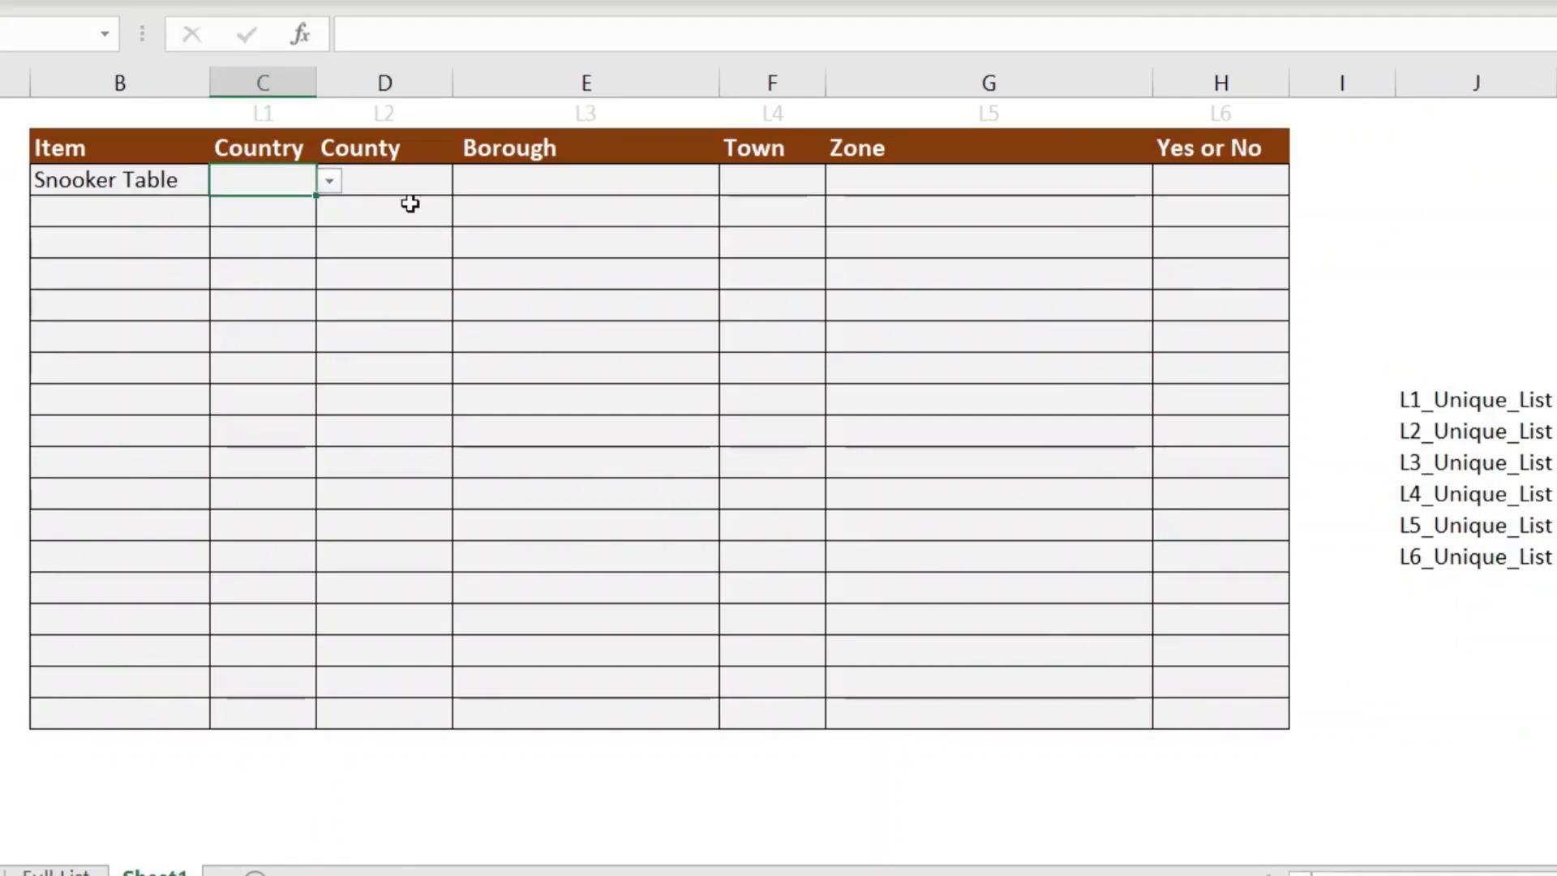
pyautogui.click(410, 193)
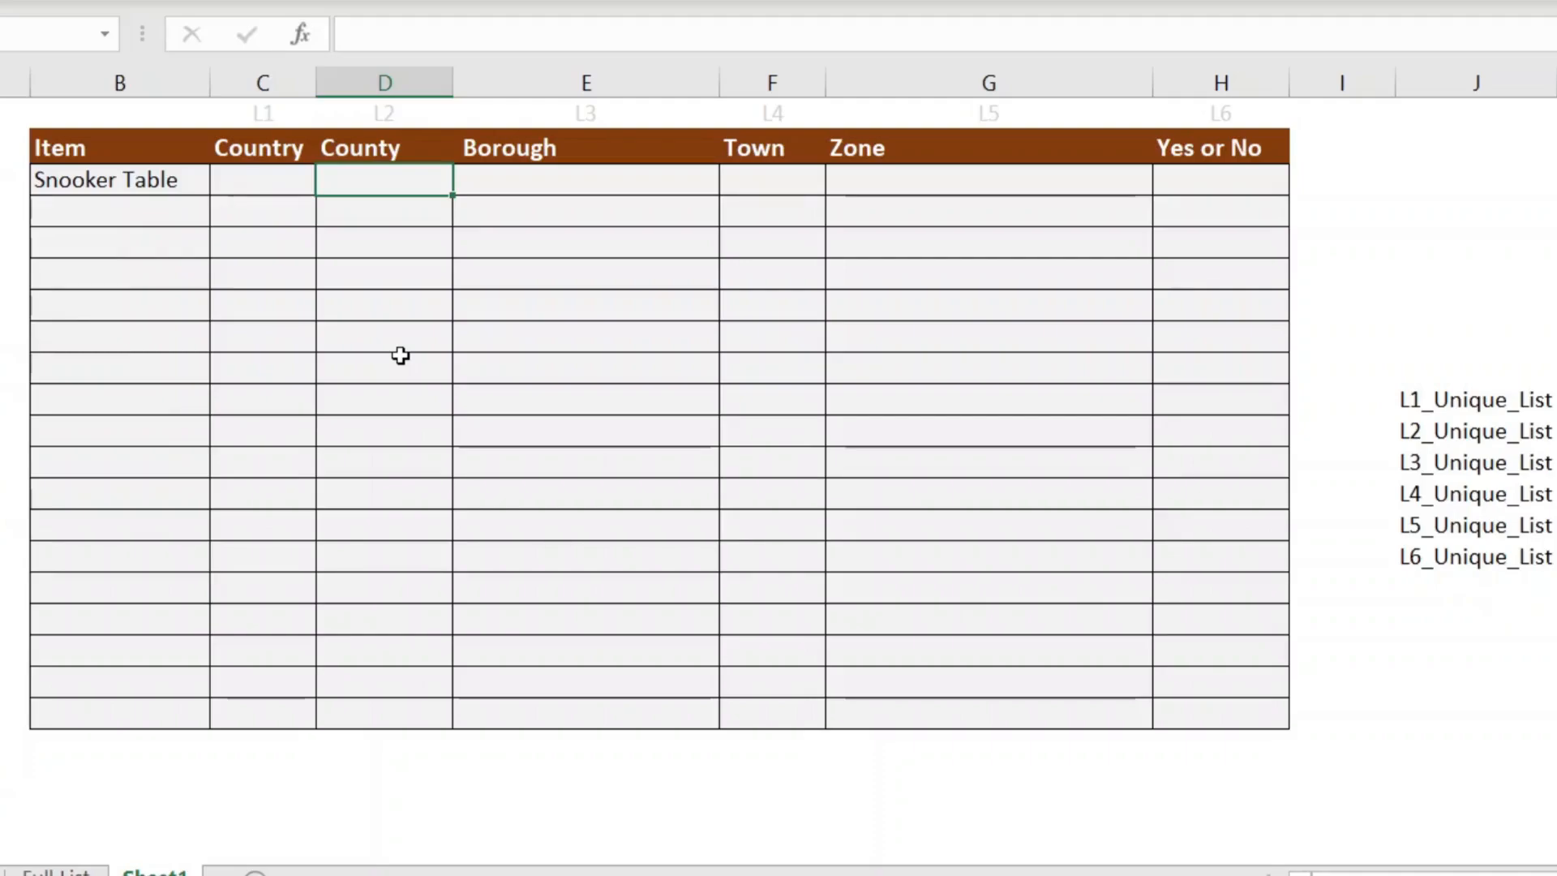
# Step: Choose Scotland from the Country dropdown for the Snooker Table row
pyautogui.click(276, 179)
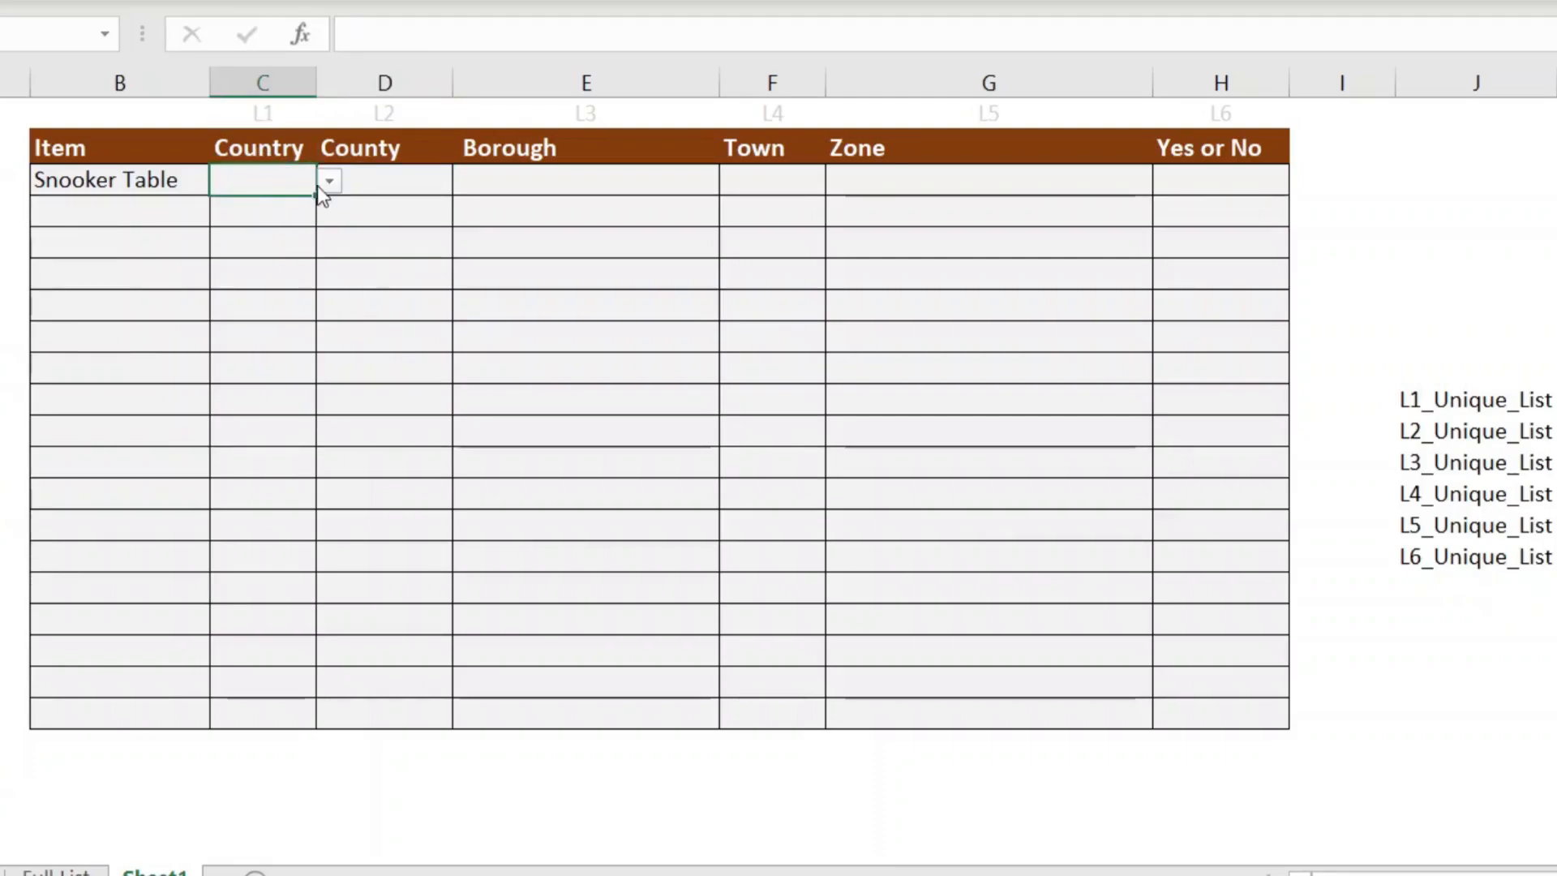
pyautogui.click(328, 182)
pyautogui.click(303, 231)
pyautogui.click(379, 212)
pyautogui.click(397, 174)
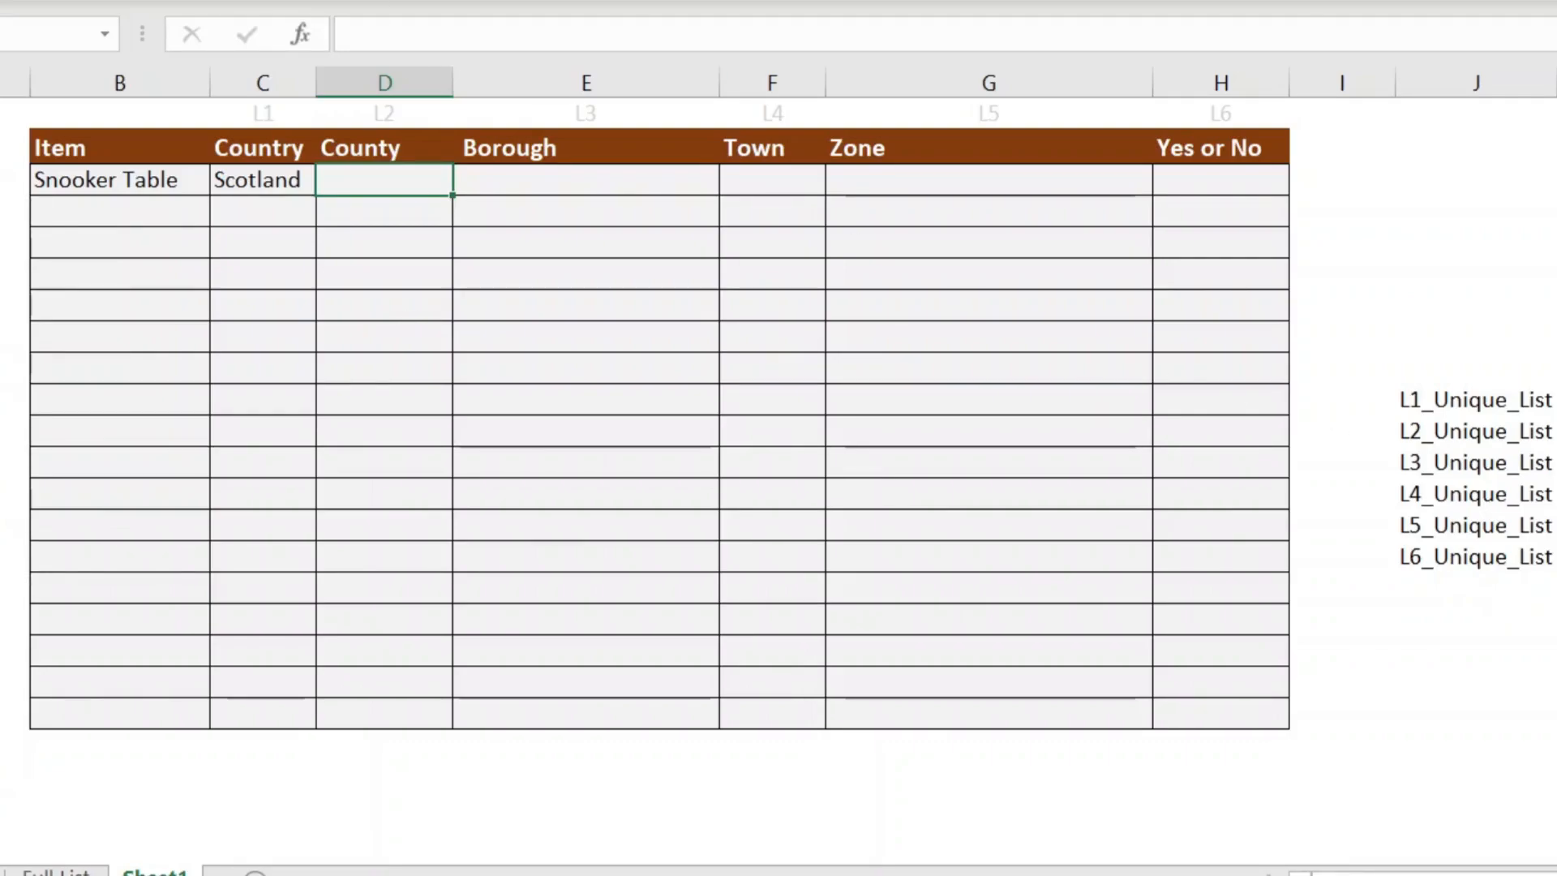
# Step: After checking the L2_Unique_List LET formula, start an XMATCH formula in County cell D3
pyautogui.click(1555, 431)
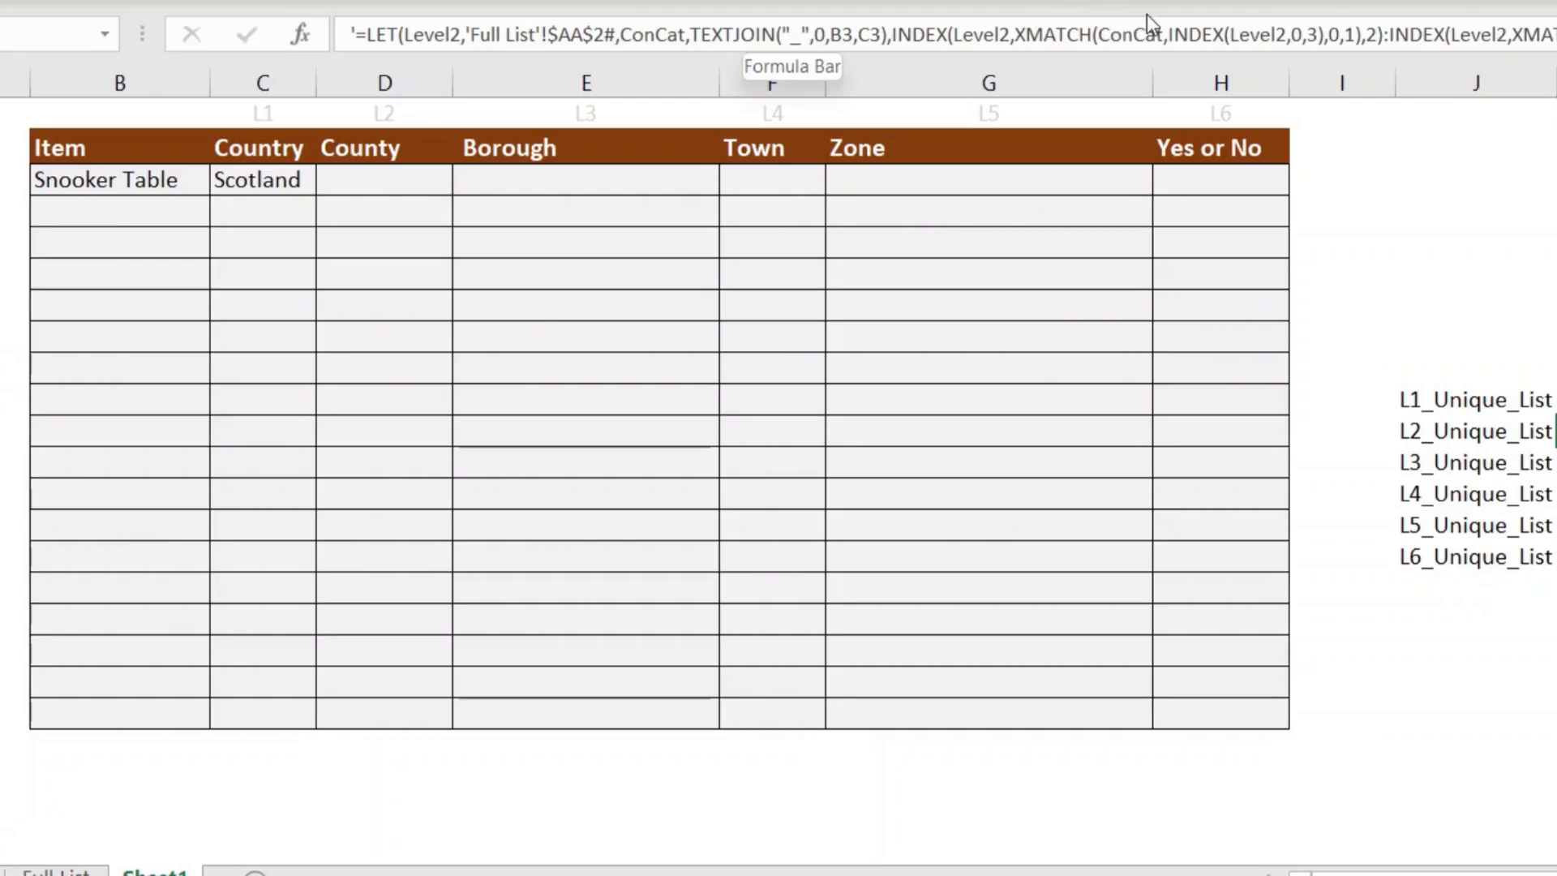
pyautogui.click(657, 361)
pyautogui.click(406, 188)
pyautogui.write('=xm')
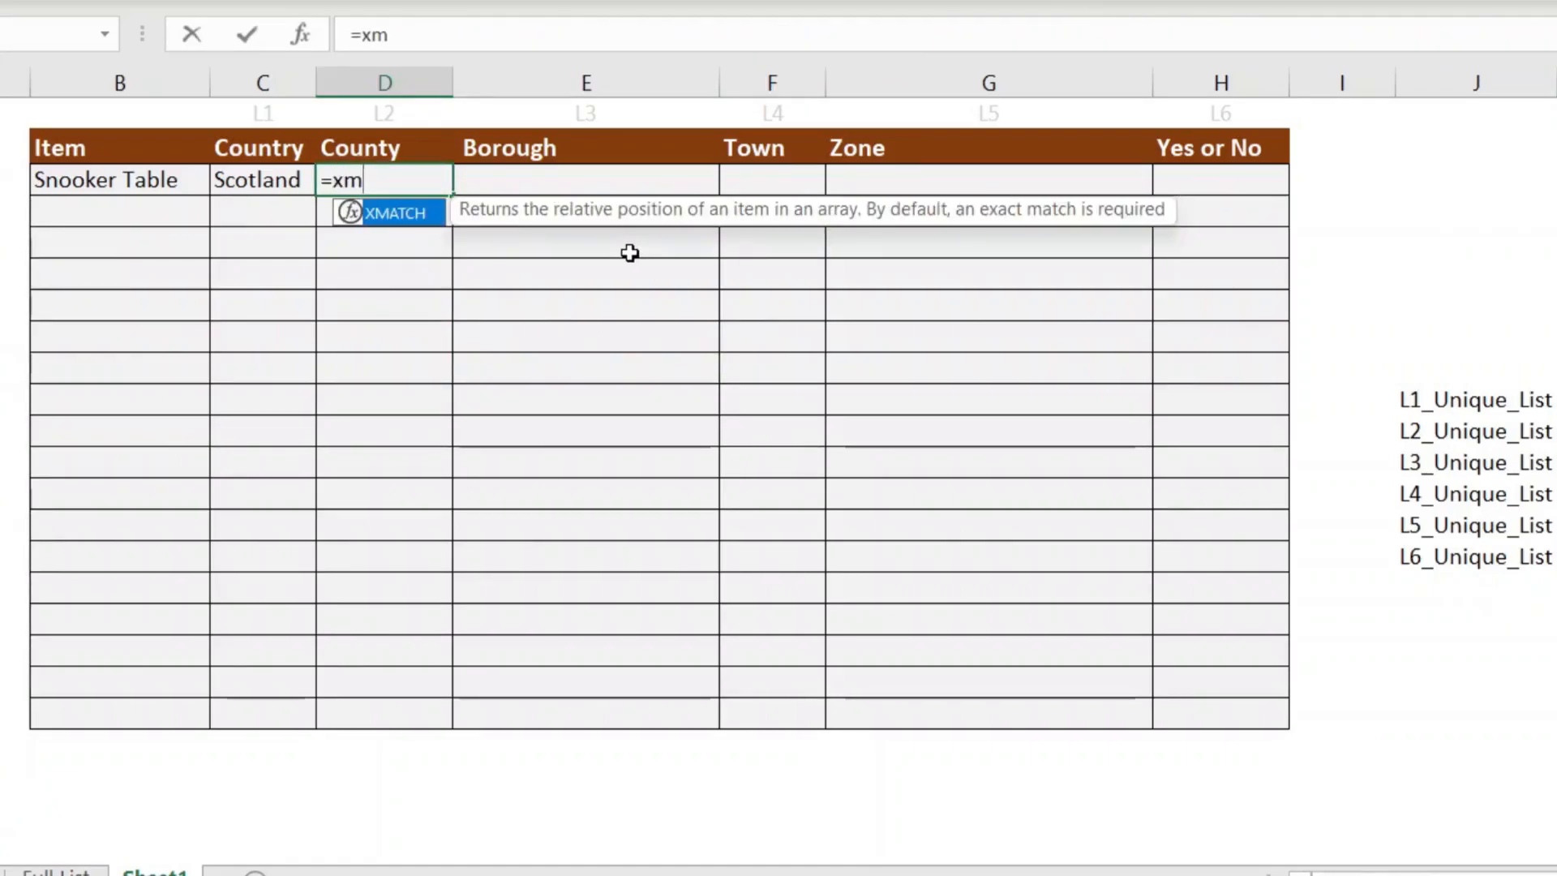
pyautogui.press('Tab')
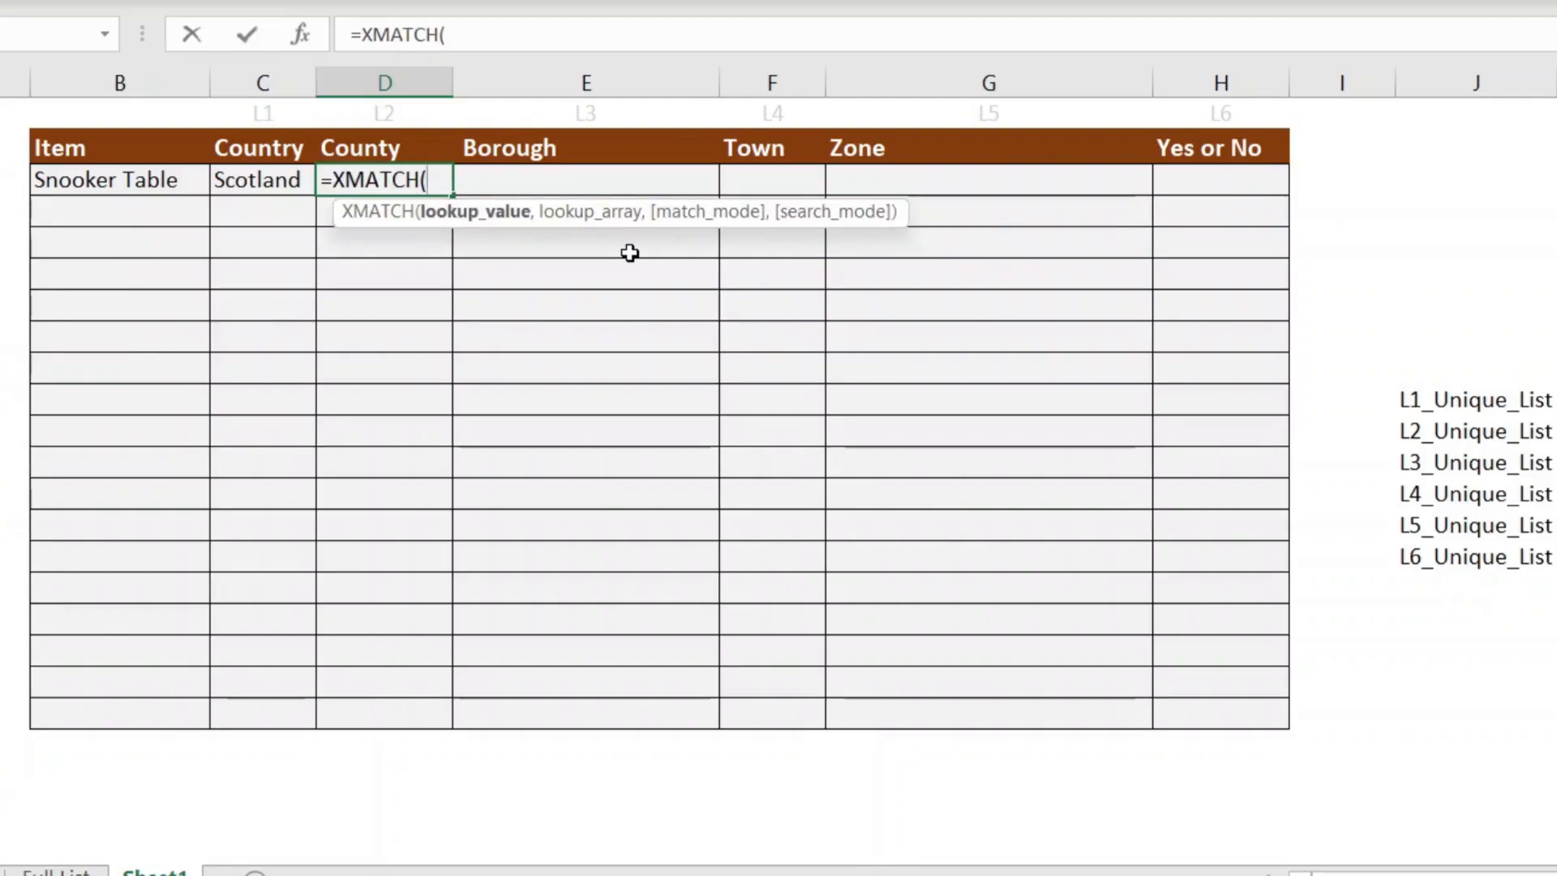
# Step: Make XMATCH's lookup value TEXTJOIN("_",0,B3,C3), joining the Item and Country cells
pyautogui.write('text')
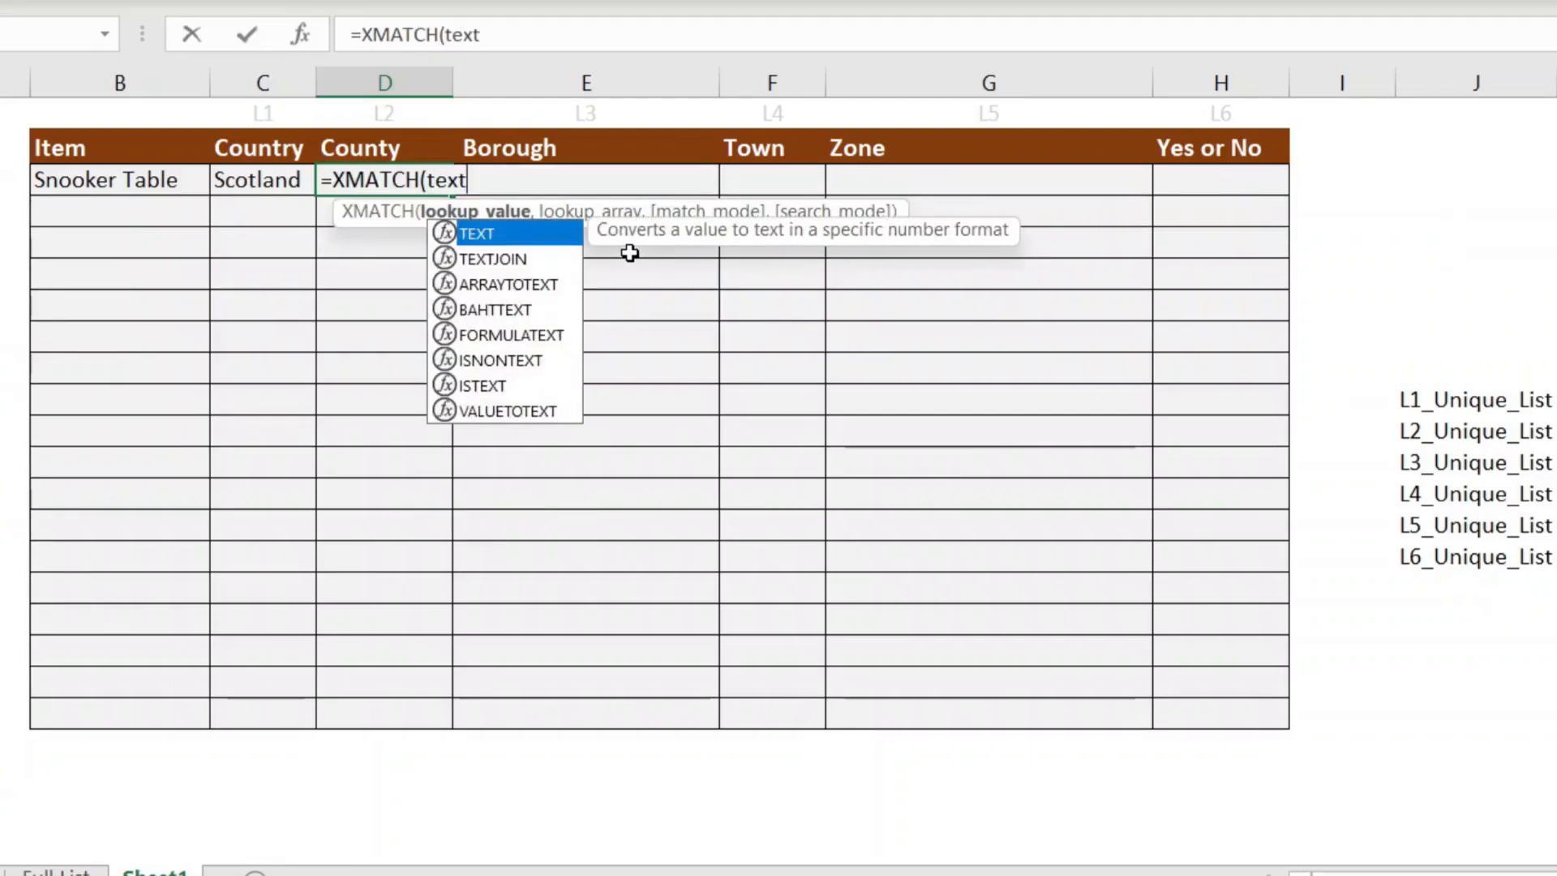
pyautogui.press('Down')
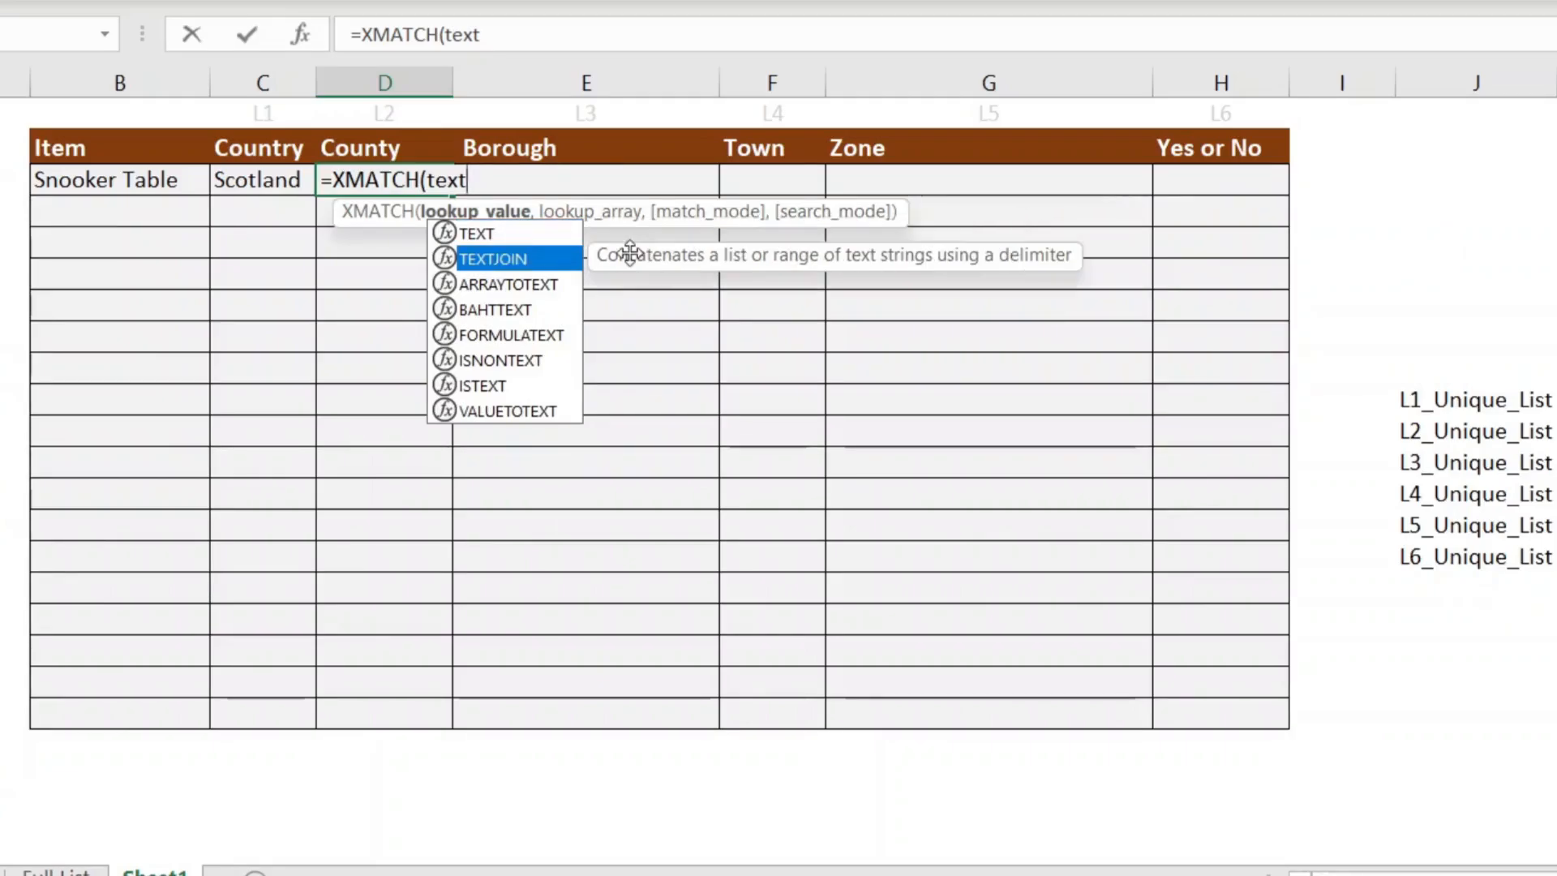
pyautogui.press('Tab')
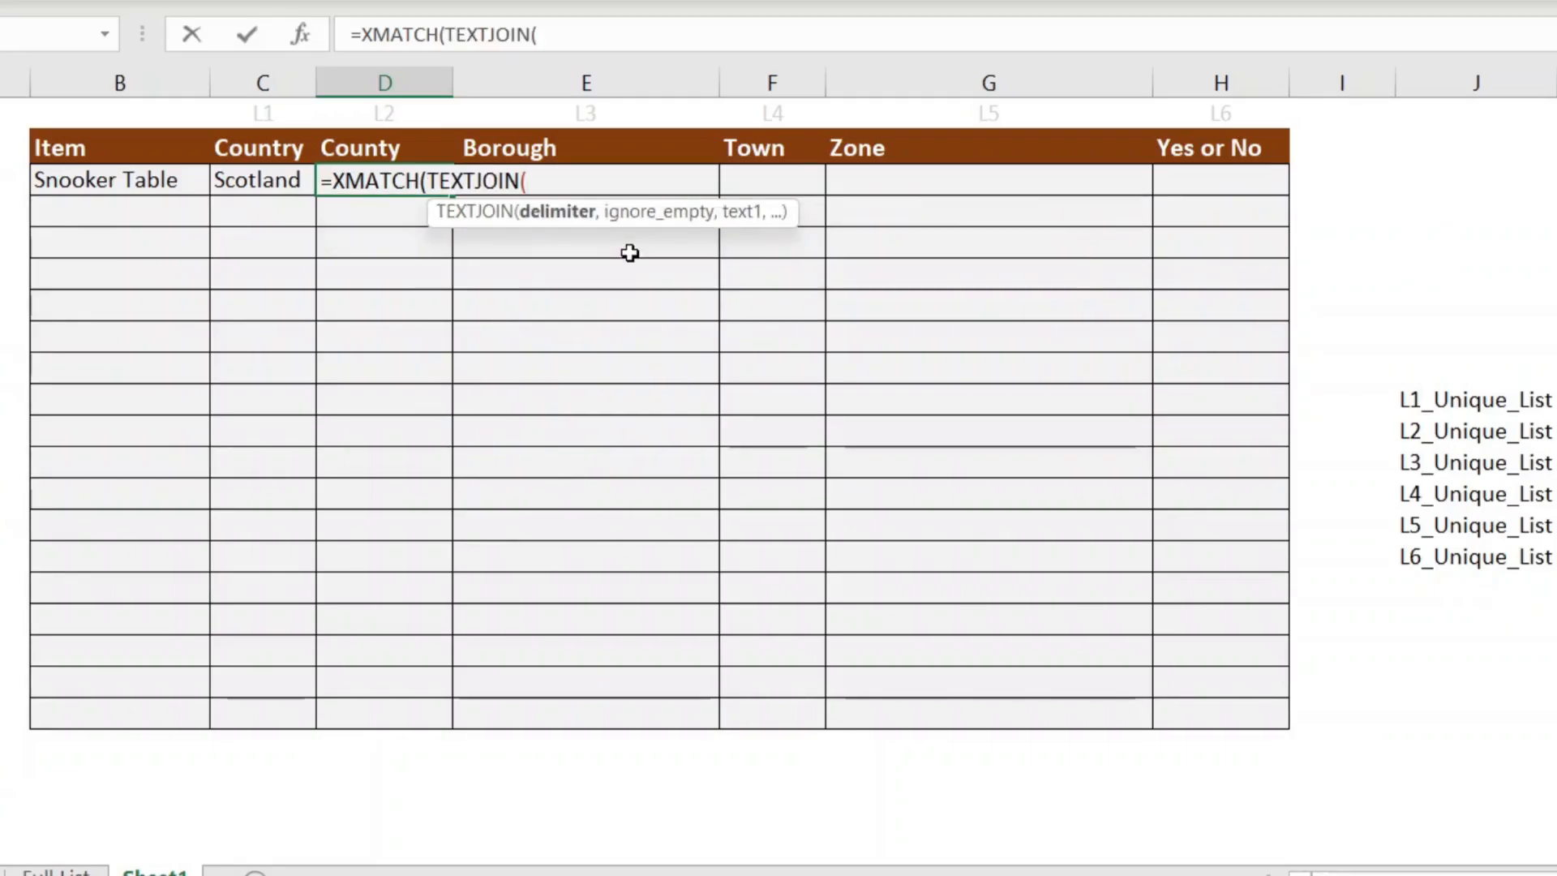
pyautogui.write('"')
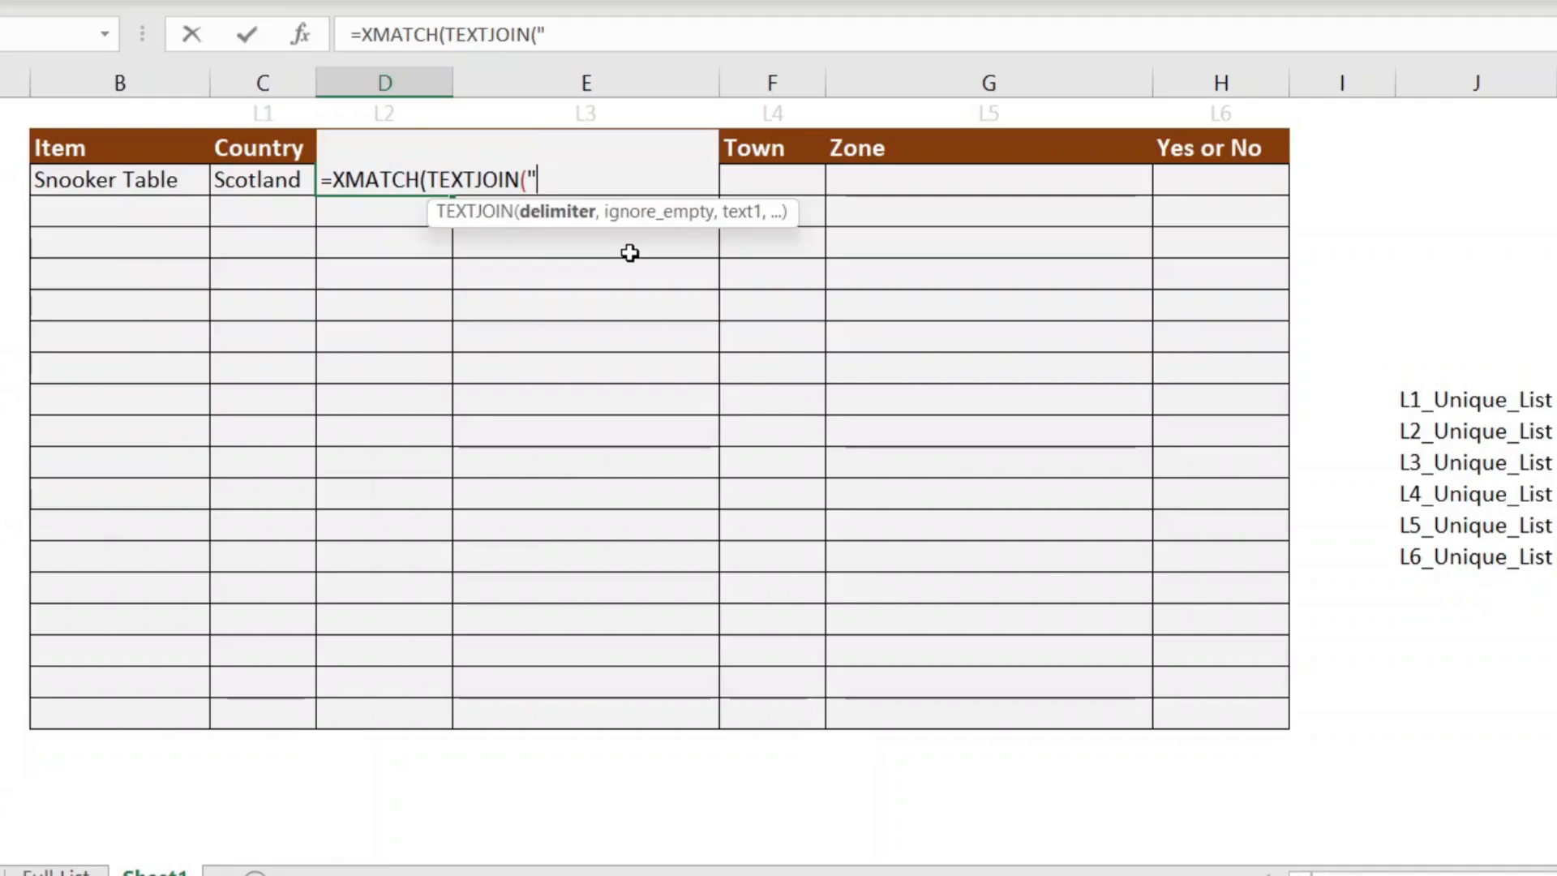
pyautogui.write('_",0')
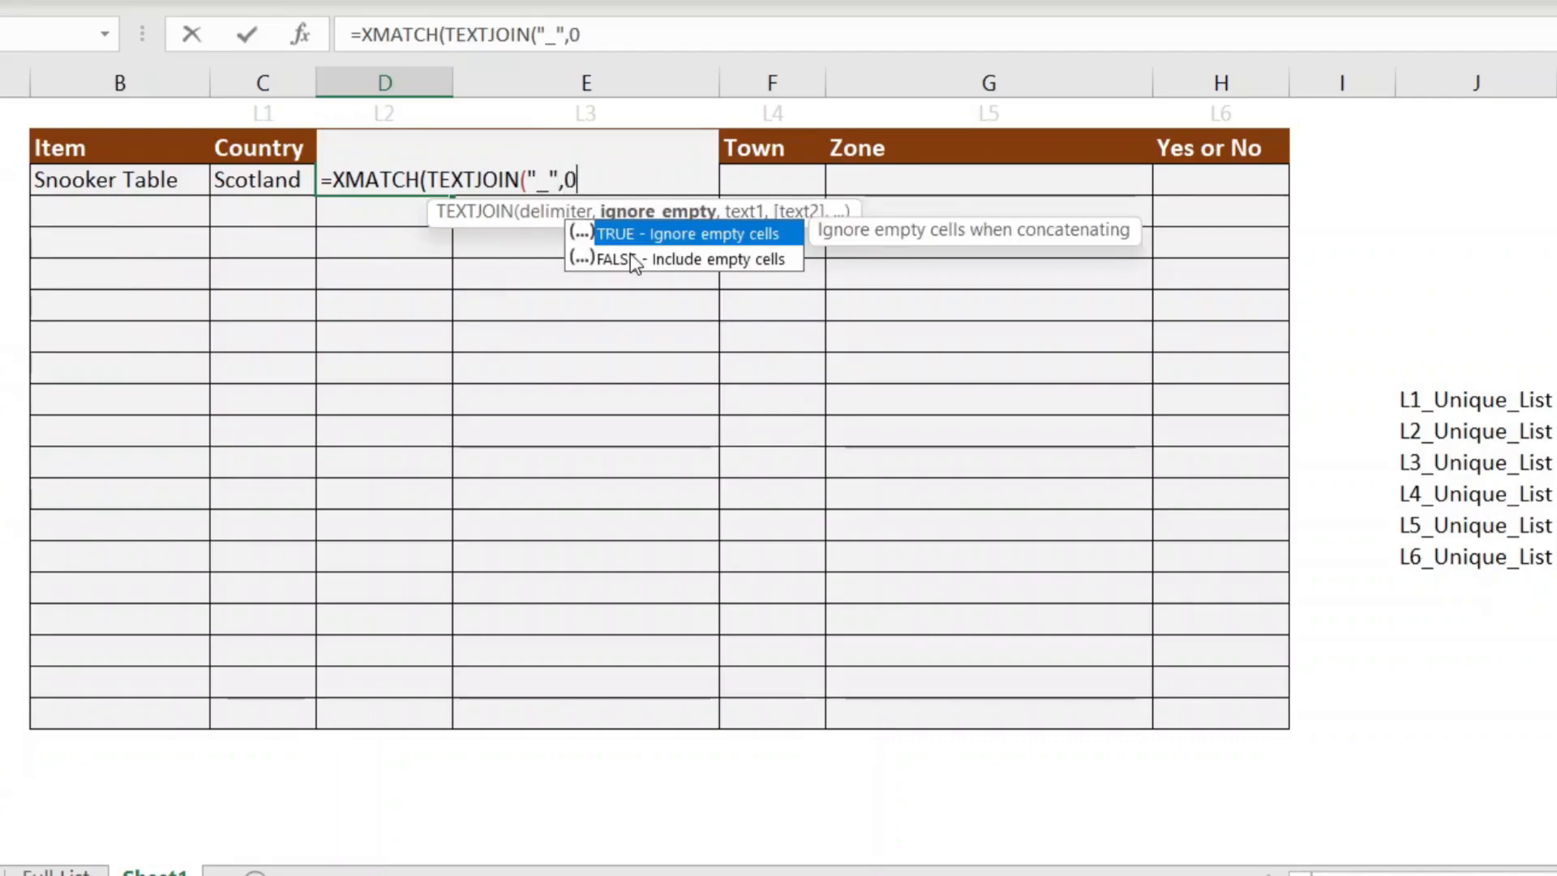
pyautogui.write(',')
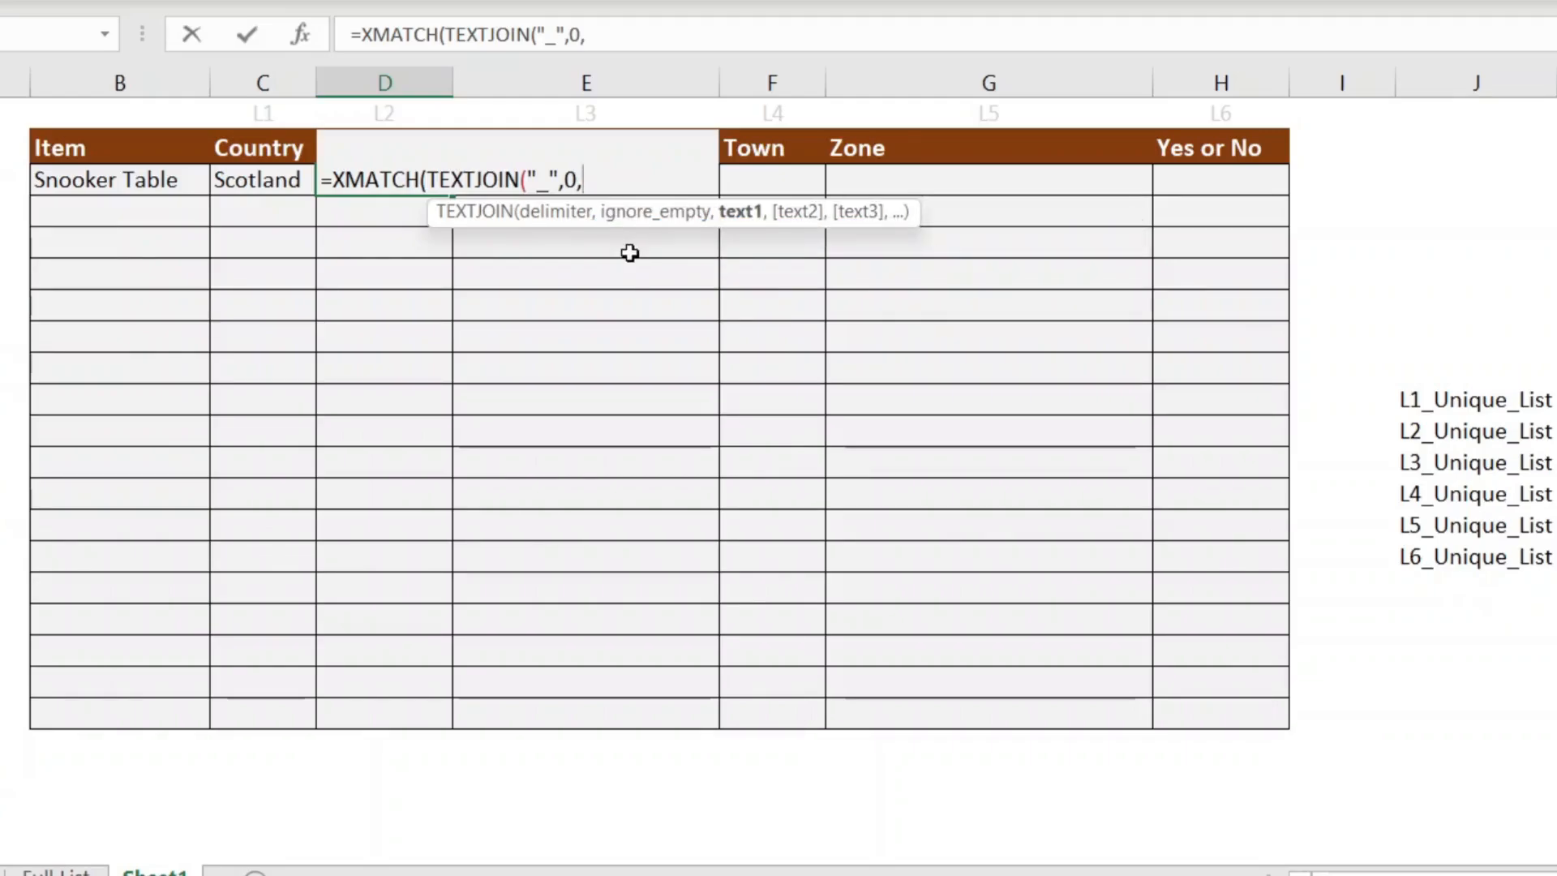
pyautogui.click(163, 181)
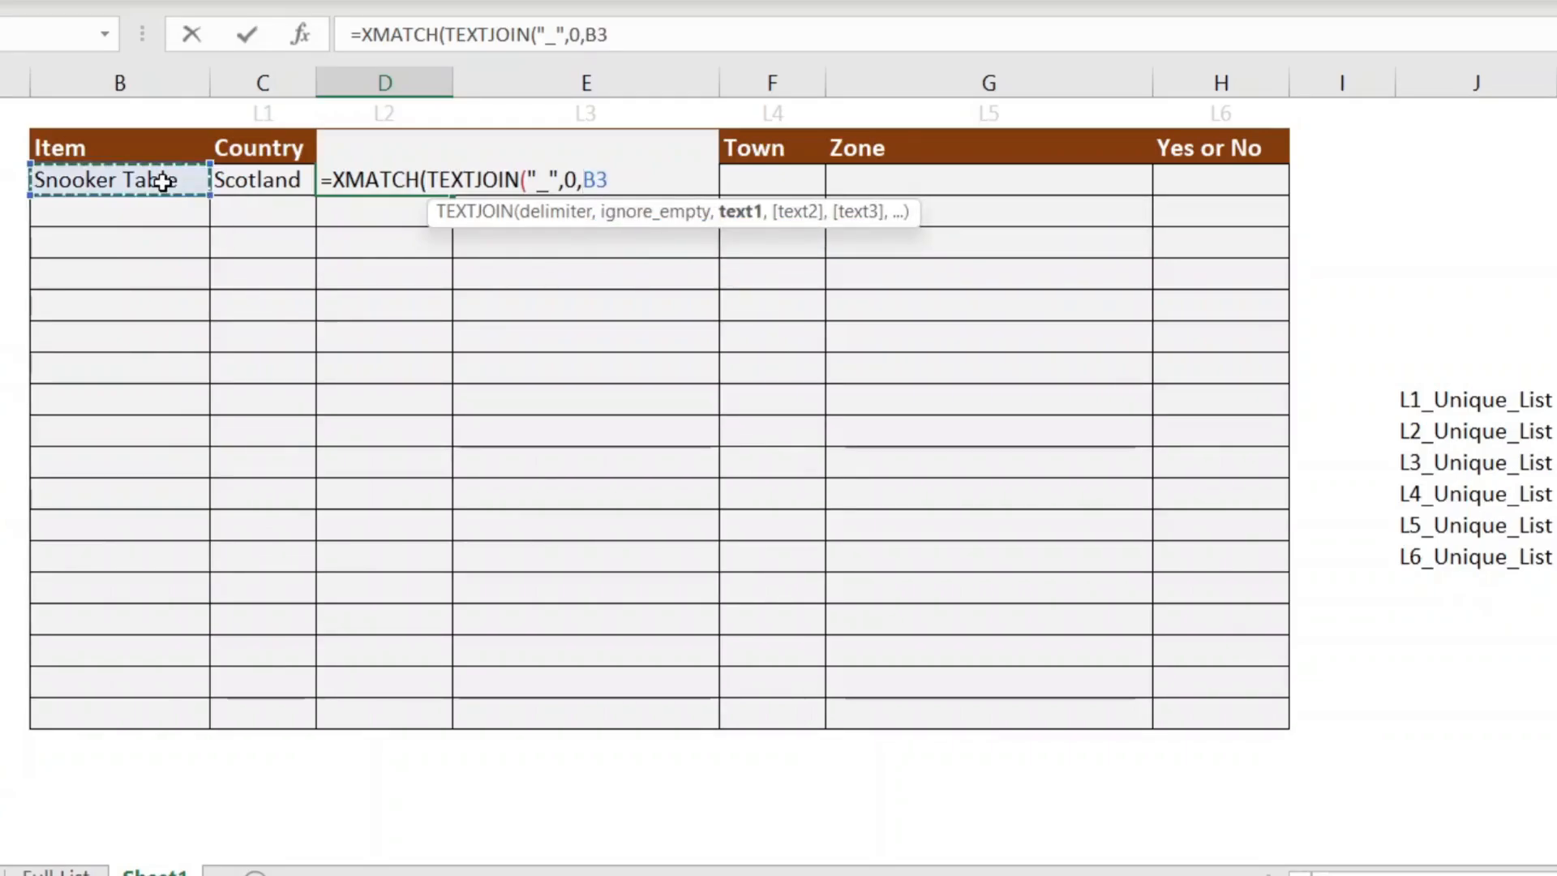
pyautogui.write(',')
pyautogui.click(228, 180)
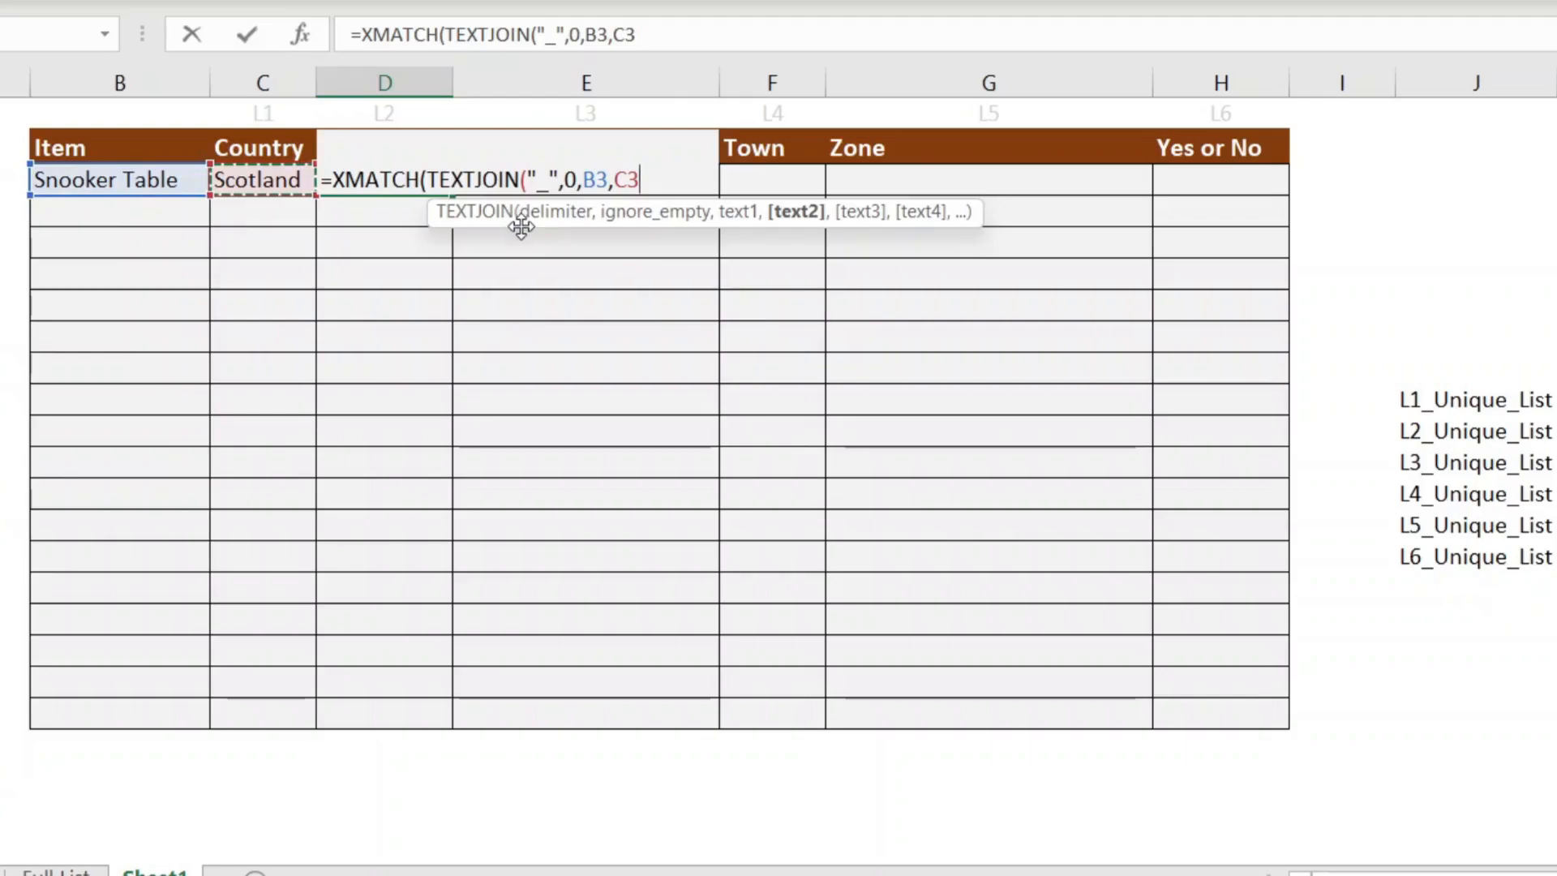
pyautogui.write(')')
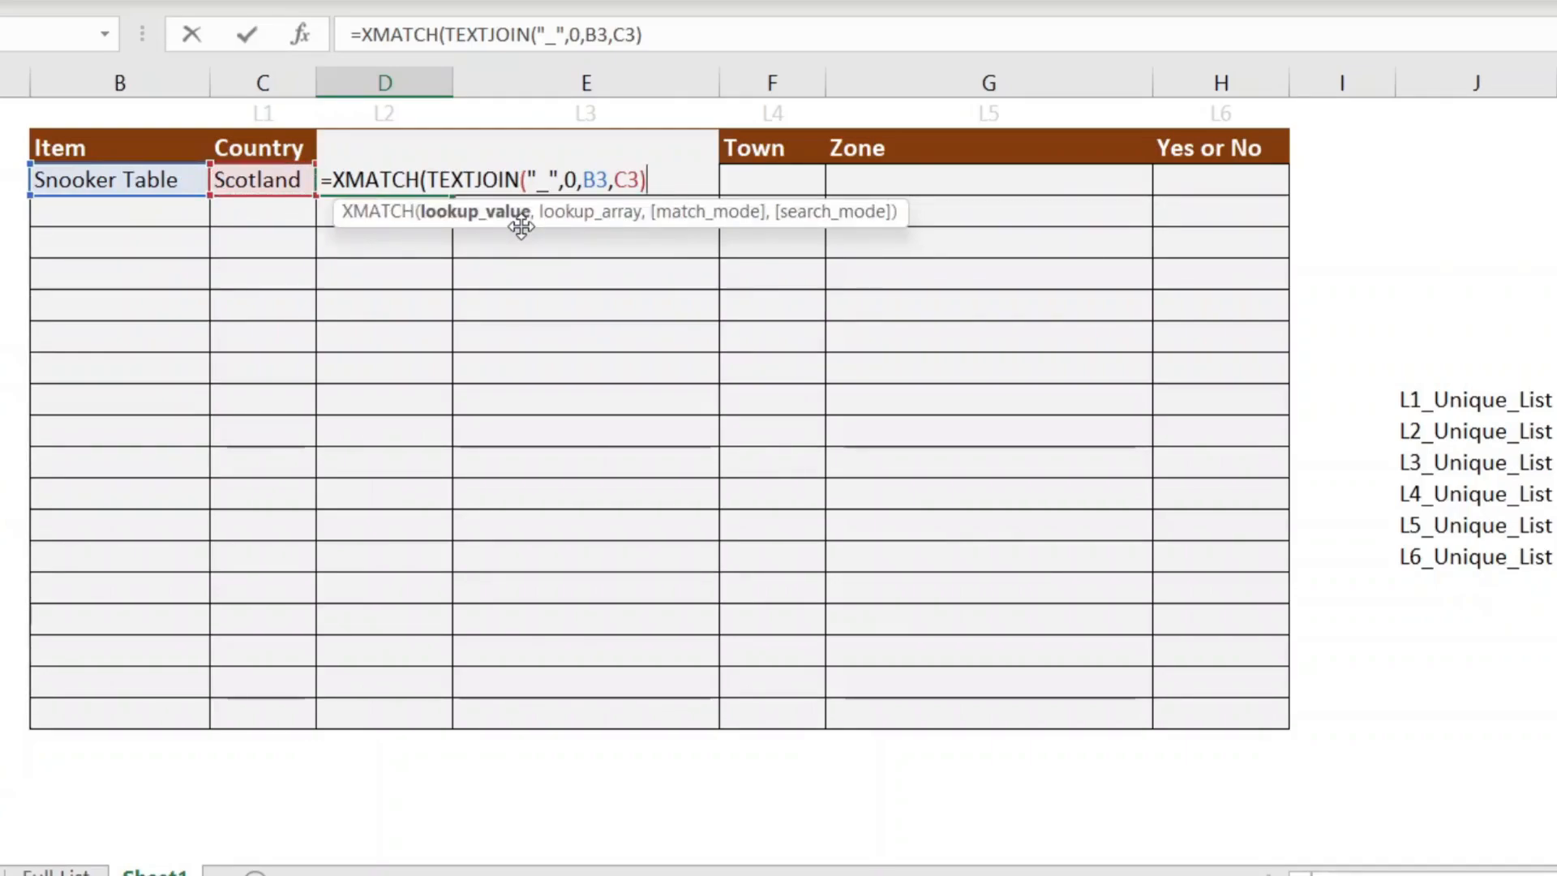
pyautogui.write(',')
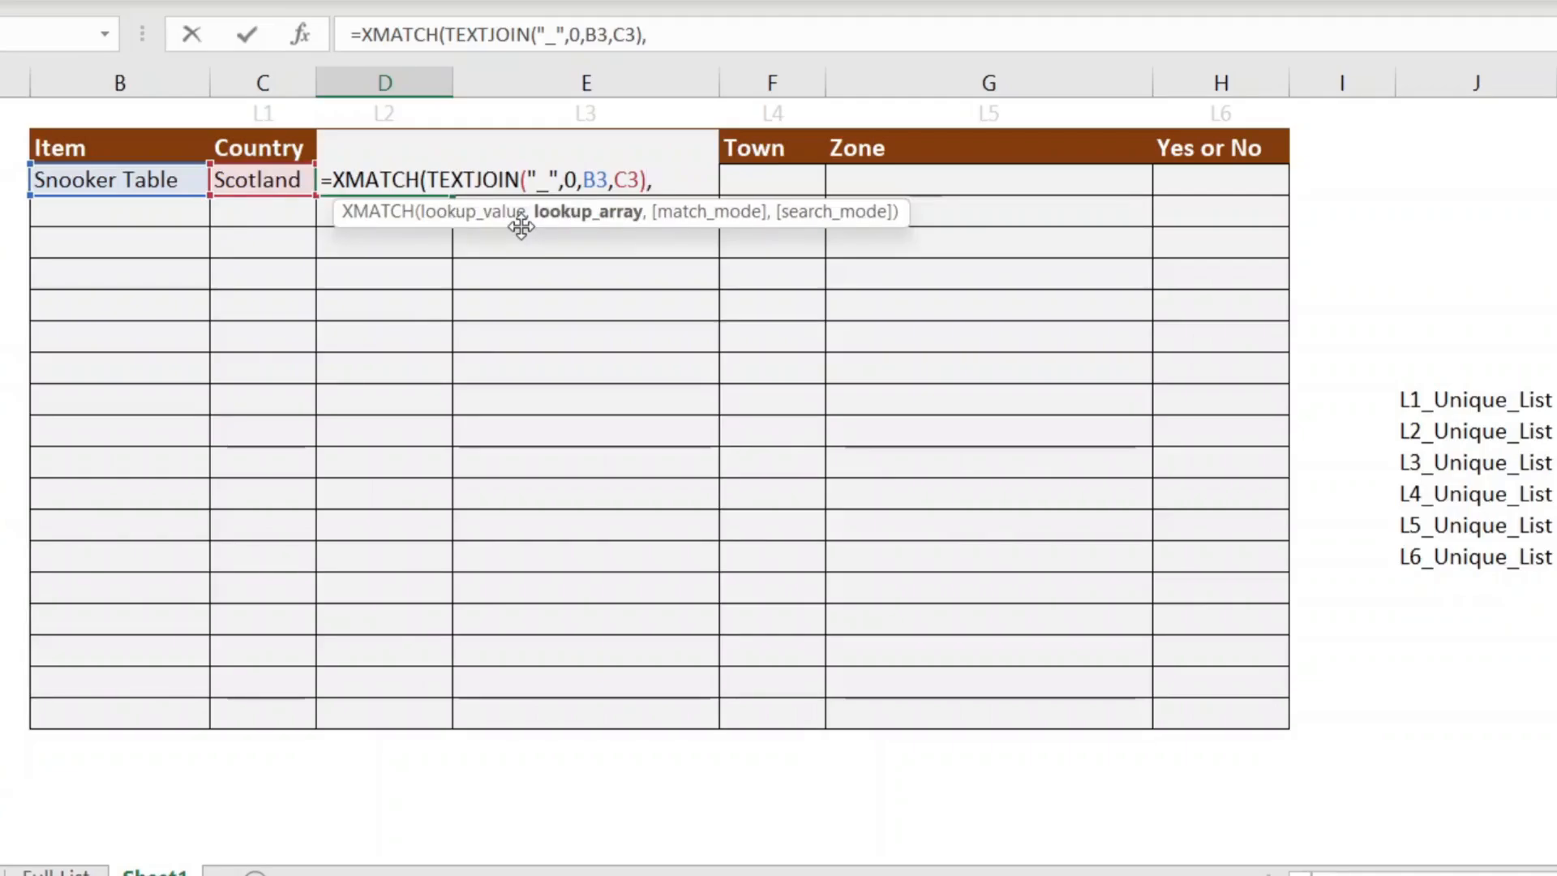
# Step: Finish D3 with lookup array INDEX('Full List'!$AA$2#,0,3) and arguments 0,1; it returns 154
pyautogui.click(57, 870)
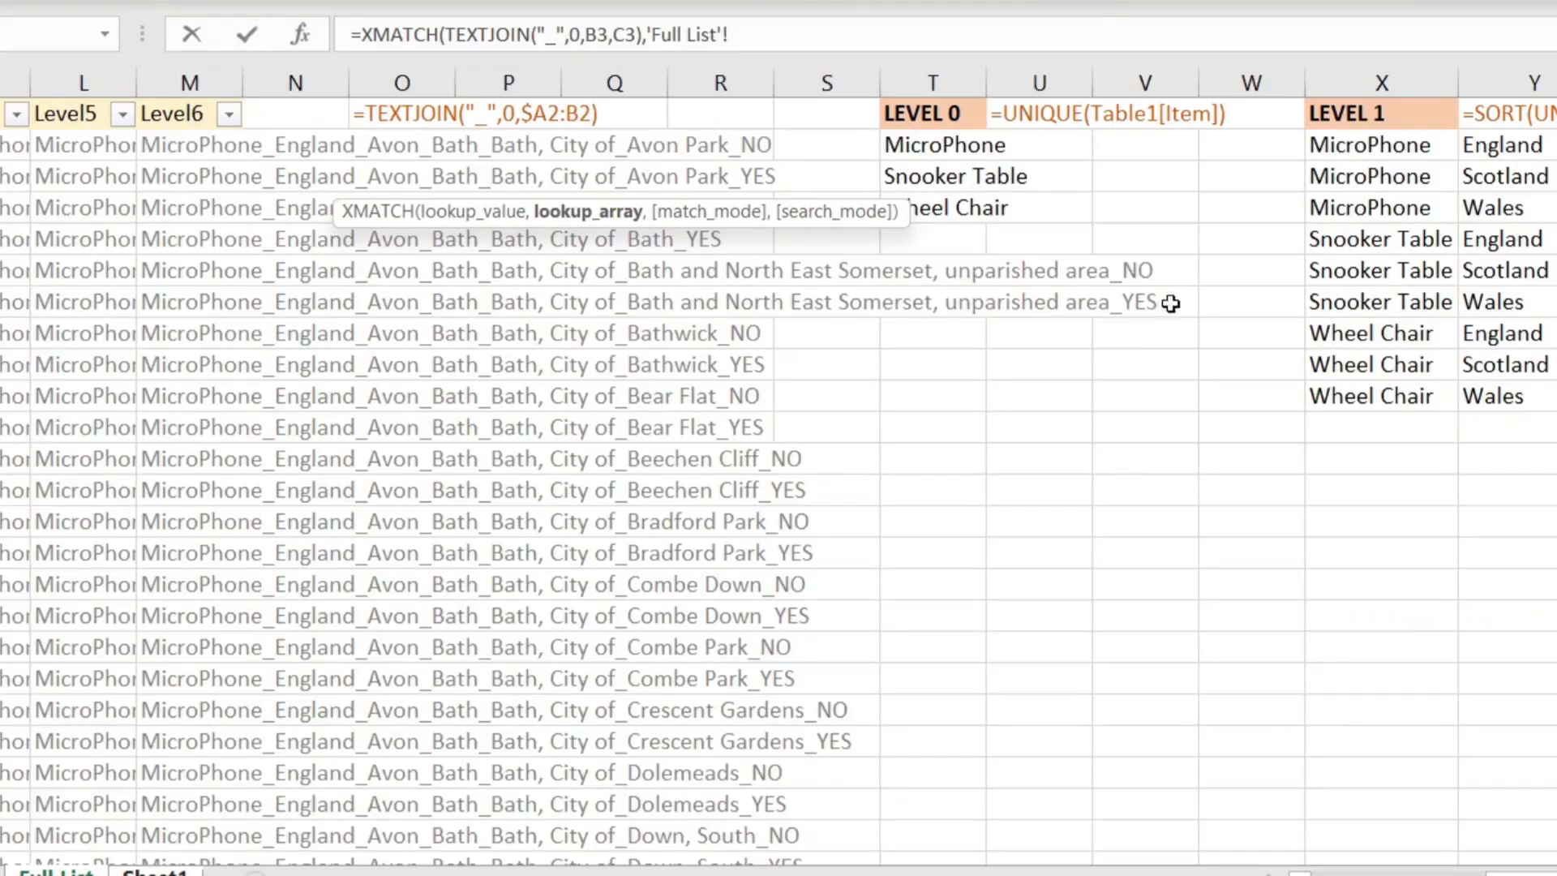
pyautogui.click(1394, 242)
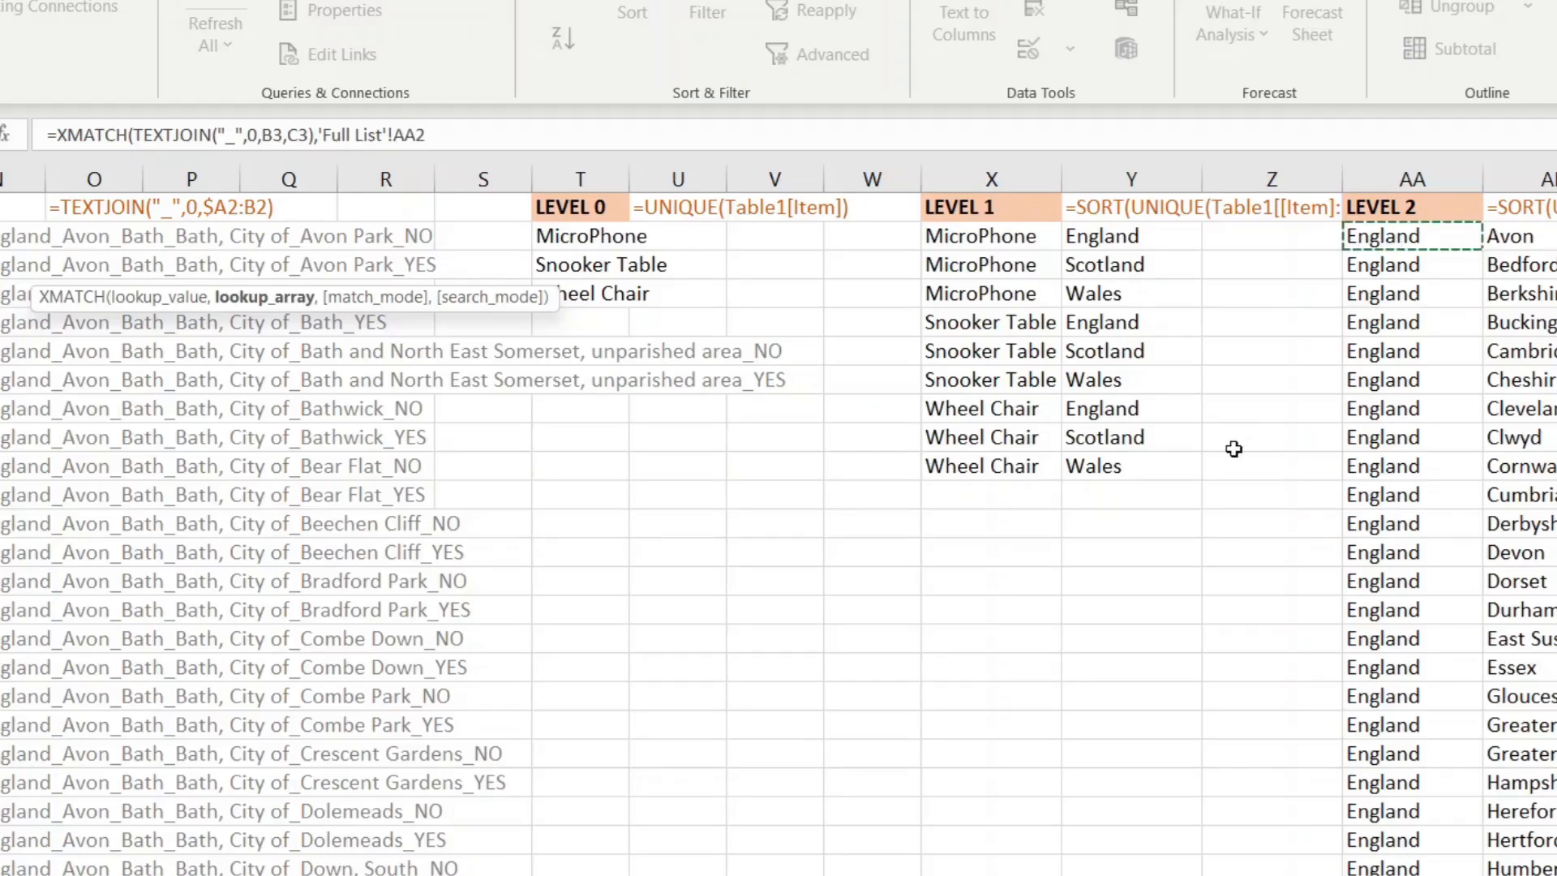
pyautogui.press('F4')
pyautogui.click(499, 136)
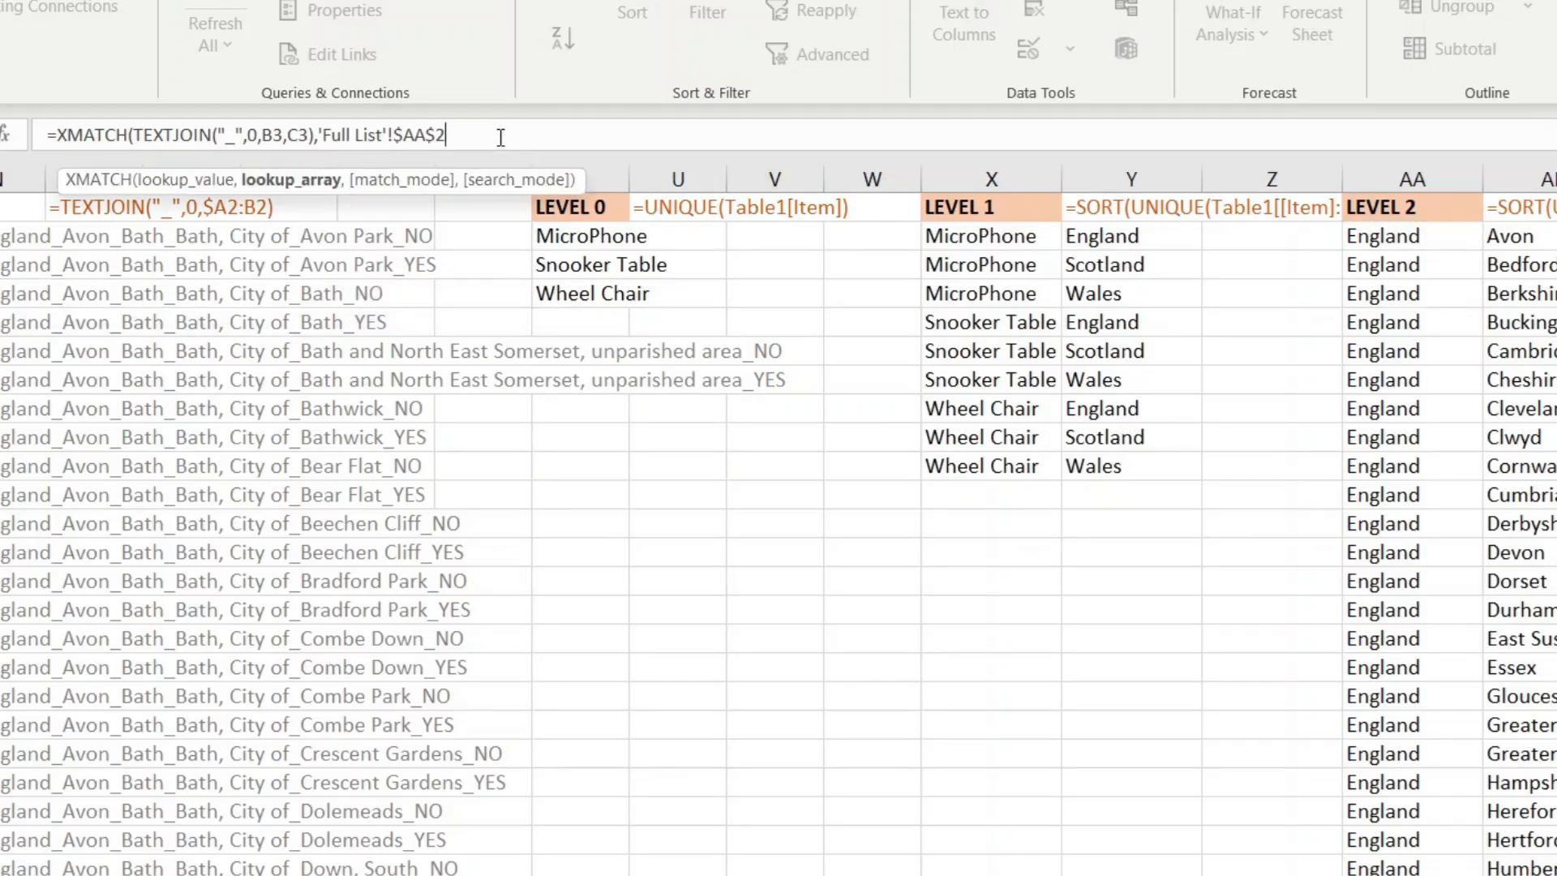
pyautogui.write('#')
pyautogui.click(319, 131)
pyautogui.write('inde')
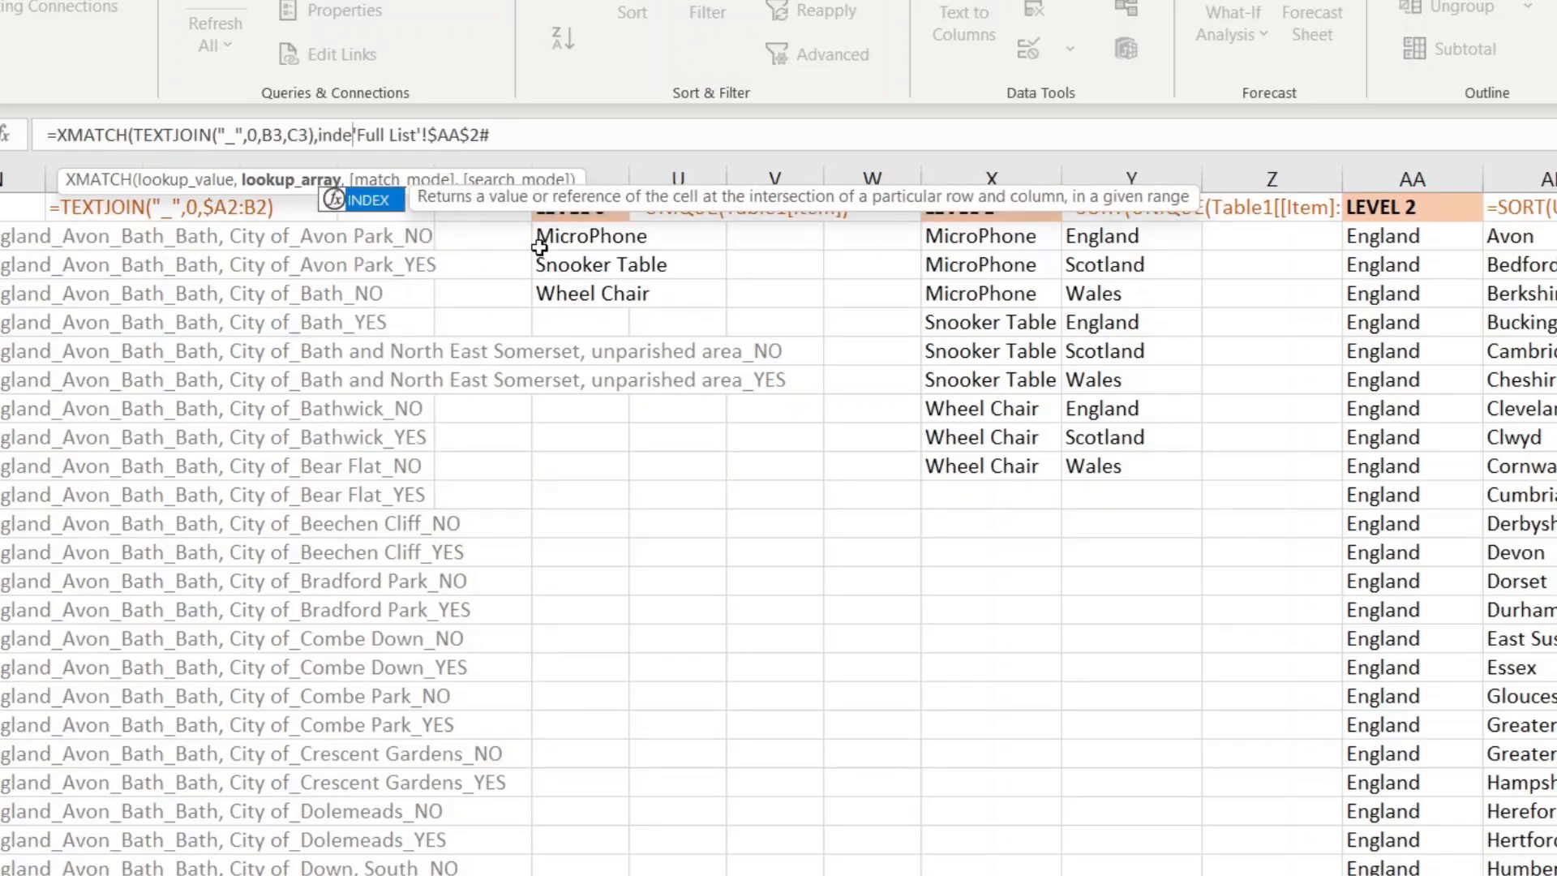
pyautogui.press('Tab')
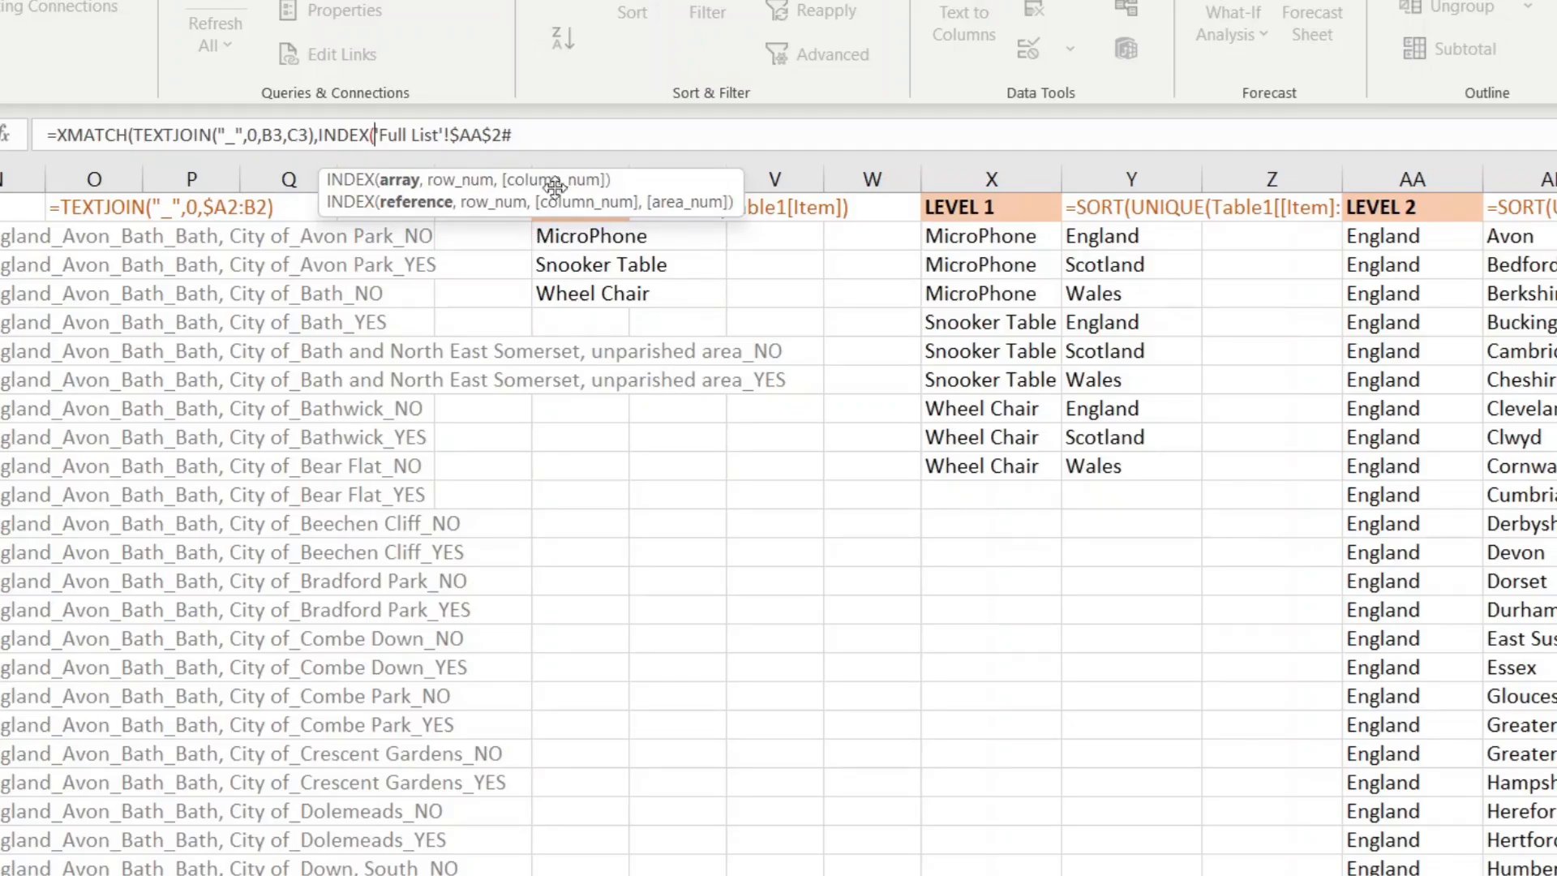
pyautogui.write(',')
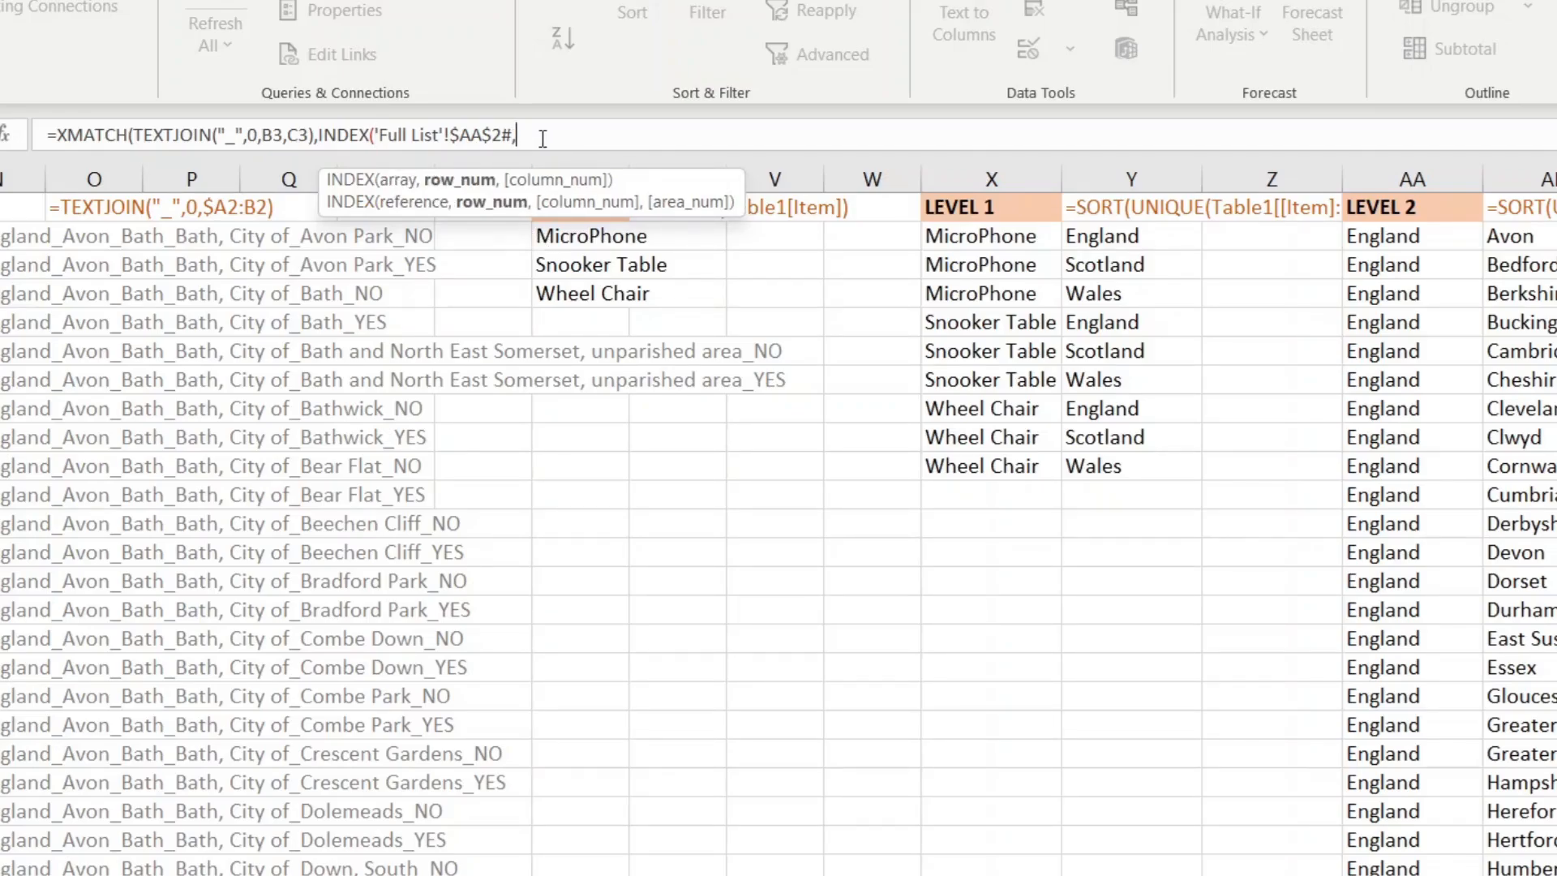
pyautogui.write('0,')
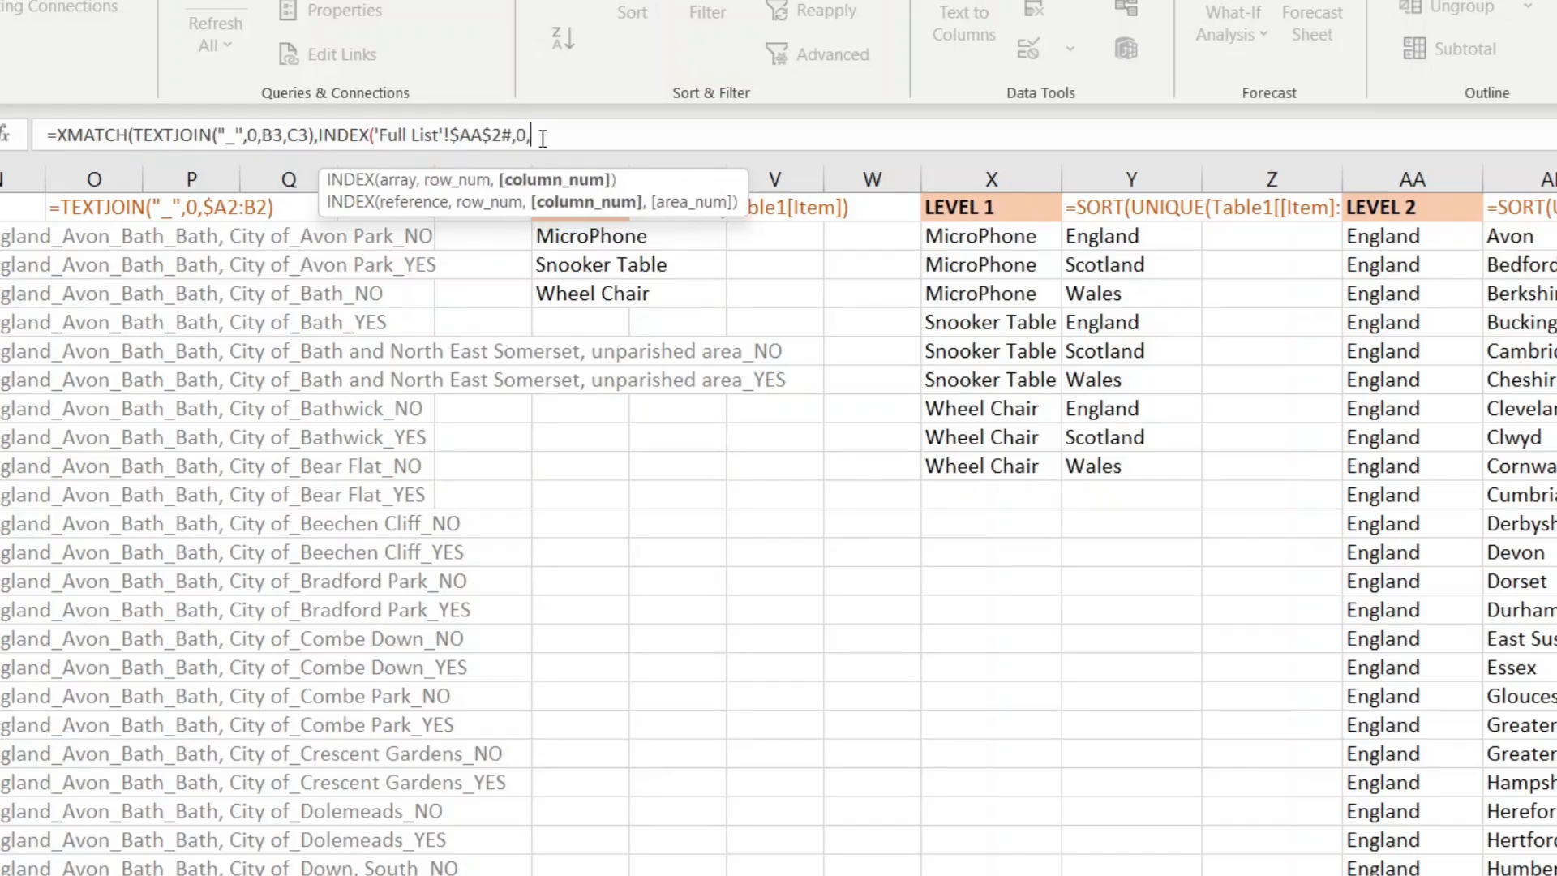
pyautogui.write('3)')
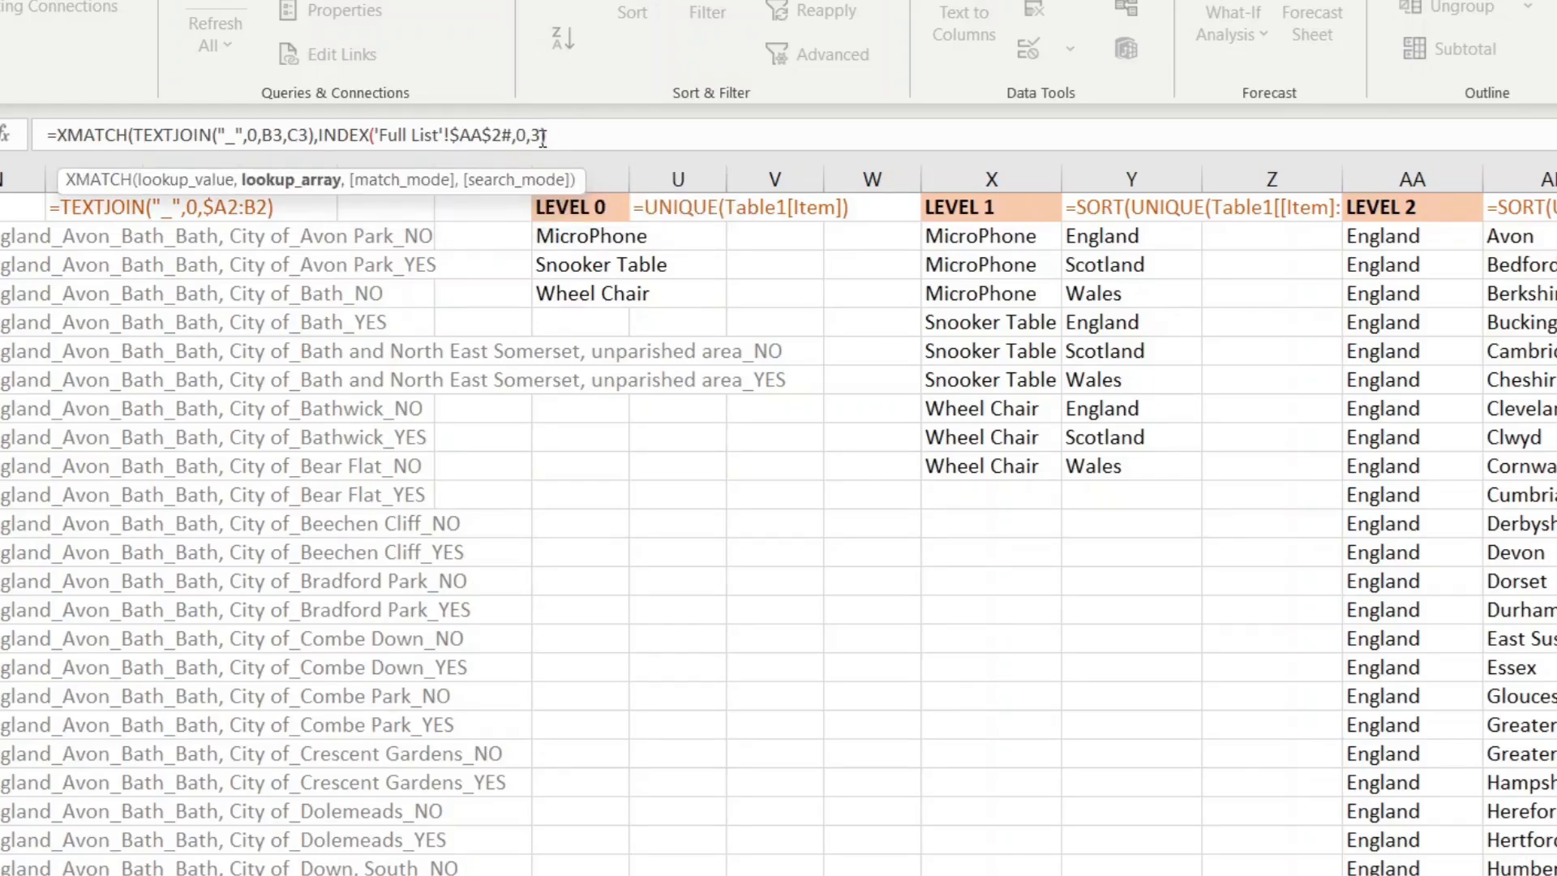
pyautogui.write(',0')
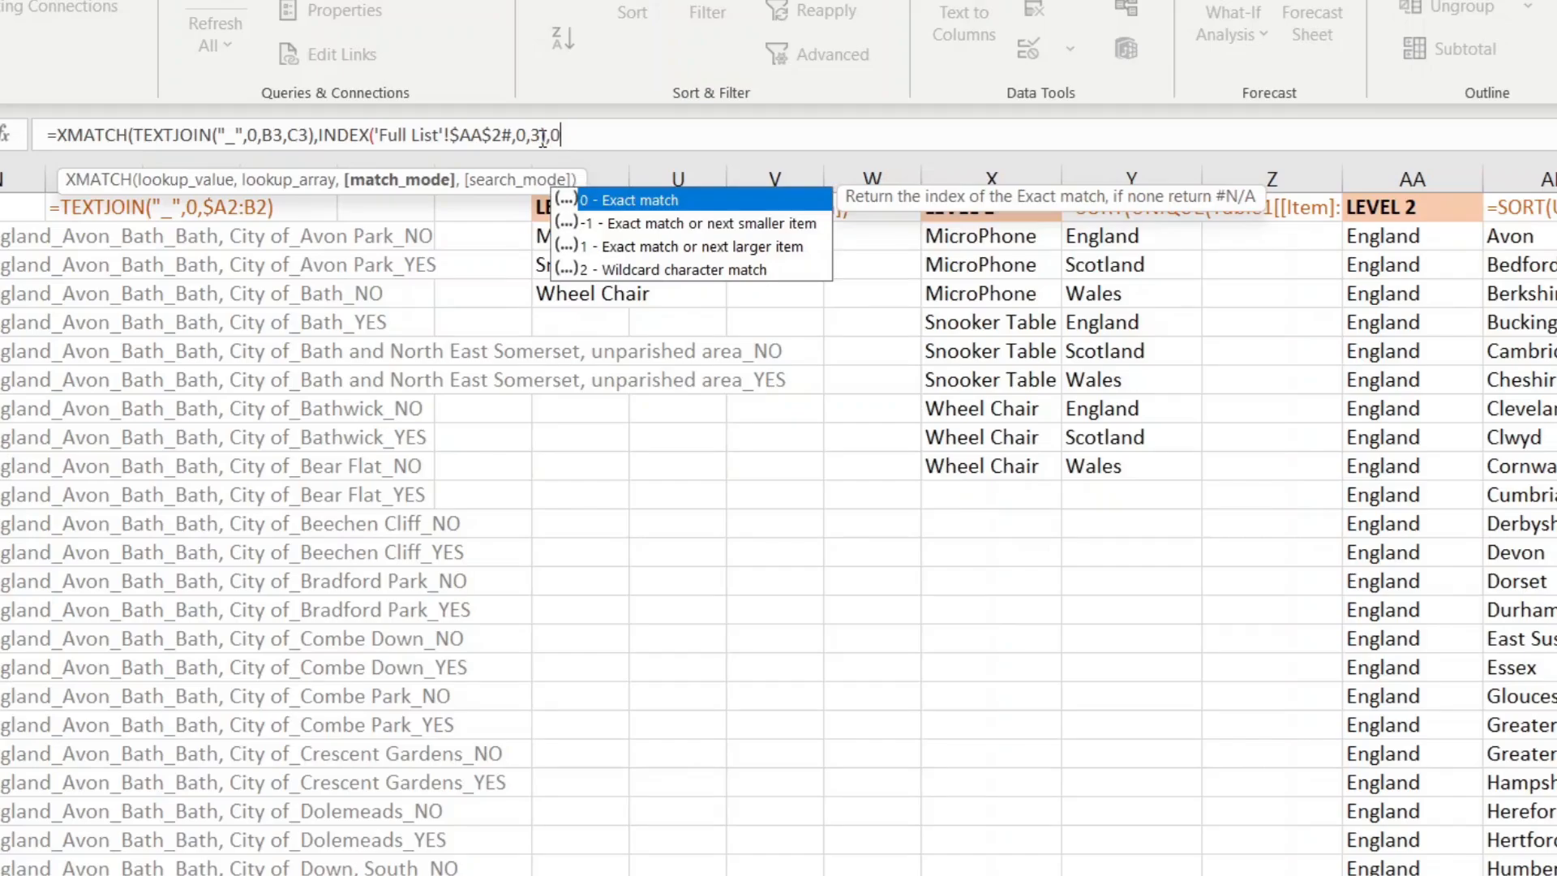
pyautogui.write(',1)')
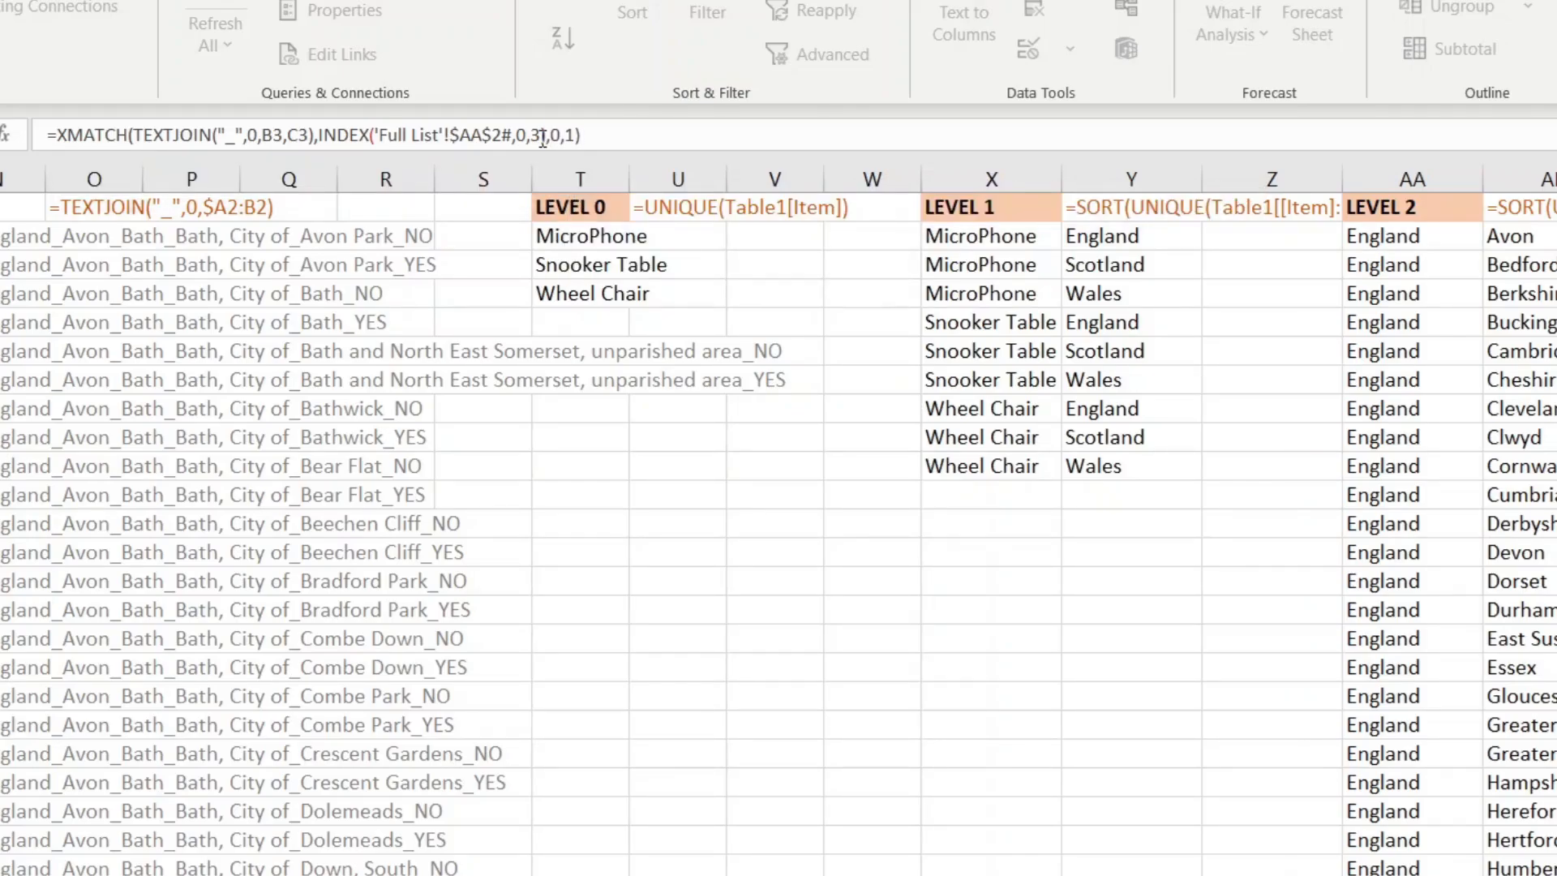
pyautogui.press('Return')
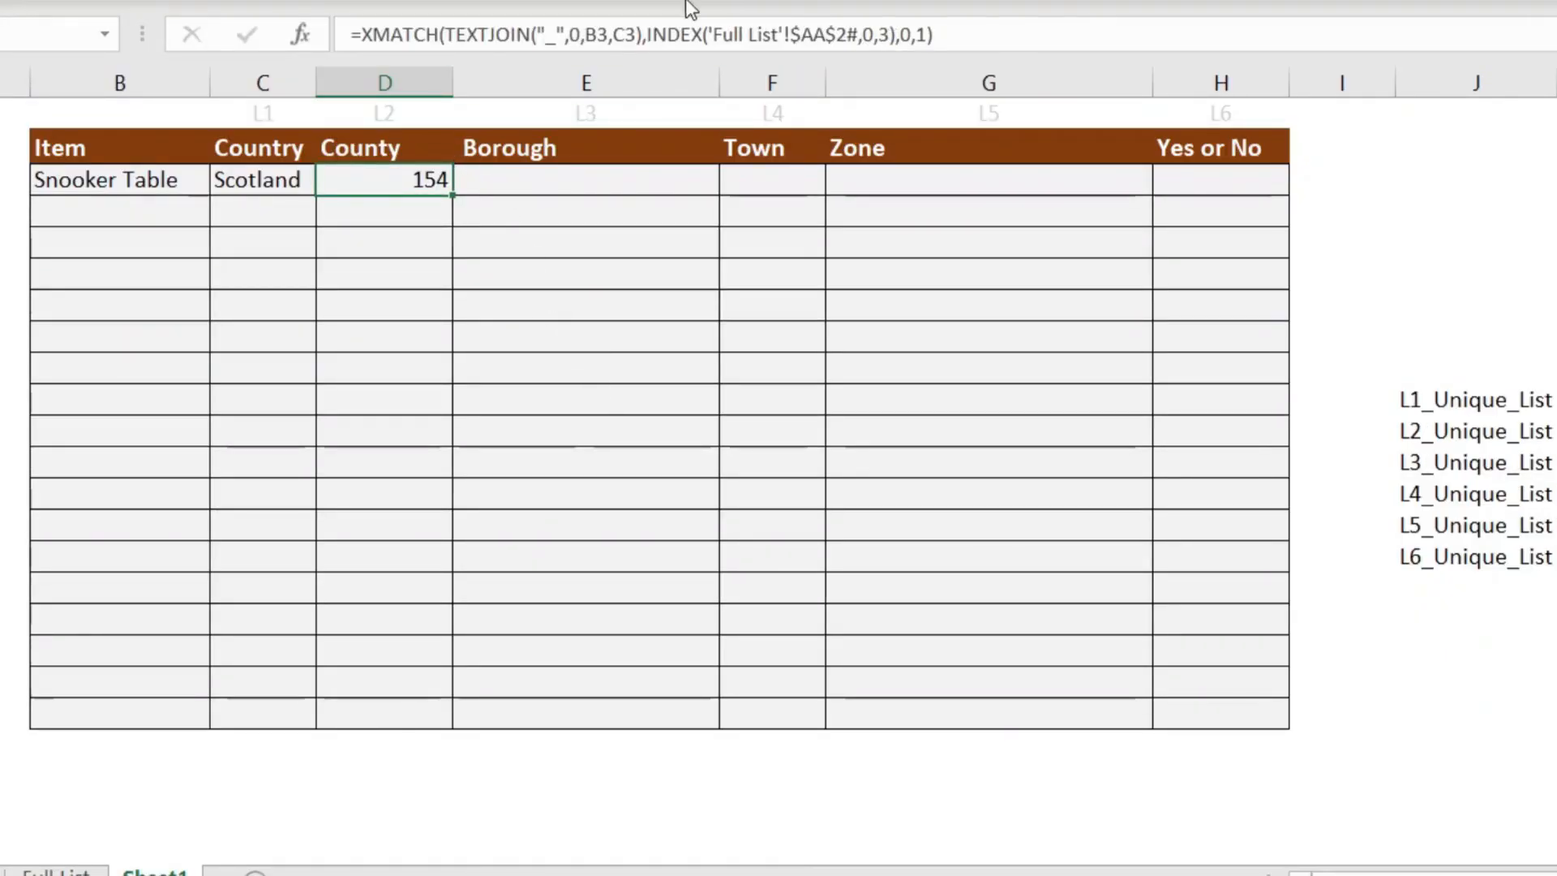
# Step: Wrap D3's XMATCH in INDEX('Full List'!$AA$2#, …, 2) to fetch column 2, and select the expression to copy
pyautogui.click(364, 33)
pyautogui.write('index(')
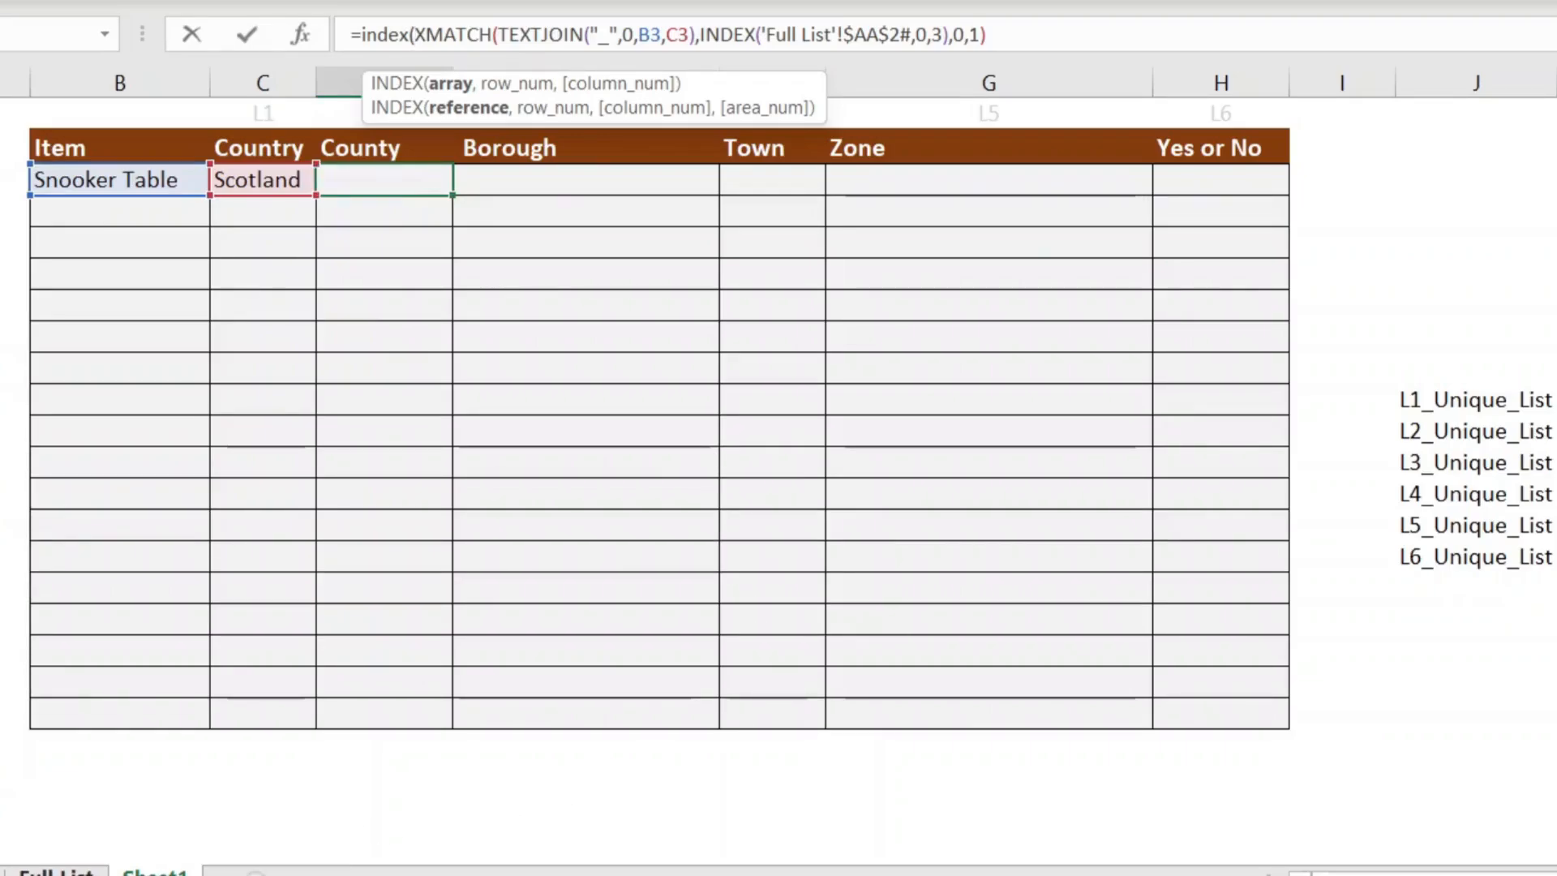
pyautogui.click(55, 871)
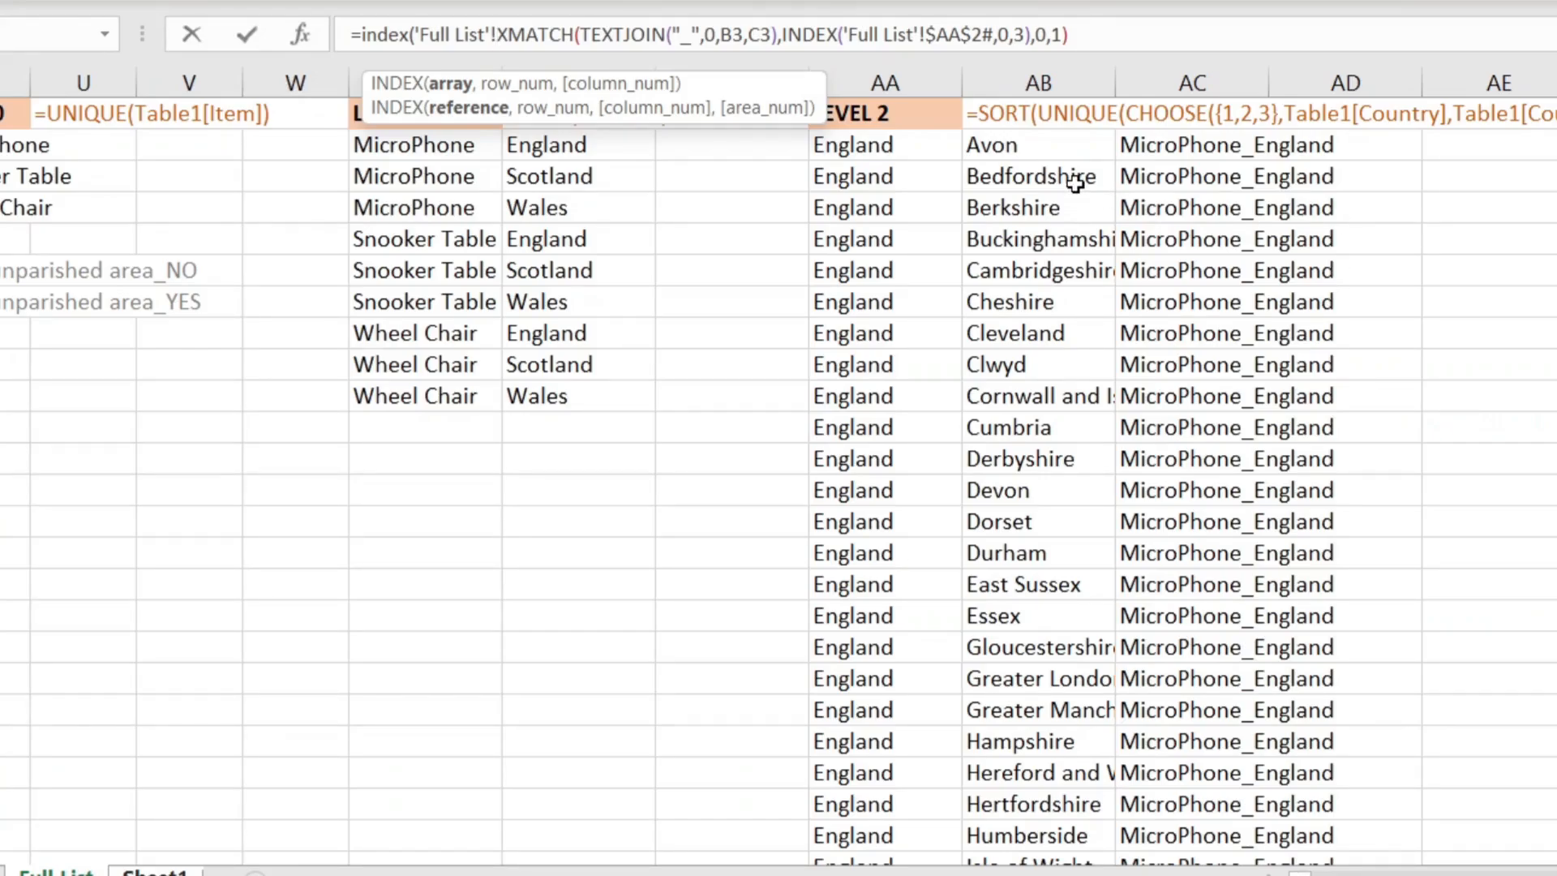
pyautogui.click(920, 153)
pyautogui.press('F4')
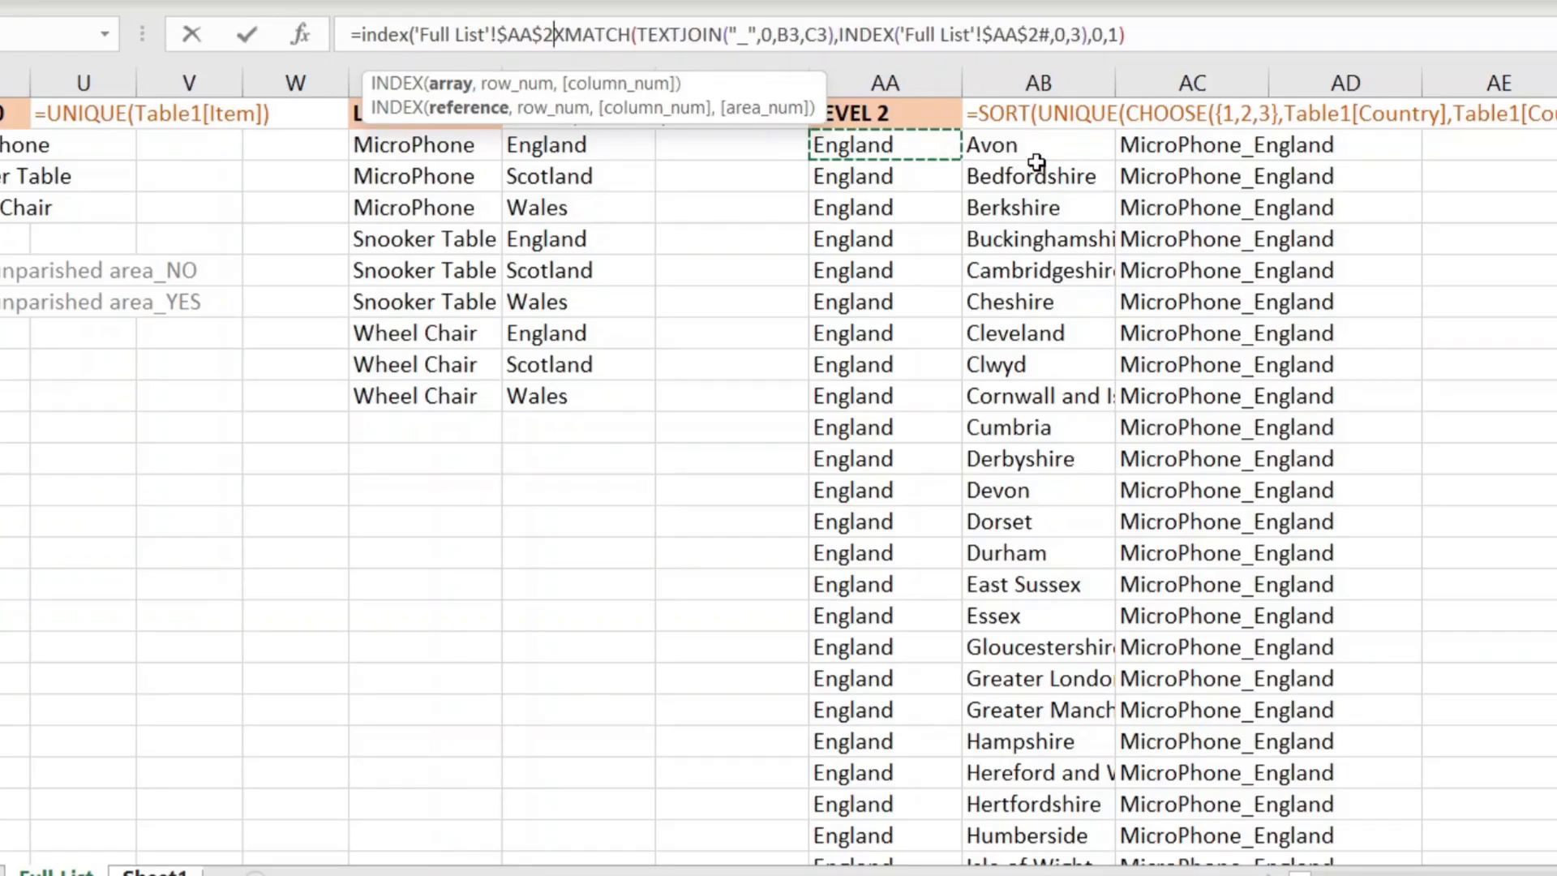
pyautogui.write('#')
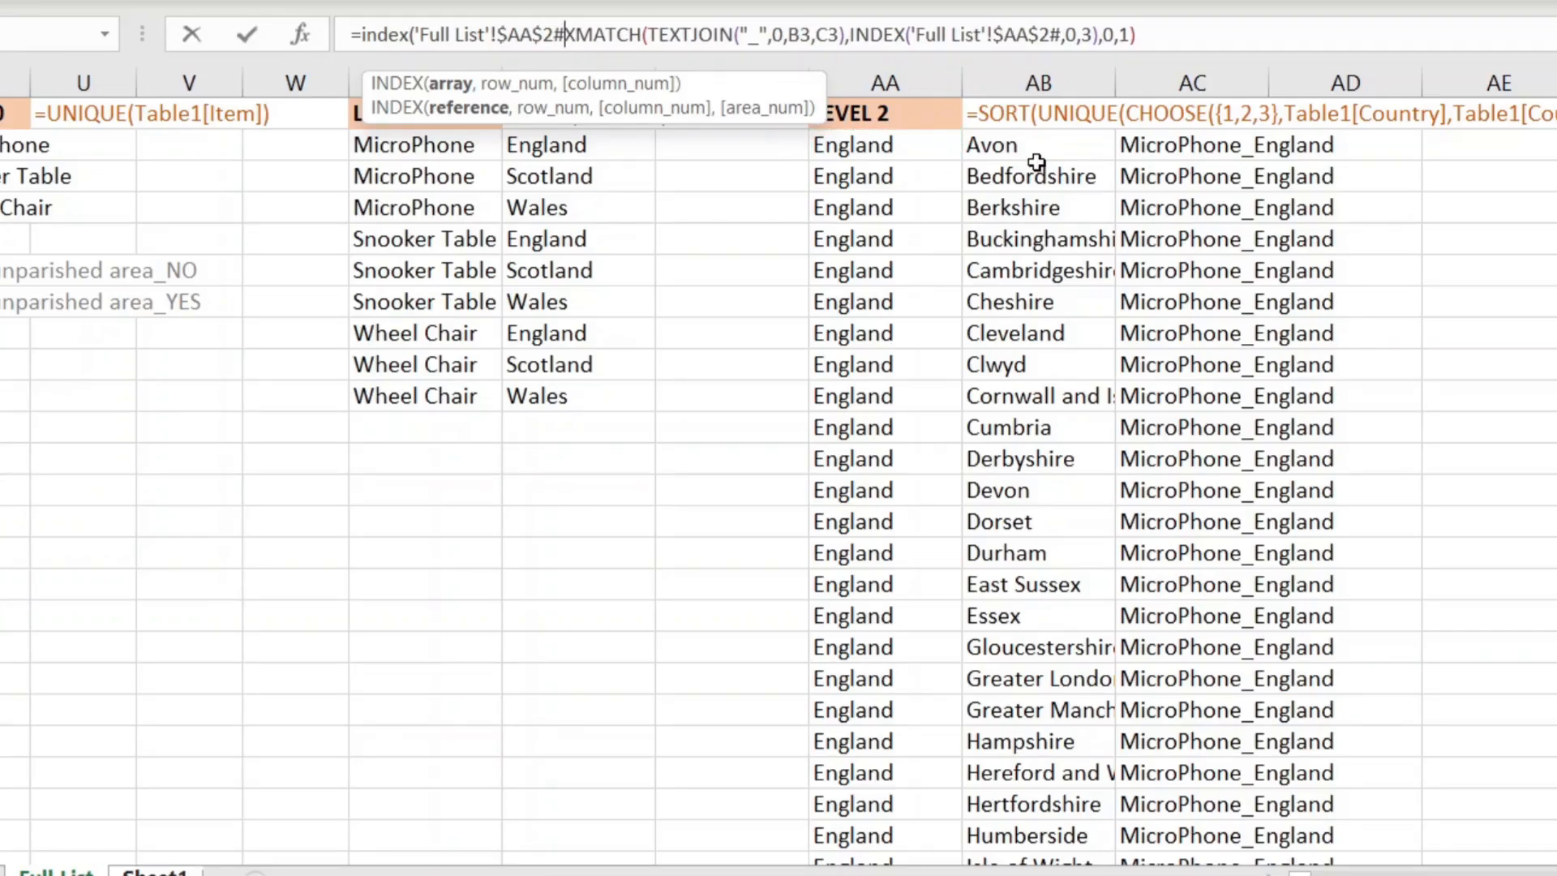
pyautogui.write(',')
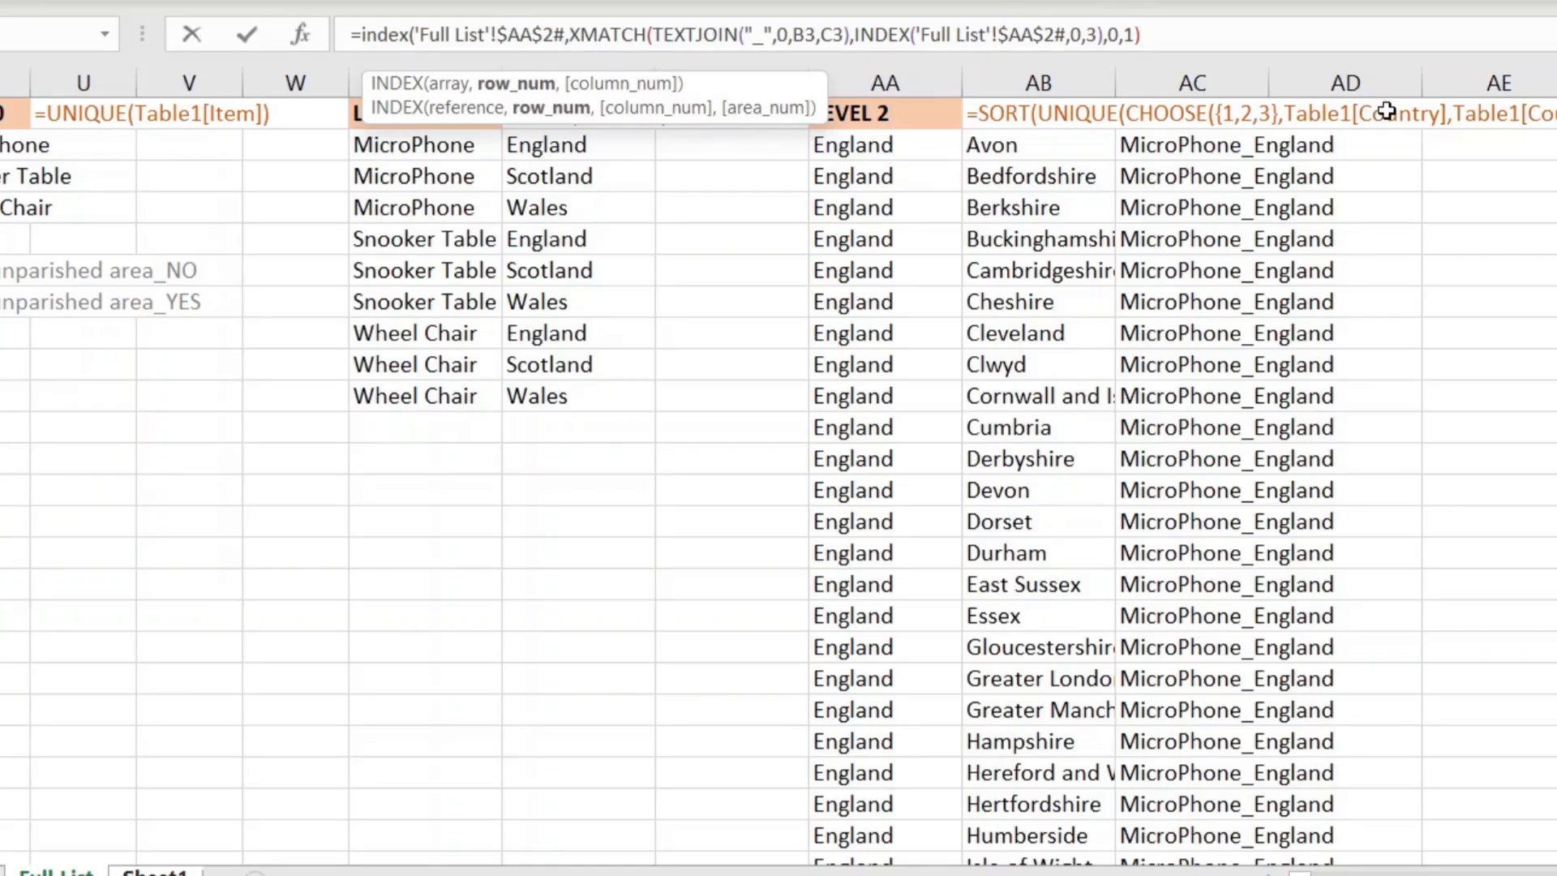
pyautogui.write(',')
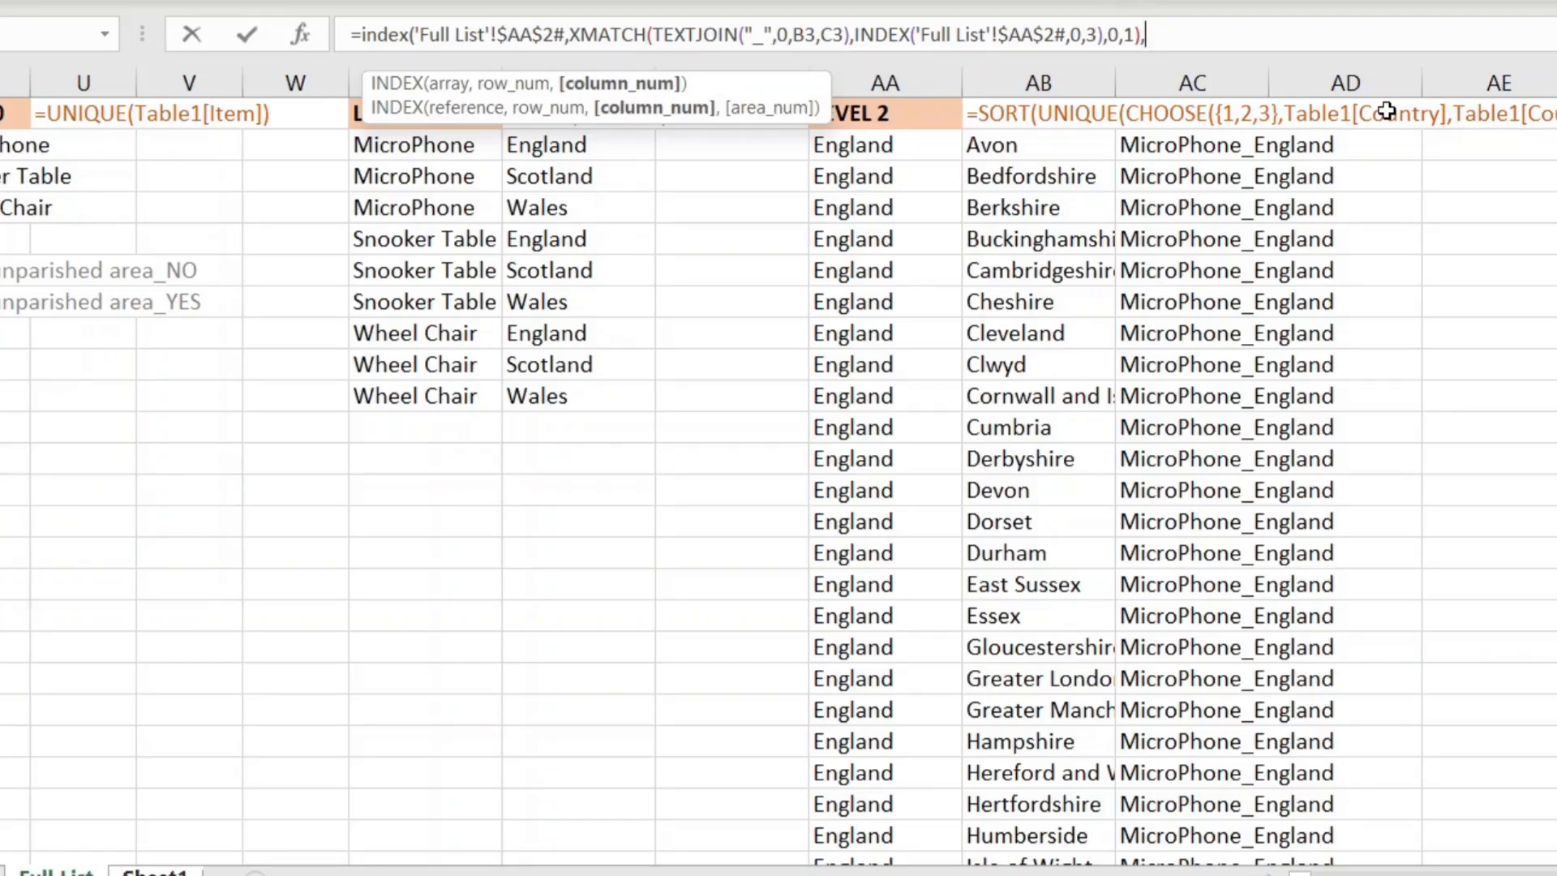
pyautogui.write('2)')
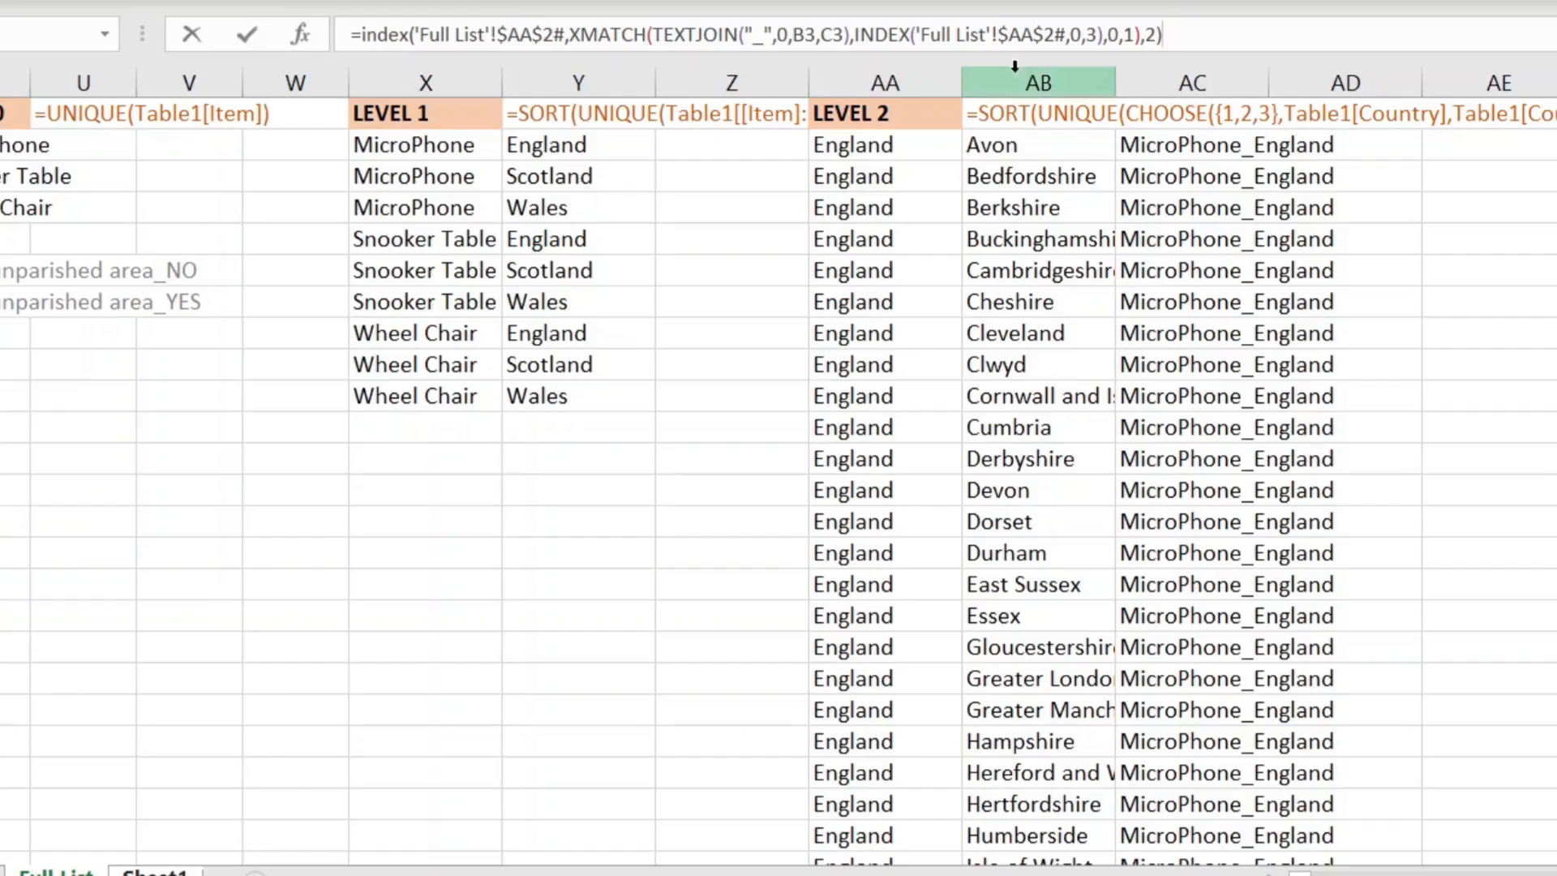
pyautogui.moveTo(1162, 34); pyautogui.dragTo(362, 15)
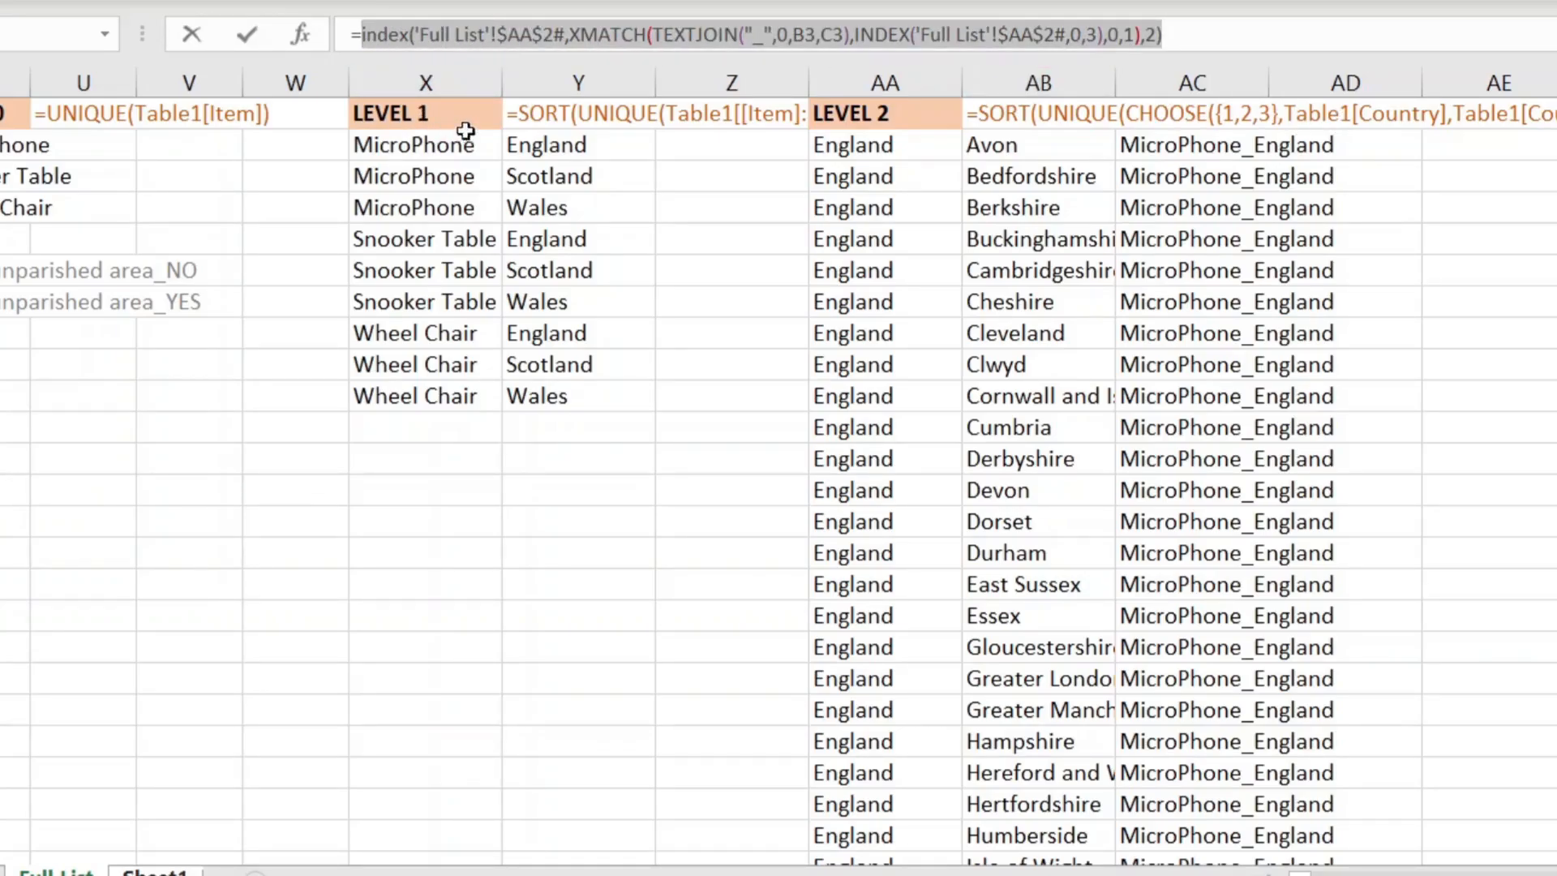
# Step: Append ':' and a pasted second INDEX with search mode -1, spilling Borders to Tayside in D3:D11
pyautogui.click(1218, 33)
pyautogui.write(':')
pyautogui.hotkey('ctrl', 'v')
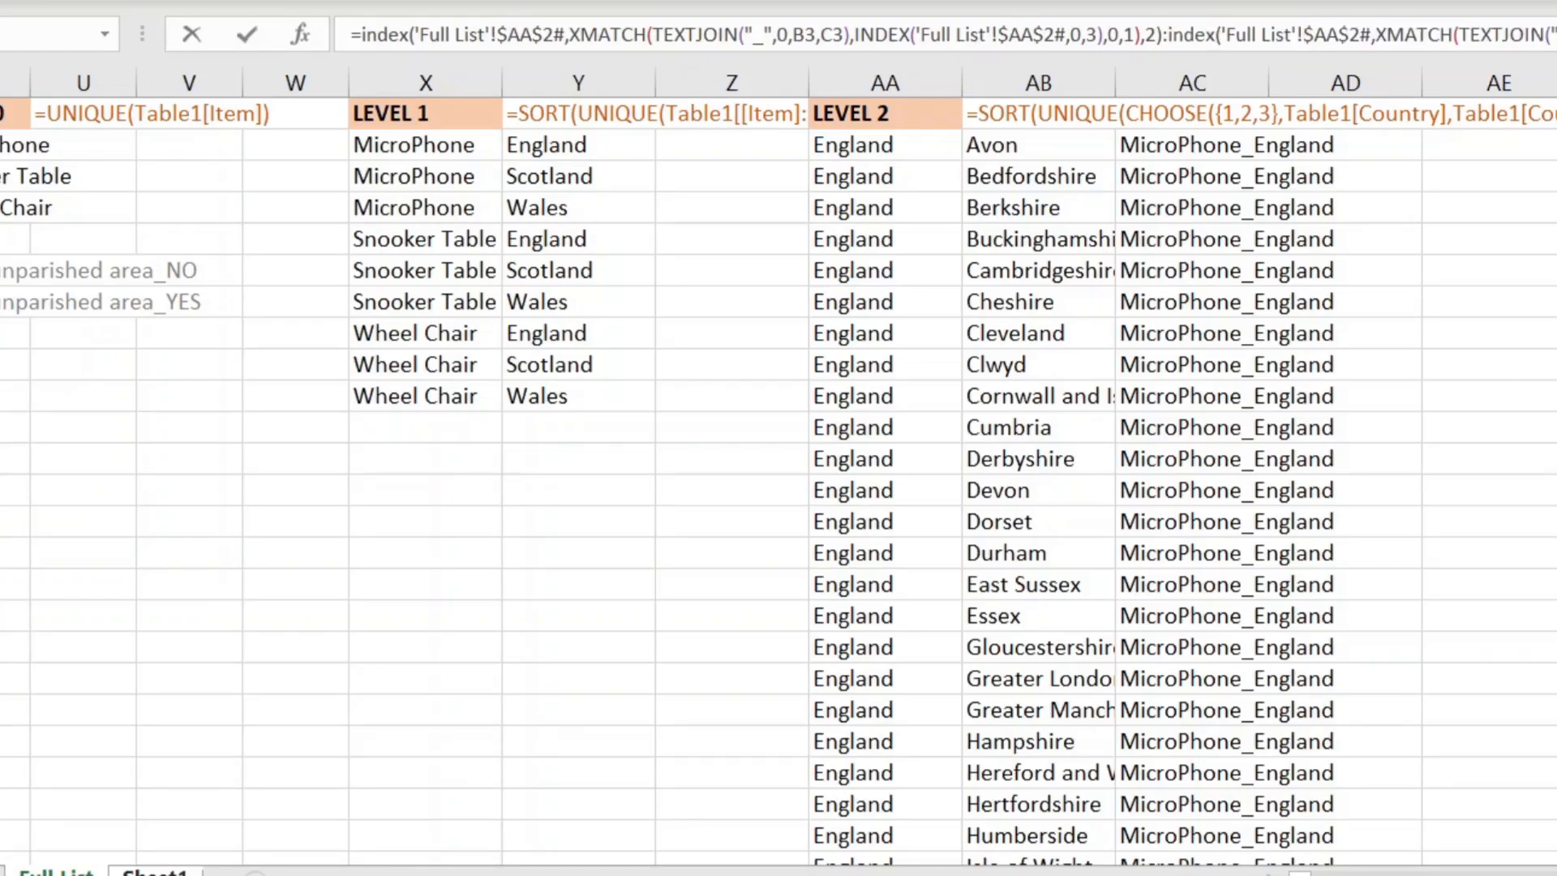
pyautogui.click(1554, 35)
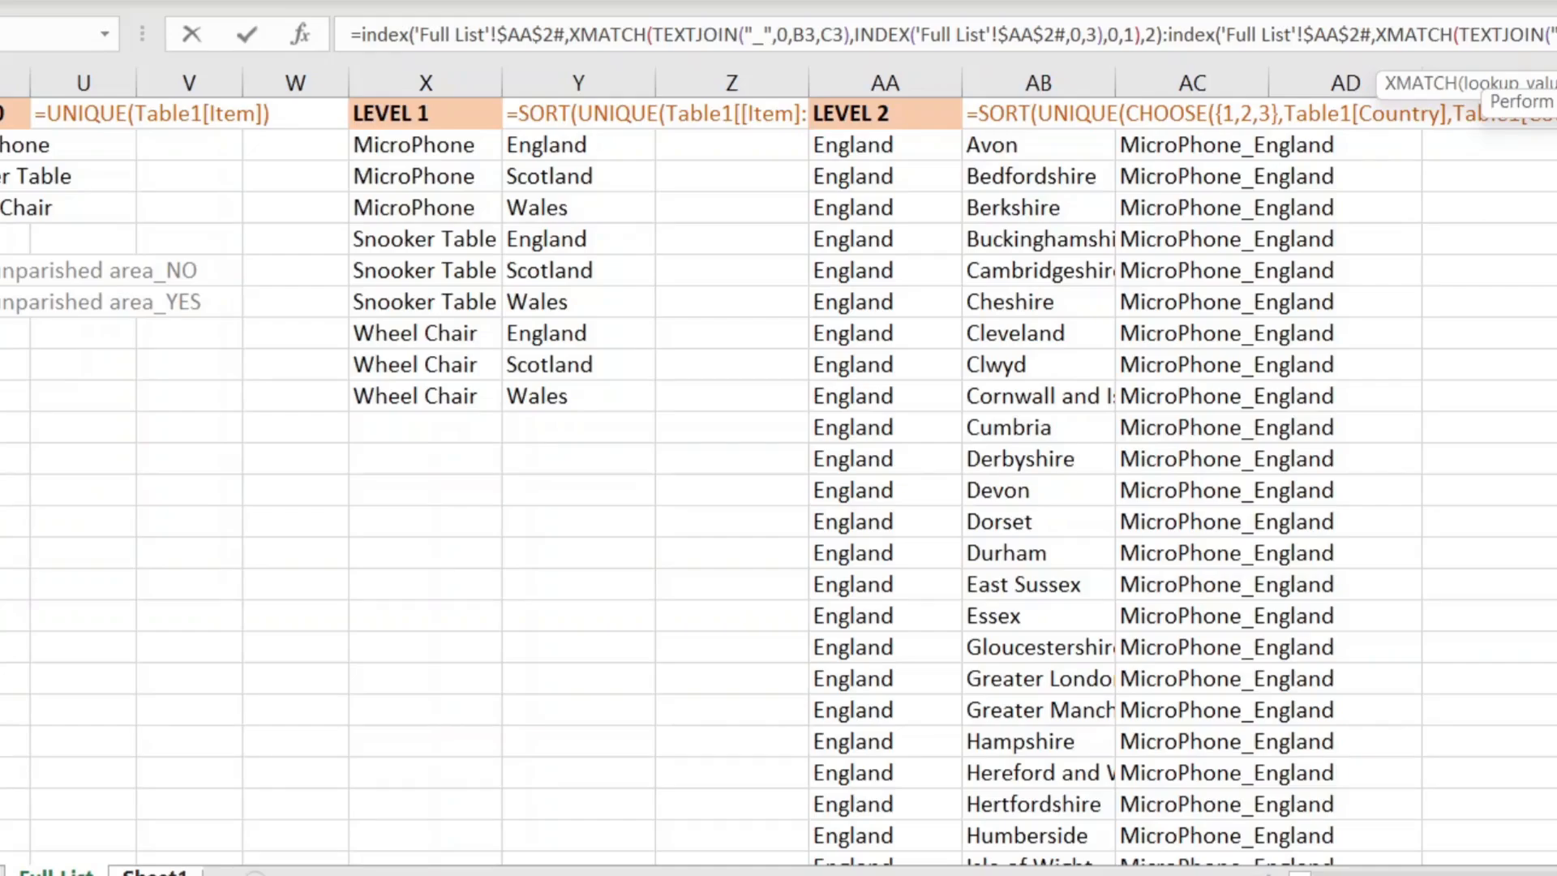
pyautogui.press('Return')
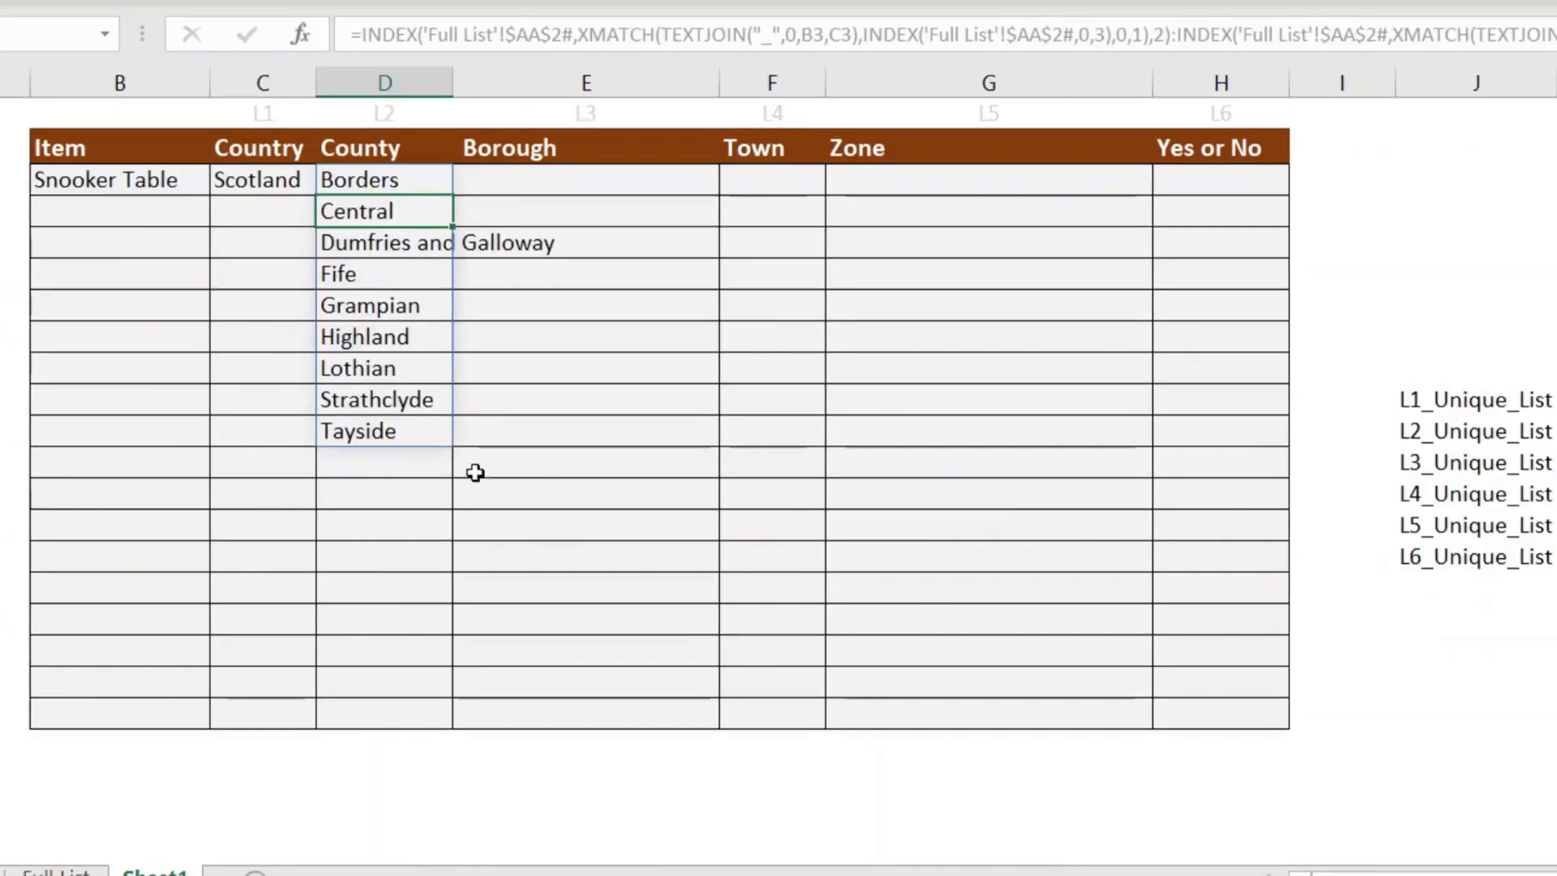
pyautogui.moveTo(377, 169); pyautogui.dragTo(379, 436)
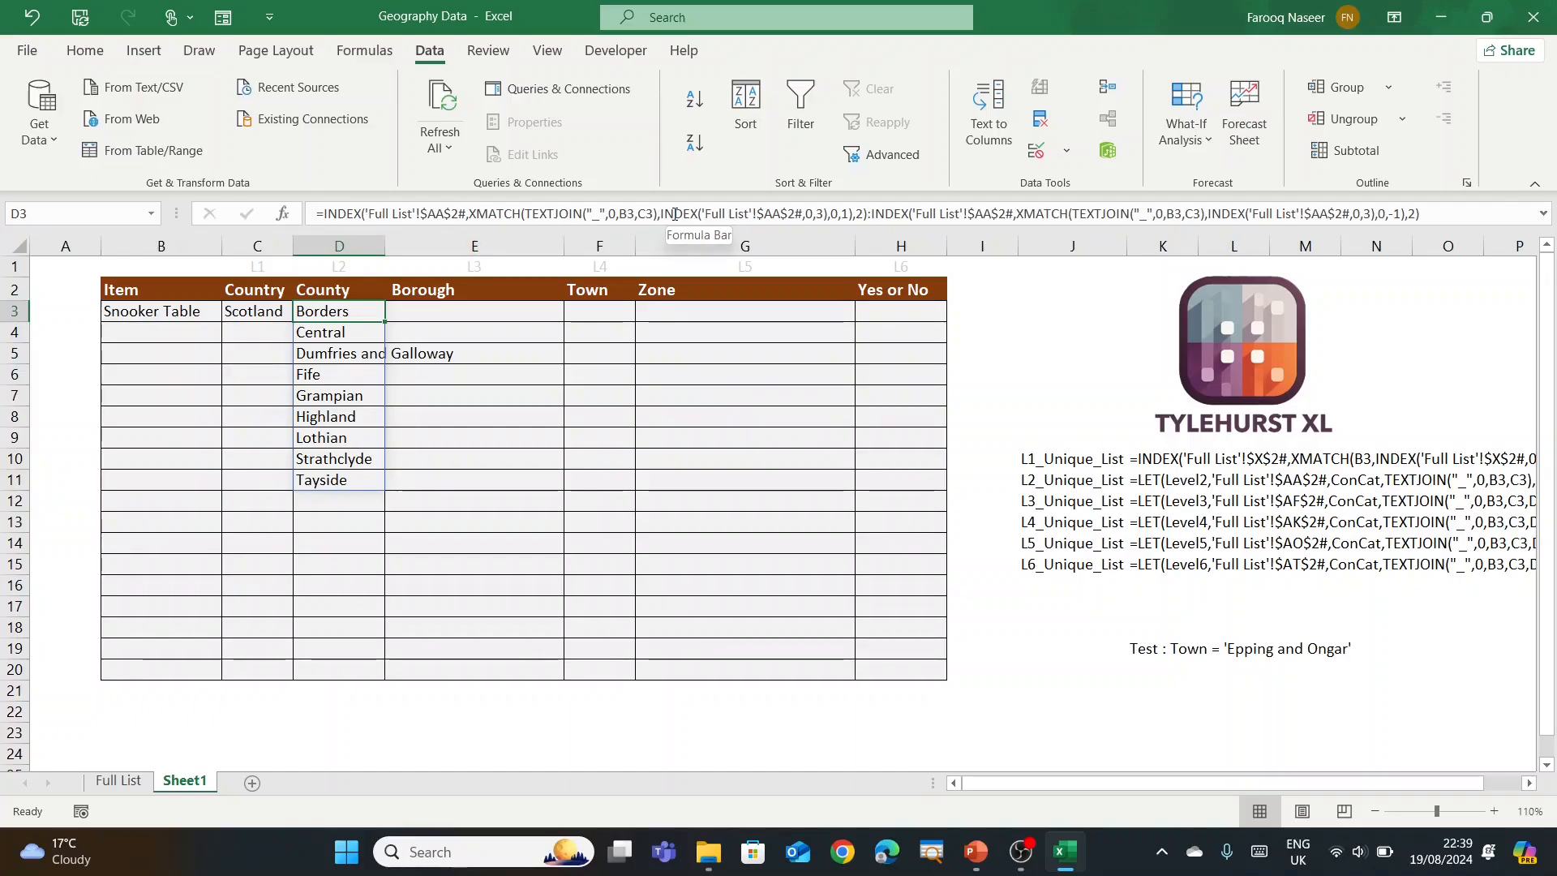
# Step: Start a LET in D3 defining Level1 as 'Full List'!$AA$2#
pyautogui.click(325, 211)
pyautogui.write('le')
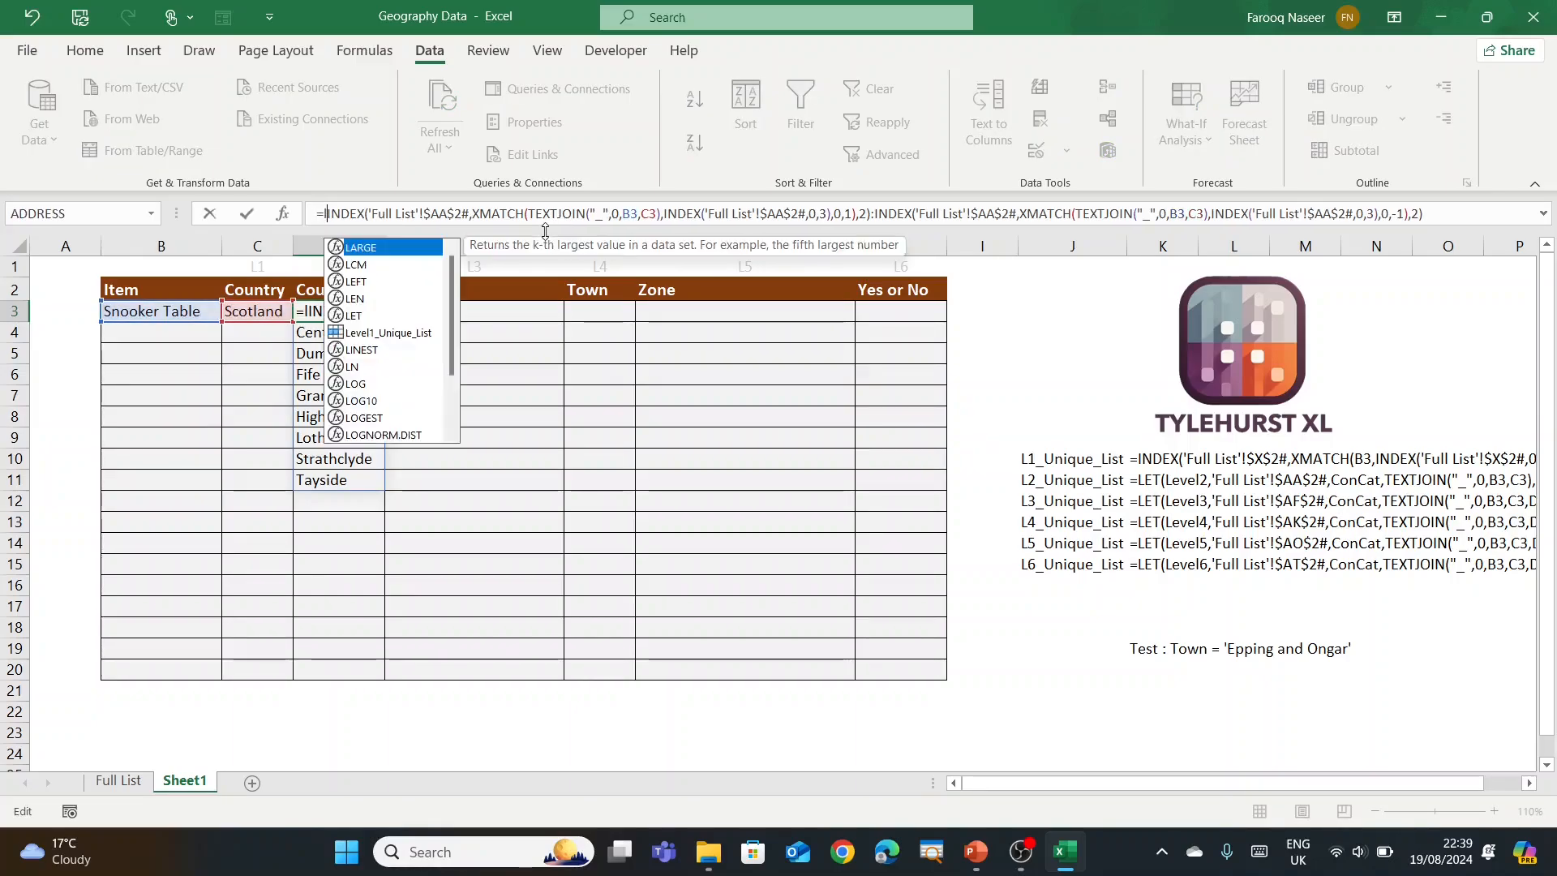
pyautogui.write('t')
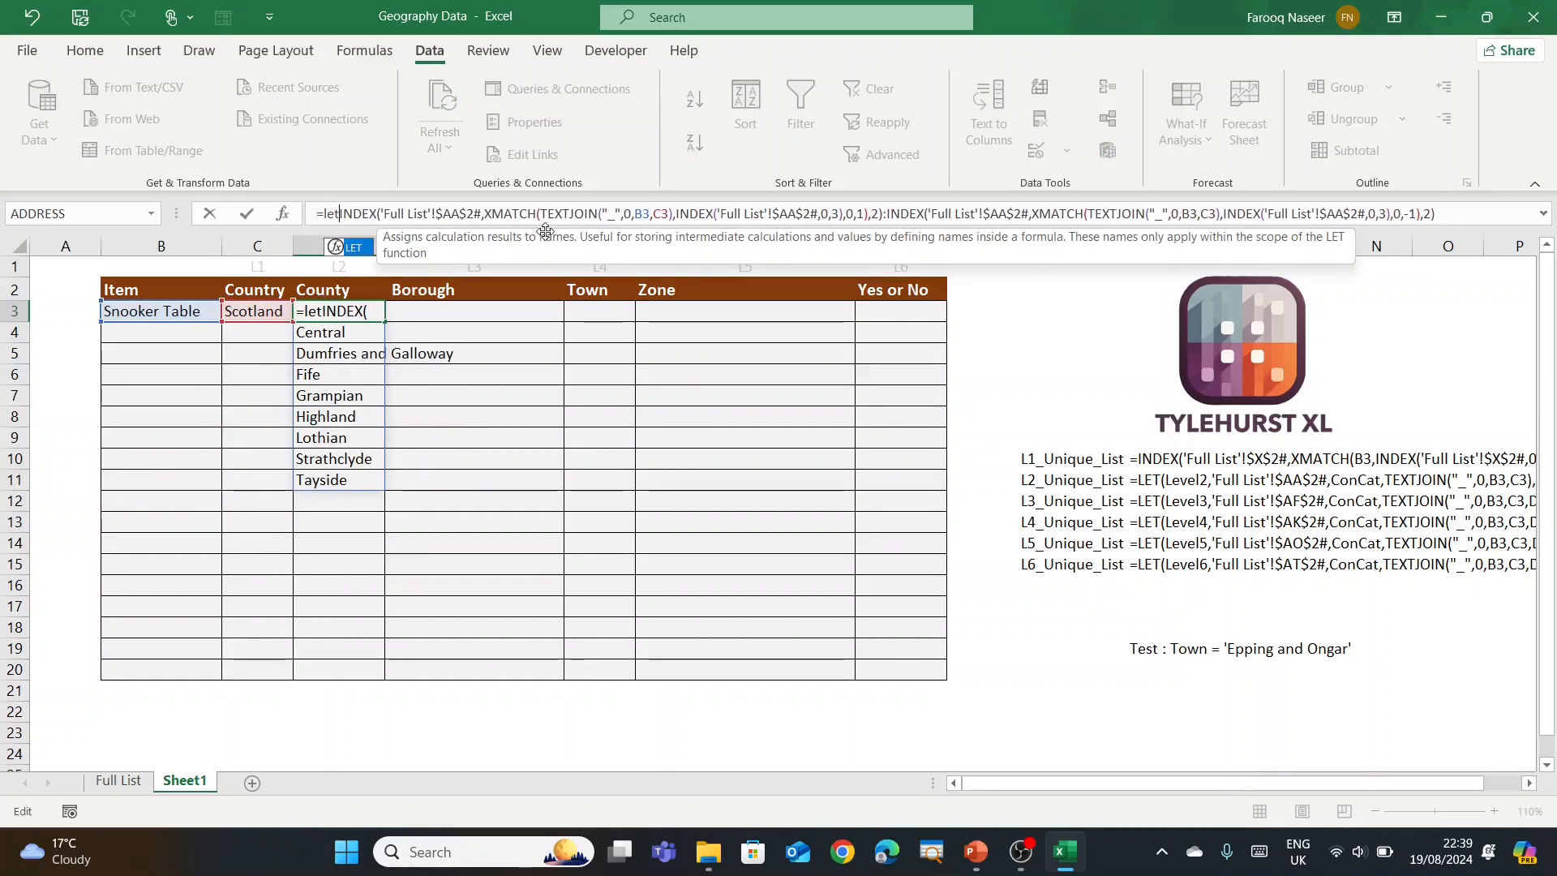
pyautogui.write('(')
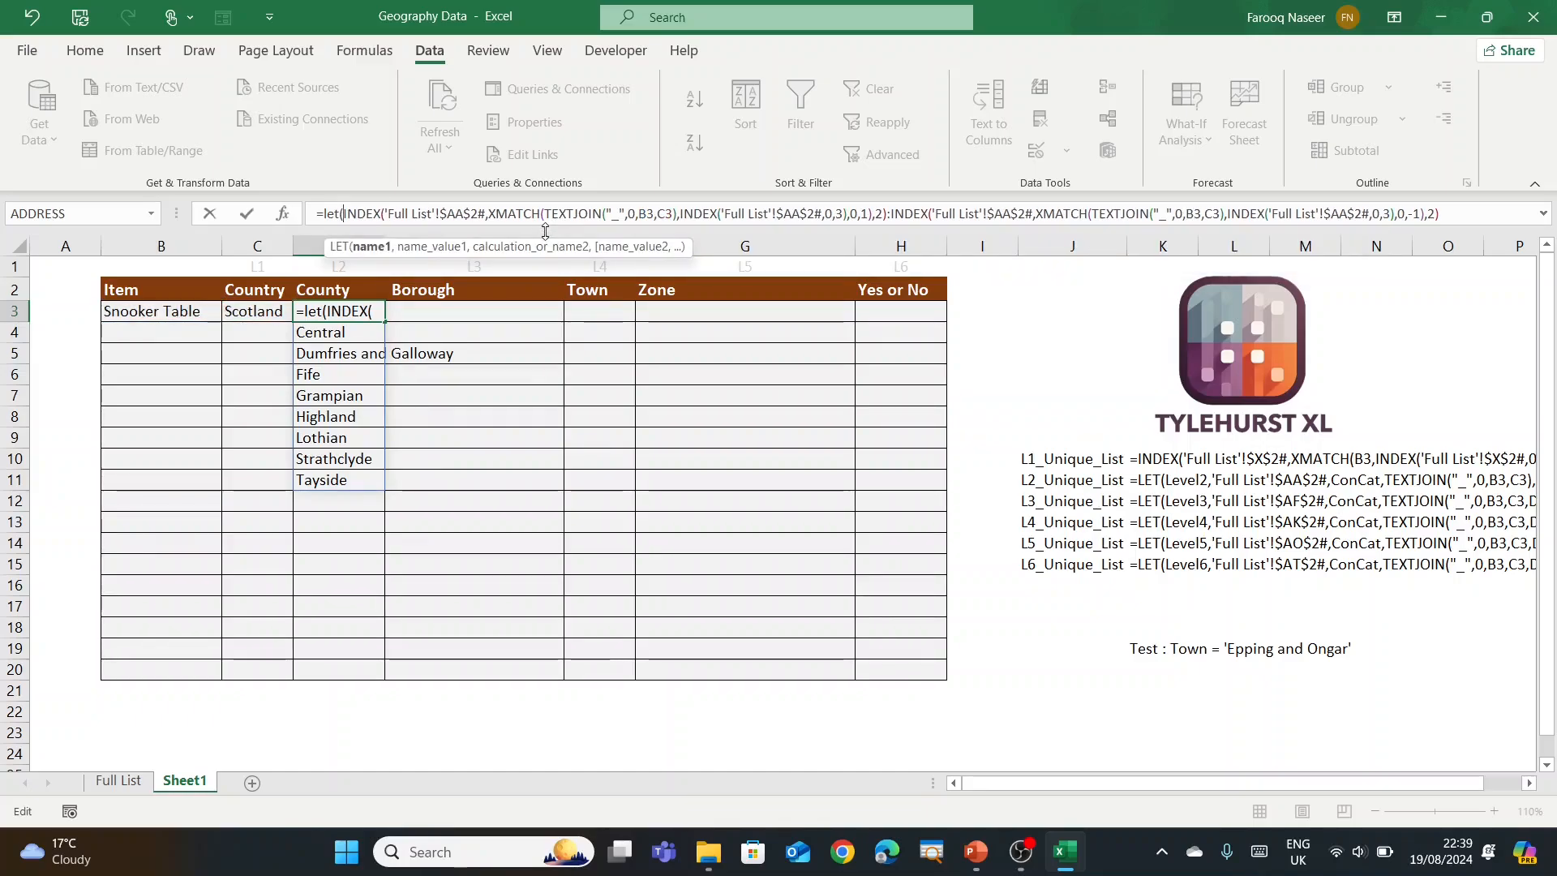
pyautogui.write('Level1')
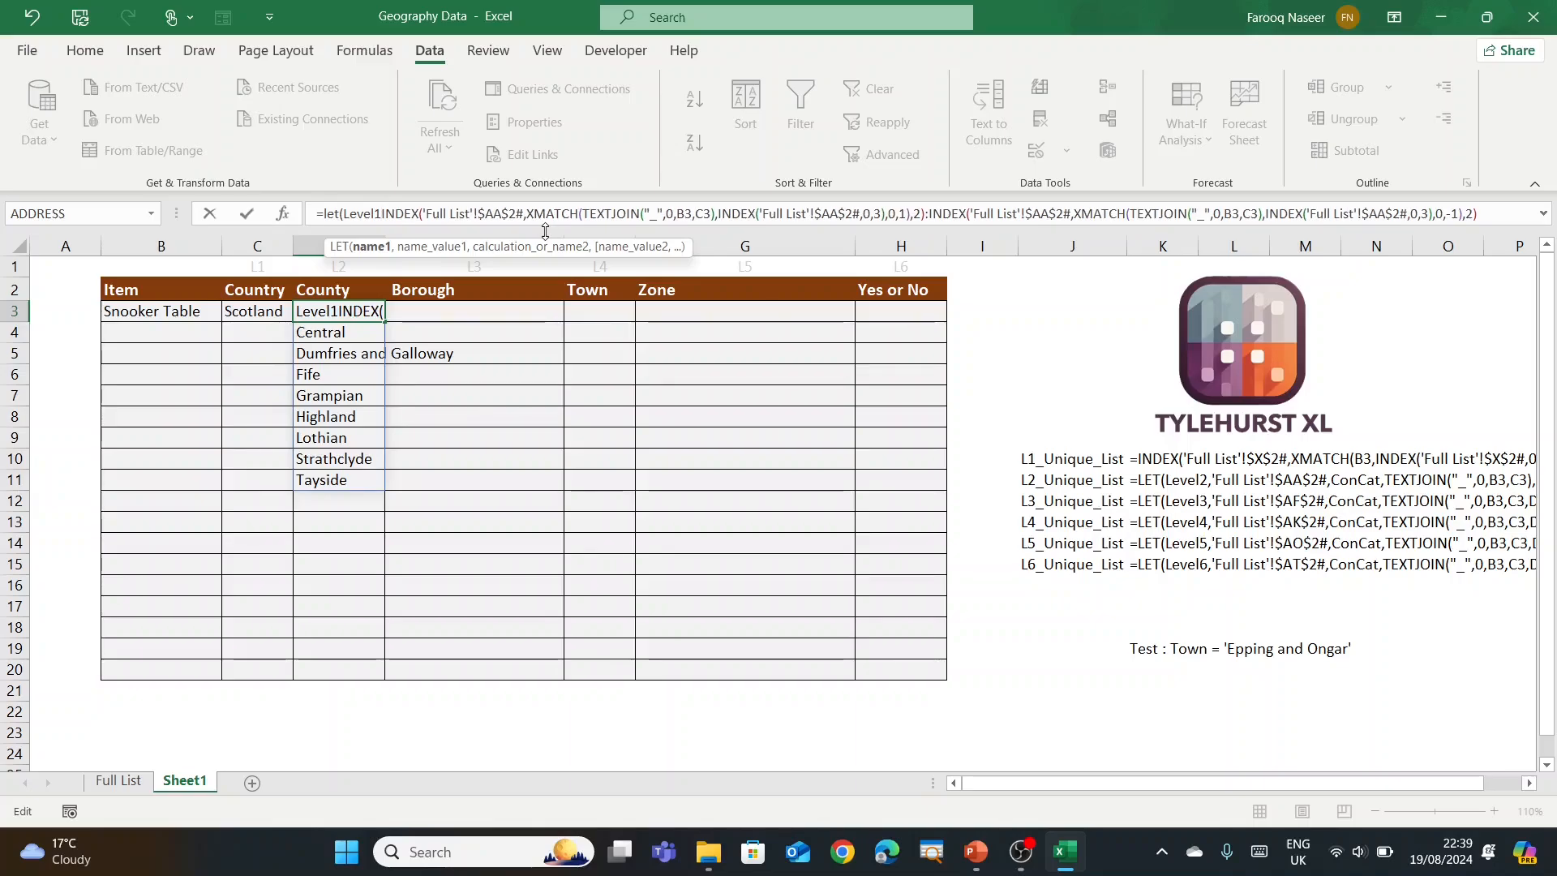
pyautogui.write(',')
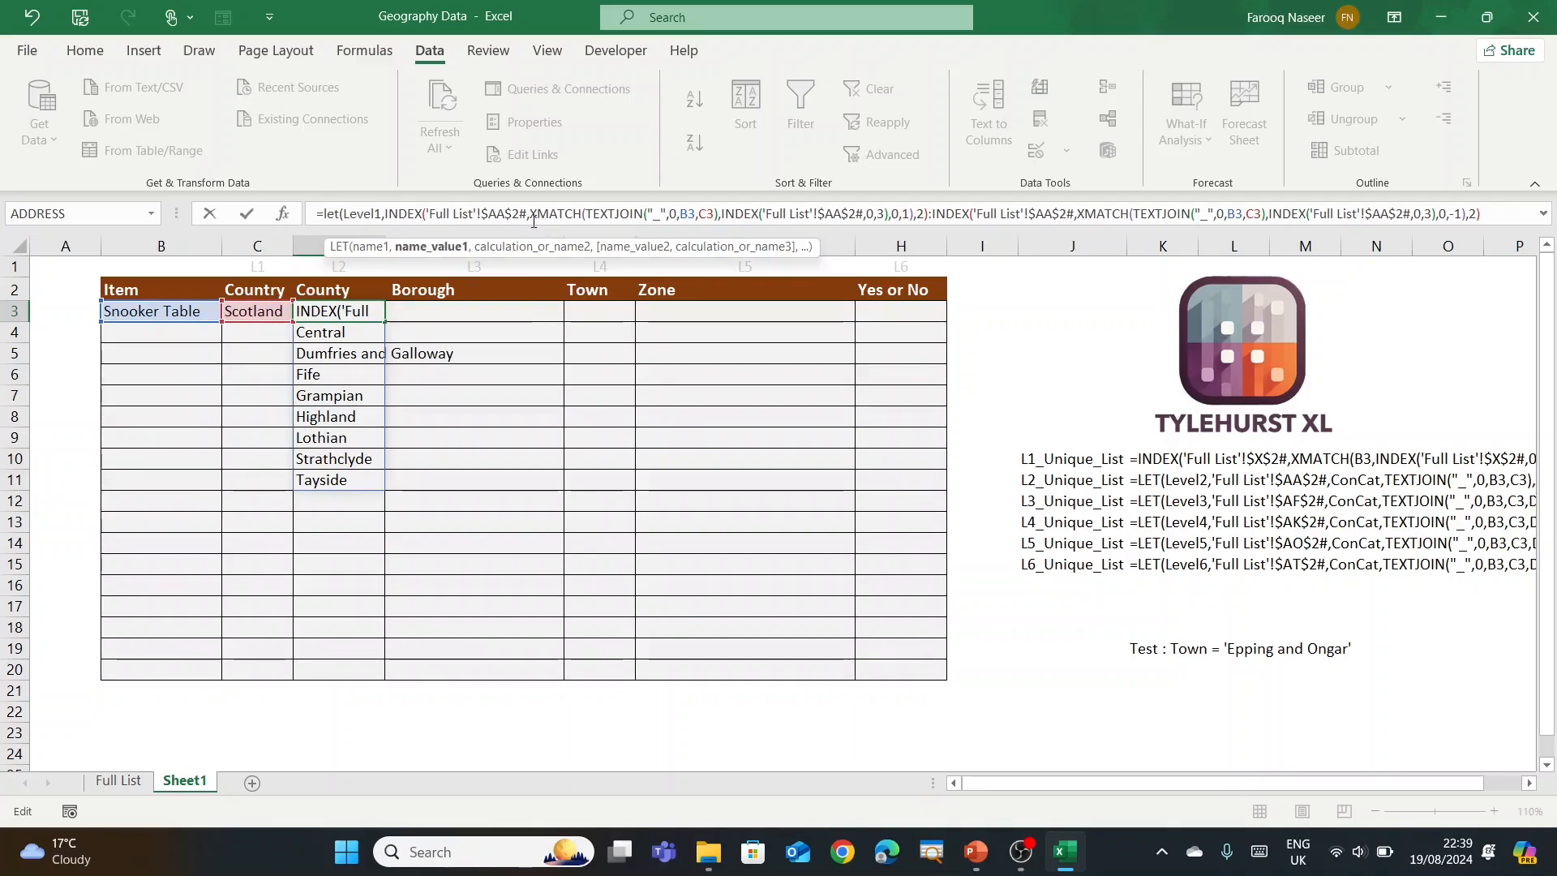
pyautogui.moveTo(527, 216); pyautogui.dragTo(427, 216)
pyautogui.hotkey('ctrl', 'c')
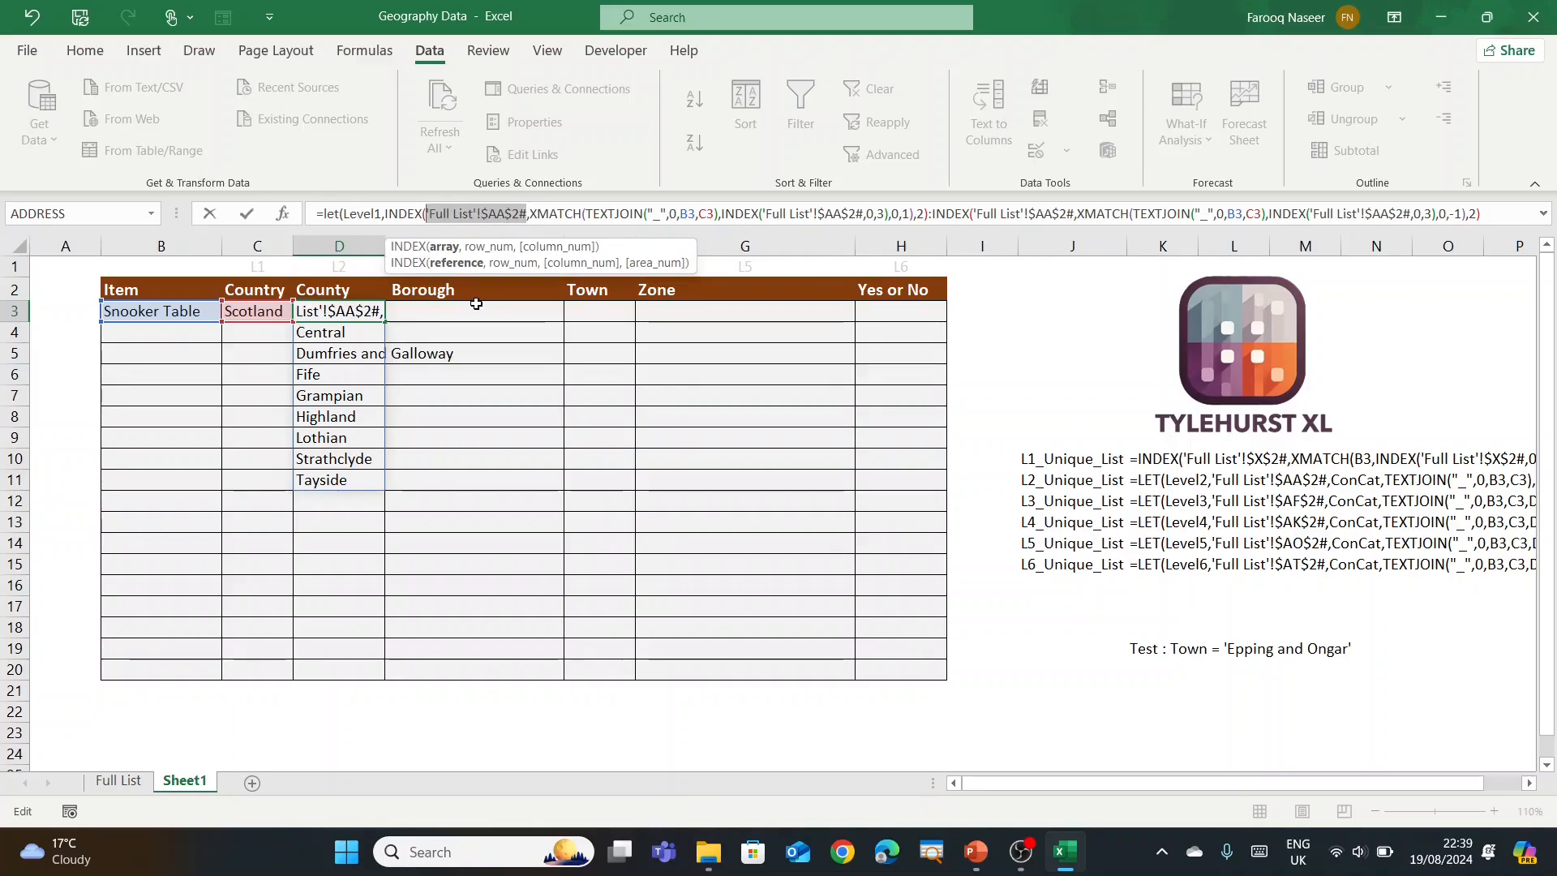
pyautogui.click(383, 213)
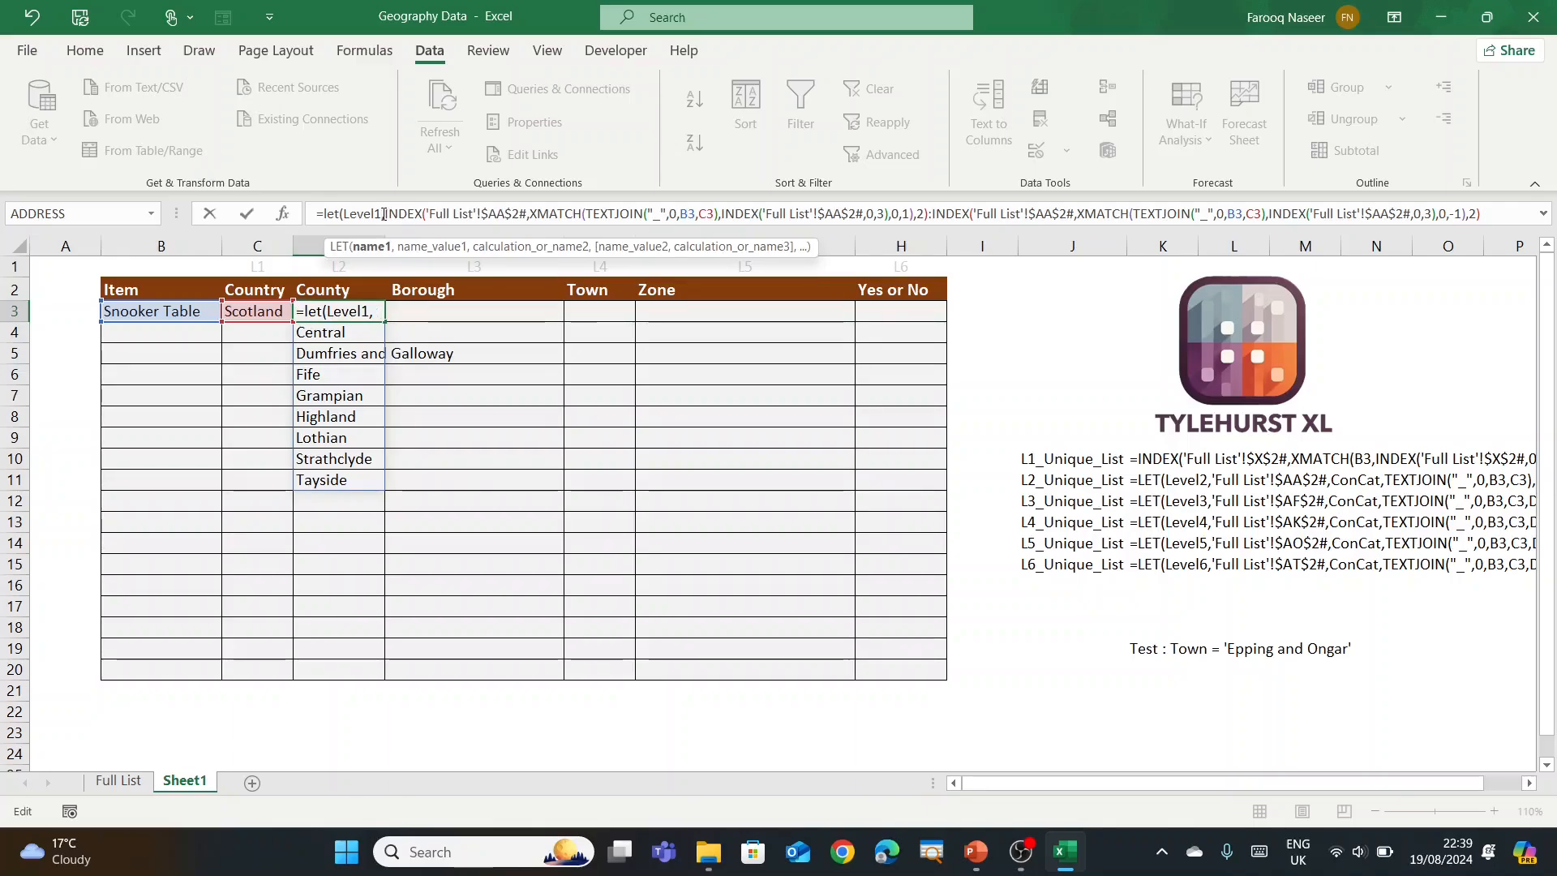
pyautogui.click(438, 214)
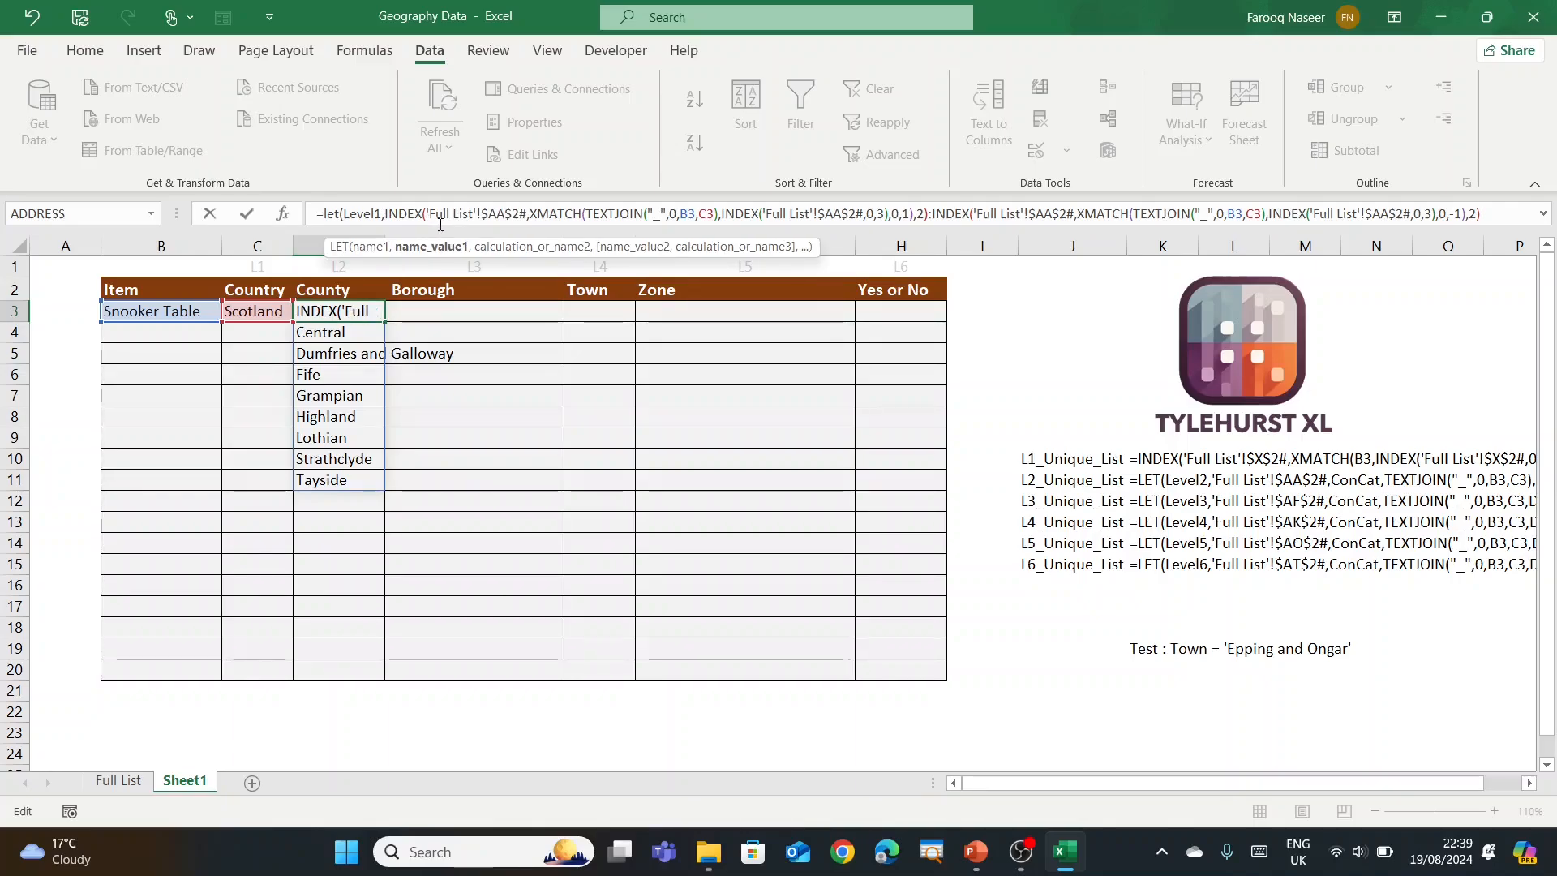
pyautogui.hotkey('ctrl', 'v')
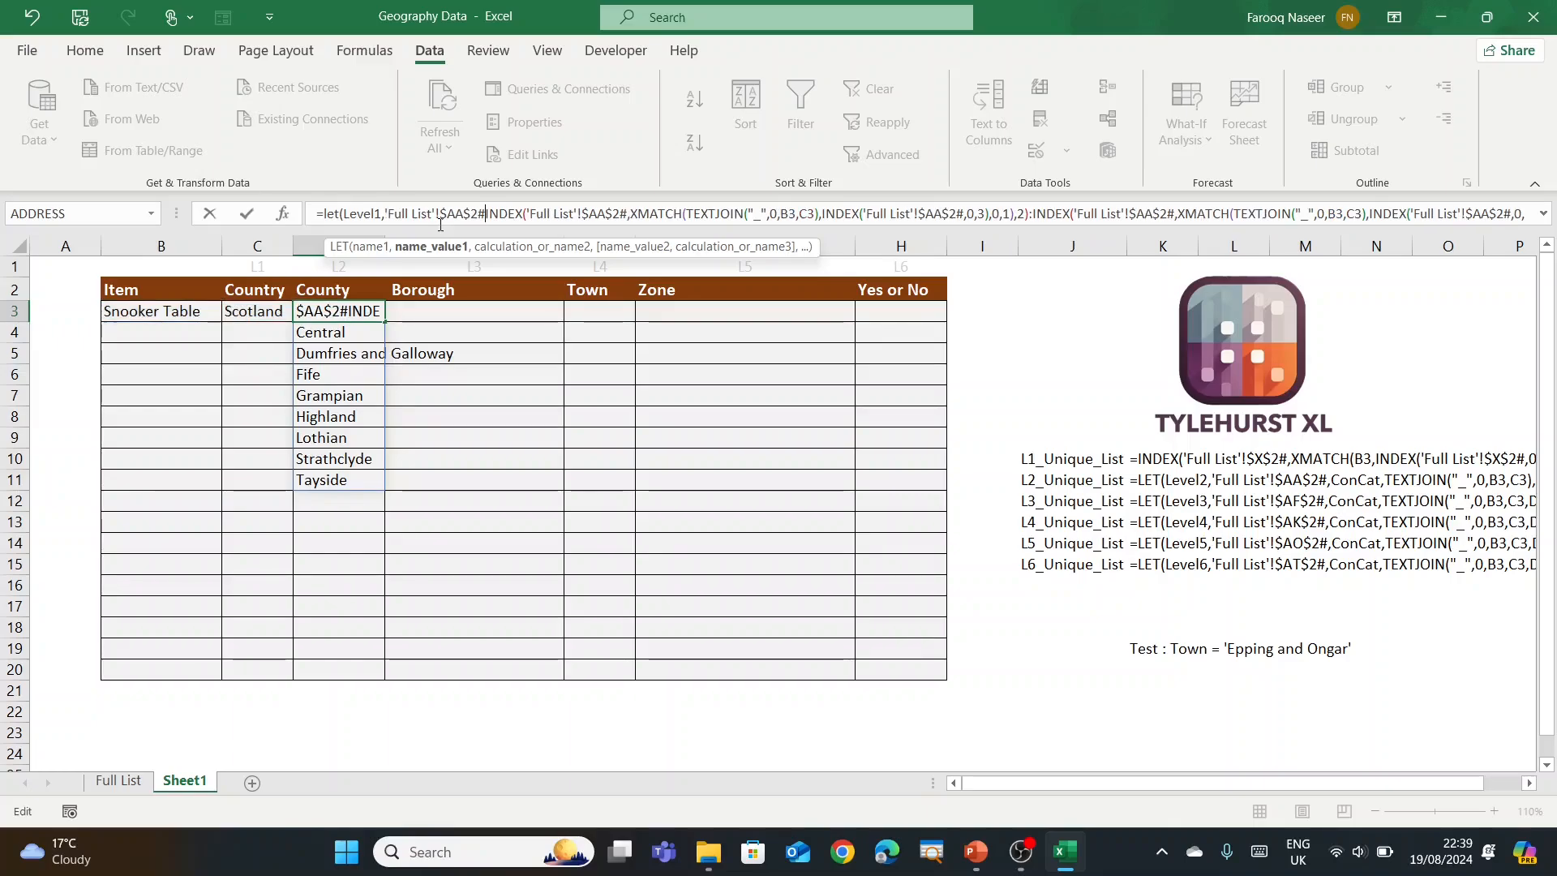
# Step: Define ConCat in the LET as TEXTJOIN("_",0,B3,C3)
pyautogui.write(',')
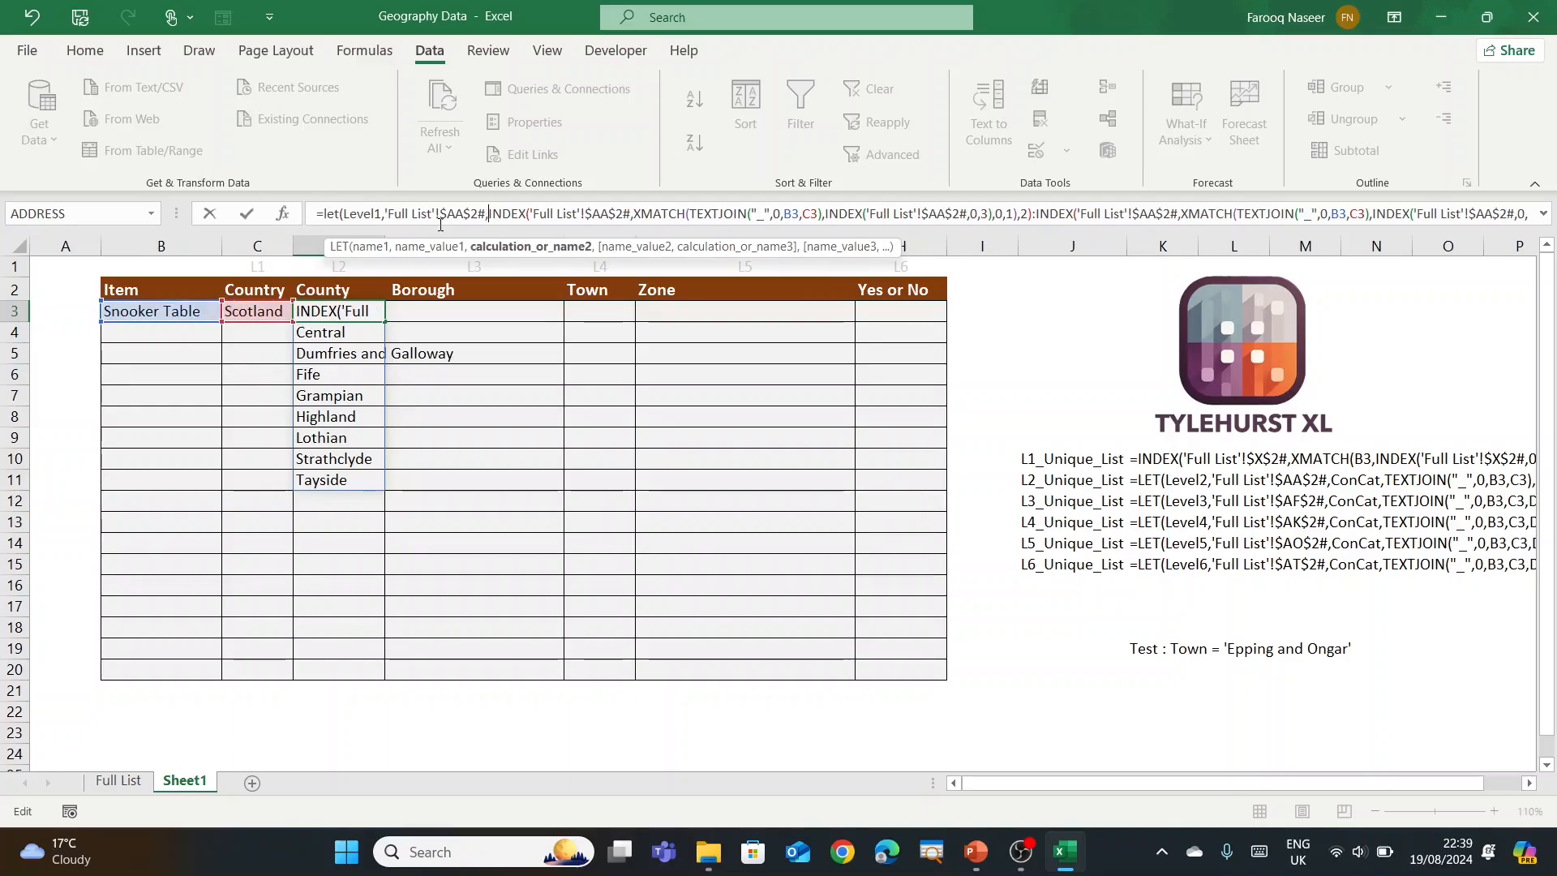
pyautogui.write('Cont')
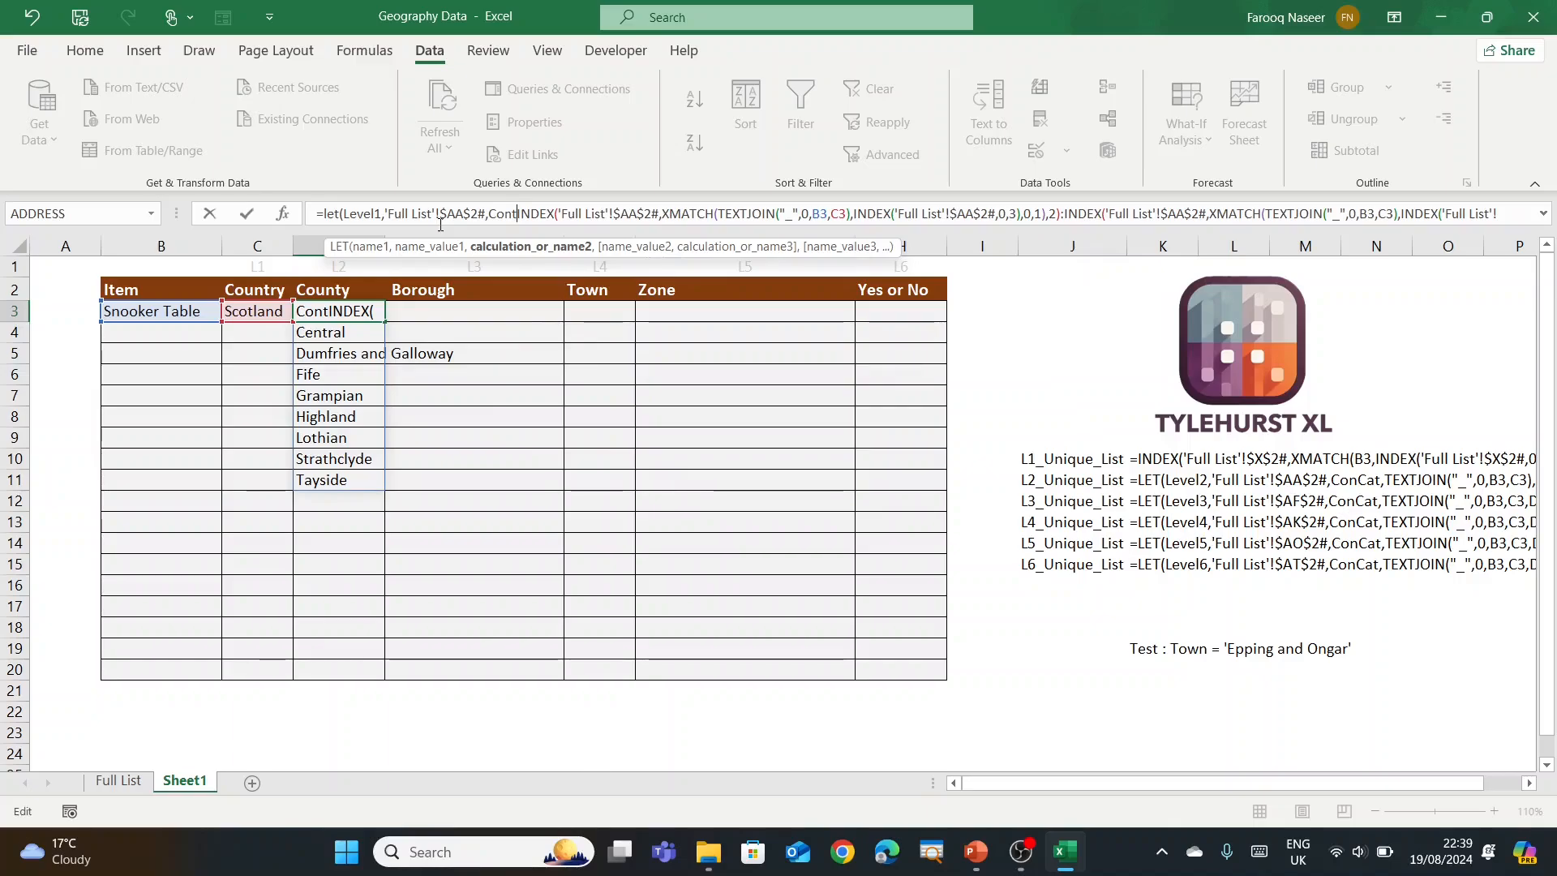
pyautogui.press('BackSpace')
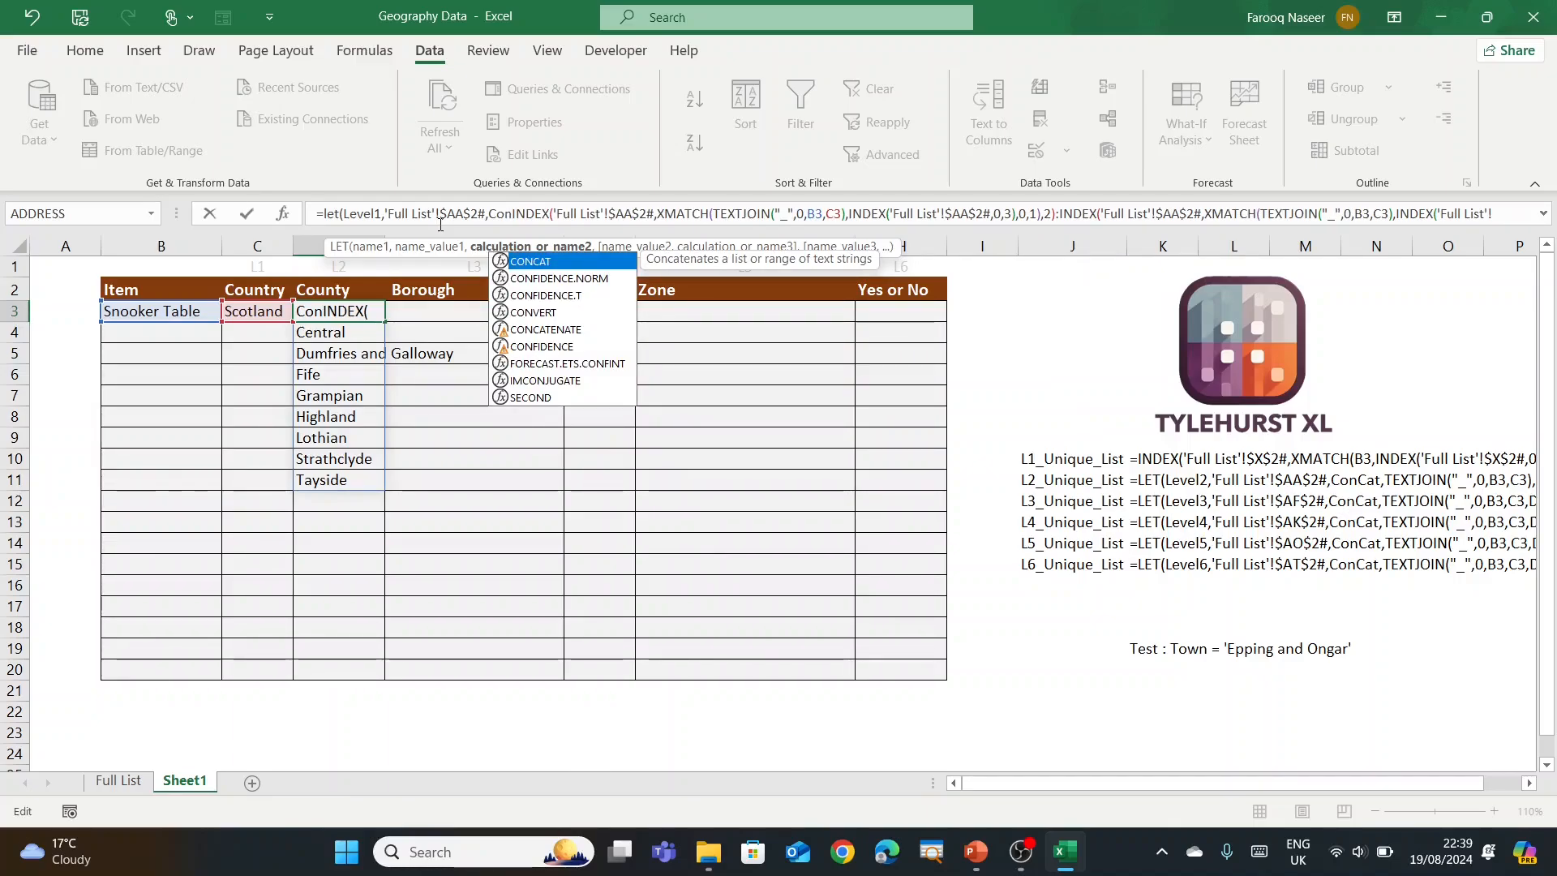
pyautogui.write('Cat')
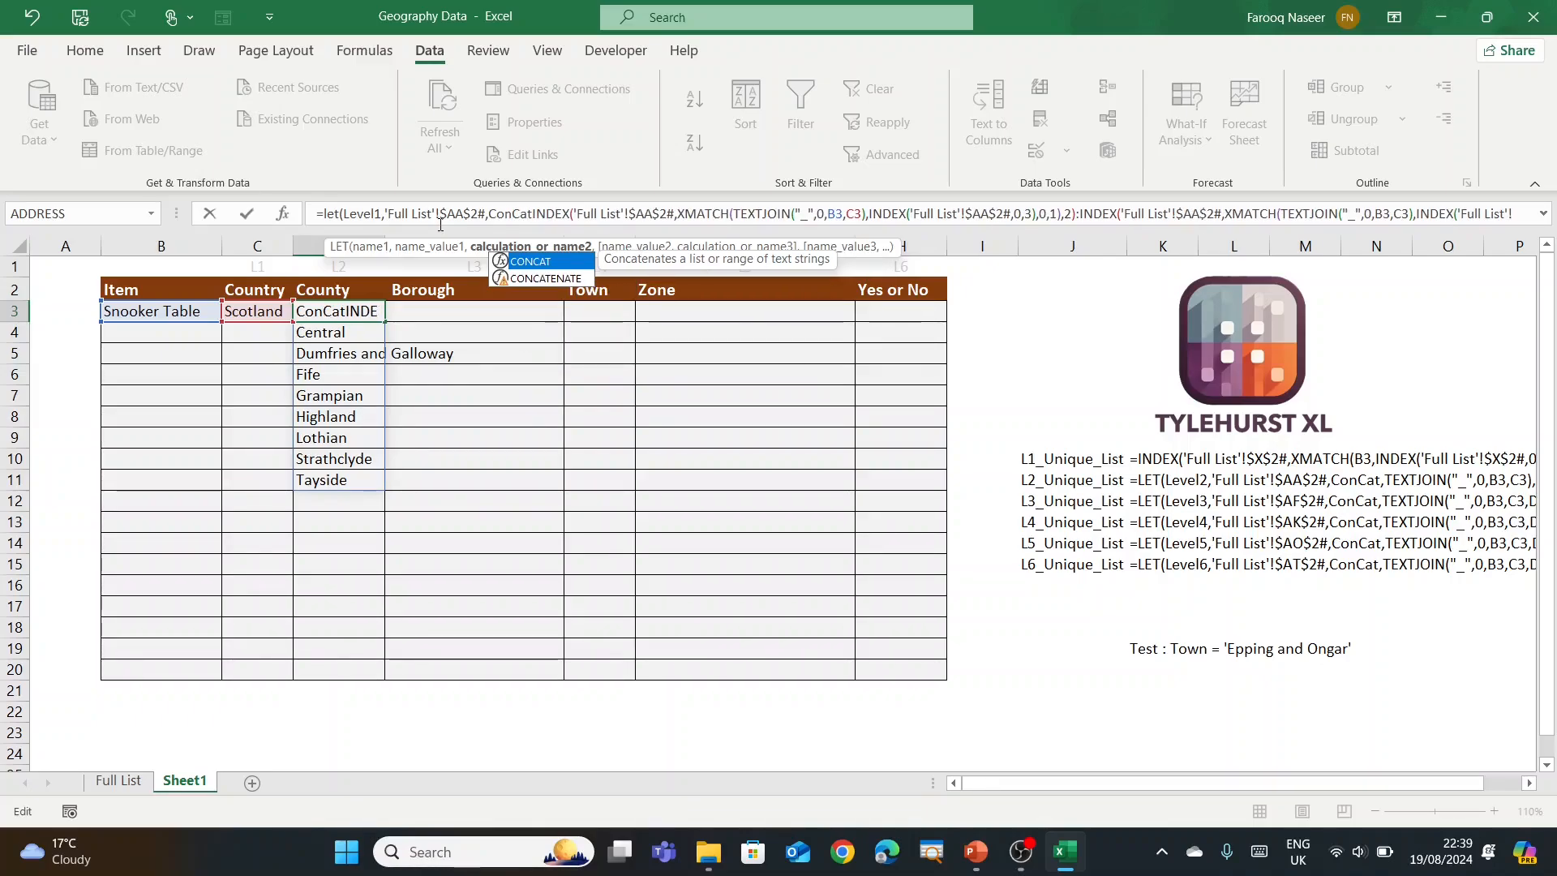
pyautogui.write(',')
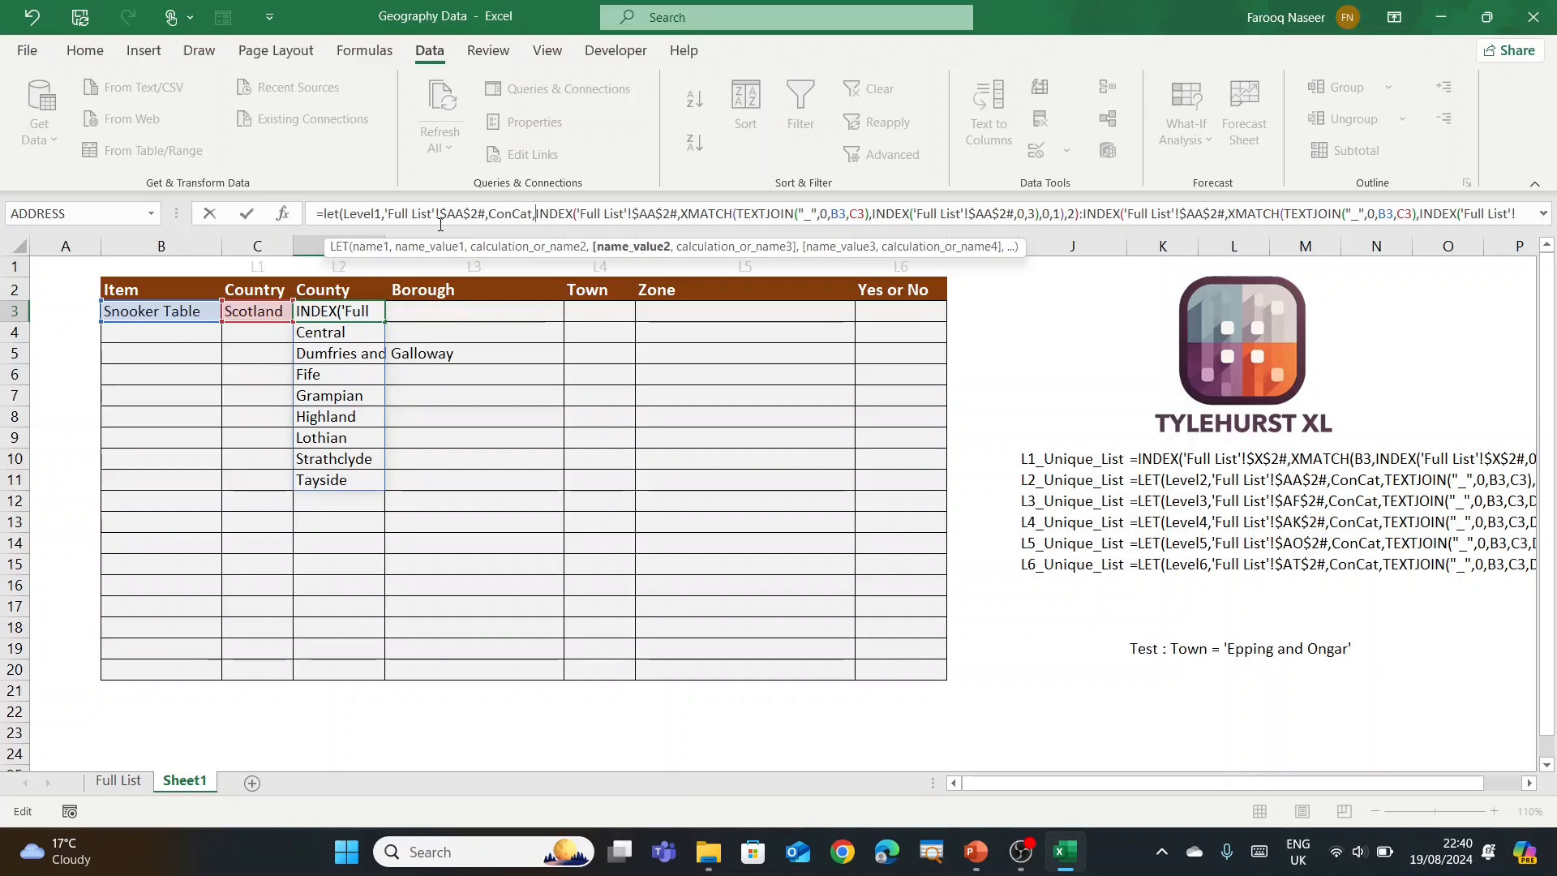
pyautogui.click(738, 215)
pyautogui.click(761, 250)
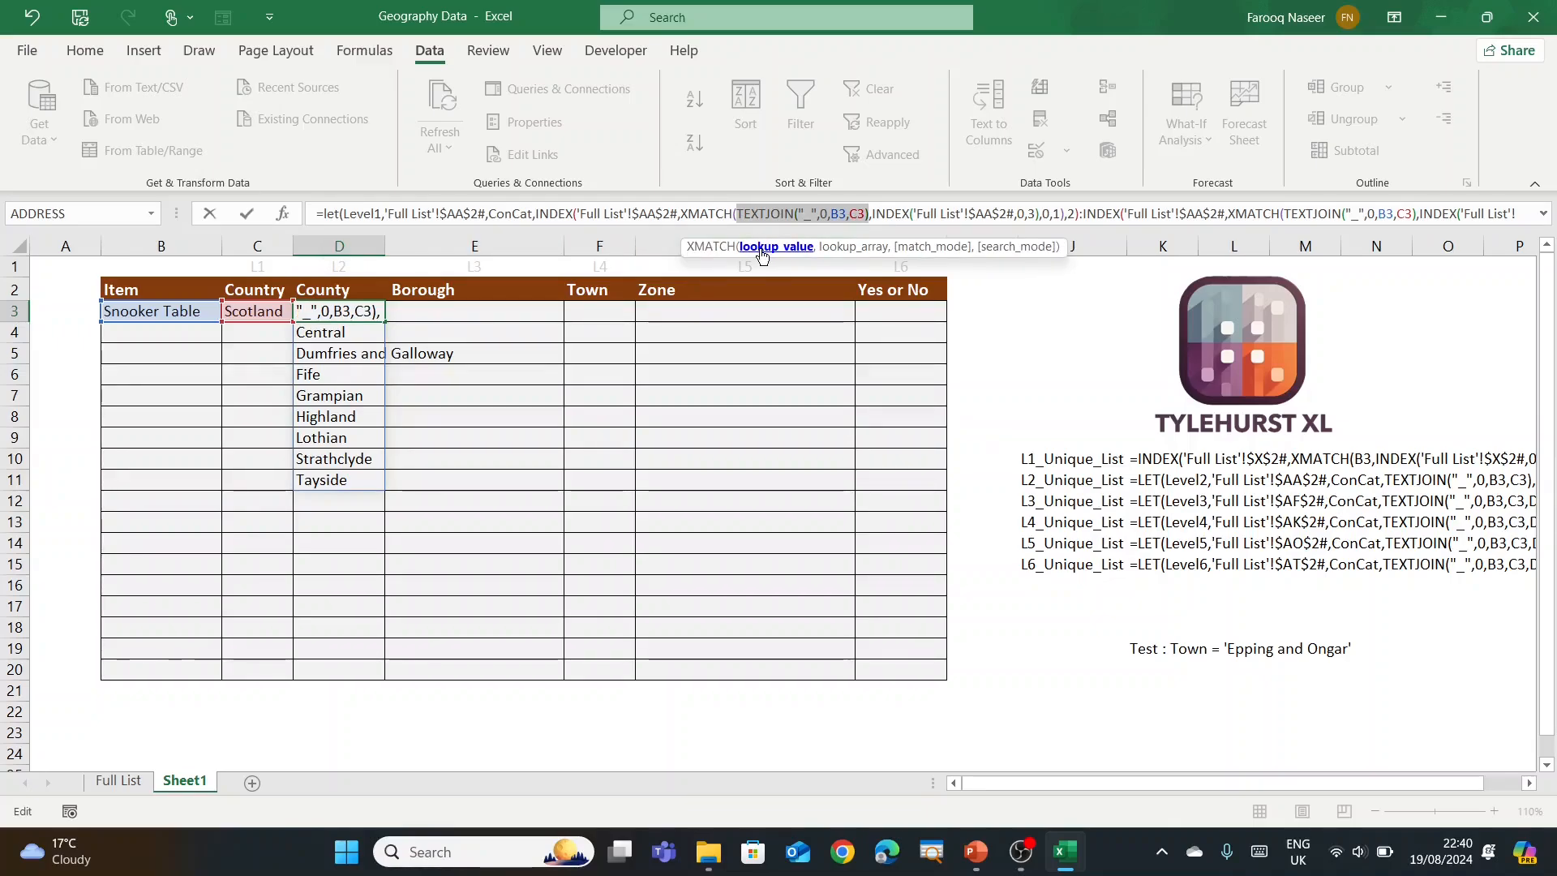
pyautogui.click(538, 213)
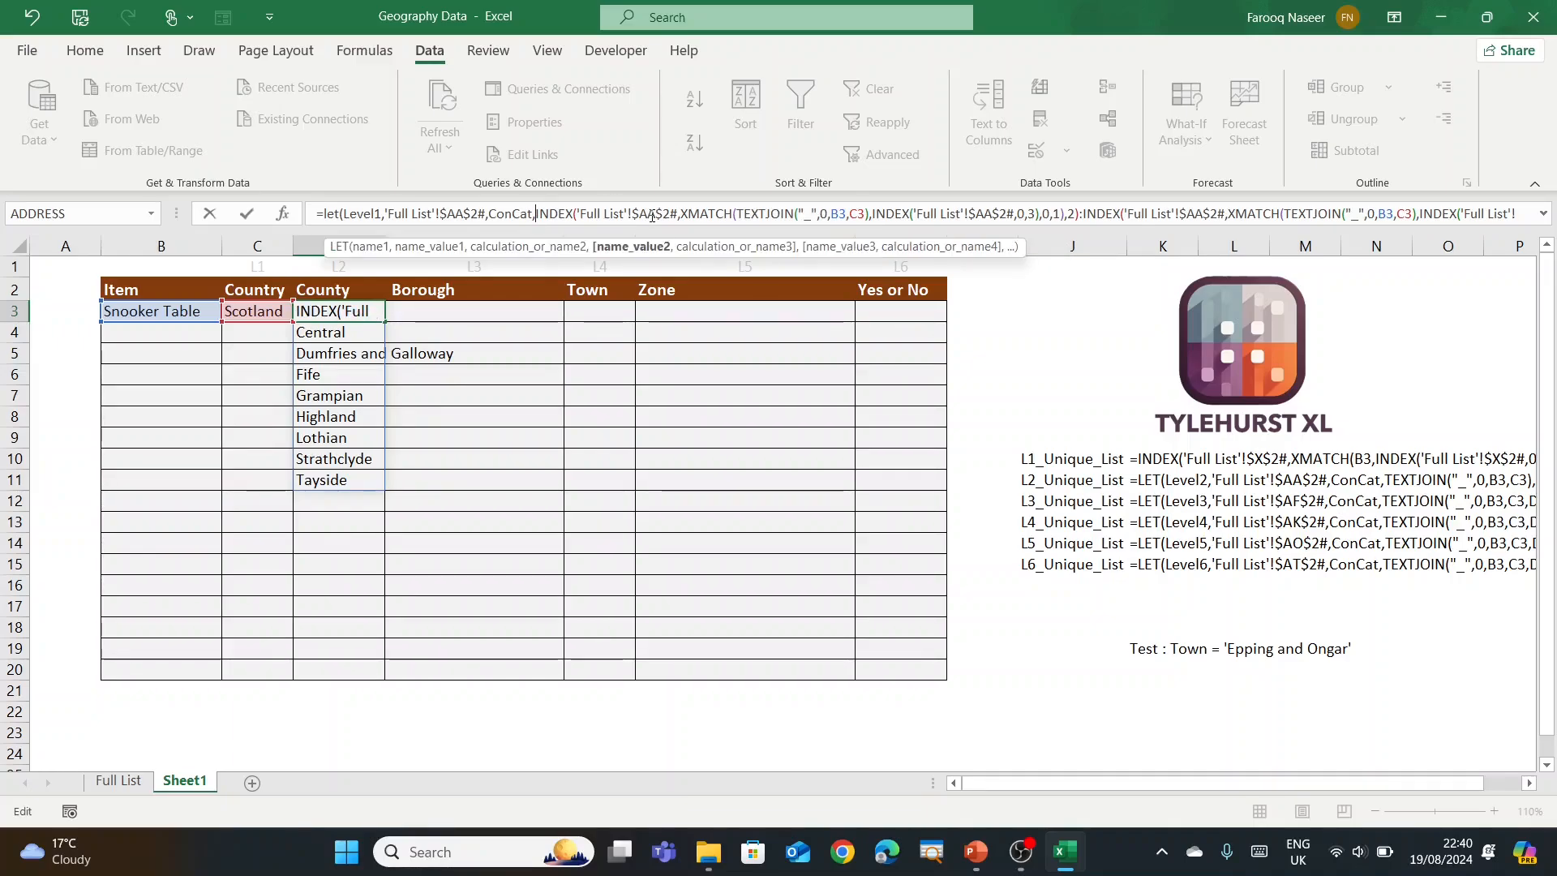
pyautogui.write('TEXTJOIN("_",0,B3,C3),')
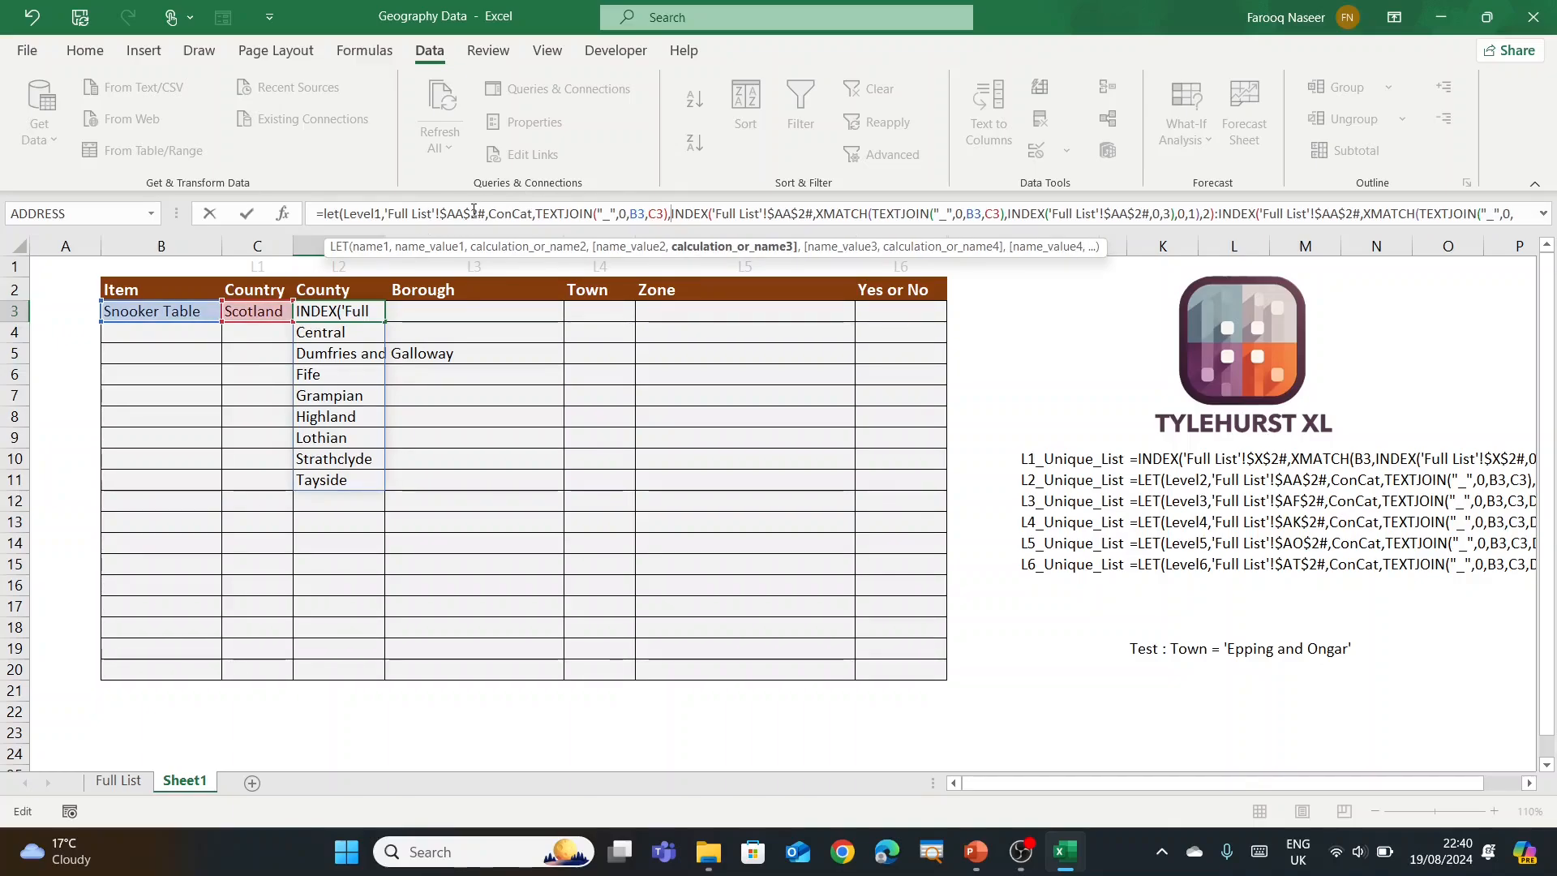
# Step: Replace all four 'Full List'!$AA$2# references in the INDEX calls with Level1
pyautogui.doubleClick(368, 214)
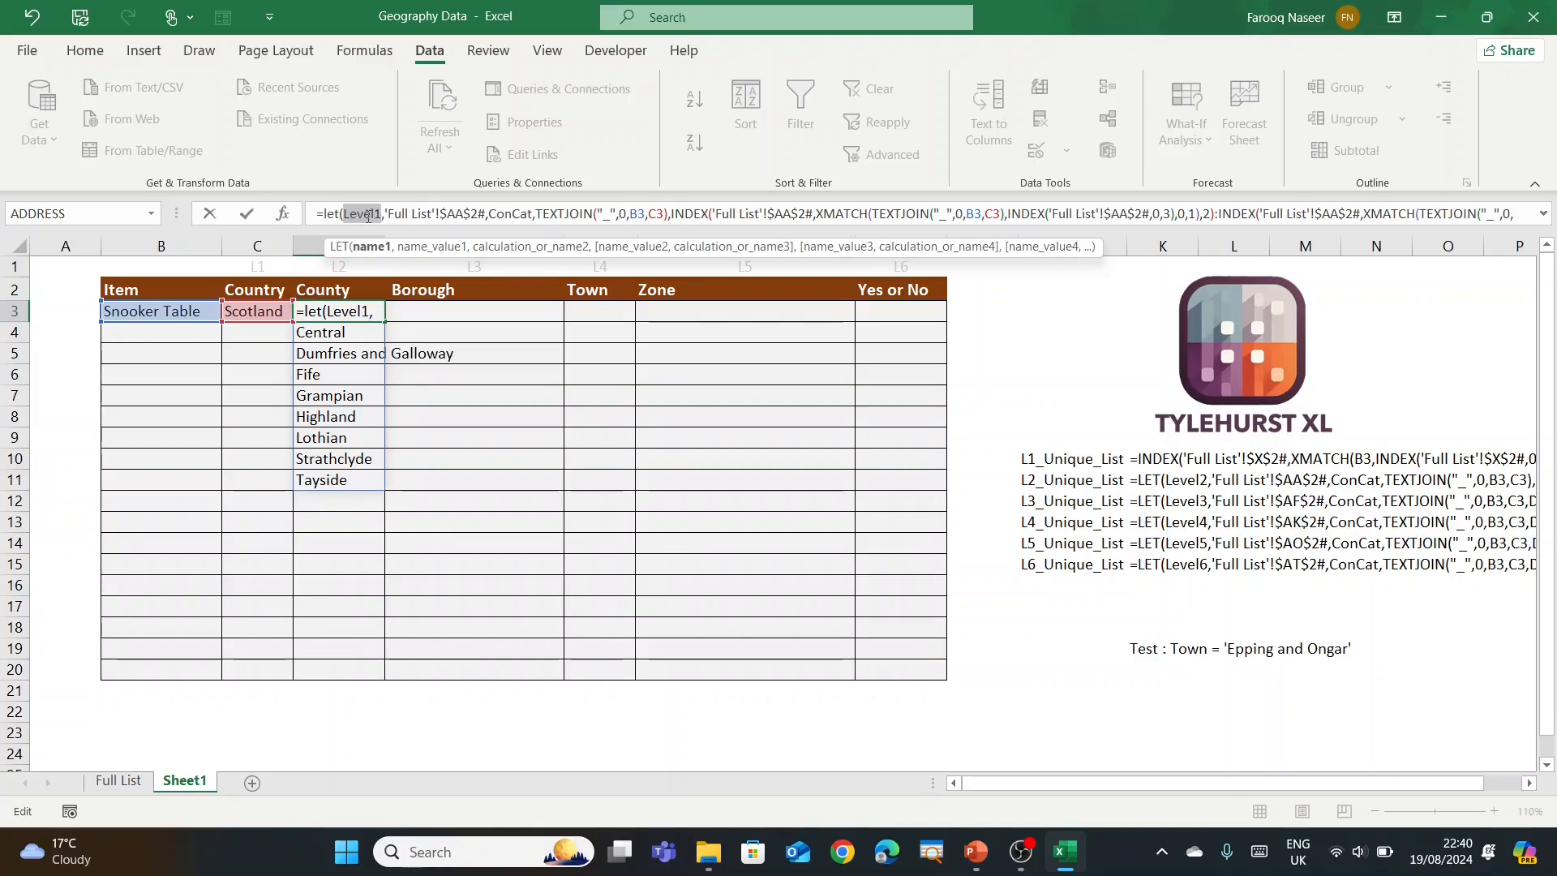
pyautogui.click(732, 214)
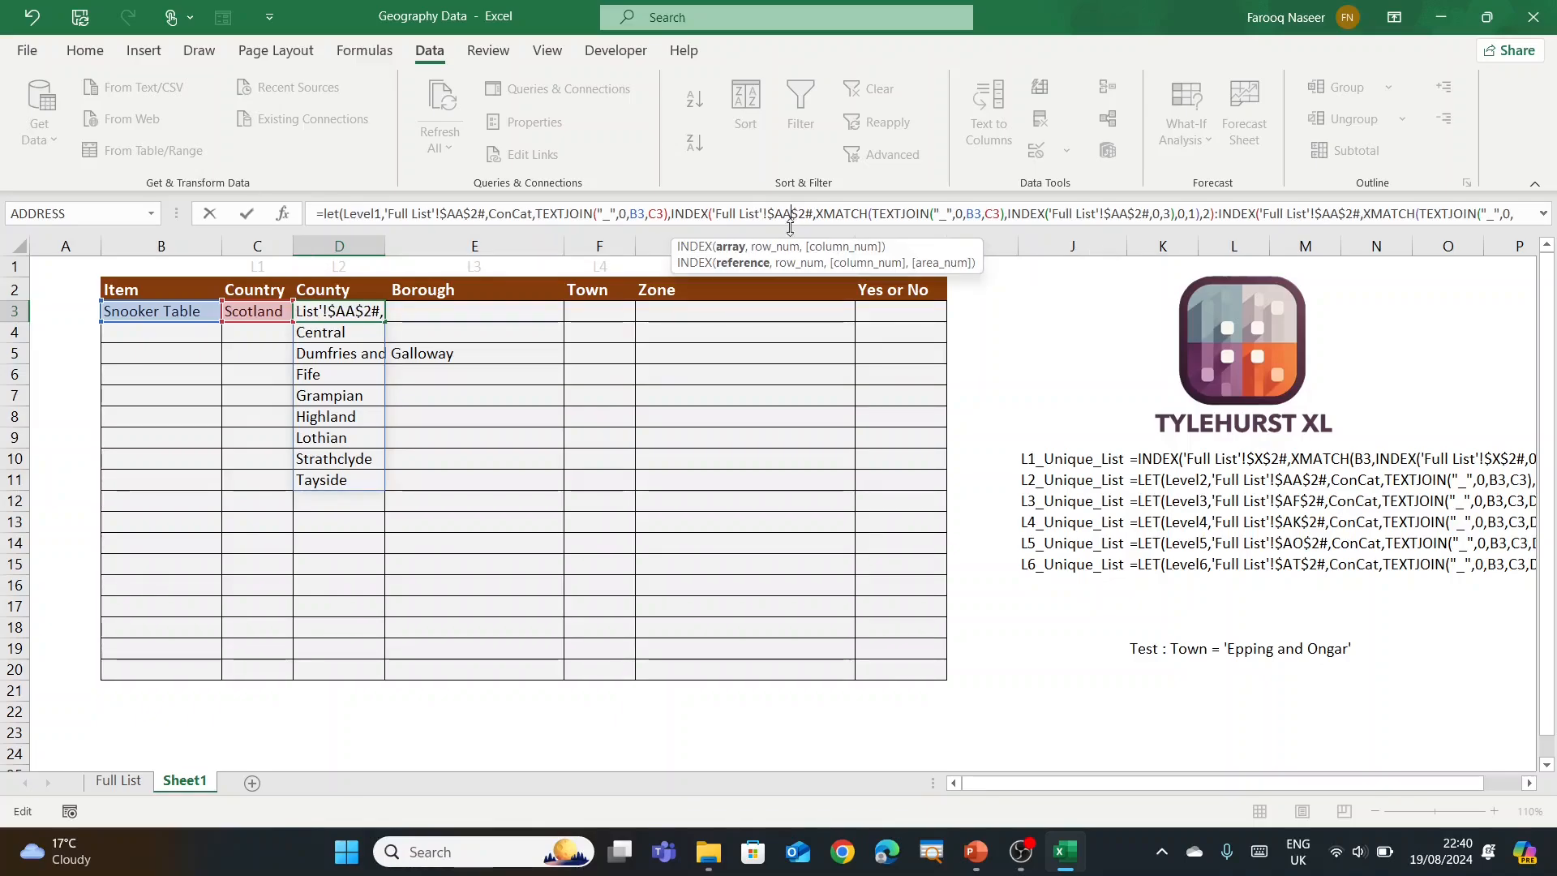
pyautogui.click(731, 248)
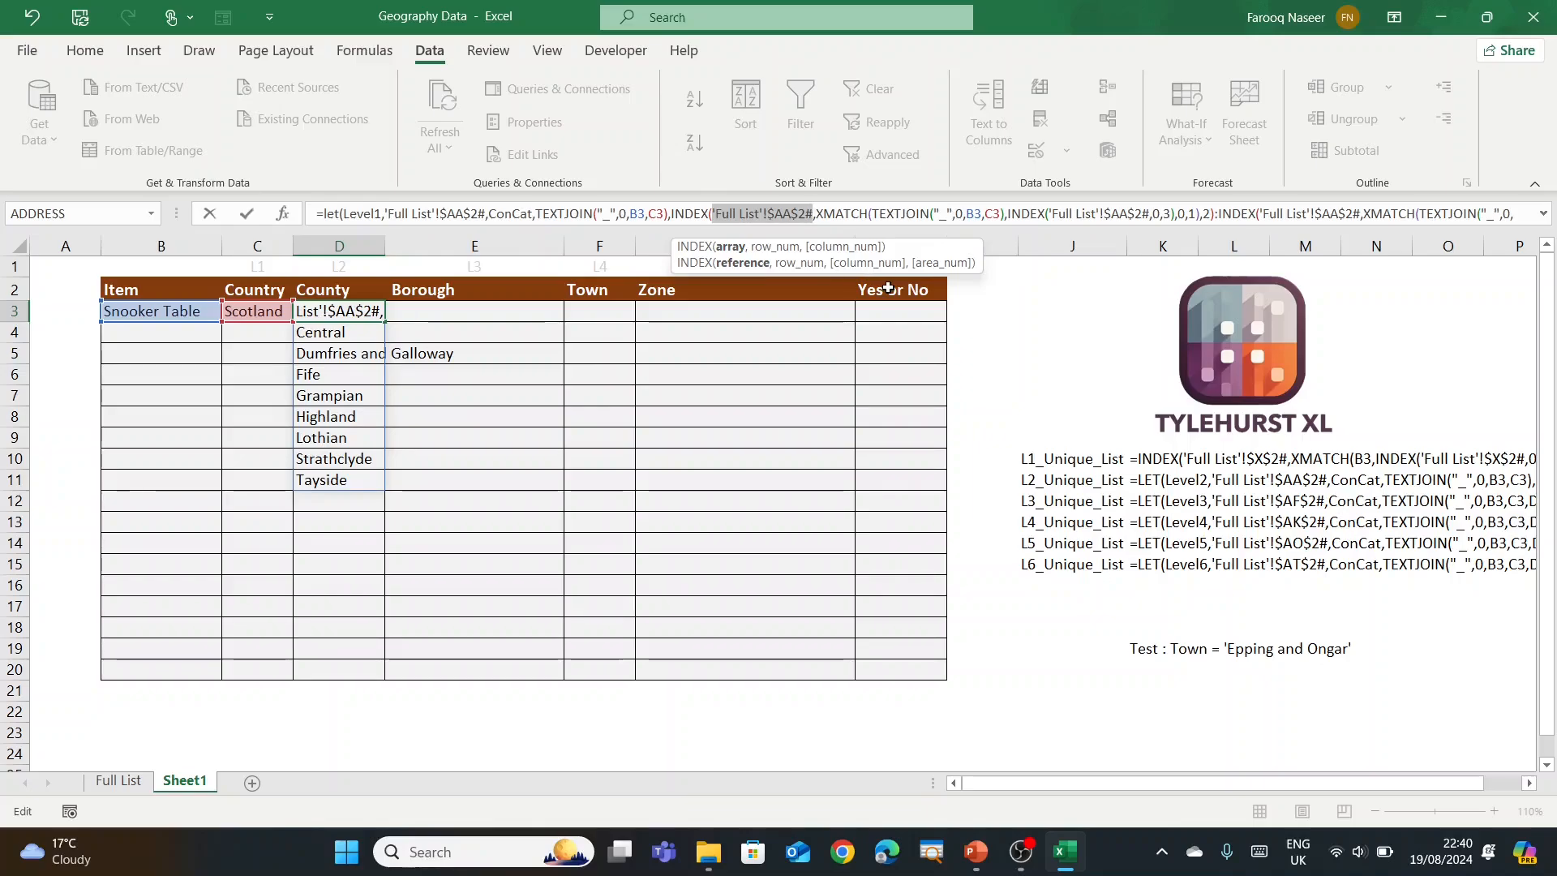
pyautogui.write('Level1')
pyautogui.click(1023, 214)
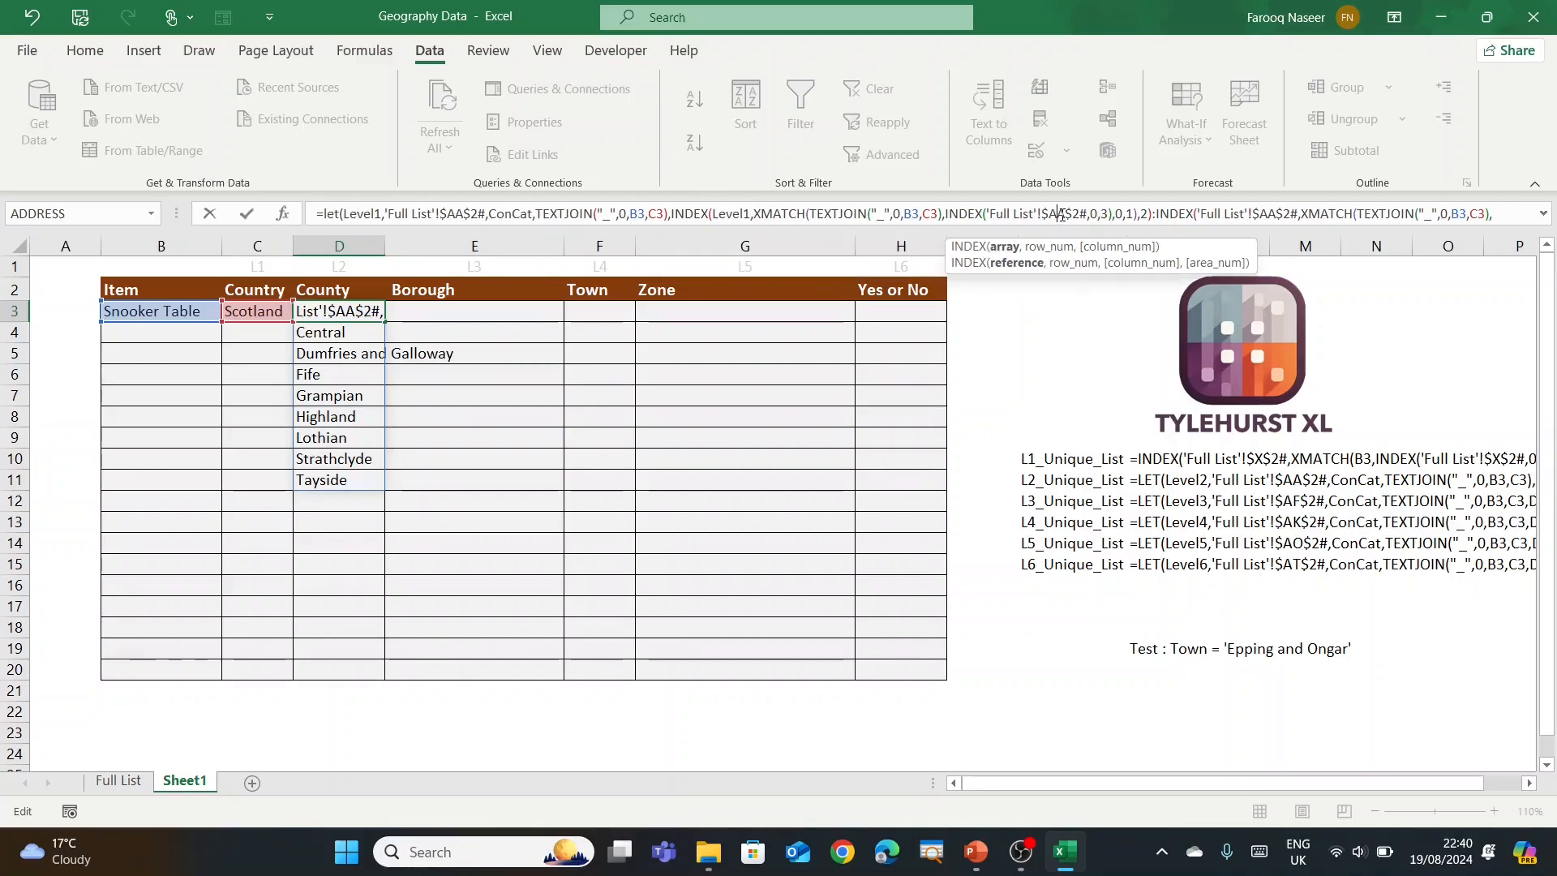
pyautogui.click(1012, 248)
pyautogui.write('Level1')
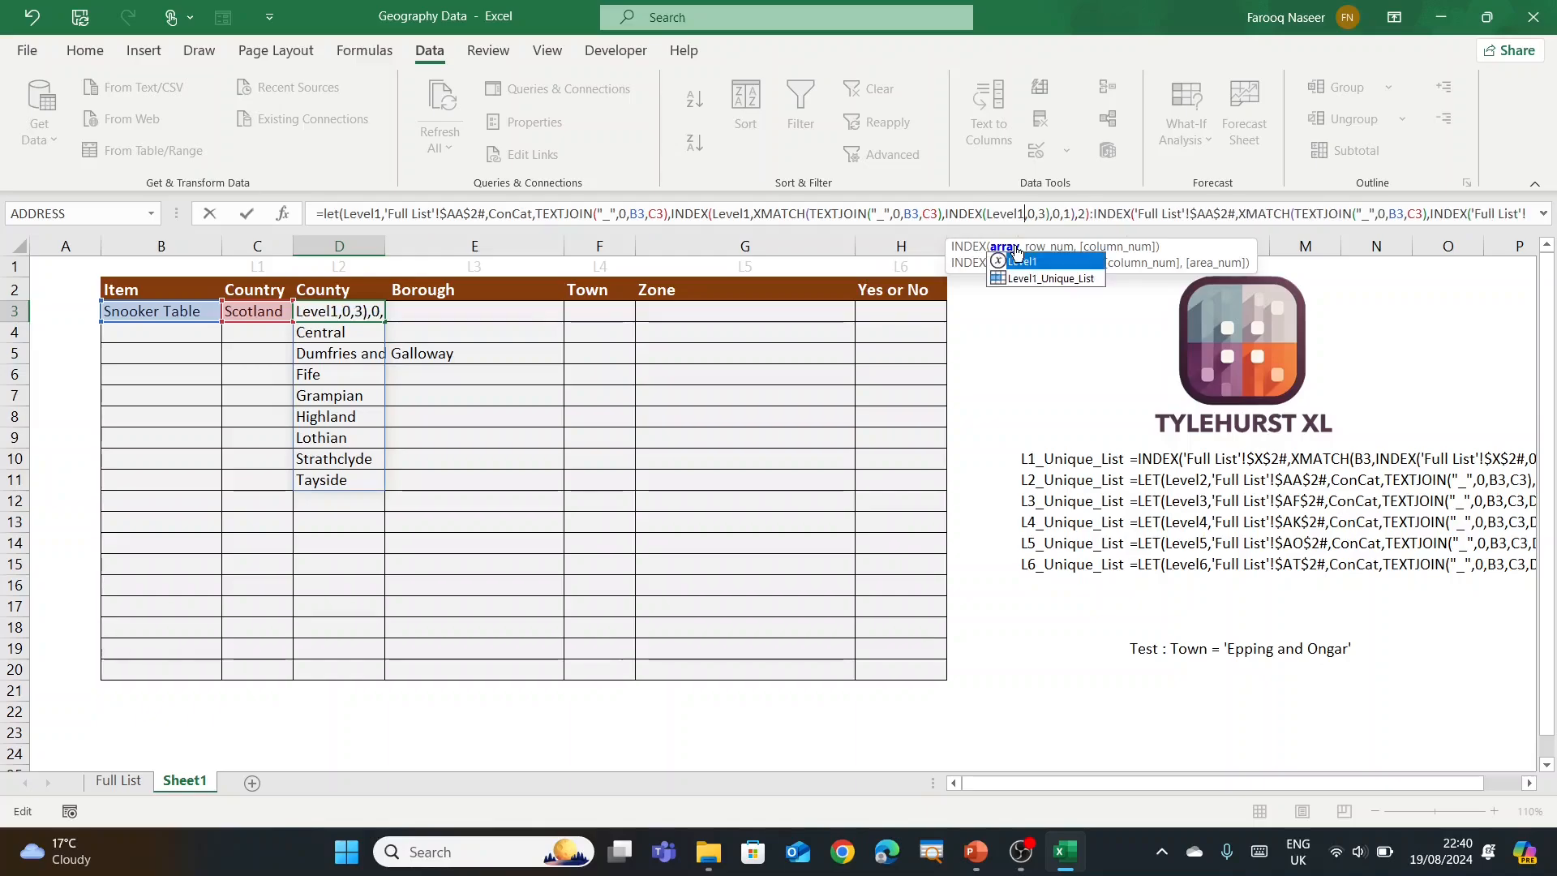
pyautogui.click(1220, 214)
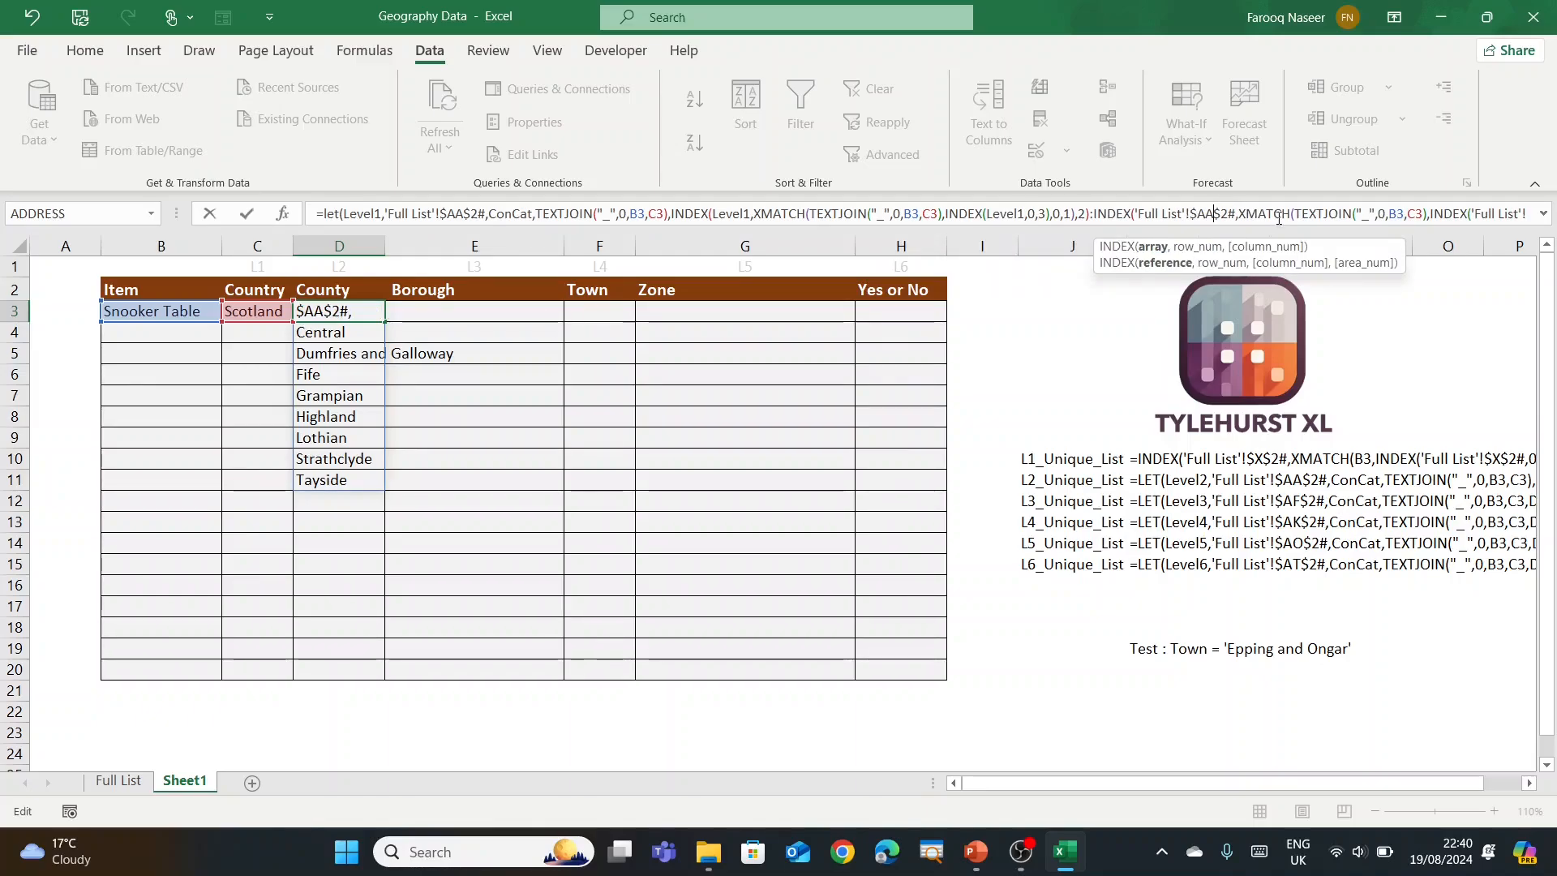
pyautogui.click(1172, 244)
pyautogui.write('Level1')
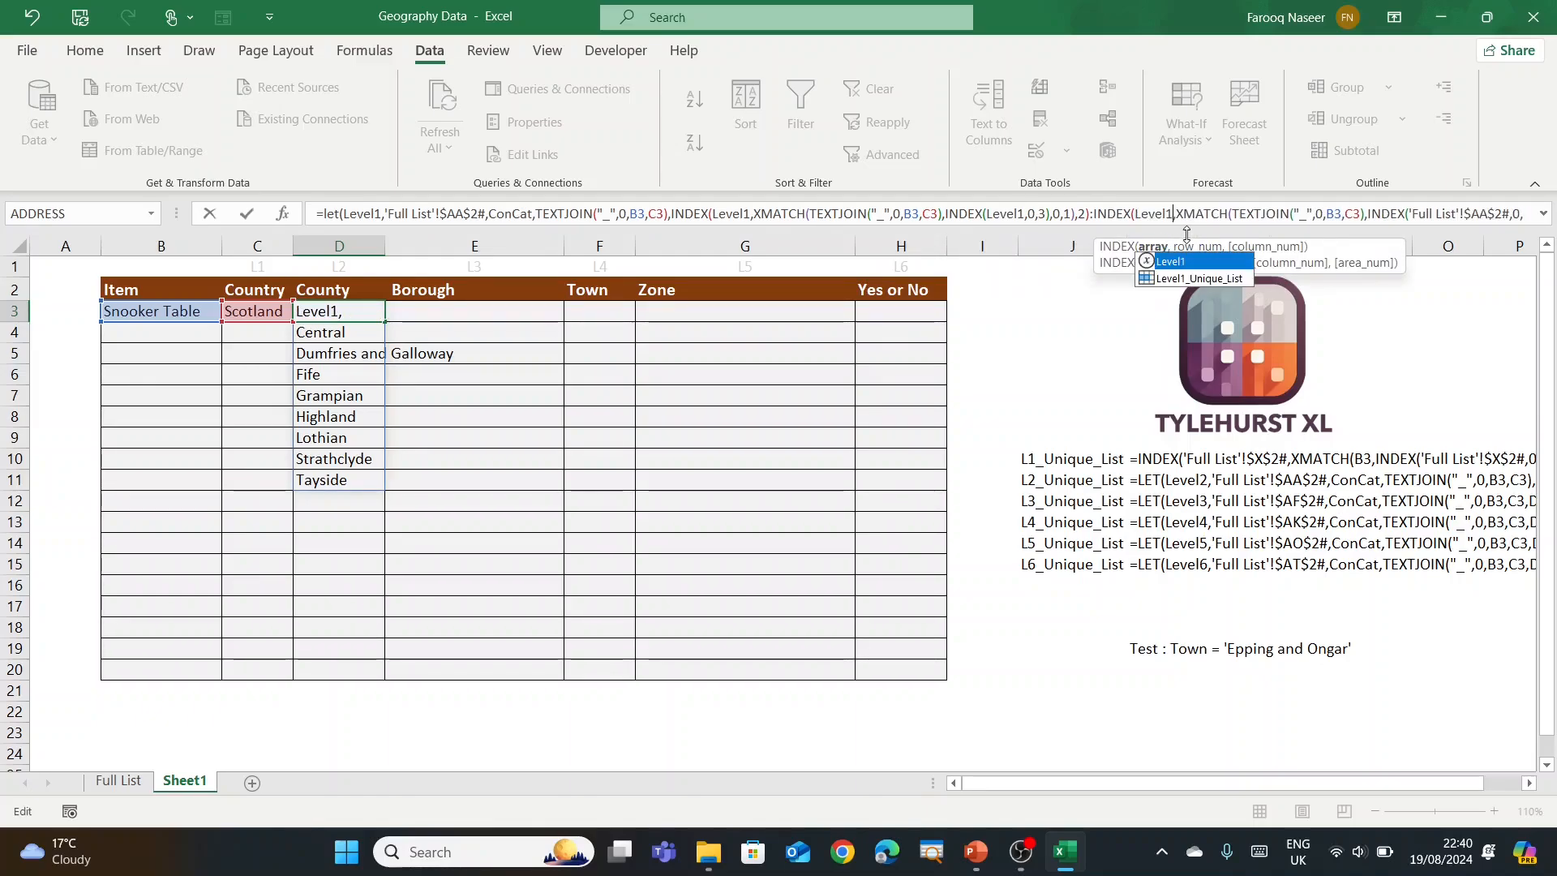
pyautogui.click(1490, 214)
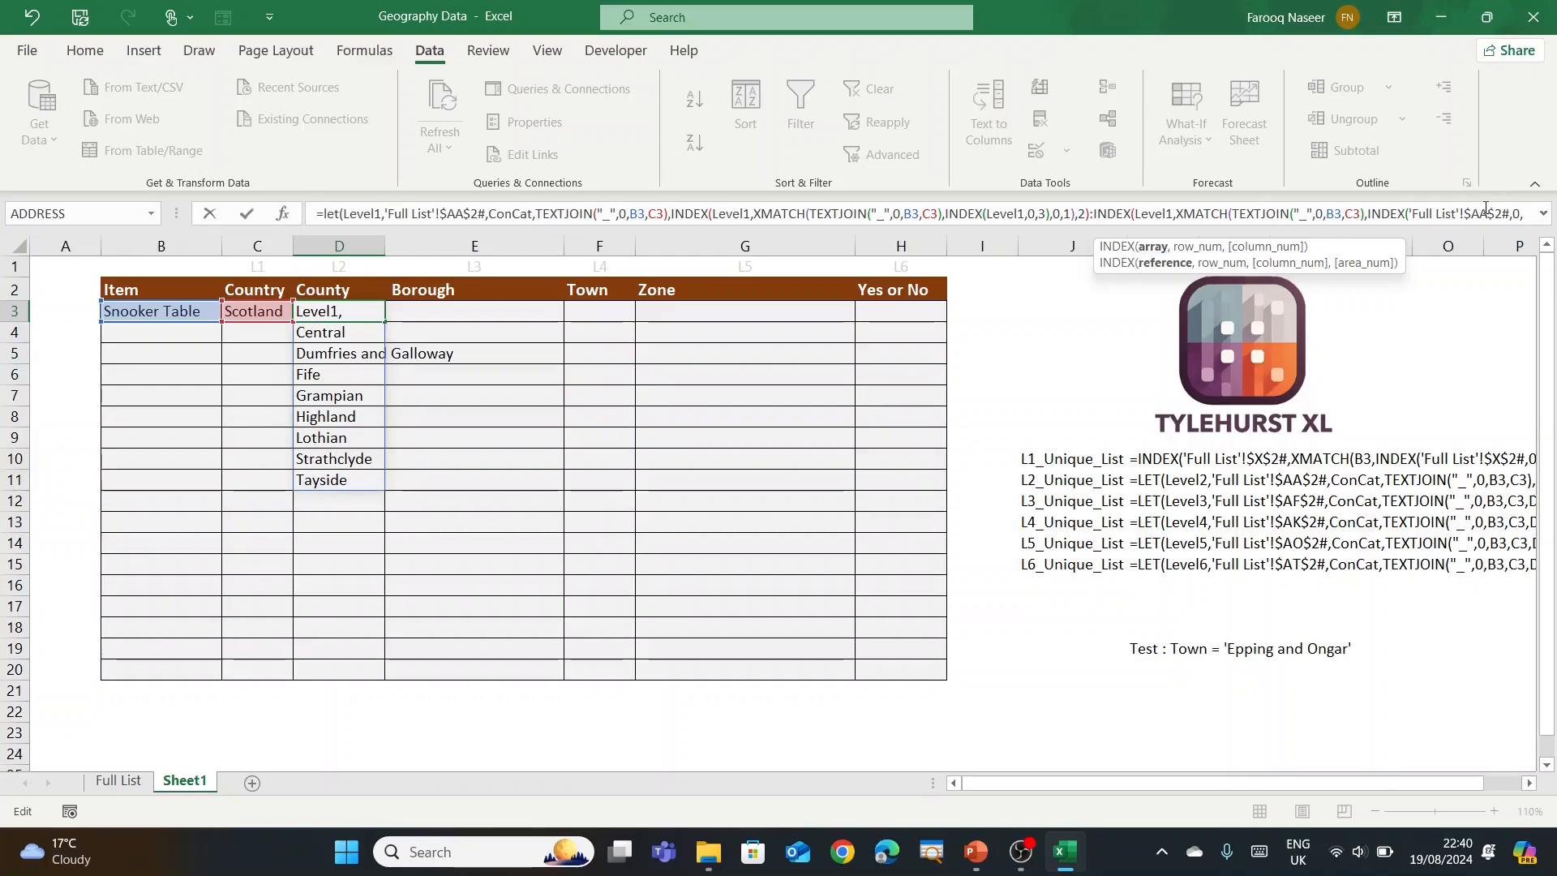
pyautogui.click(1303, 247)
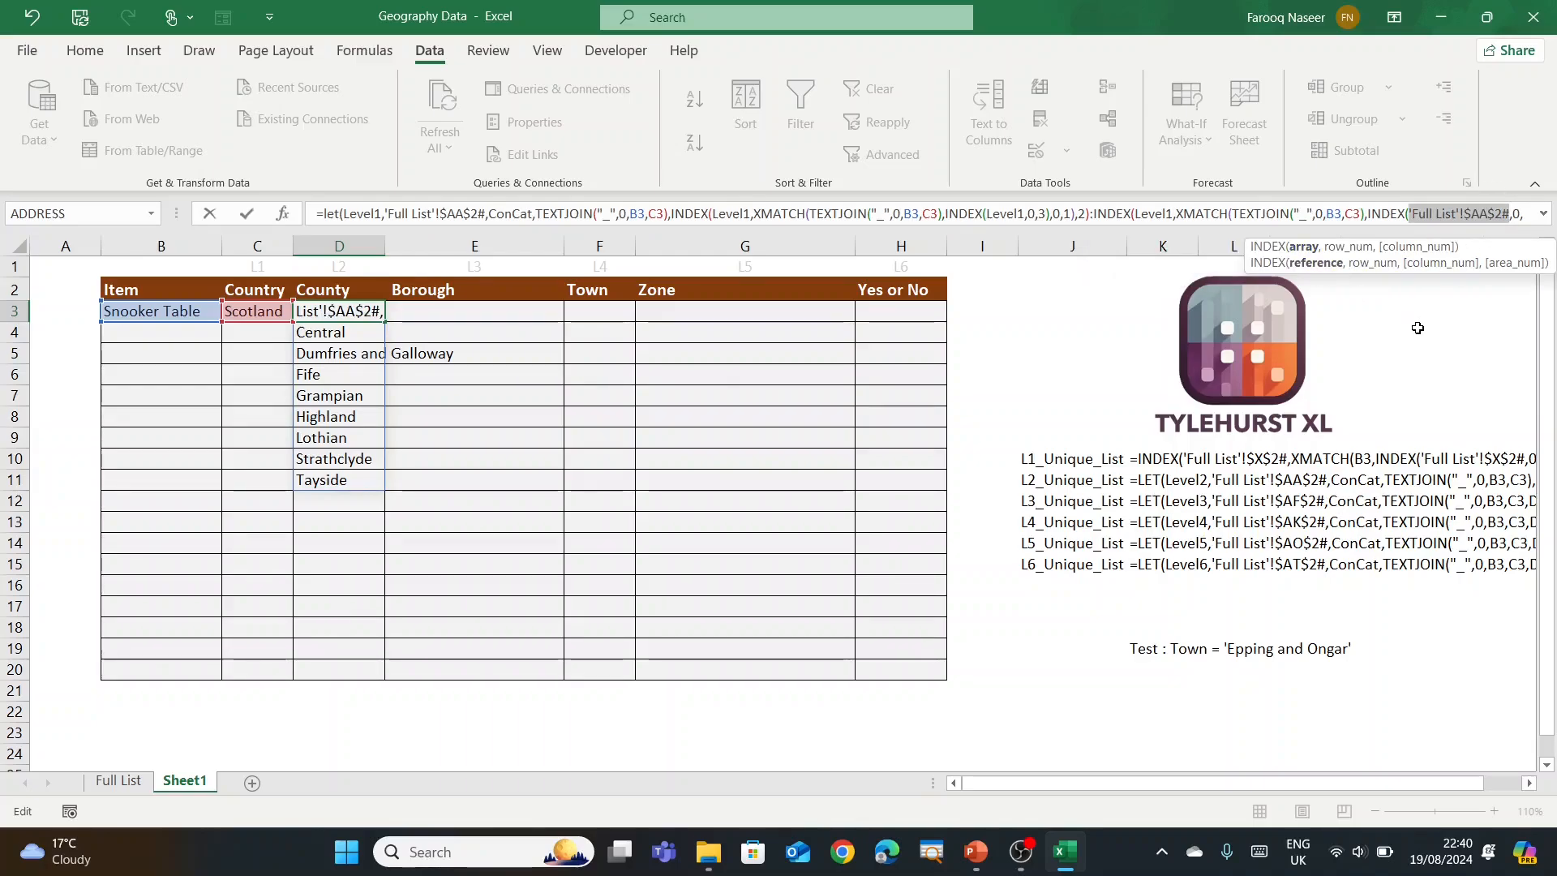
pyautogui.write('Level1')
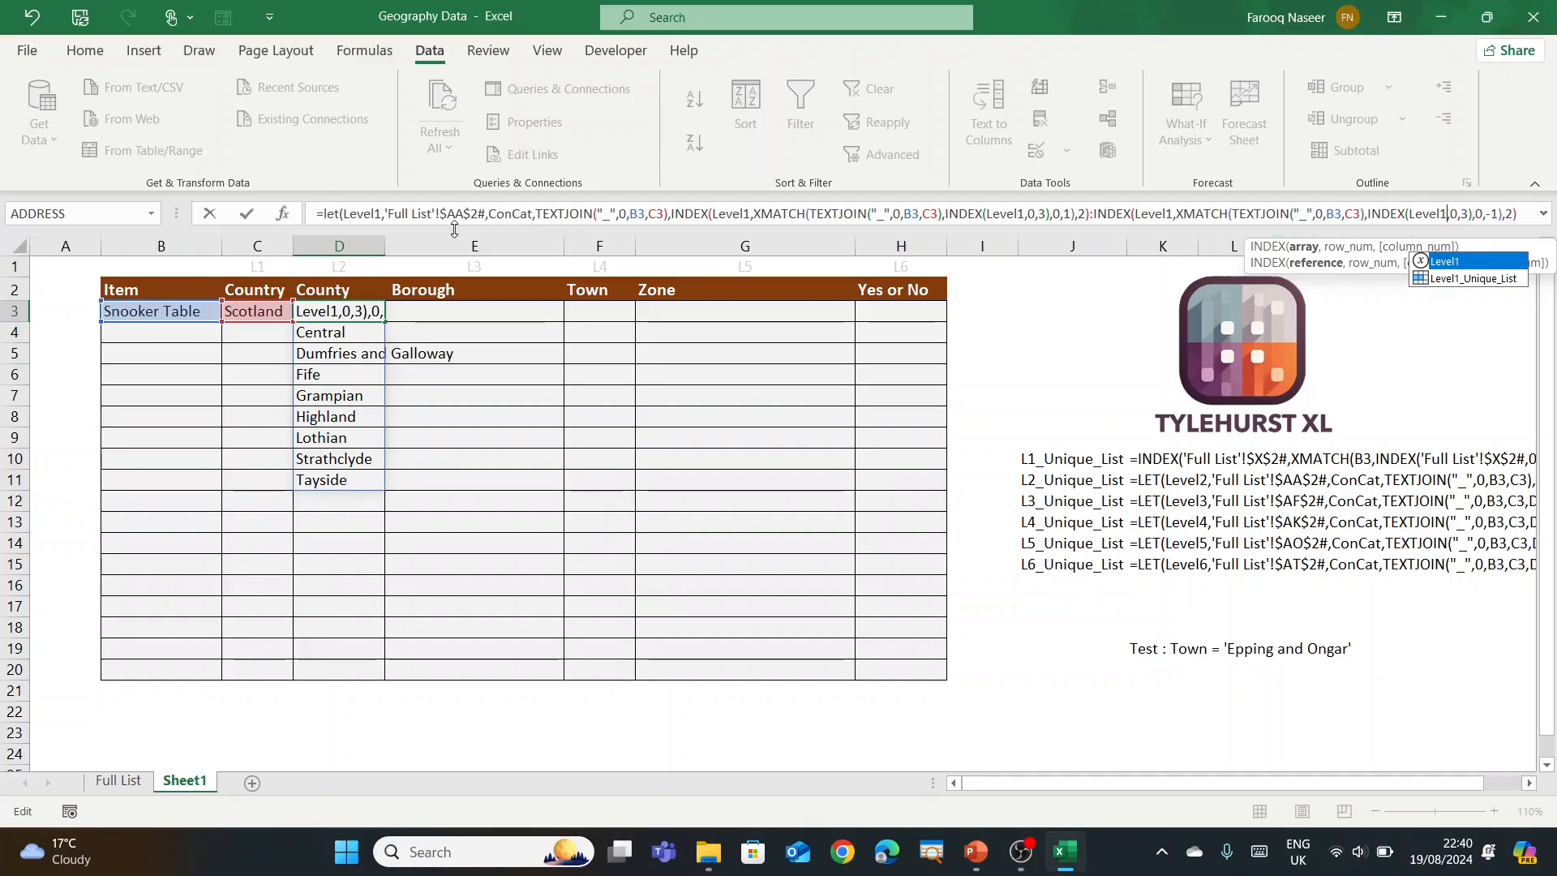
# Step: Replace both TEXTJOIN lookup values with ConCat, close the LET parenthesis and commit
pyautogui.doubleClick(523, 215)
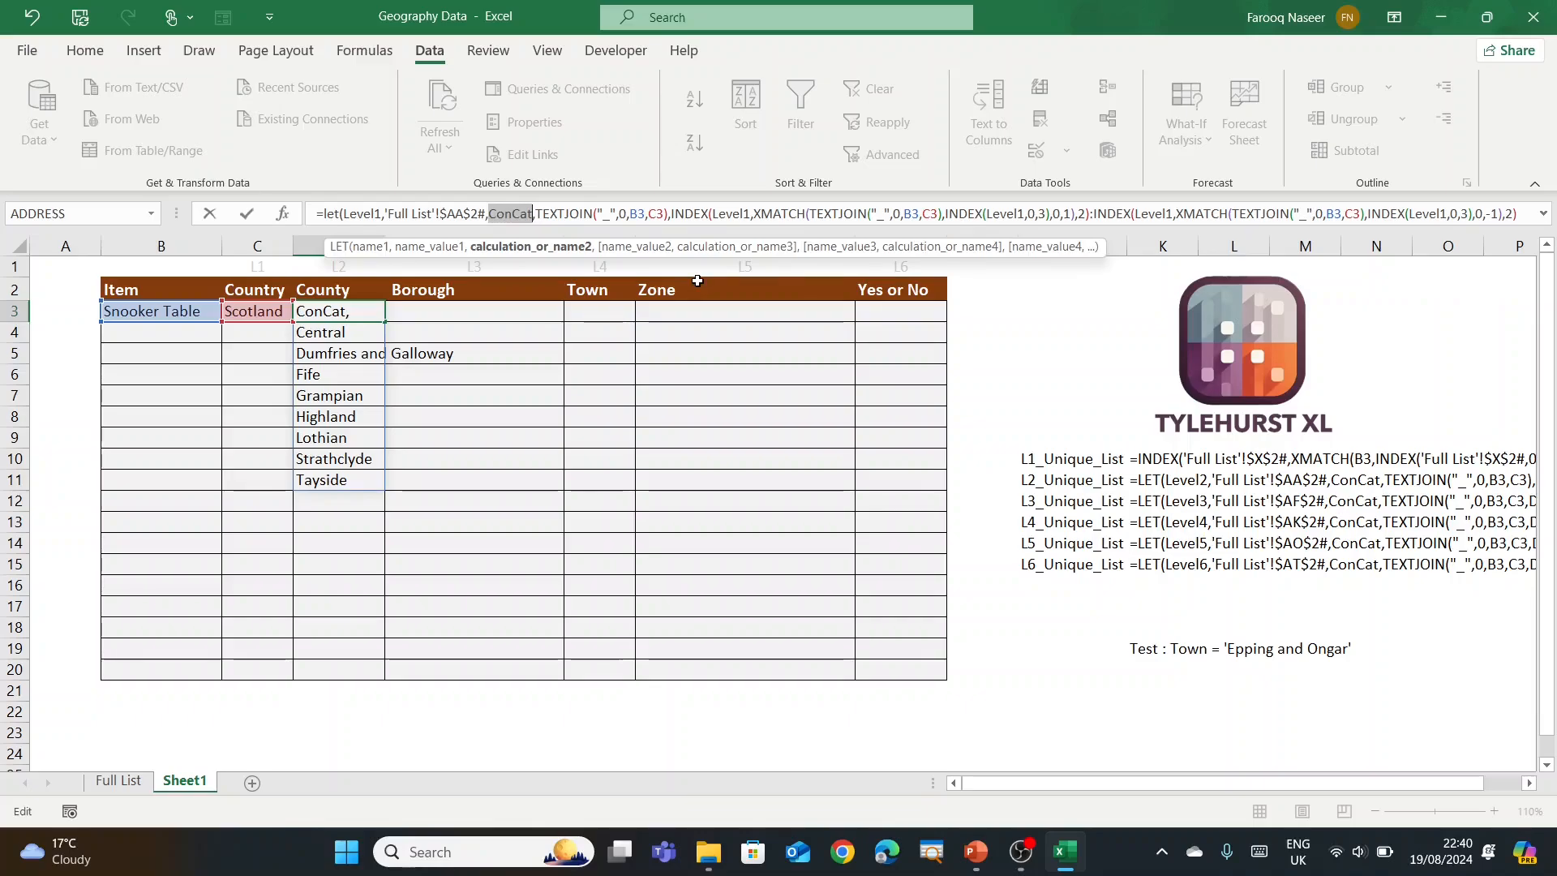
pyautogui.click(827, 213)
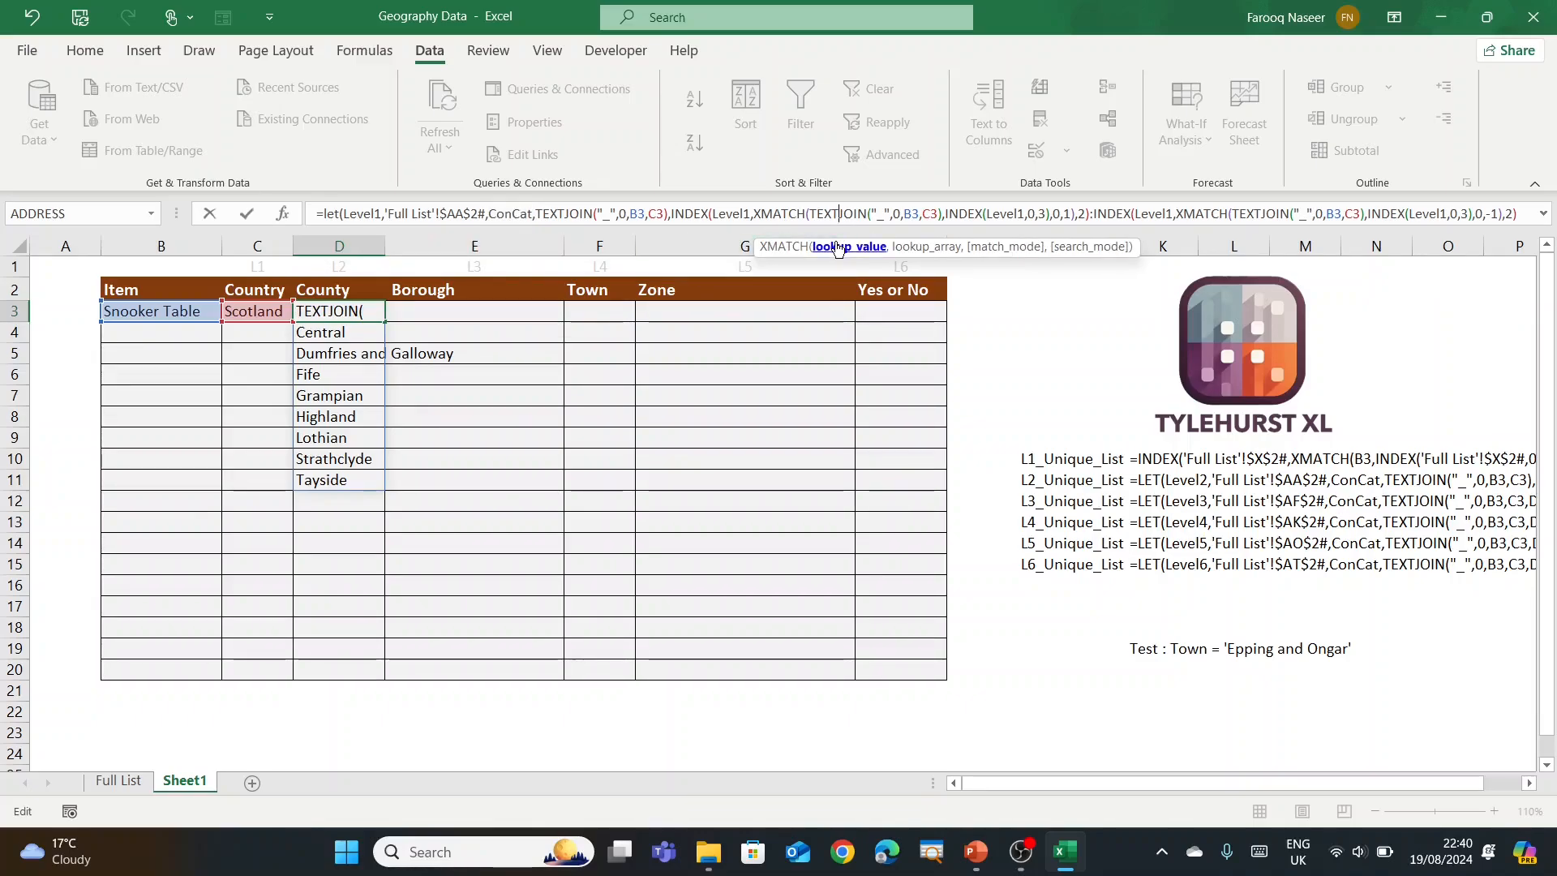
pyautogui.click(849, 246)
pyautogui.write('ConCat')
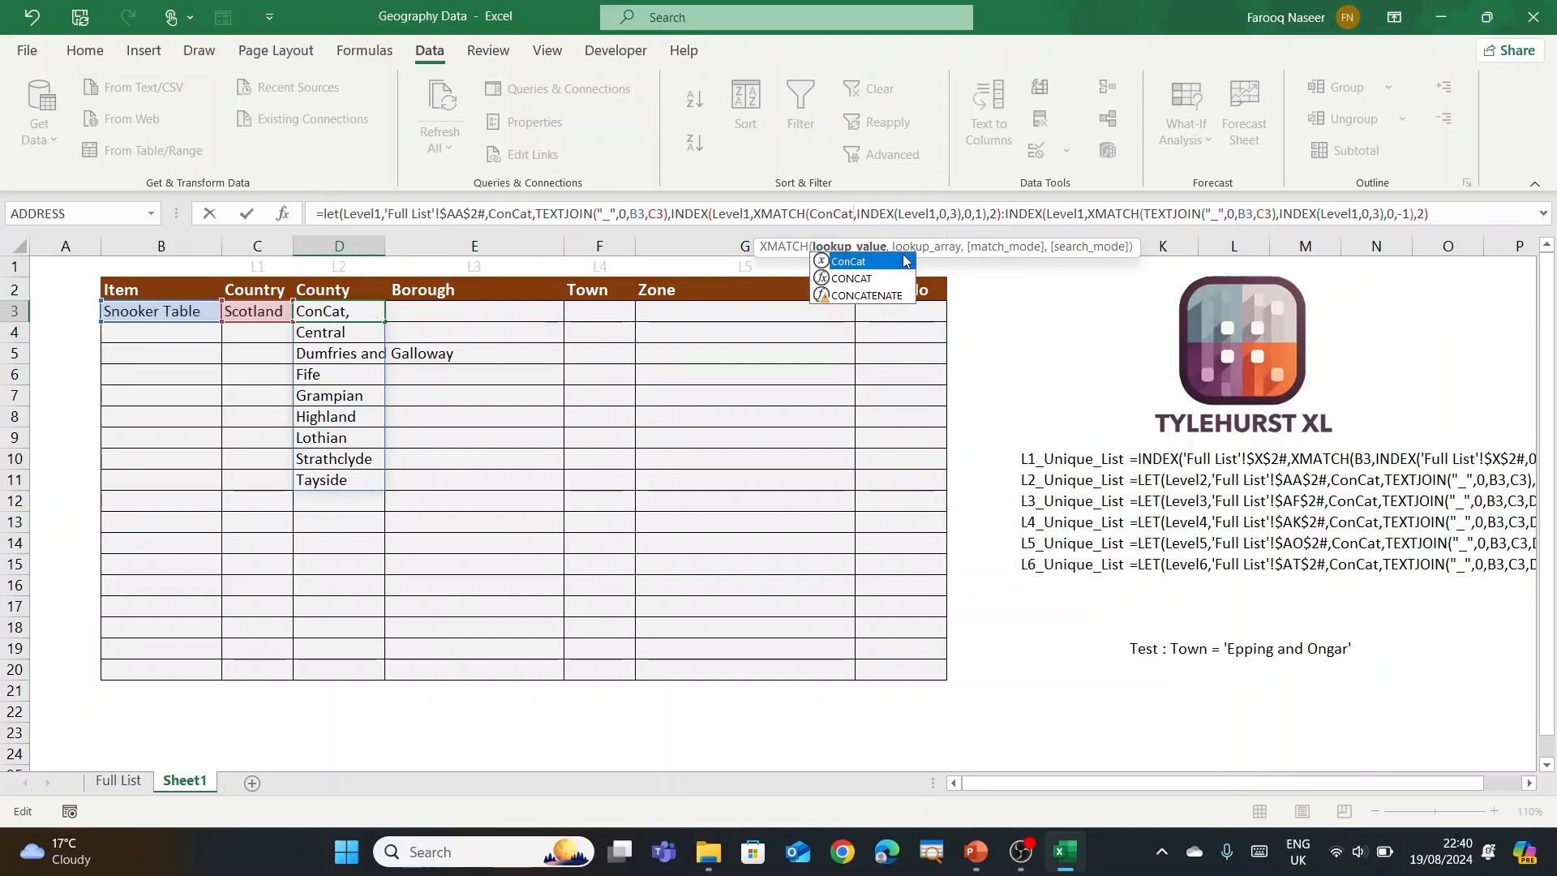
pyautogui.click(1151, 214)
pyautogui.click(1182, 246)
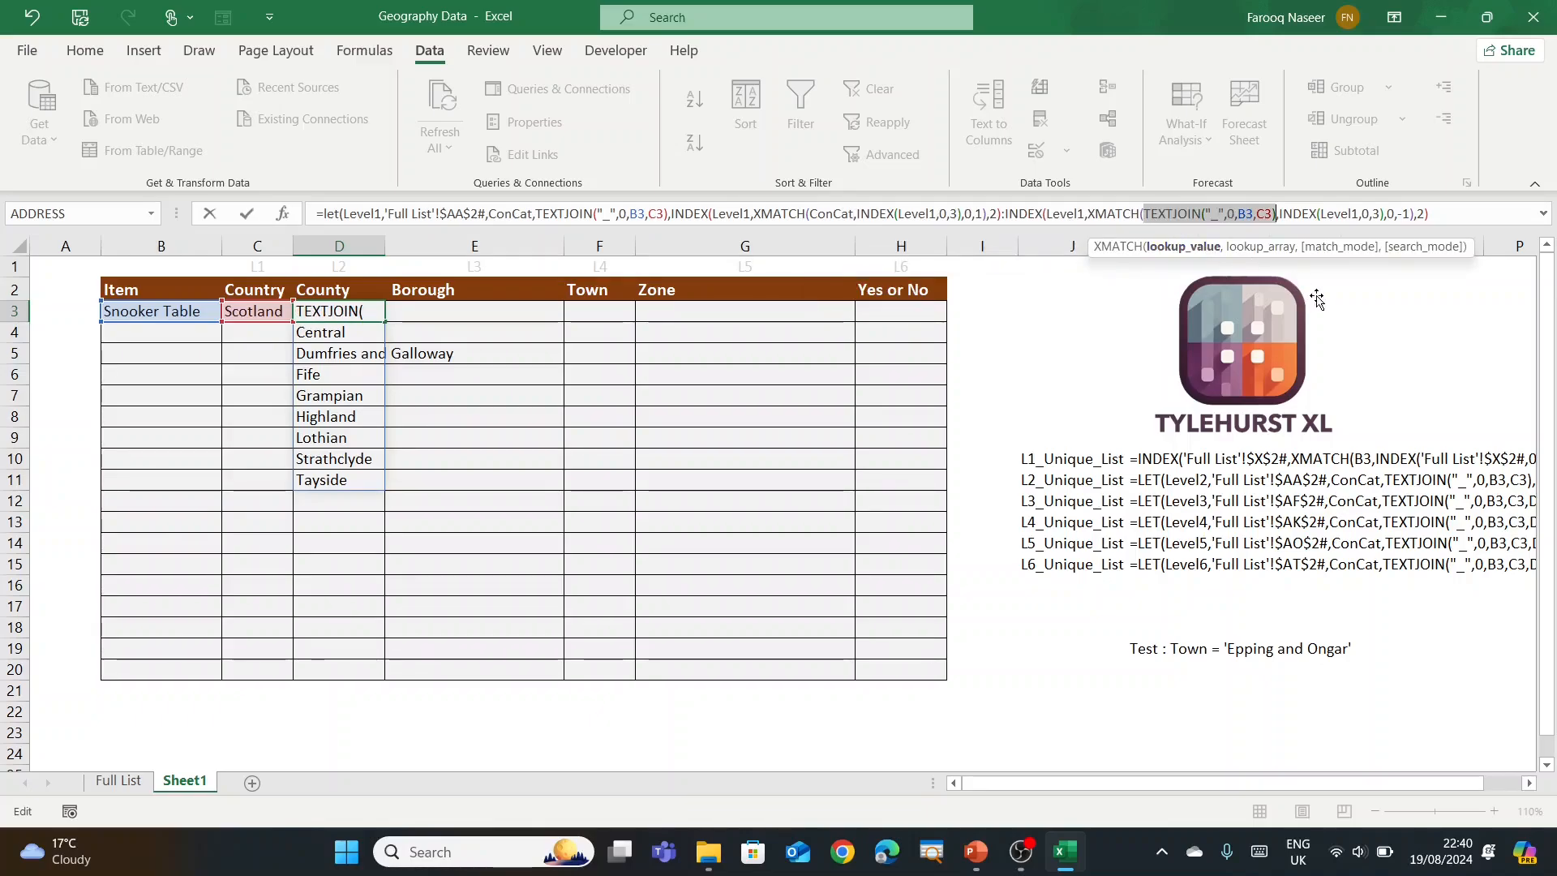
pyautogui.write('ConCat')
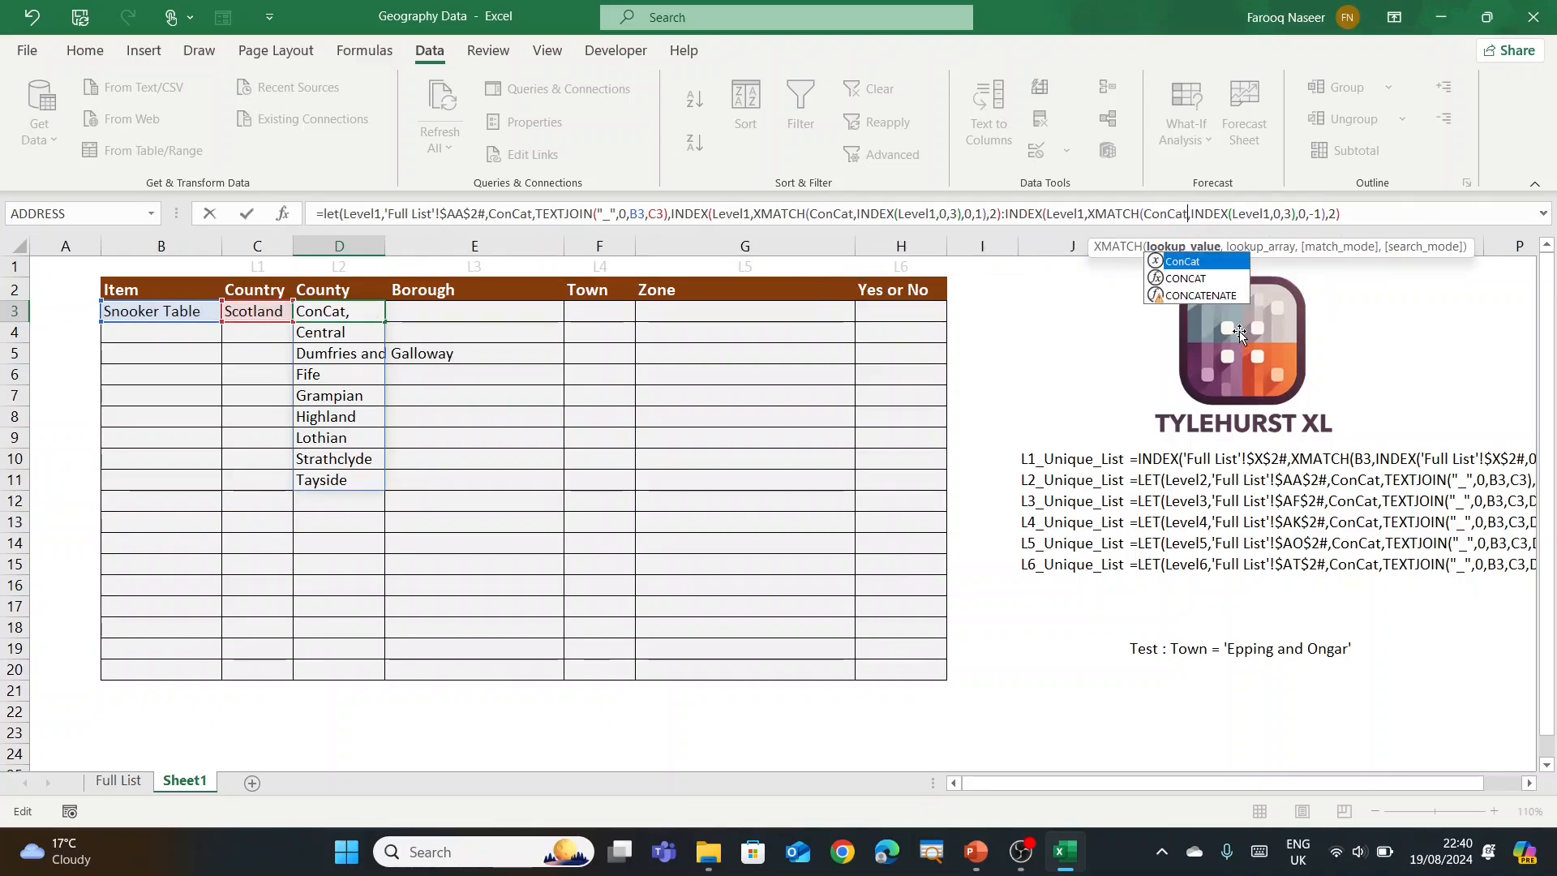
pyautogui.click(1357, 213)
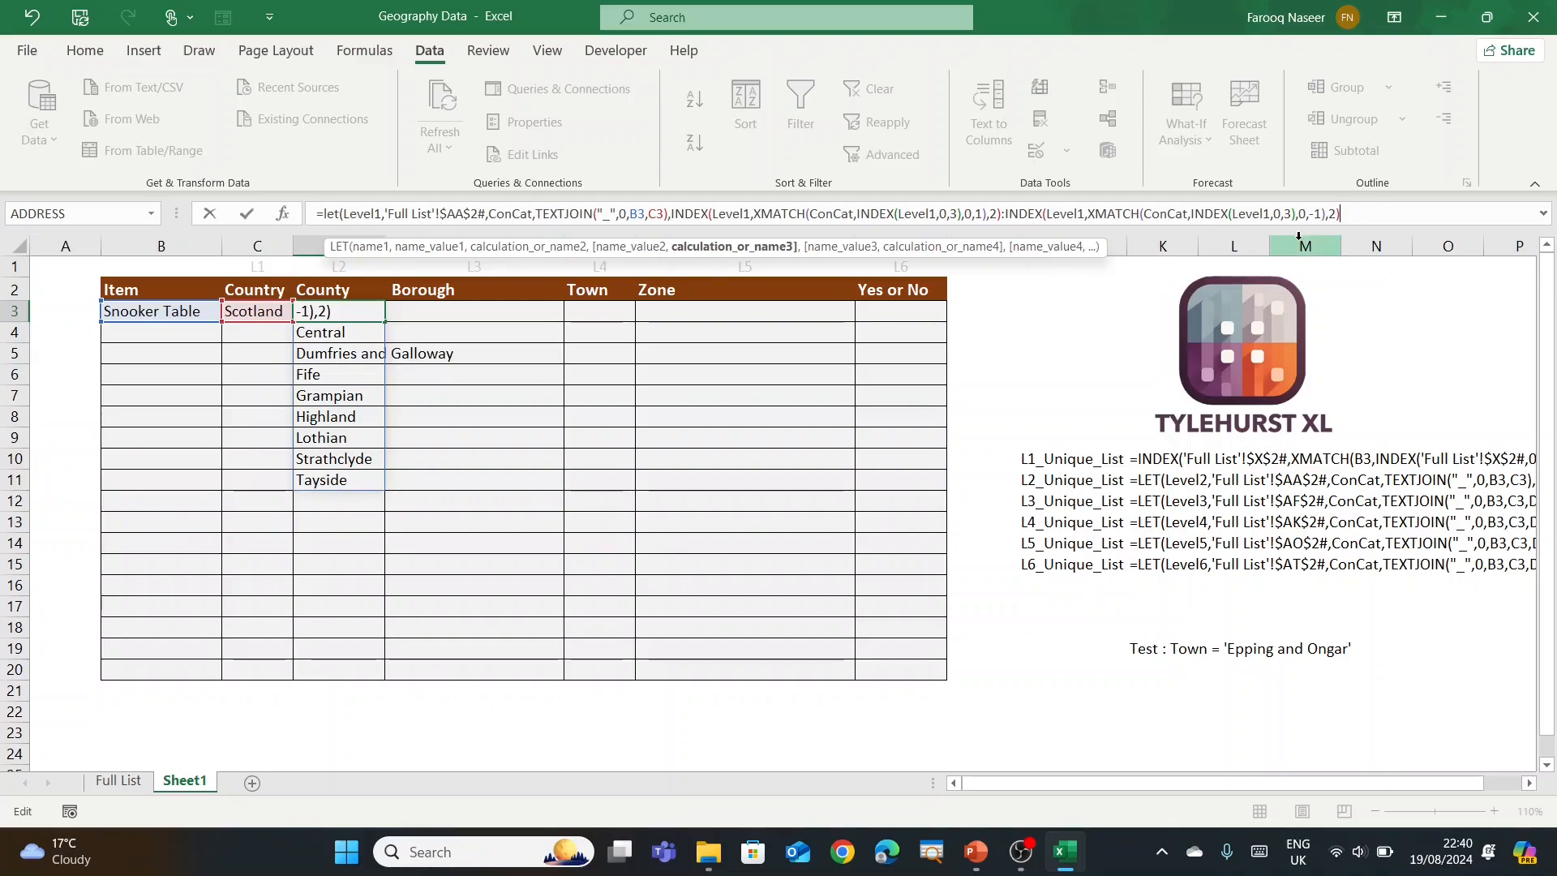
pyautogui.write(')')
pyautogui.hotkey('ctrl', 'Return')
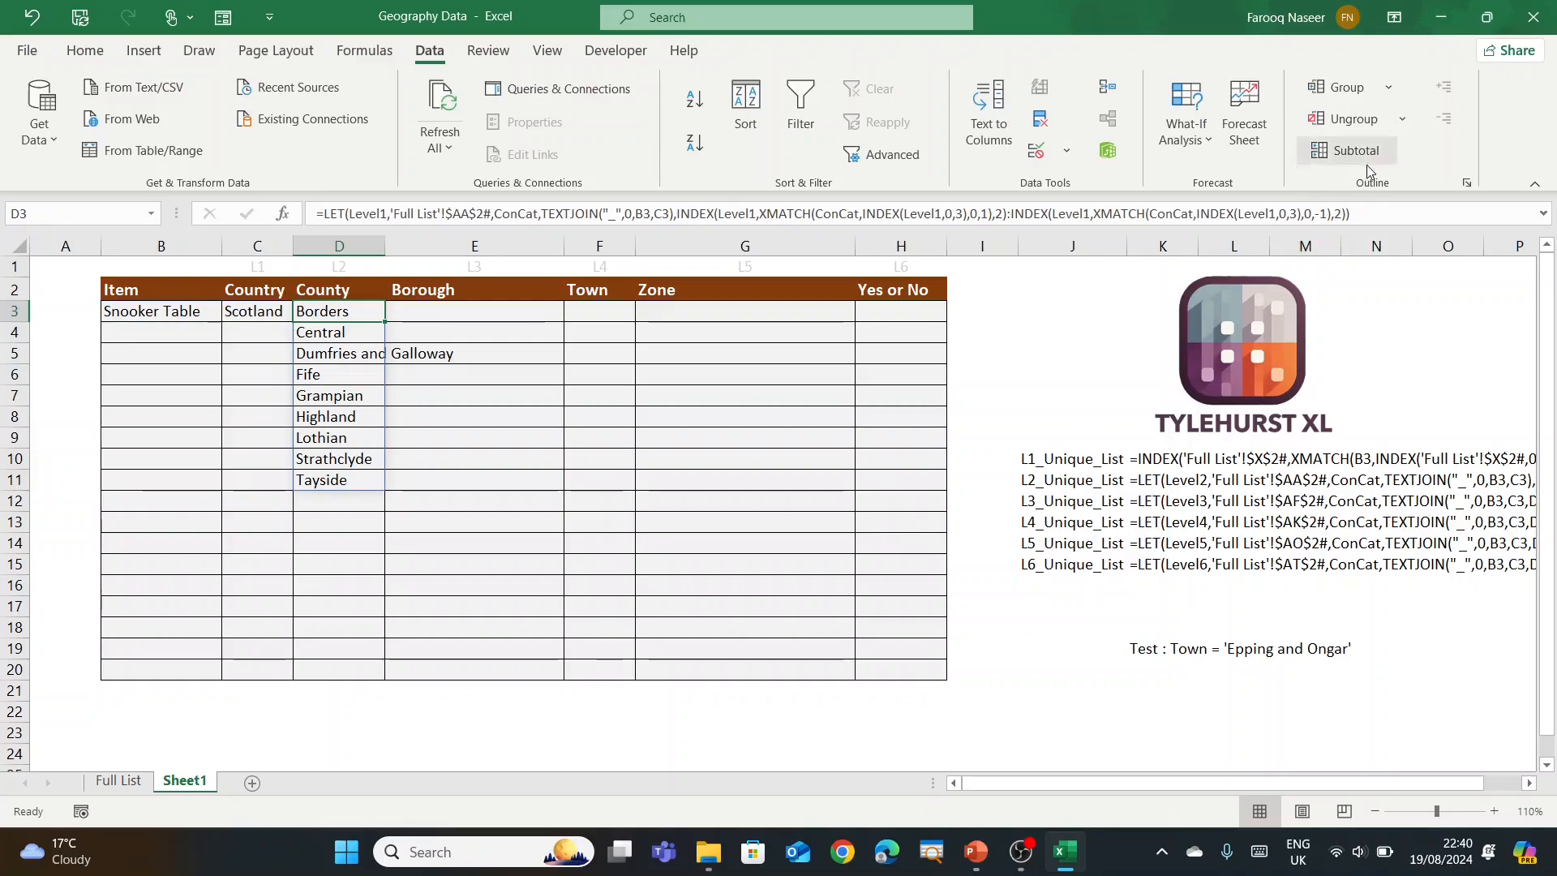
# Step: Copy D3's complete LET formula text, then delete the formula from D3
pyautogui.moveTo(1349, 214); pyautogui.dragTo(316, 213)
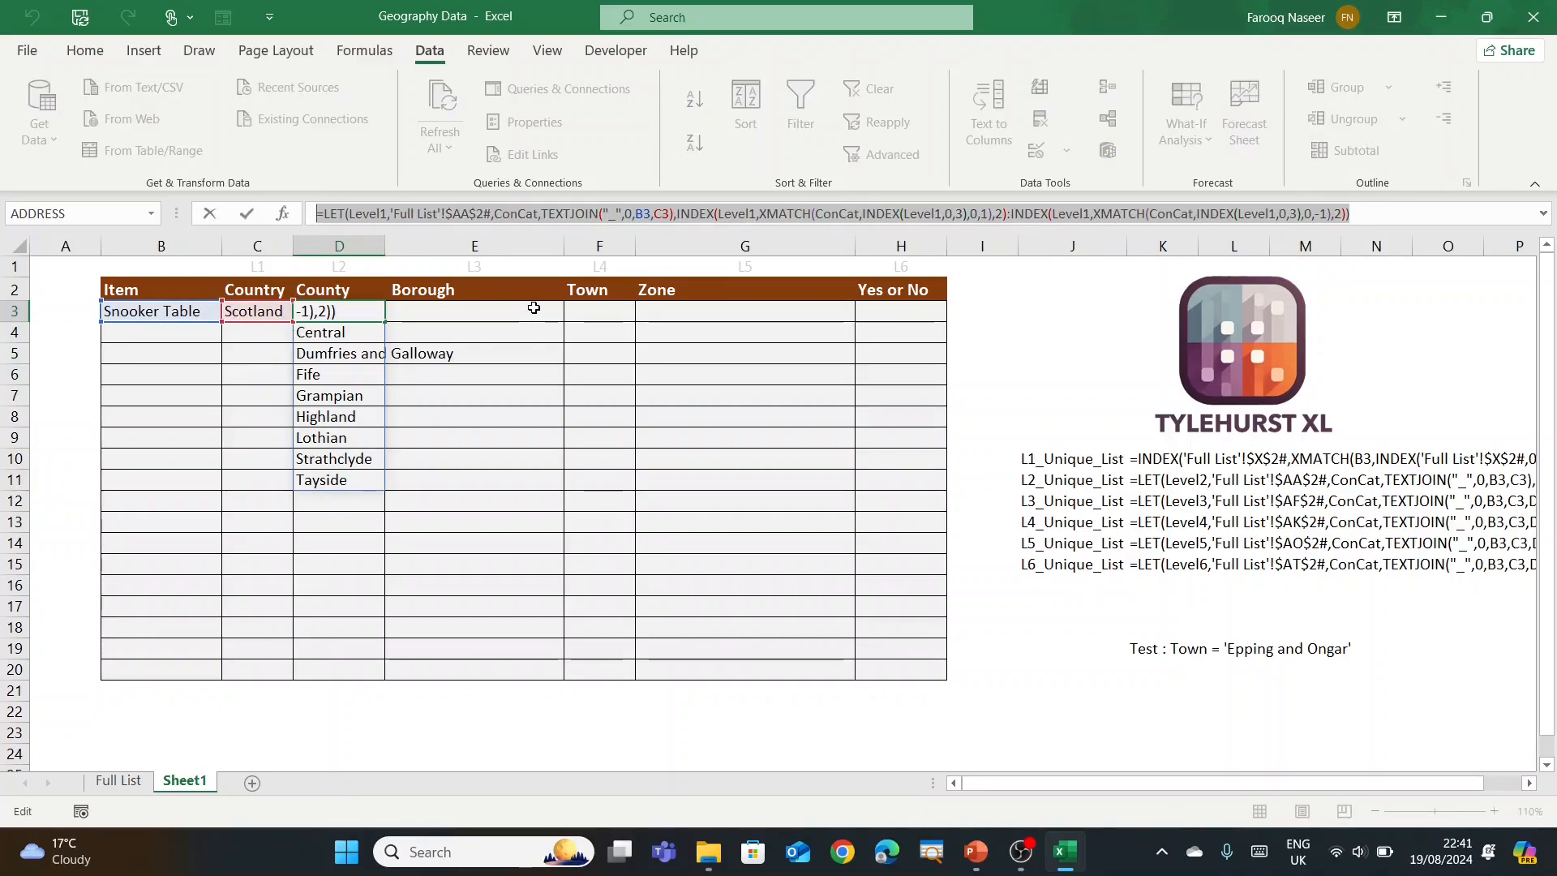
pyautogui.write('=')
pyautogui.click(438, 458)
pyautogui.press('Escape')
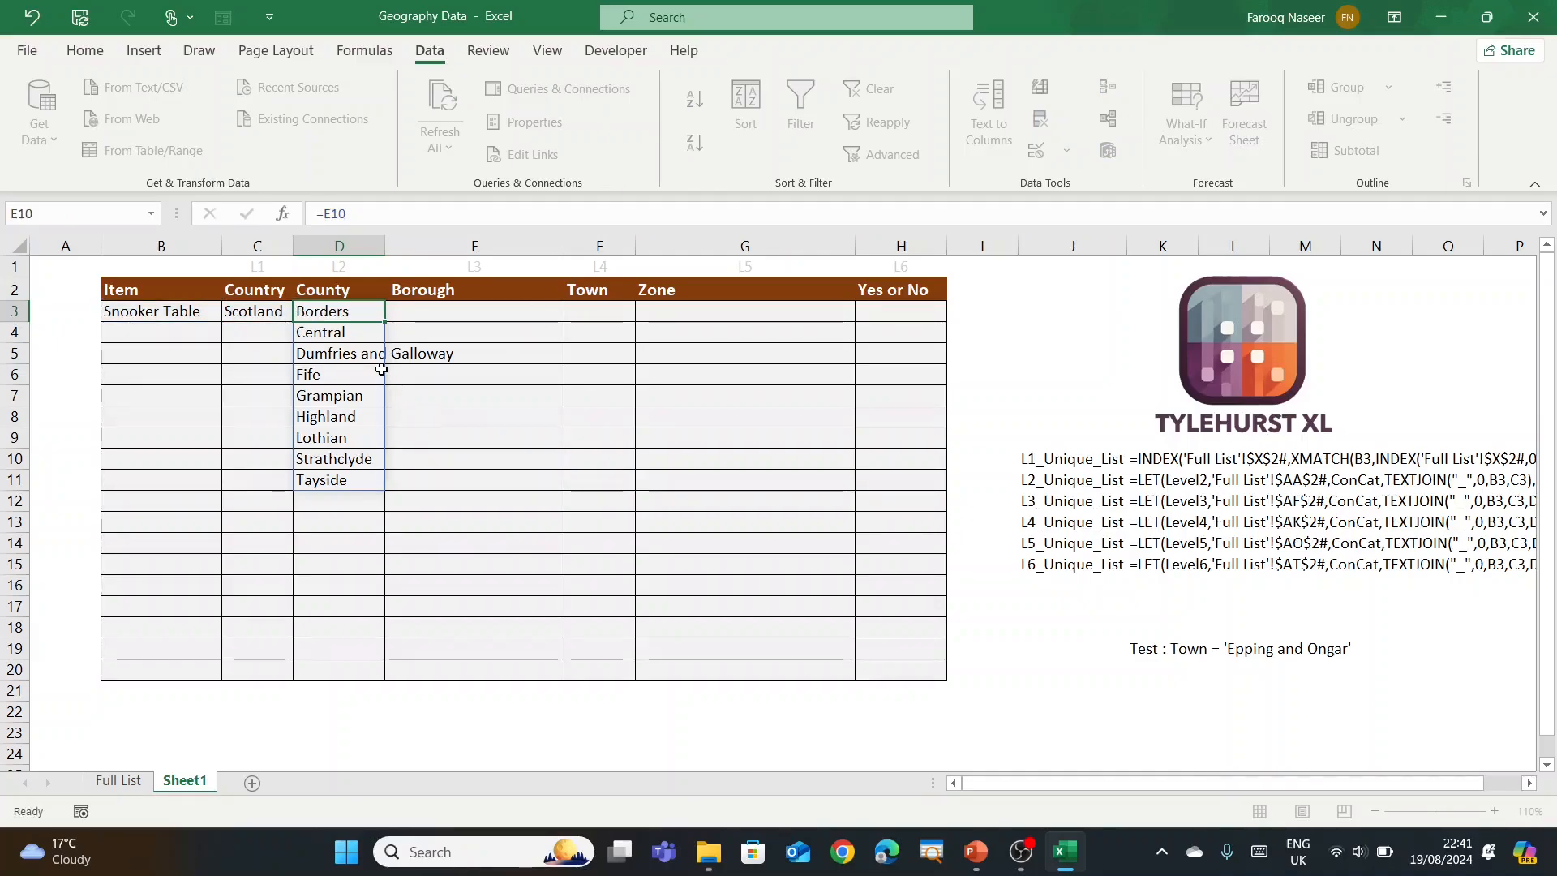
pyautogui.press('Delete')
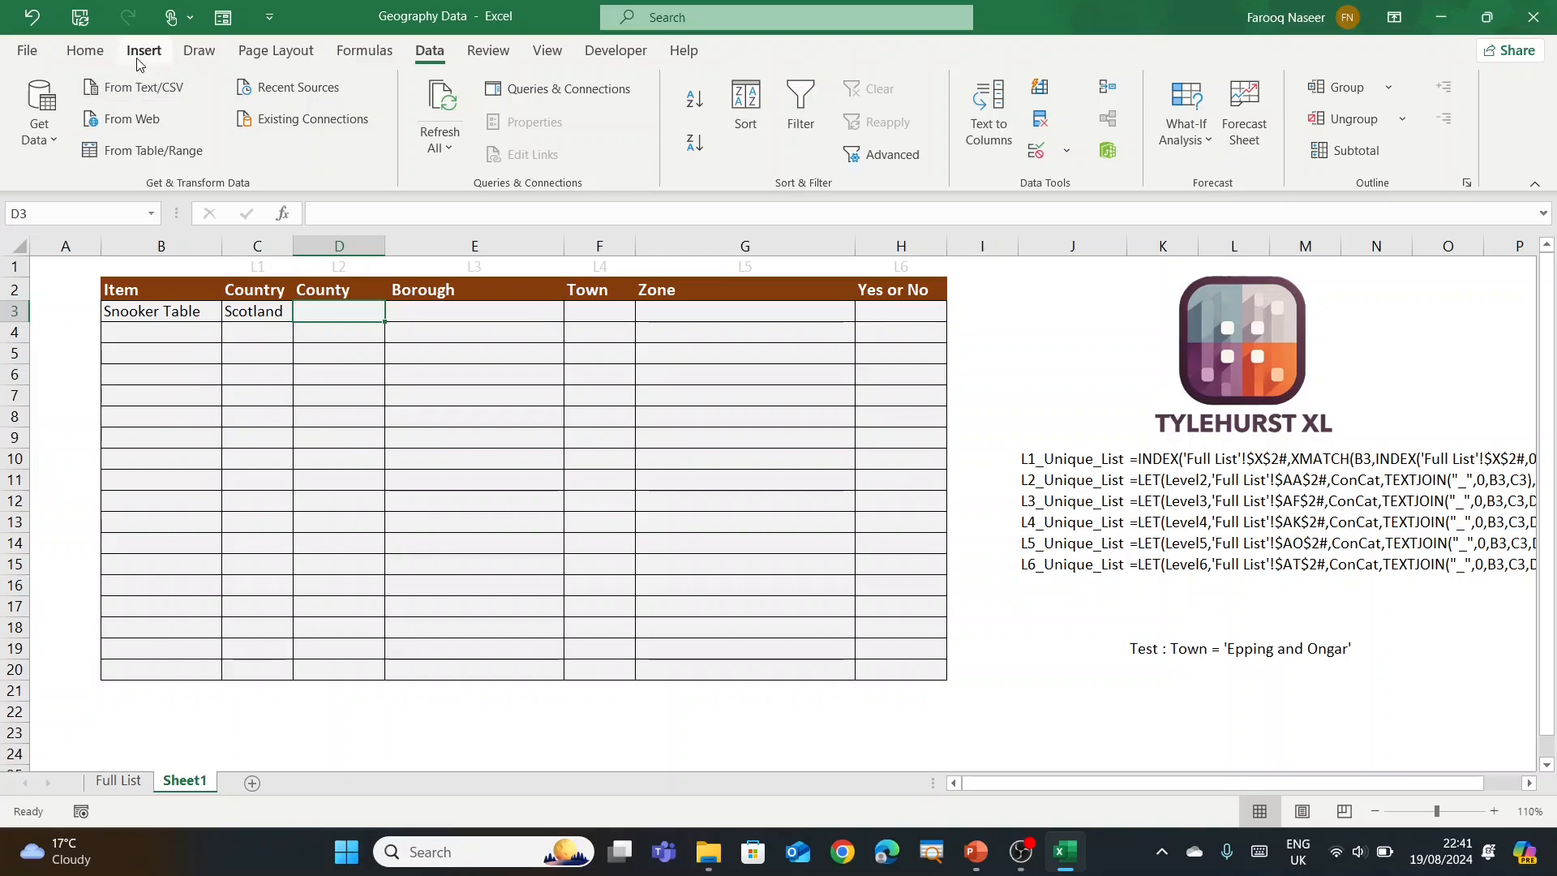
# Step: In Name Manager, create Level2_Unique_List referring to the pasted LET county formula
pyautogui.click(364, 51)
pyautogui.click(664, 113)
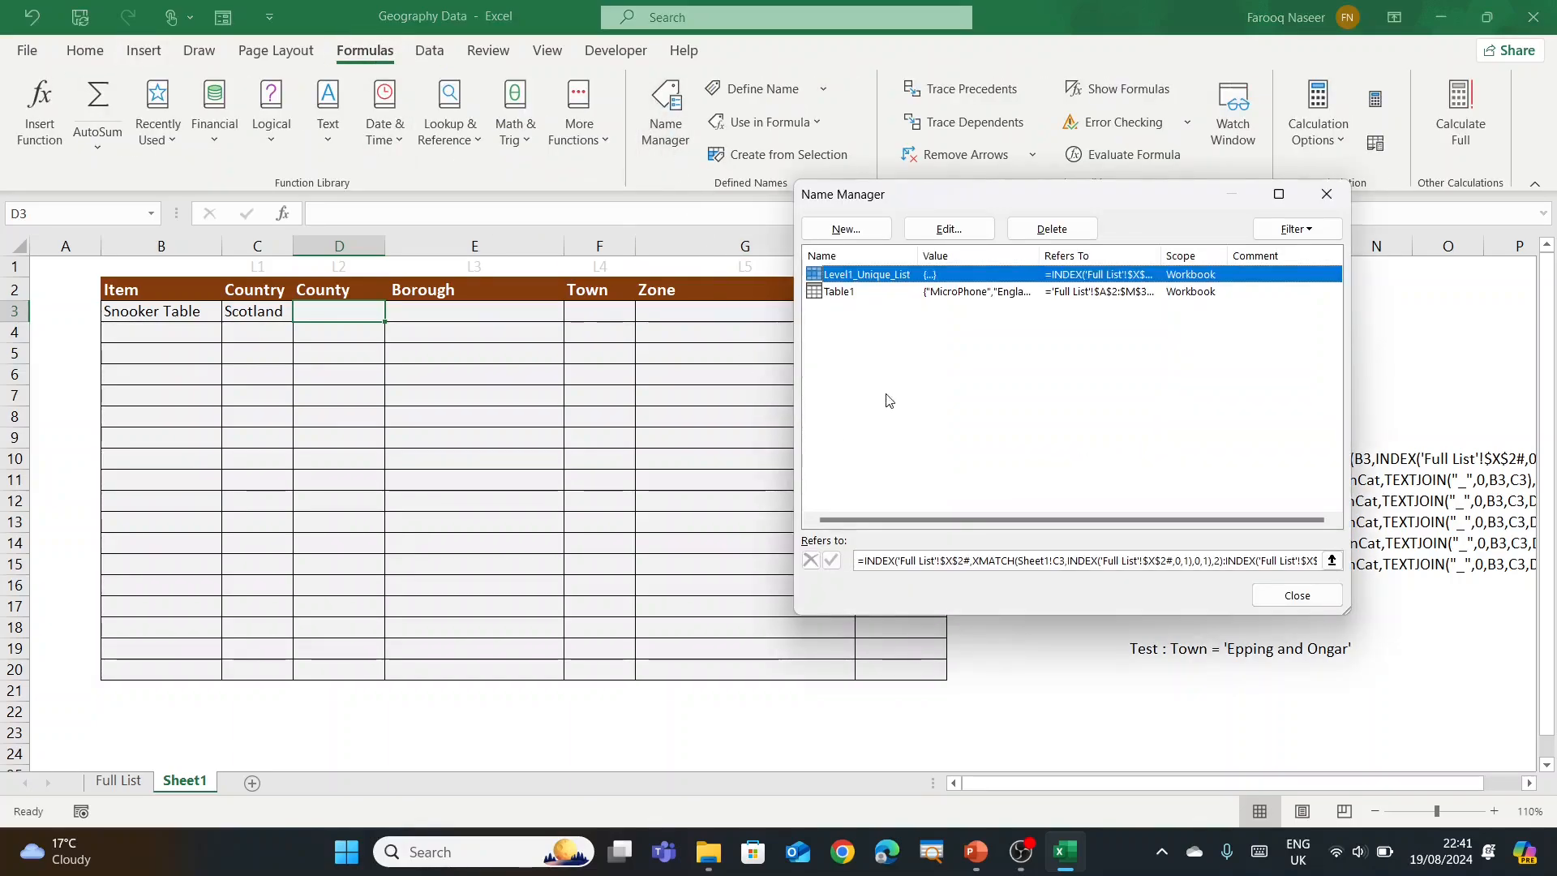
pyautogui.click(845, 229)
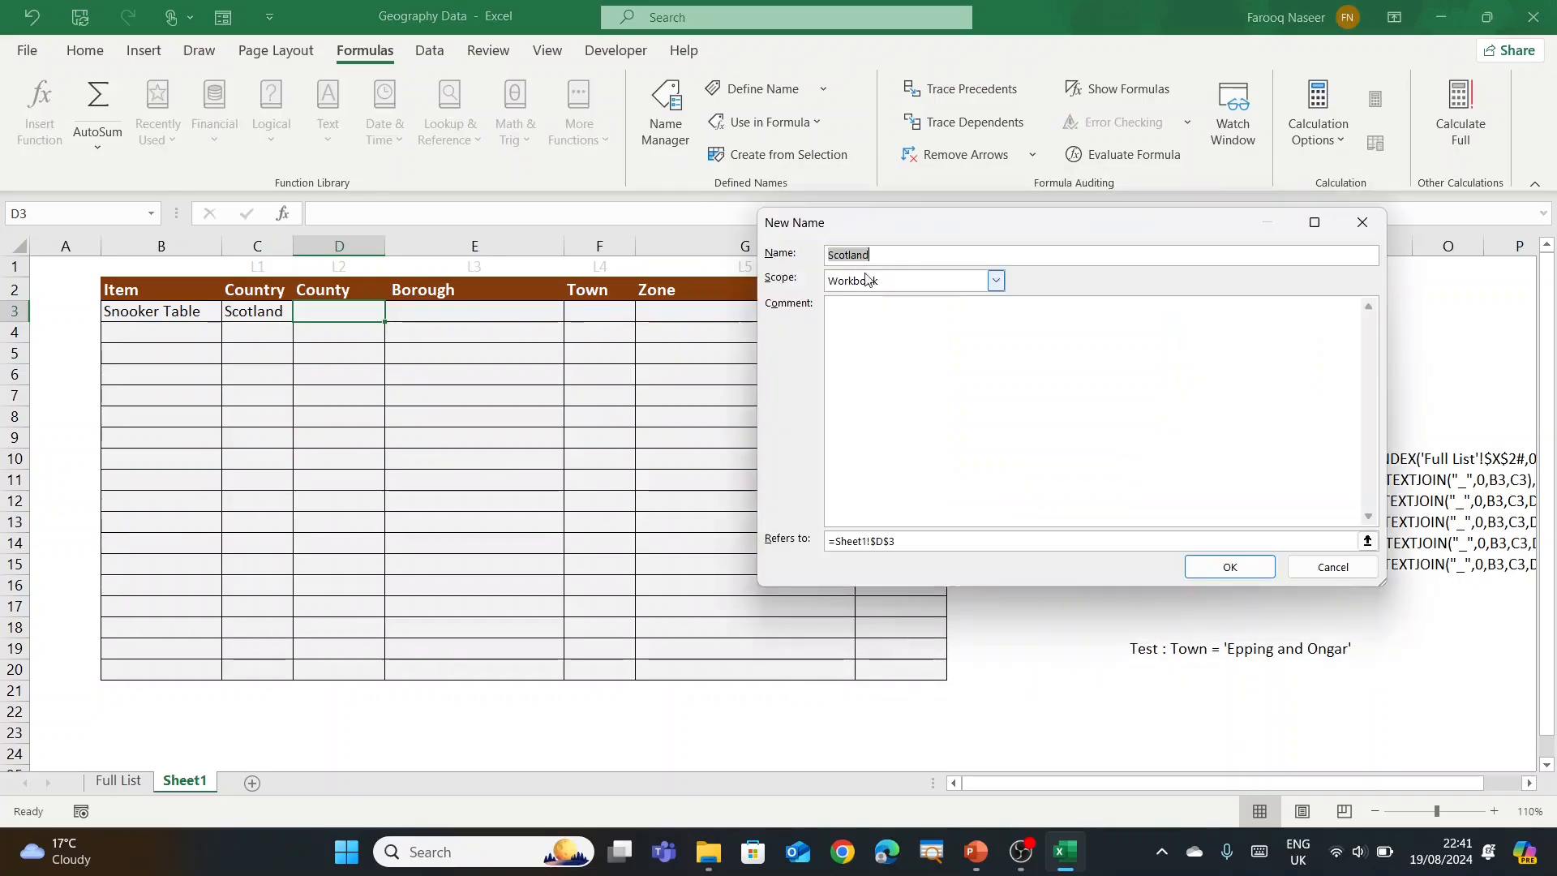
pyautogui.write('L')
pyautogui.write('rvr')
pyautogui.press('BackSpace')
pyautogui.press('BackSpace')
pyautogui.press('BackSpace')
pyautogui.write('evel')
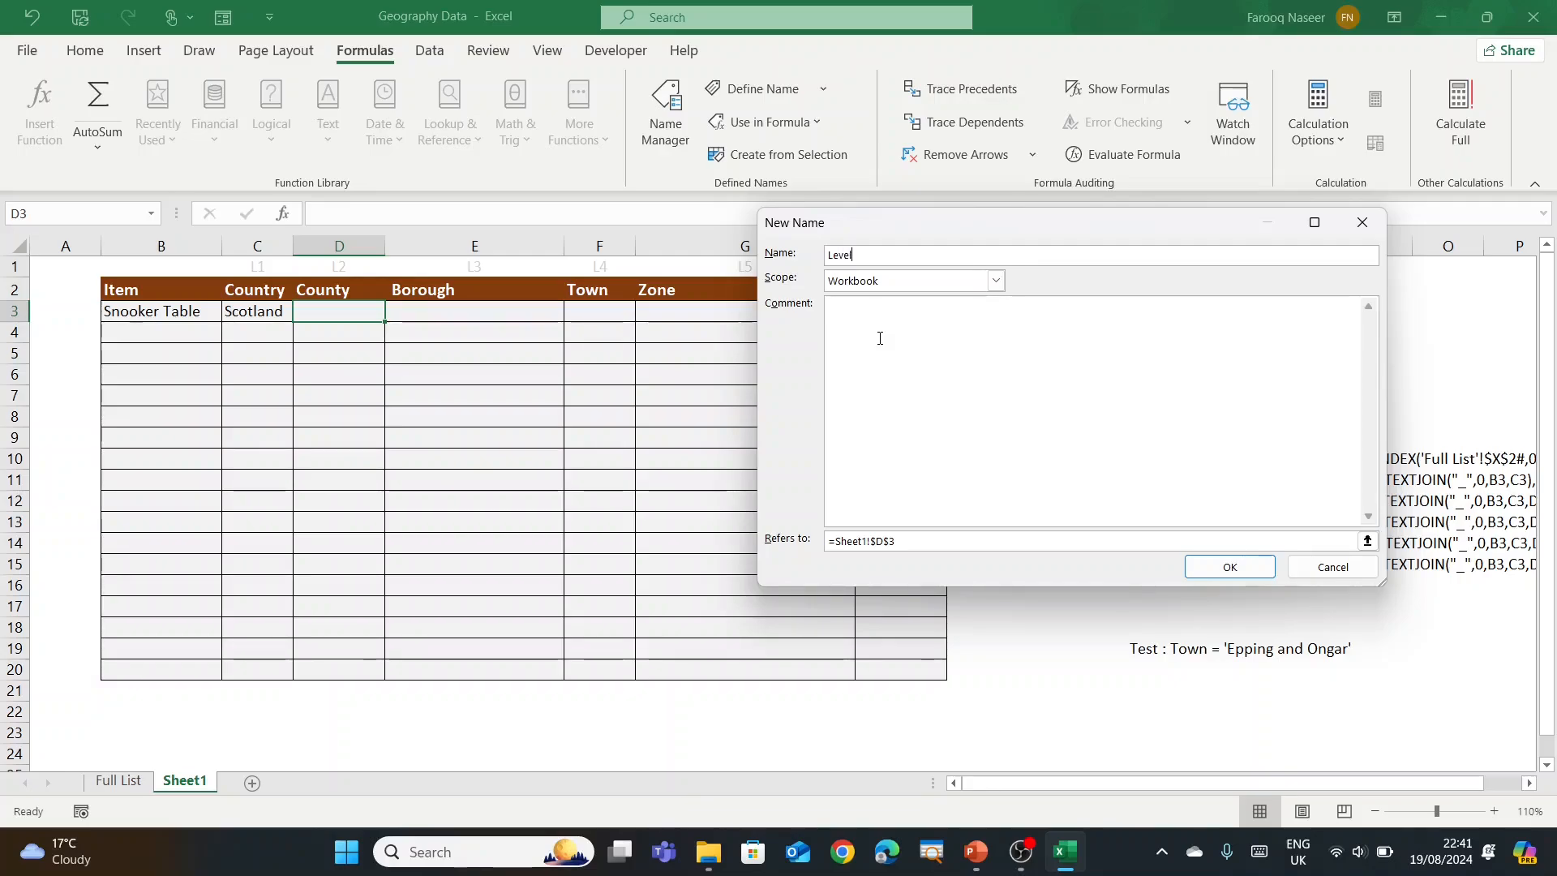
pyautogui.write('2_Unique_List')
pyautogui.moveTo(895, 540); pyautogui.dragTo(836, 549)
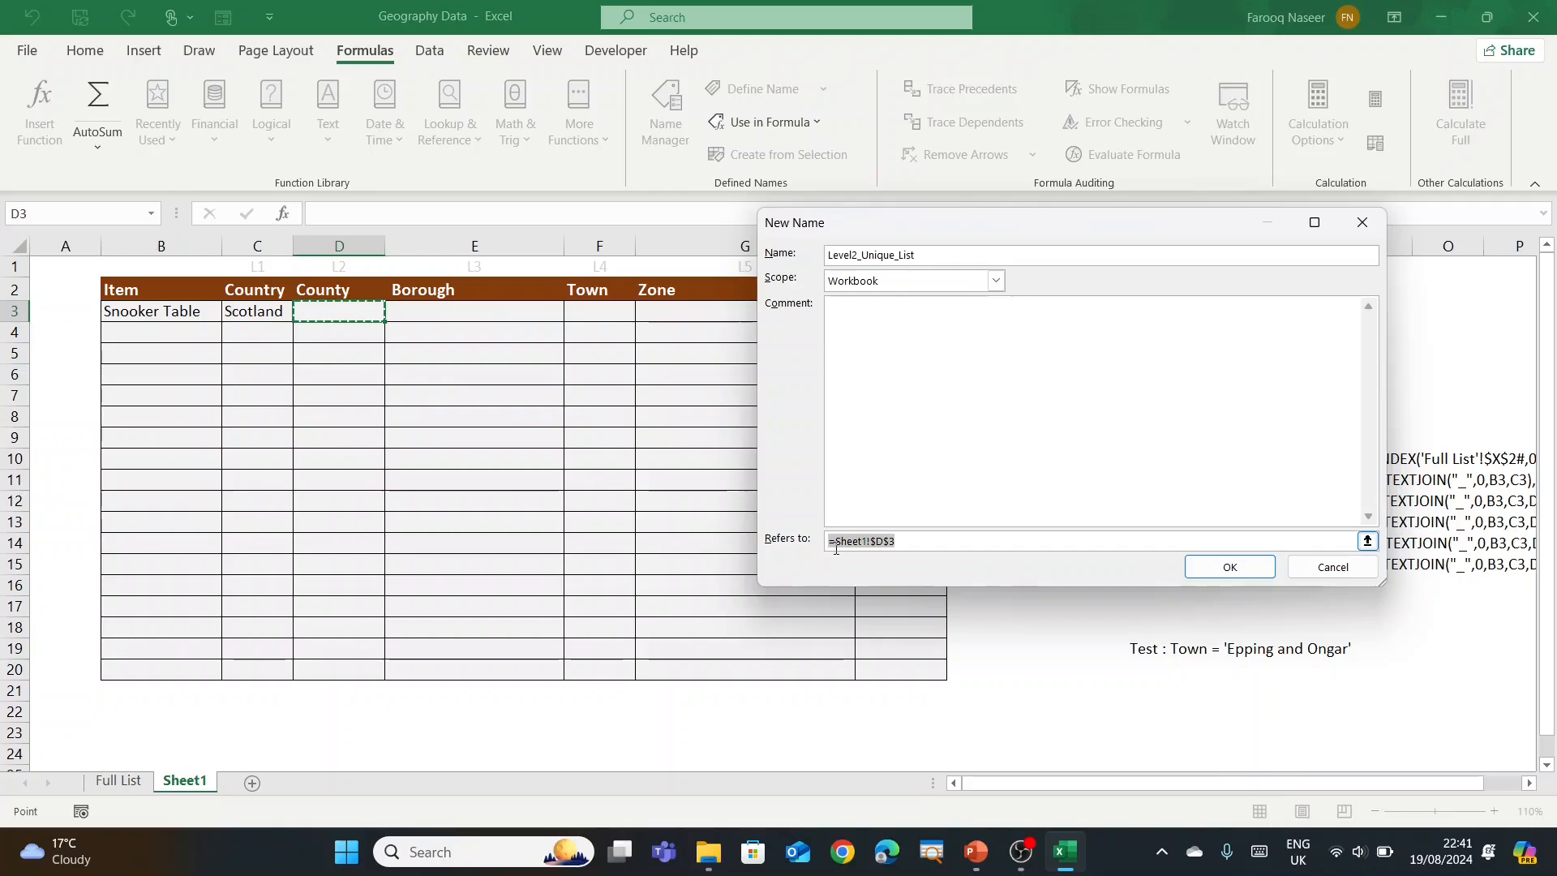
pyautogui.hotkey('ctrl', 'v')
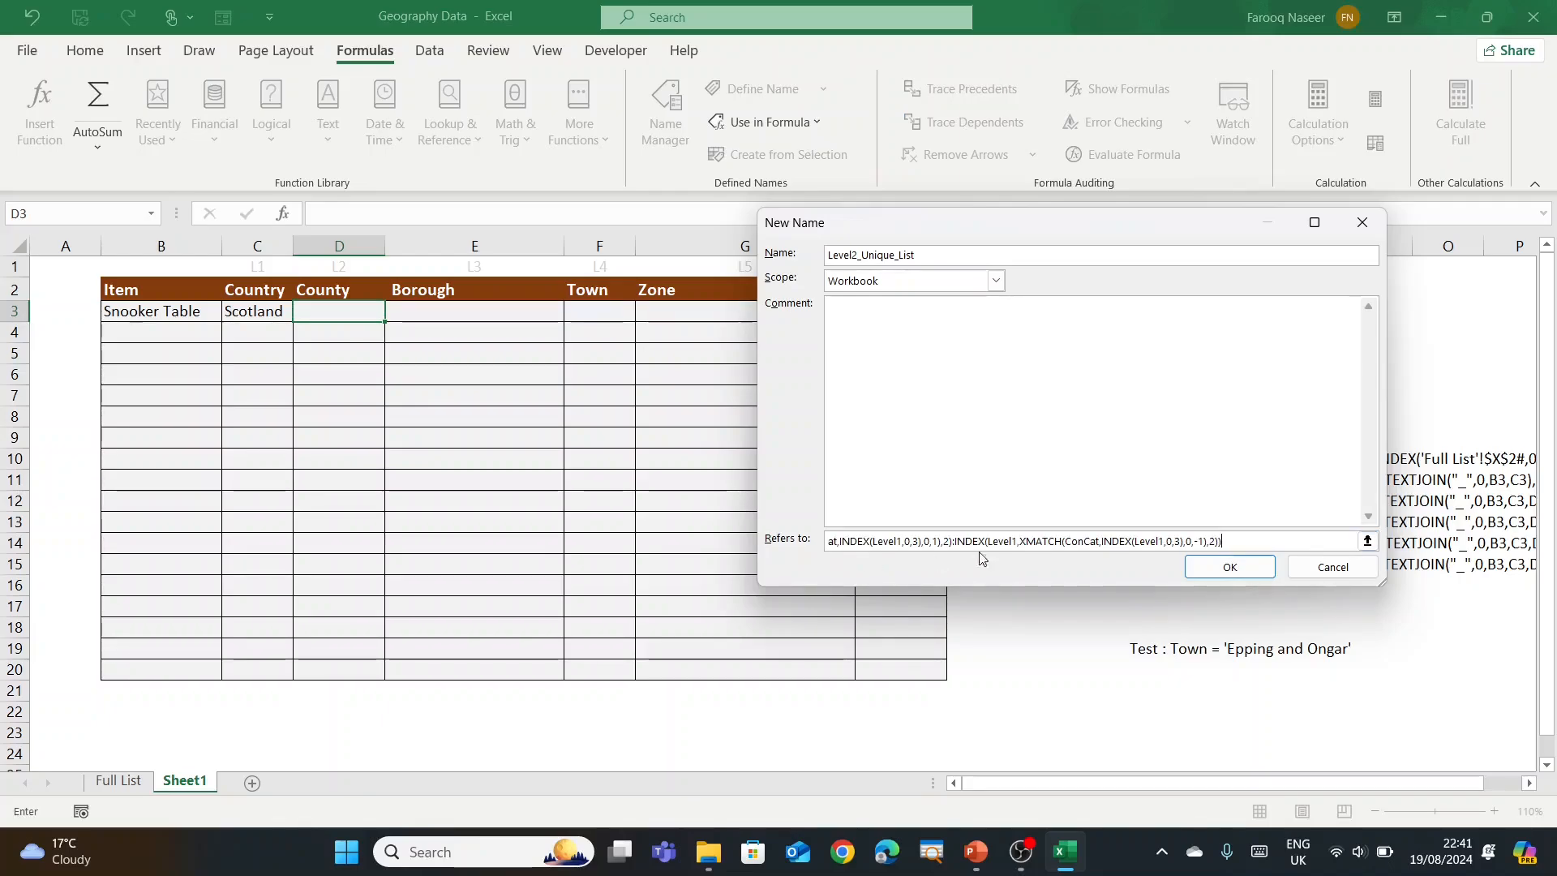
pyautogui.click(1229, 566)
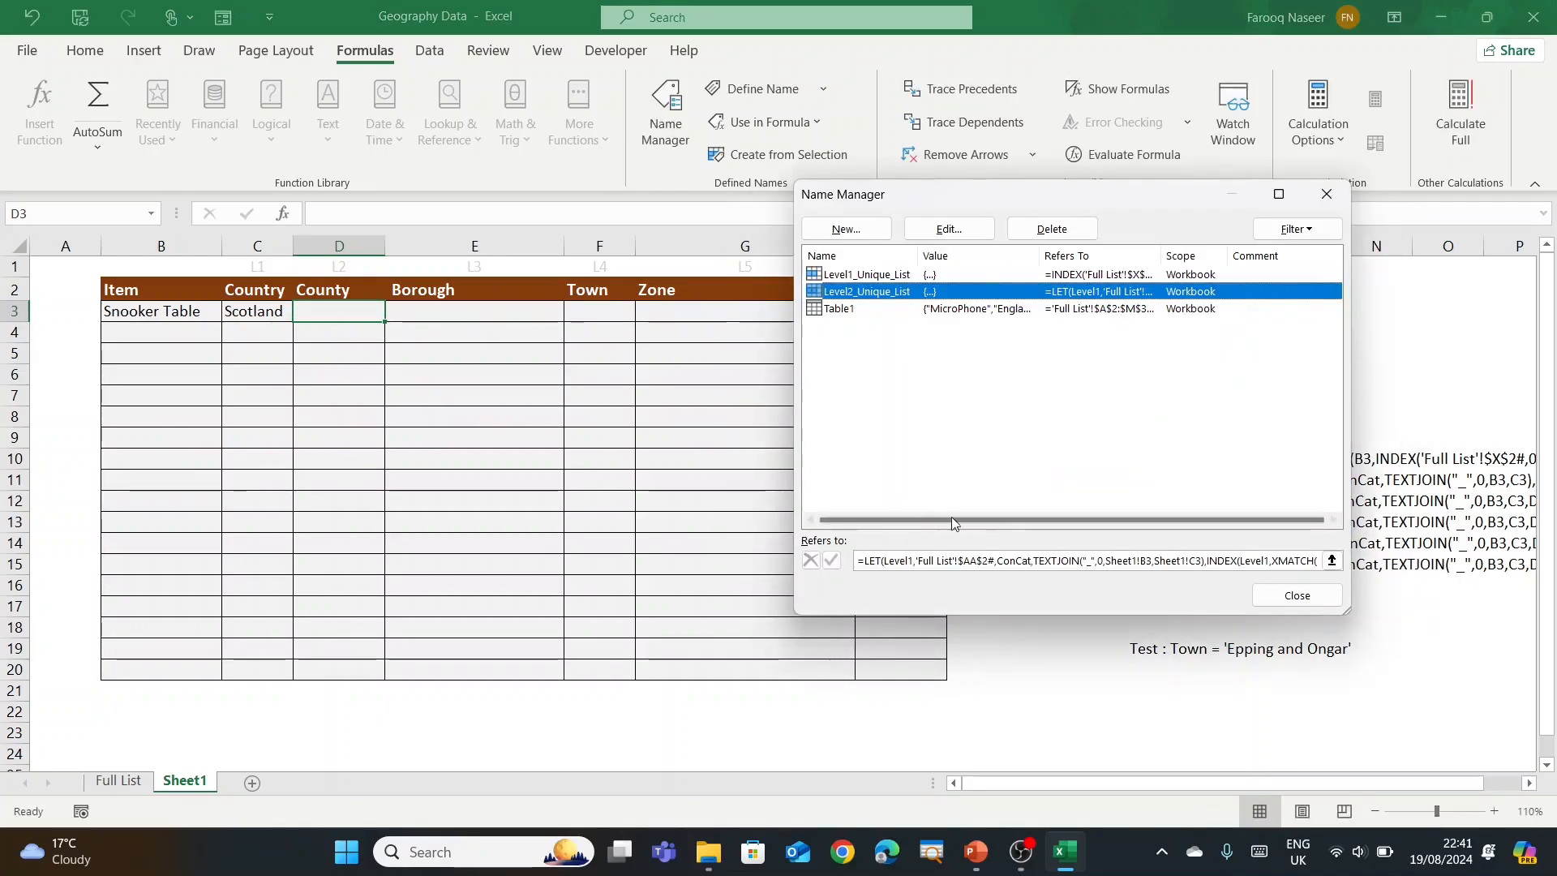
pyautogui.click(1290, 602)
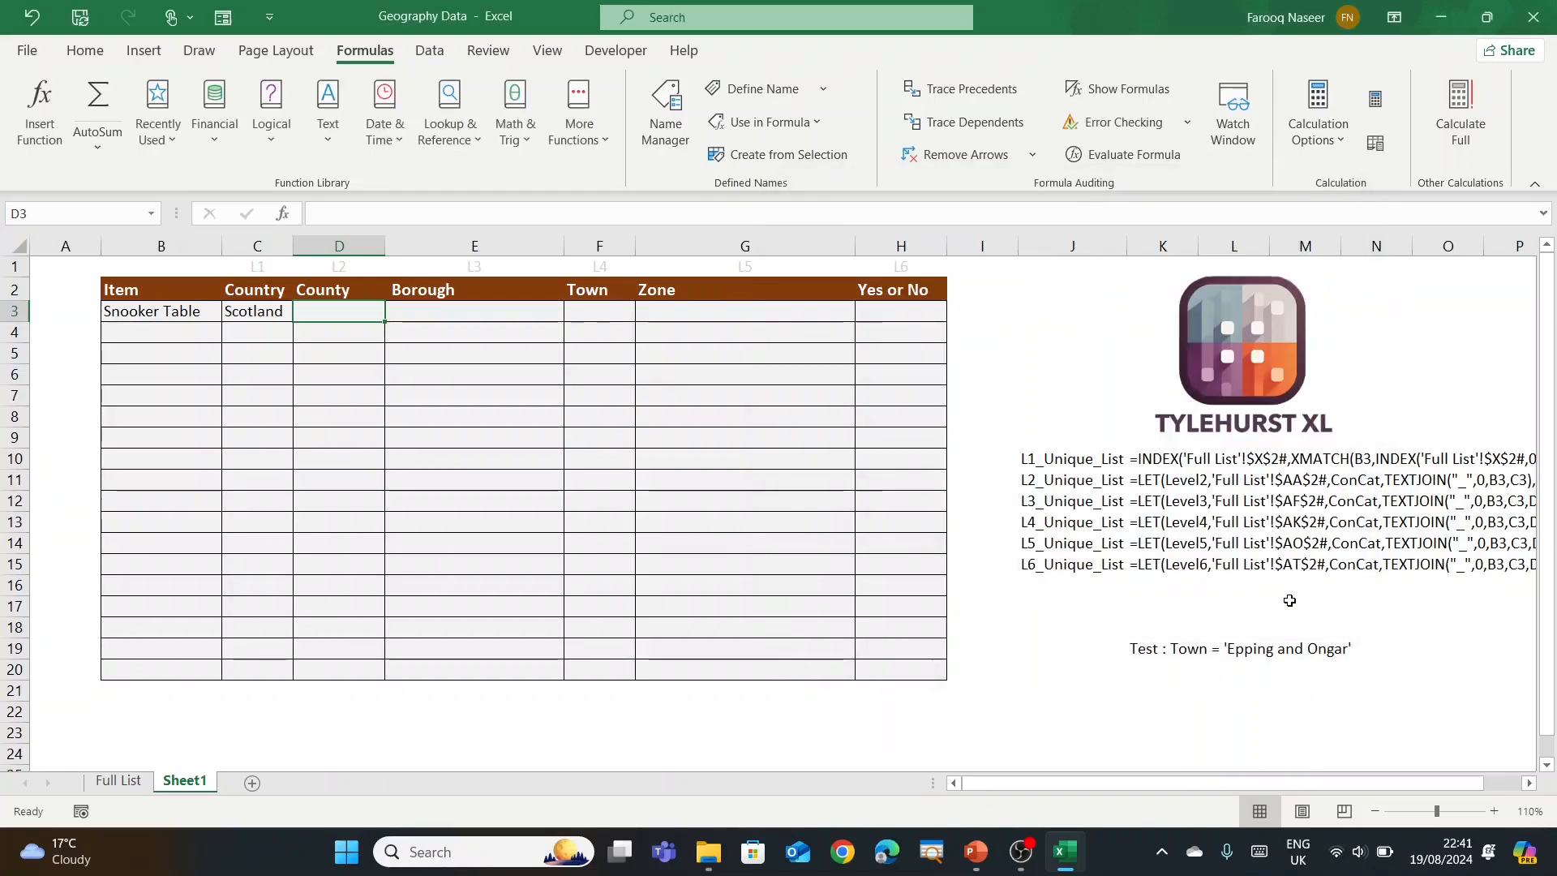
# Step: Apply List data validation with source =Level2_Unique_List to County cells D3:D20
pyautogui.click(502, 511)
pyautogui.moveTo(309, 316); pyautogui.dragTo(345, 663)
pyautogui.hotkey('alt', 'a')
pyautogui.press('v')
pyautogui.press('v')
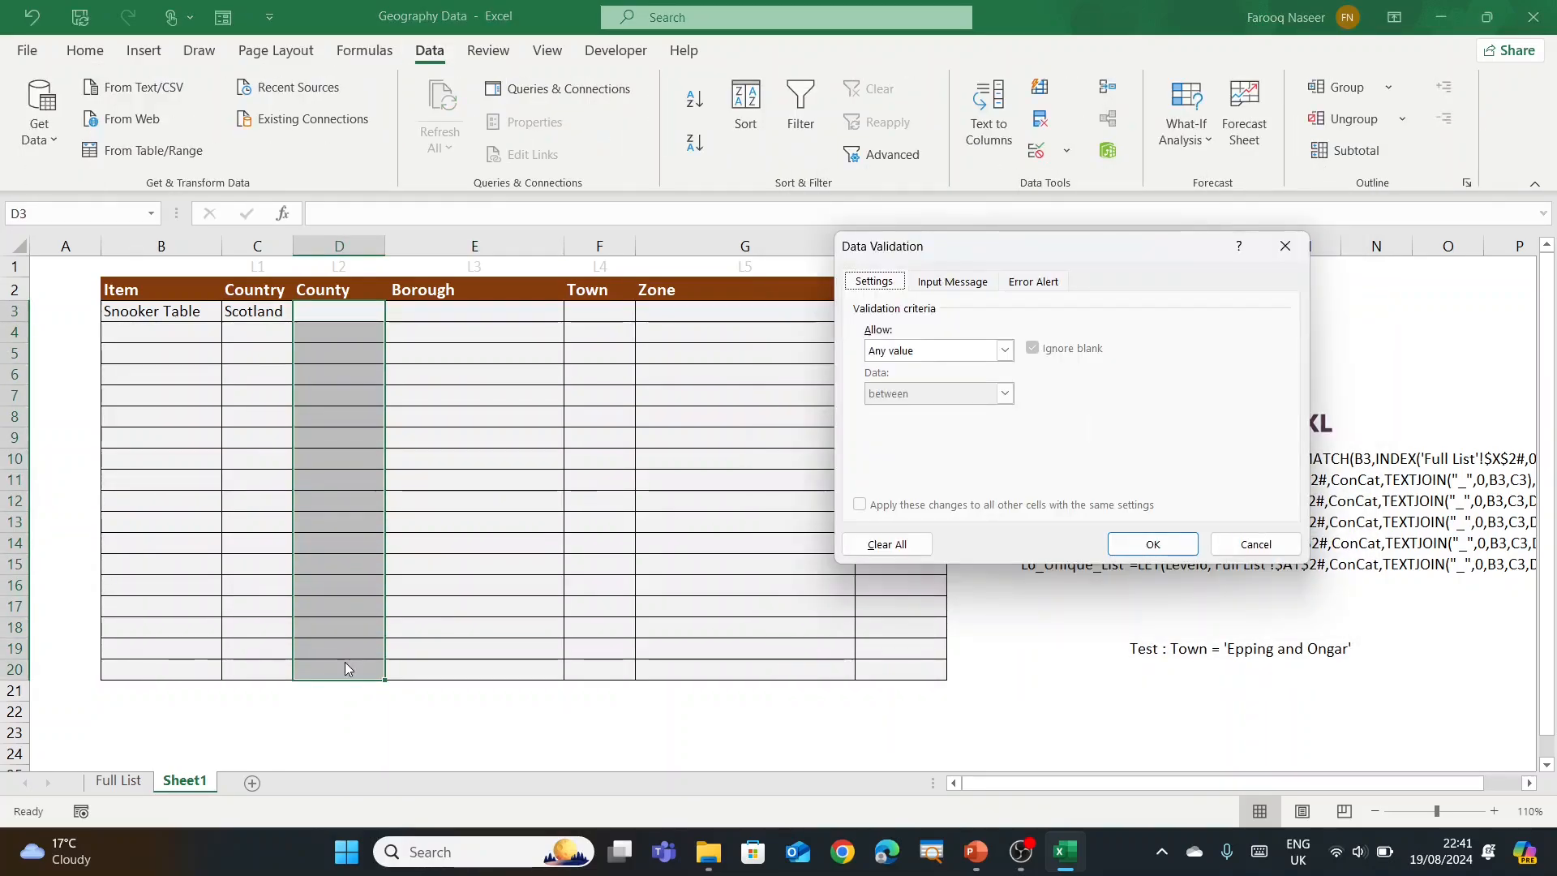
pyautogui.click(1004, 350)
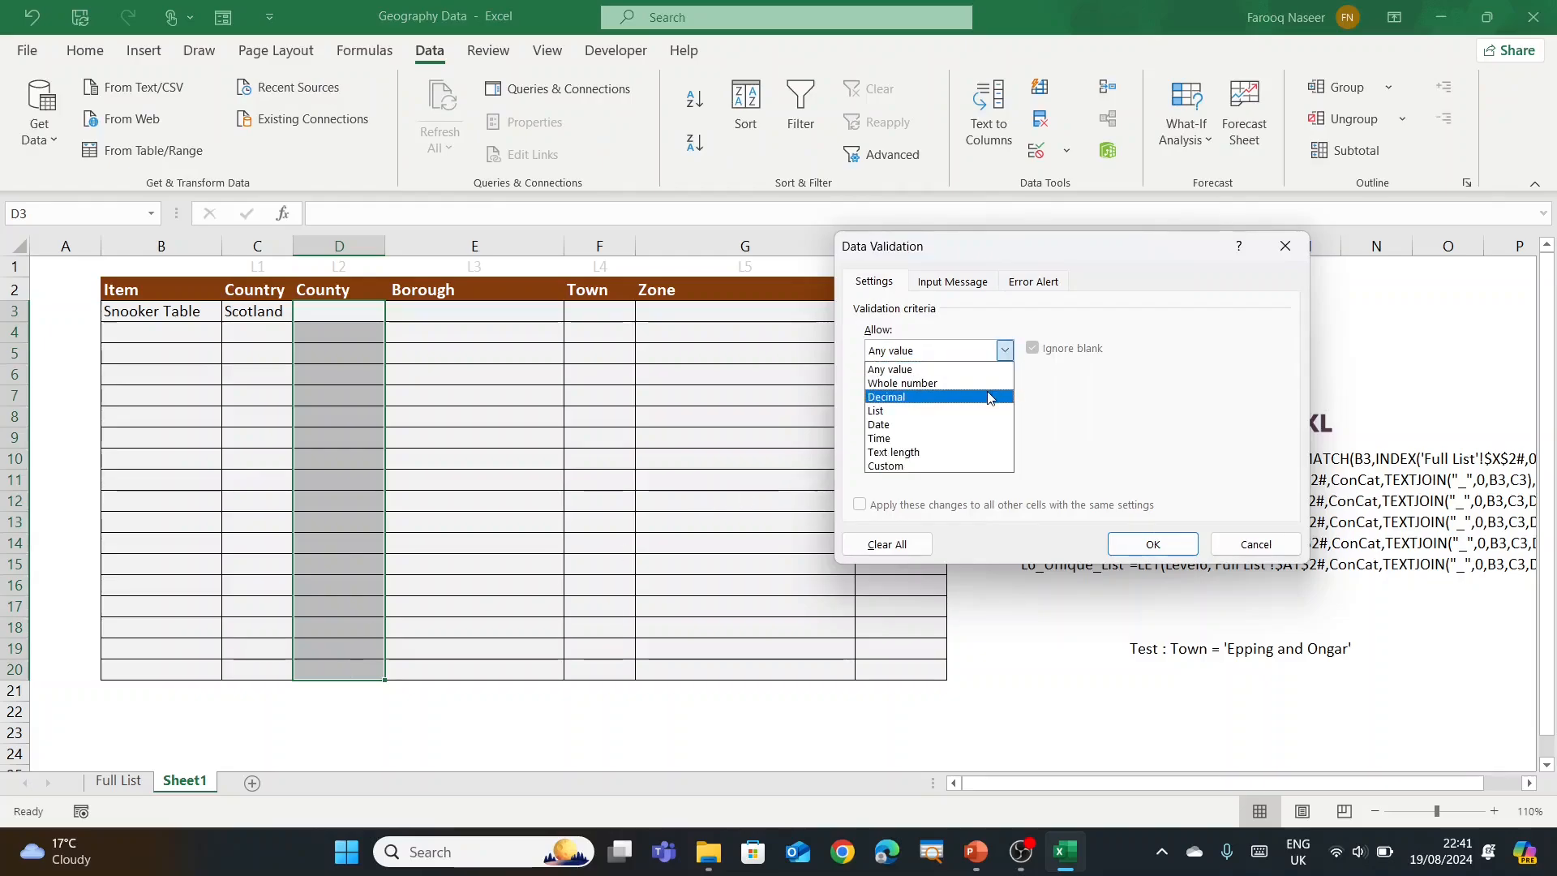
pyautogui.click(977, 415)
pyautogui.click(973, 438)
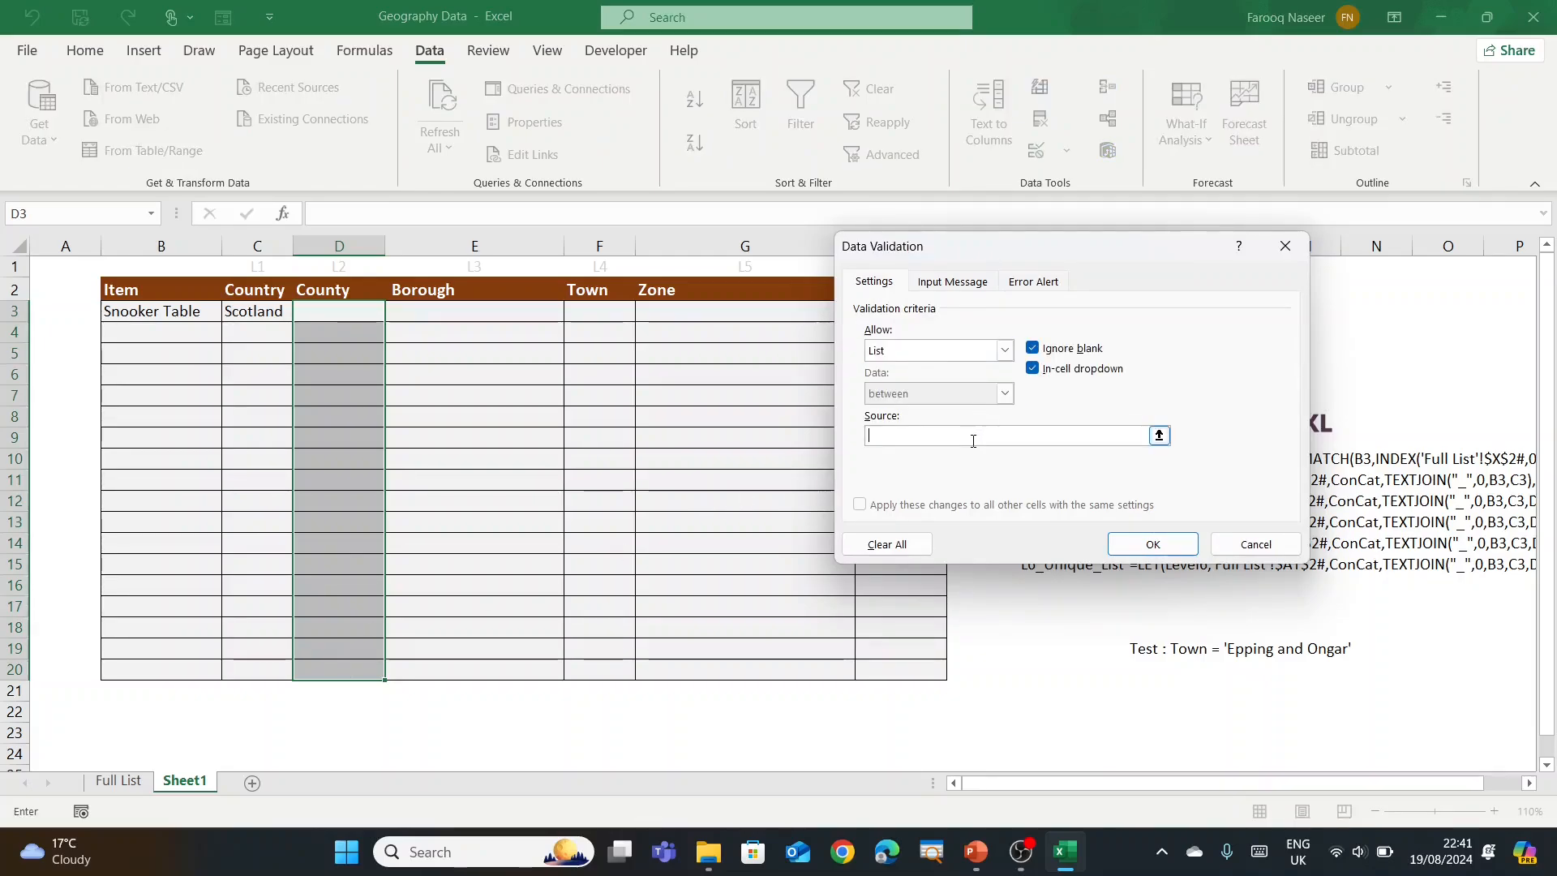
pyautogui.press('F3')
pyautogui.click(977, 368)
pyautogui.click(1066, 485)
pyautogui.click(1147, 547)
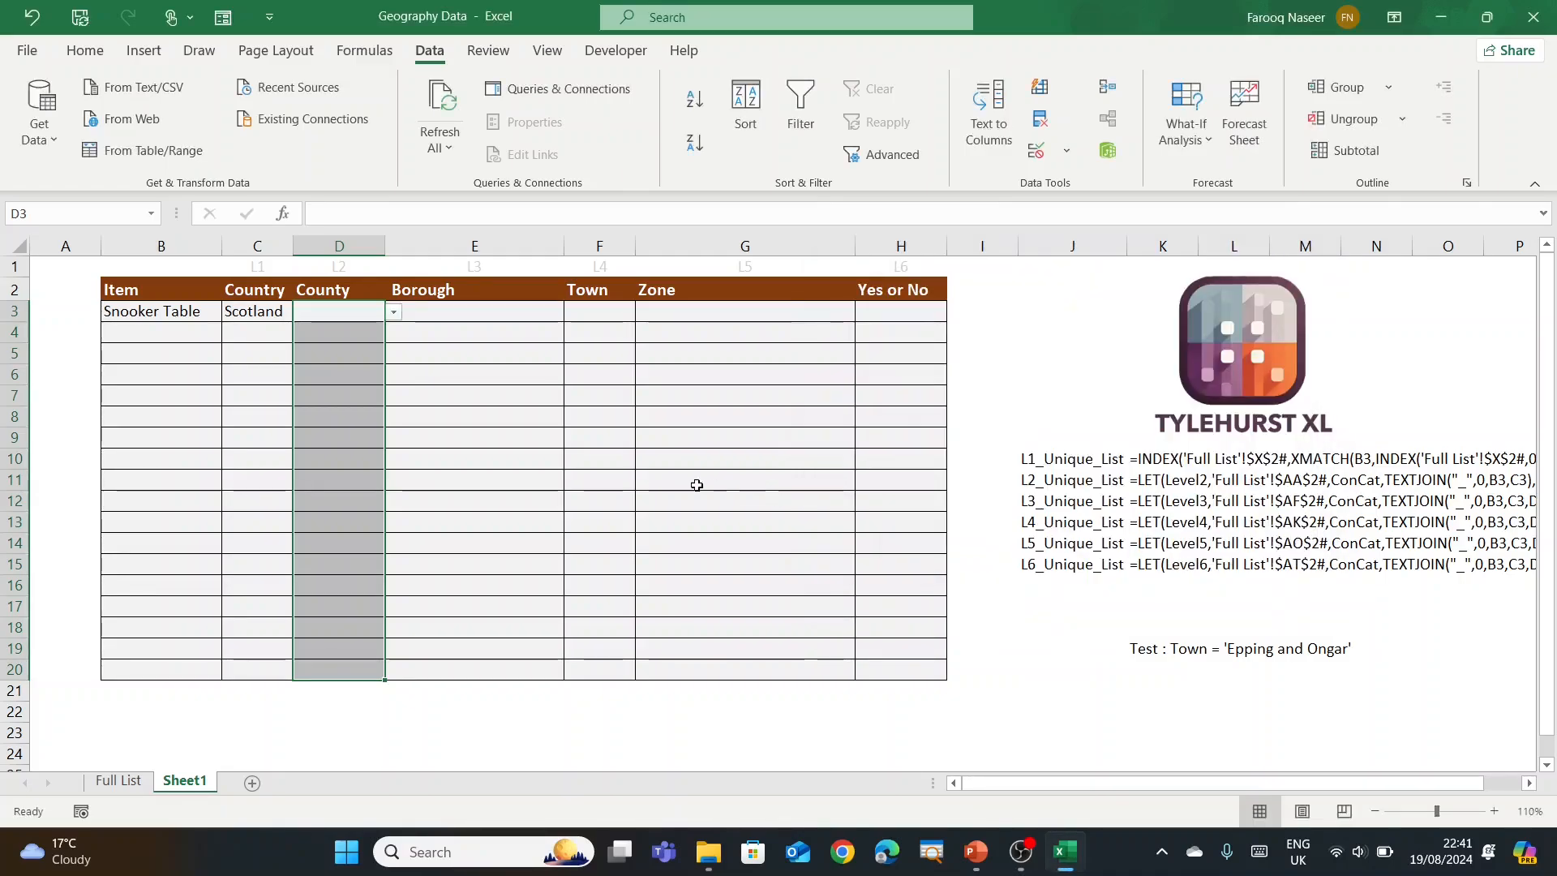
# Step: Test the County dropdown: switch C3 to Wales and choose Gwent in D3
pyautogui.click(712, 484)
pyautogui.click(357, 312)
pyautogui.click(395, 313)
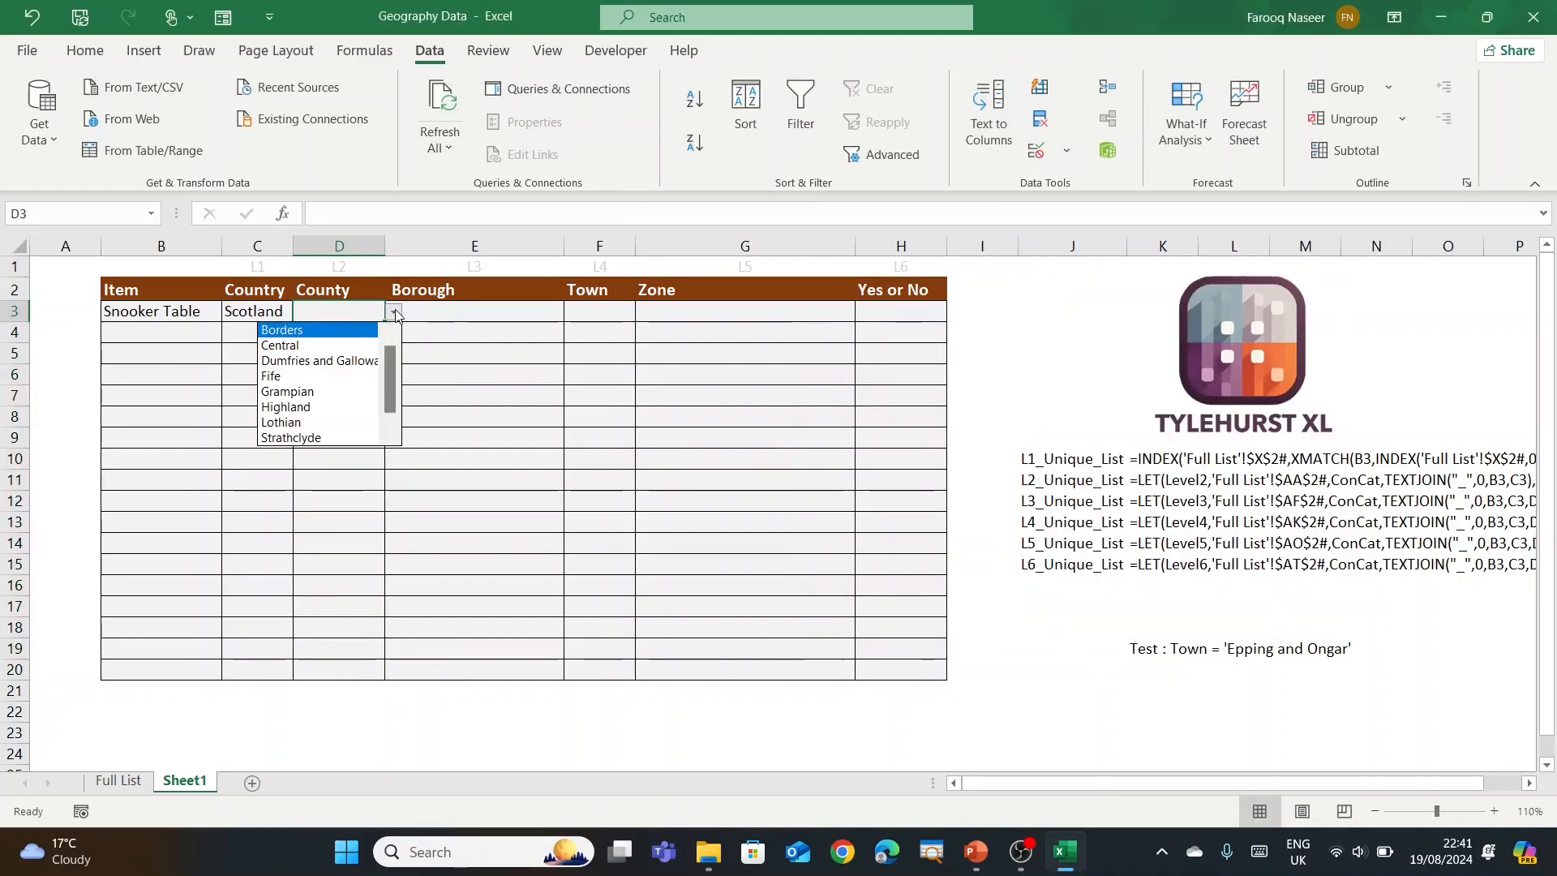
pyautogui.click(298, 317)
pyautogui.click(288, 315)
pyautogui.click(302, 313)
pyautogui.click(267, 362)
pyautogui.click(366, 313)
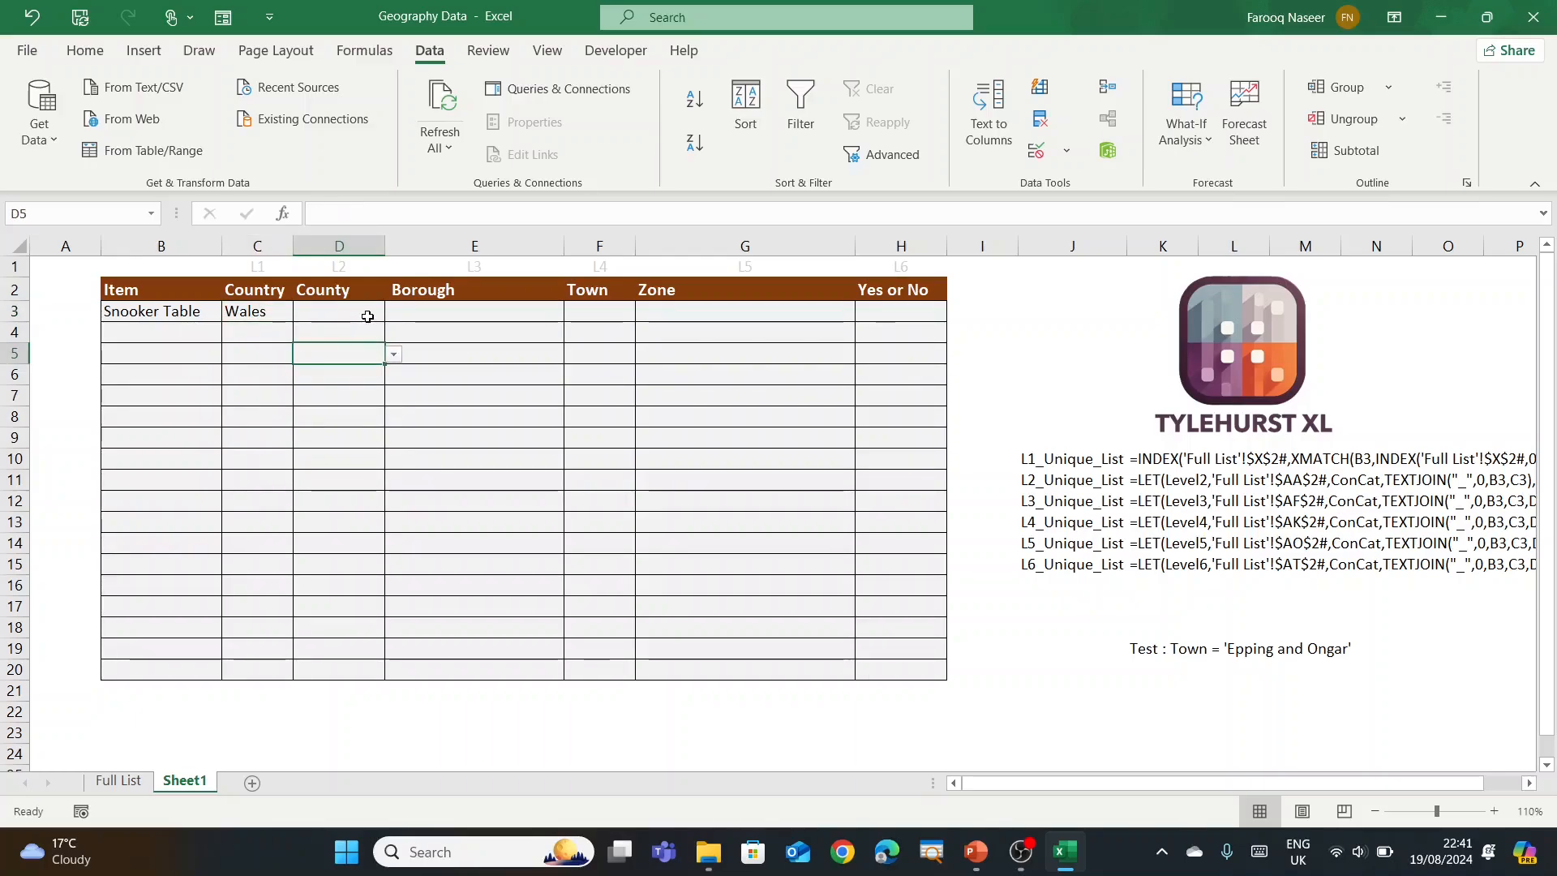
pyautogui.click(394, 312)
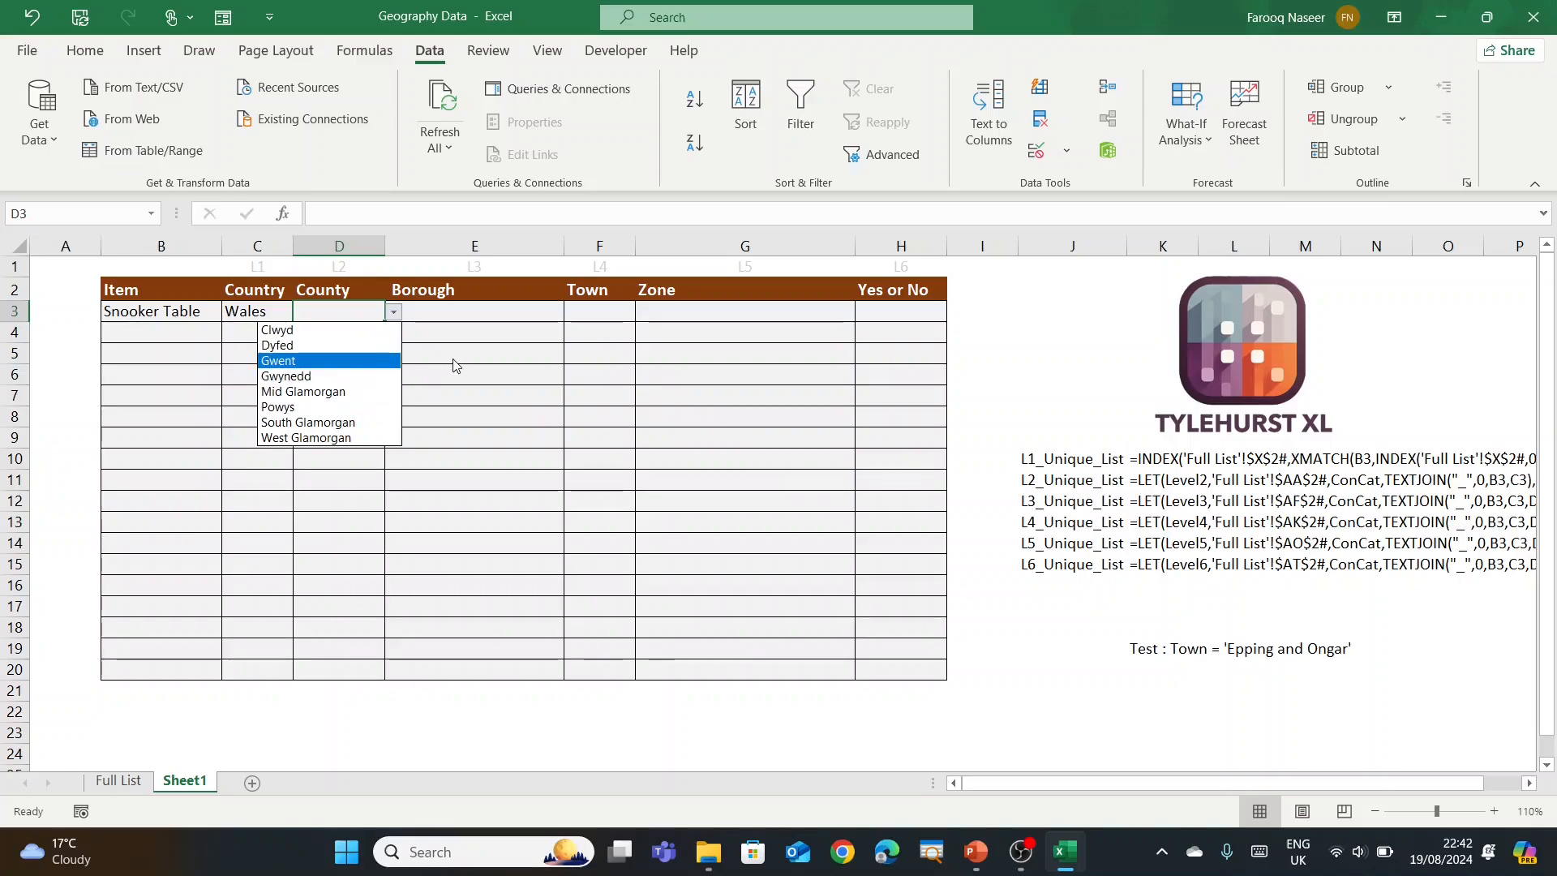
pyautogui.press('Escape')
pyautogui.click(393, 312)
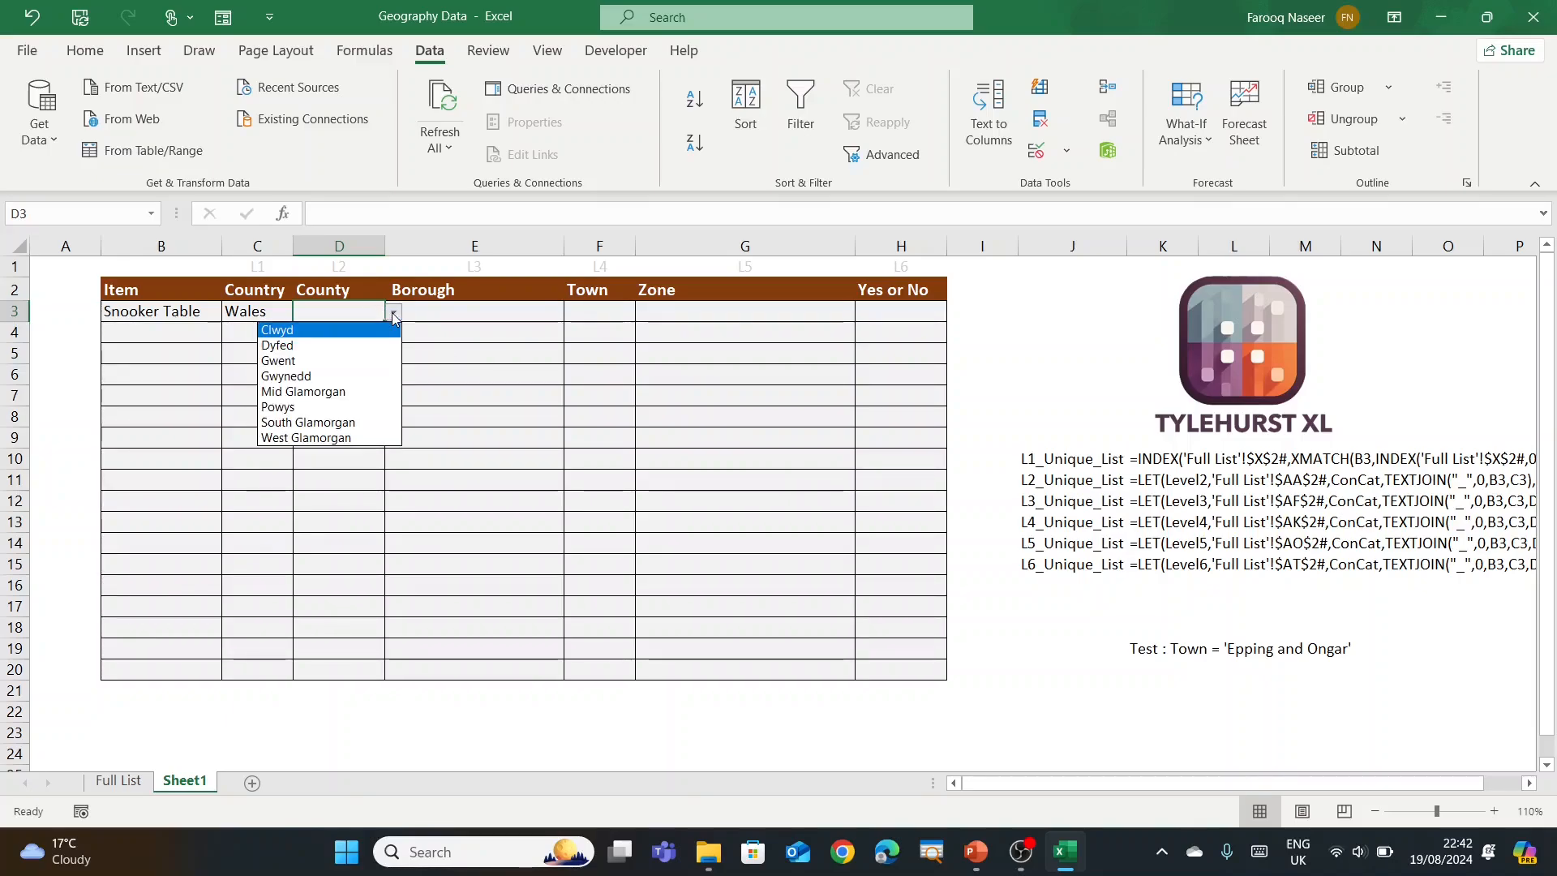
pyautogui.click(373, 360)
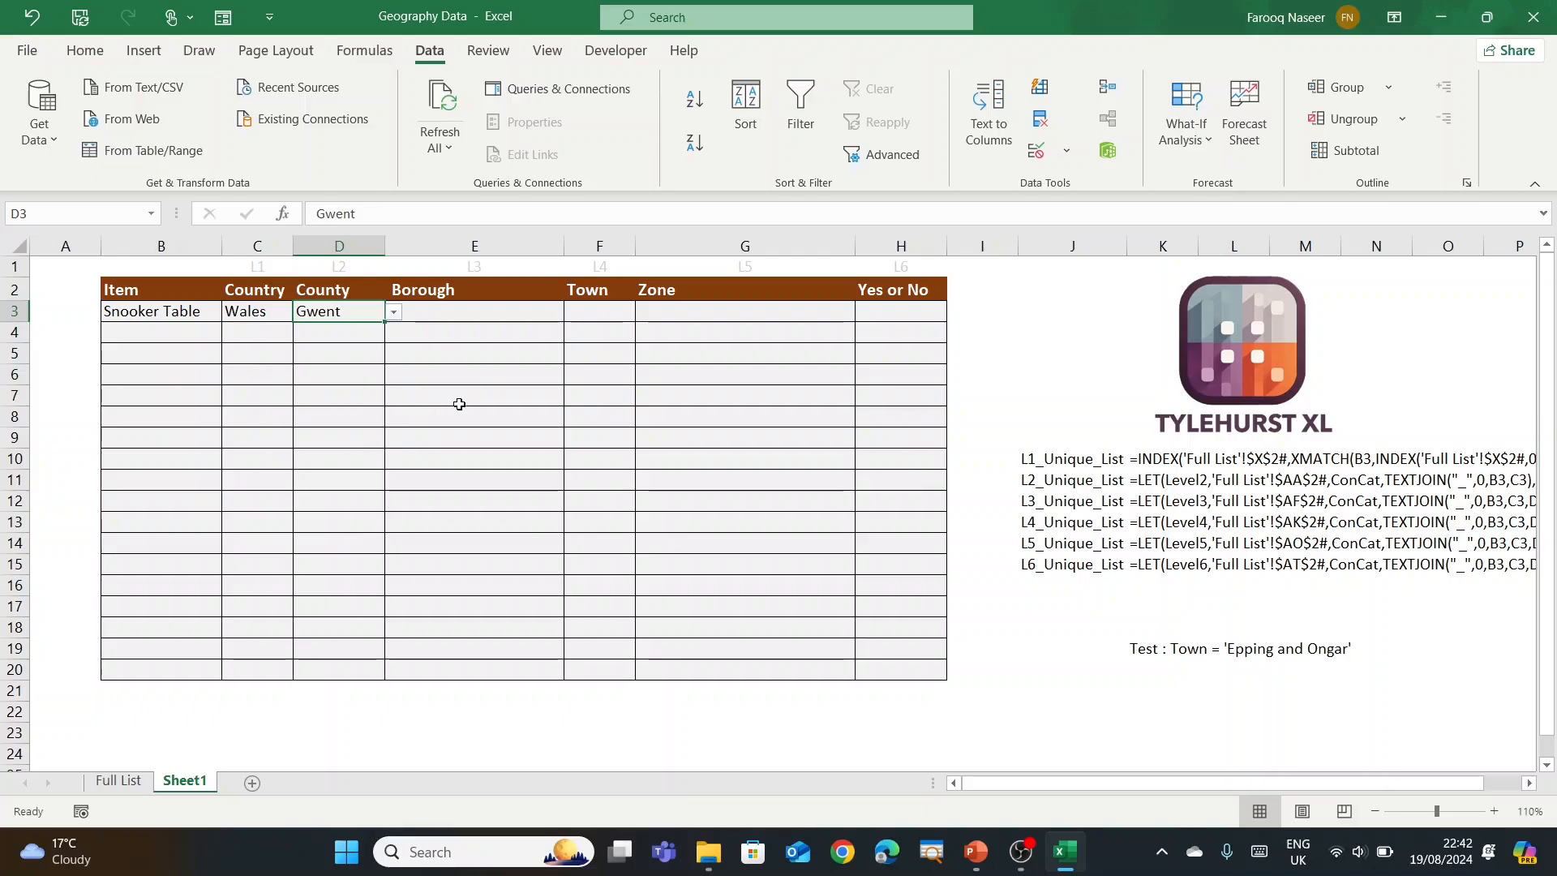
pyautogui.click(453, 316)
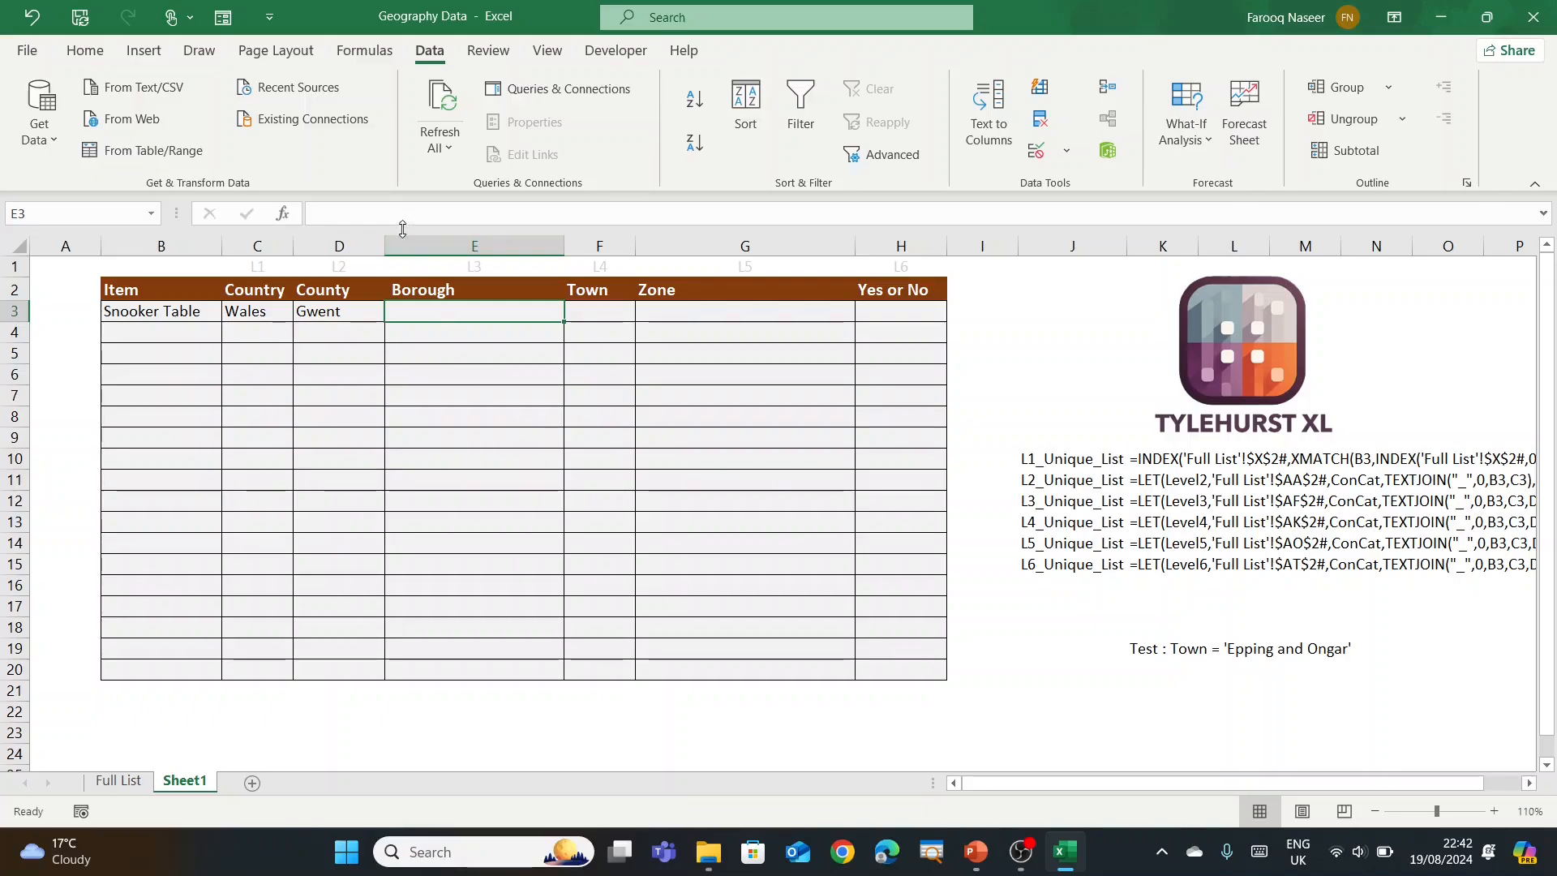
# Step: Paste the LET formula into Borough cell E3 and change every Level1 to Level2
pyautogui.click(377, 204)
pyautogui.write('=LET(Level1,\'Full List\'!$AA$2#,ConCat,TEXTJOIN("_",0,B3,C3),INDEX(Level1,XMATCH(ConCat,INDEX(Level1,0,3),0,1),2):INDEX(Level1,XMATCH(ConCat,INDEX(Level1,0,3),0,-1),2))')
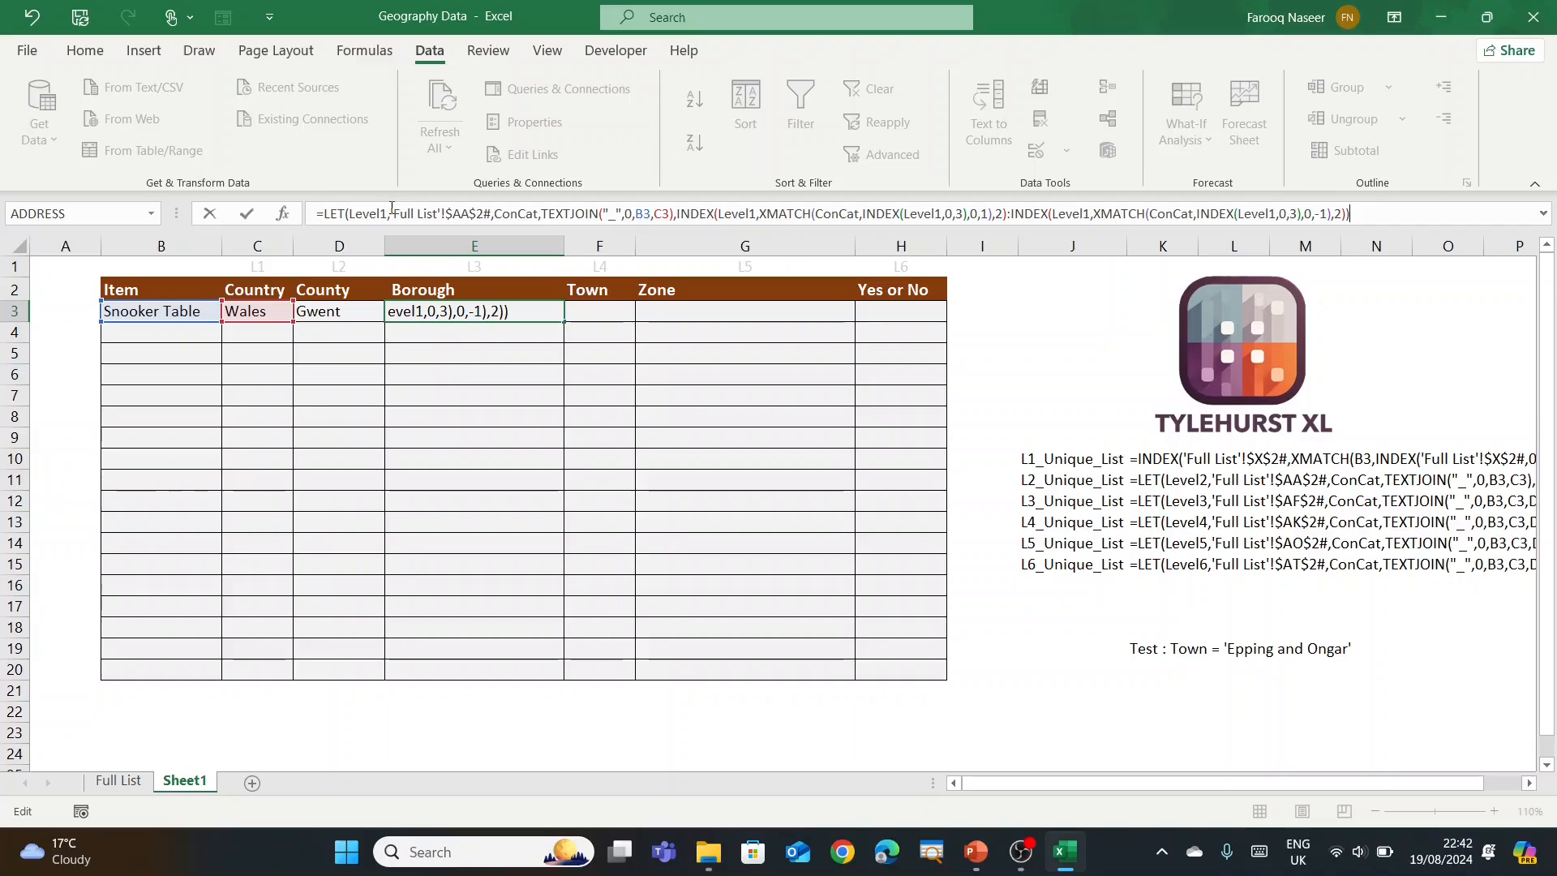
pyautogui.click(389, 211)
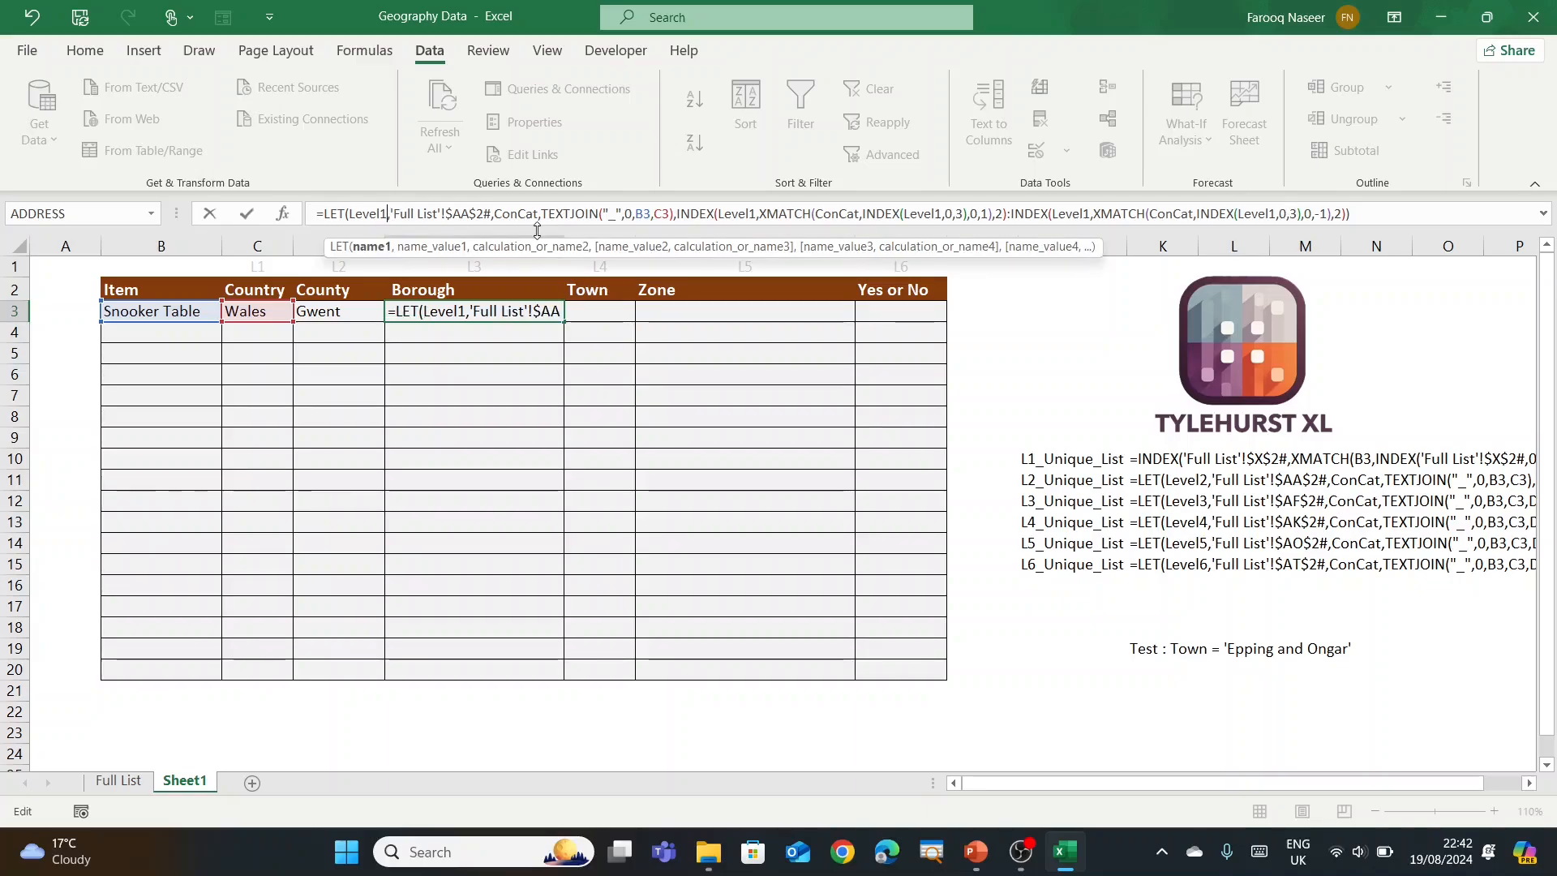
pyautogui.press('BackSpace')
pyautogui.write('2')
pyautogui.click(754, 213)
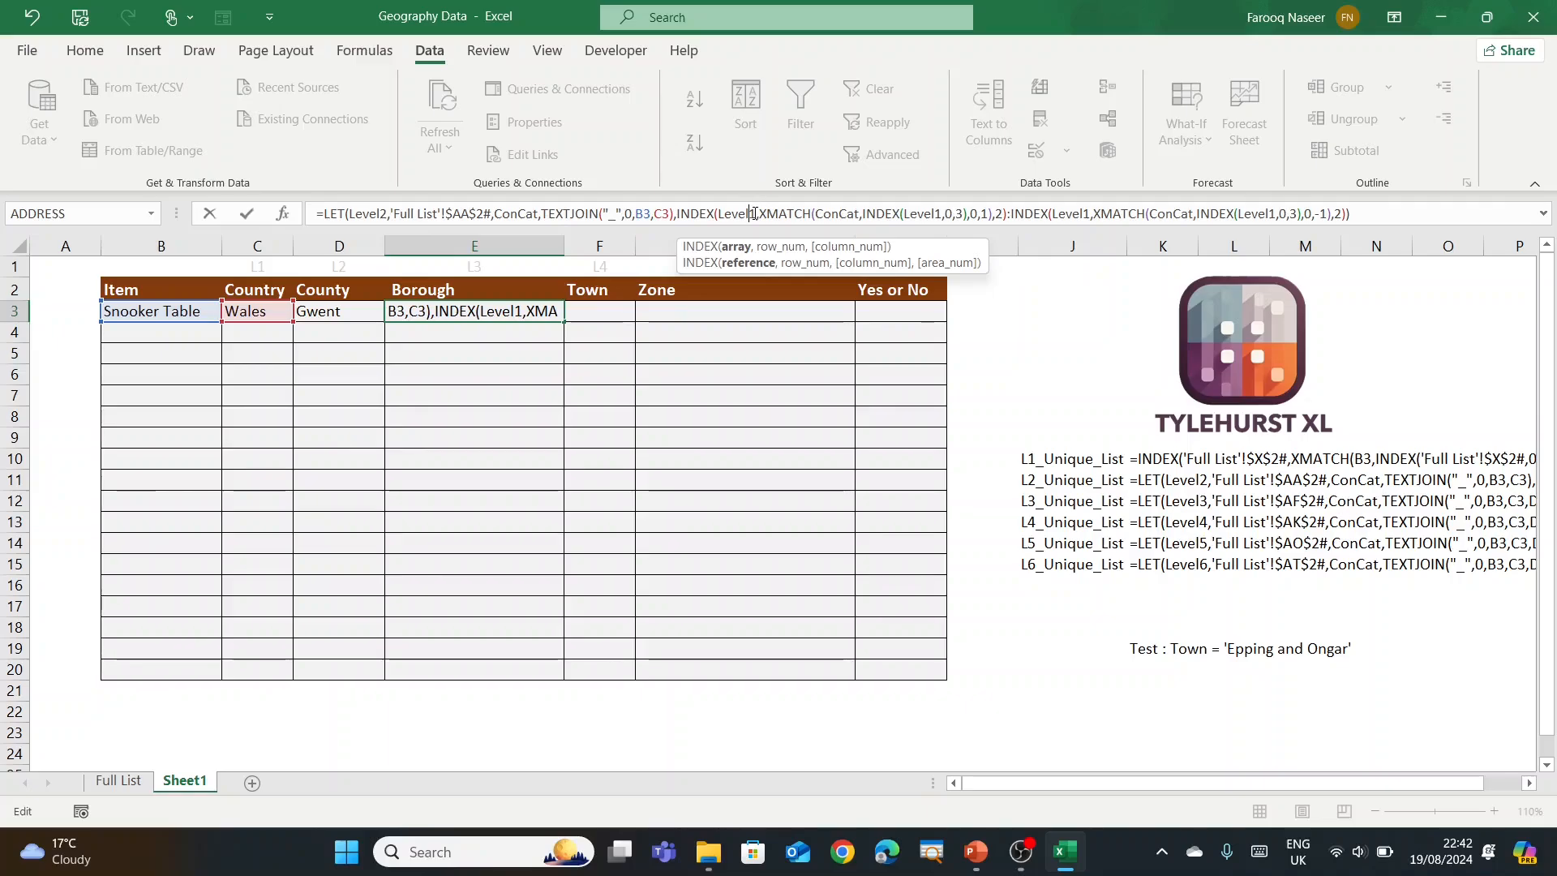
pyautogui.press('BackSpace')
pyautogui.write('2')
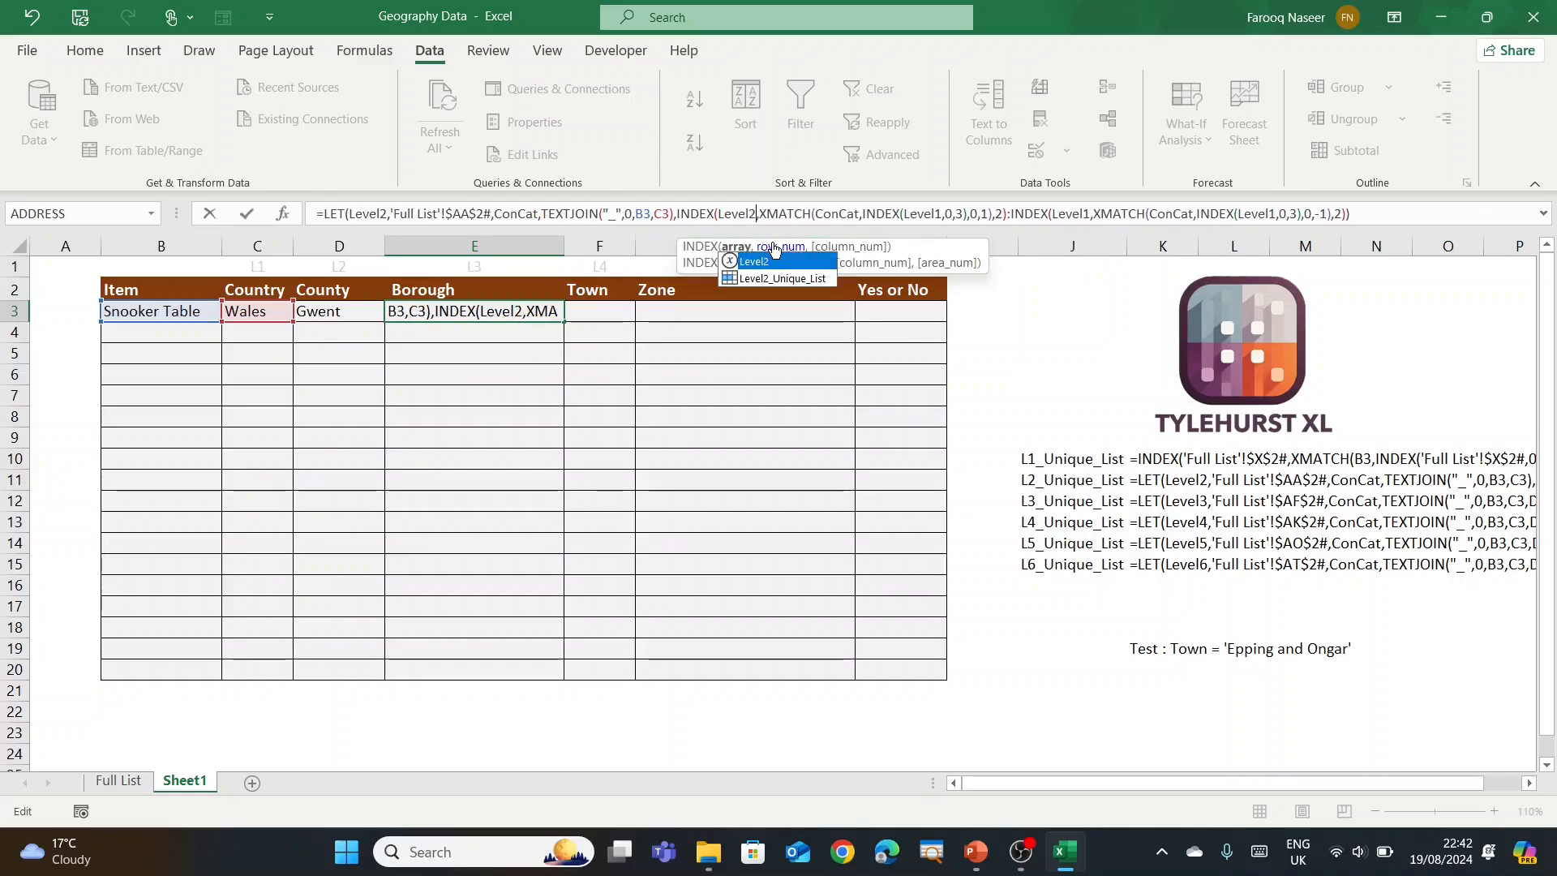
pyautogui.click(942, 213)
pyautogui.press('BackSpace')
pyautogui.write('2')
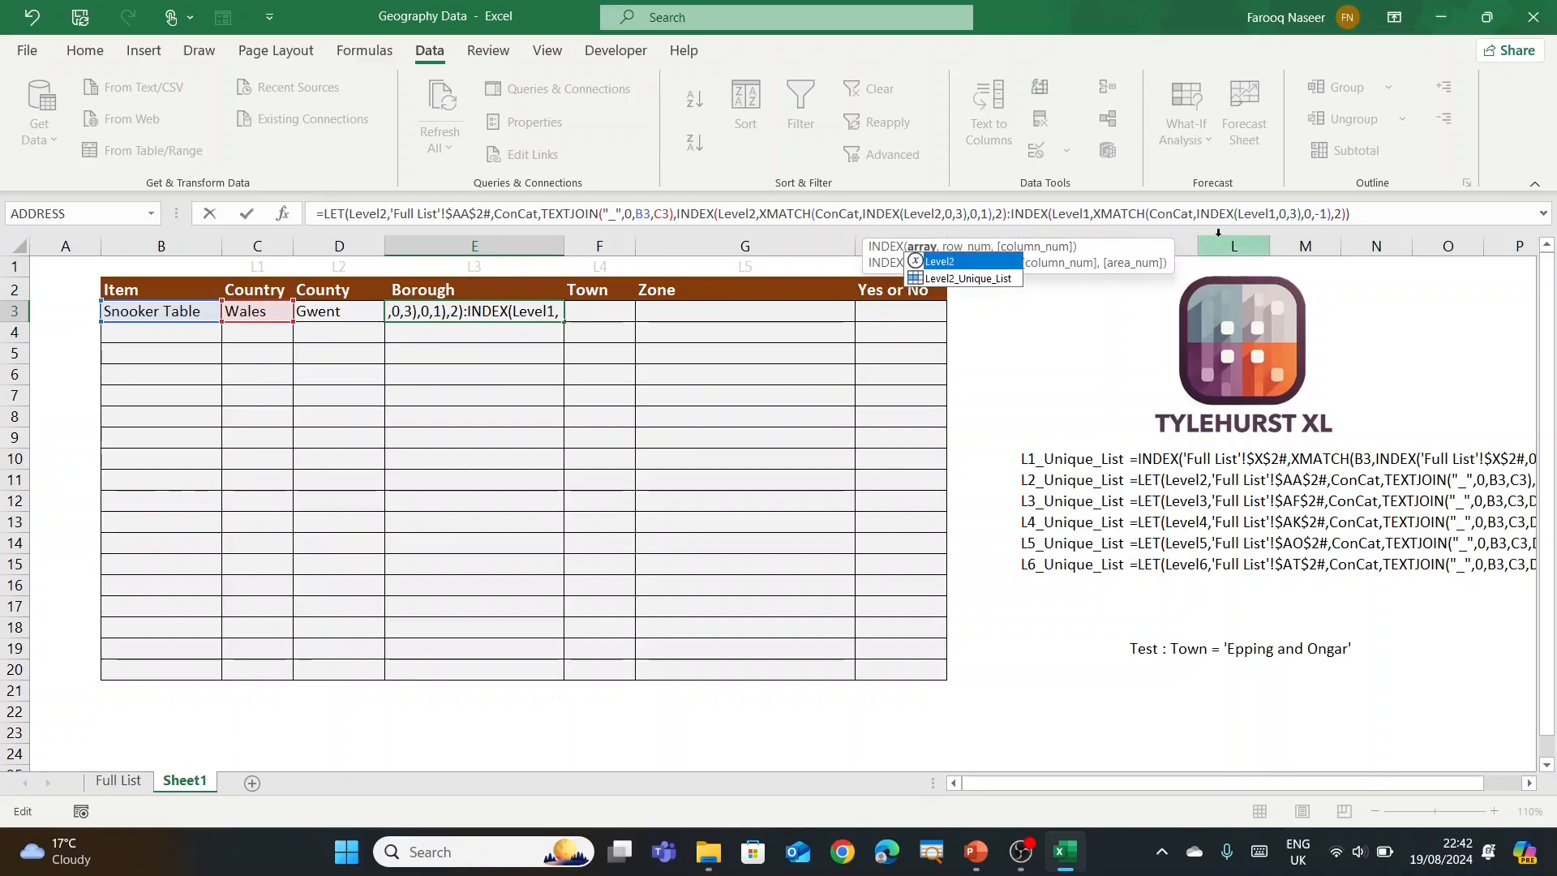
pyautogui.click(1275, 213)
pyautogui.press('BackSpace')
pyautogui.write('2')
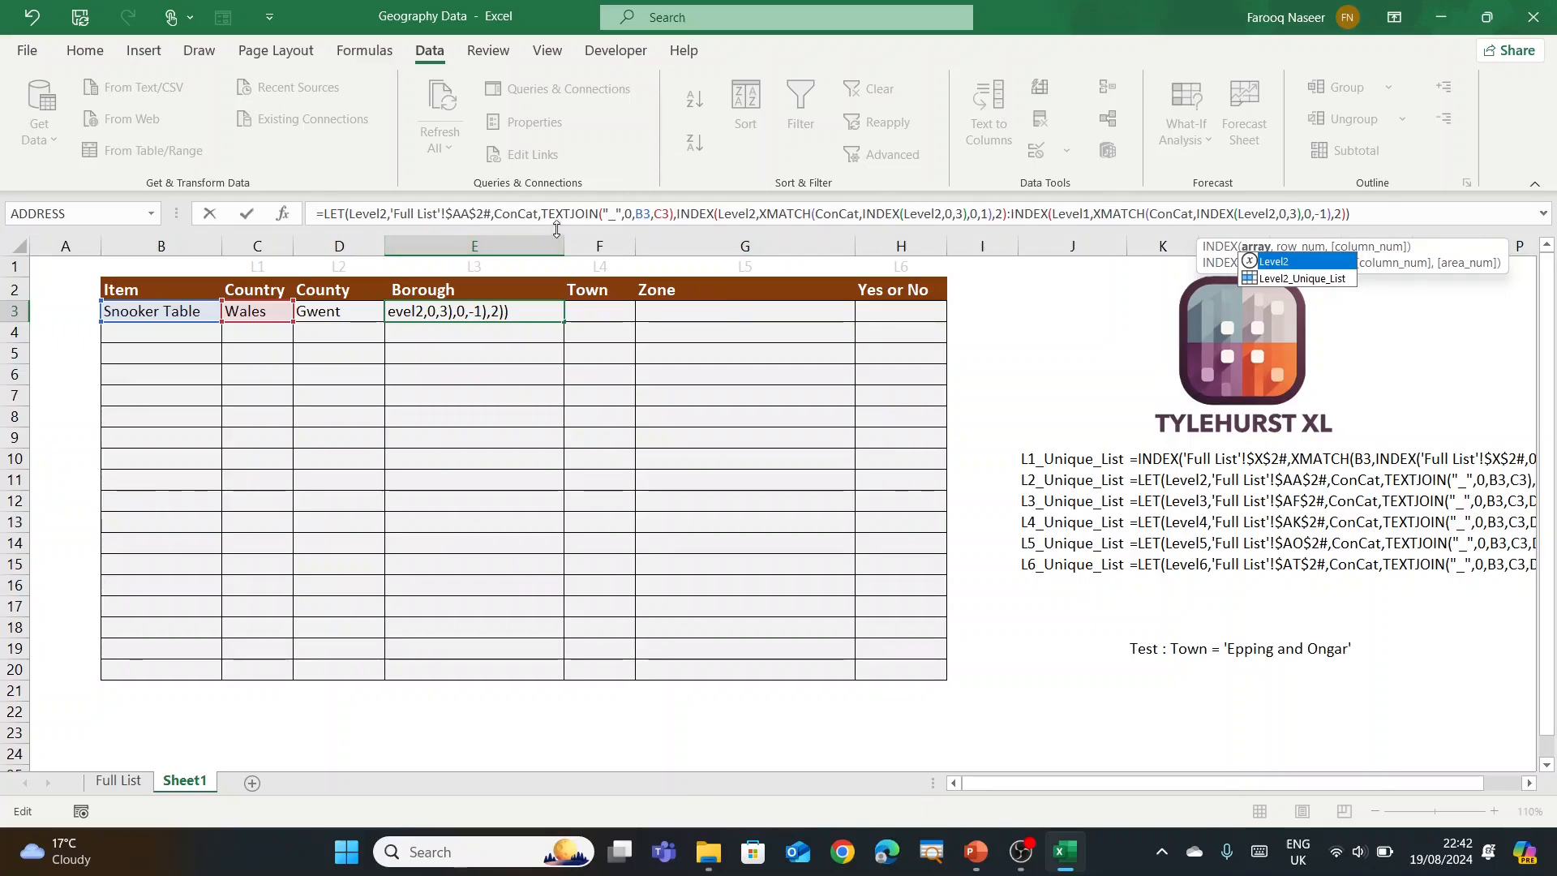
# Step: Add County cell D3 to the TEXTJOIN key after C3 and commit; E3 shows #N/A
pyautogui.click(667, 213)
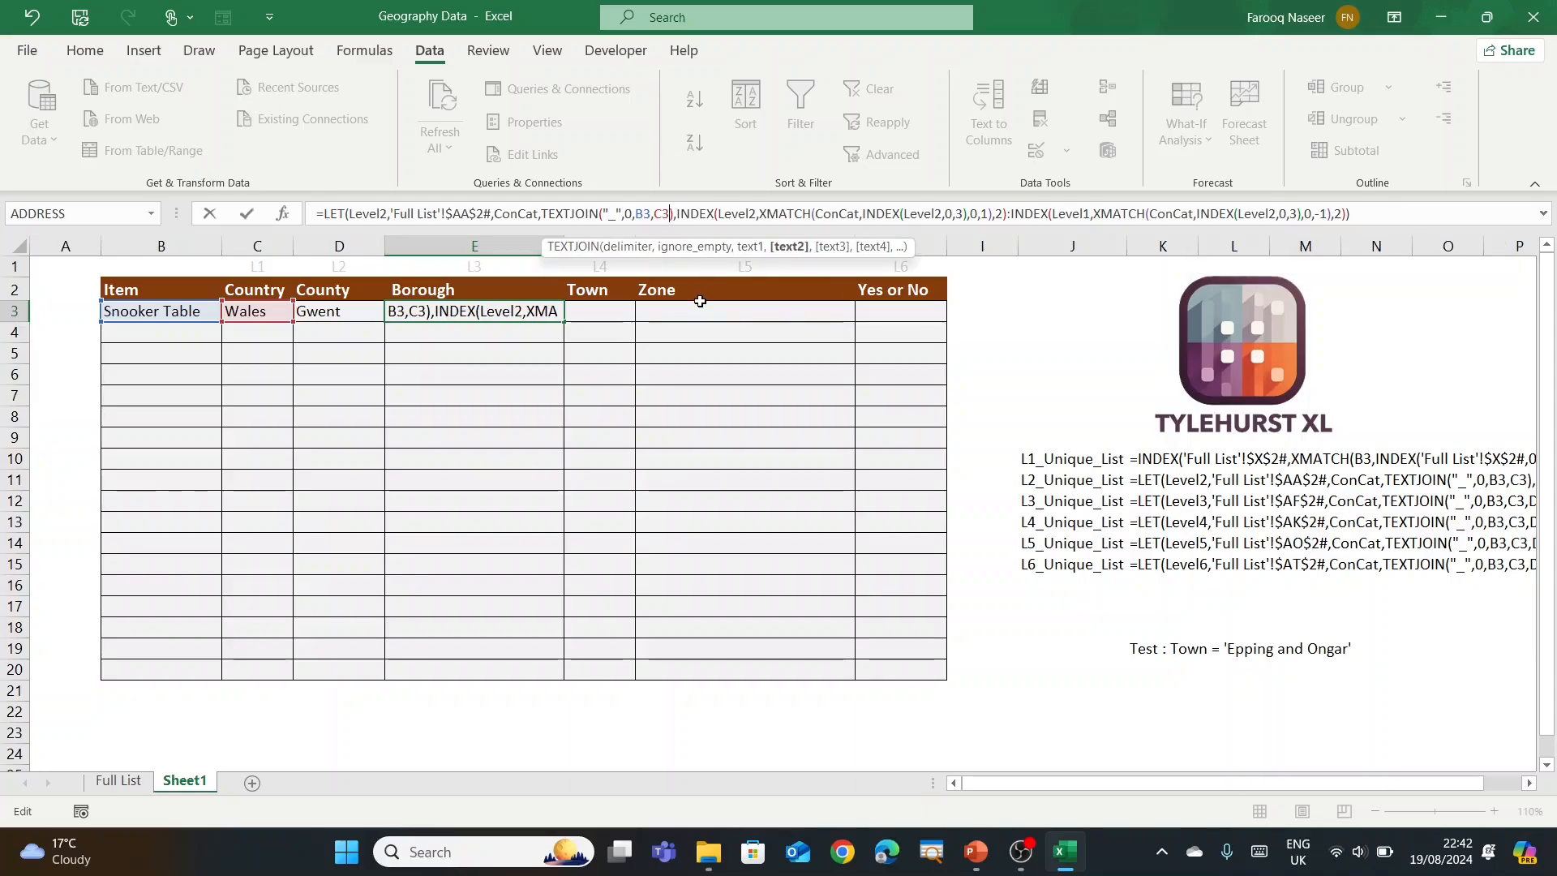
pyautogui.write(',')
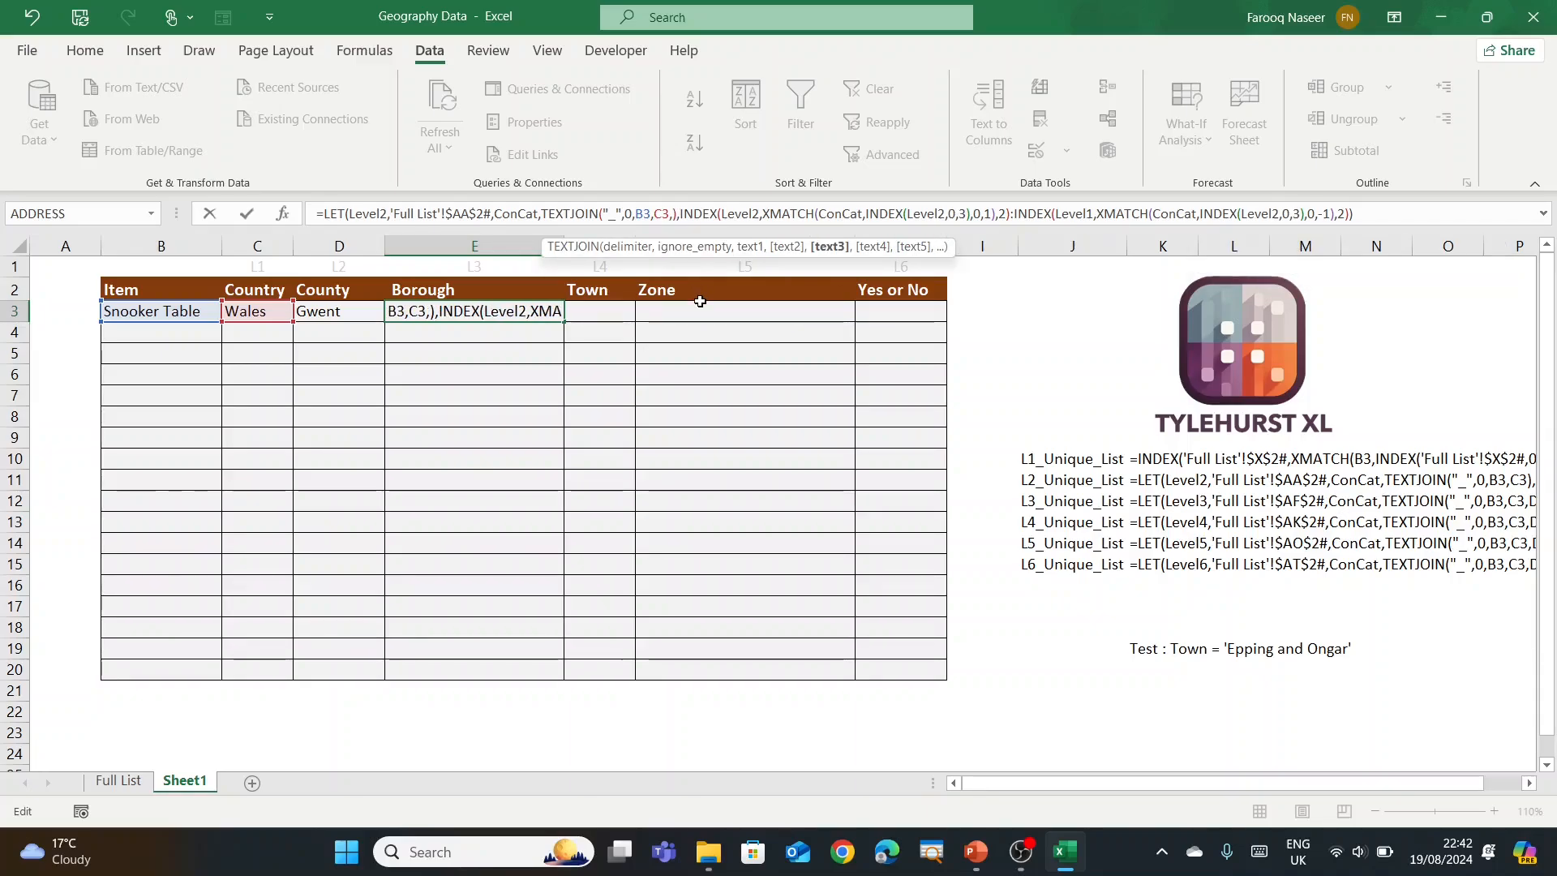
pyautogui.click(343, 313)
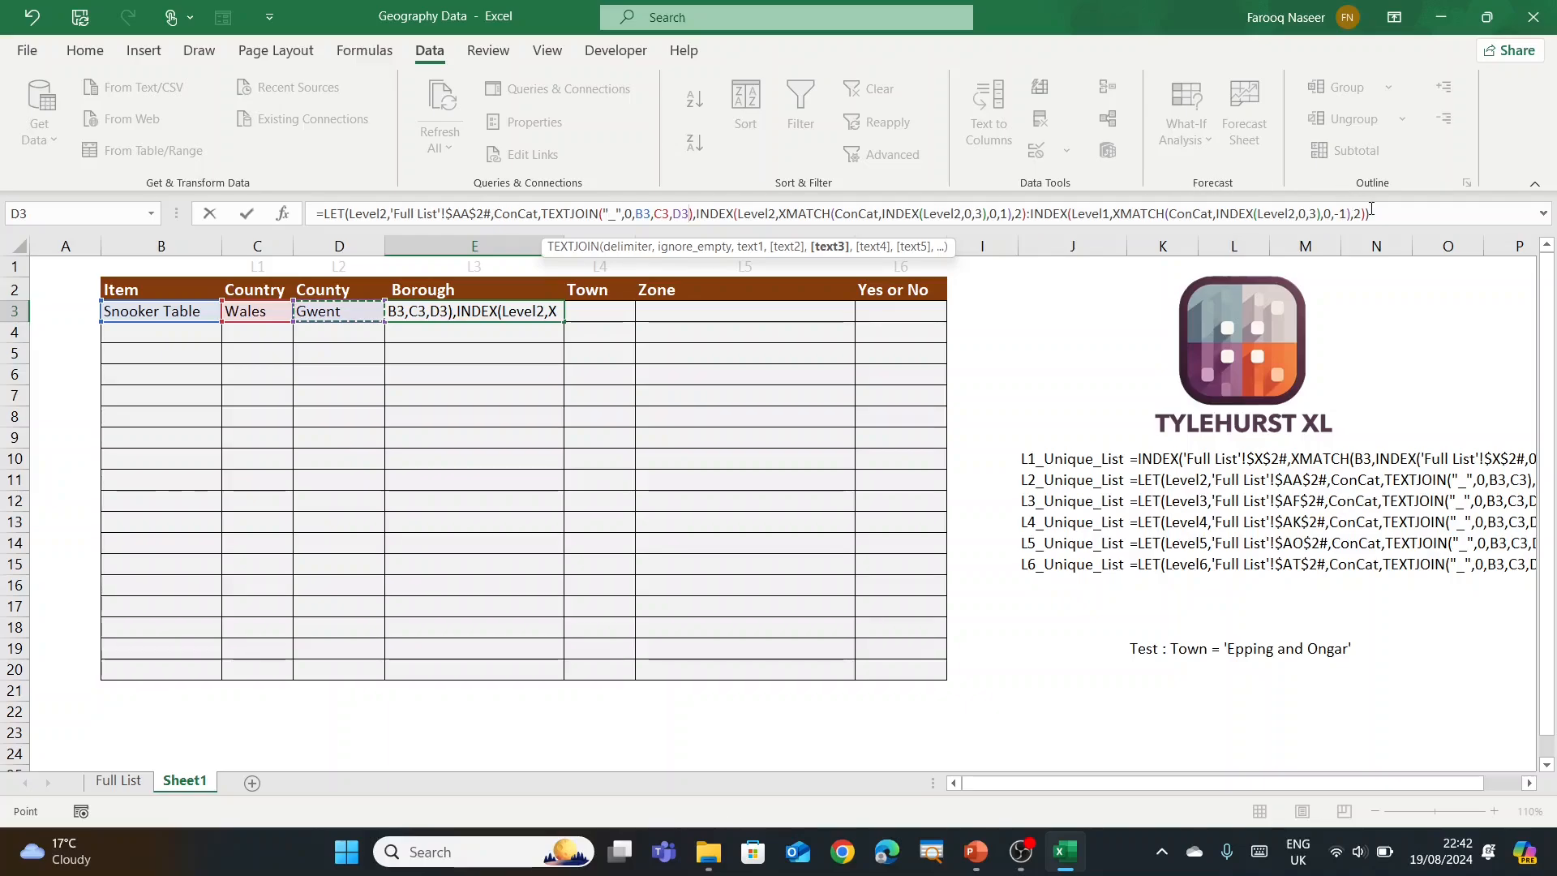
pyautogui.click(1424, 223)
pyautogui.press('Return')
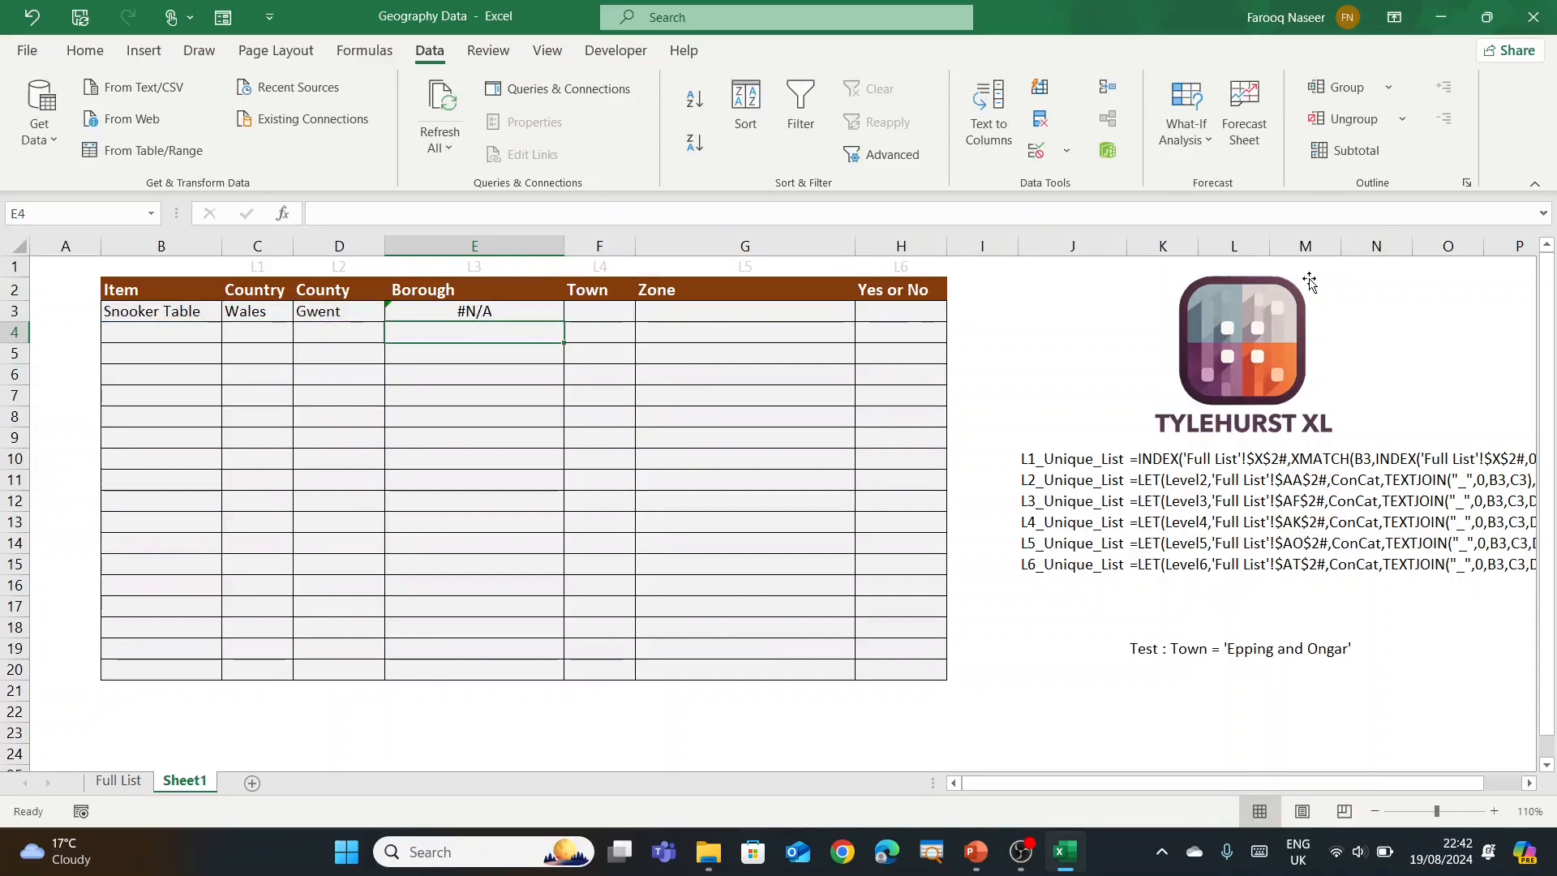
# Step: Inspect the LEVEL 2 (AA2) and LEVEL 3 (AF2) formulas on the Full List sheet
pyautogui.click(123, 781)
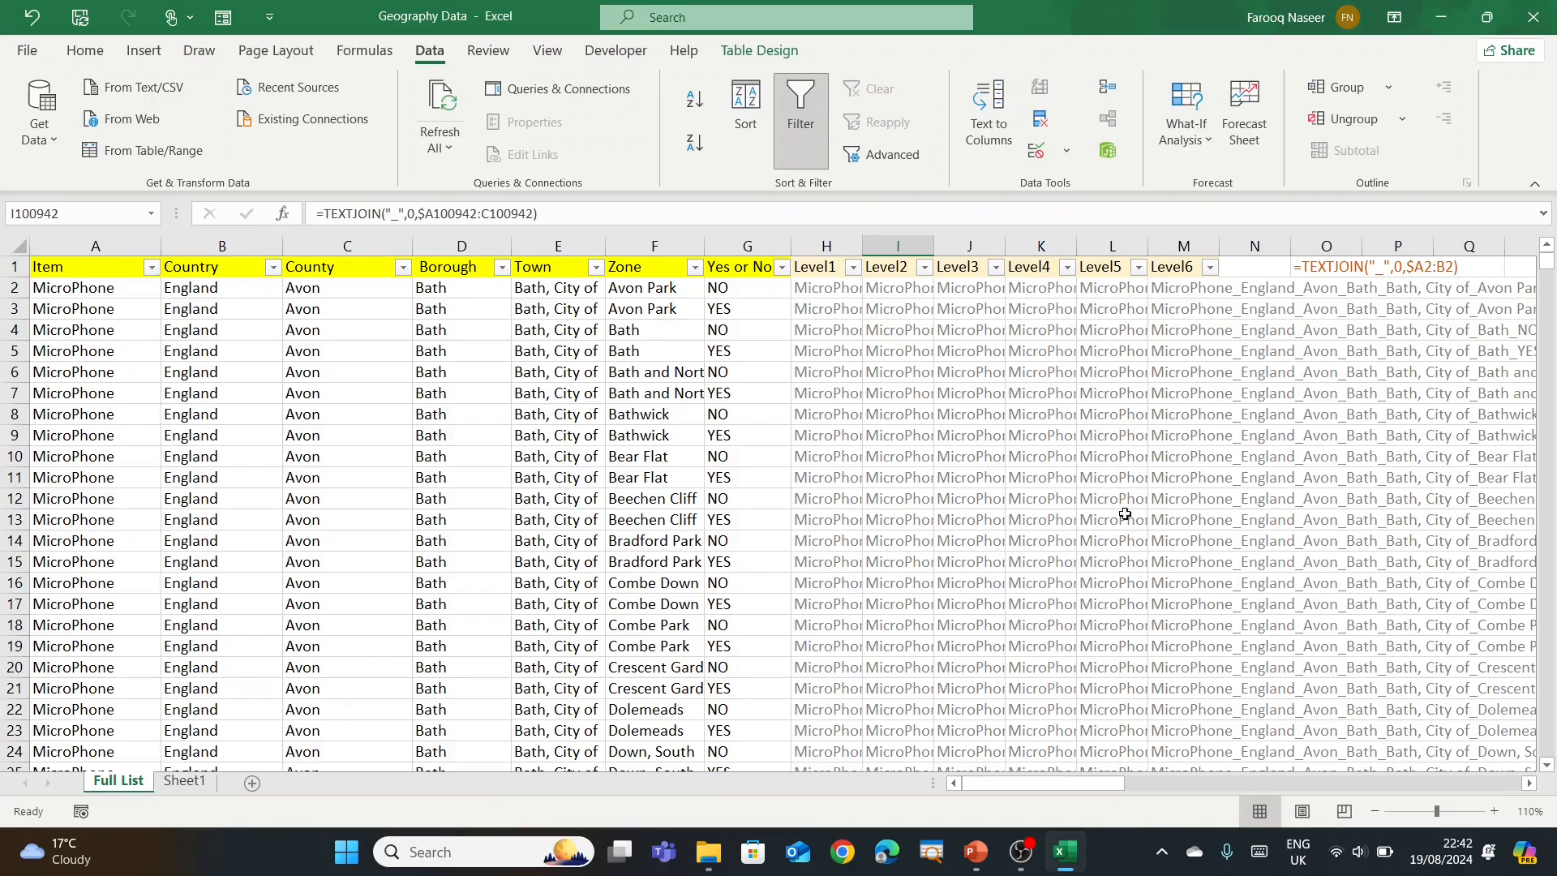
pyautogui.moveTo(1070, 778); pyautogui.dragTo(1336, 783)
pyautogui.click(415, 293)
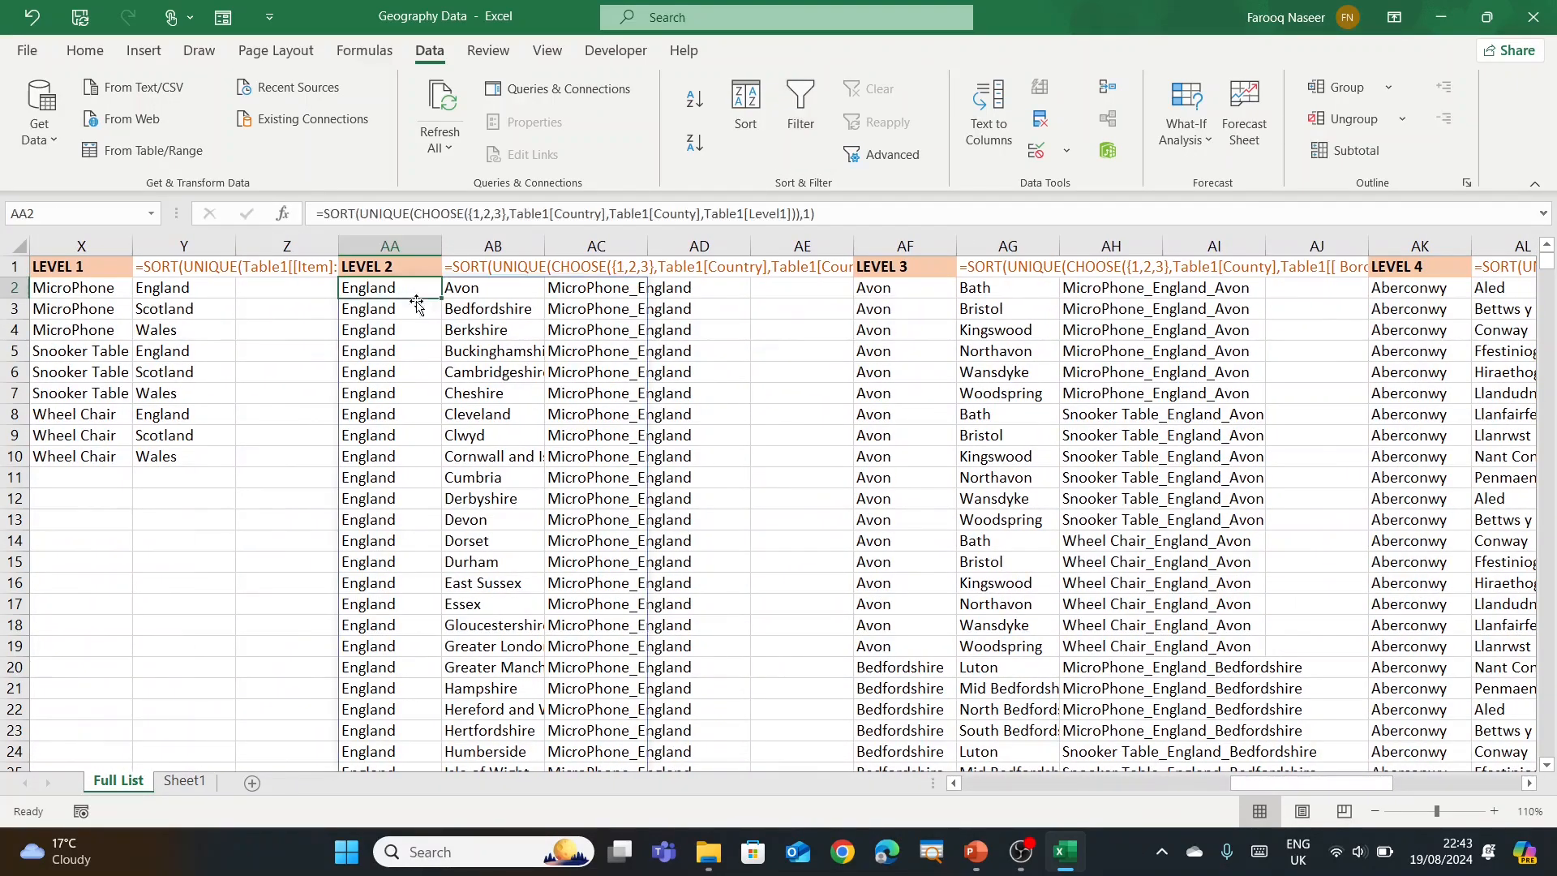
pyautogui.click(919, 295)
pyautogui.click(184, 779)
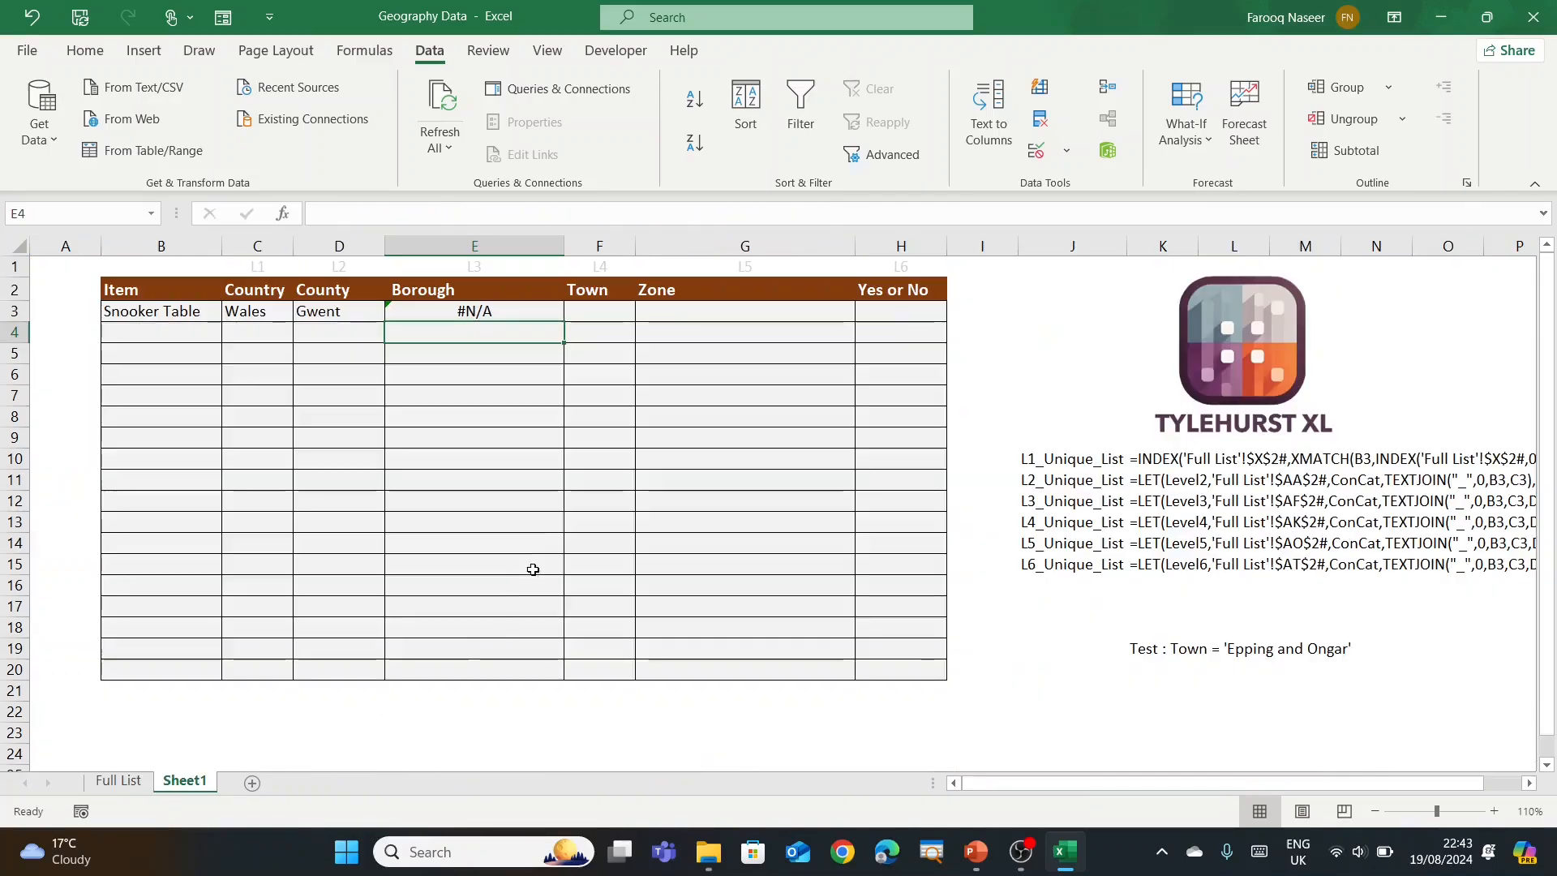
# Step: Point E3's Borough formula at 'Full List'!$AF$2# and change its last Level1 to Level2
pyautogui.click(489, 307)
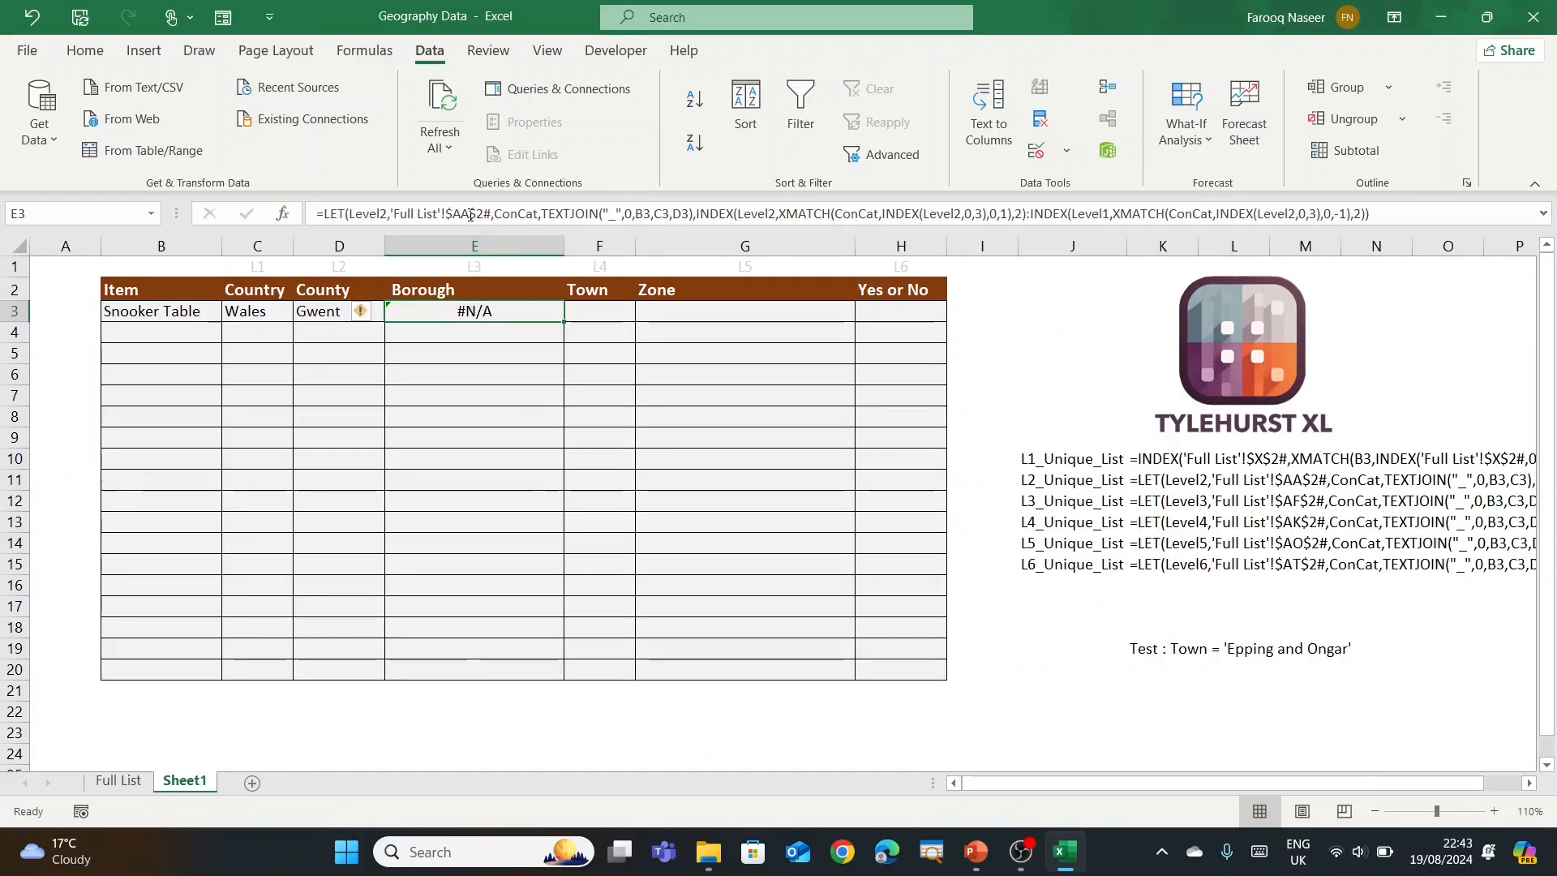
pyautogui.doubleClick(486, 310)
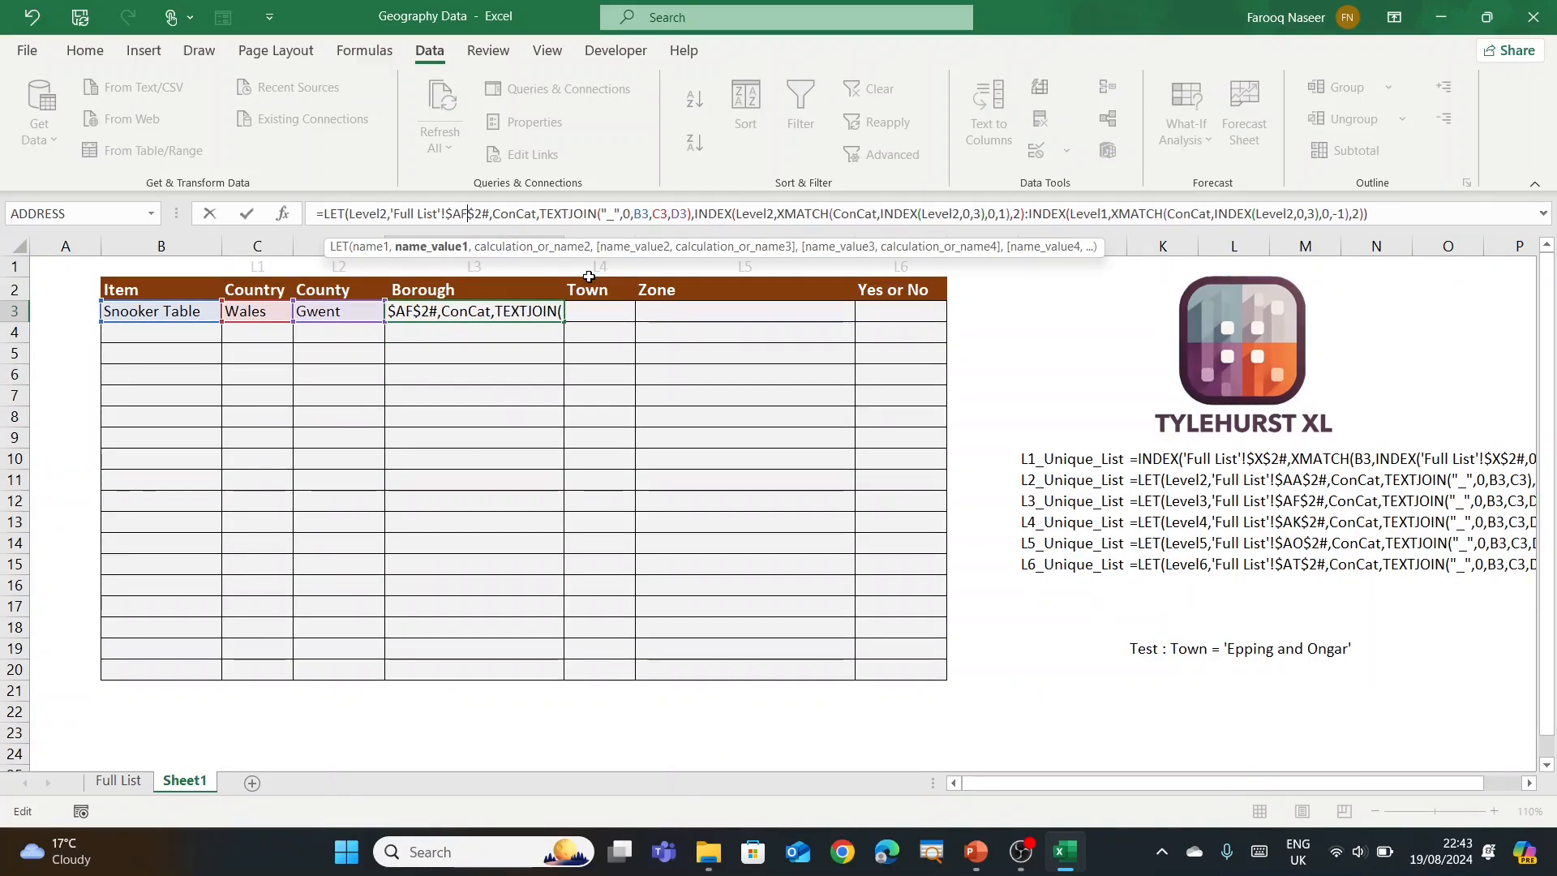
pyautogui.press('Return')
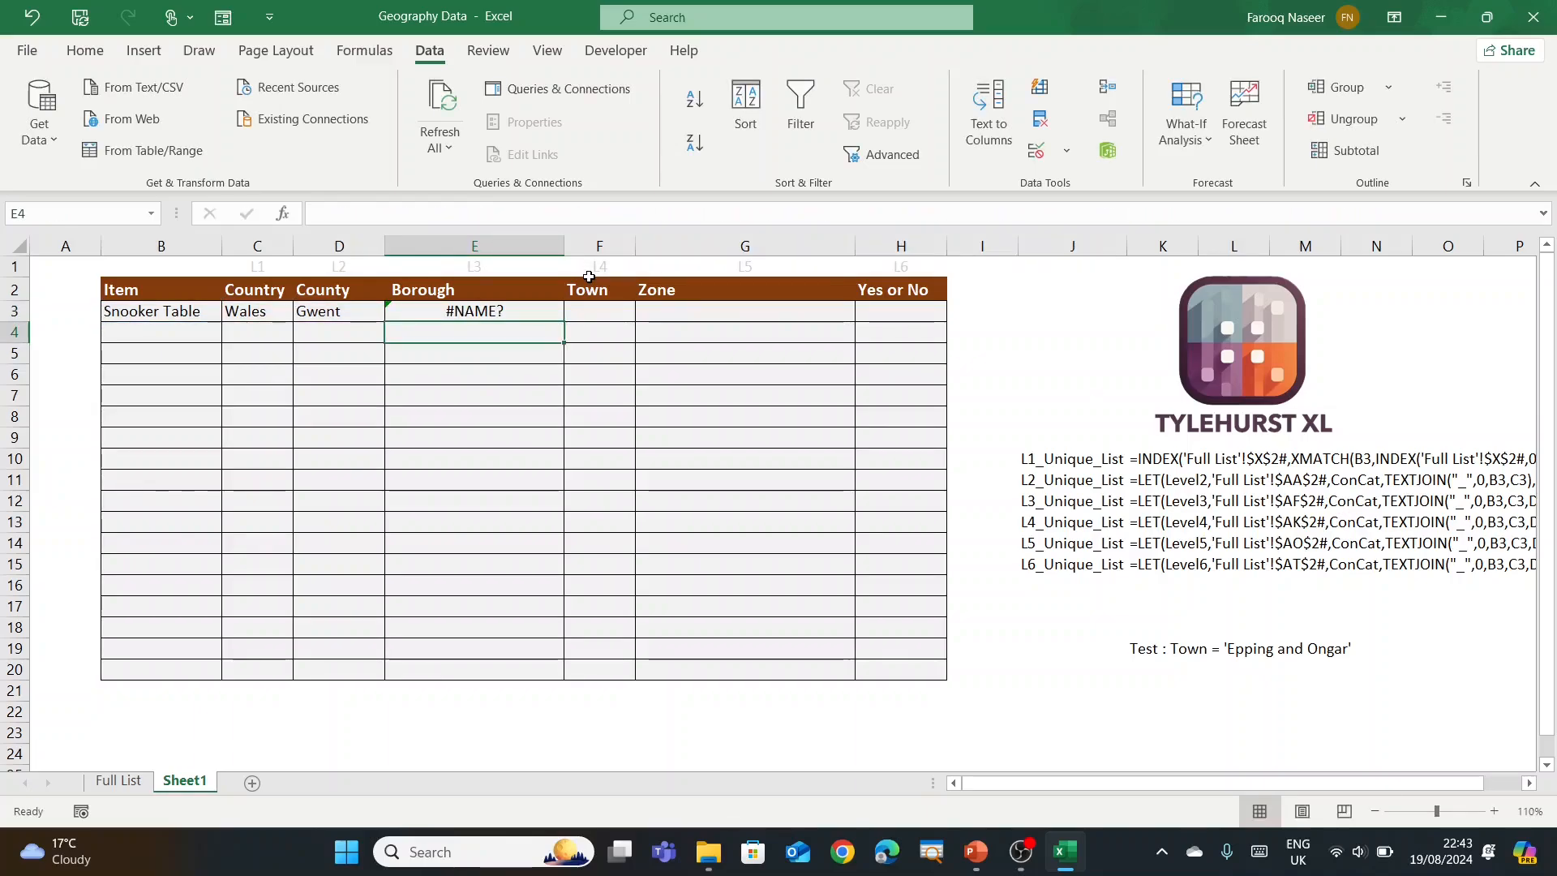
pyautogui.press('Up')
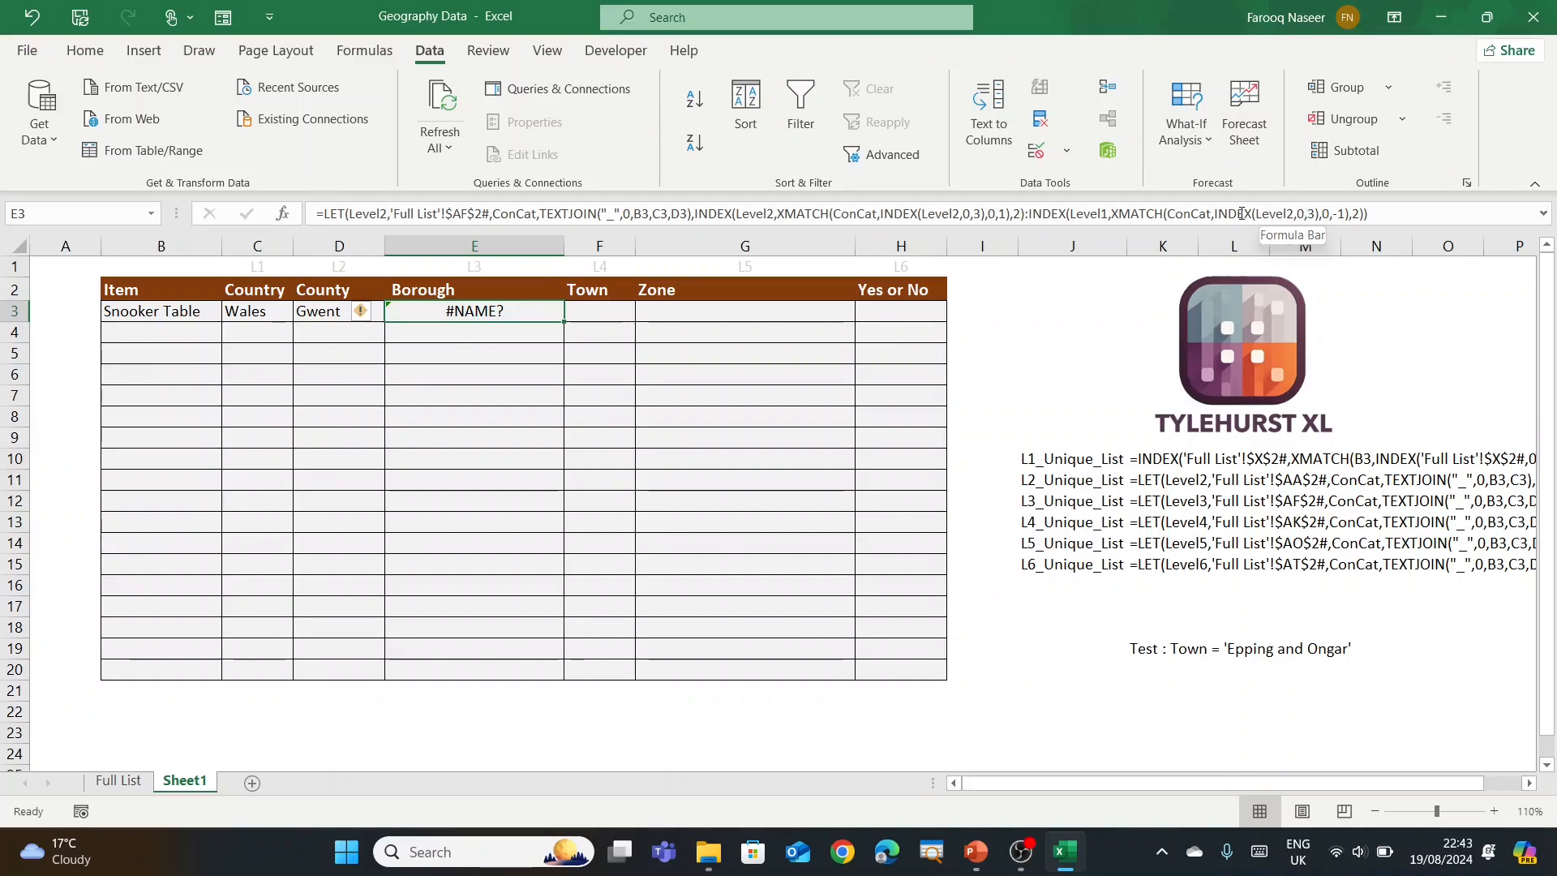
pyautogui.click(1106, 213)
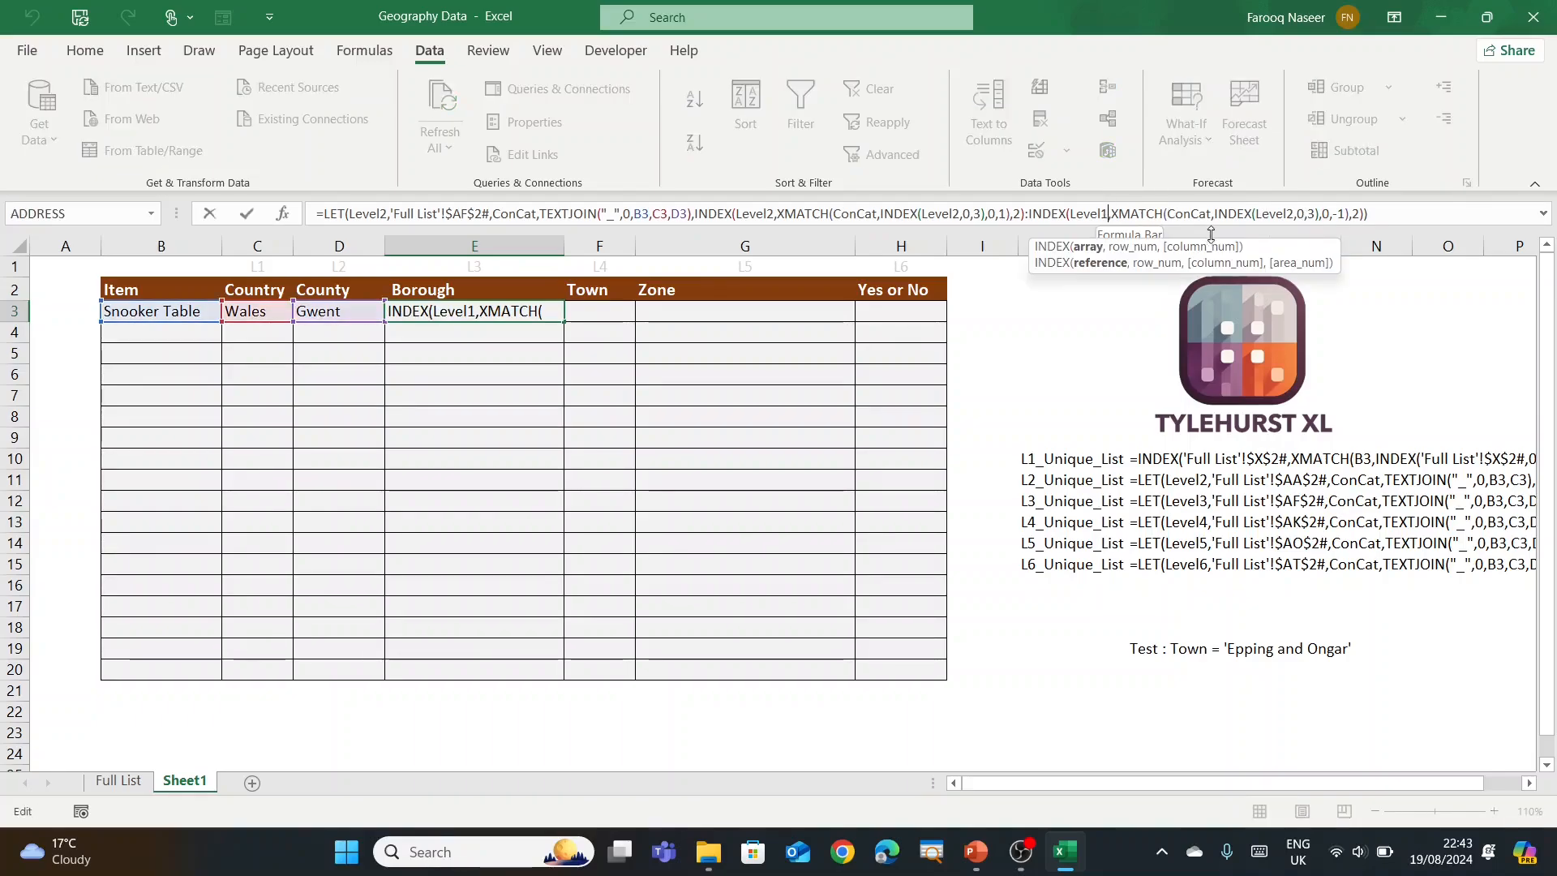
pyautogui.press('BackSpace')
pyautogui.write('2')
pyautogui.hotkey('ctrl', 'Return')
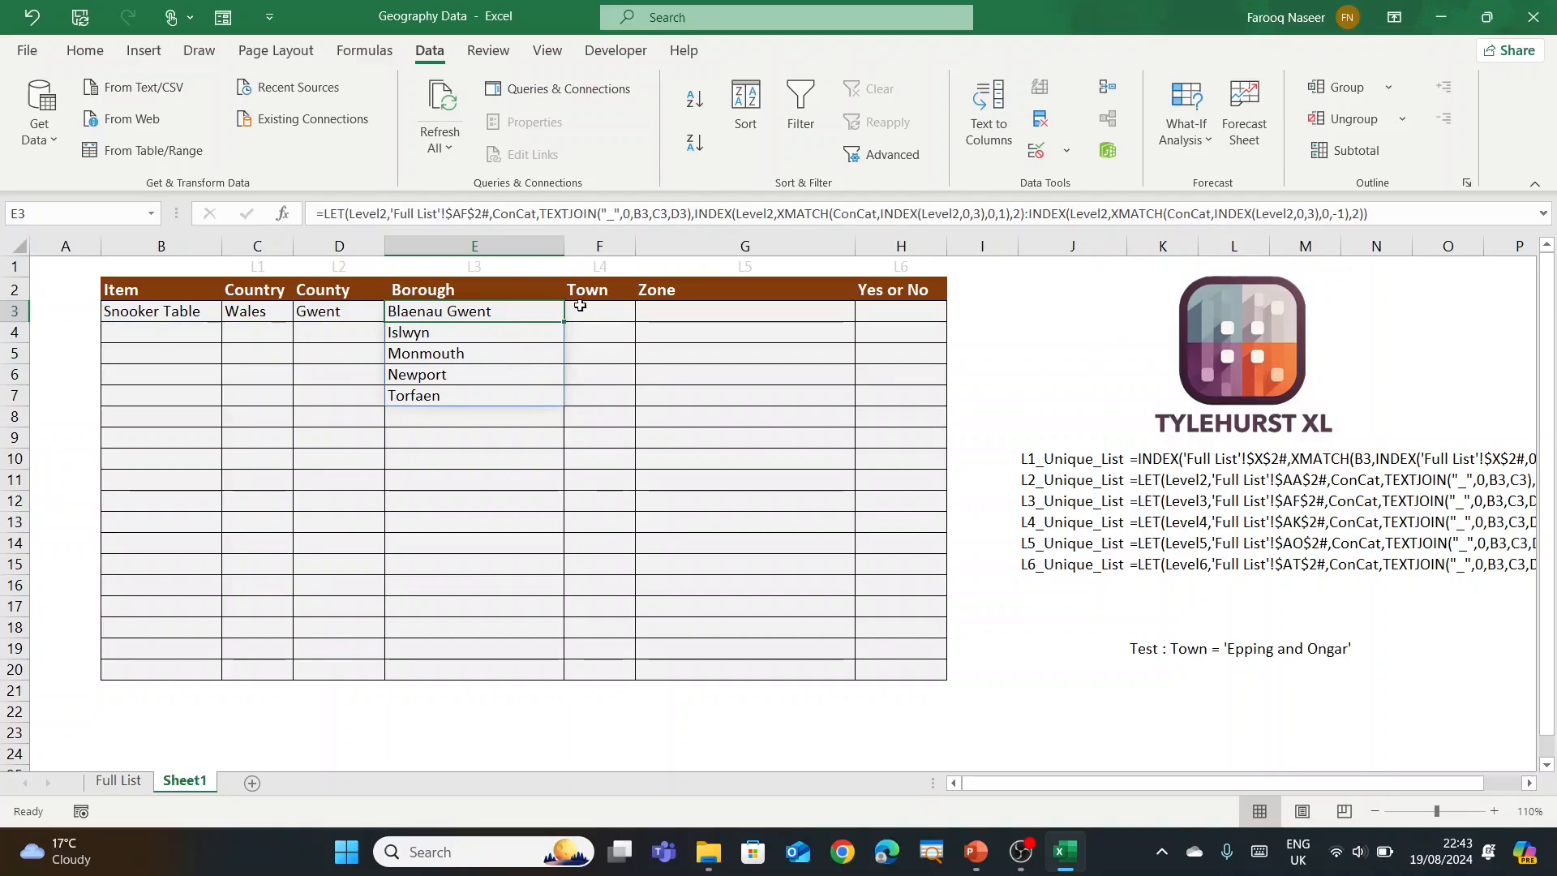
# Step: Copy E3's working Borough formula text, then clear E3
pyautogui.moveTo(1436, 207); pyautogui.dragTo(175, 177)
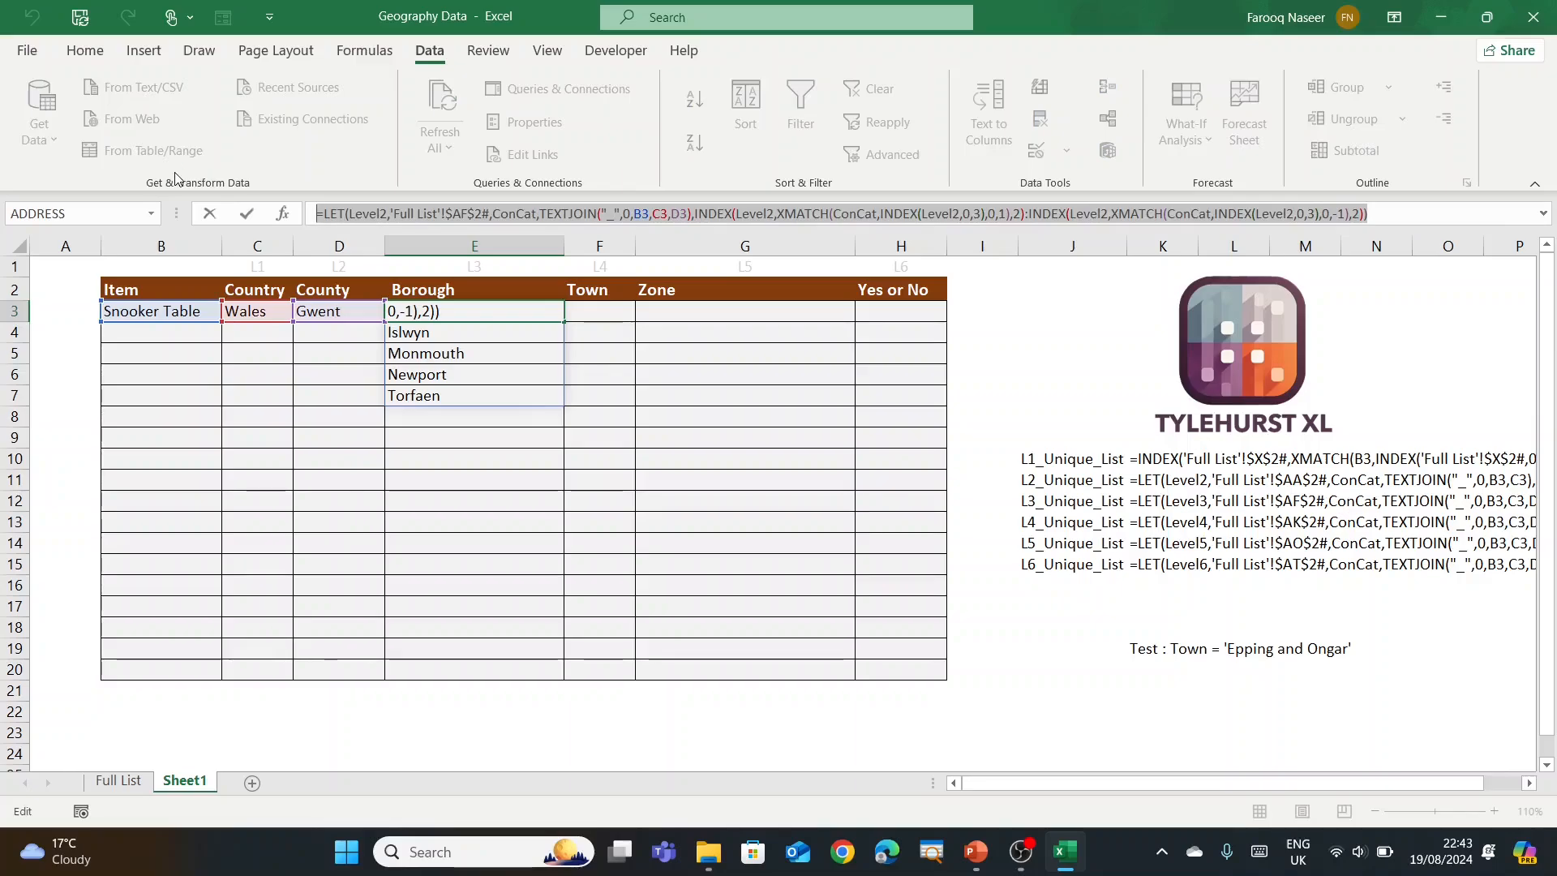
pyautogui.press('Escape')
pyautogui.click(413, 457)
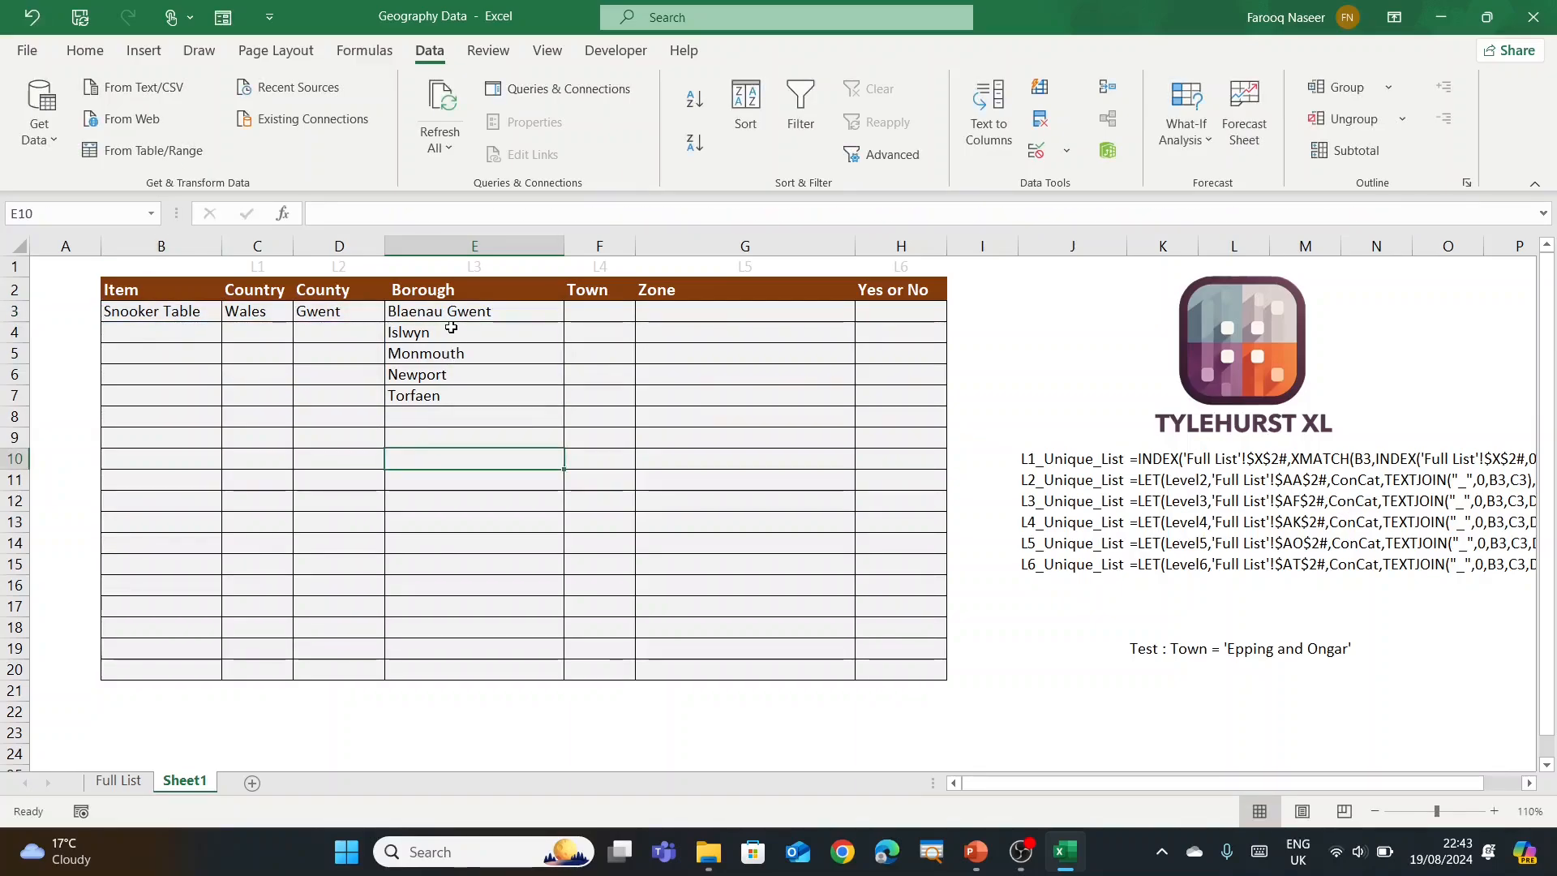
pyautogui.click(452, 316)
pyautogui.press('Delete')
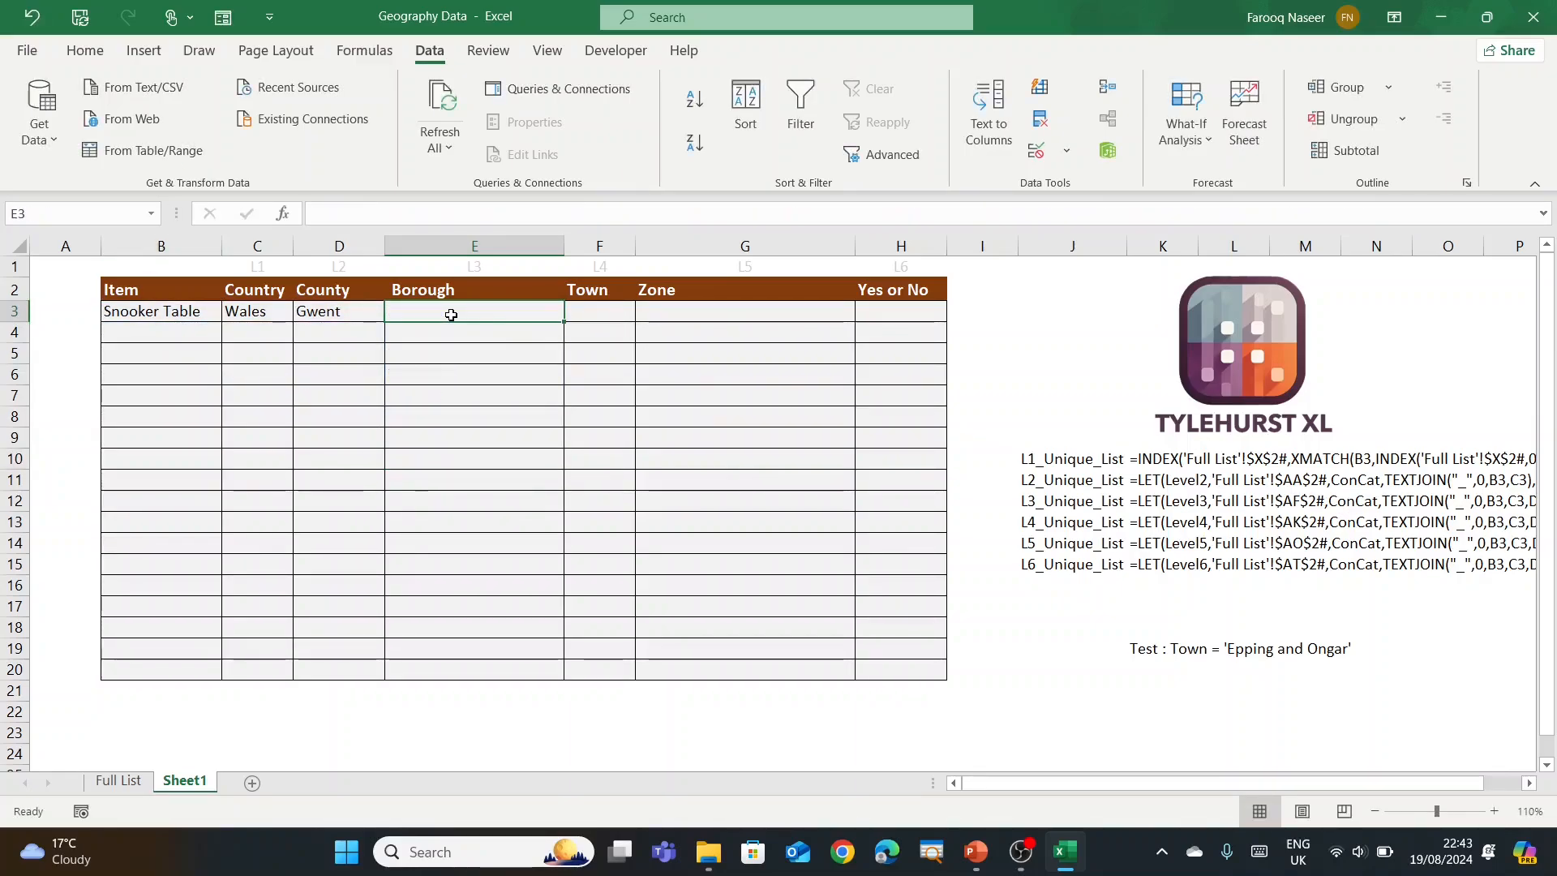
# Step: In Name Manager, create Level3_Unique_List referring to the copied borough LET formula
pyautogui.click(365, 51)
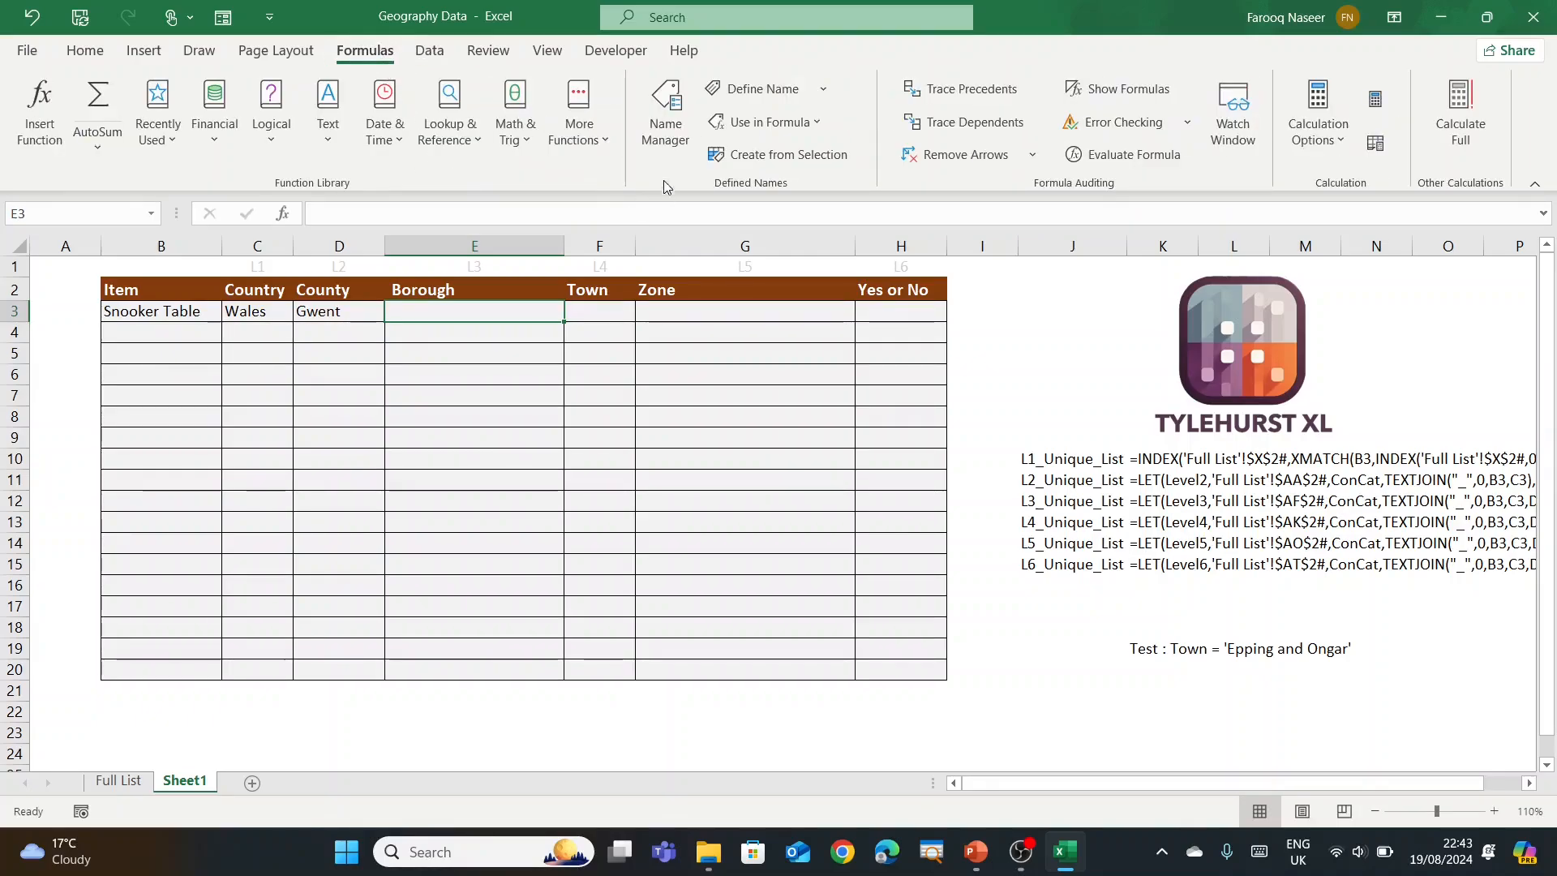
pyautogui.click(664, 113)
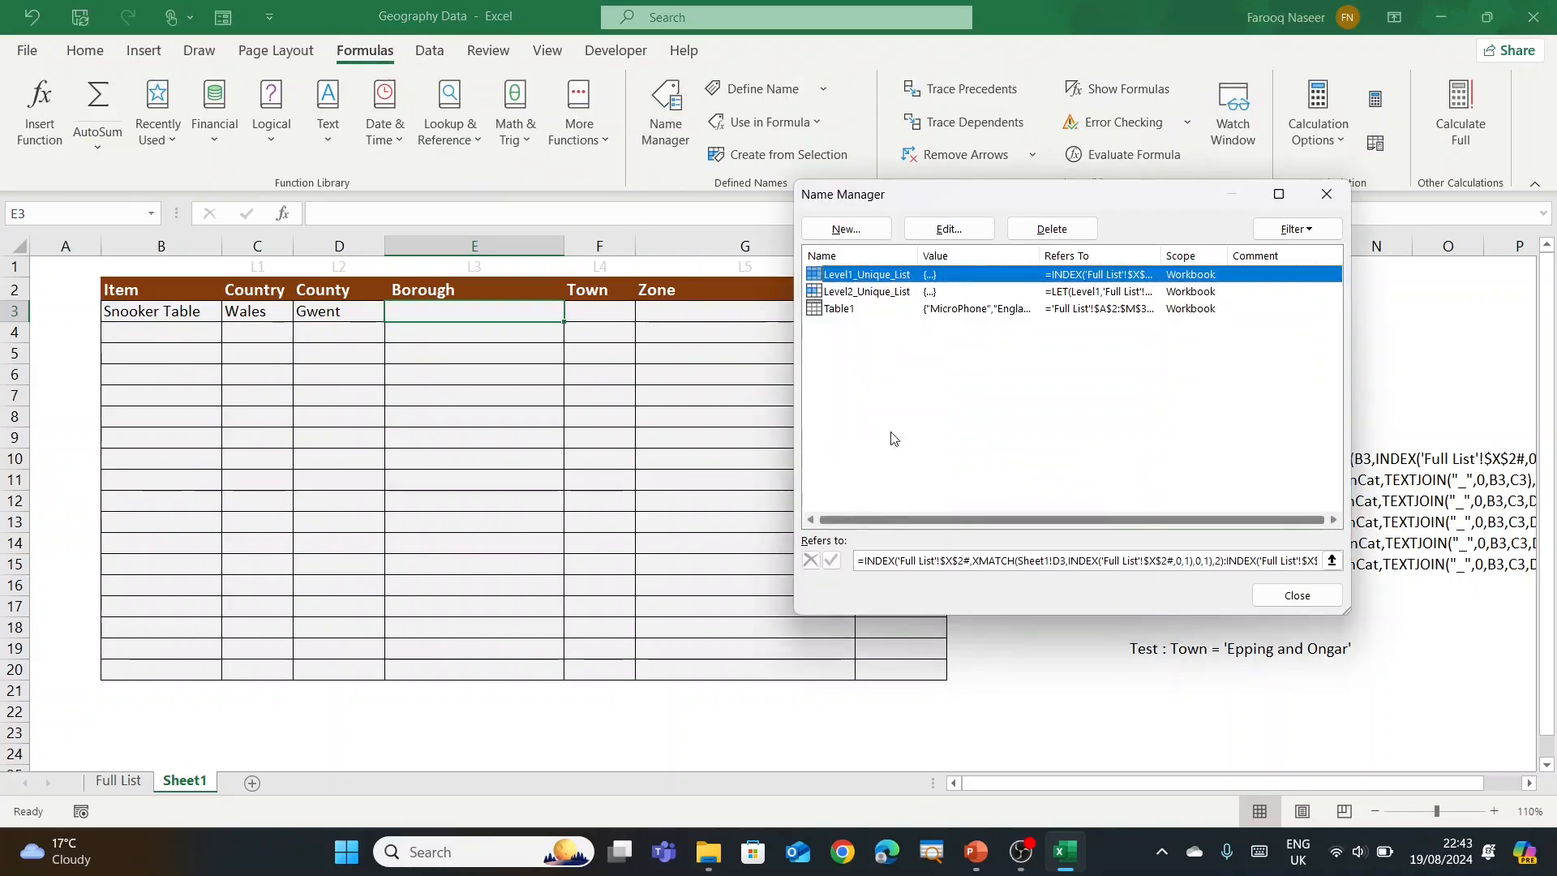
pyautogui.click(846, 229)
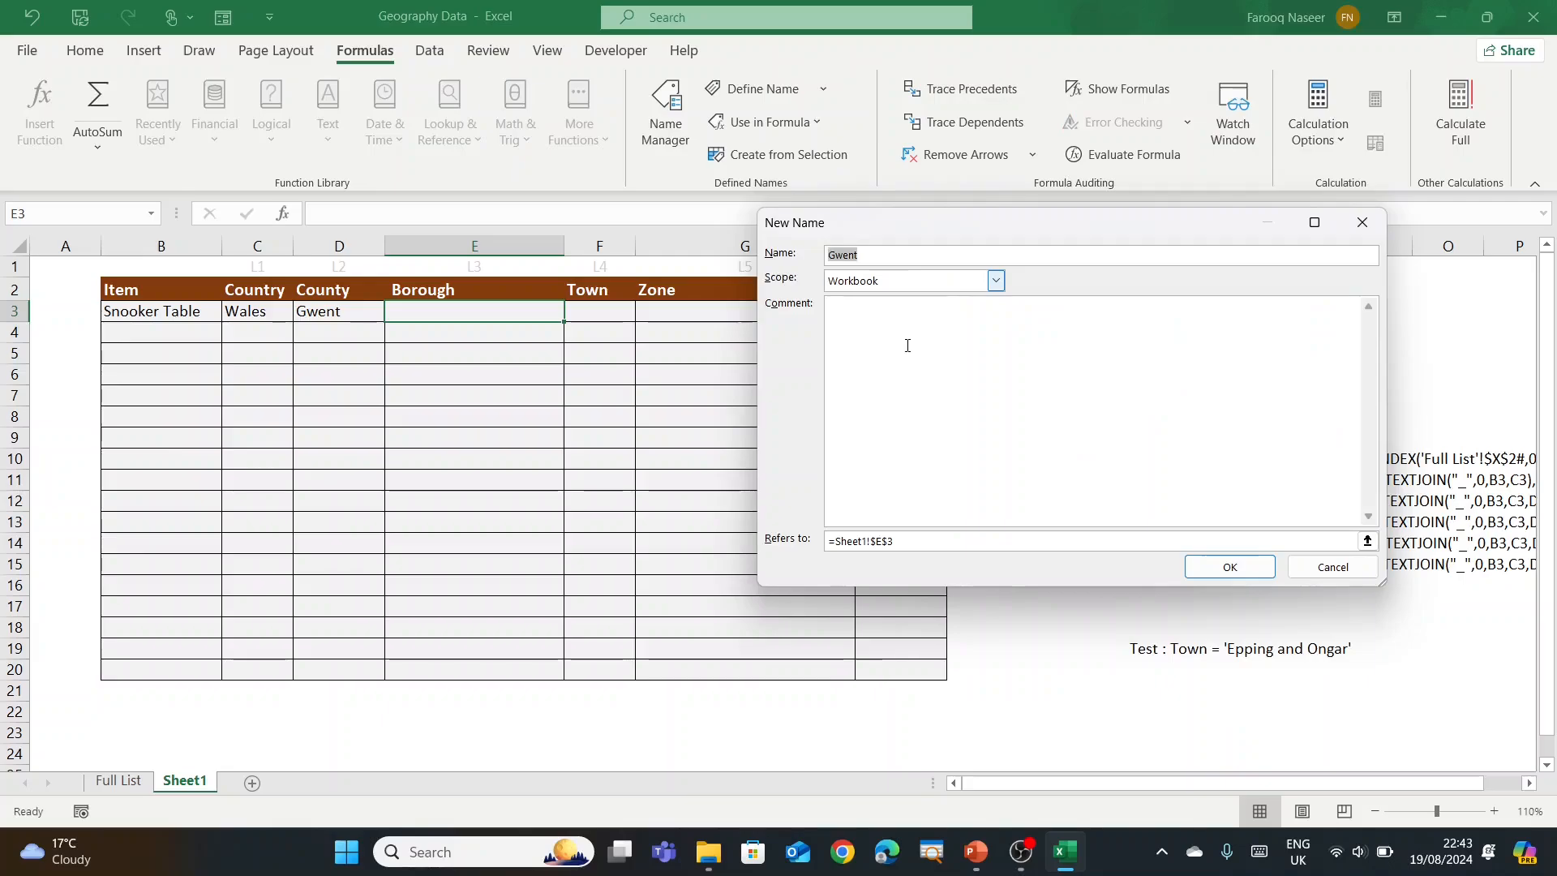
pyautogui.write('Level3_Unique_Lis')
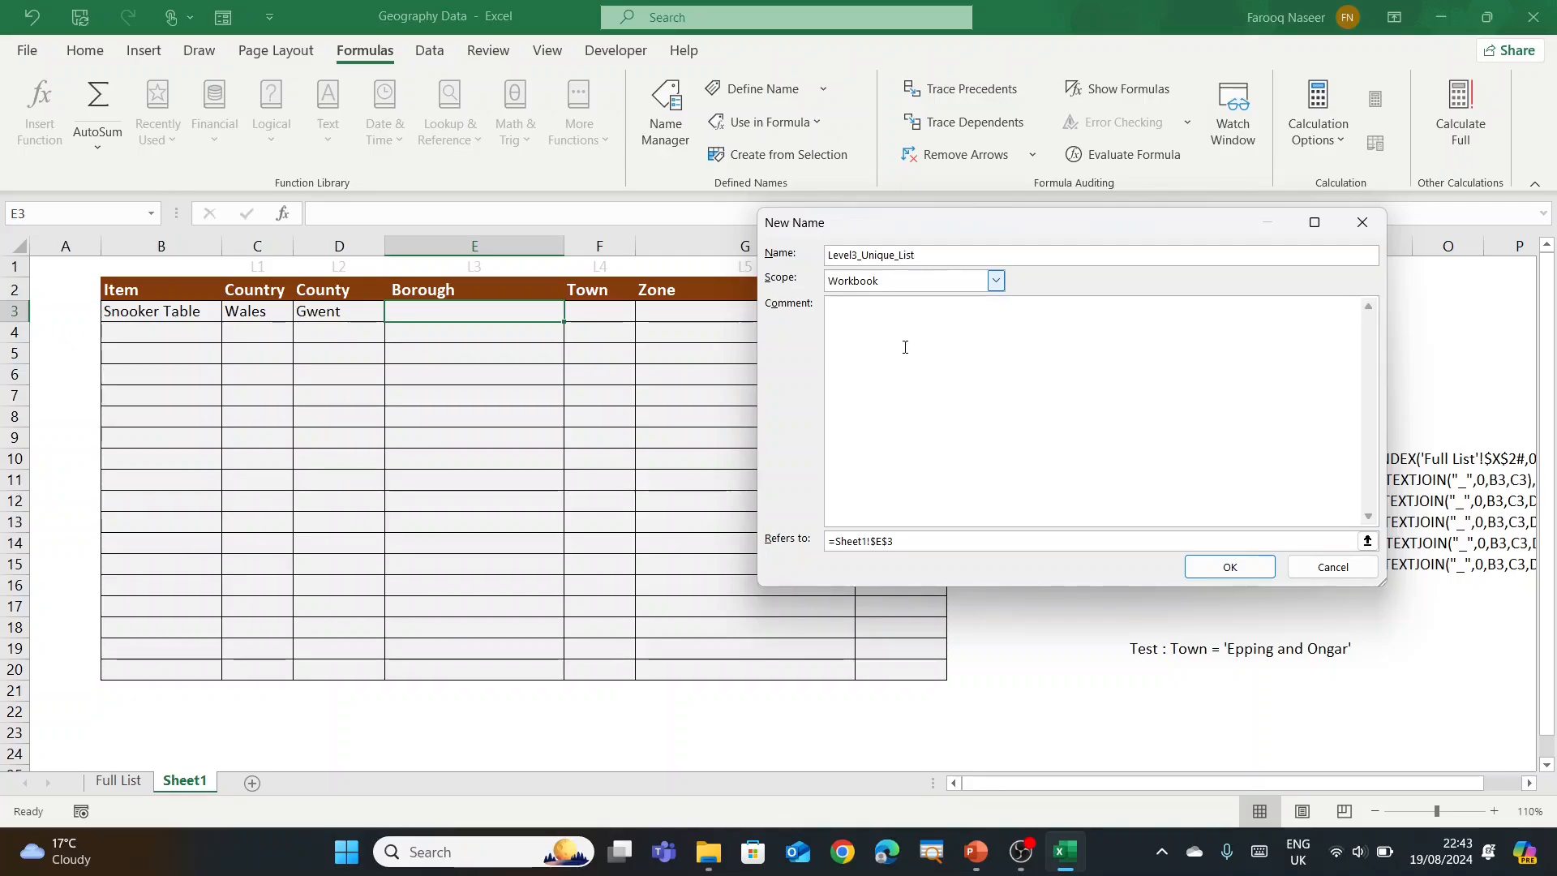
pyautogui.click(805, 535)
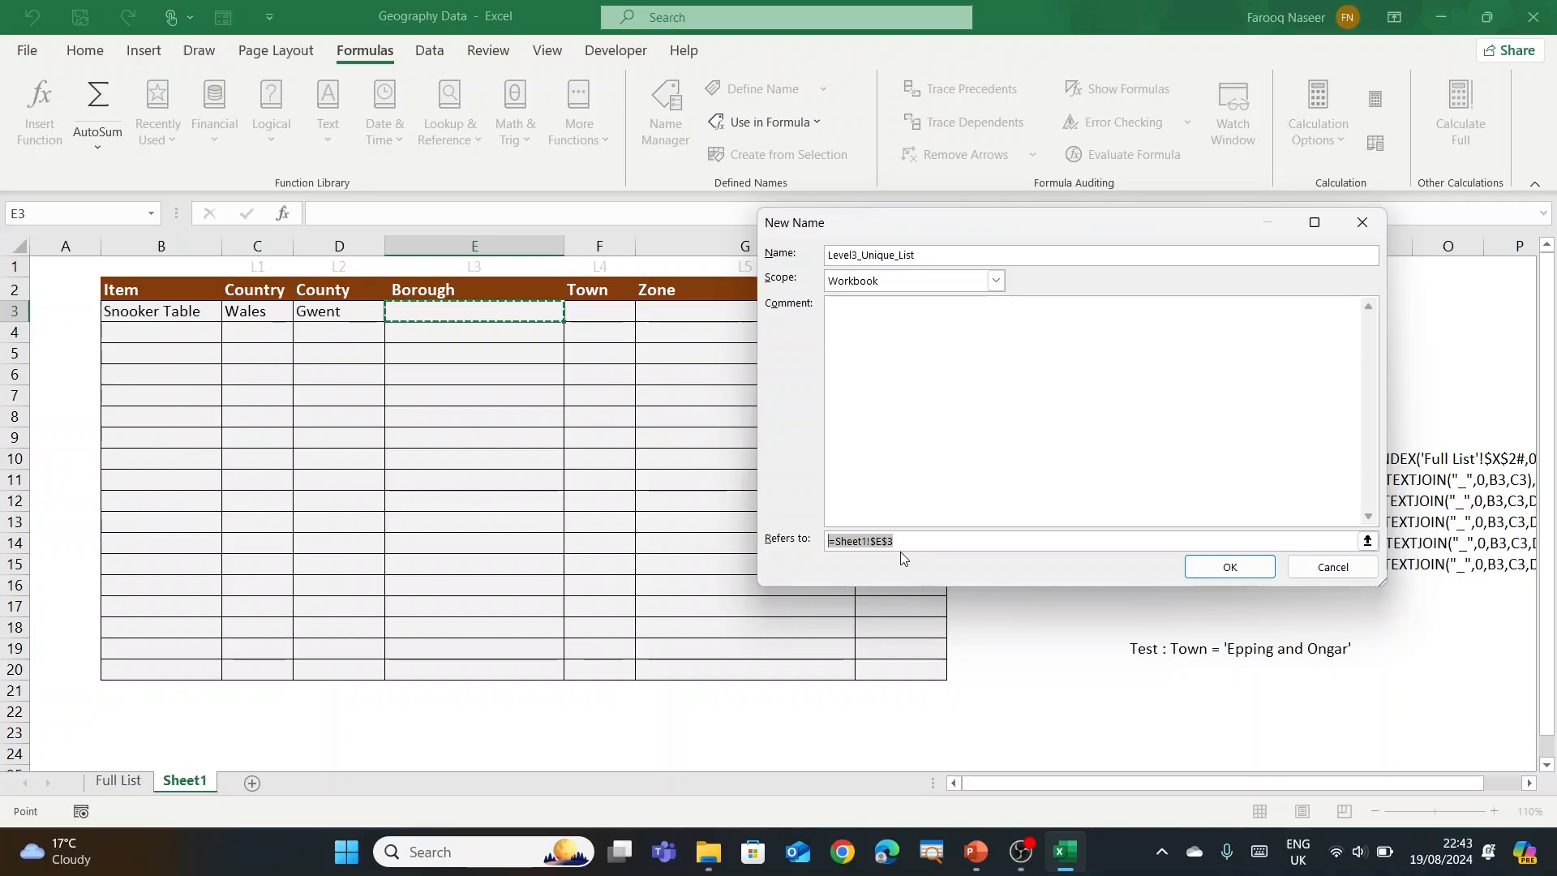
pyautogui.hotkey('ctrl', 'v')
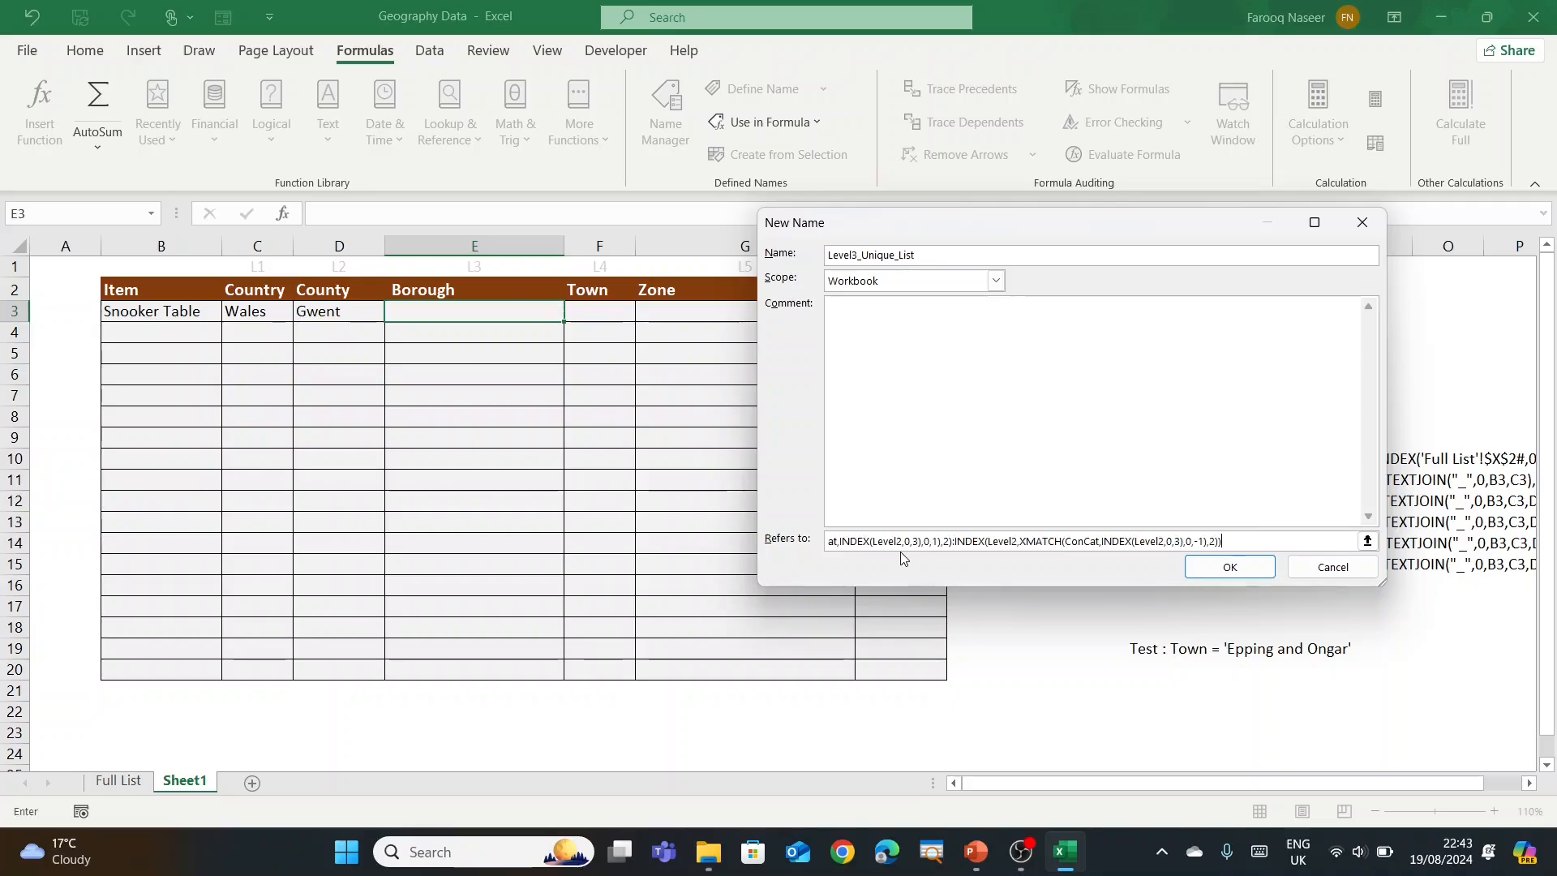
pyautogui.click(1242, 571)
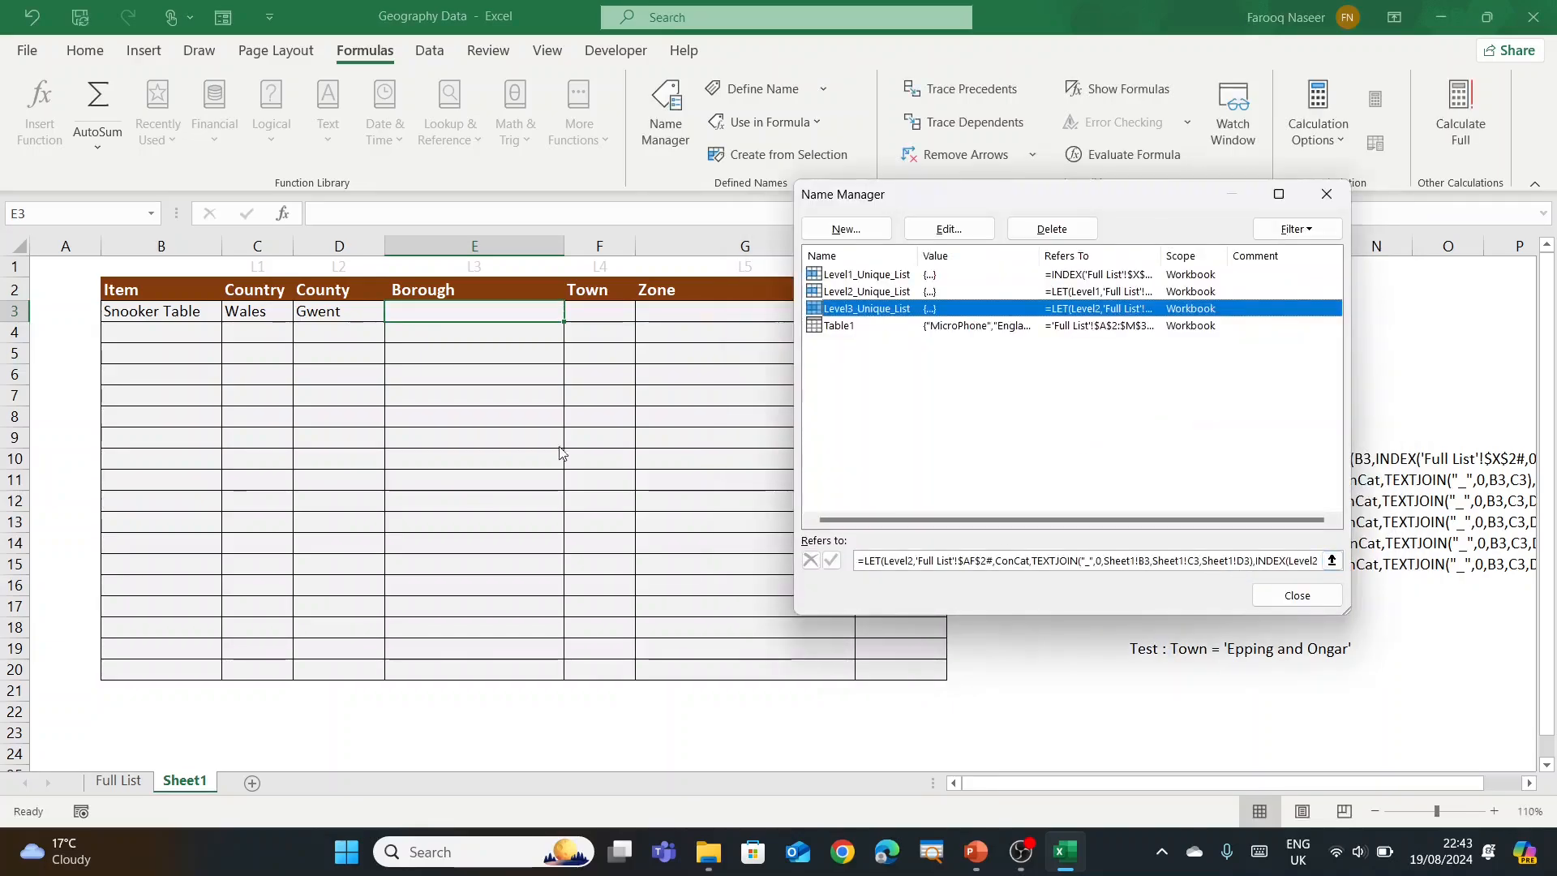
pyautogui.click(1269, 600)
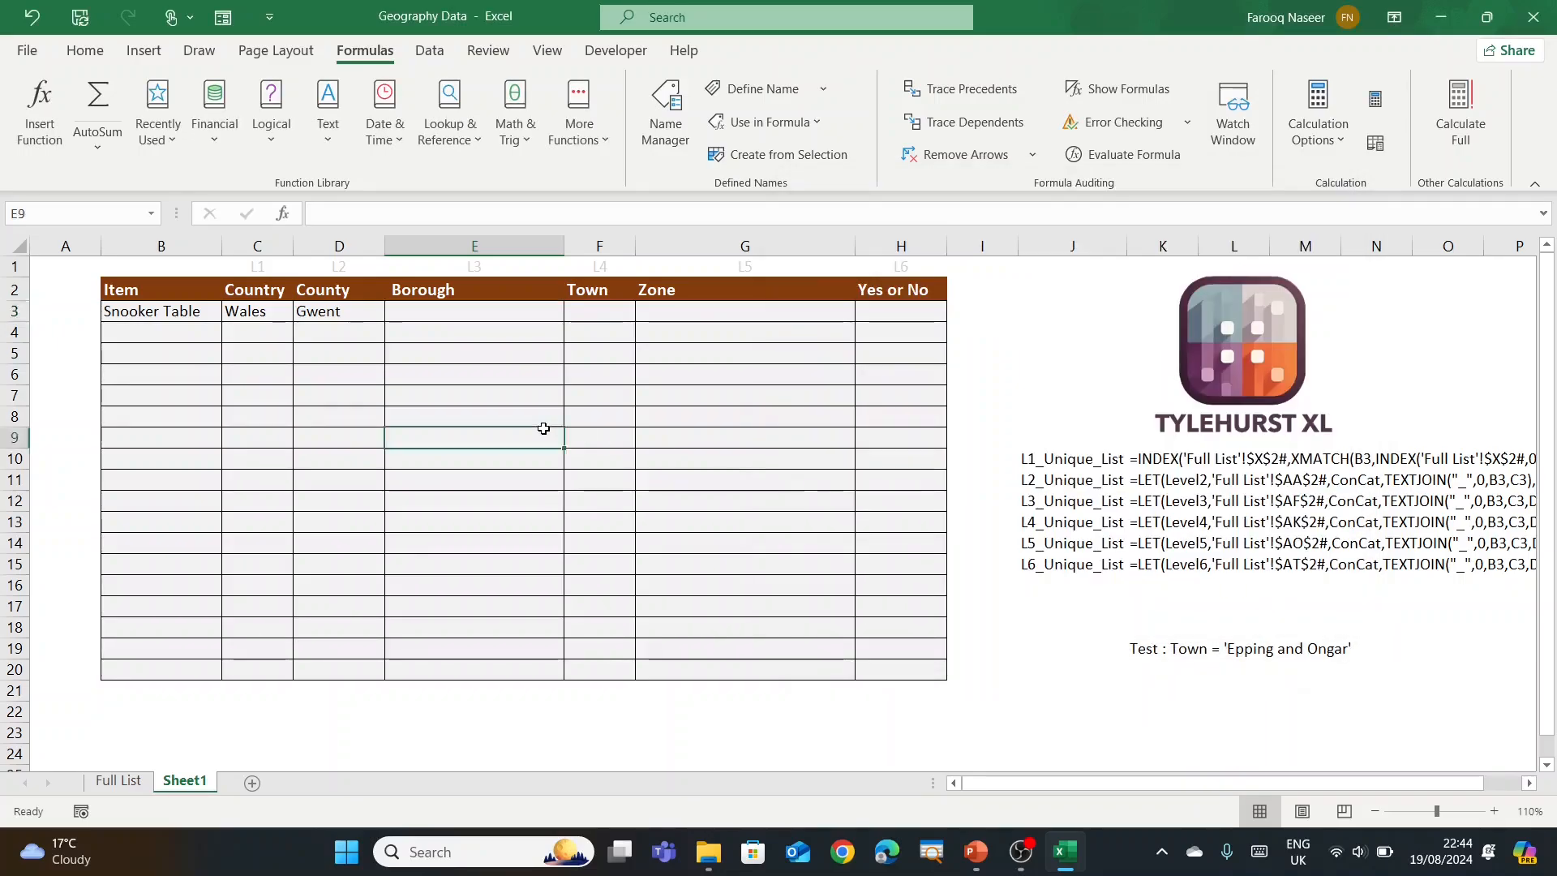
# Step: Apply List data validation with source =Level3_Unique_List to Borough cells E3:E20
pyautogui.moveTo(466, 312); pyautogui.dragTo(514, 652)
pyautogui.hotkey('alt', 'a')
pyautogui.press('v')
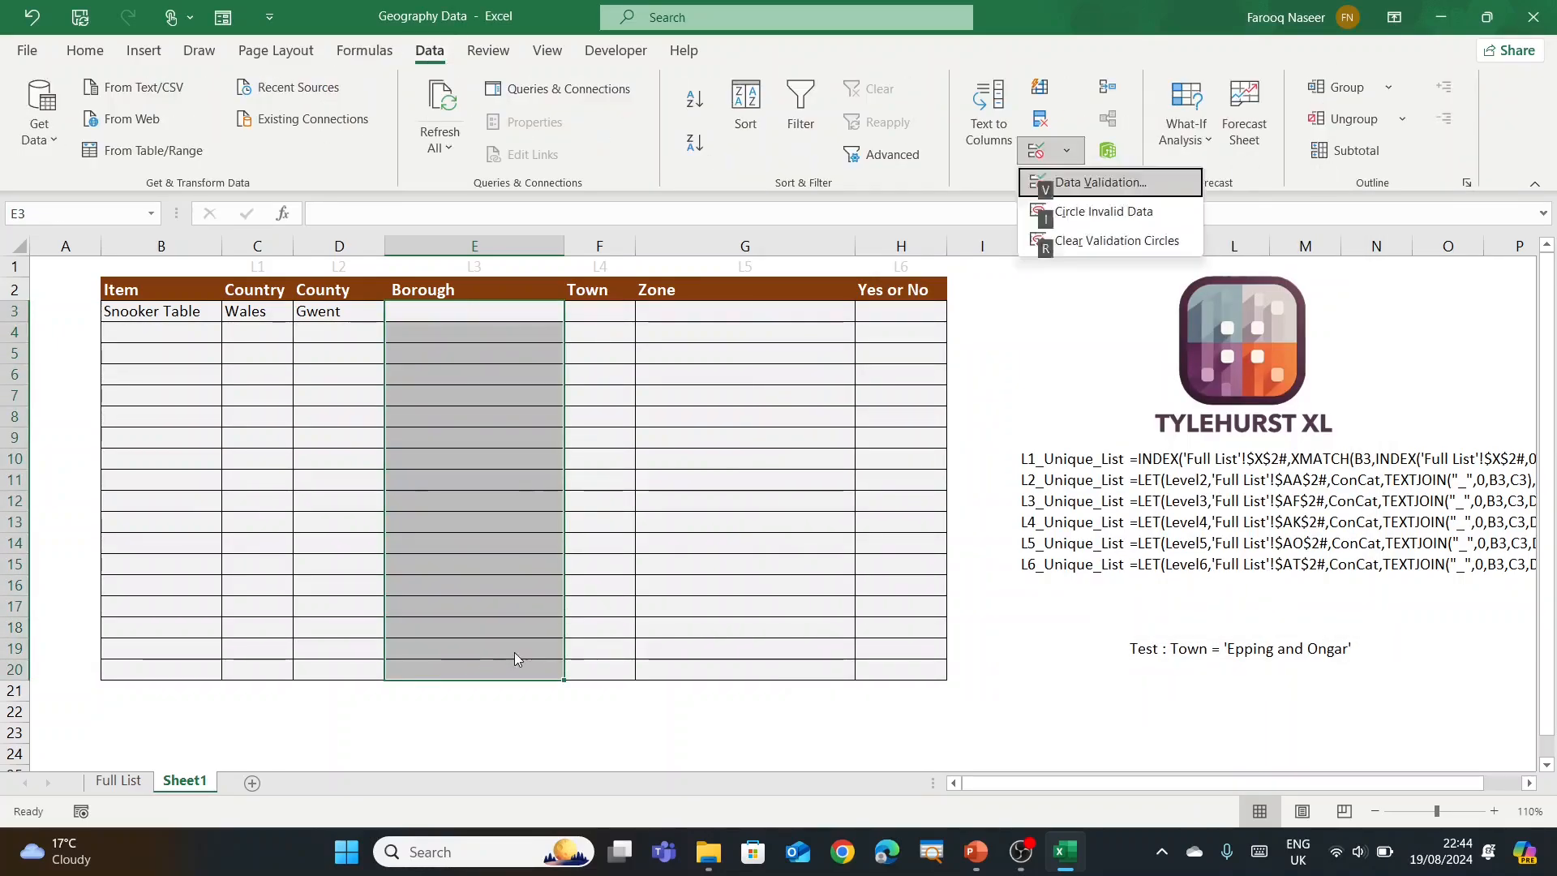
pyautogui.press('v')
pyautogui.click(1003, 350)
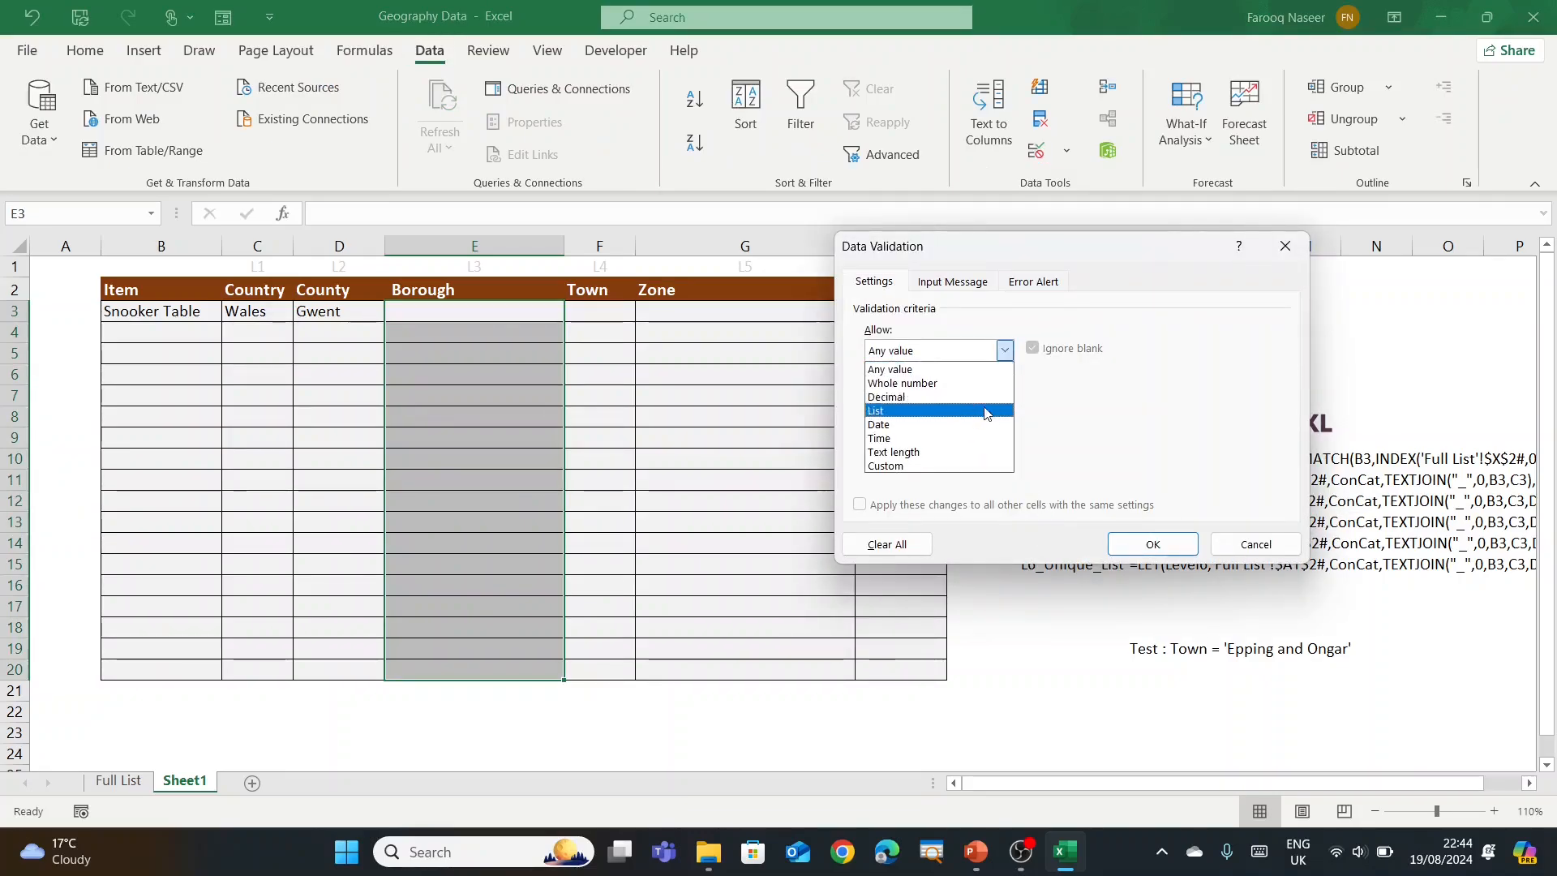
pyautogui.click(977, 417)
pyautogui.click(1056, 435)
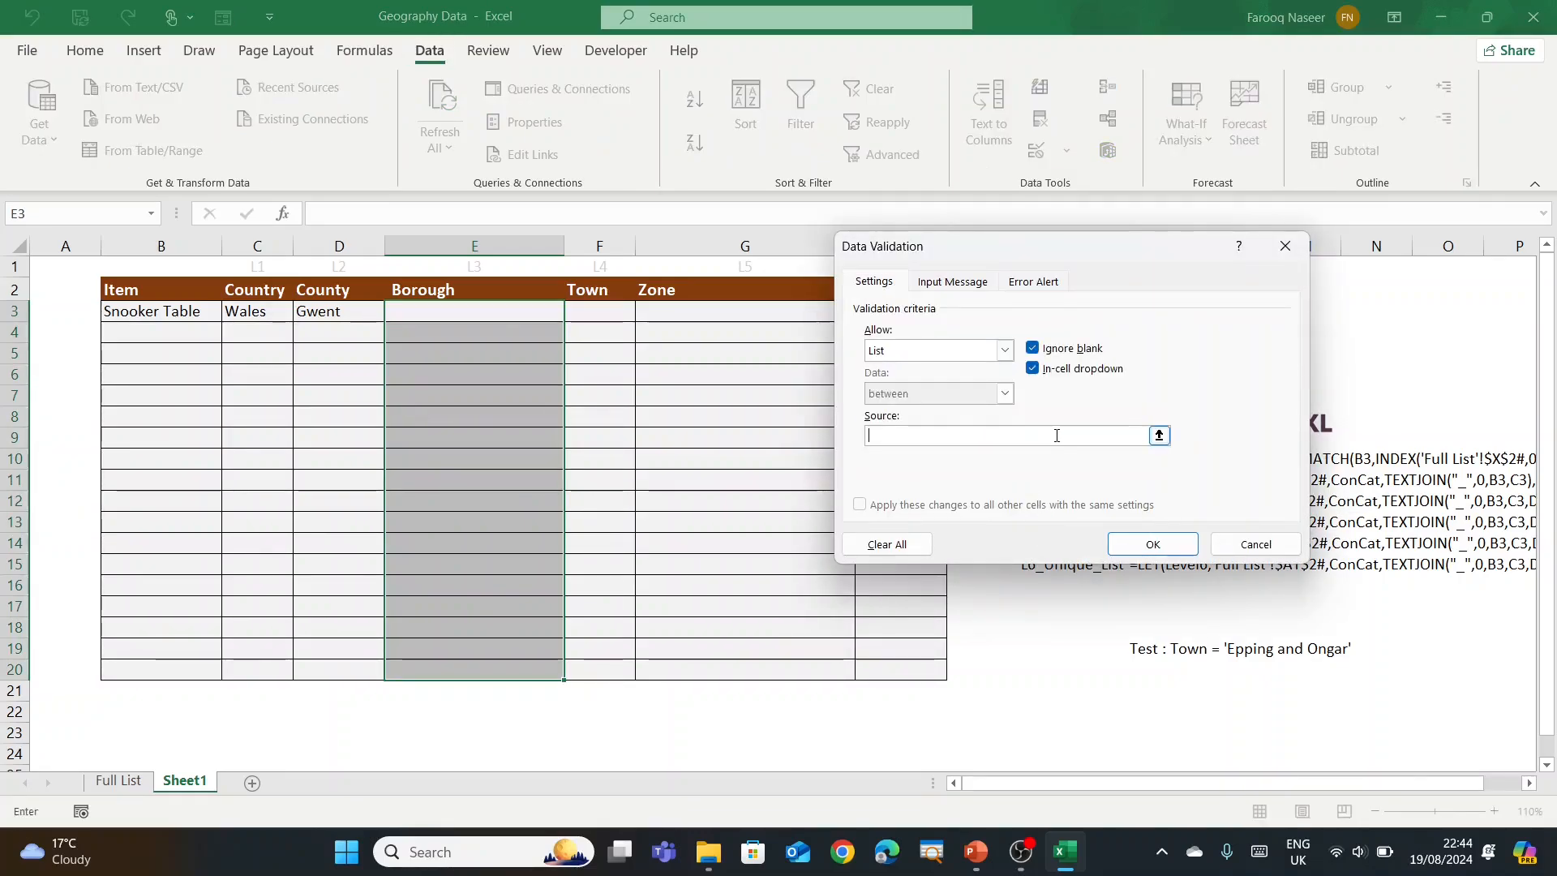
pyautogui.press('F3')
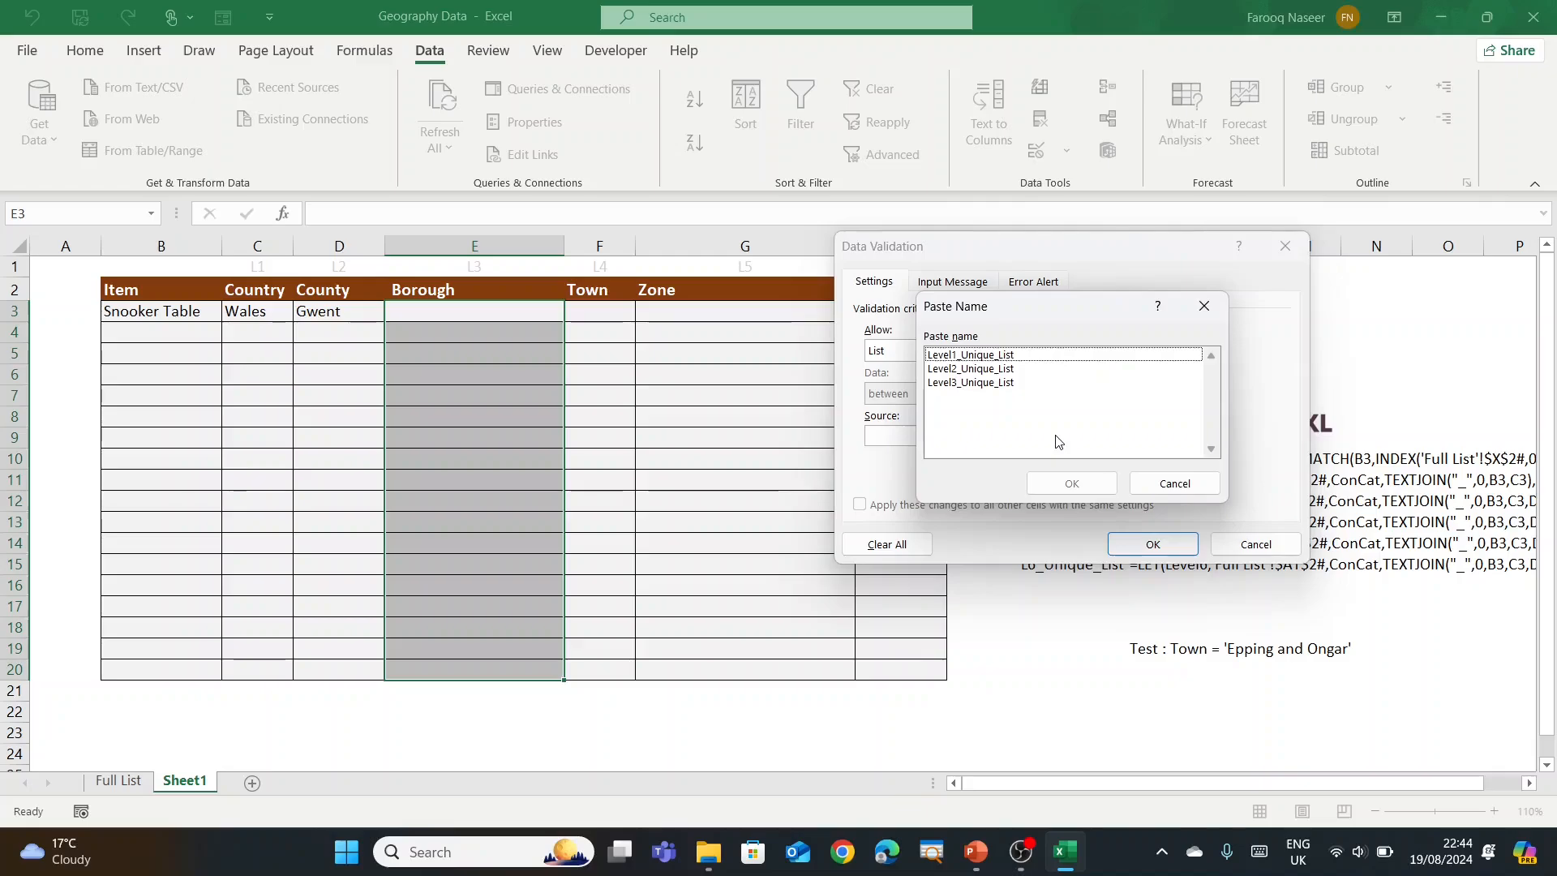
pyautogui.click(993, 402)
pyautogui.click(1071, 484)
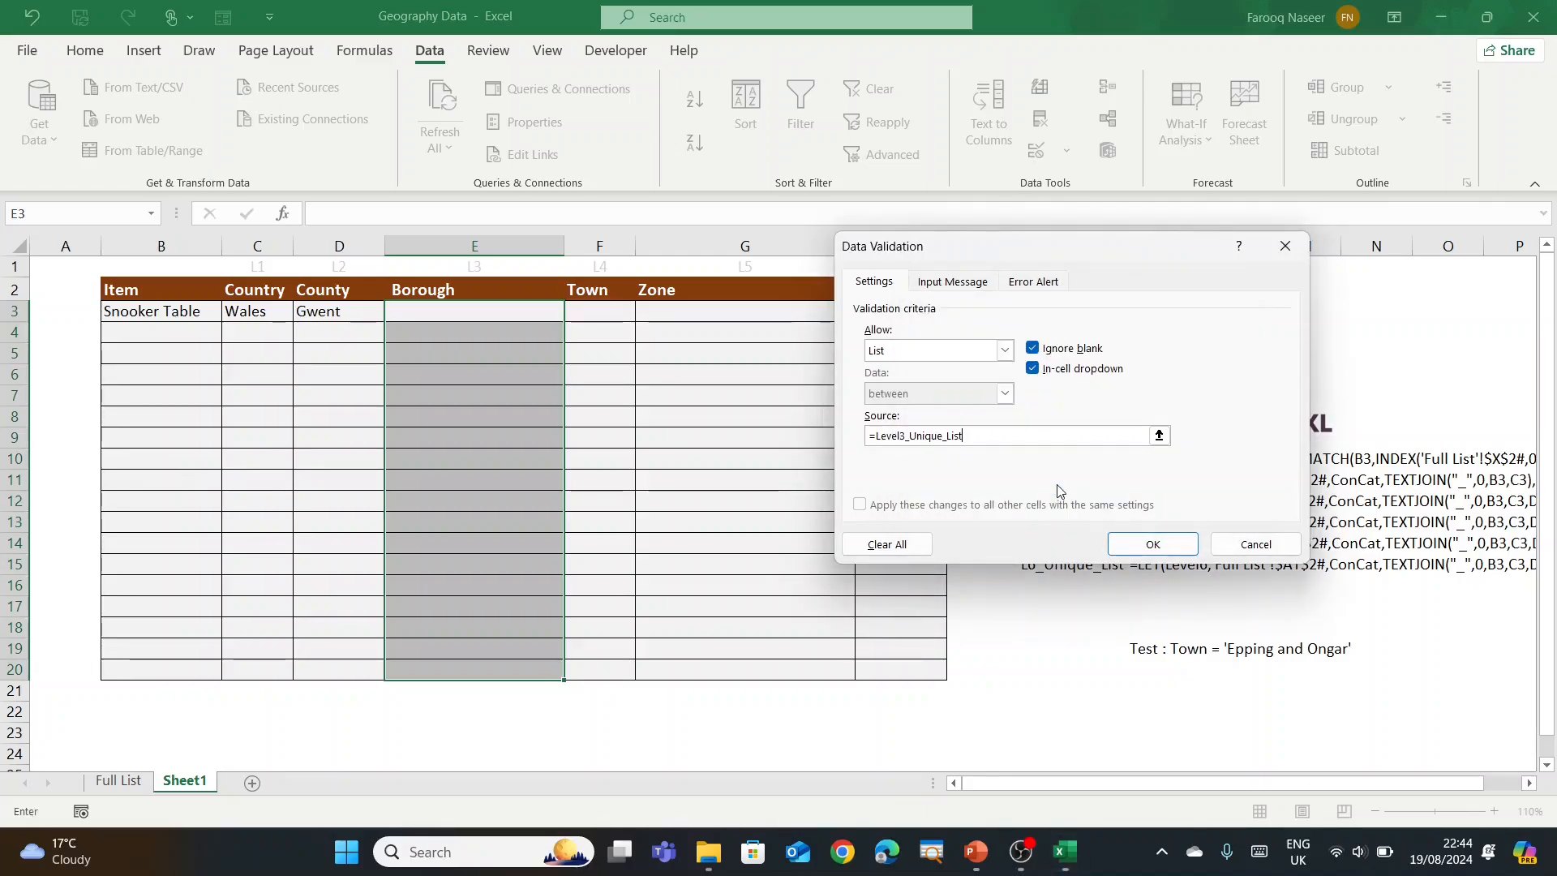
pyautogui.click(1151, 544)
# Step: Choose Newport from E3's Borough dropdown
pyautogui.click(508, 315)
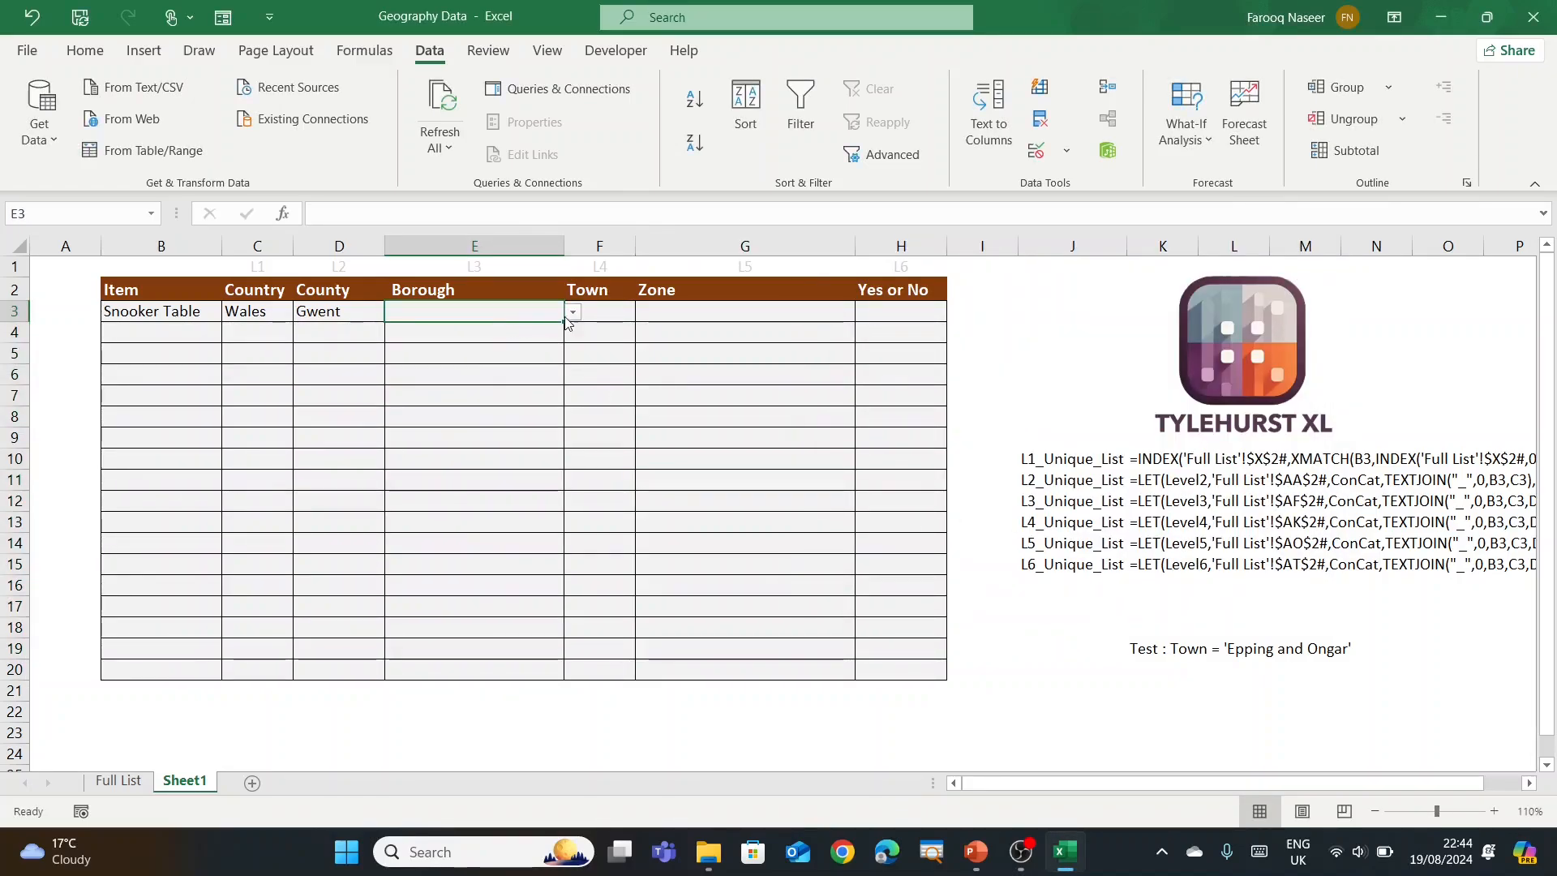
pyautogui.click(572, 314)
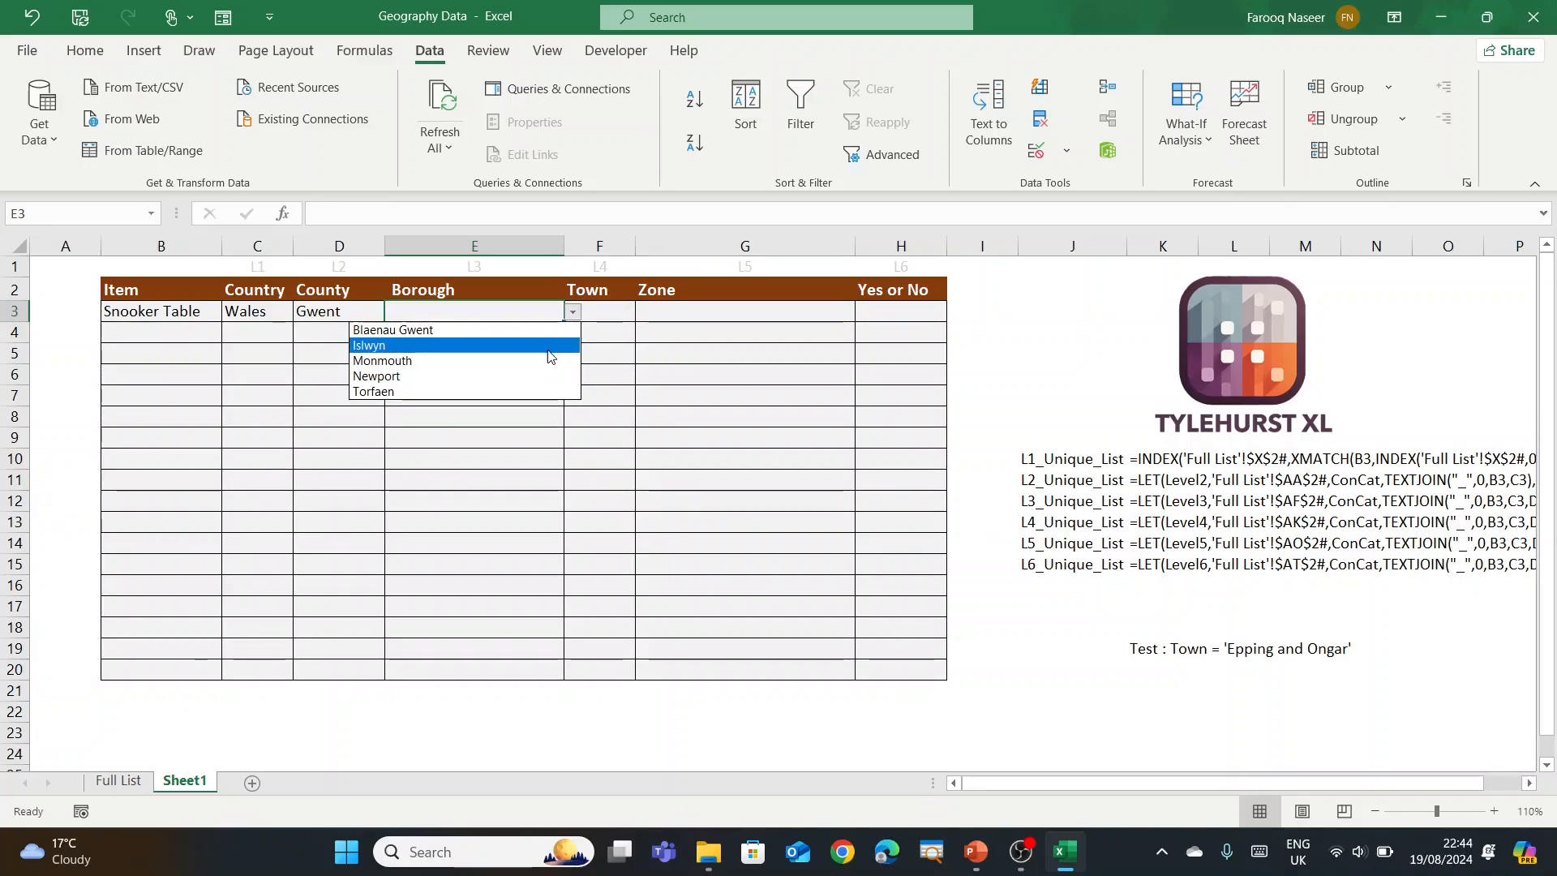
pyautogui.click(511, 375)
pyautogui.click(613, 350)
pyautogui.click(605, 310)
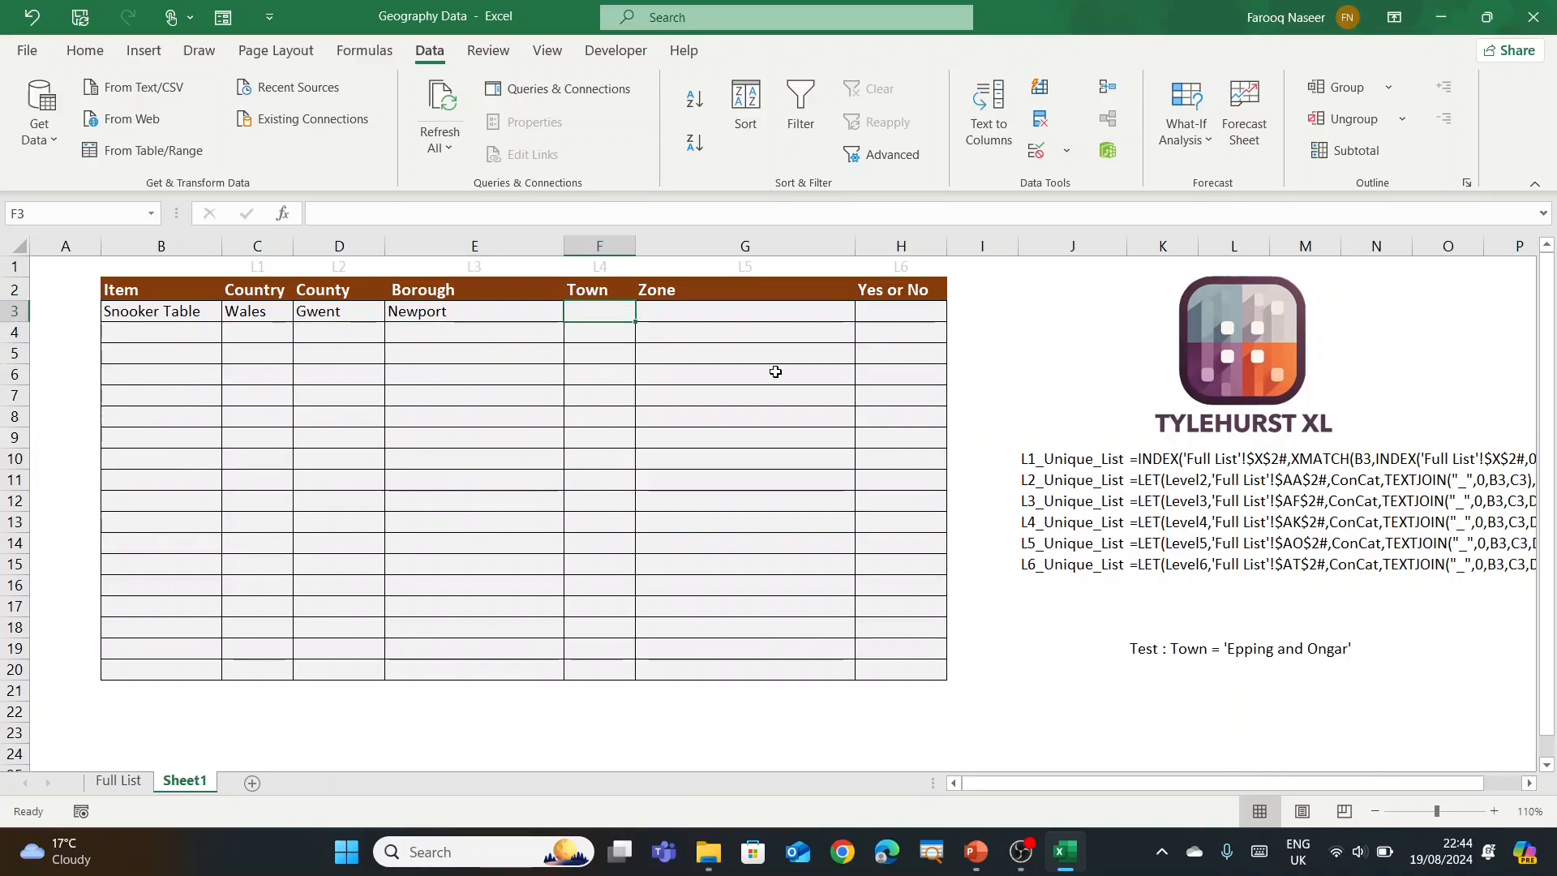
# Step: Check the Full List Level 3 columns and paste the Level2 LET formula into F3
pyautogui.click(397, 215)
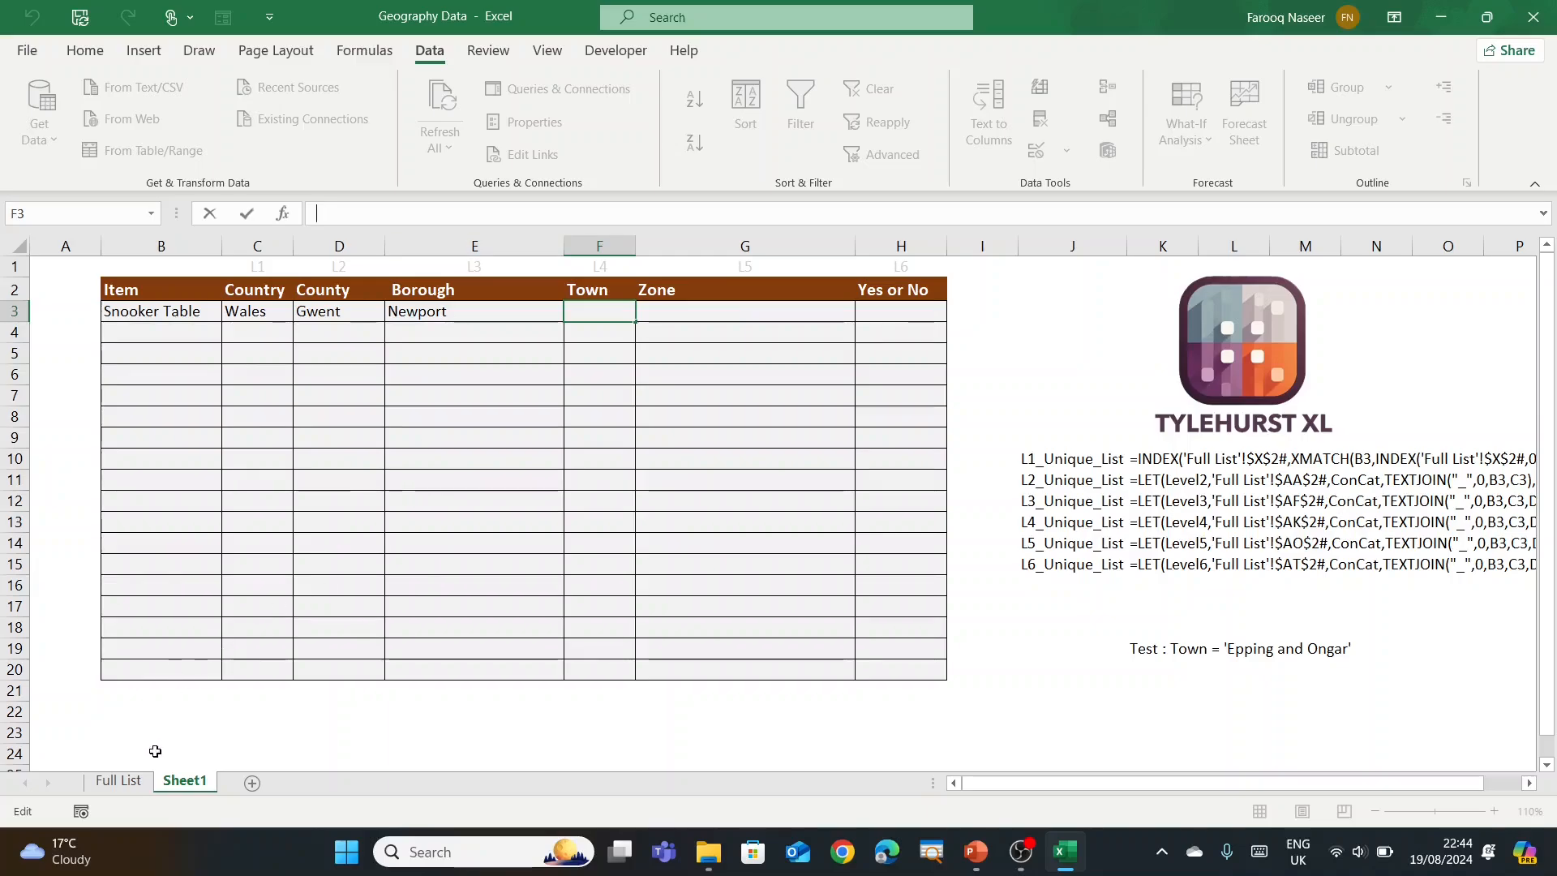
pyautogui.click(119, 780)
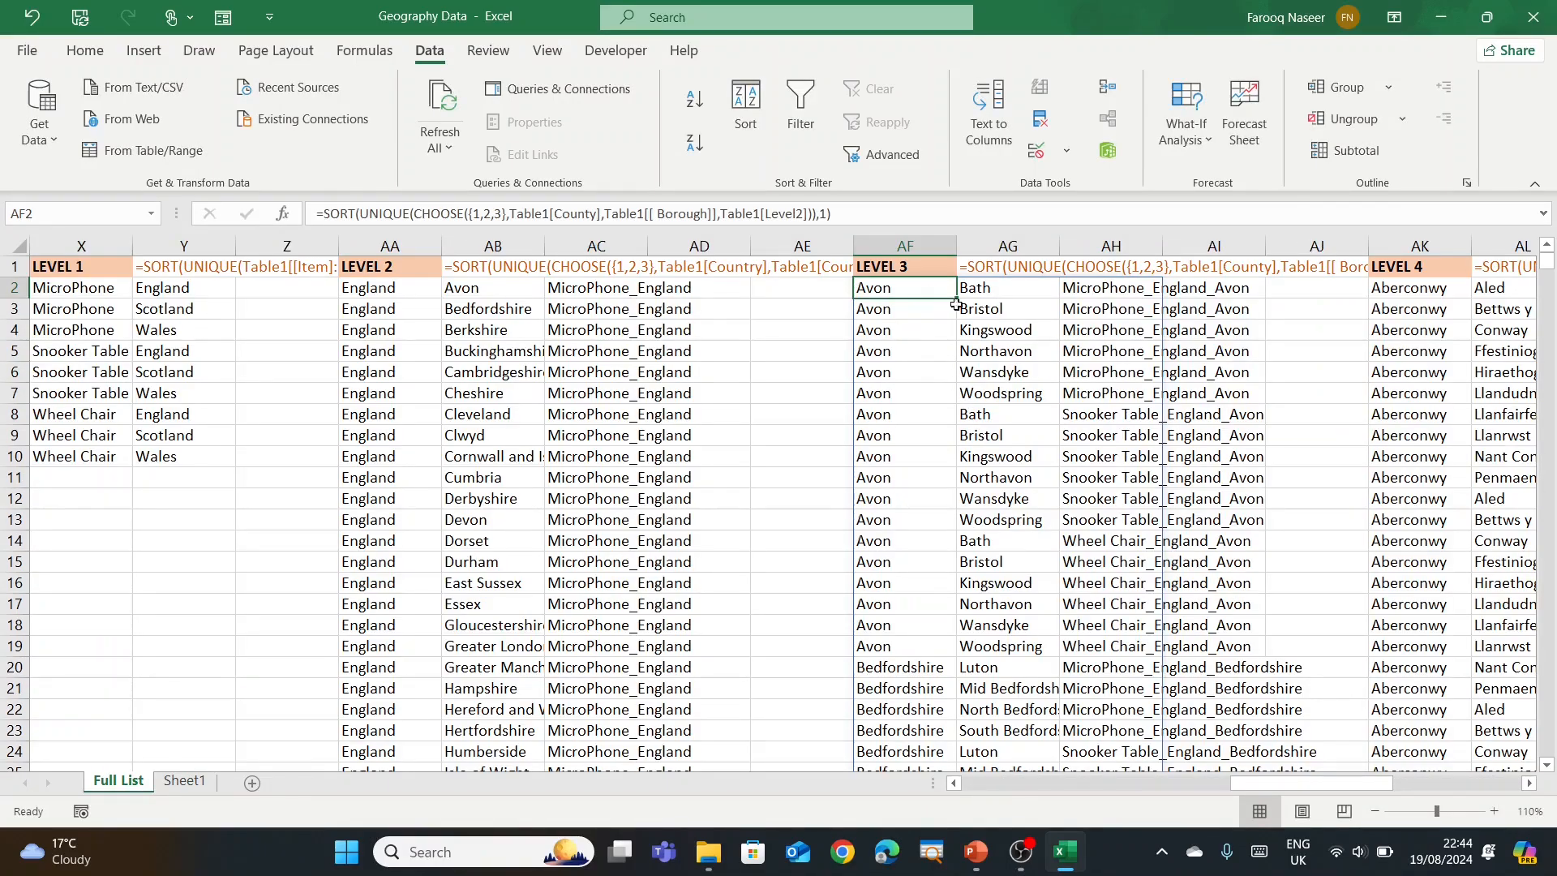
pyautogui.click(184, 780)
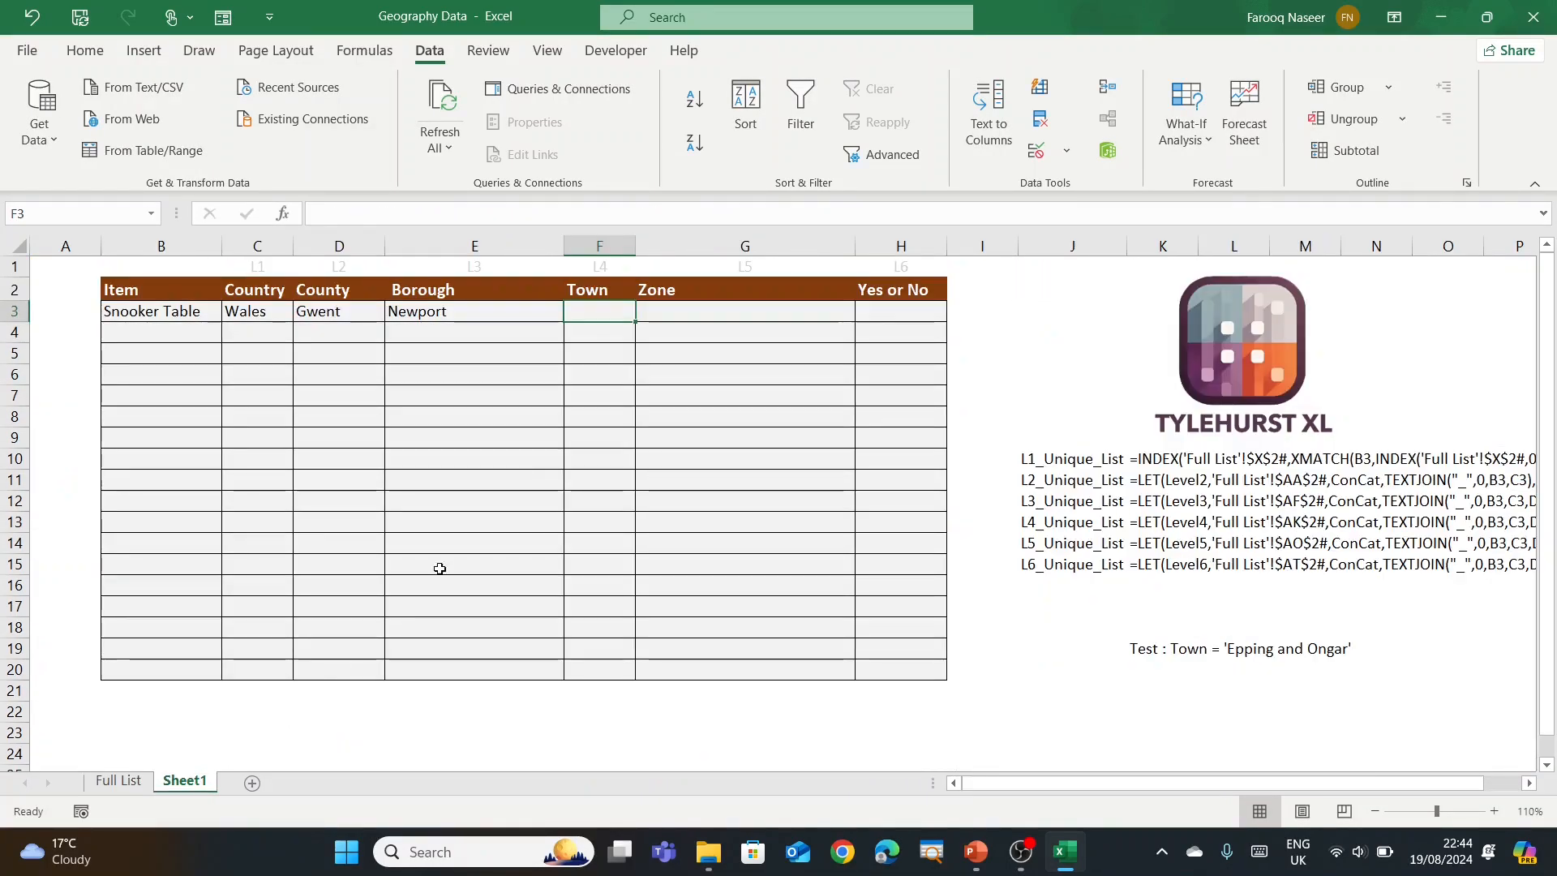
pyautogui.click(428, 215)
pyautogui.write('=LET(Level2,\'Full List\'!$AF$2#,ConCat,TEXTJOIN("_",0,B3,C3,D3),INDEX(Level2,XMATCH(ConCat,INDEX(Level2,0,3),0,1),2):INDEX(Level2,XMATCH(ConCat,INDEX(Level2,0,3),0,-1),2))')
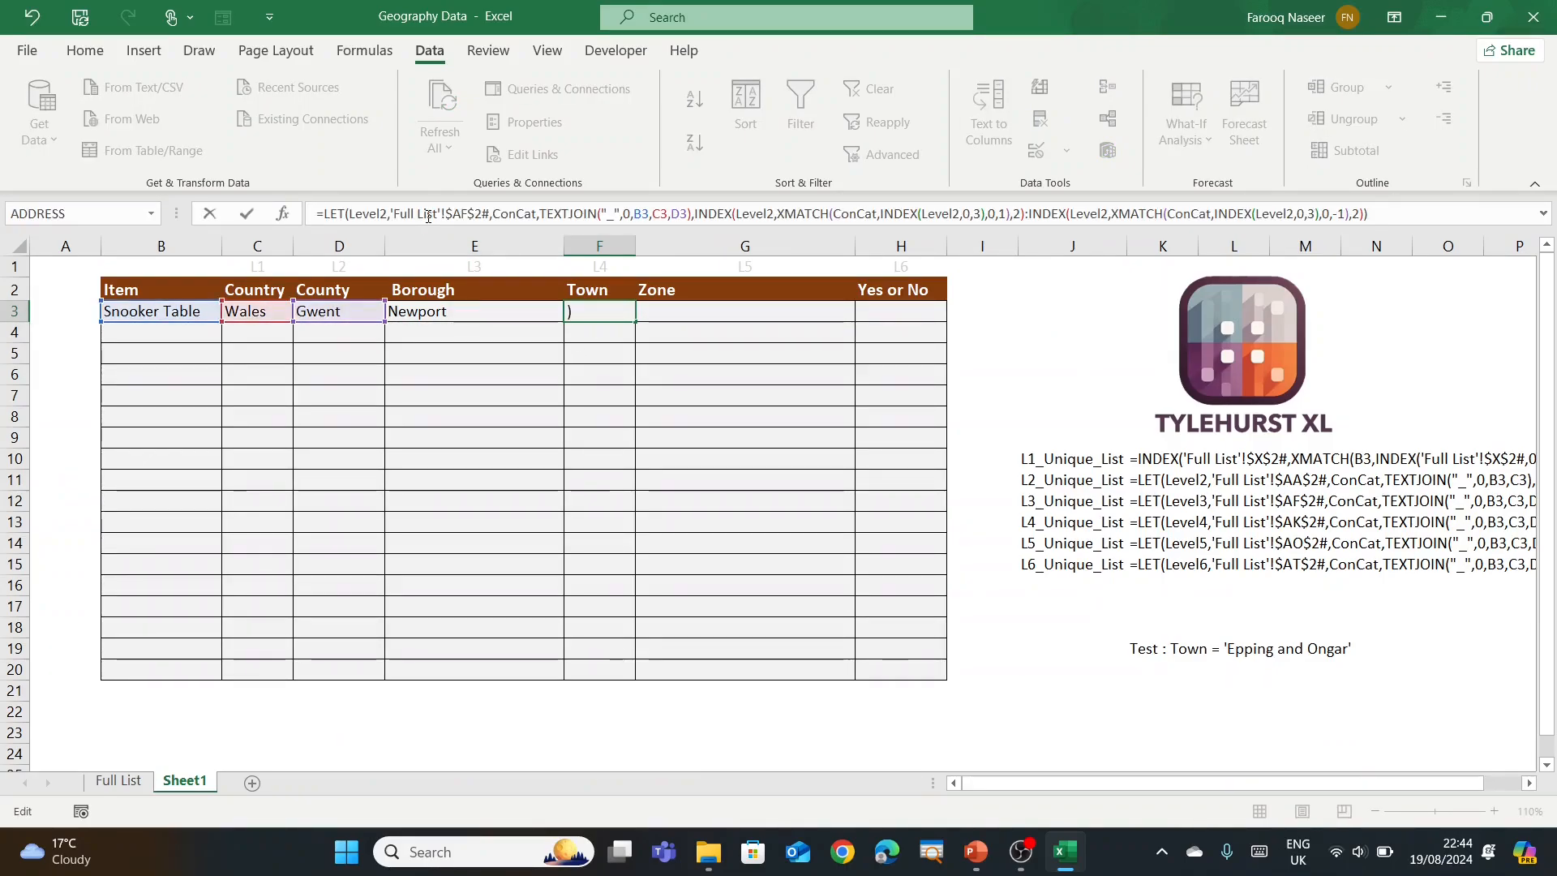
# Step: Change all five Level2 references in the F3 formula to Level3
pyautogui.click(387, 215)
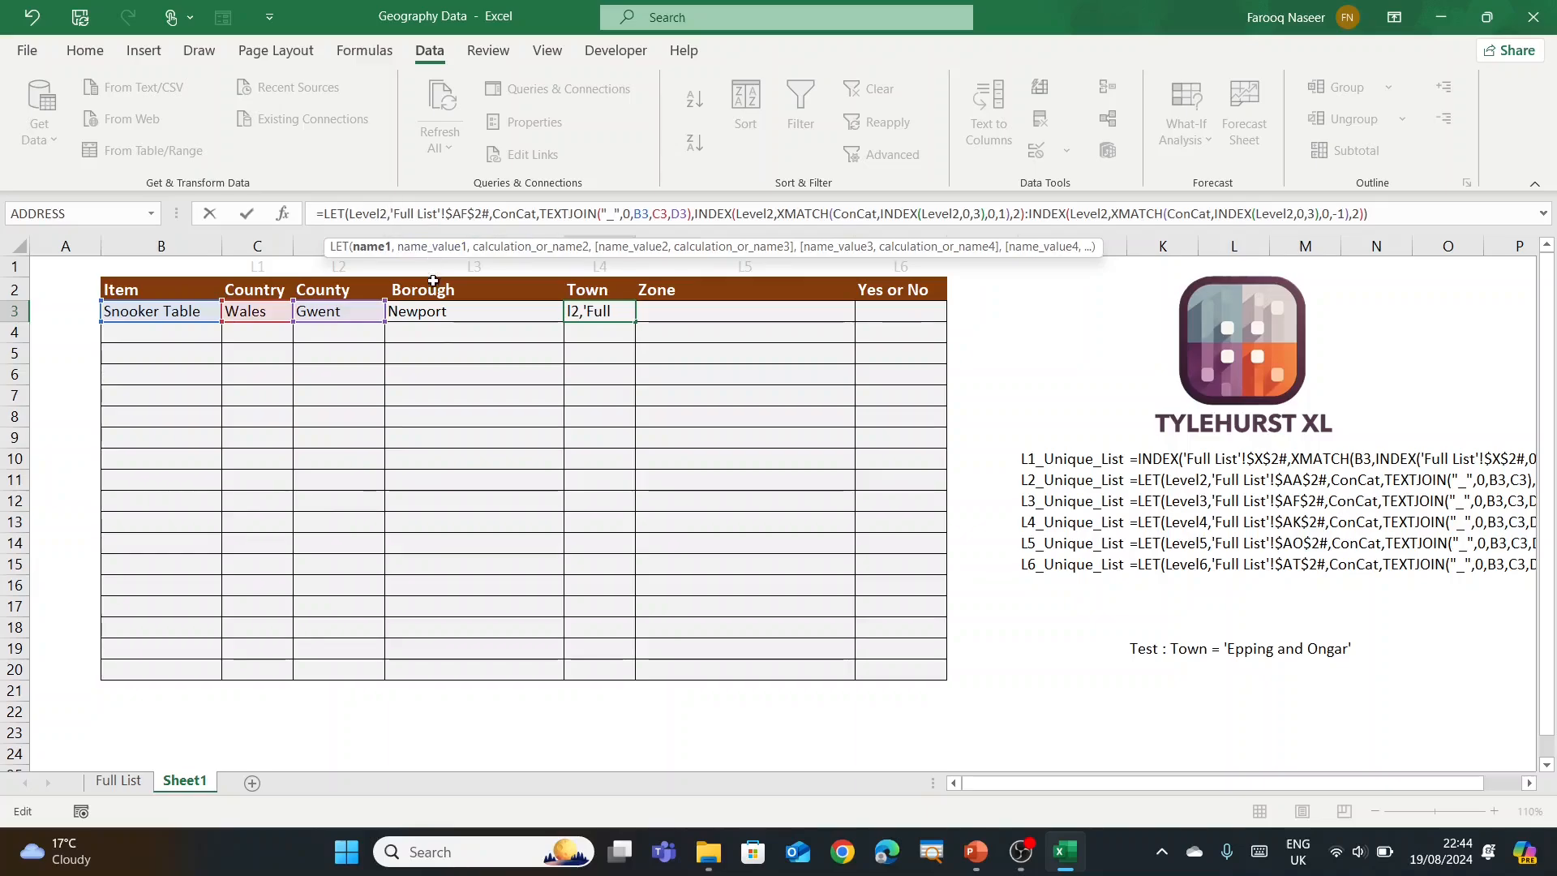
pyautogui.press('BackSpace')
pyautogui.write('3')
pyautogui.click(774, 213)
pyautogui.press('BackSpace')
pyautogui.write('3')
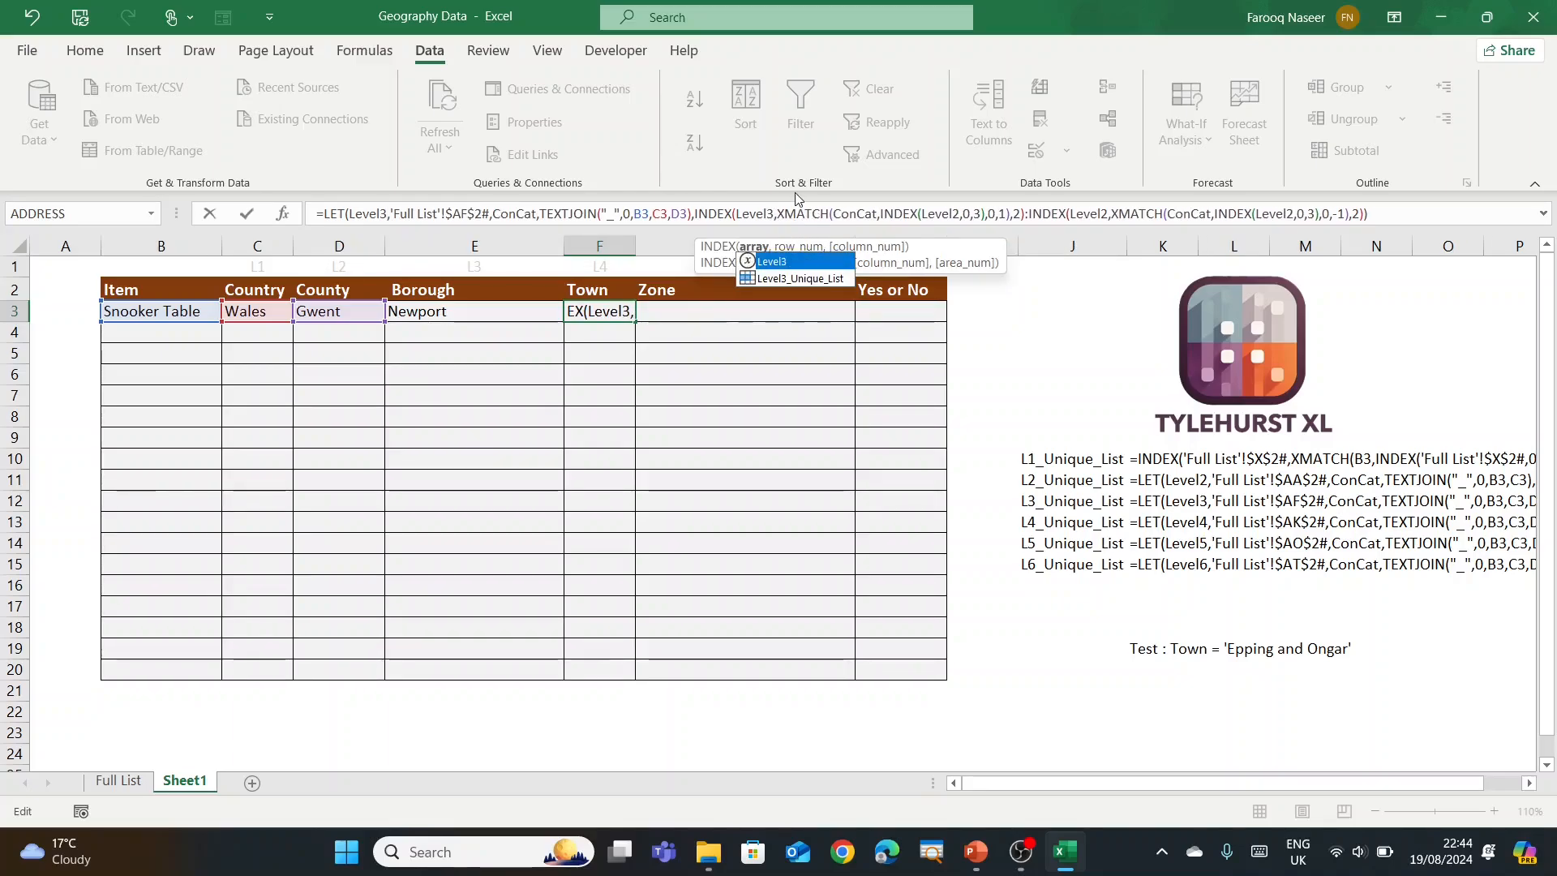
pyautogui.click(955, 213)
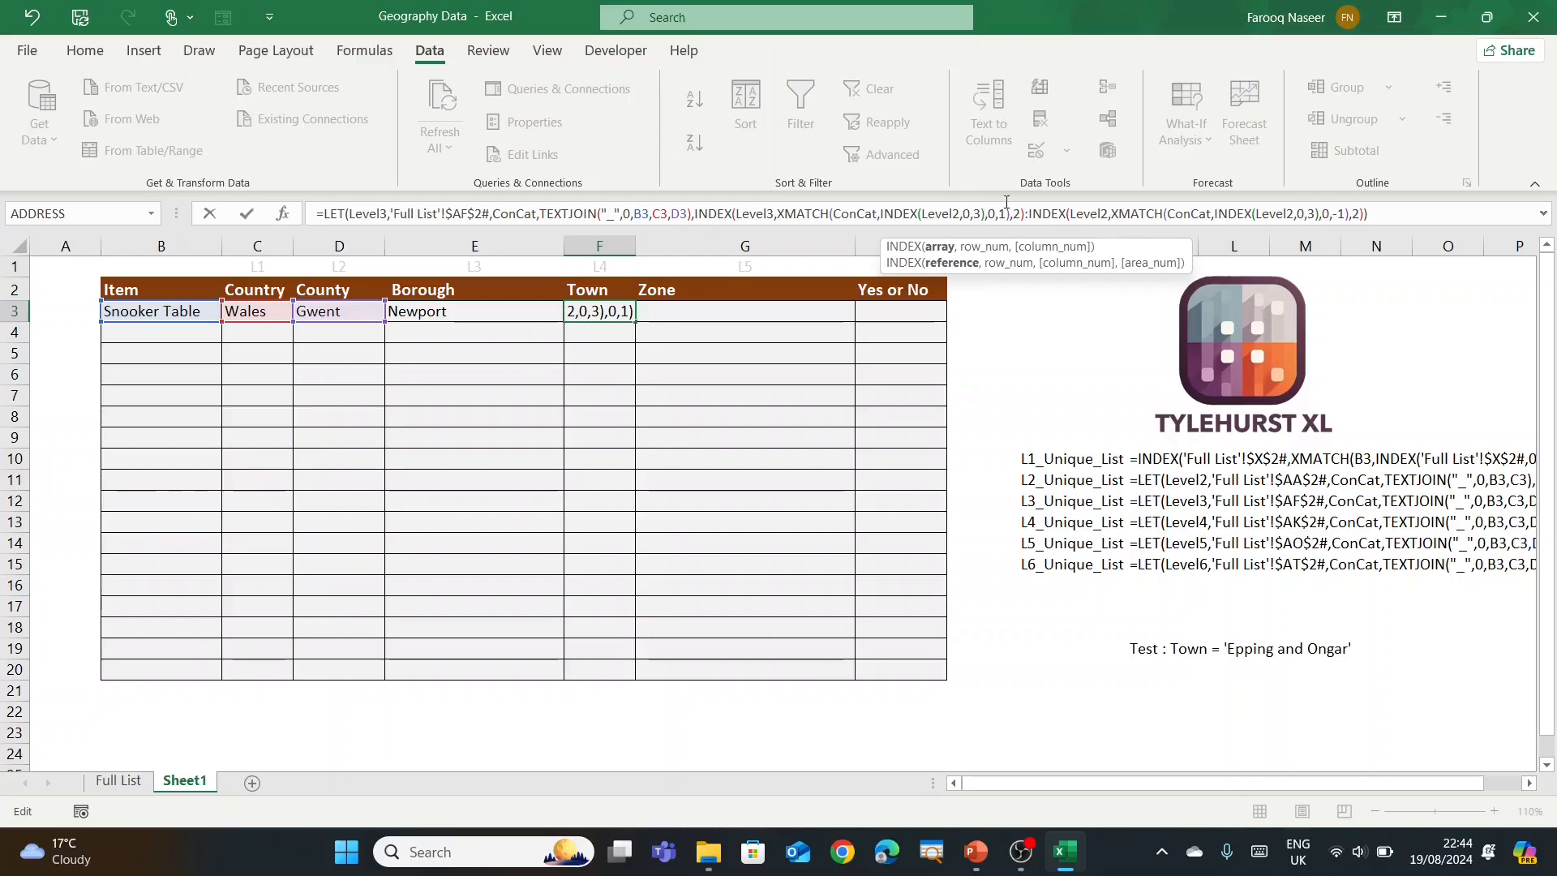
pyautogui.press('BackSpace')
pyautogui.write('3')
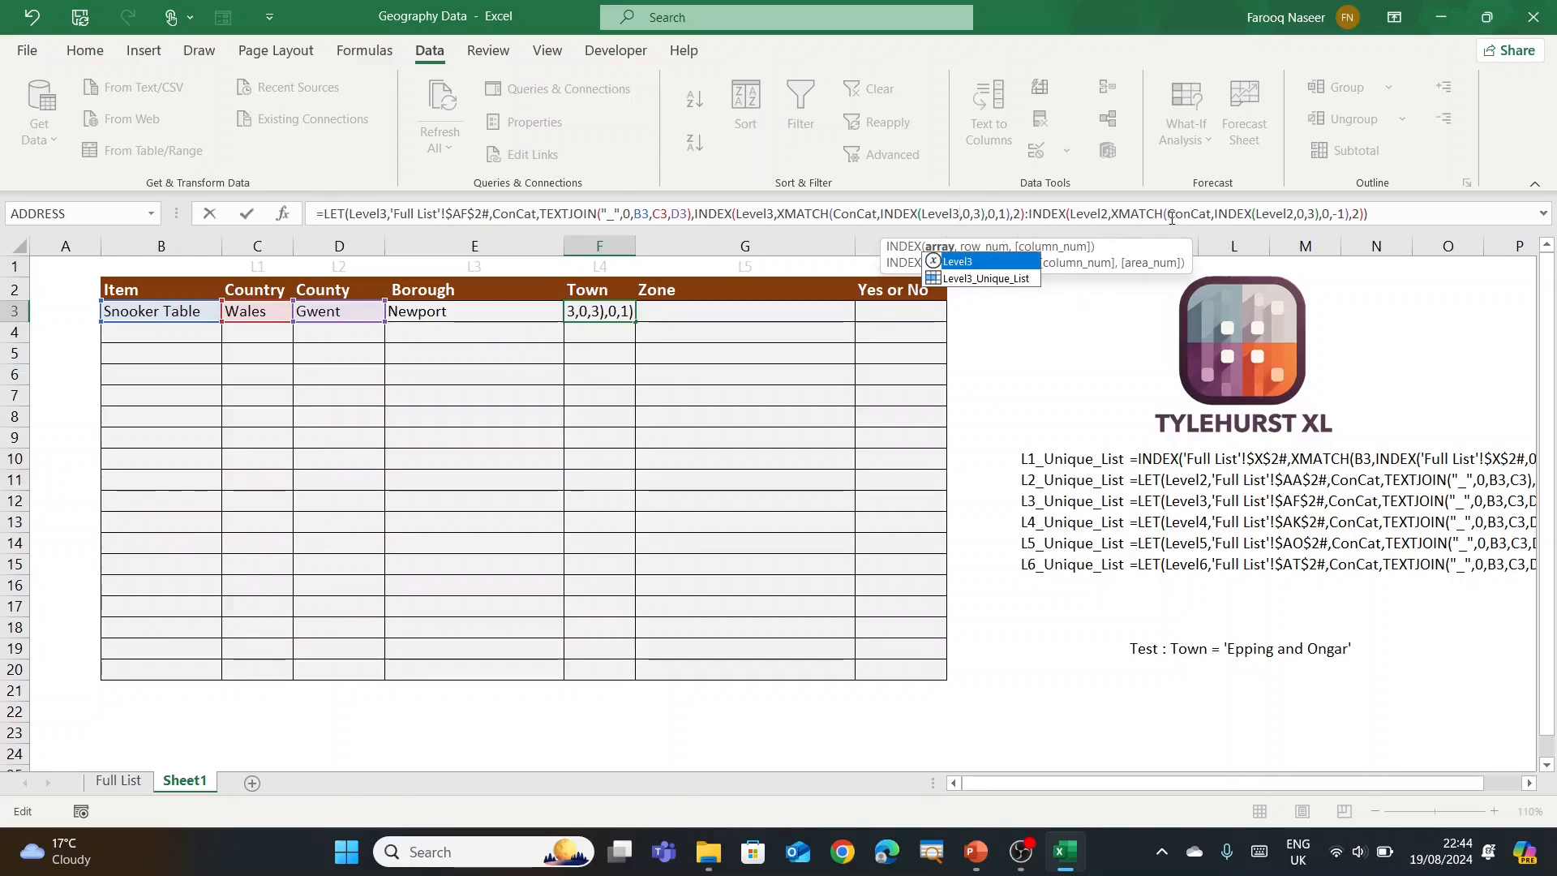
pyautogui.click(1108, 214)
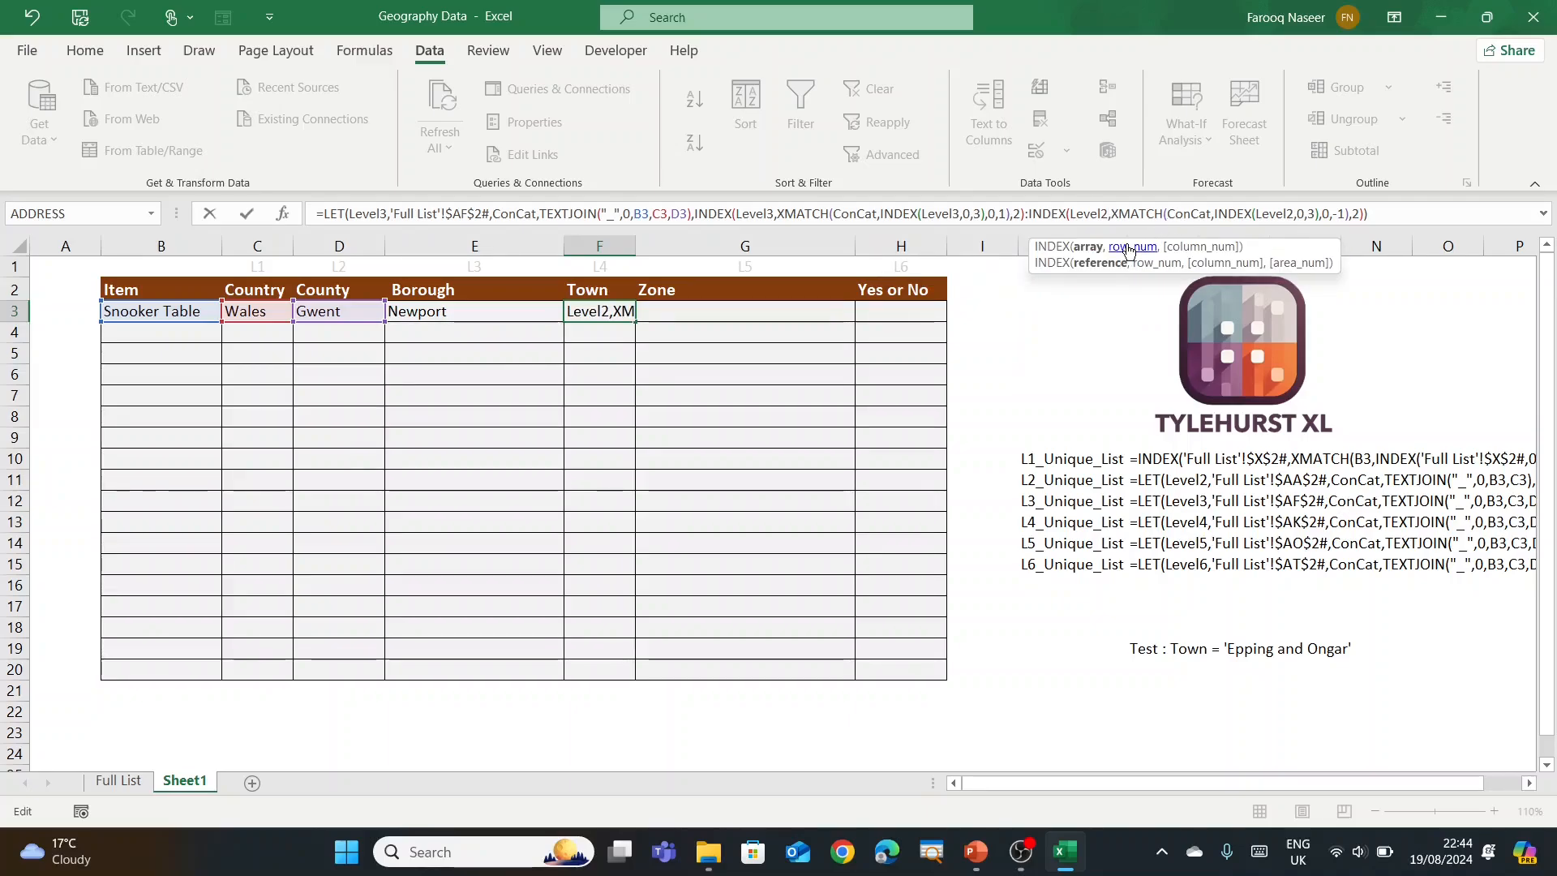
pyautogui.press('BackSpace')
pyautogui.write('3')
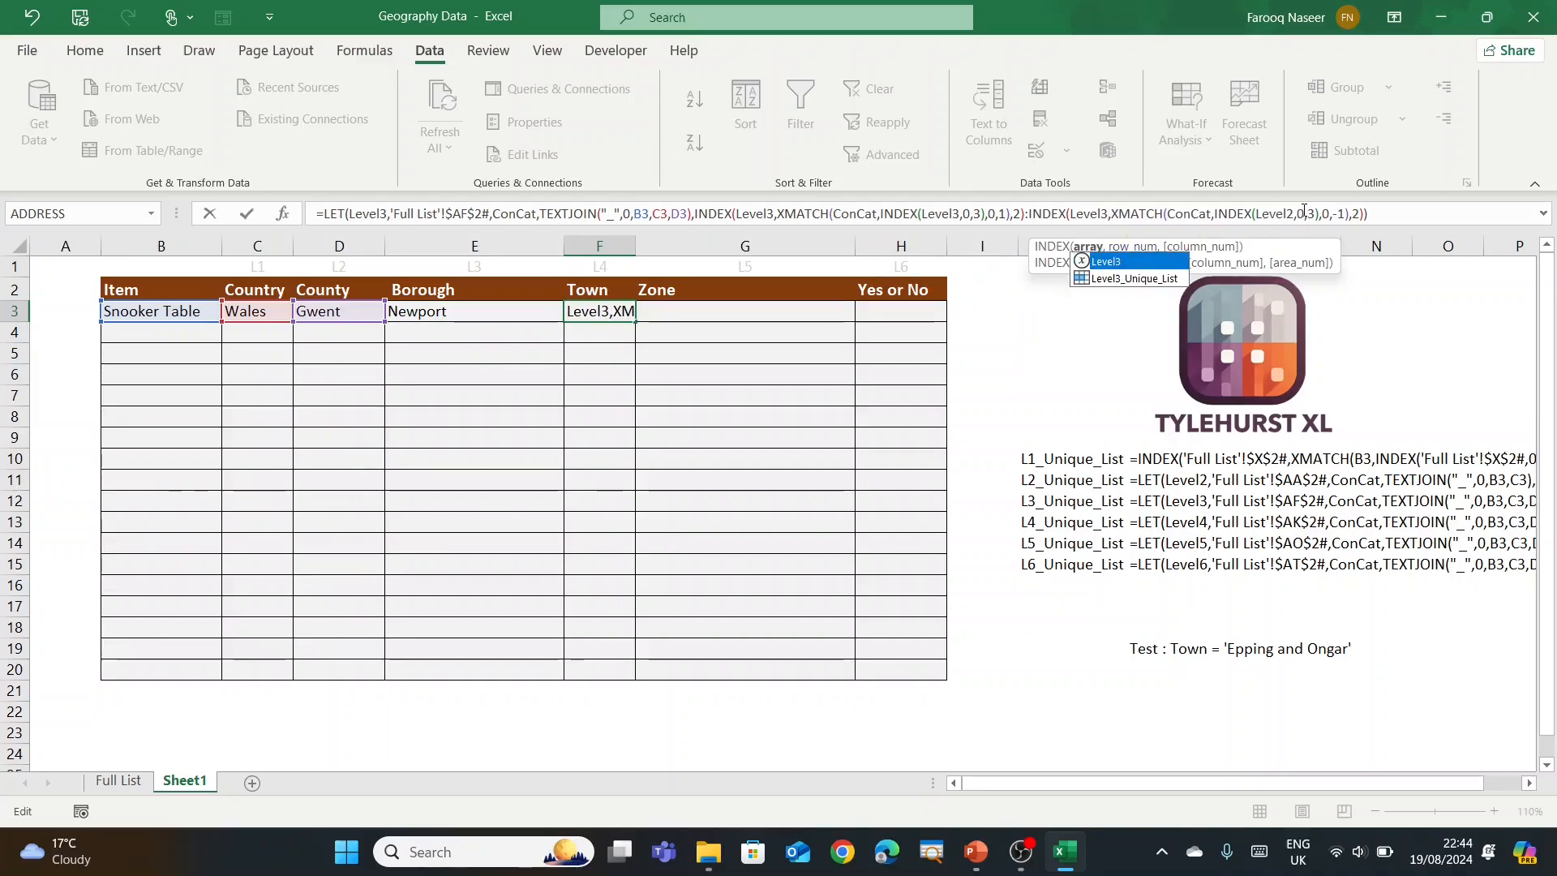
pyautogui.click(1291, 213)
pyautogui.press('BackSpace')
pyautogui.write('3')
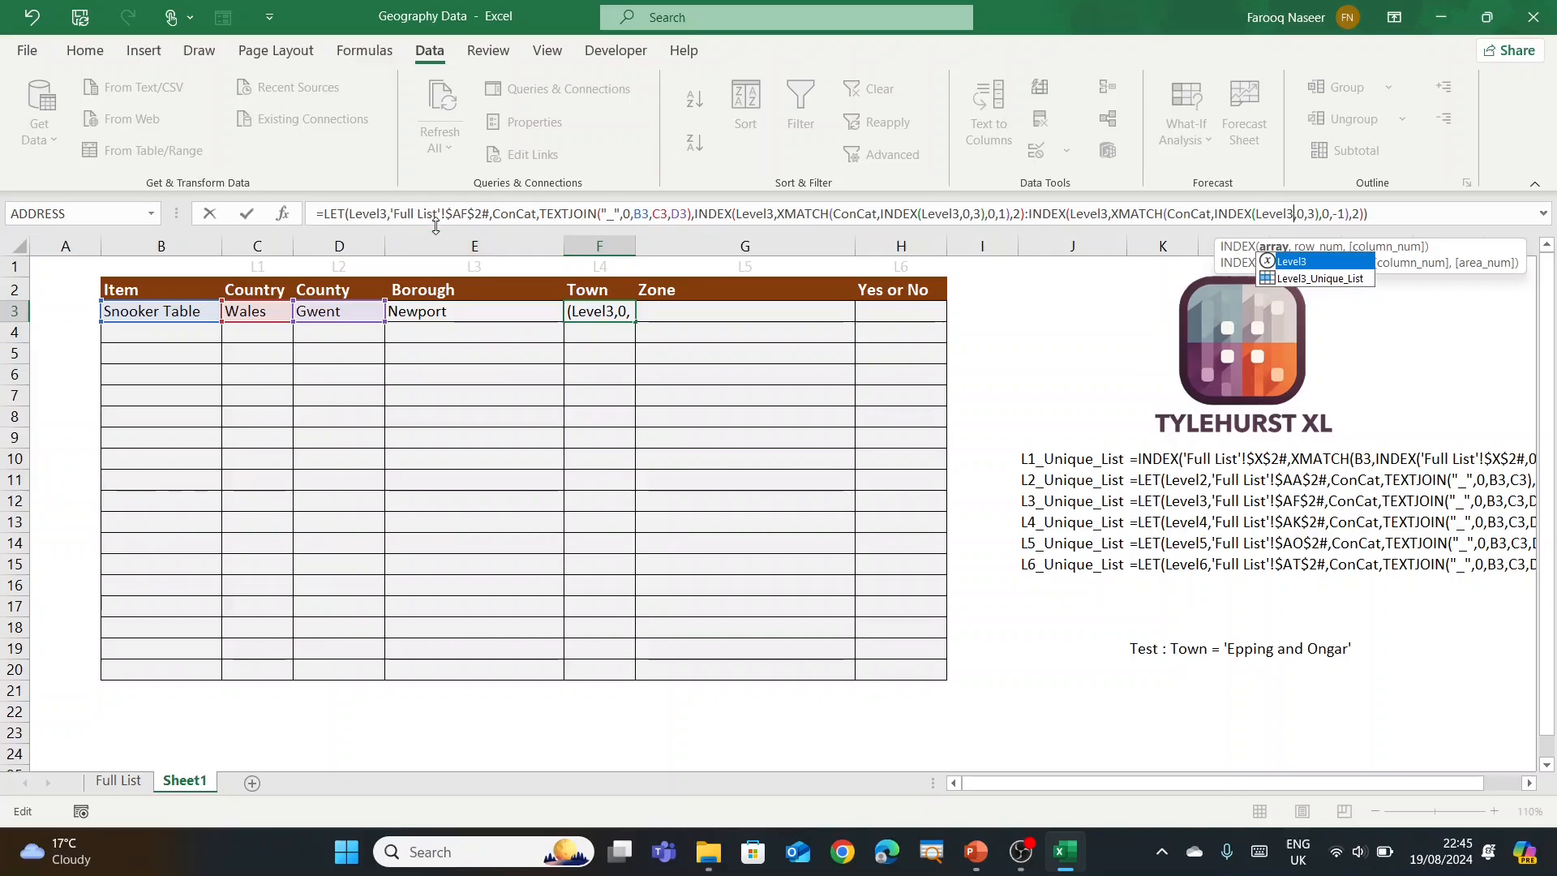
# Step: Add E3 to the TEXTJOIN key and point at 'Full List'!$AK$2#, spilling Caerleon to Newport
pyautogui.click(686, 212)
pyautogui.write(',')
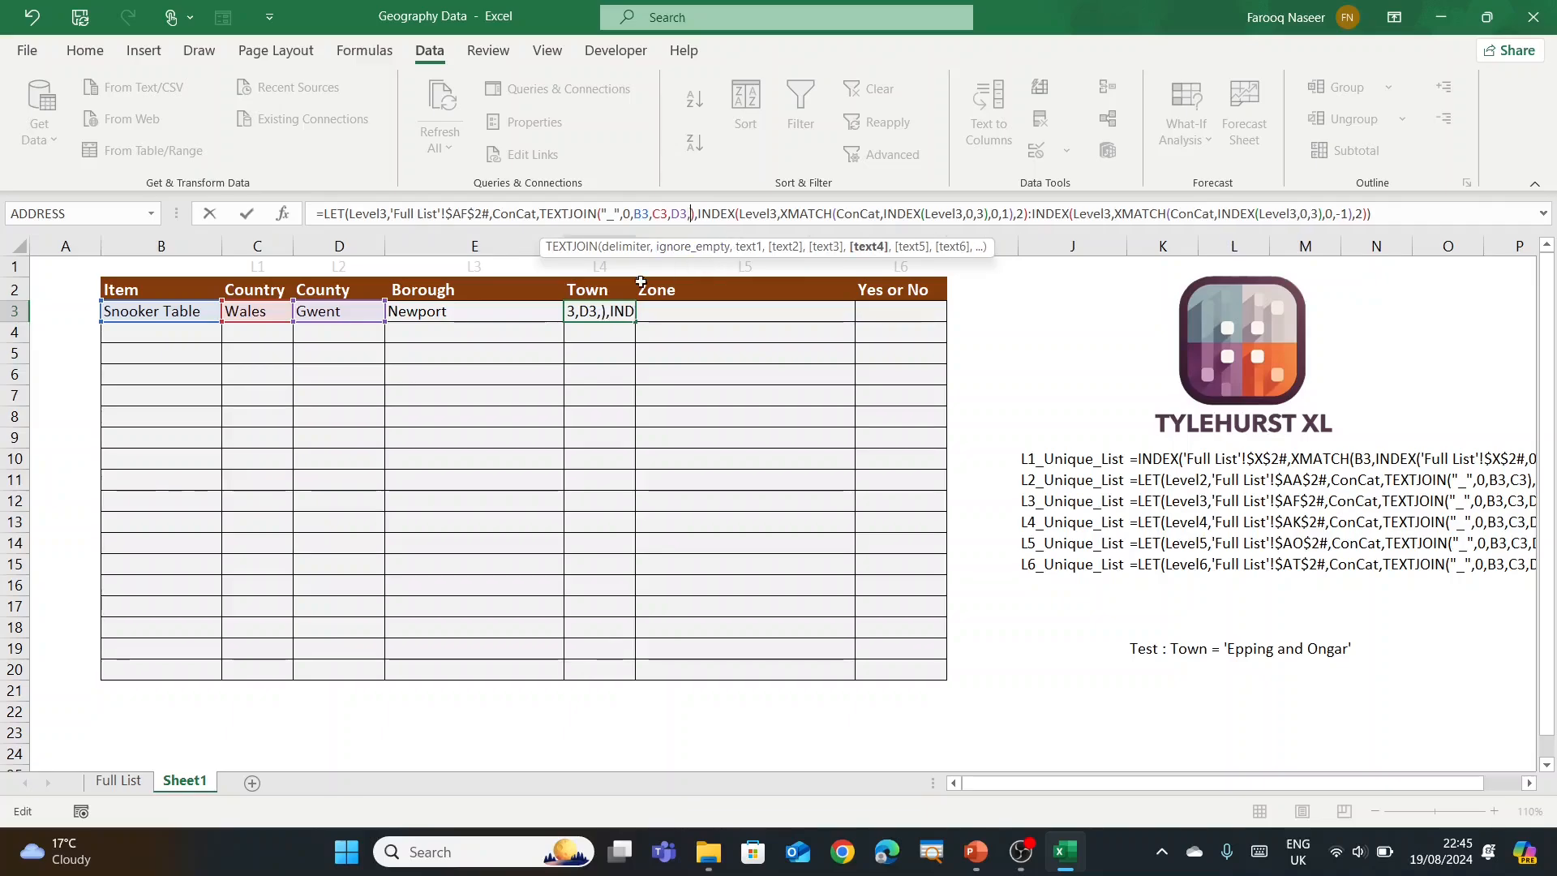
pyautogui.click(430, 310)
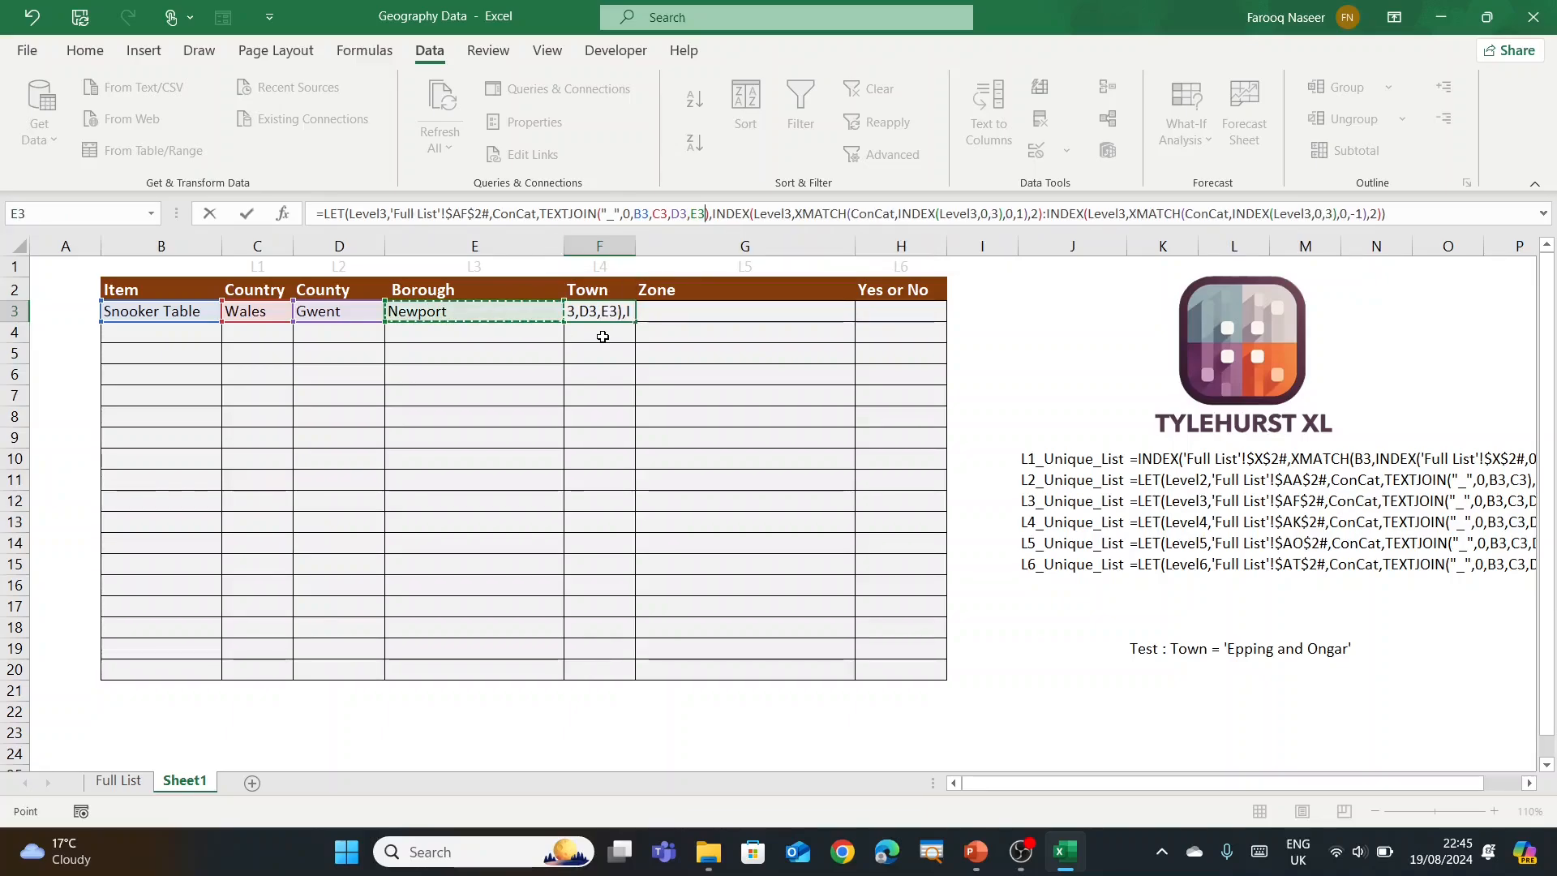
pyautogui.press('Return')
pyautogui.press('Up')
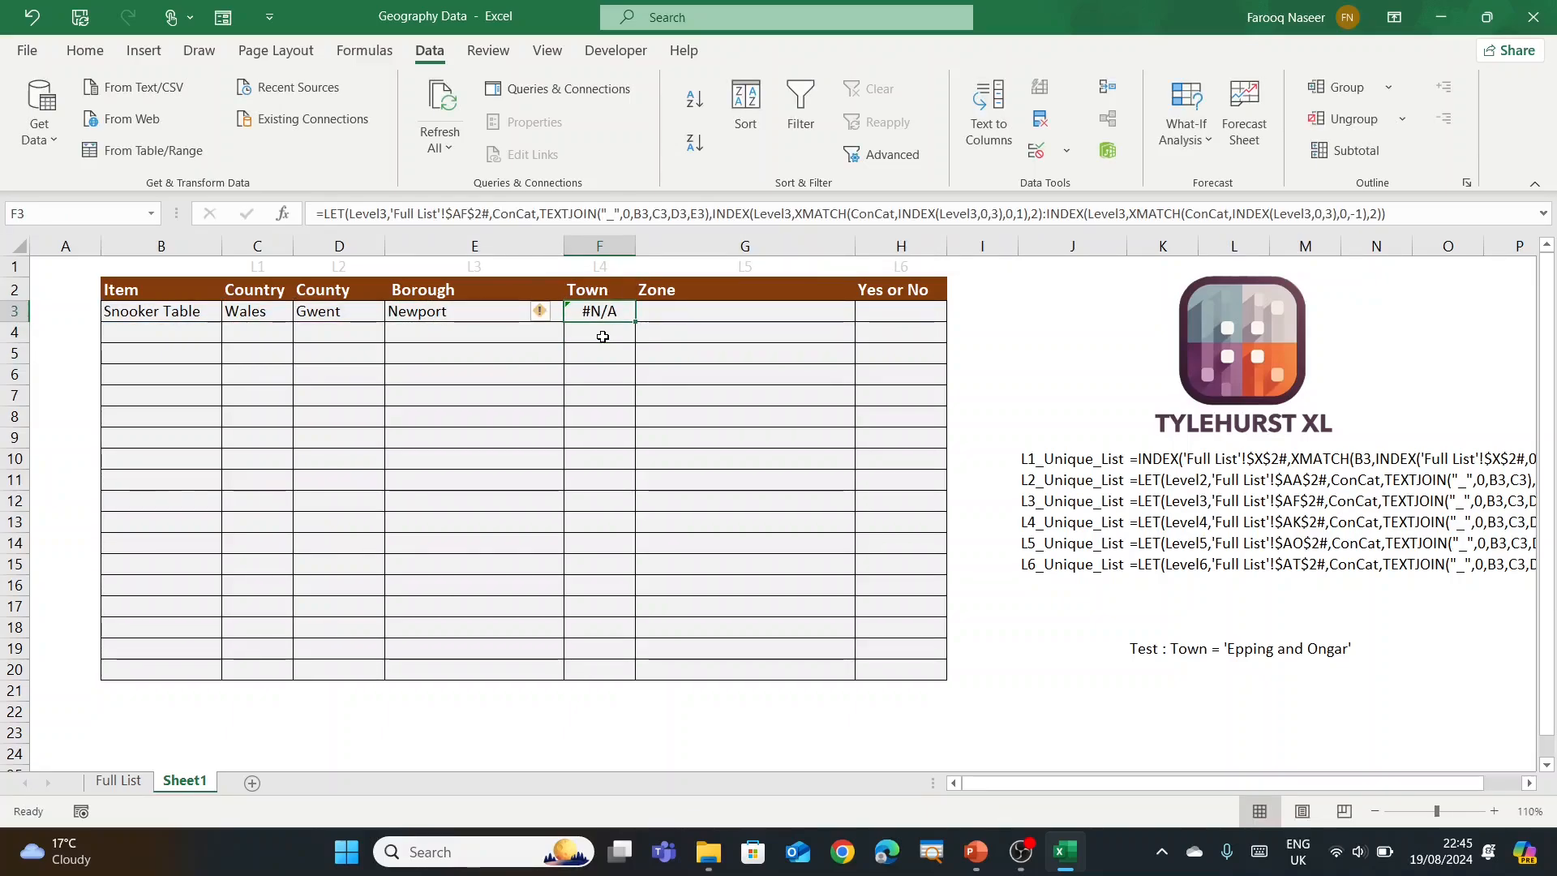
pyautogui.click(469, 214)
pyautogui.press('BackSpace')
pyautogui.write('K')
pyautogui.hotkey('ctrl', 'Return')
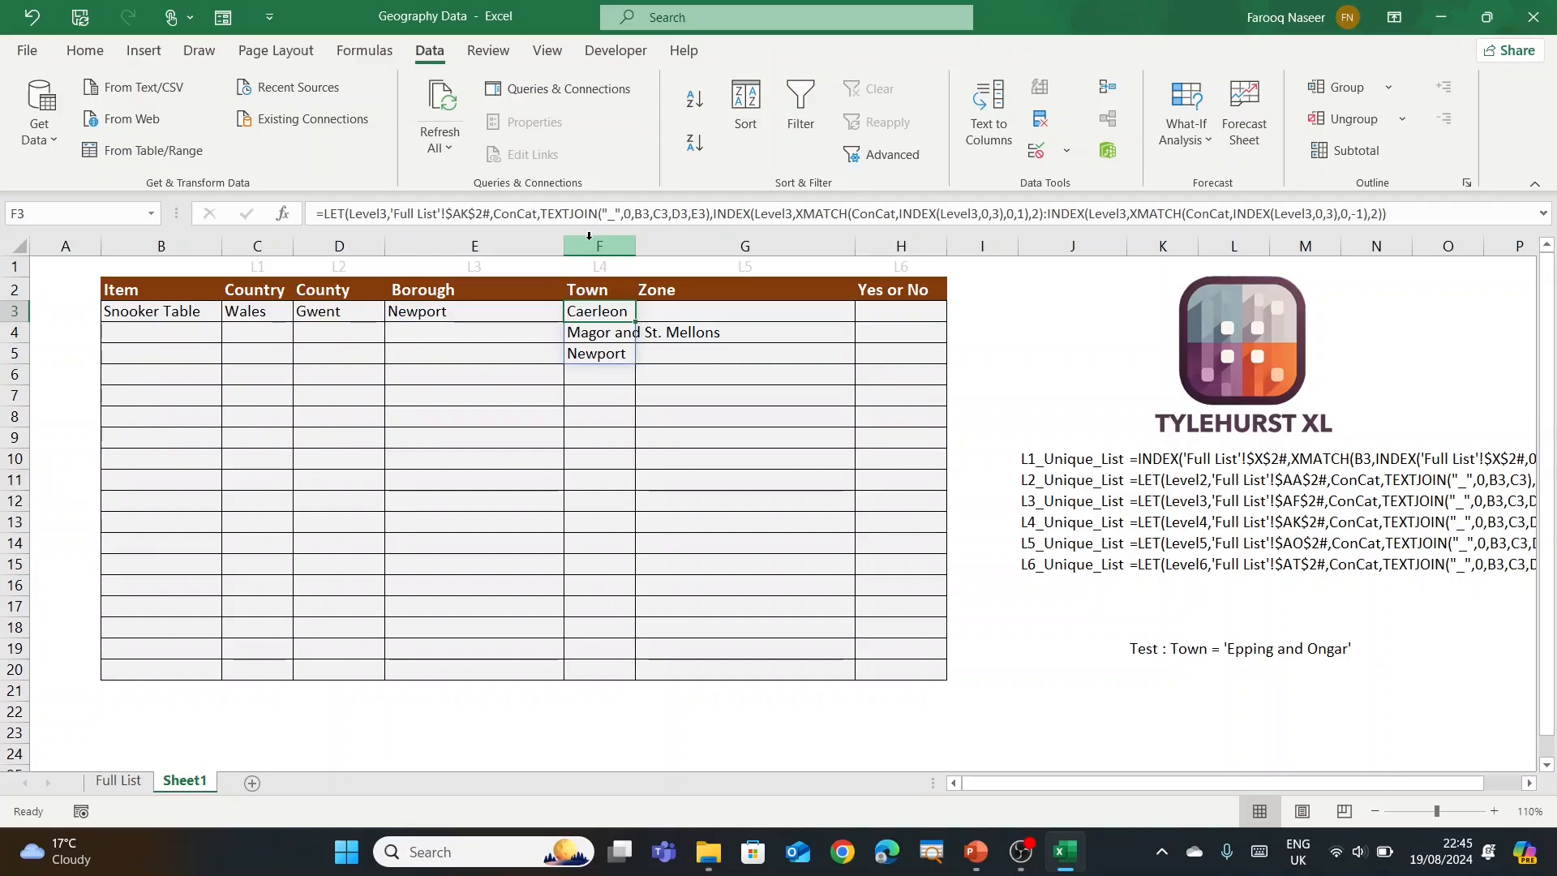
# Step: Copy the Town formula text and clear F3
pyautogui.moveTo(1400, 214); pyautogui.dragTo(303, 196)
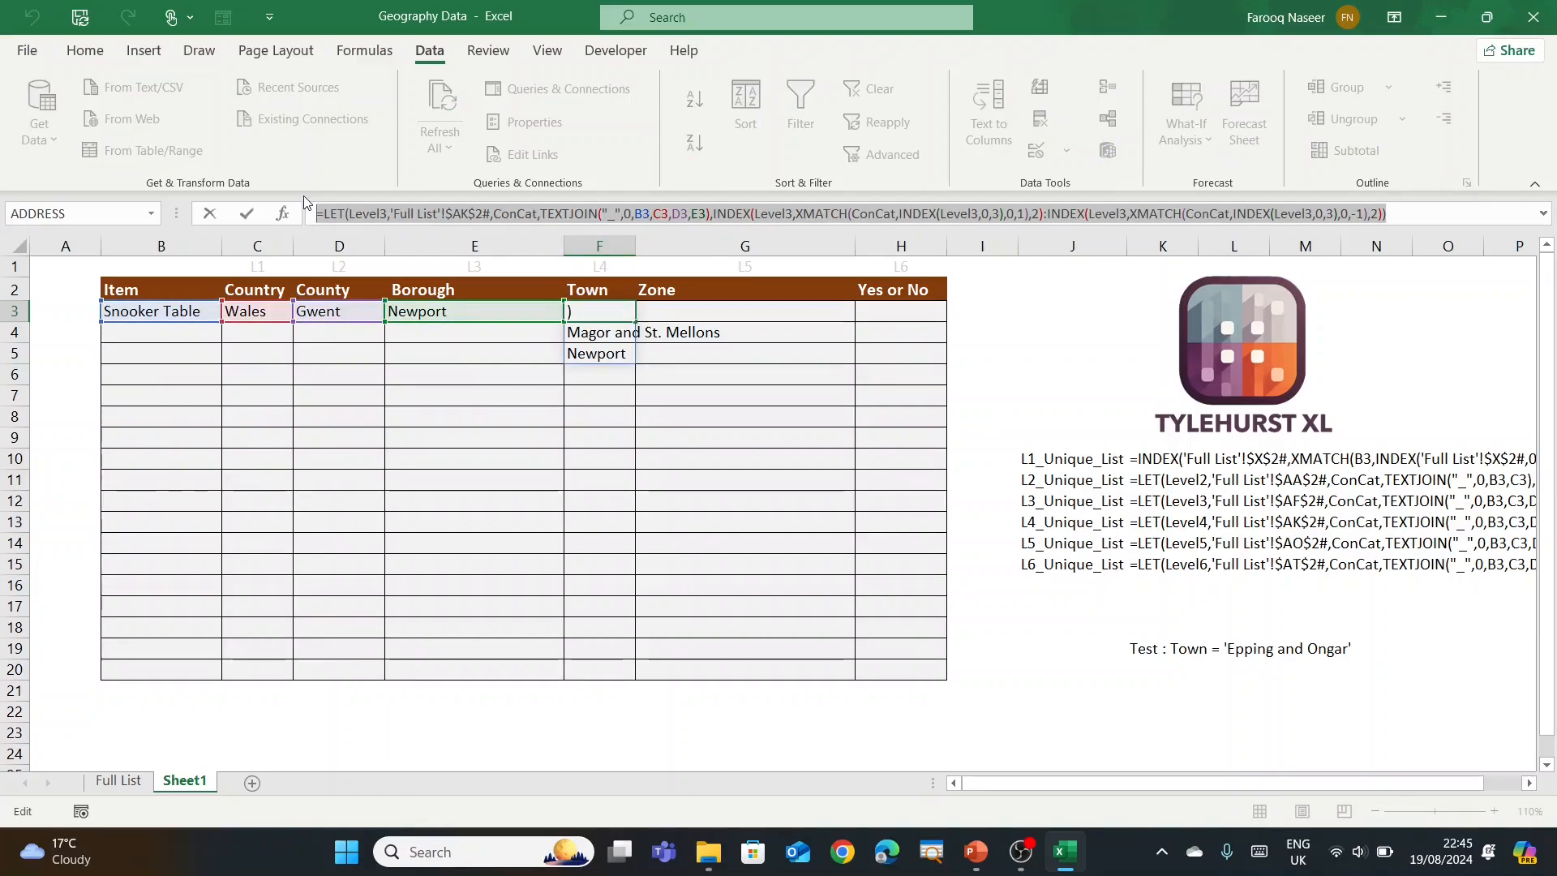
pyautogui.press('Escape')
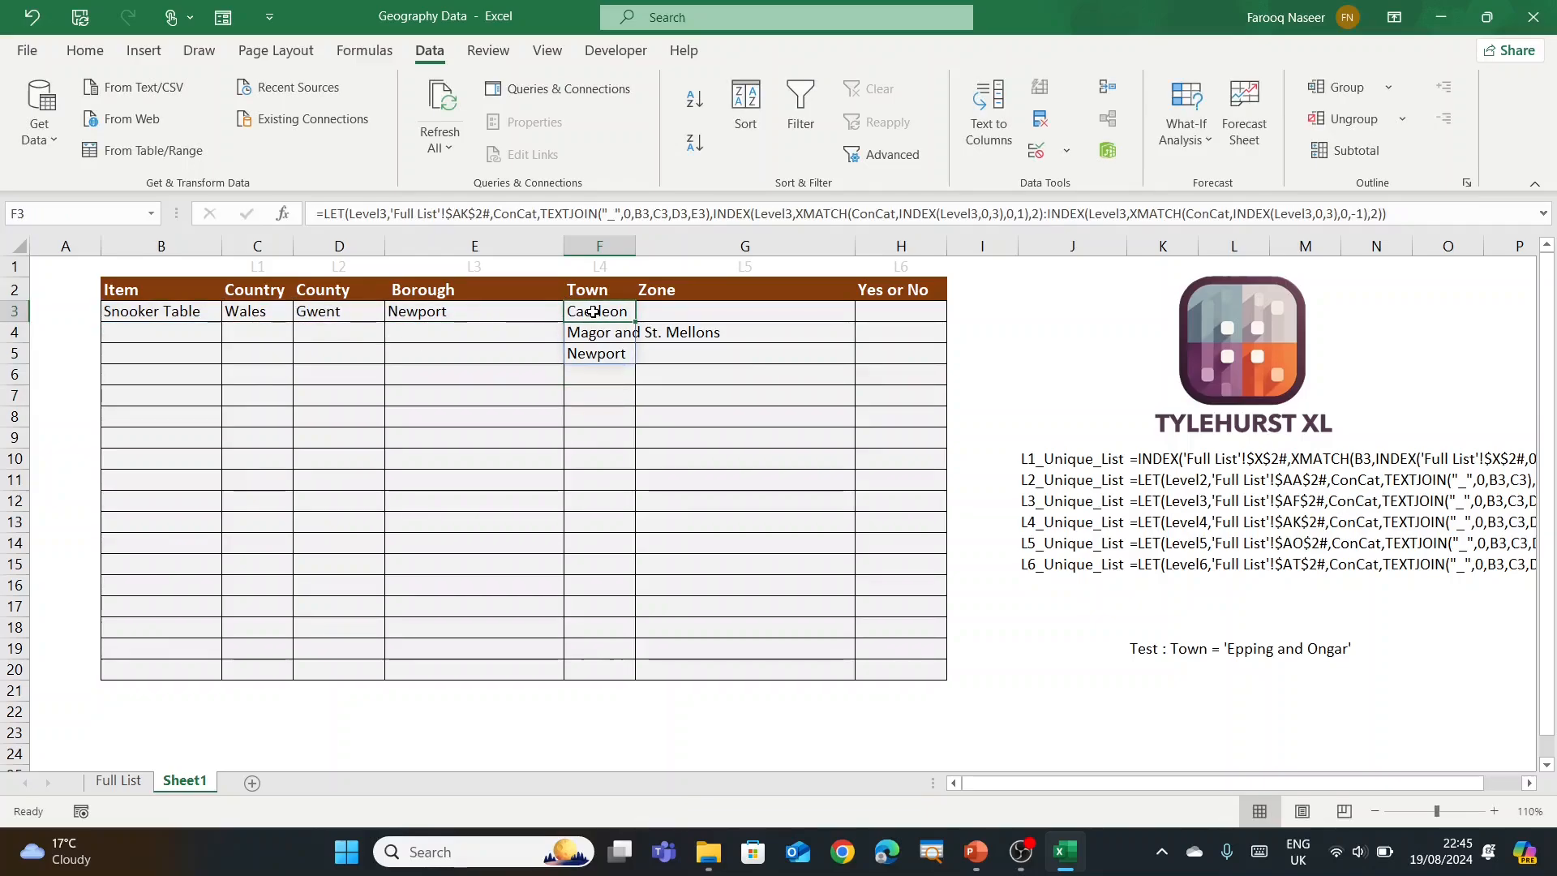
pyautogui.press('Delete')
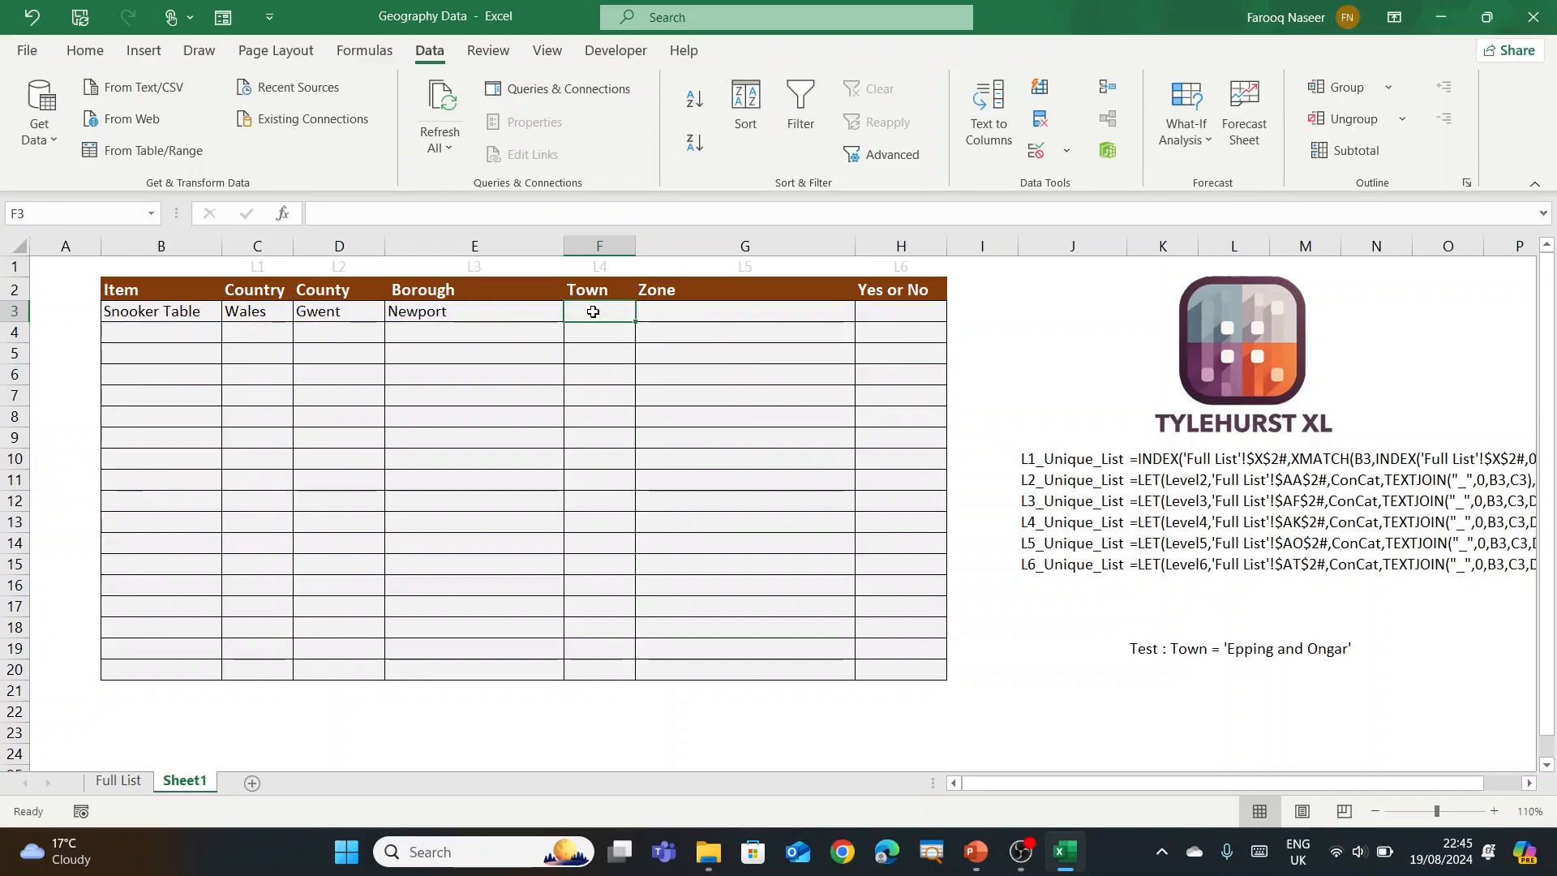
# Step: In Name Manager, create Level4_Unique_List referring to the copied town LET formula
pyautogui.click(365, 51)
pyautogui.click(665, 114)
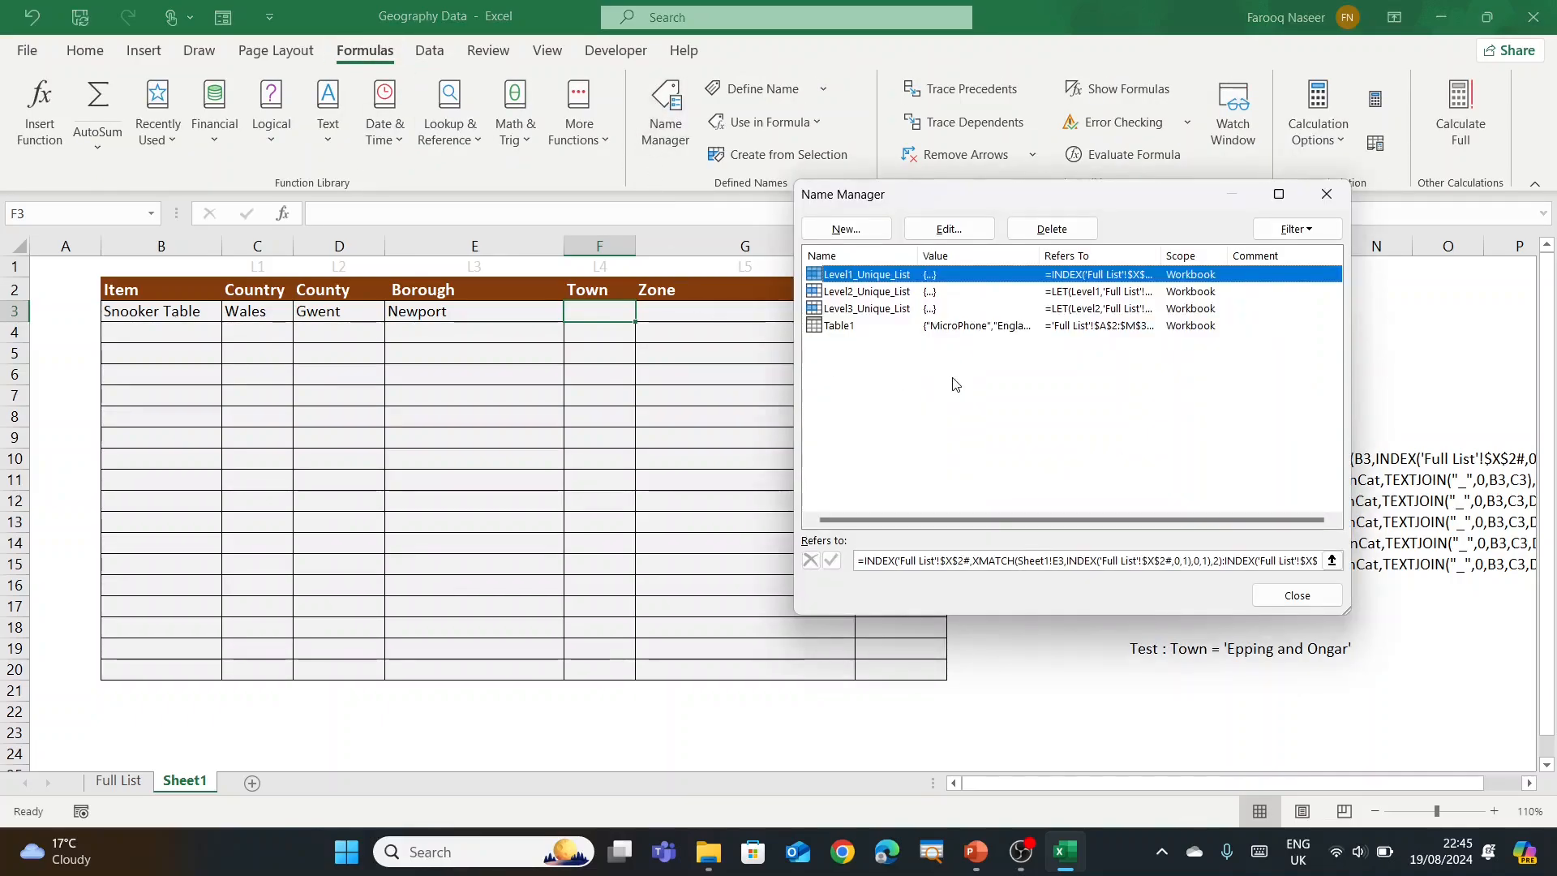
pyautogui.click(845, 229)
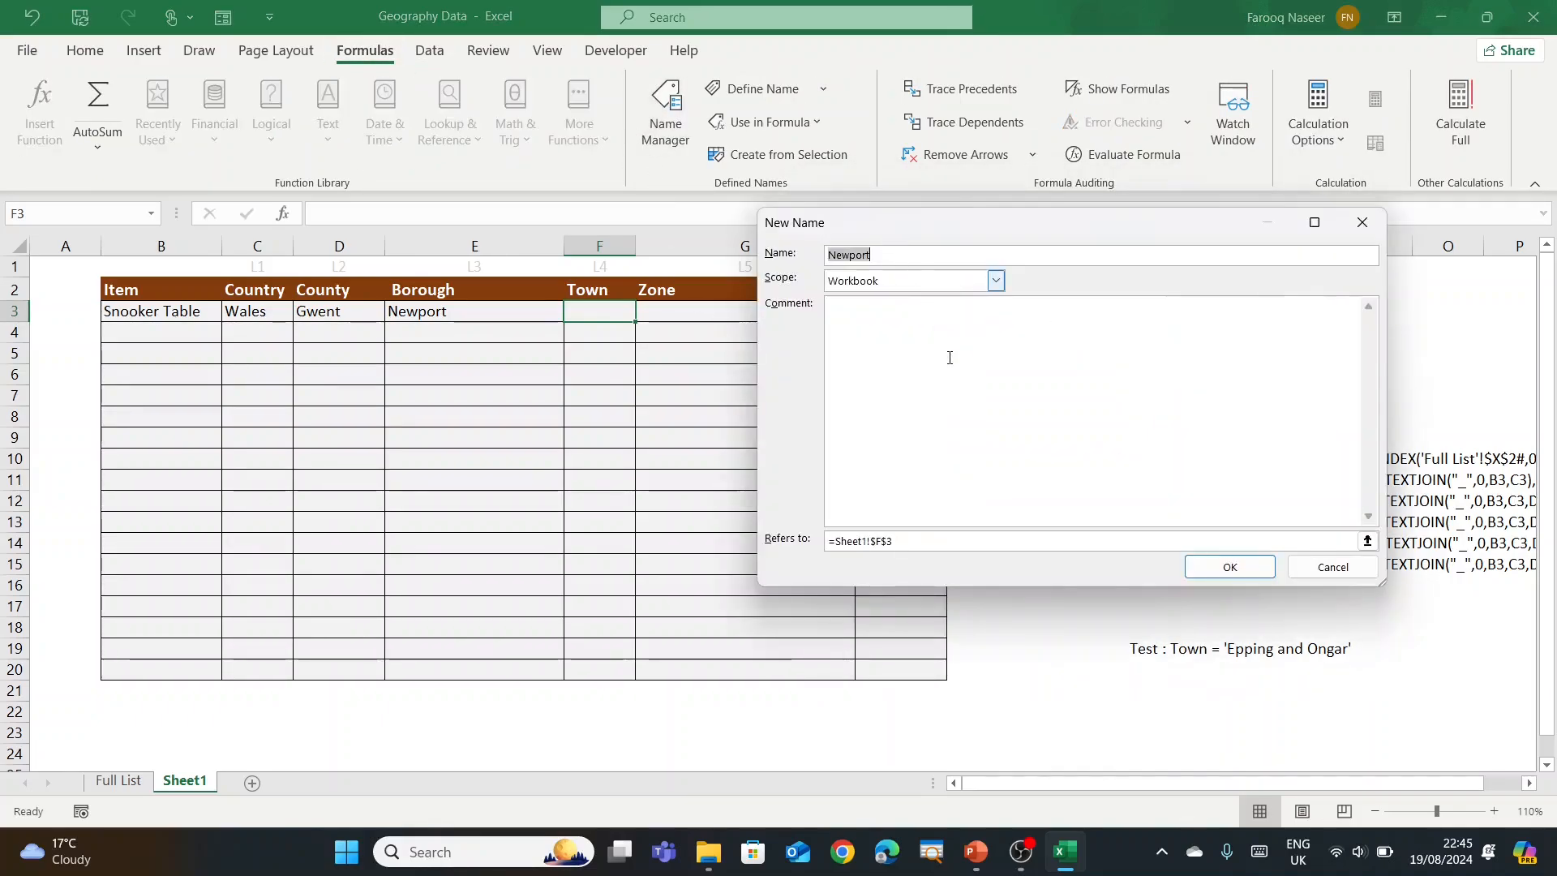
pyautogui.write('Level4_Unique_List')
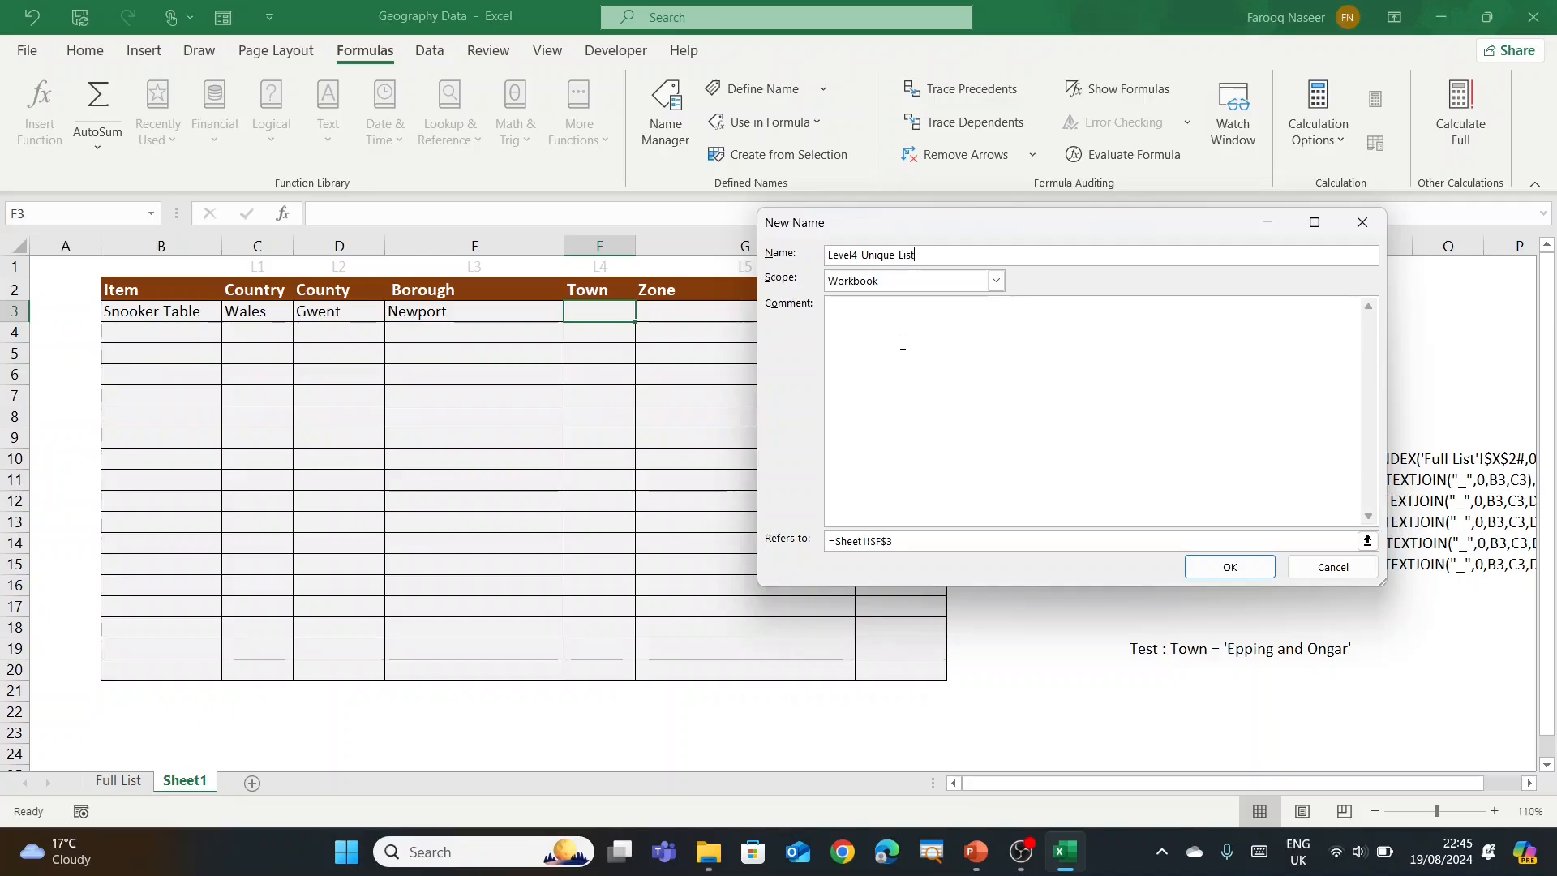
pyautogui.click(902, 536)
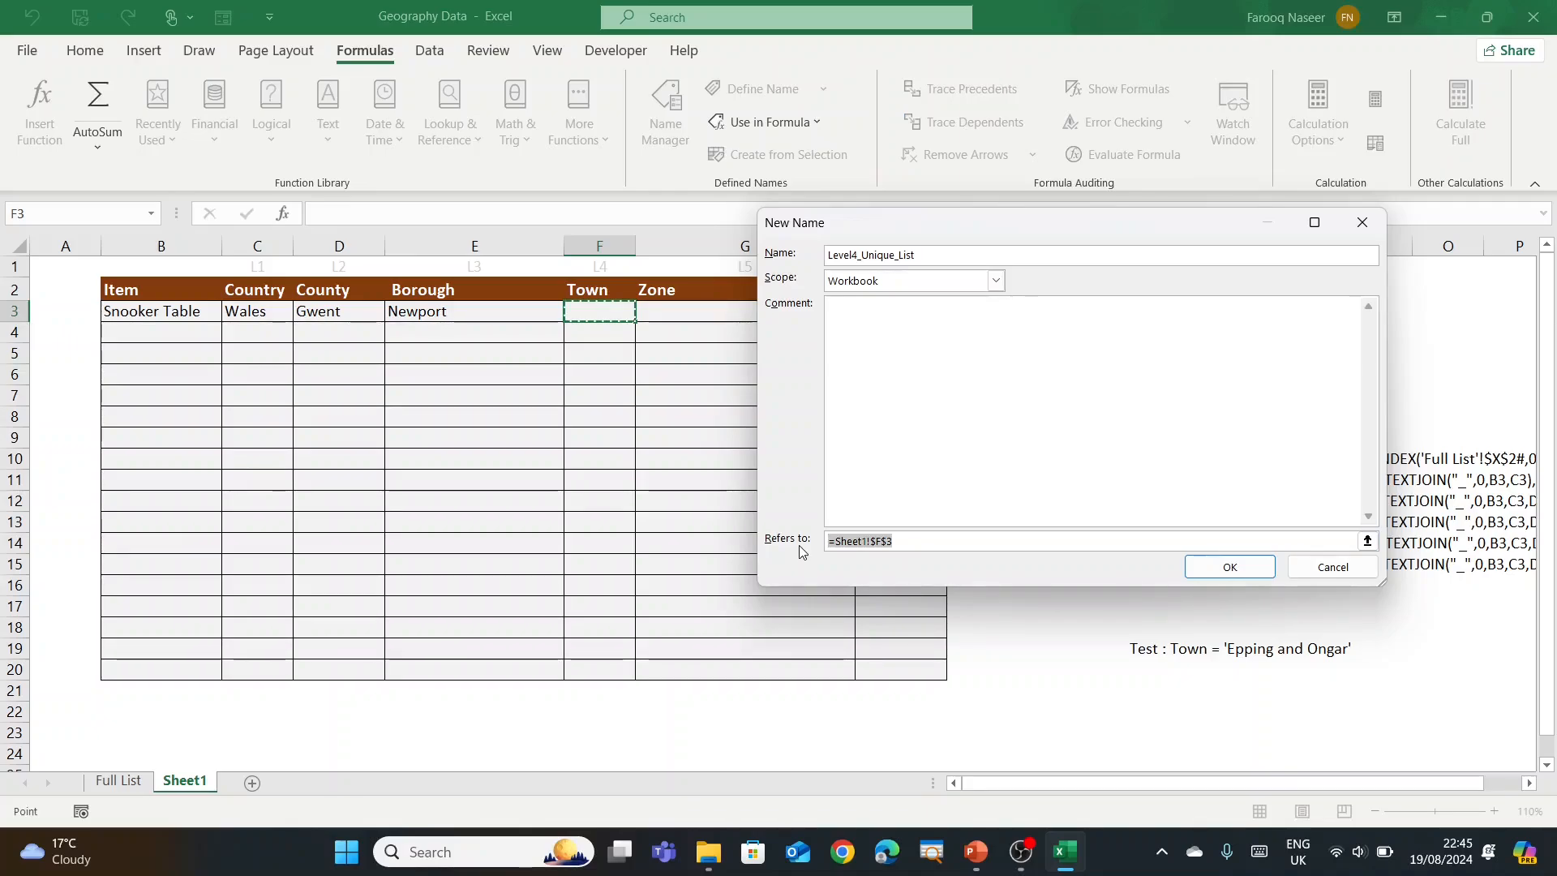
pyautogui.hotkey('ctrl', 'v')
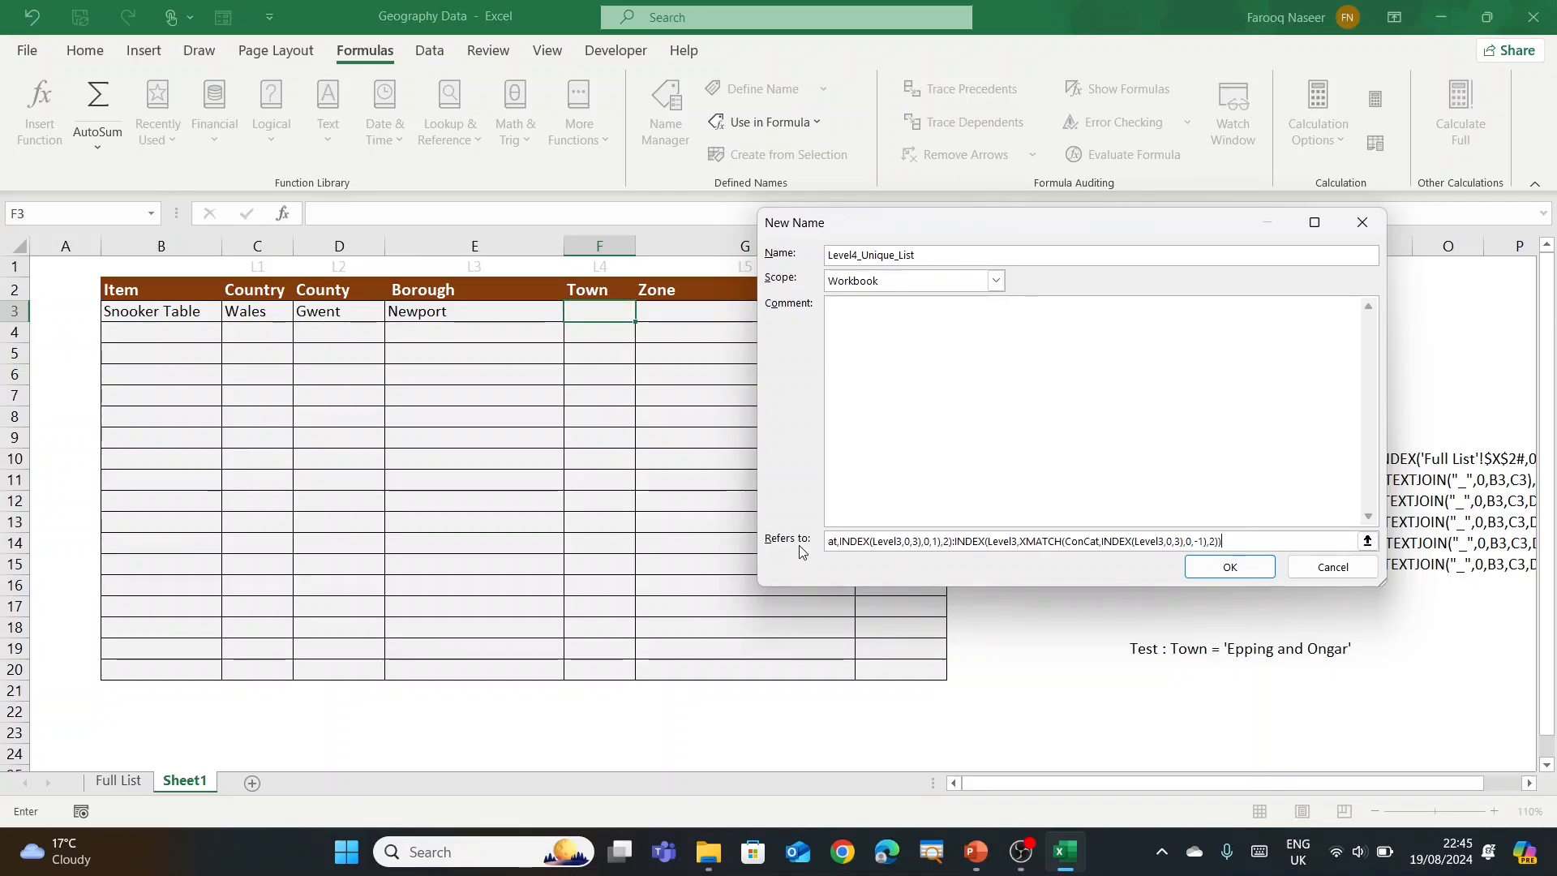
pyautogui.click(1206, 567)
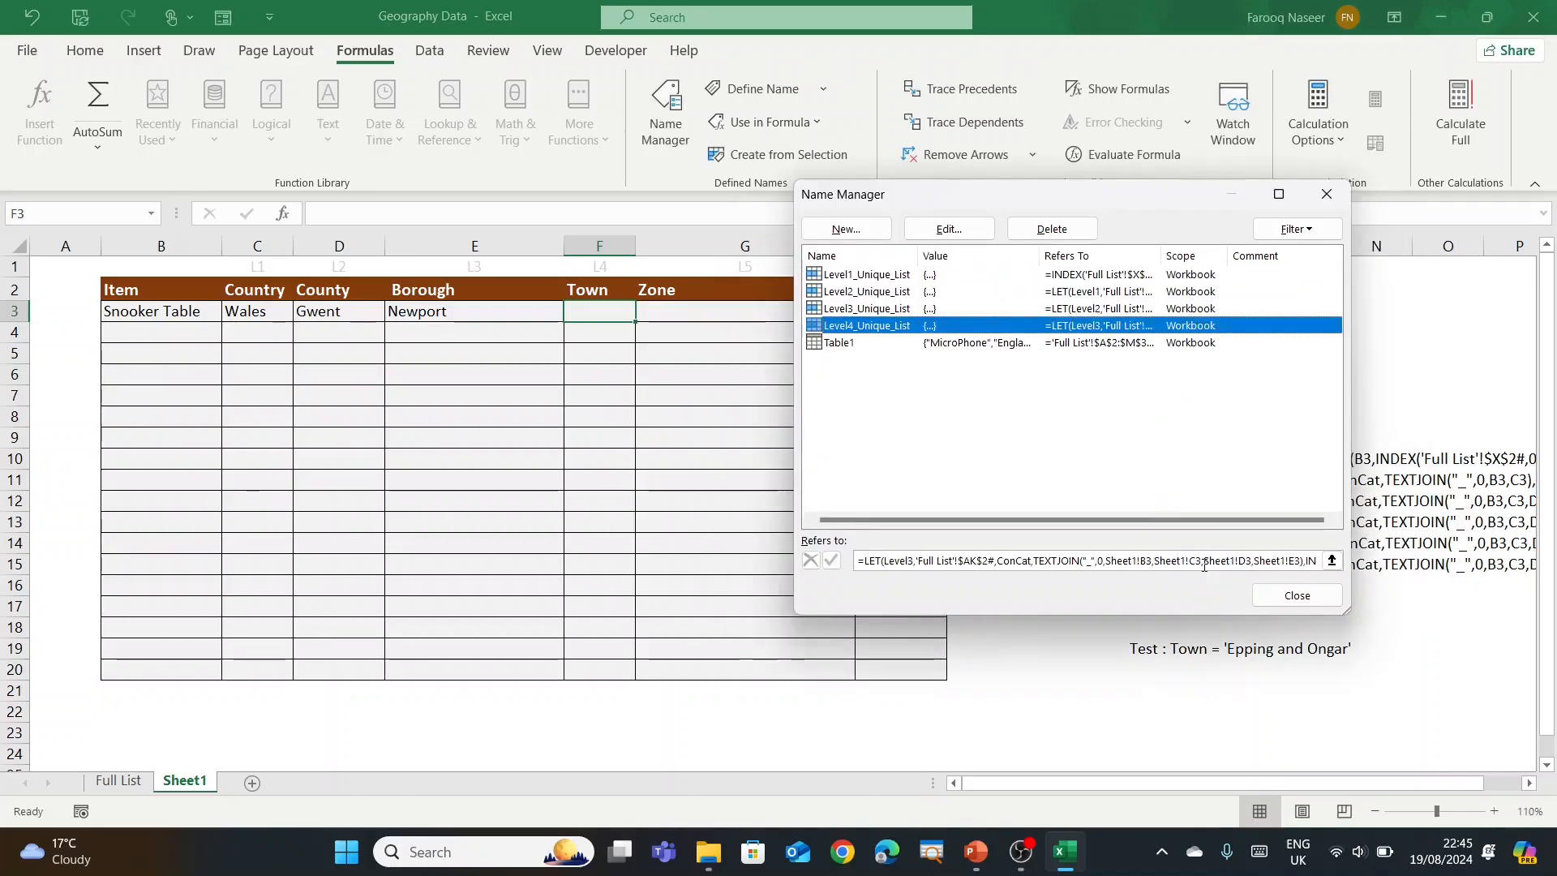
pyautogui.click(1297, 595)
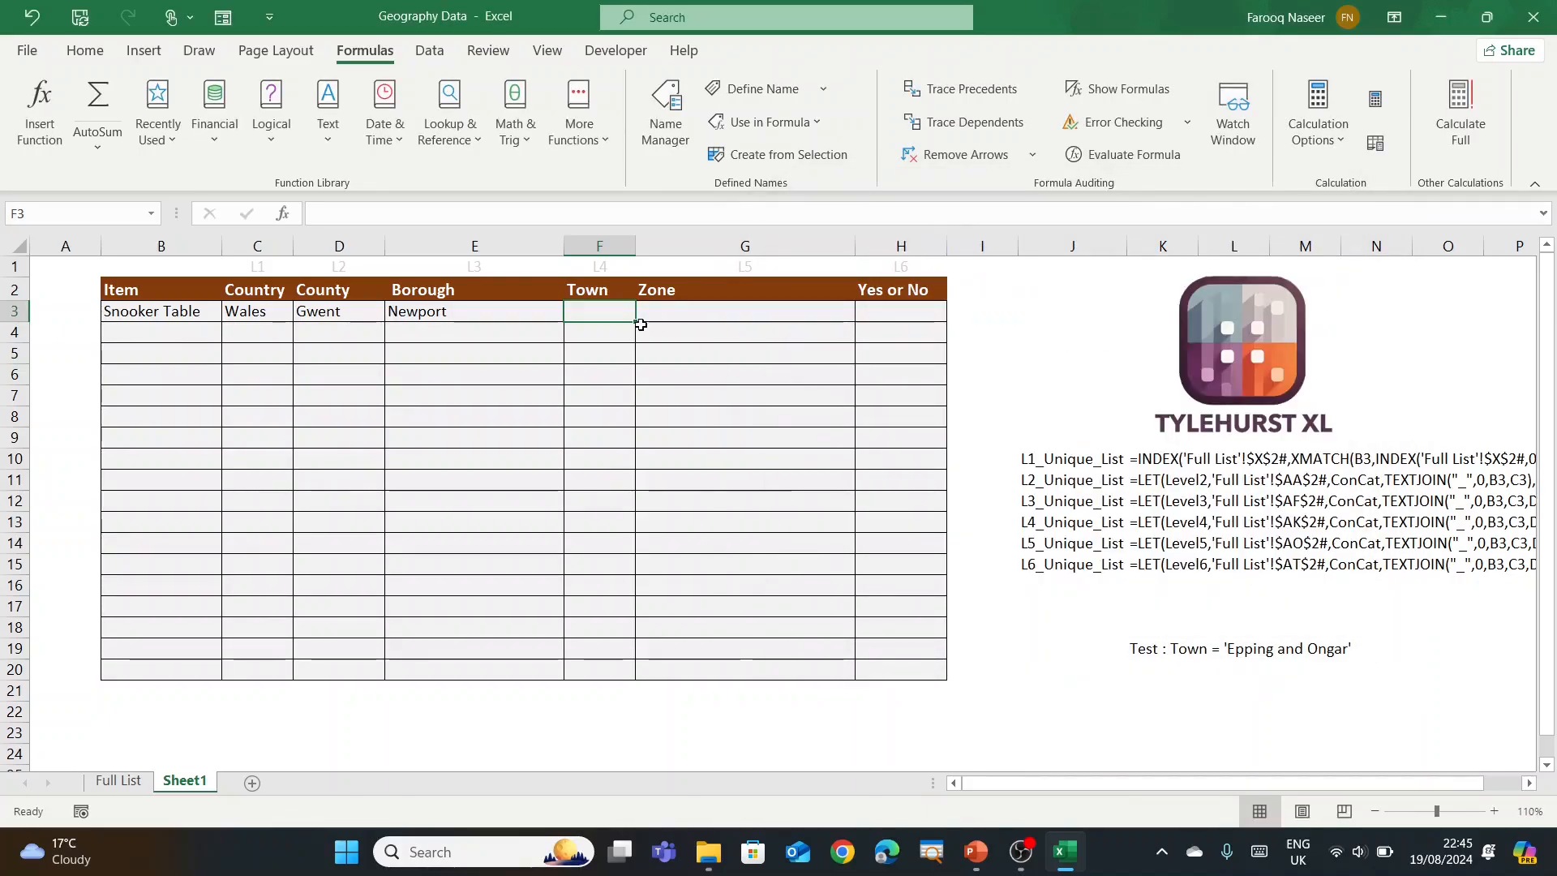
# Step: Apply List data validation with source =Level4_Unique_List to Town cells F3:F20
pyautogui.moveTo(609, 314); pyautogui.dragTo(619, 667)
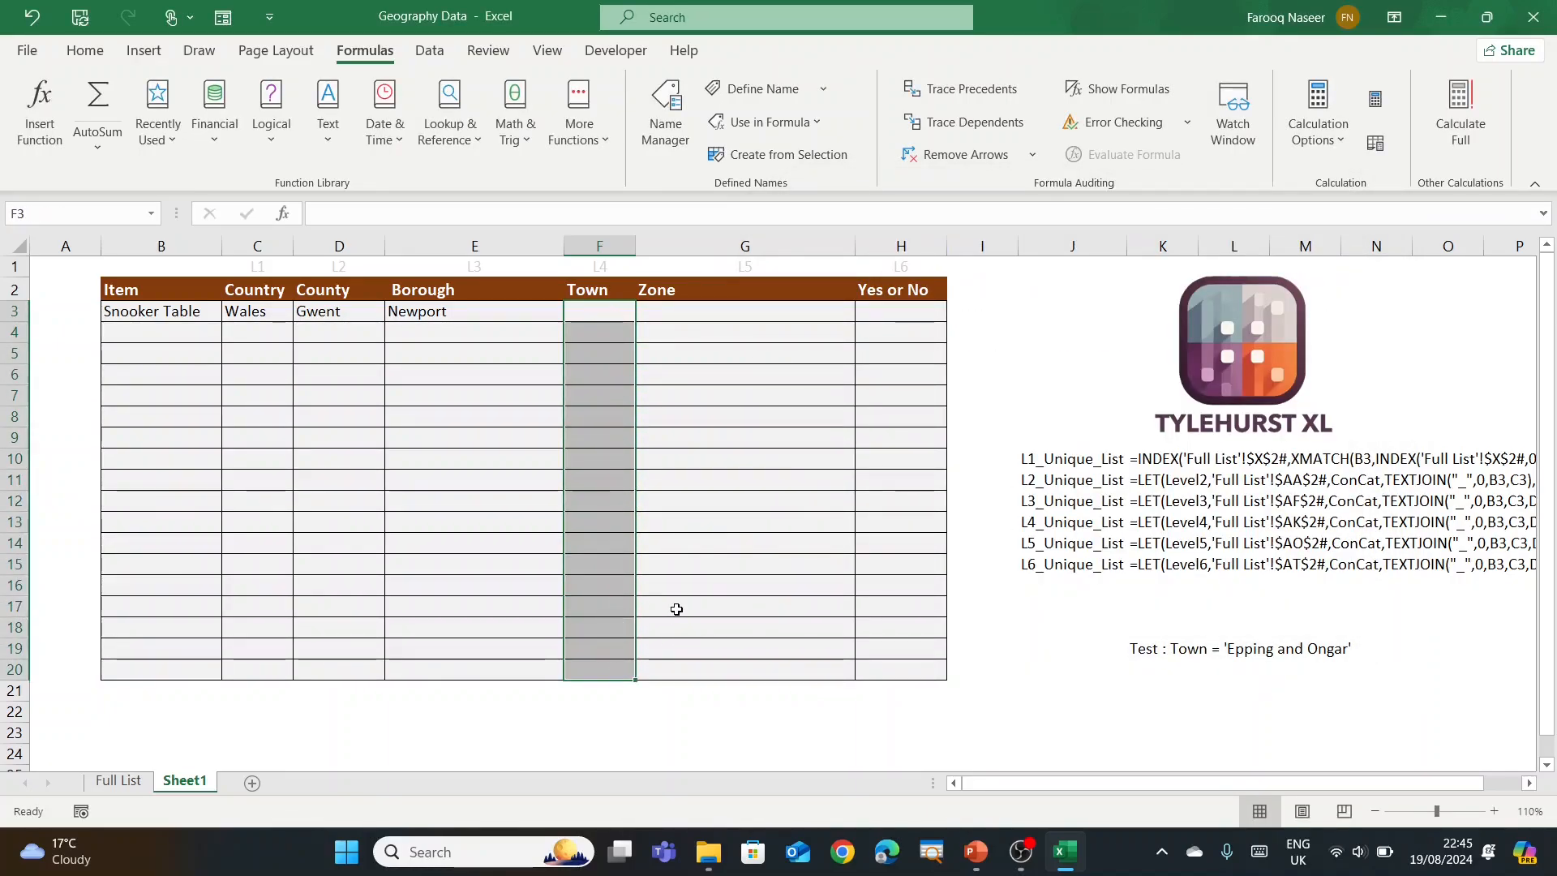
pyautogui.hotkey('alt', 'a')
pyautogui.press('v')
pyautogui.press('v')
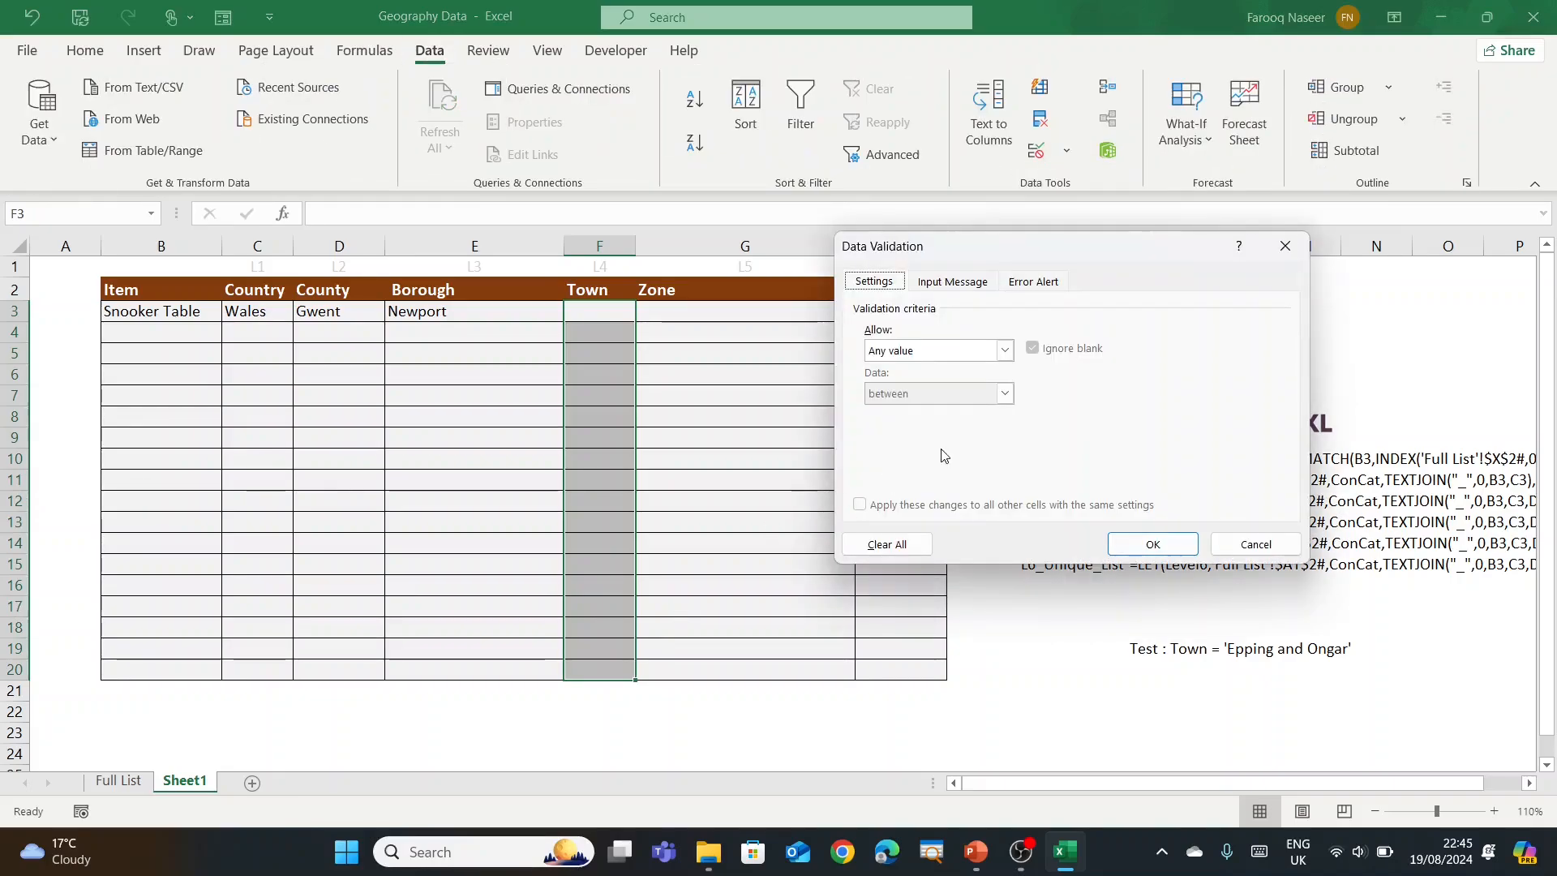
pyautogui.click(1004, 351)
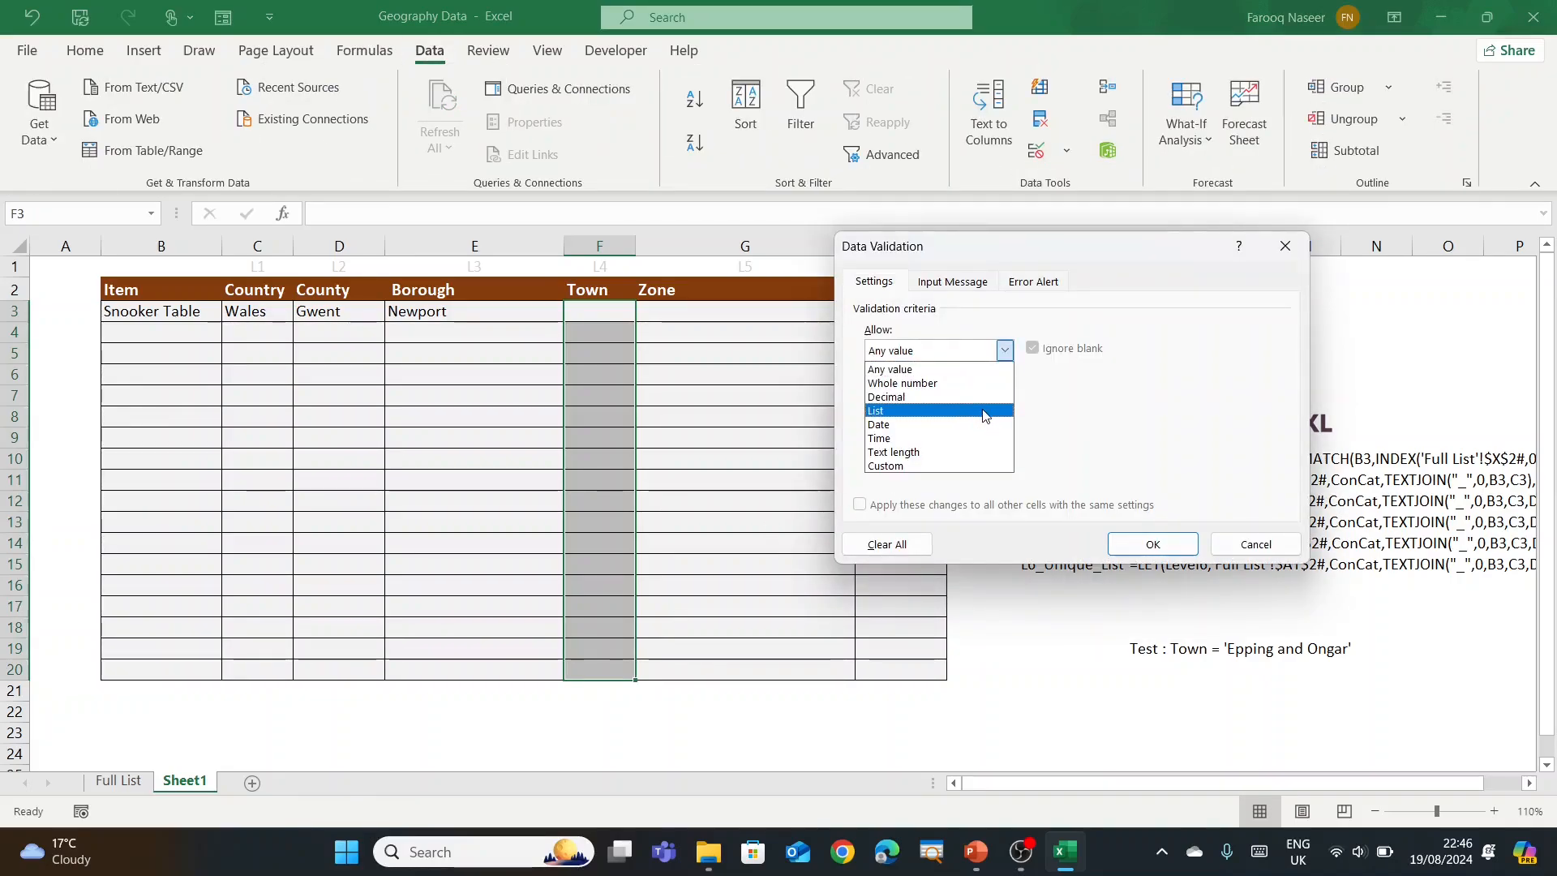
pyautogui.click(983, 410)
pyautogui.click(931, 435)
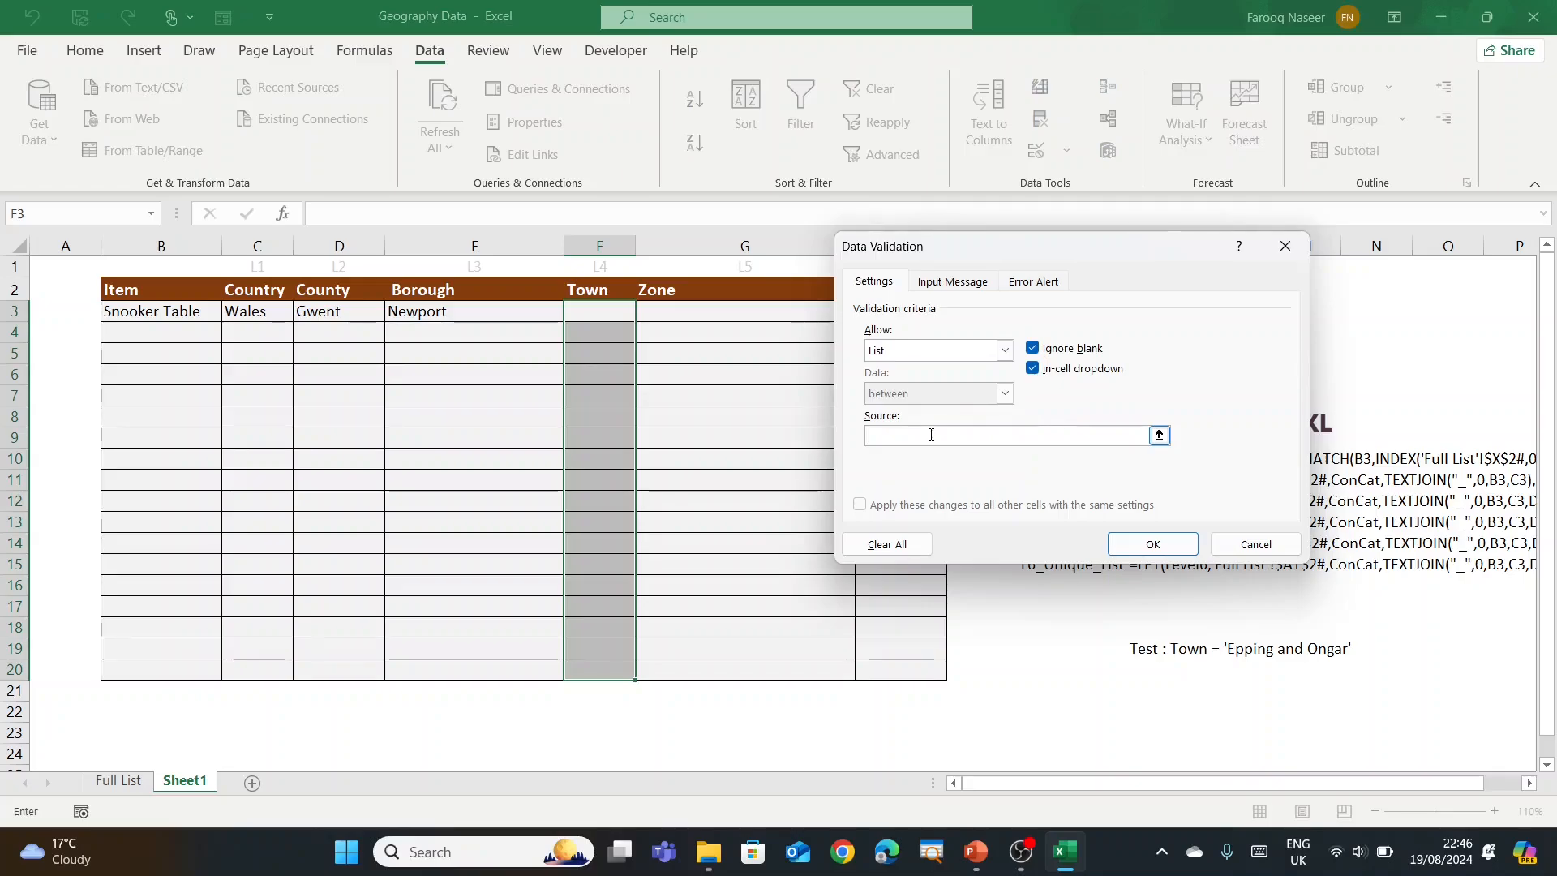
pyautogui.press('F3')
pyautogui.click(972, 396)
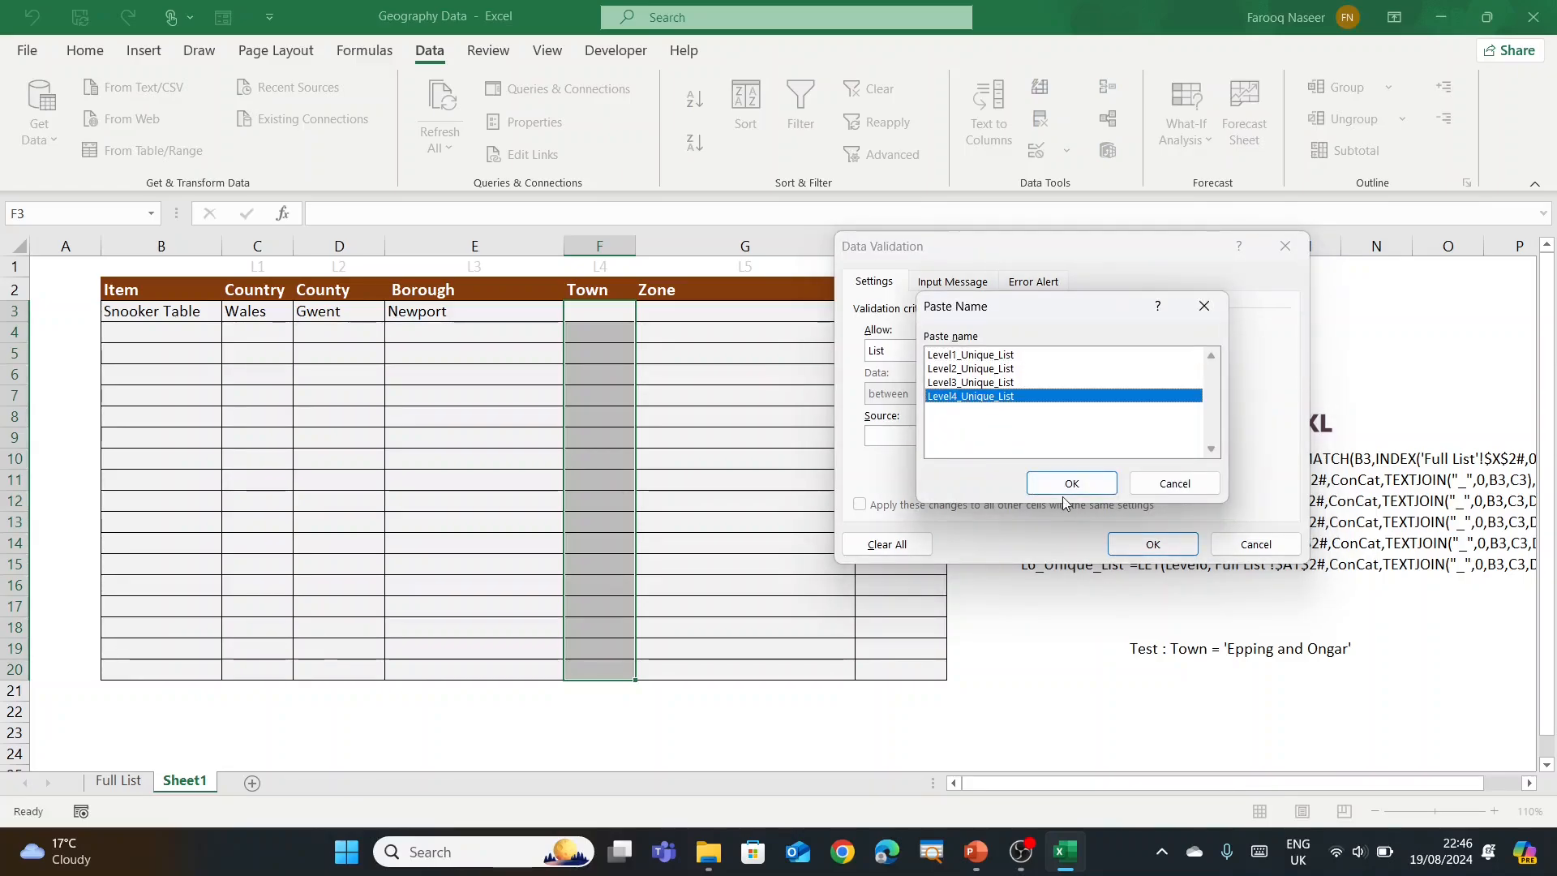
pyautogui.click(1071, 483)
pyautogui.click(1152, 544)
# Step: Choose Magor and St. Mellons from F3's Town dropdown
pyautogui.click(771, 441)
pyautogui.click(611, 313)
pyautogui.click(644, 312)
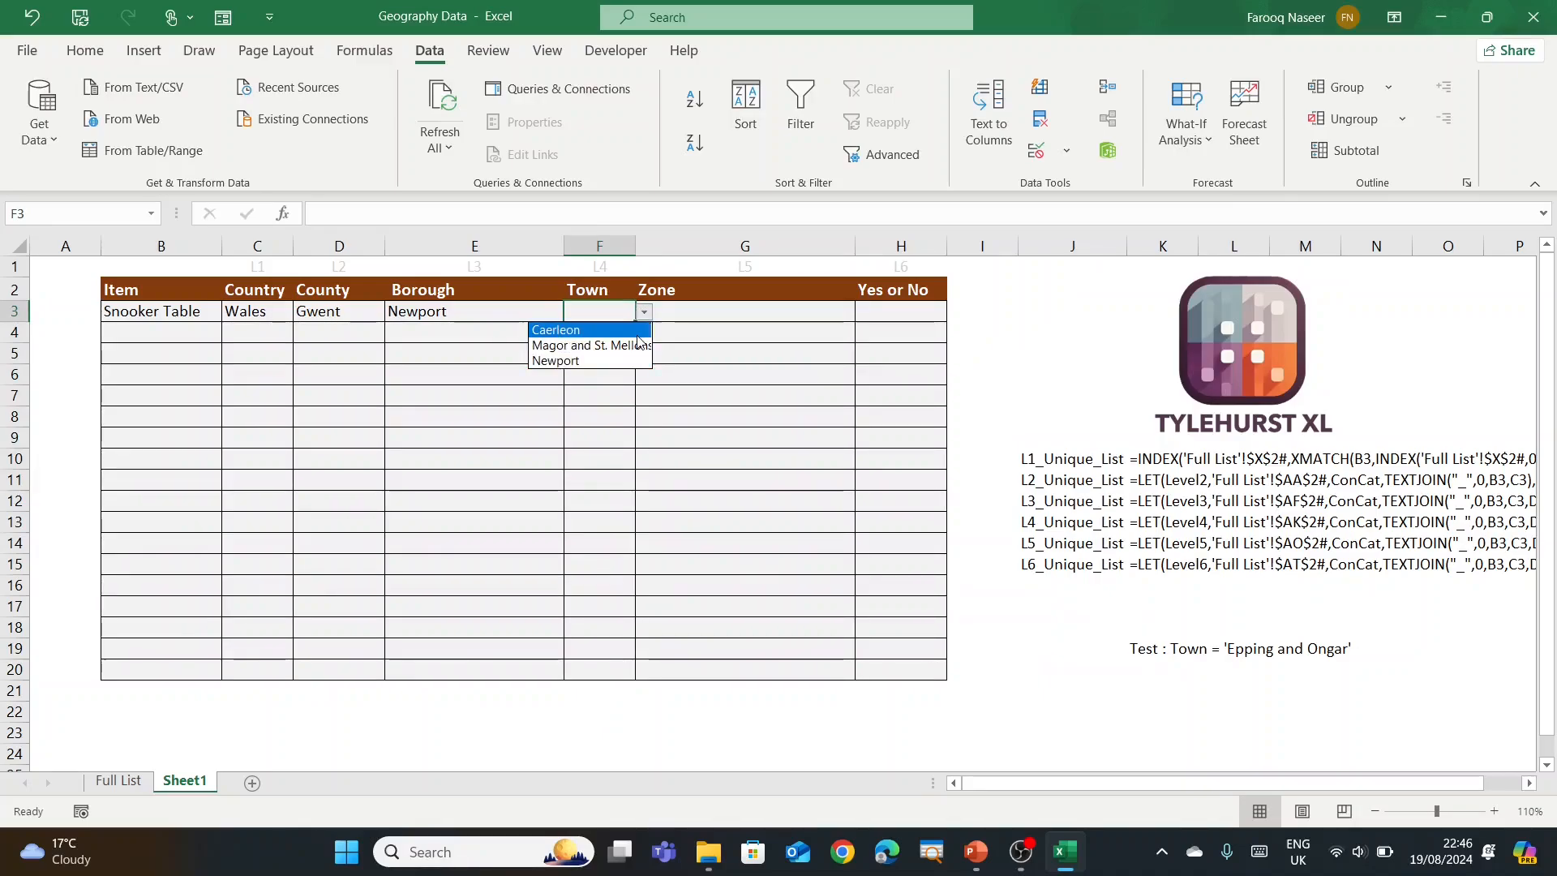
pyautogui.click(630, 345)
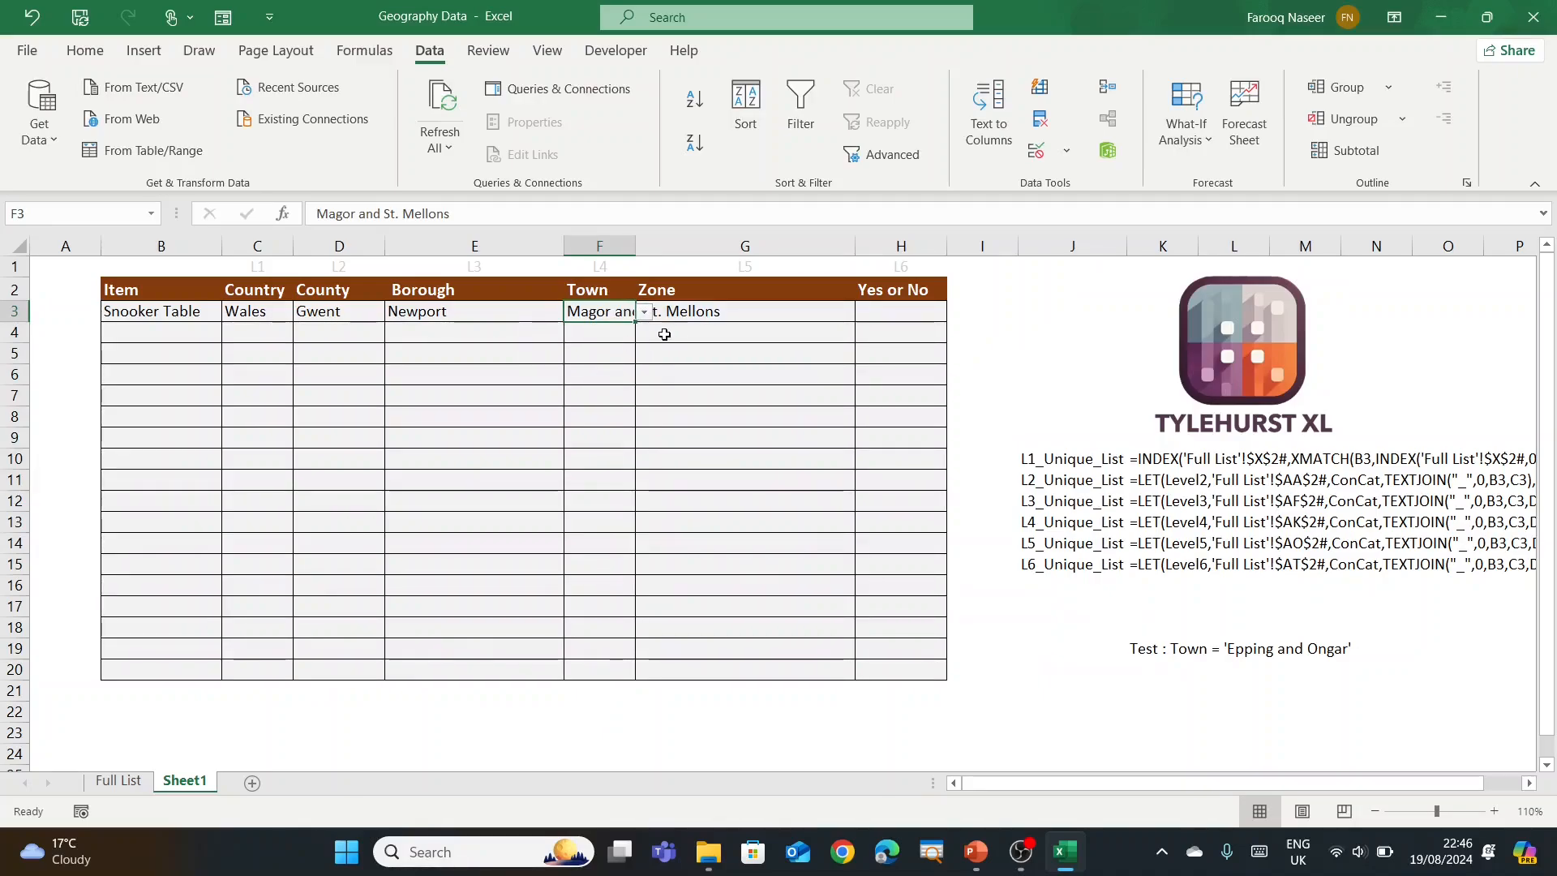
pyautogui.click(705, 313)
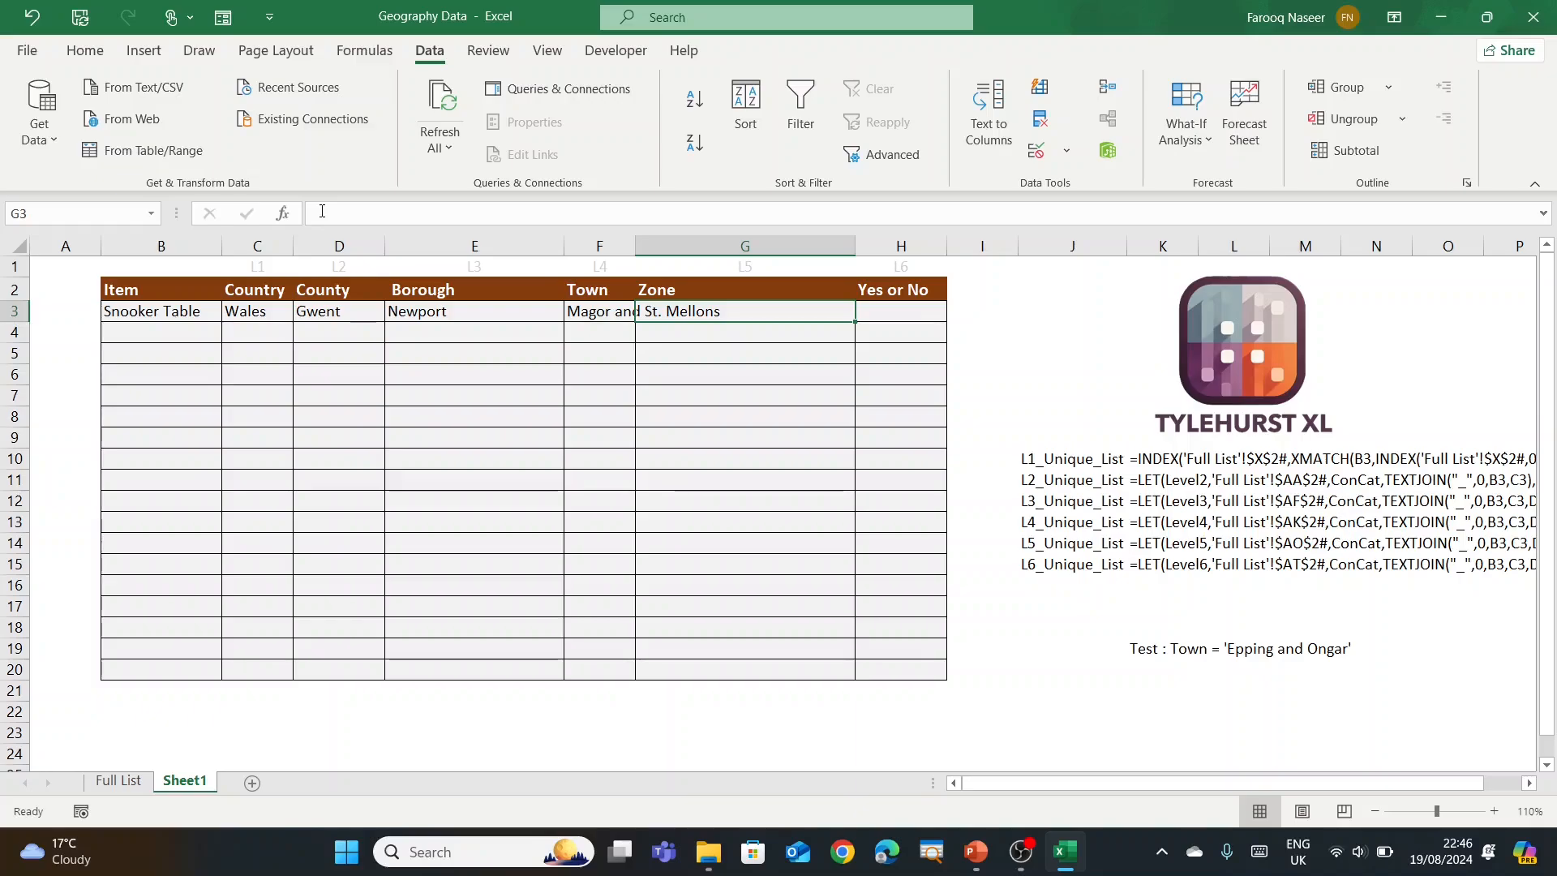
# Step: Paste the LET formula into G3 and change all five Level3 references to Level4
pyautogui.click(381, 215)
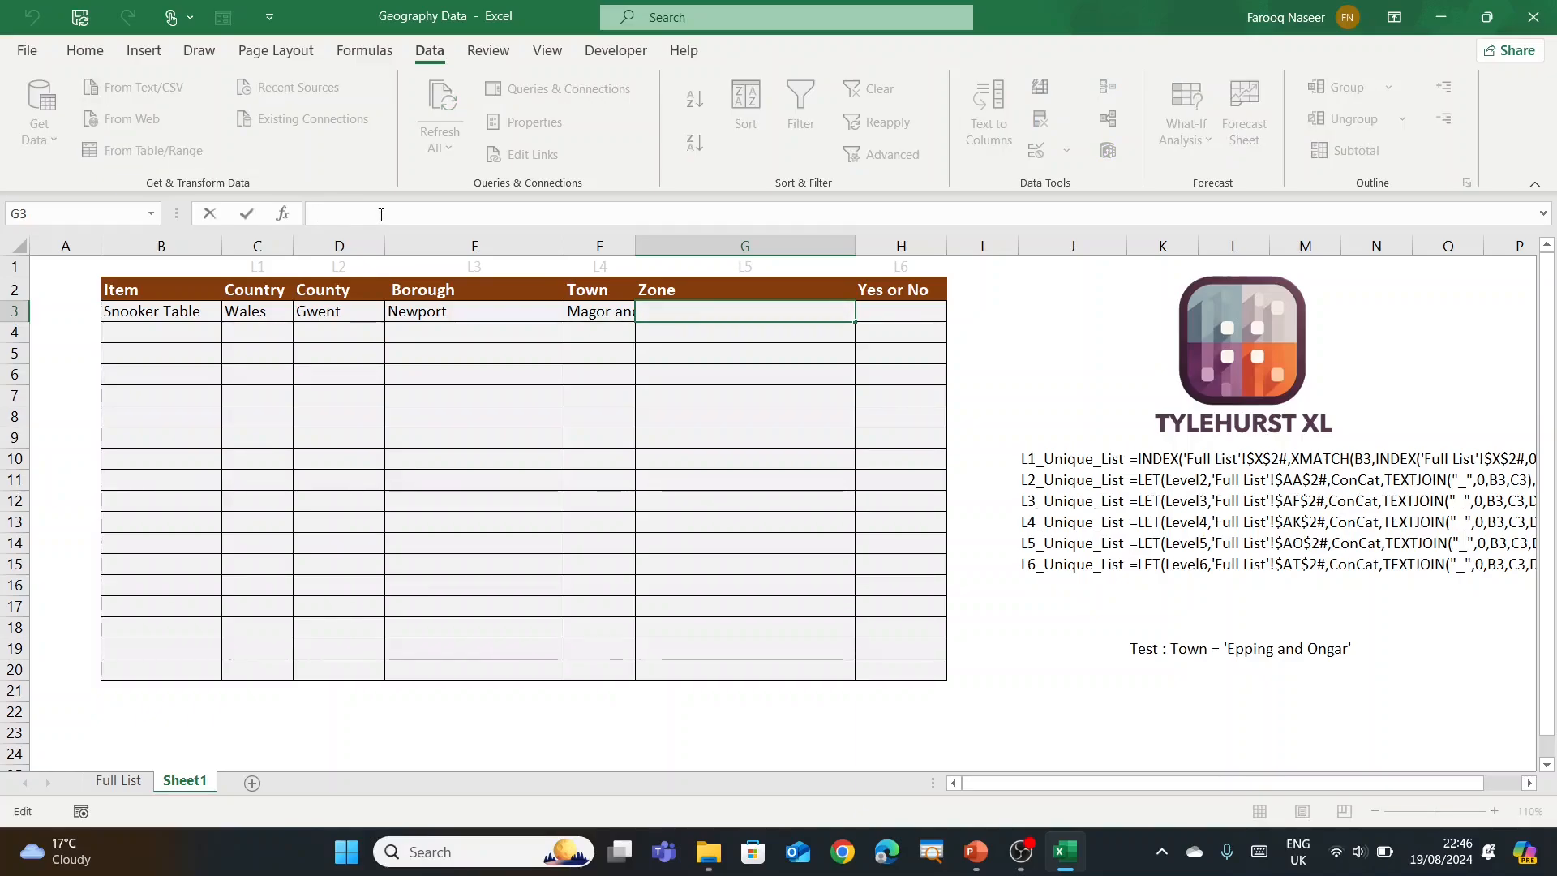
pyautogui.write('=LET(Level3,\'Full List\'!$AK$2#,ConCat,TEXTJOIN("_",0,B3,C3,D3,E3),INDEX(Level3,XMATCH(ConCat,INDEX(Level3,0,3),0,1),2):INDEX(Level3,XMATCH(ConCat,INDEX(Level3,0,3),0,-1),2))')
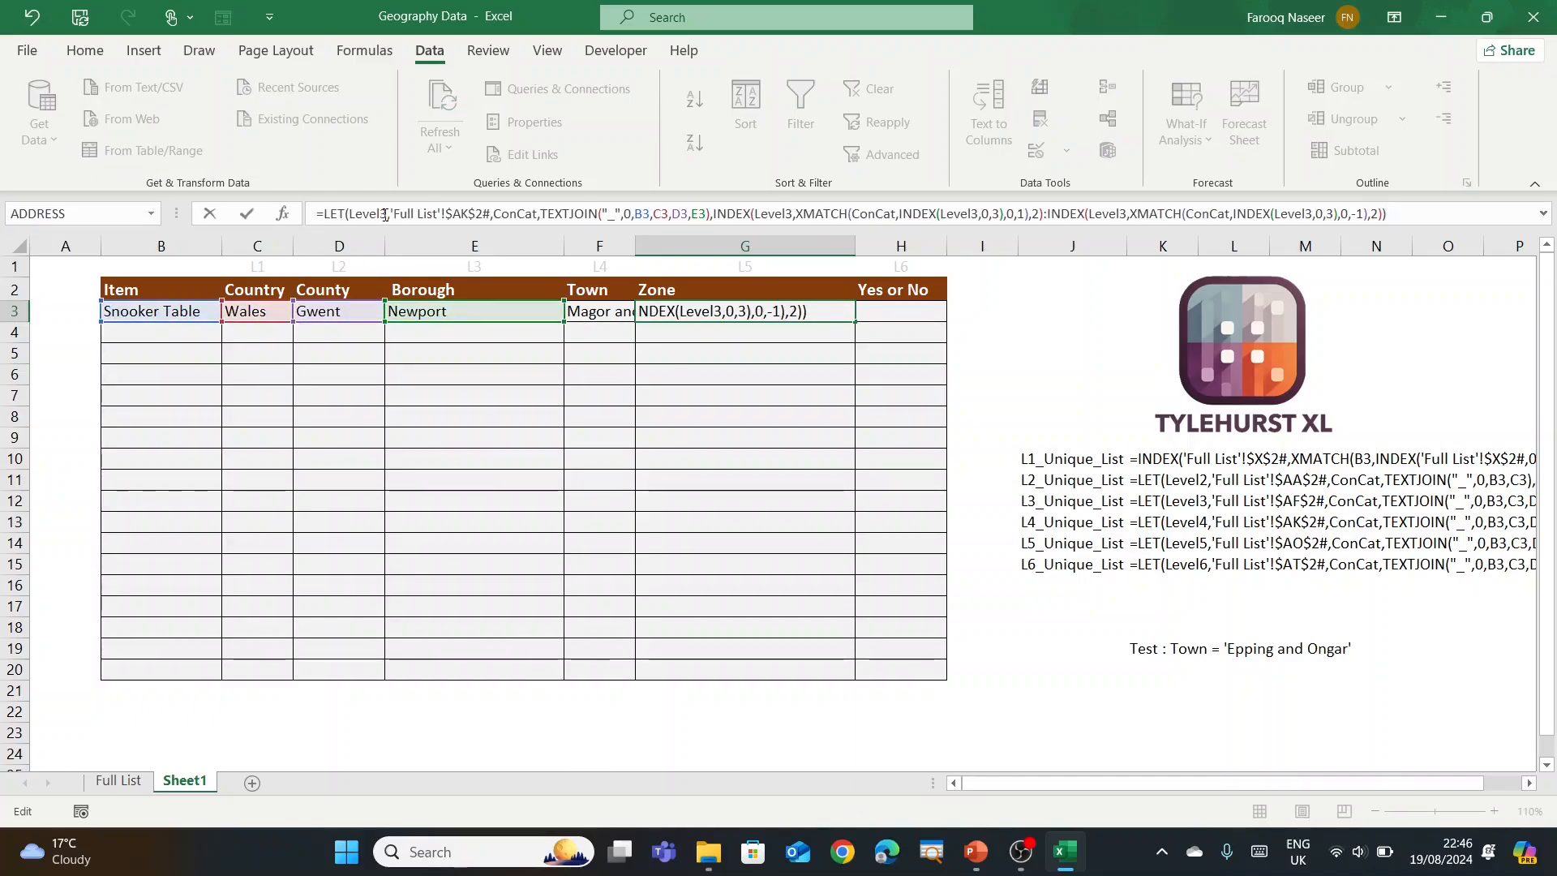
pyautogui.click(386, 214)
pyautogui.press('BackSpace')
pyautogui.write('4')
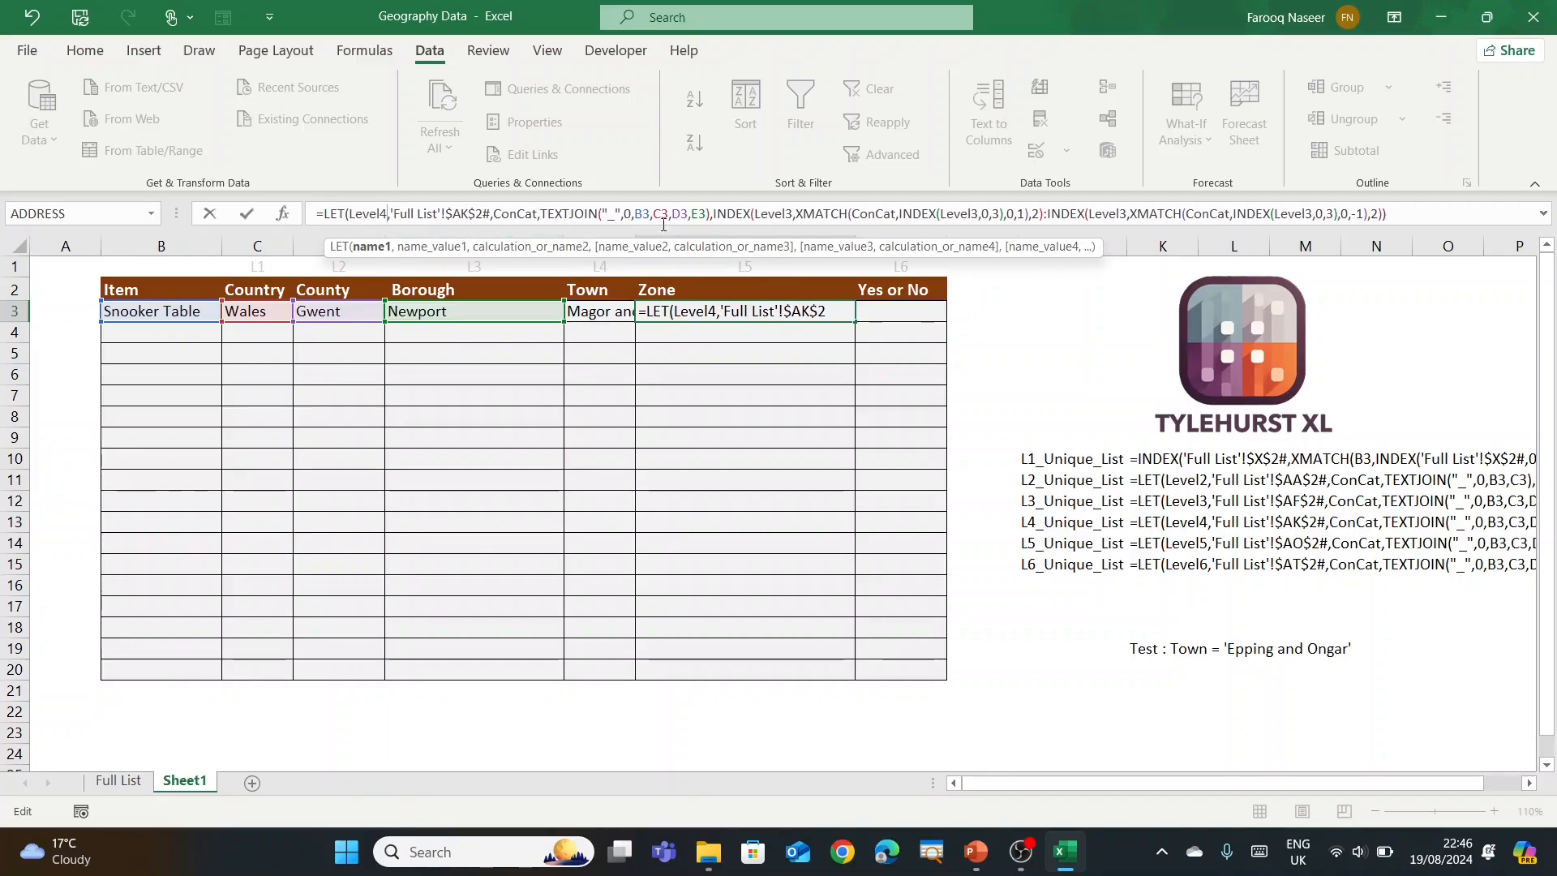
pyautogui.click(790, 213)
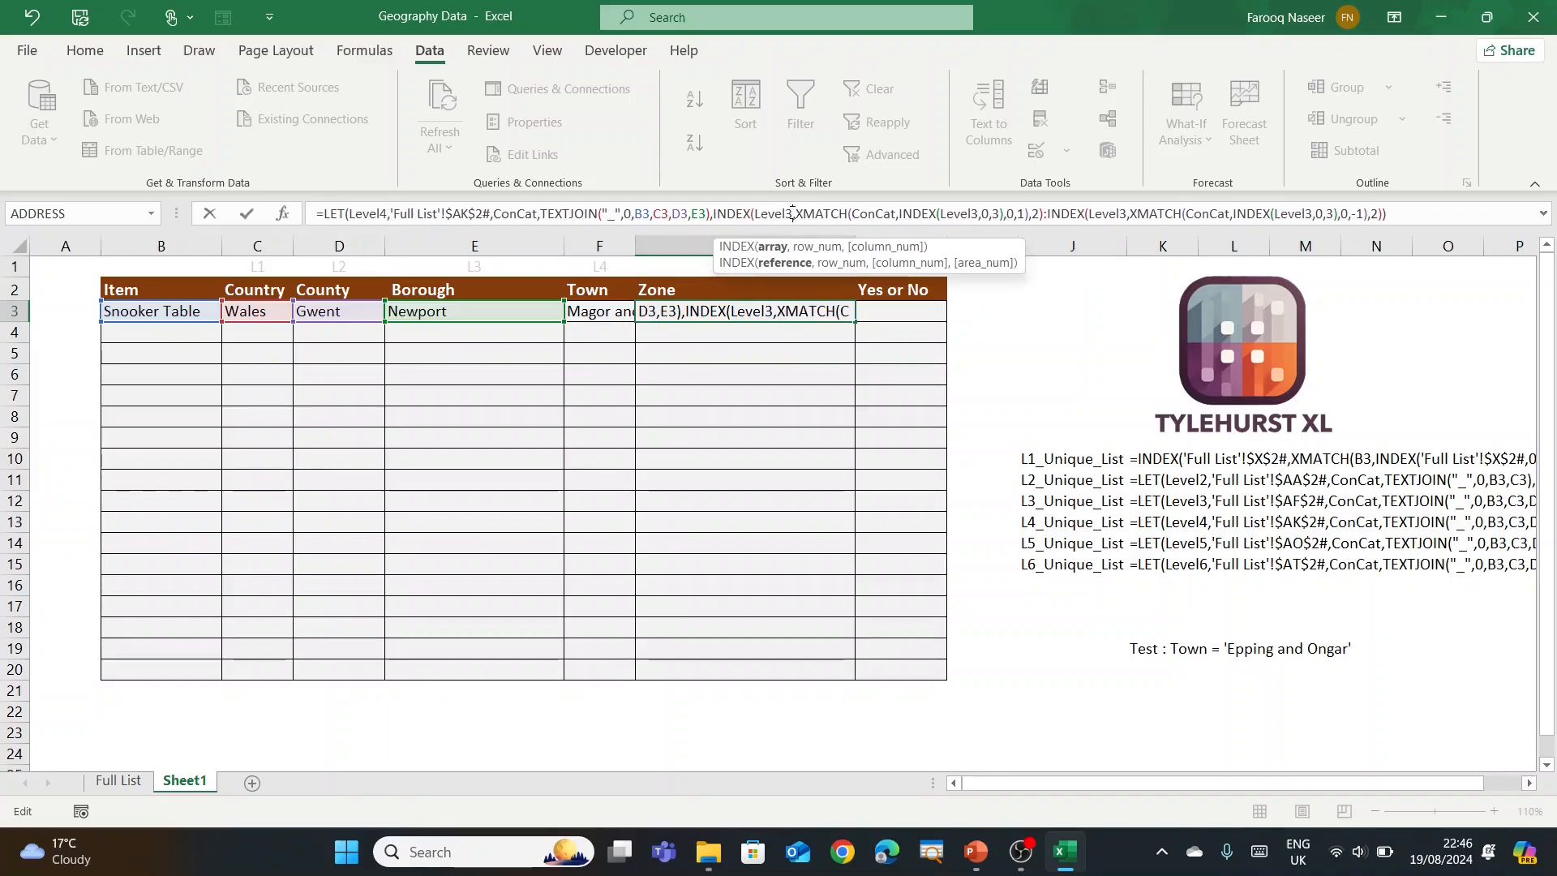
pyautogui.press('BackSpace')
pyautogui.write('4')
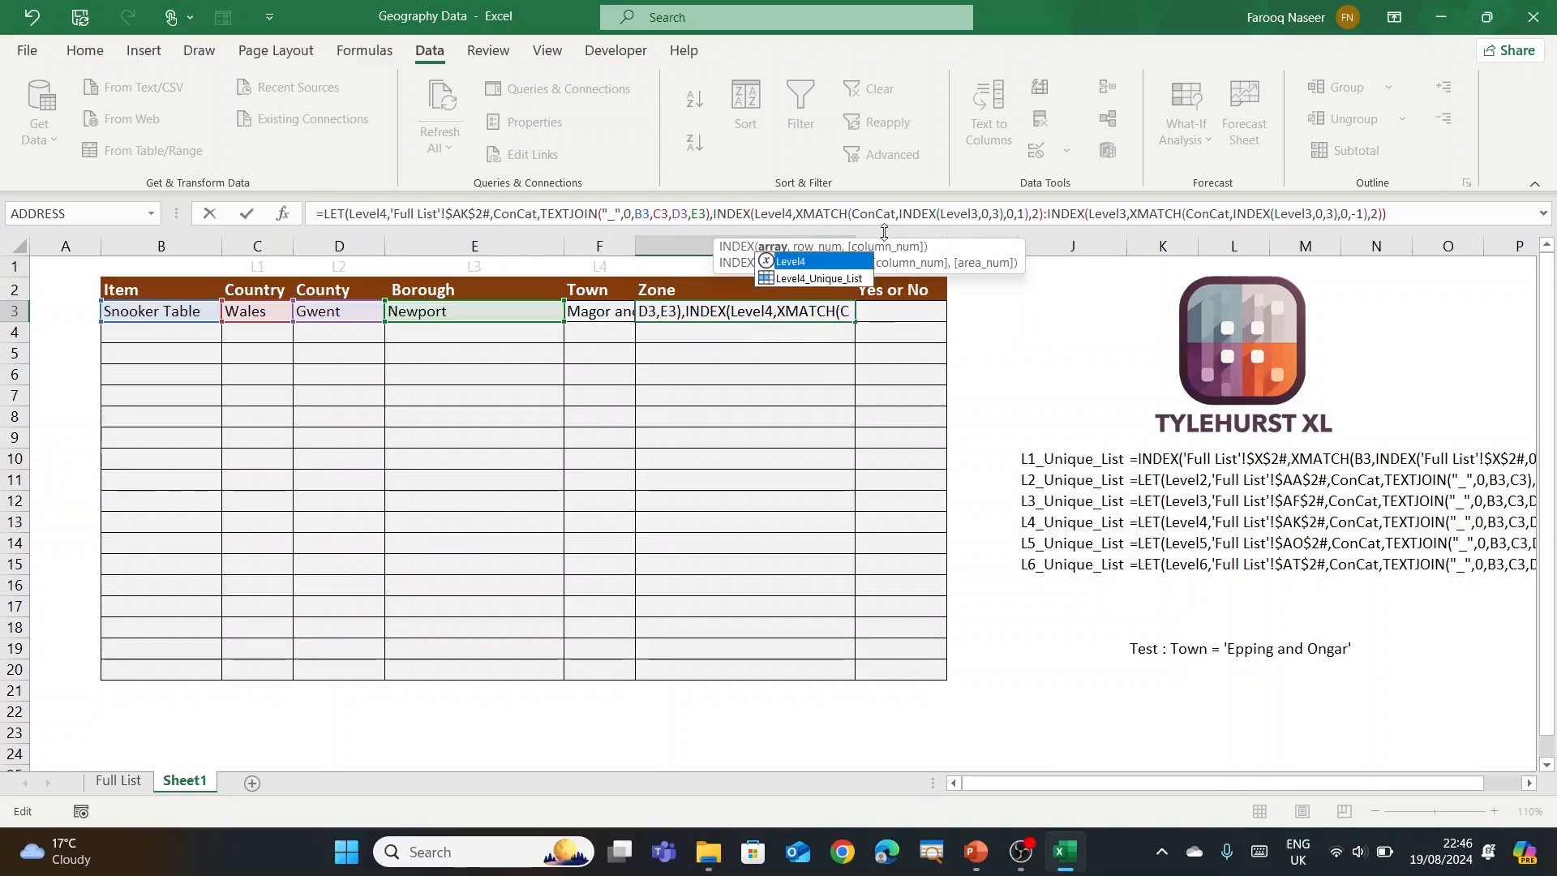
pyautogui.click(979, 213)
pyautogui.press('BackSpace')
pyautogui.write('4')
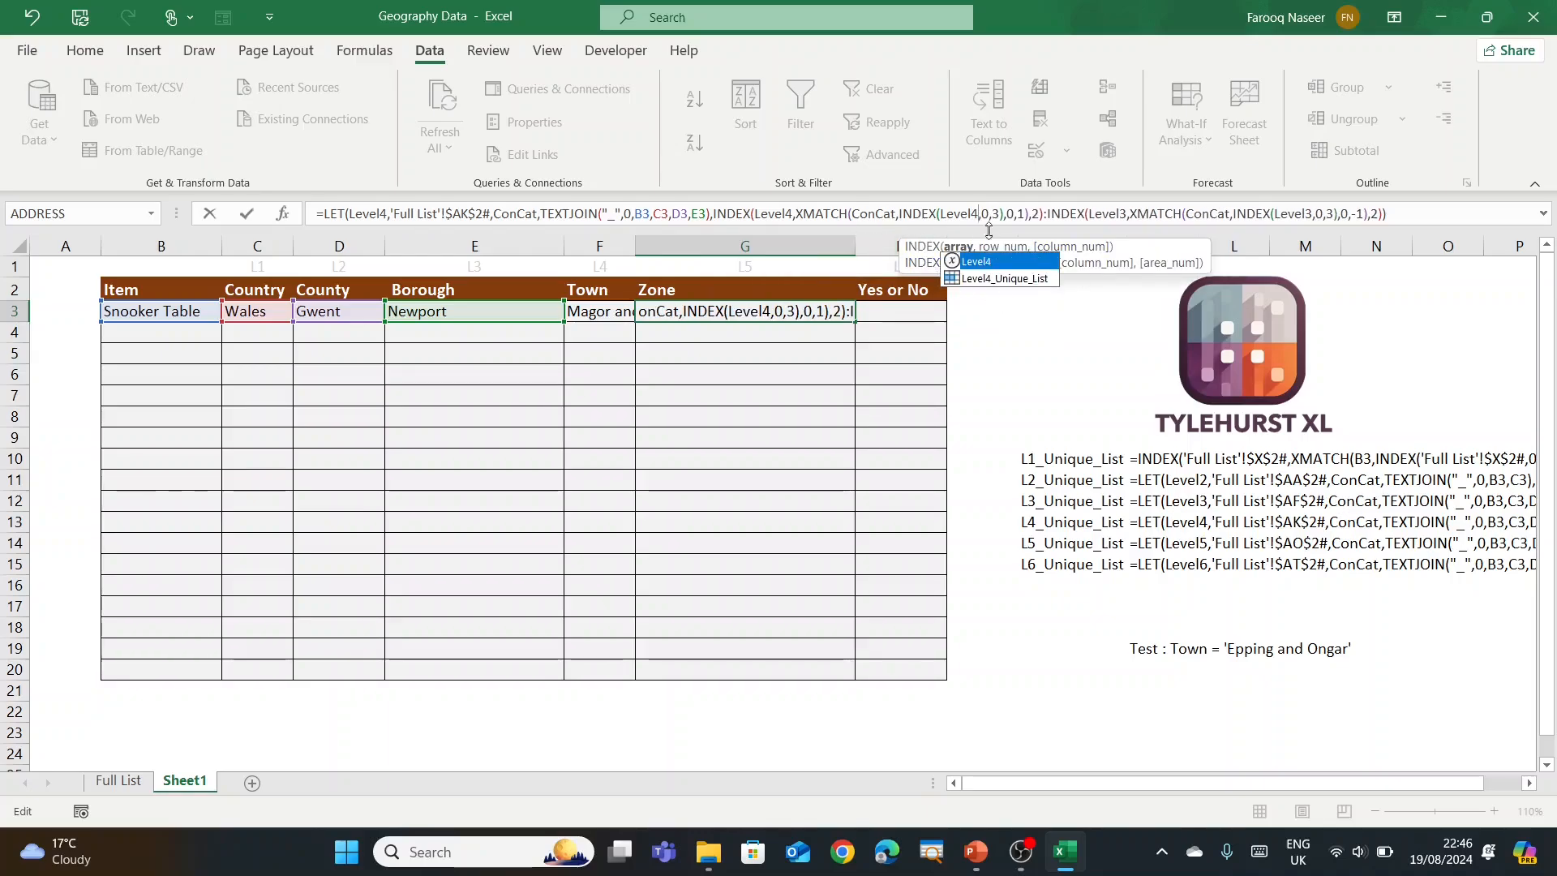
pyautogui.click(1126, 213)
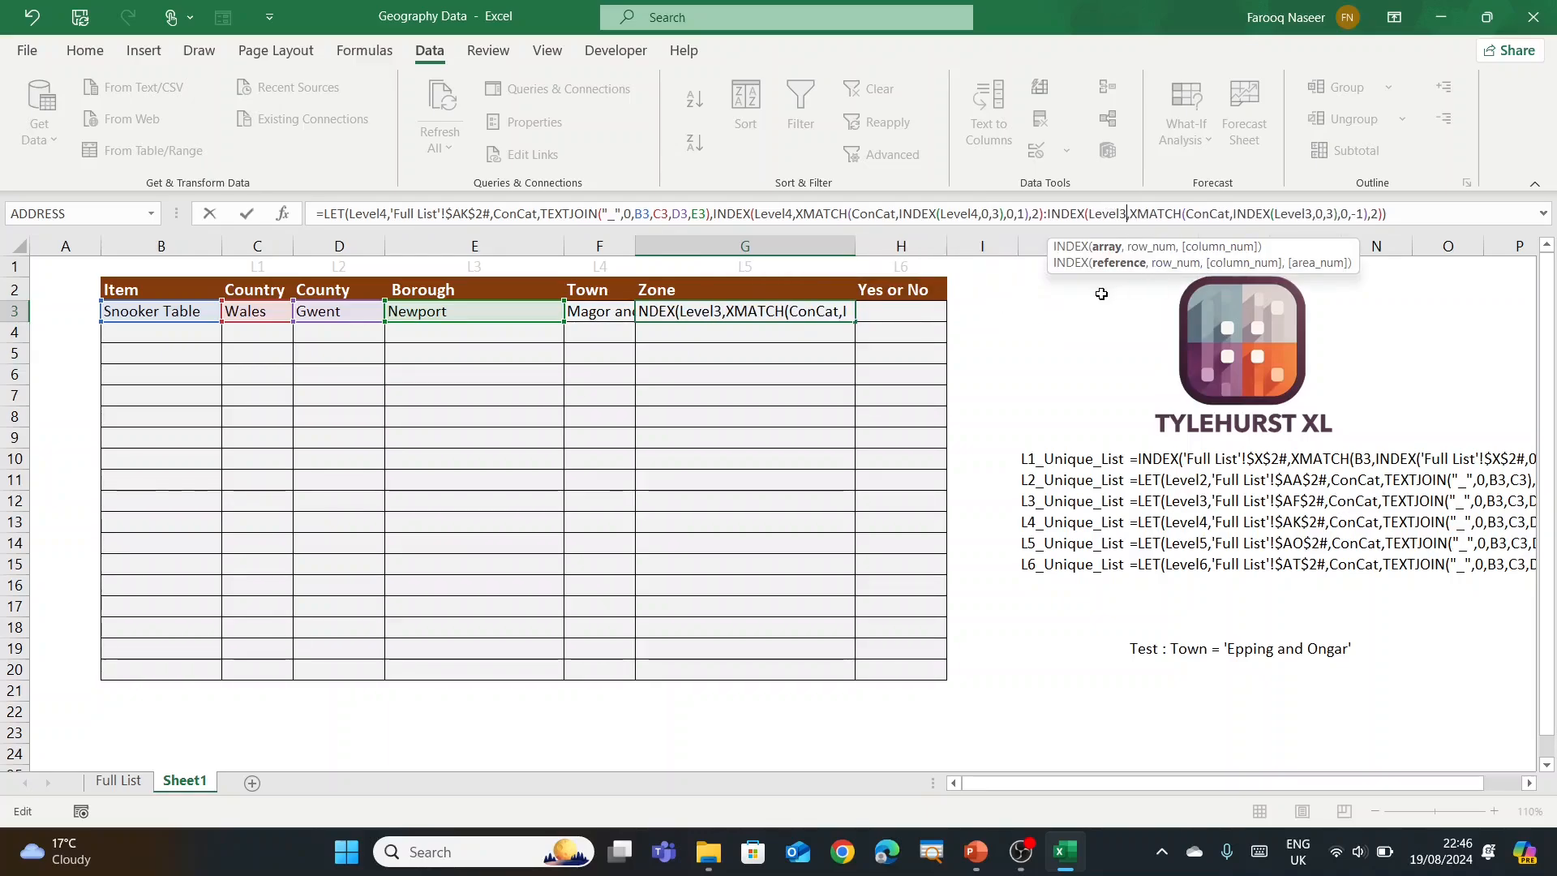
pyautogui.press('BackSpace')
pyautogui.write('4')
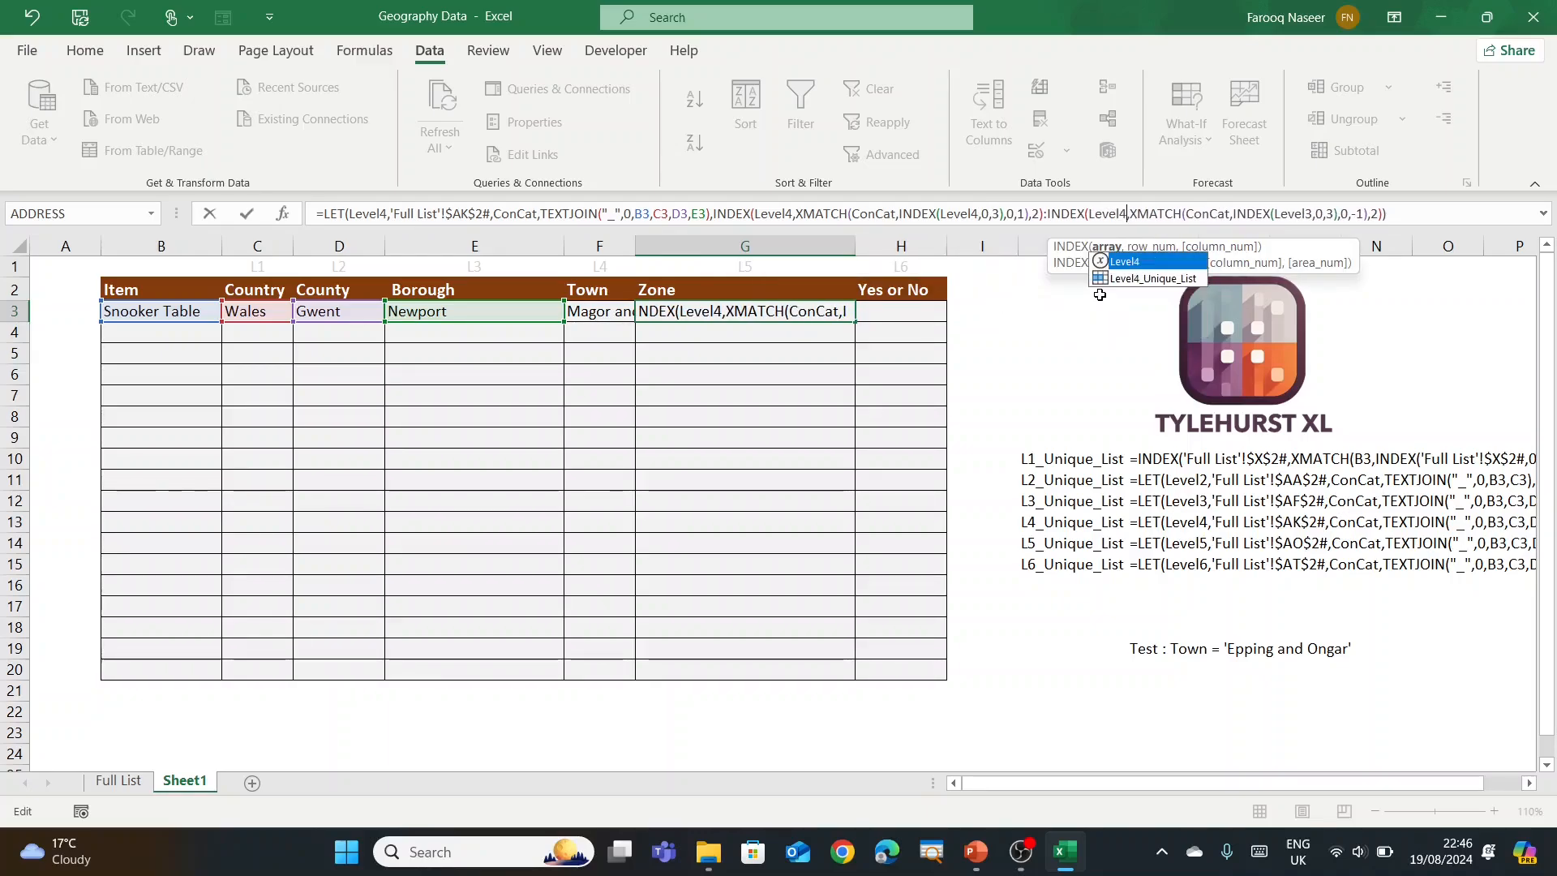
pyautogui.click(1317, 214)
pyautogui.press('BackSpace')
pyautogui.write('4')
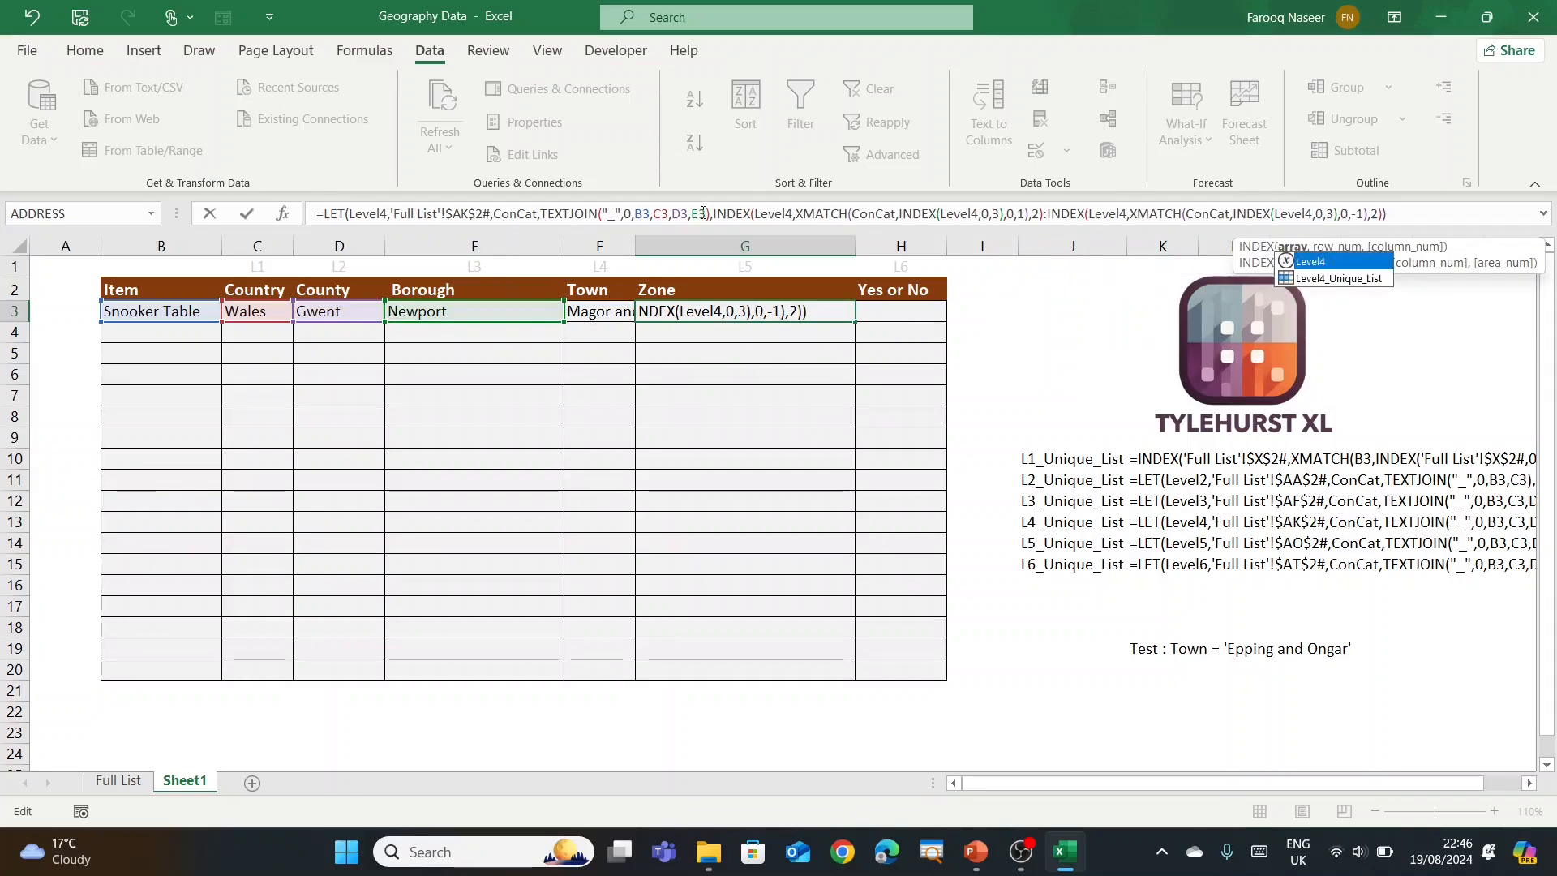
# Step: Add Town cell F3 after E3 in the TEXTJOIN key and commit, giving #N/A
pyautogui.click(705, 213)
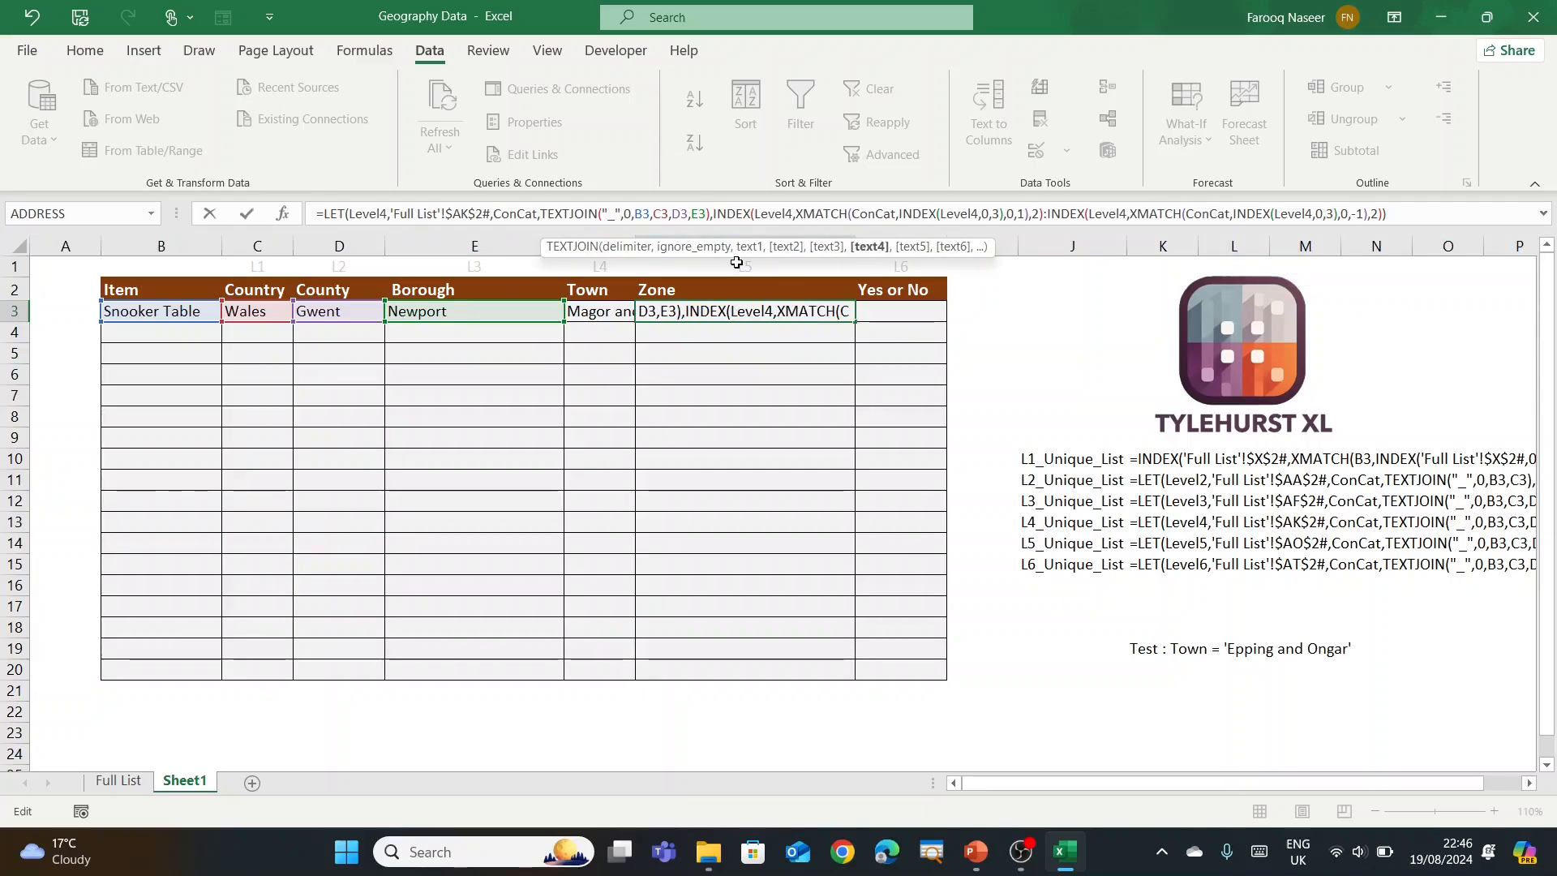
pyautogui.write(',')
pyautogui.click(603, 314)
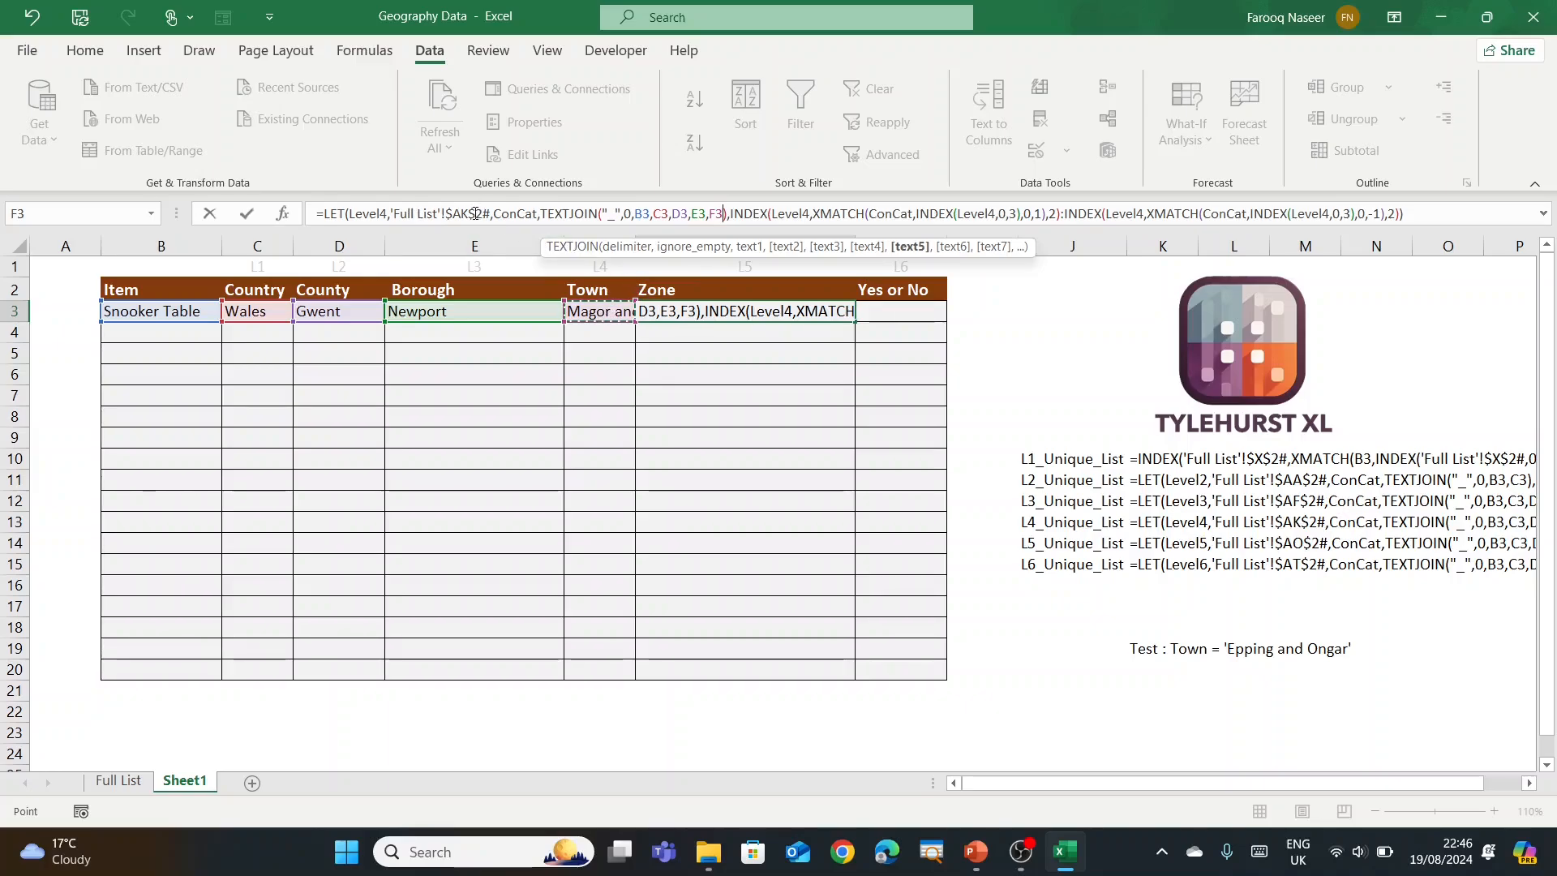
pyautogui.click(1411, 215)
pyautogui.press('Return')
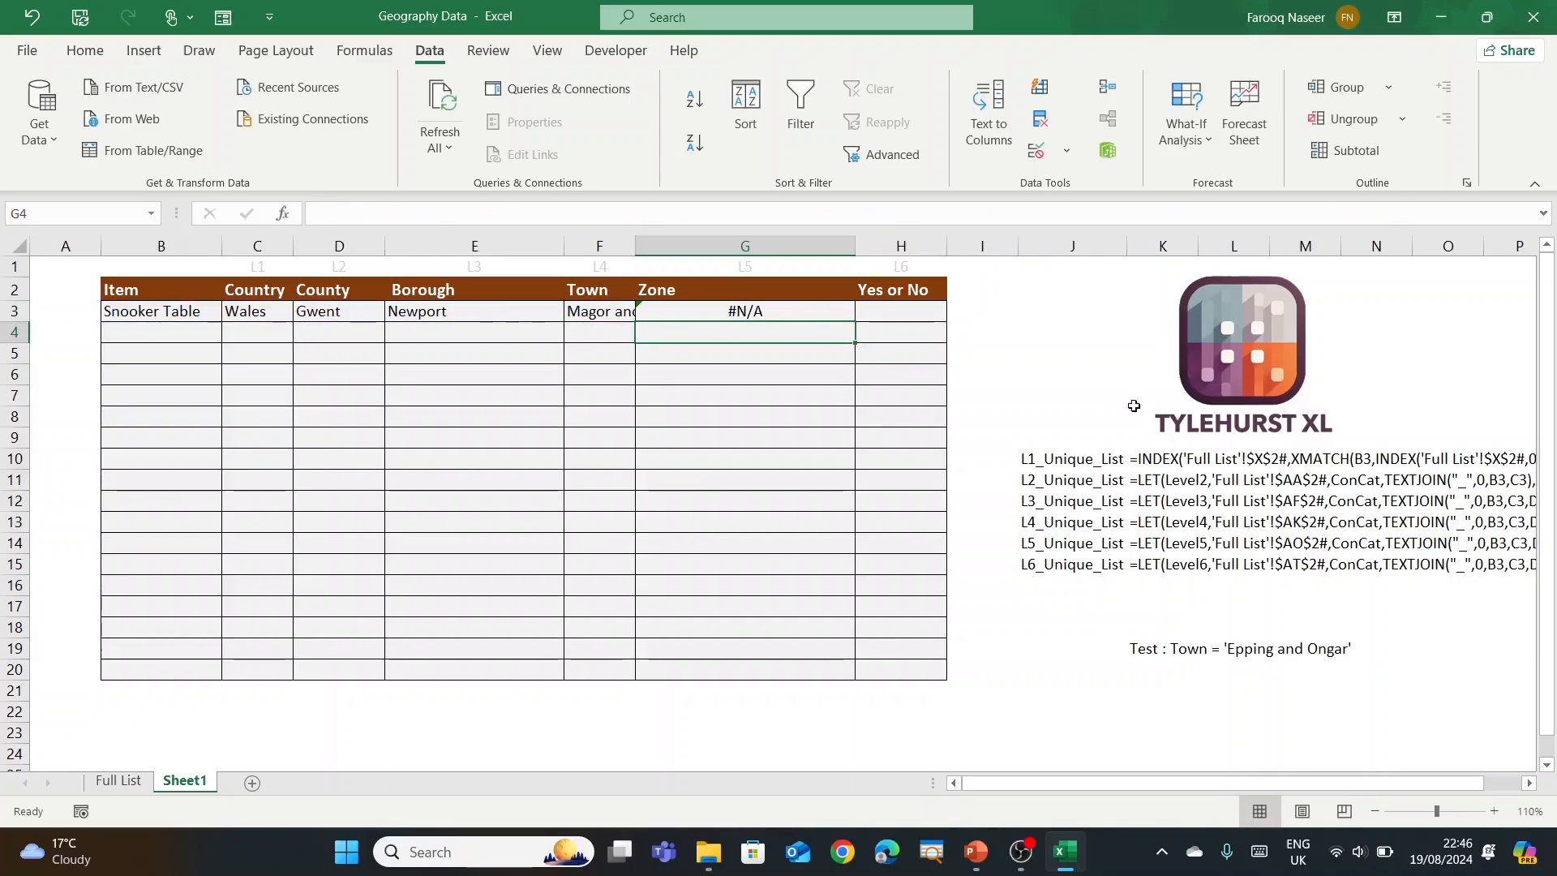
# Step: After checking Full List's LEVEL 5 column, repoint G3's formula from $AK$2# to 'Full List'!$AO$2#
pyautogui.click(131, 793)
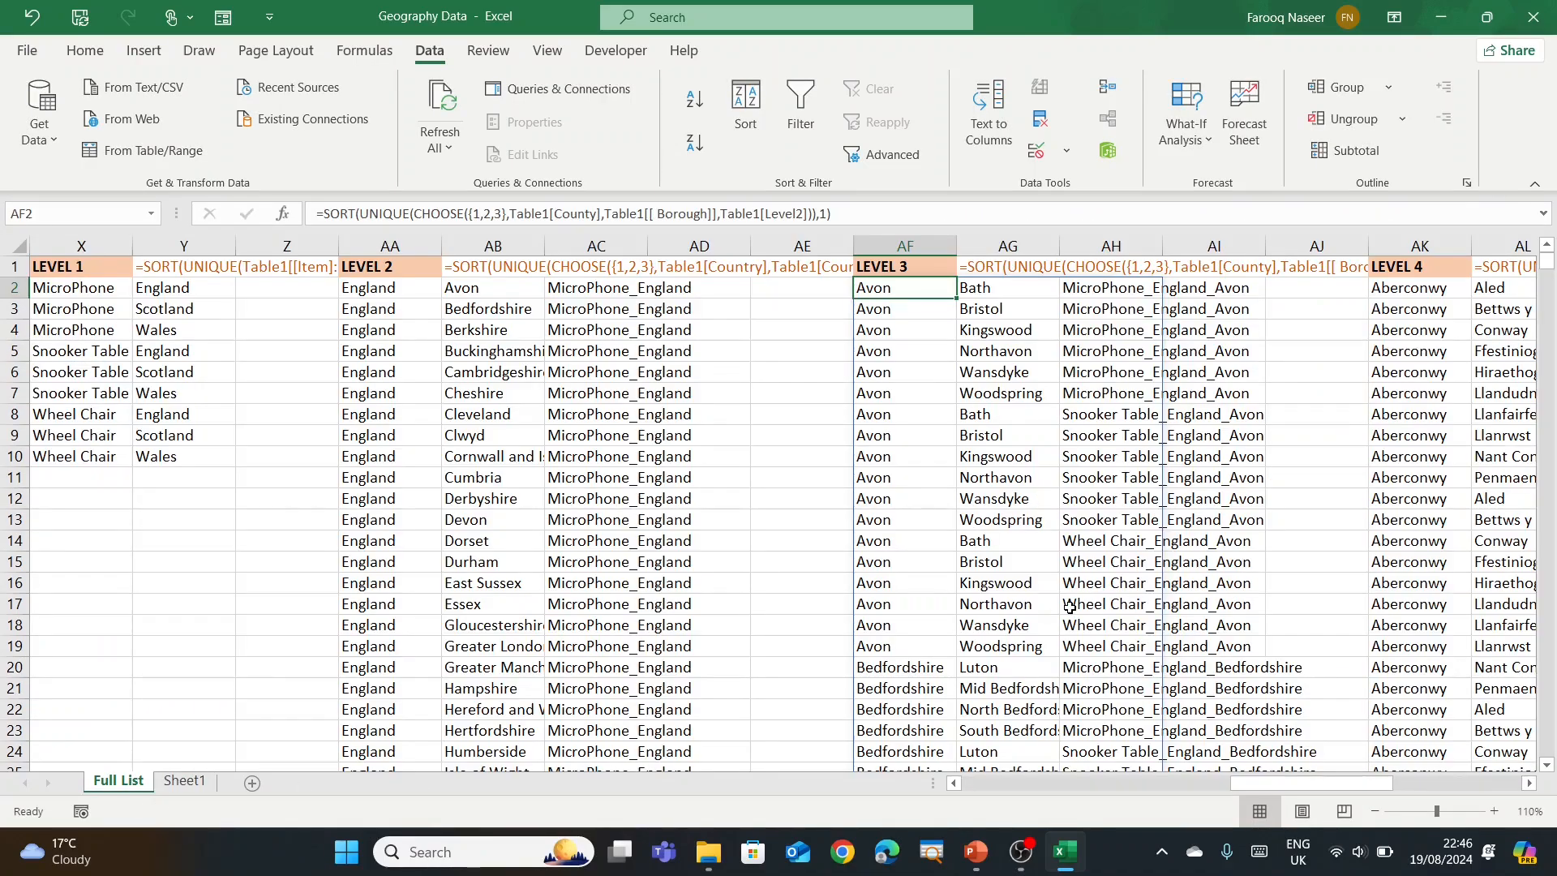
pyautogui.click(1441, 287)
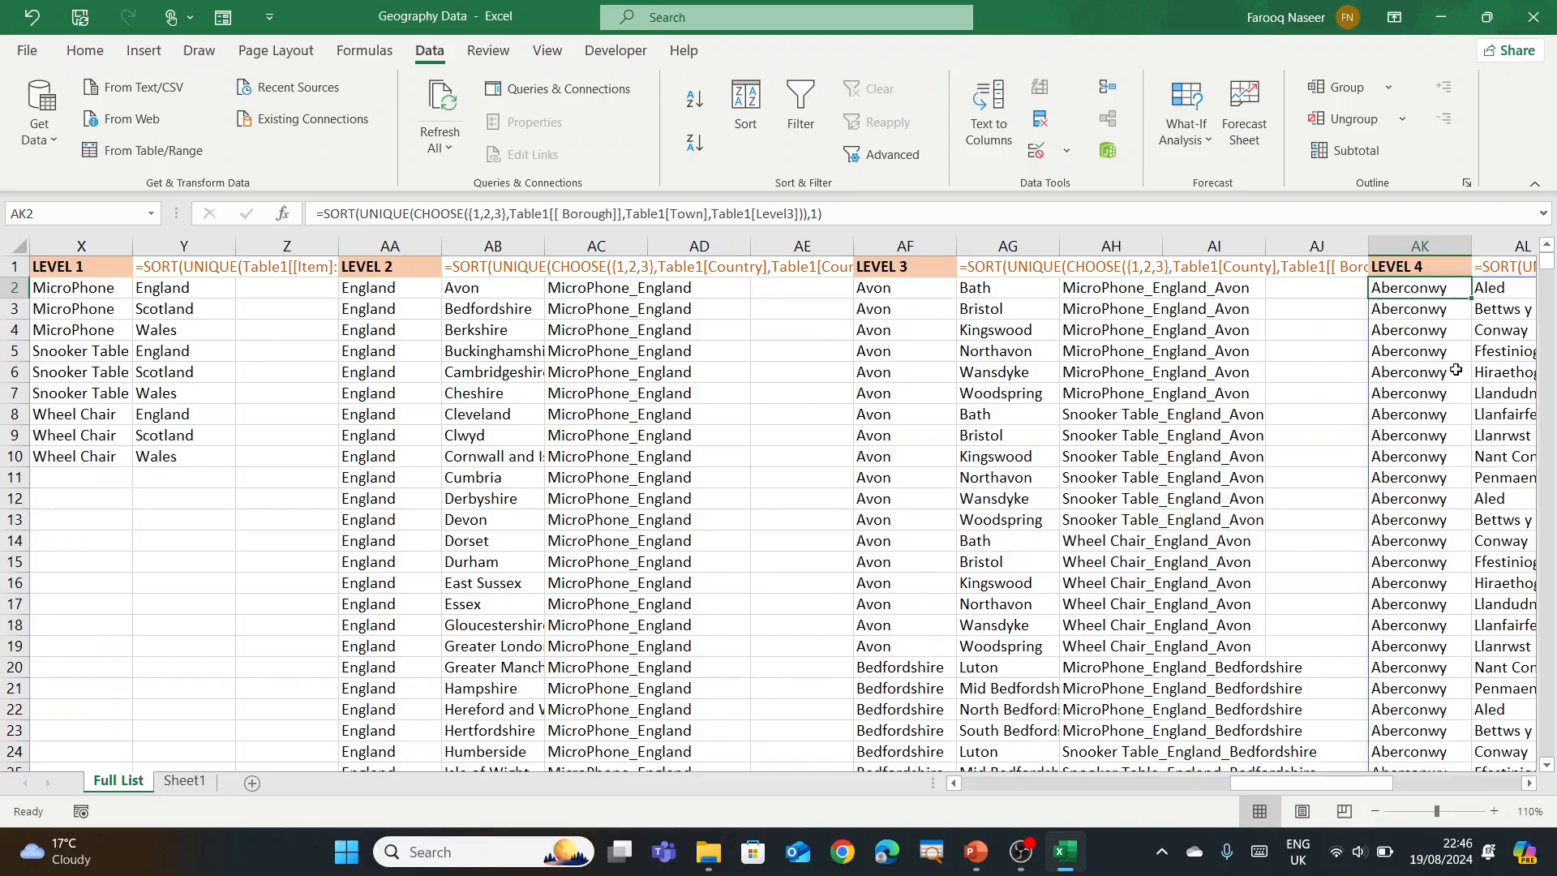
pyautogui.moveTo(1315, 786); pyautogui.dragTo(1521, 790)
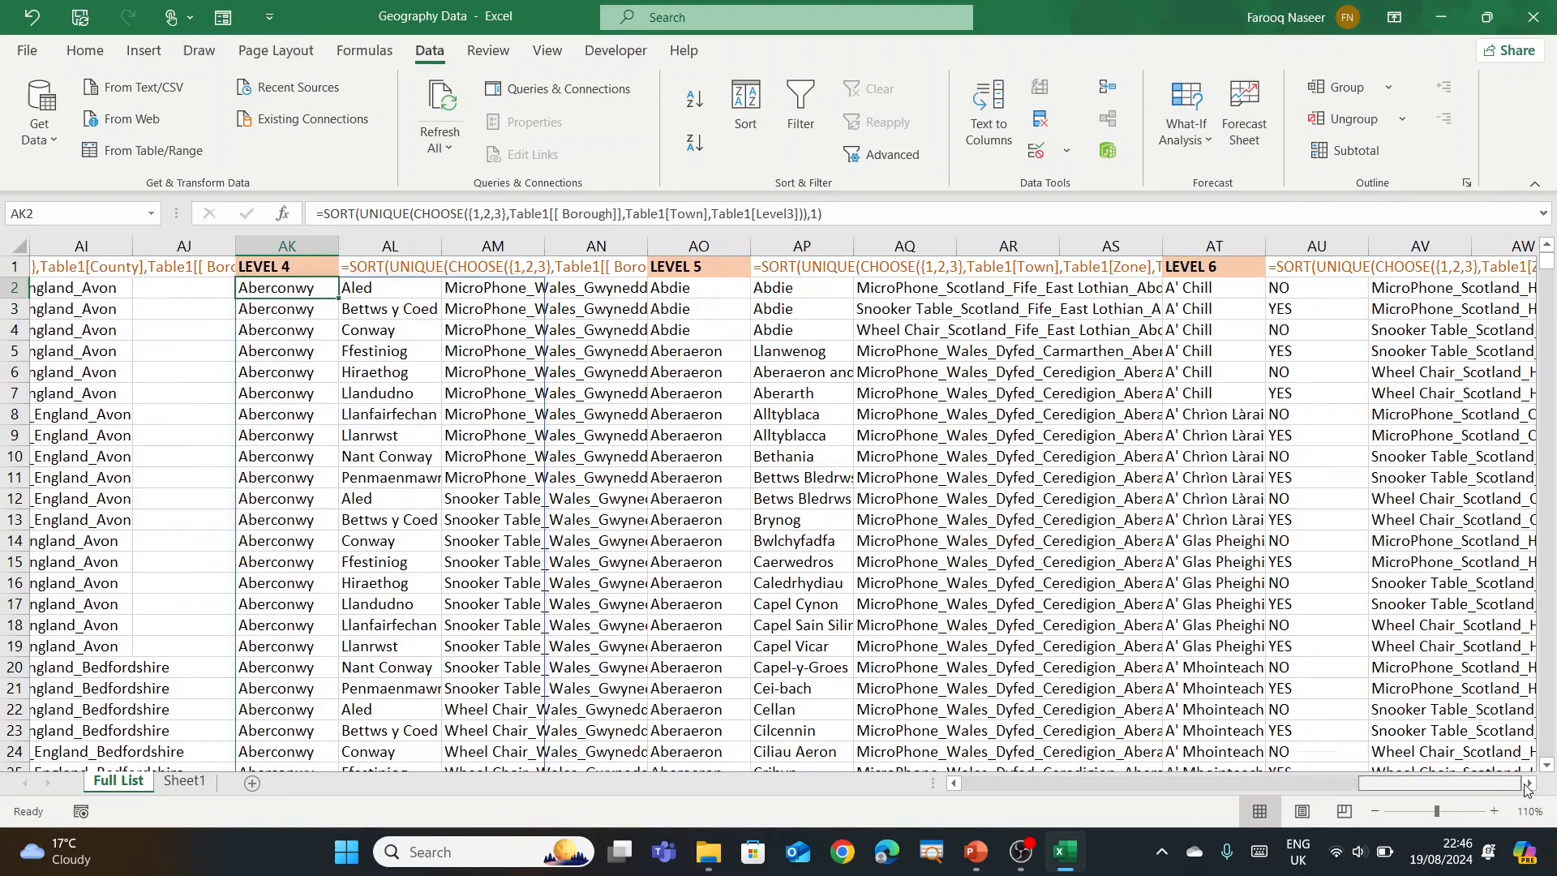
pyautogui.click(709, 285)
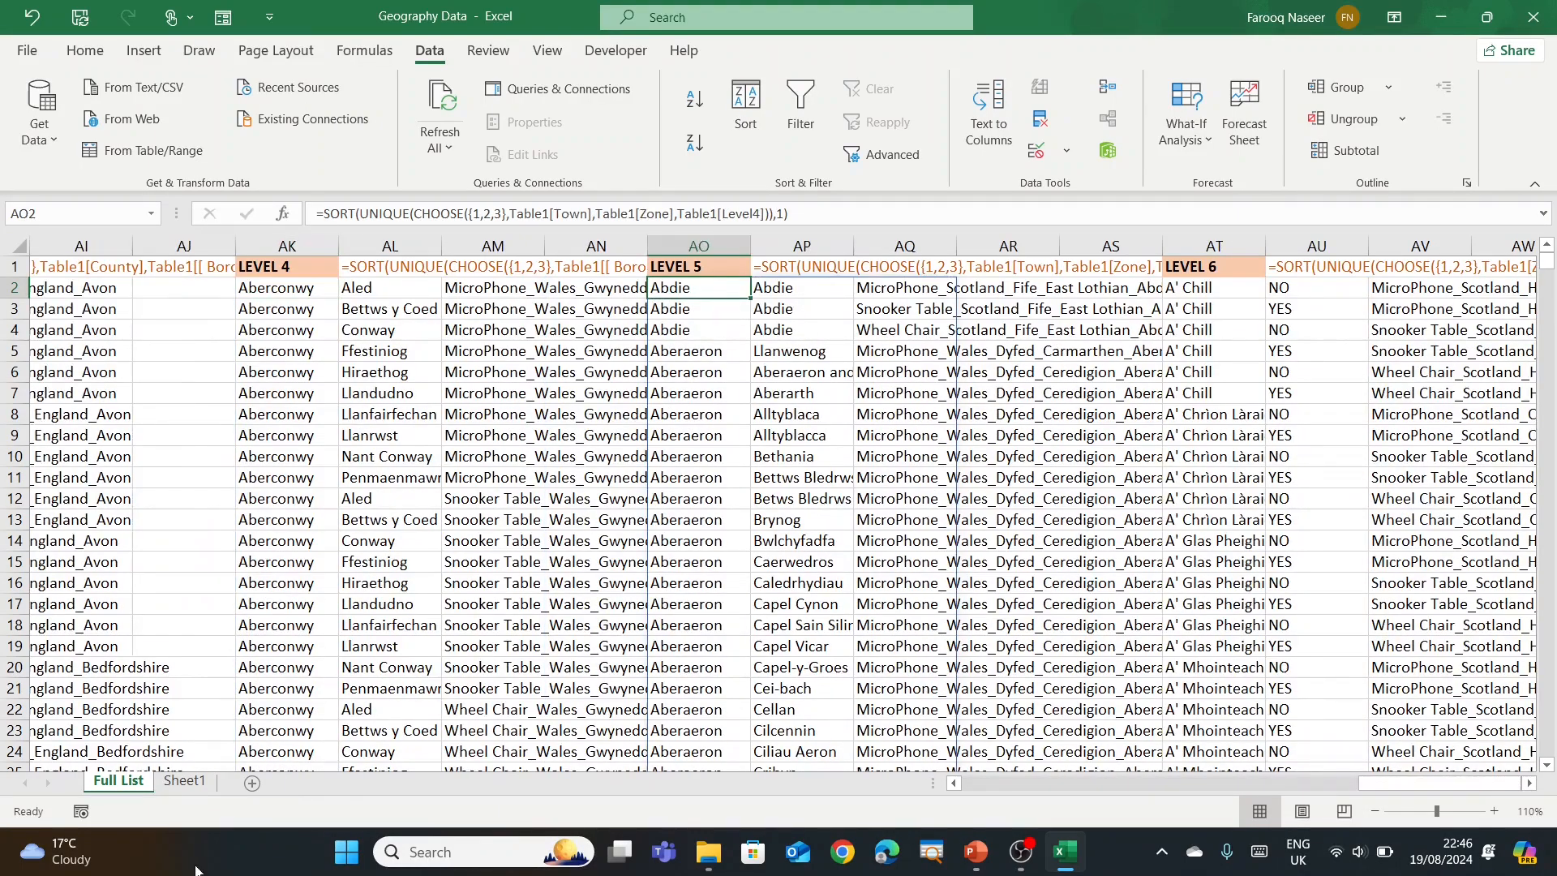
pyautogui.click(186, 781)
pyautogui.click(758, 310)
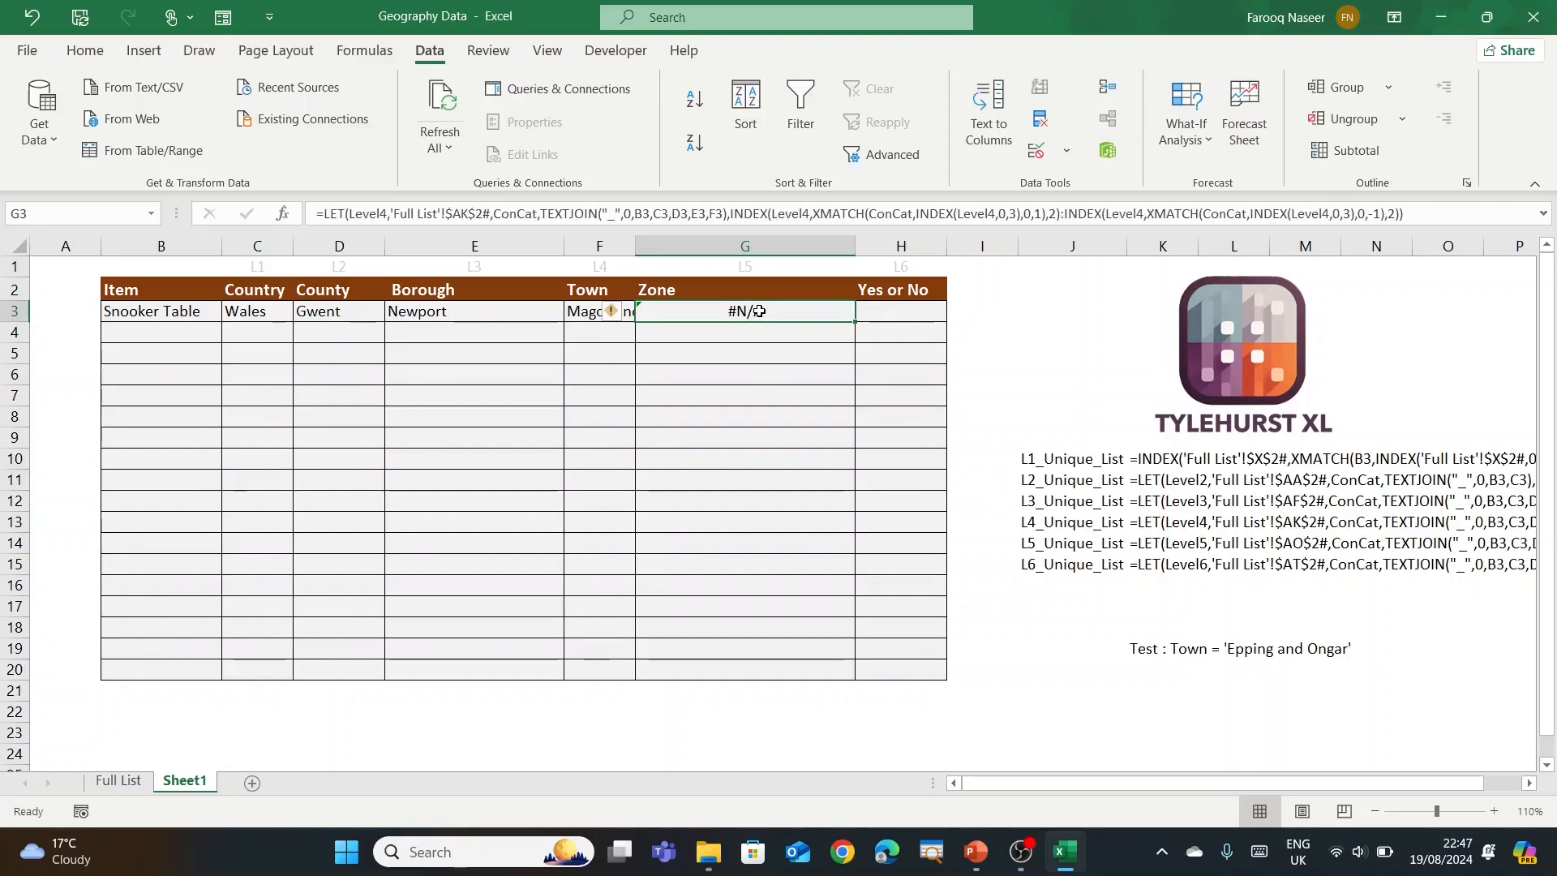
pyautogui.click(472, 213)
pyautogui.press('BackSpace')
pyautogui.write('O')
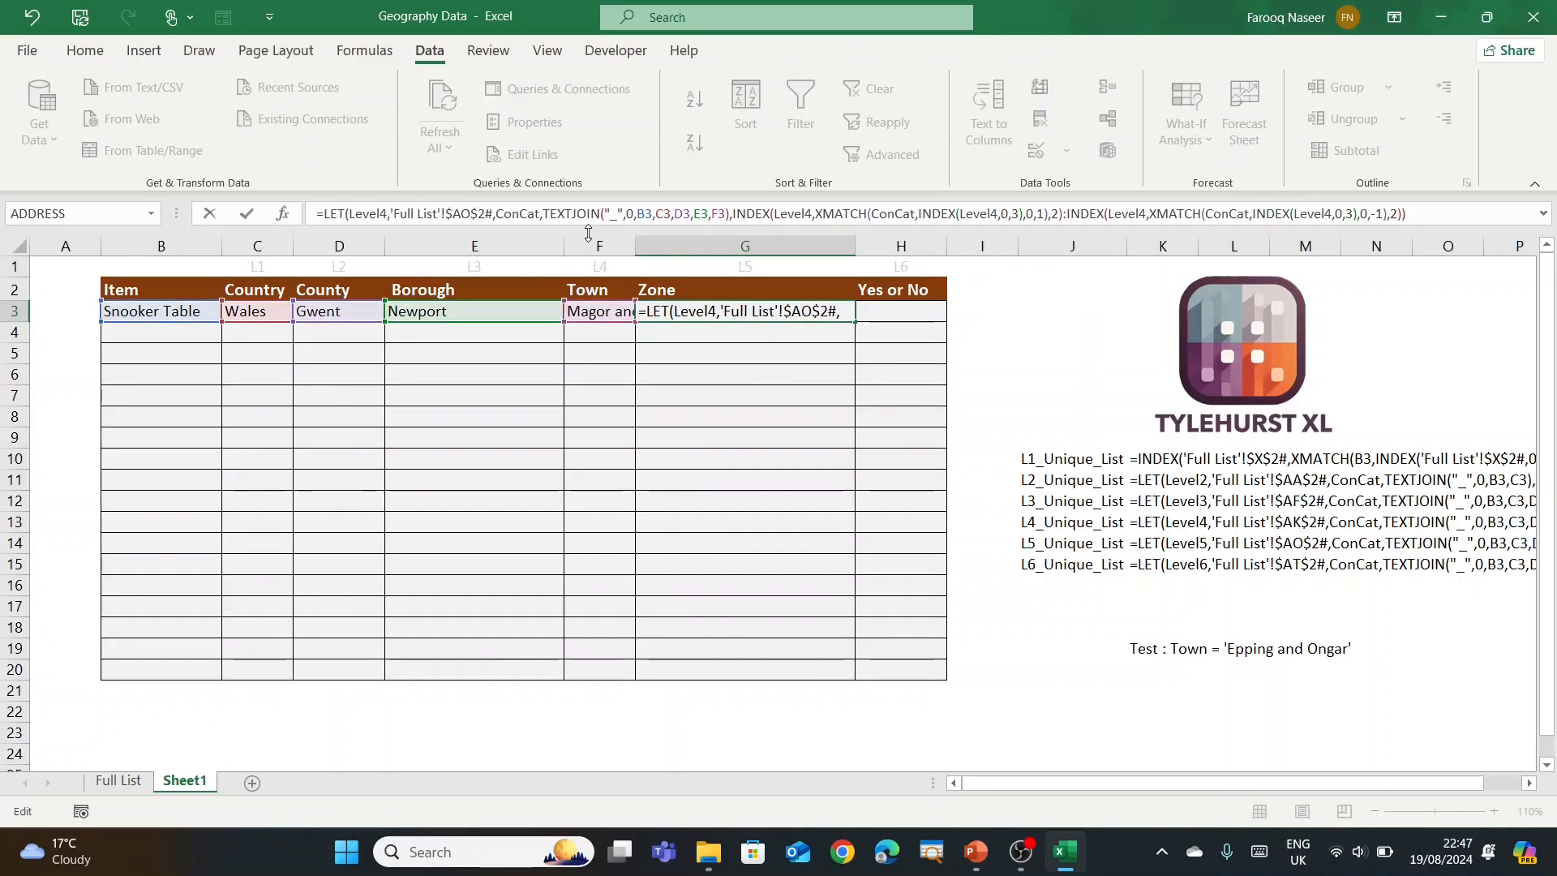
pyautogui.press('Return')
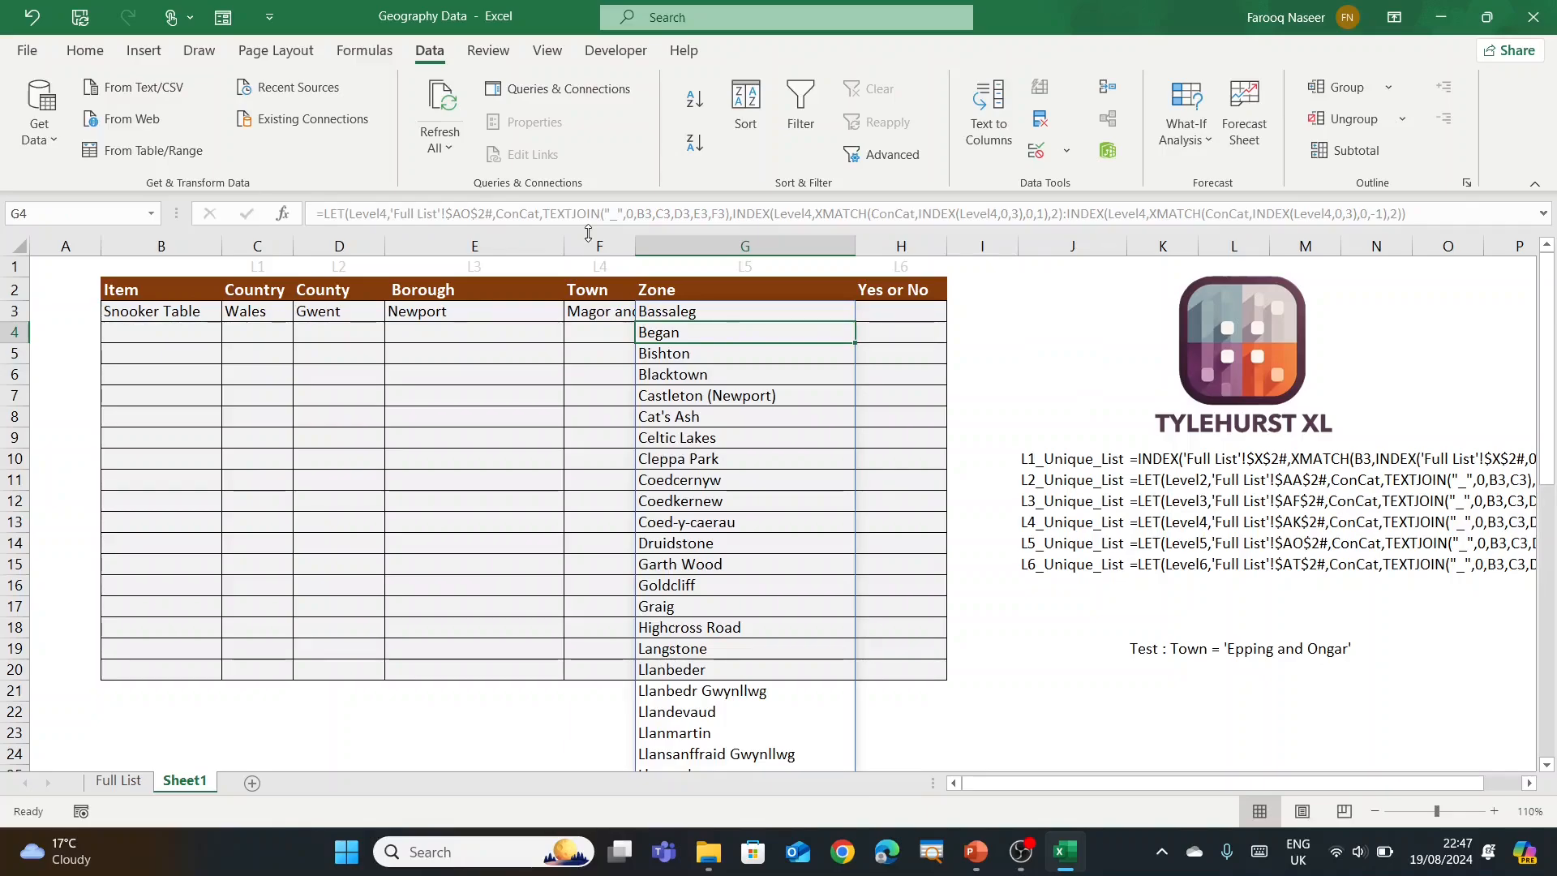
# Step: Copy G3's zone-list formula text, then clear G3
pyautogui.click(764, 308)
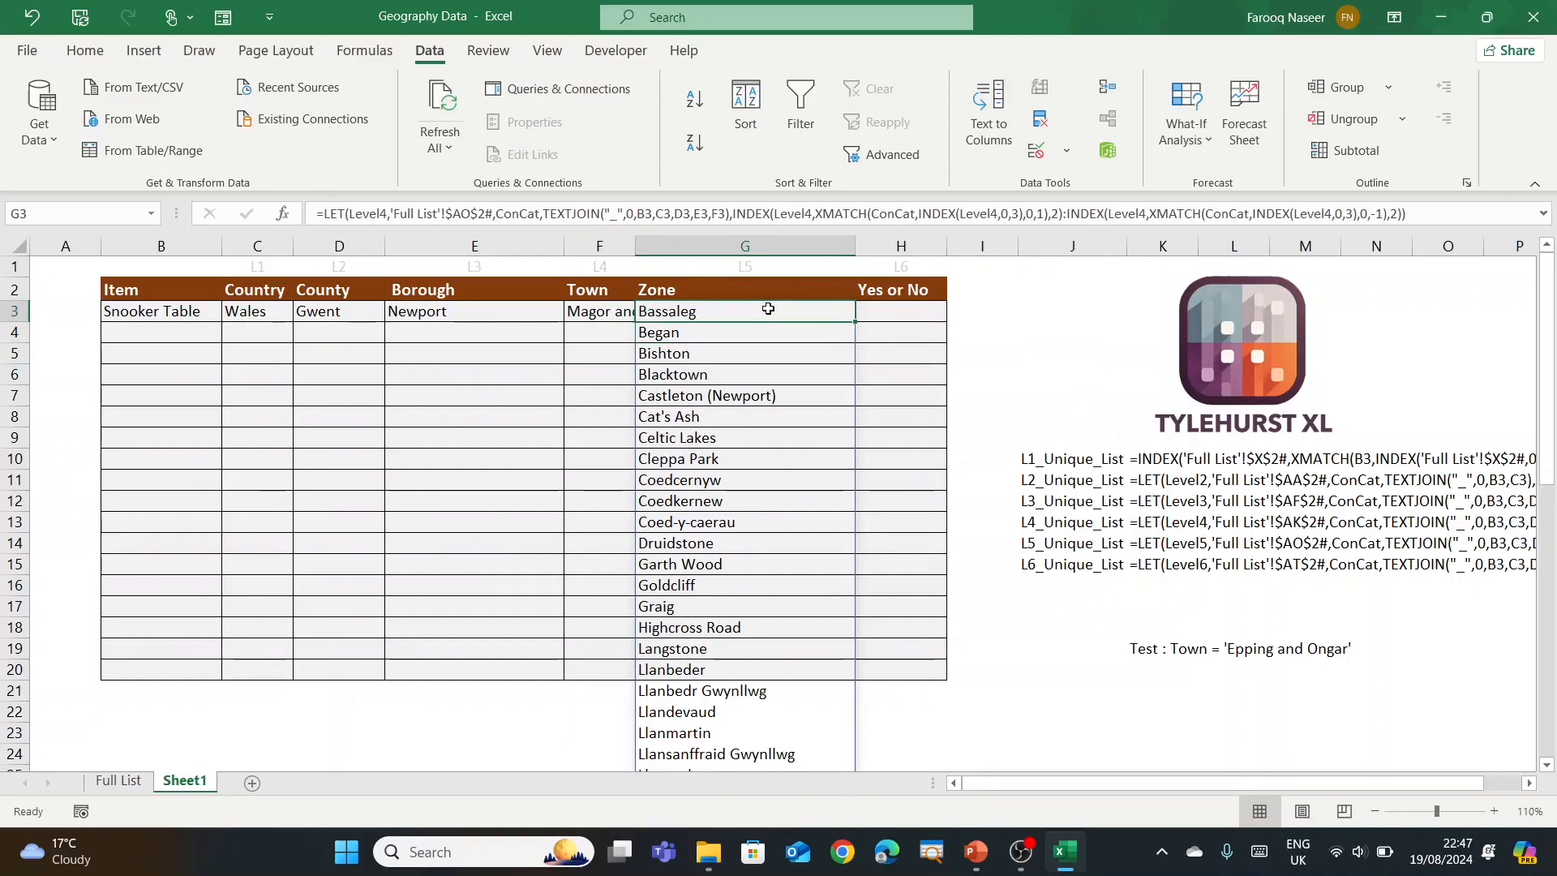
pyautogui.moveTo(1416, 213); pyautogui.dragTo(122, 170)
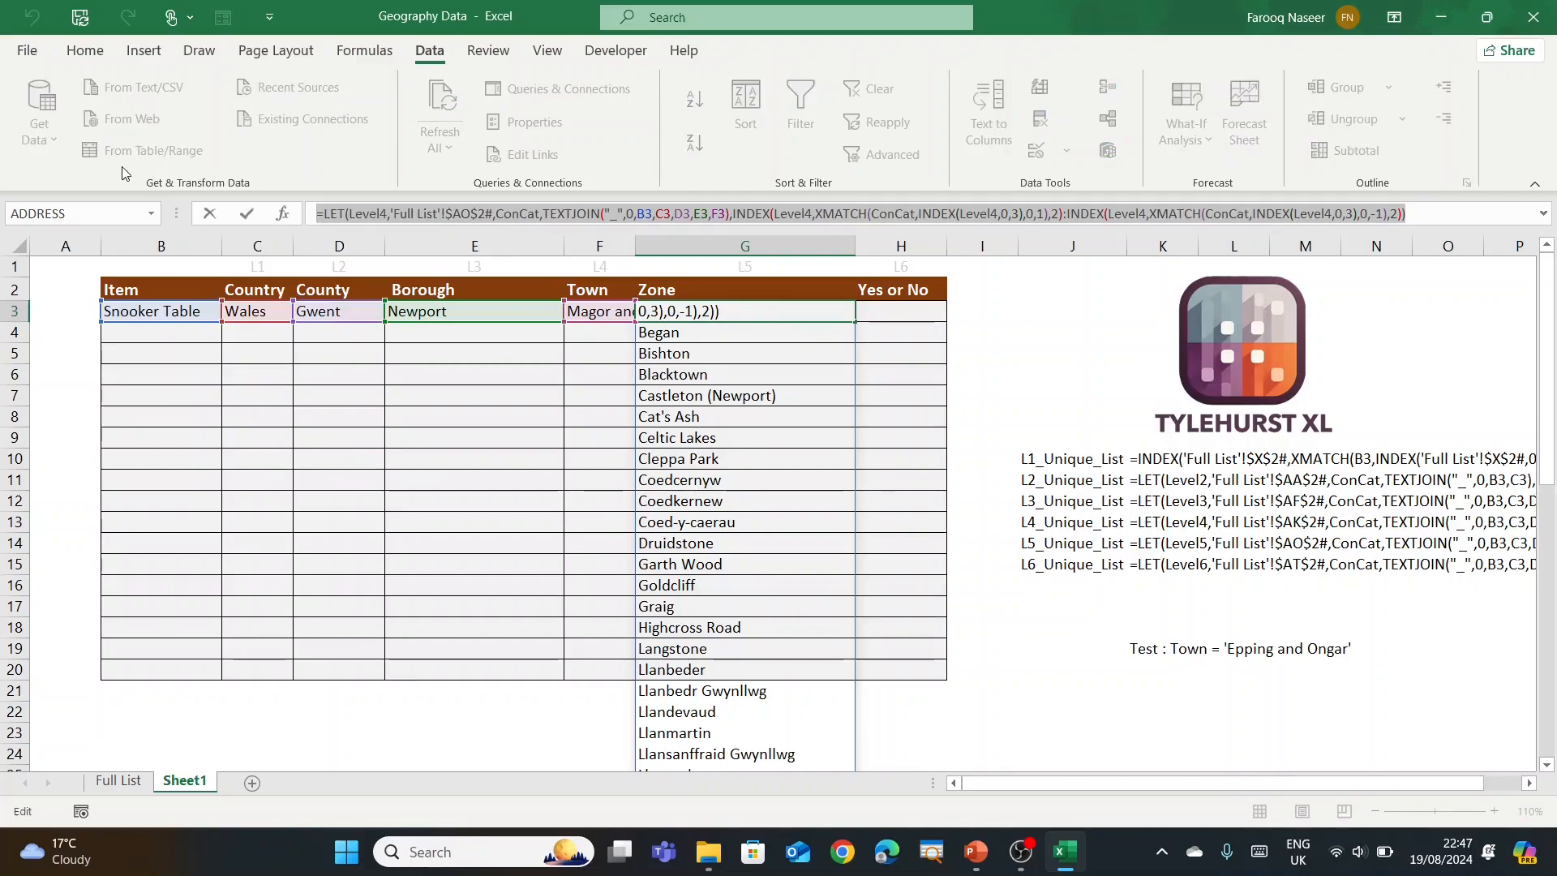
pyautogui.press('Escape')
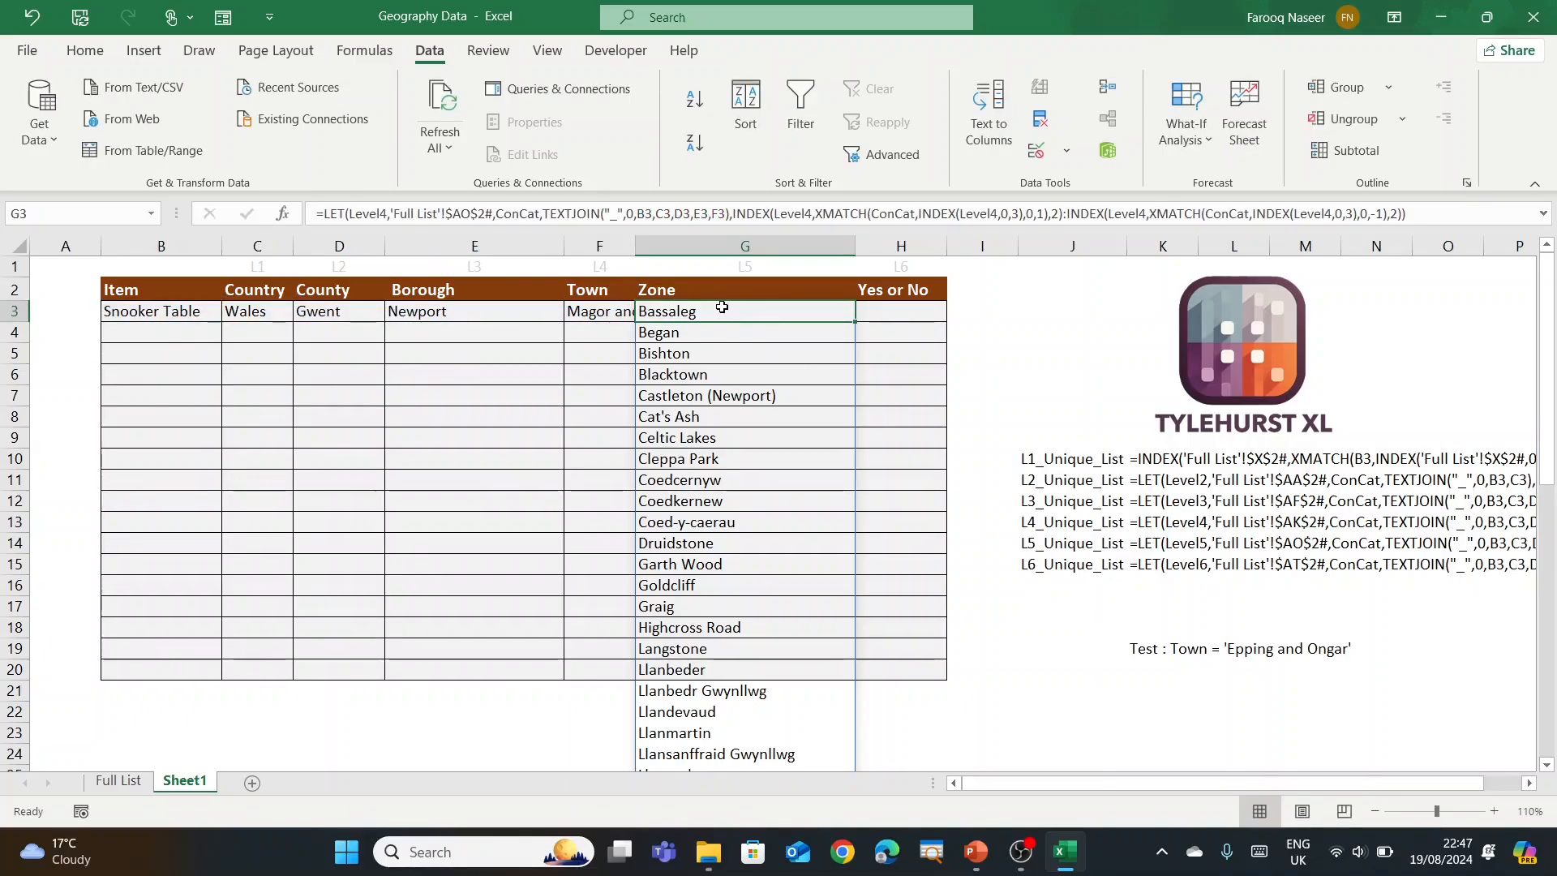
pyautogui.press('Delete')
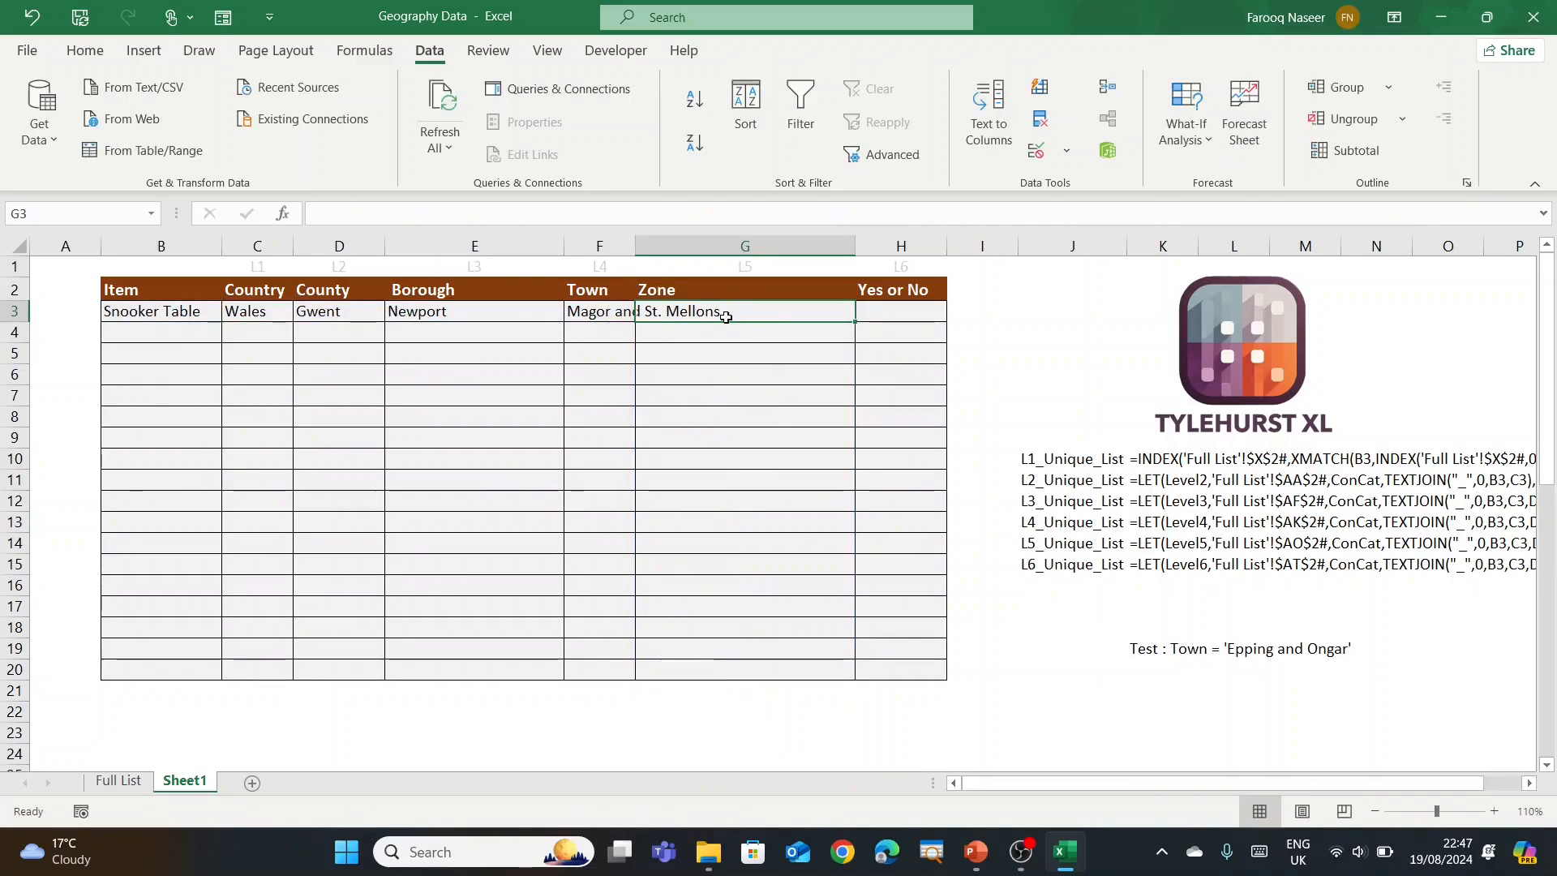
# Step: Create the workbook name Level5_Unique_List referring to the pasted zone-list LET formula
pyautogui.click(365, 51)
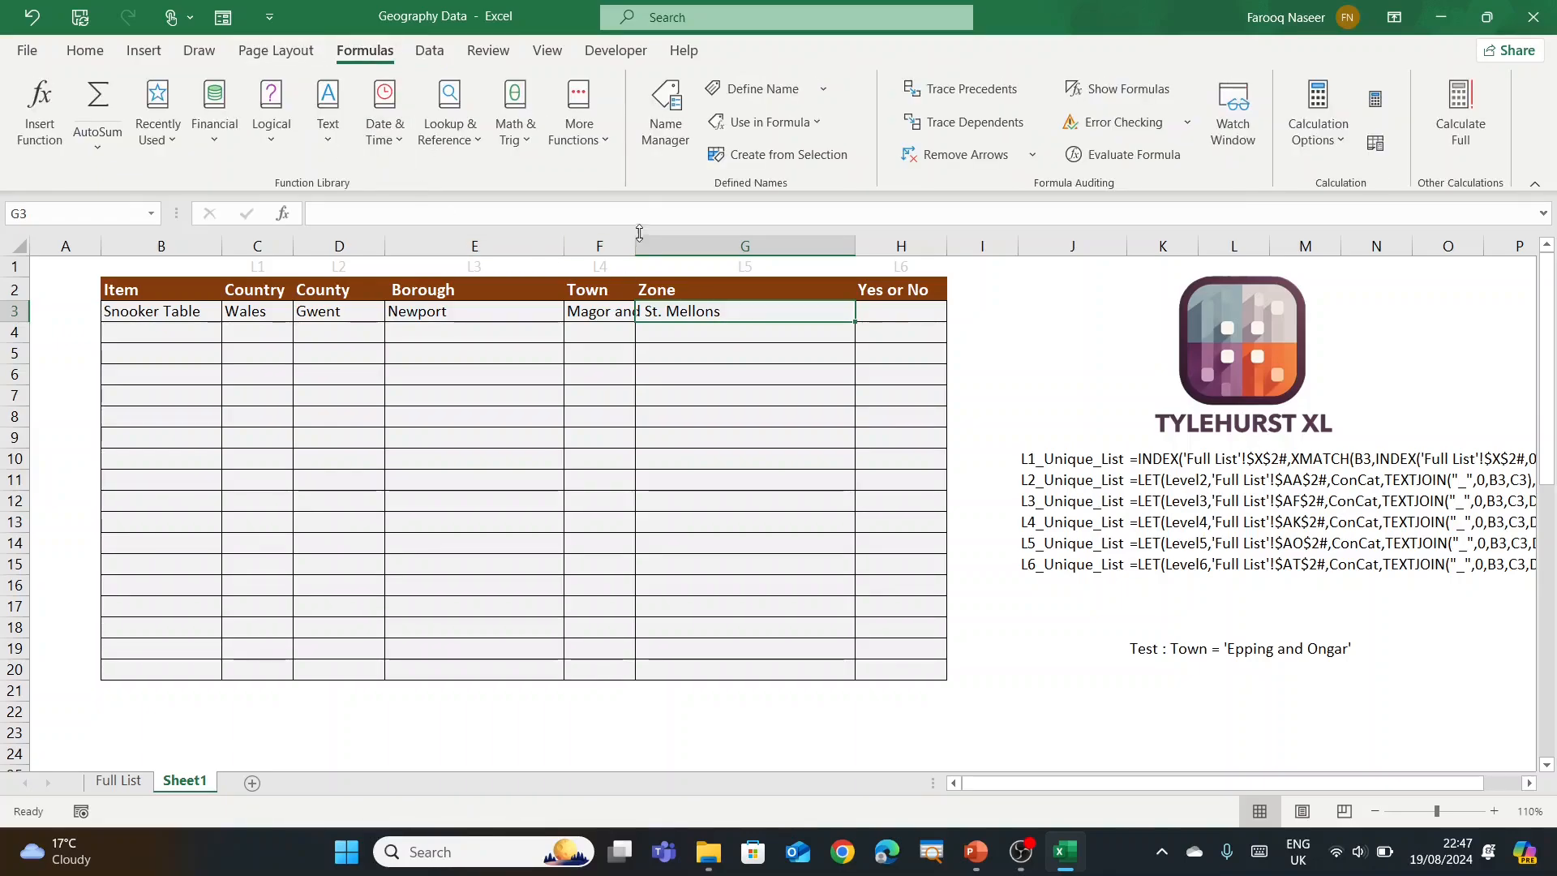
pyautogui.click(652, 138)
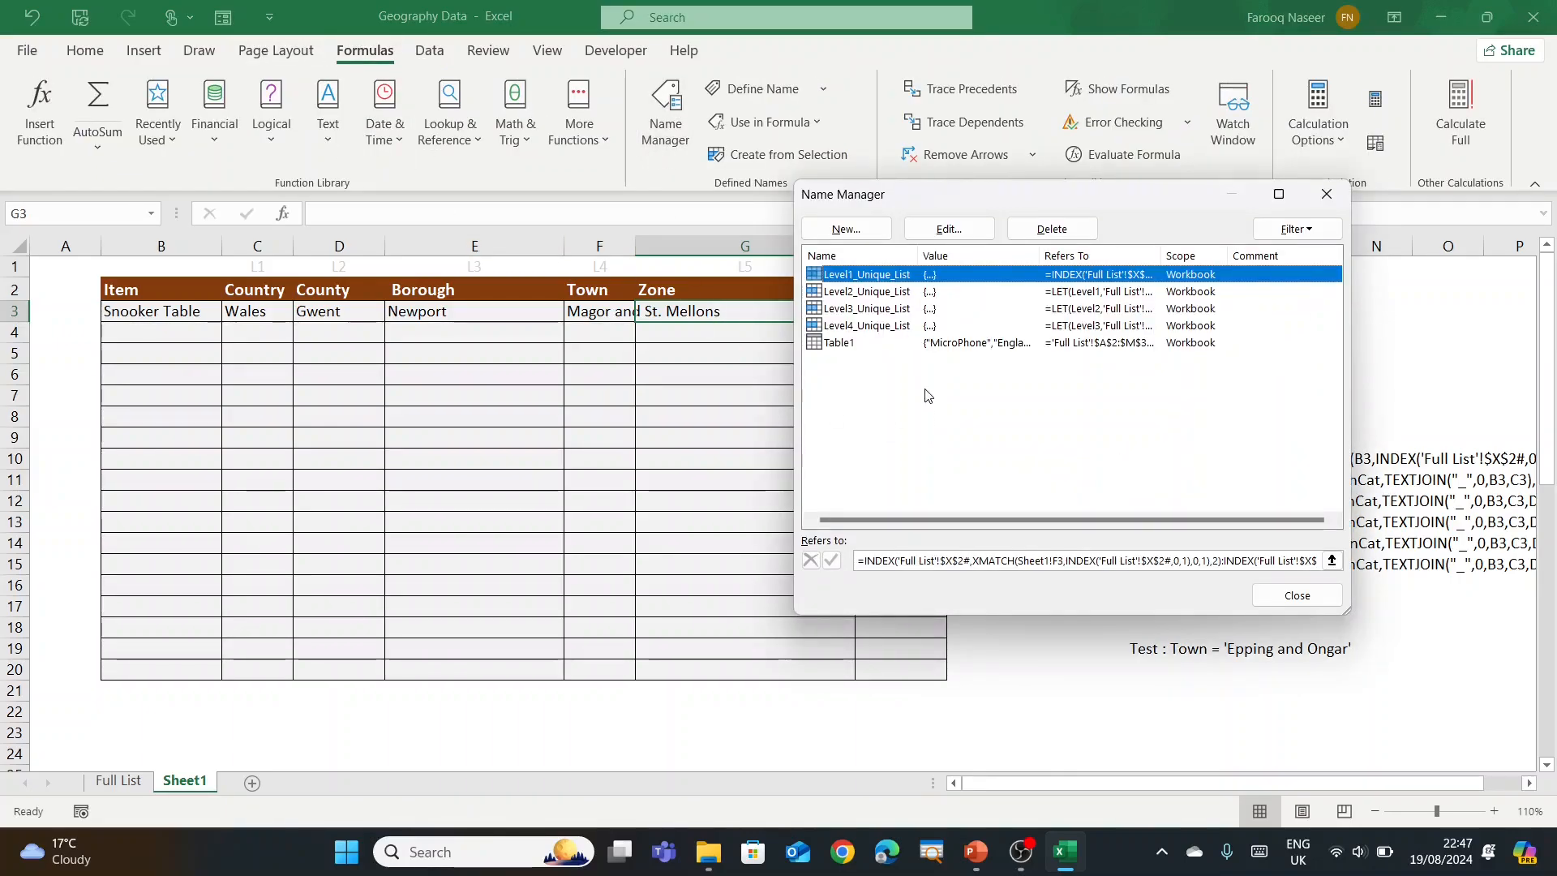
pyautogui.click(835, 229)
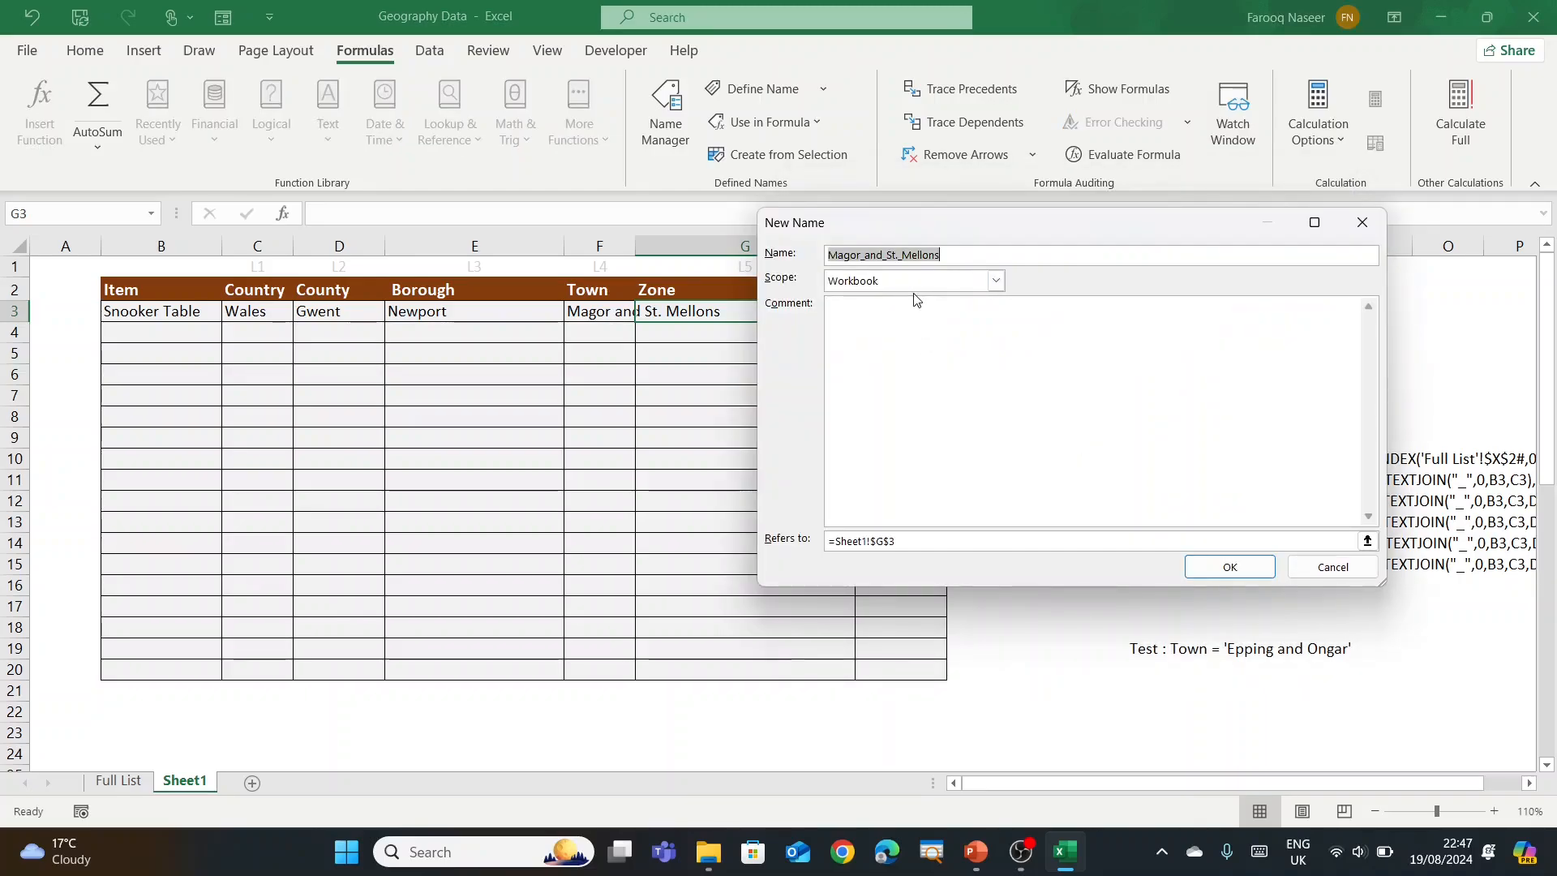
pyautogui.write('Level5')
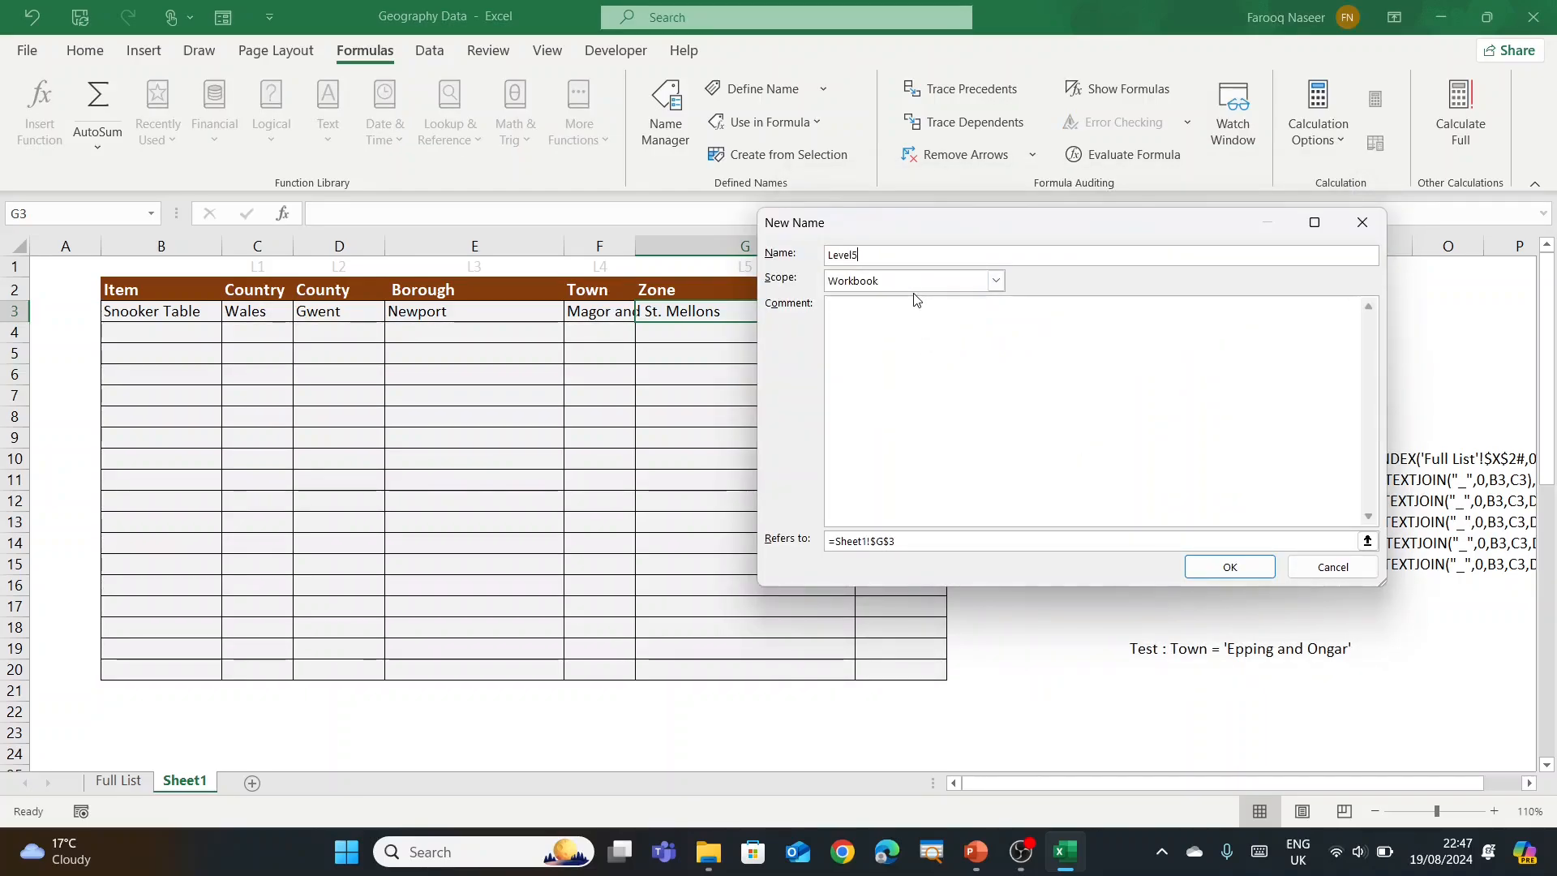
pyautogui.write('_Unique_Lisyt')
pyautogui.press('BackSpace')
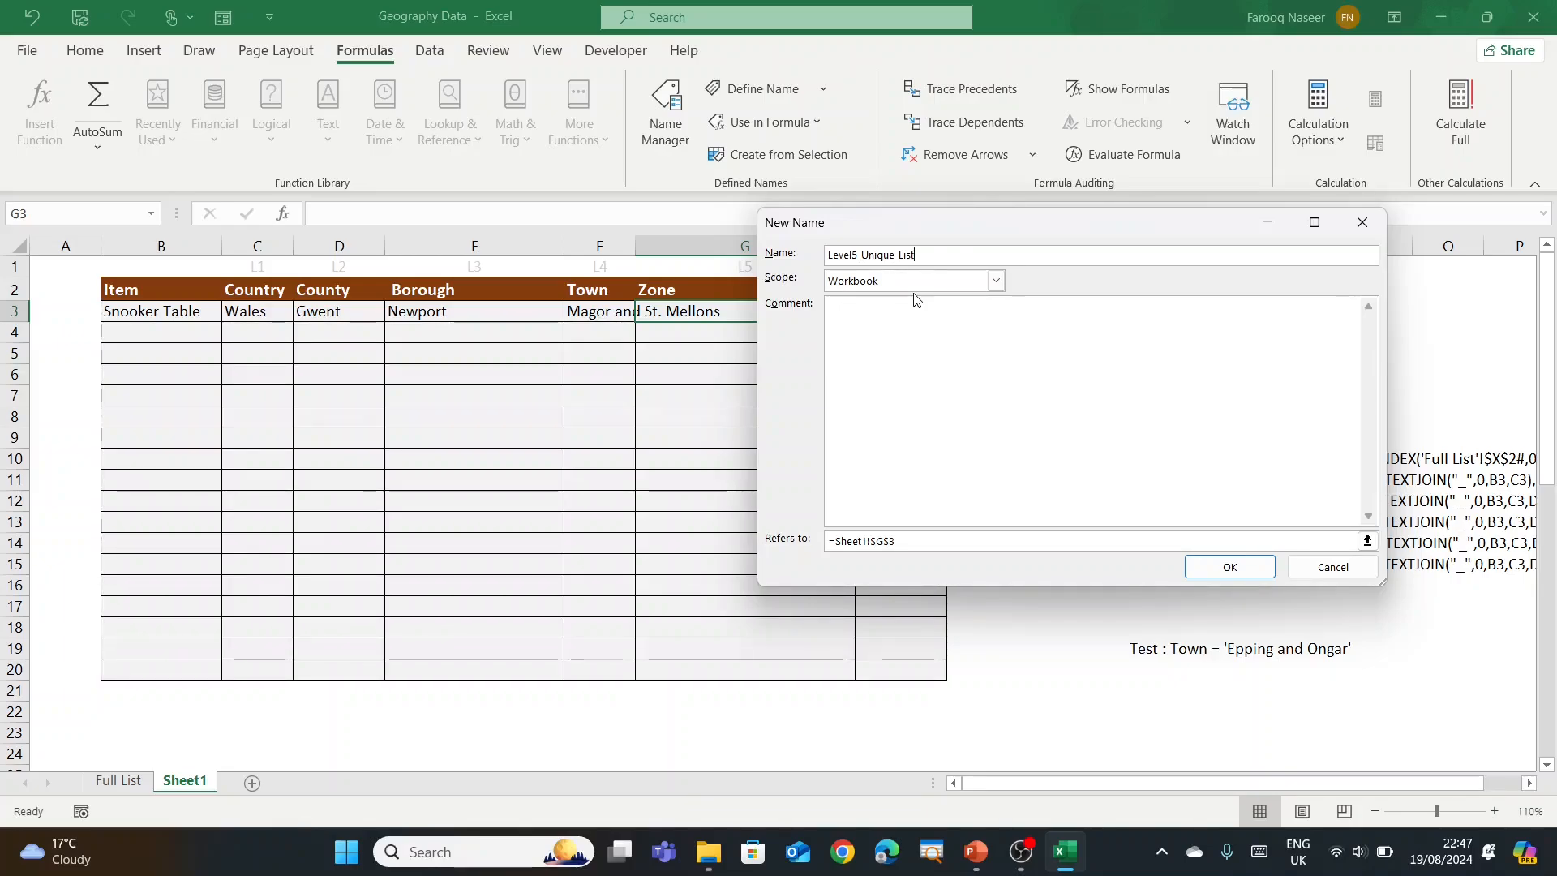
pyautogui.moveTo(829, 541); pyautogui.dragTo(897, 541)
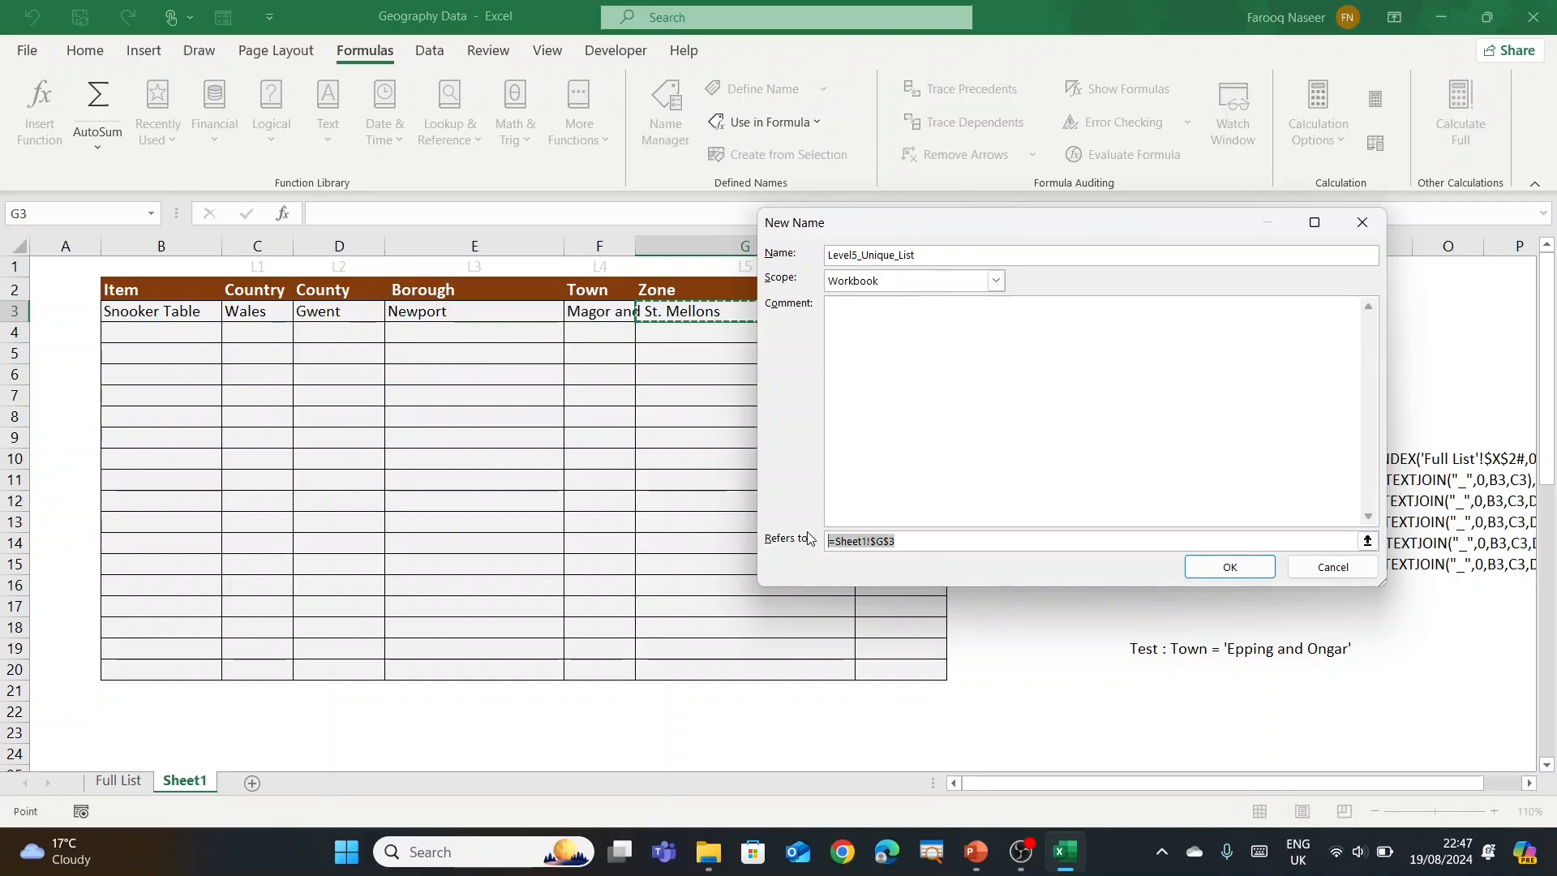
pyautogui.hotkey('ctrl', 'v')
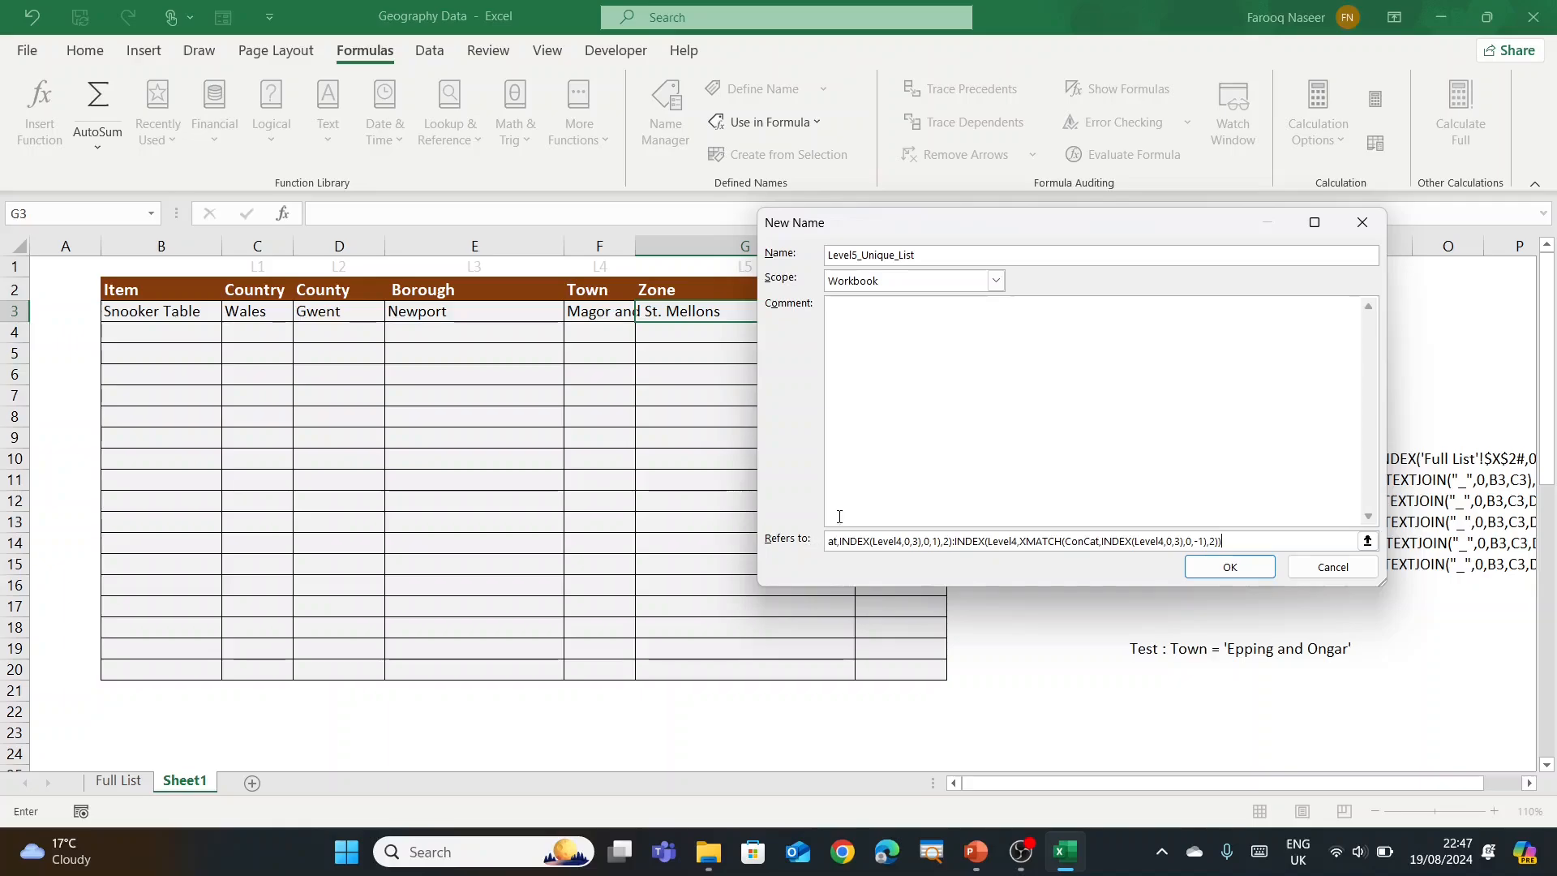
pyautogui.moveTo(957, 238); pyautogui.dragTo(1090, 286)
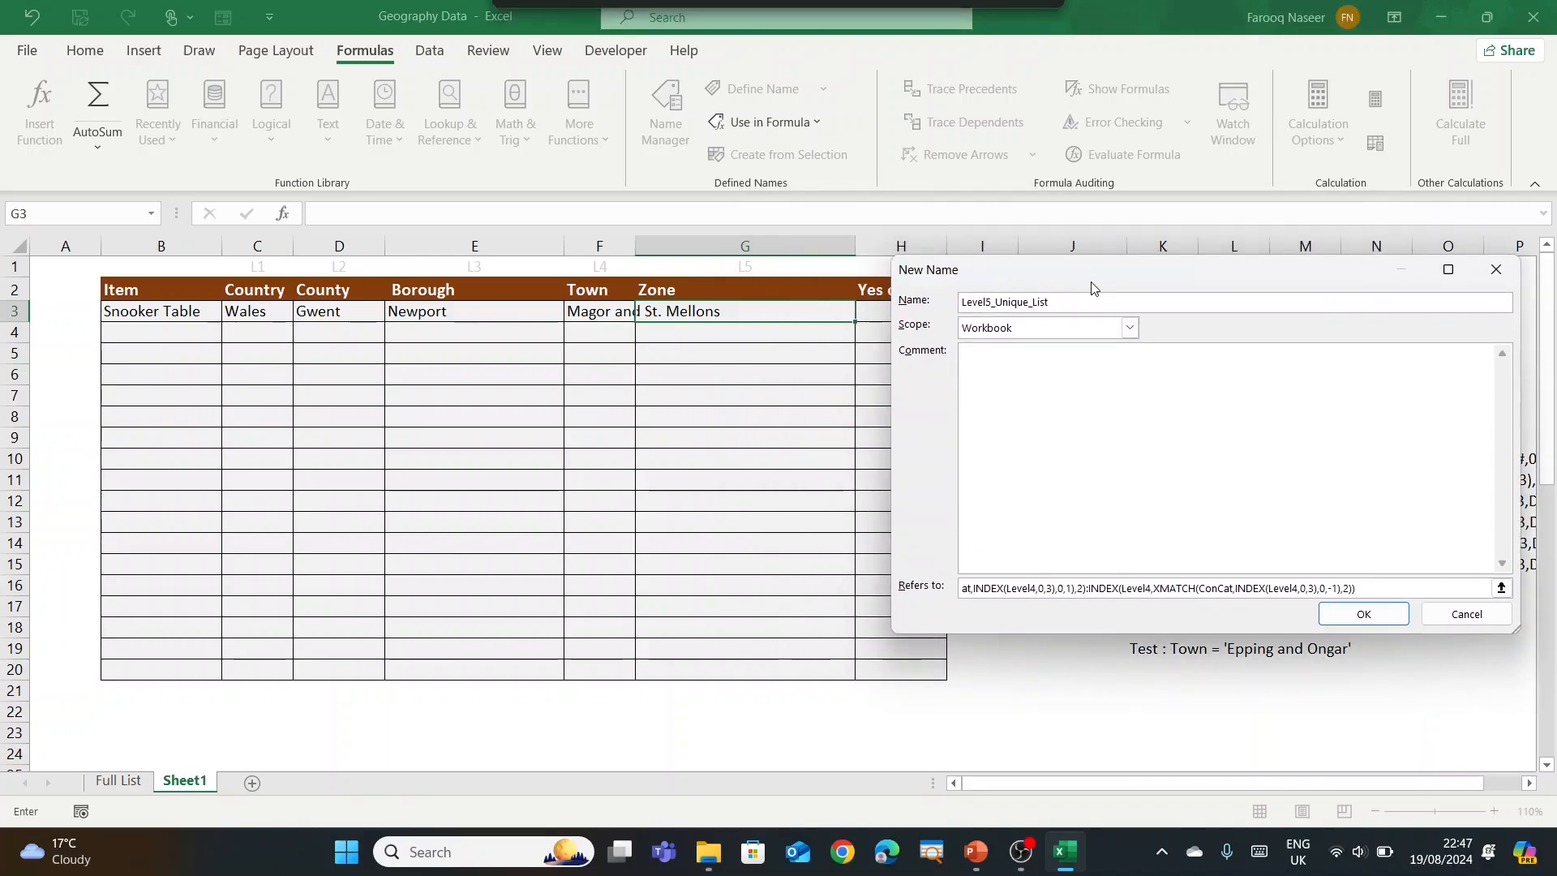
pyautogui.click(1378, 615)
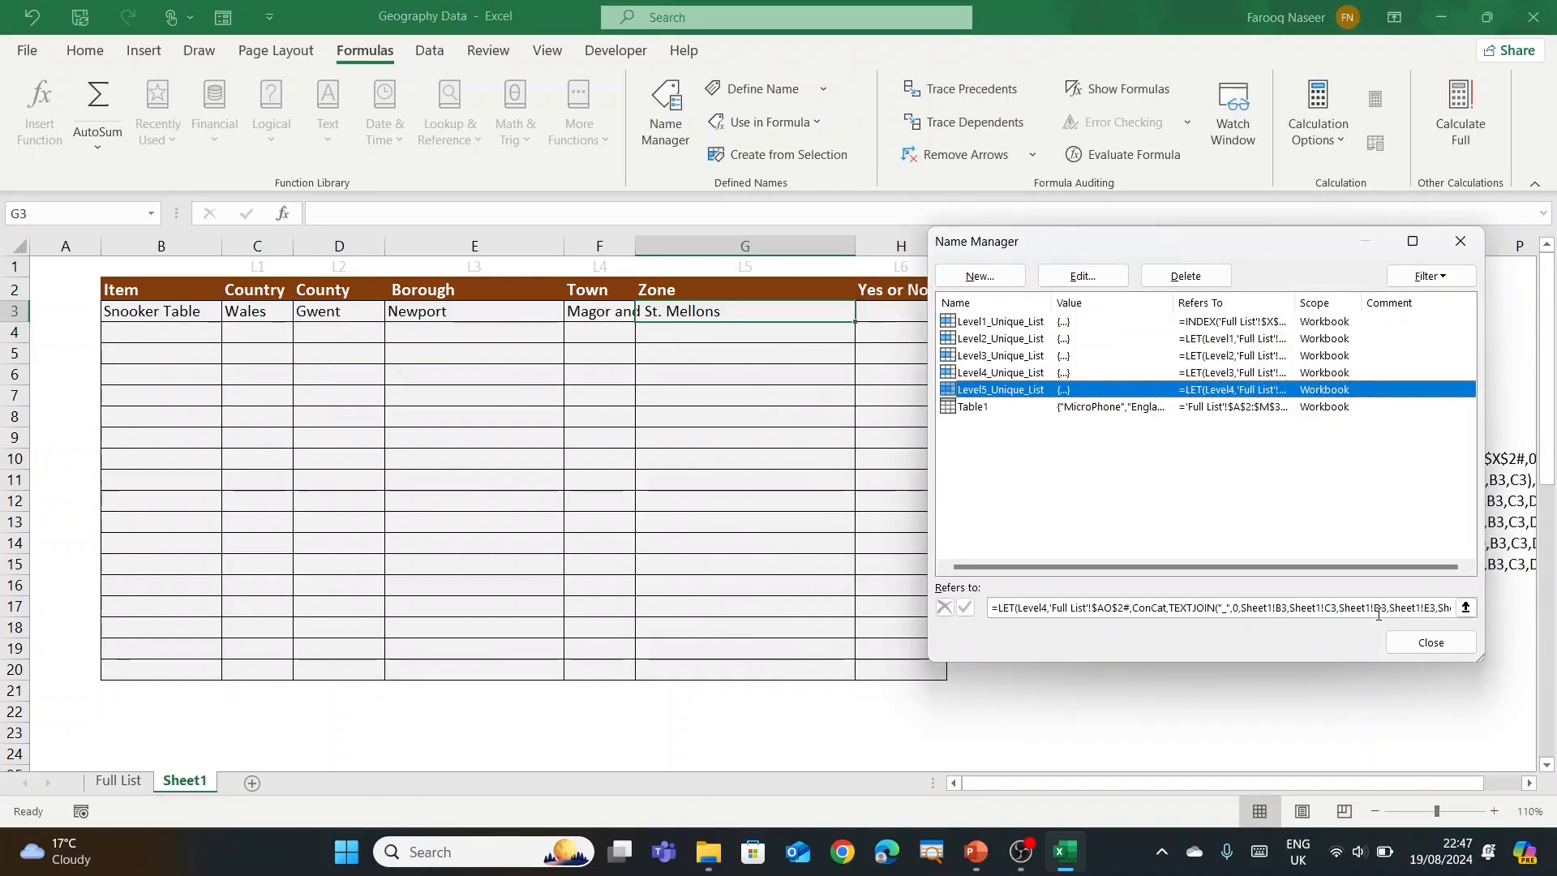
# Step: Give Zone cells G3:G20 List validation with Level5_Unique_List as the source
pyautogui.click(1429, 639)
pyautogui.moveTo(705, 333); pyautogui.dragTo(725, 662)
pyautogui.hotkey('alt', 'a')
pyautogui.press('v')
pyautogui.press('v')
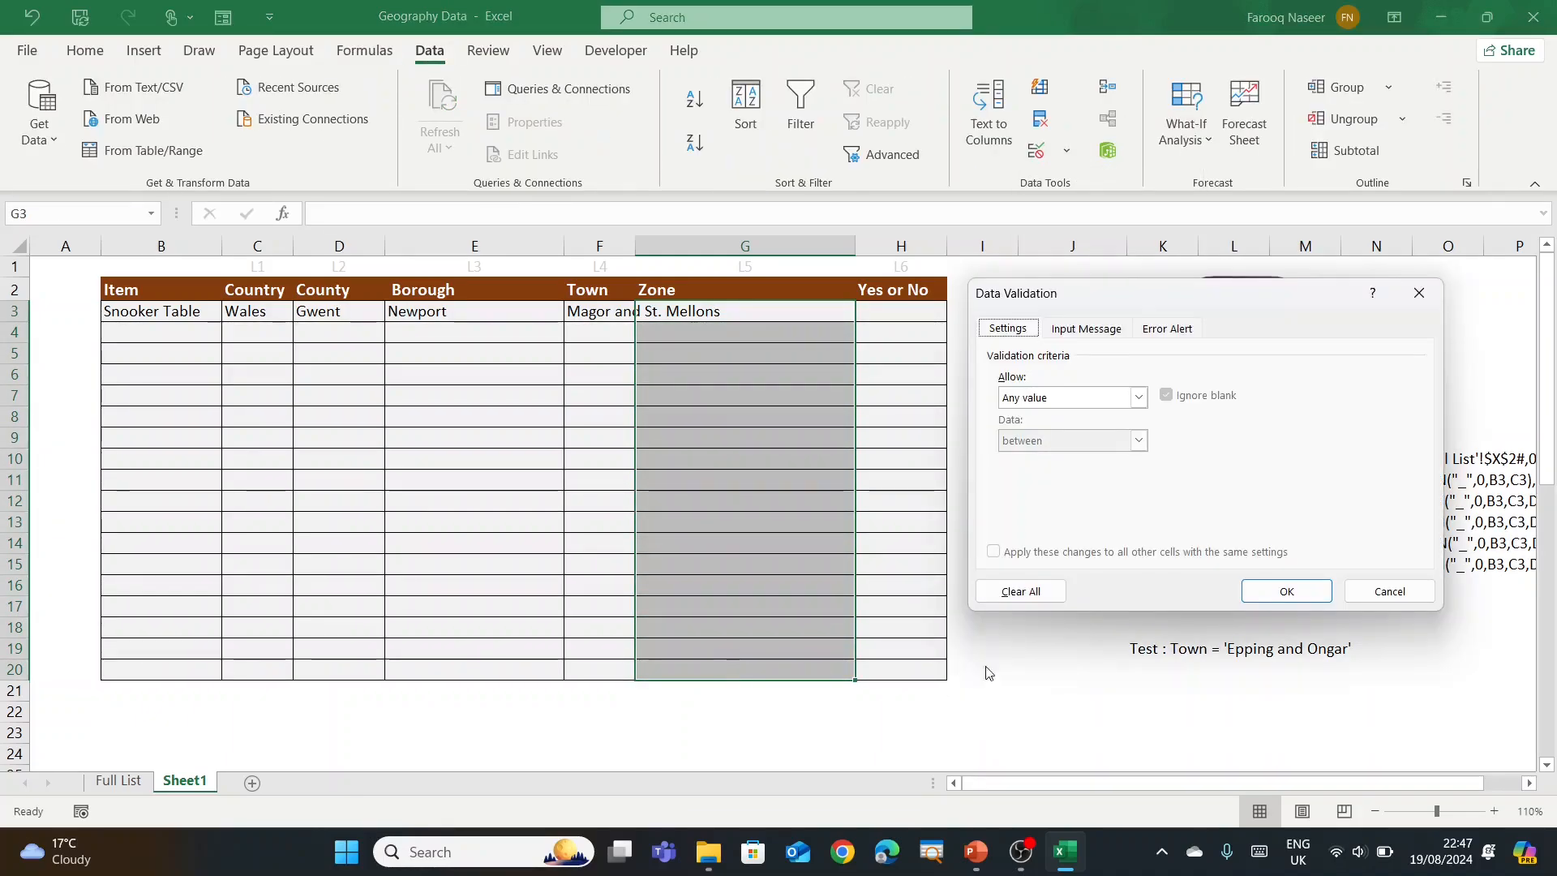
pyautogui.click(1116, 398)
pyautogui.click(1090, 451)
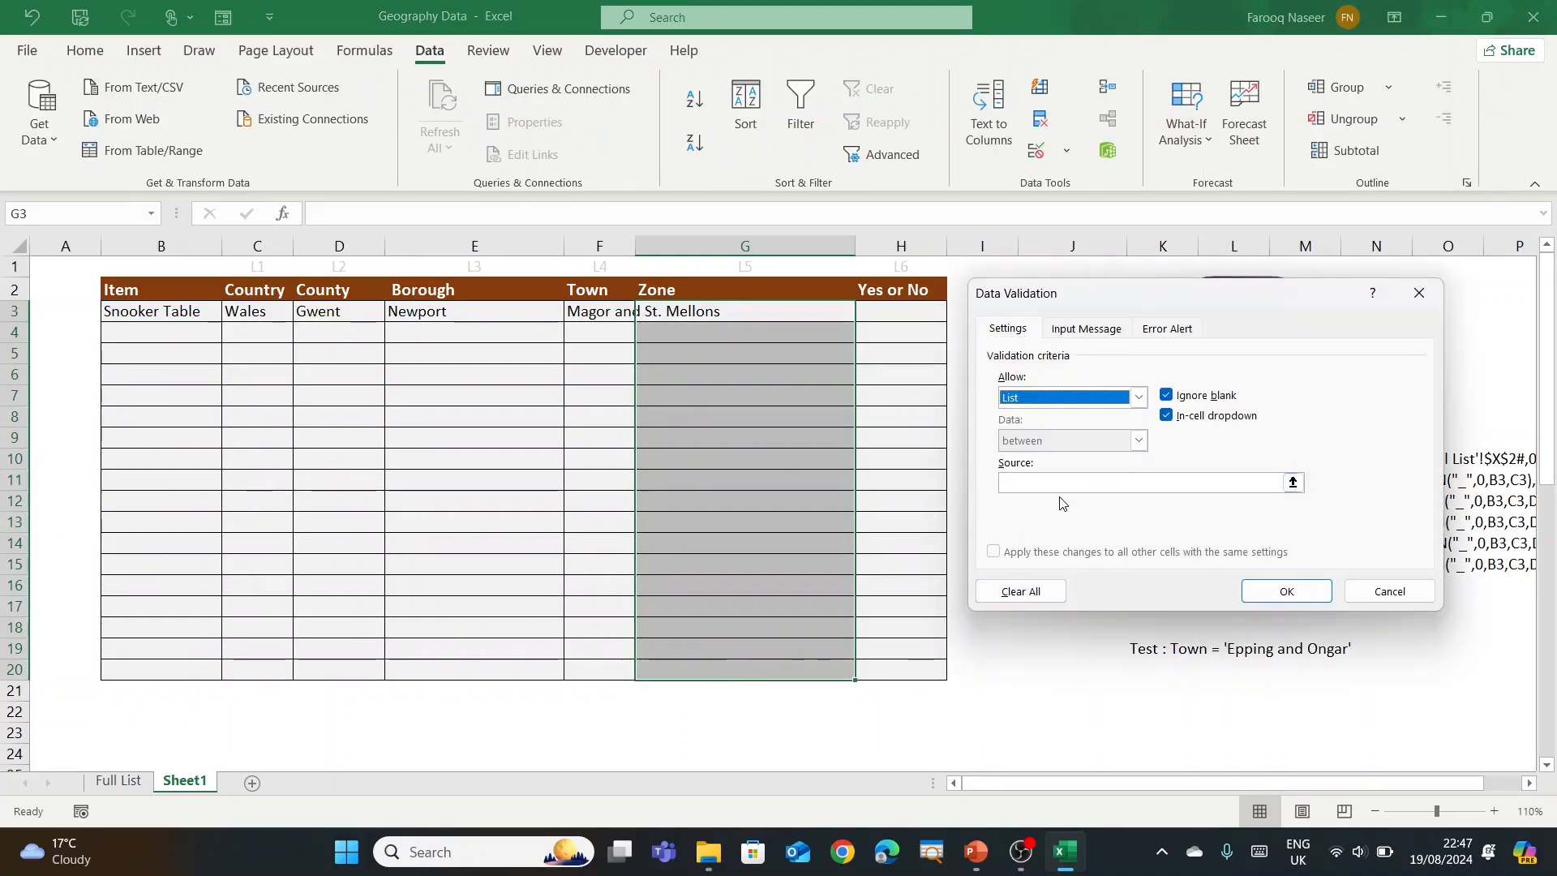
pyautogui.click(1059, 483)
pyautogui.press('F3')
pyautogui.click(1111, 457)
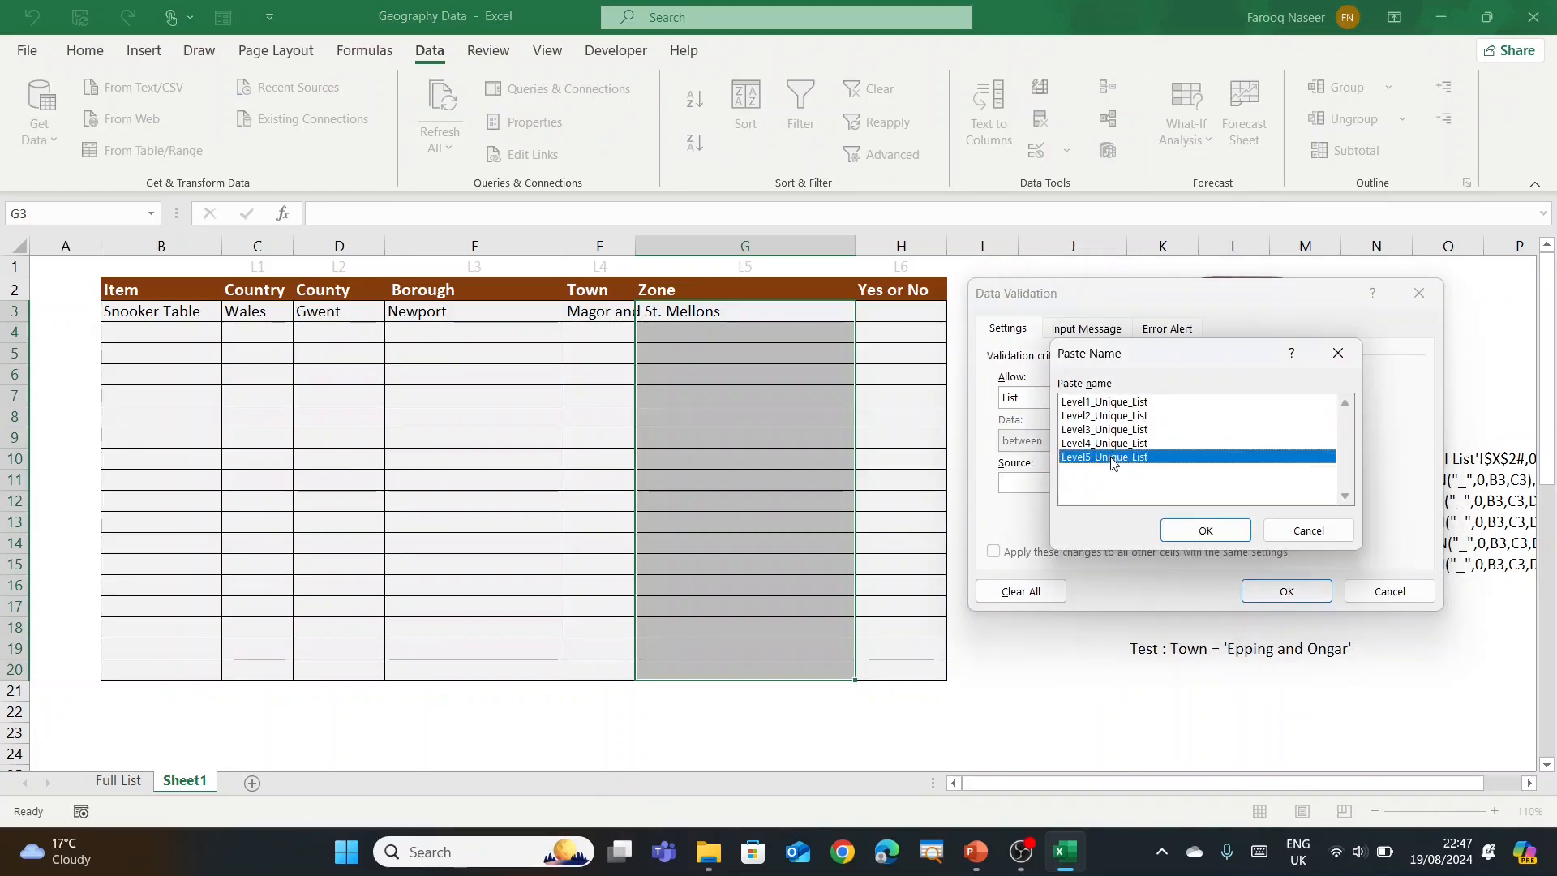
pyautogui.click(1206, 531)
pyautogui.click(1285, 591)
# Step: Test the Zone dropdown, then set Town F3 to Newport and Zone G3 to Beechwood
pyautogui.click(844, 438)
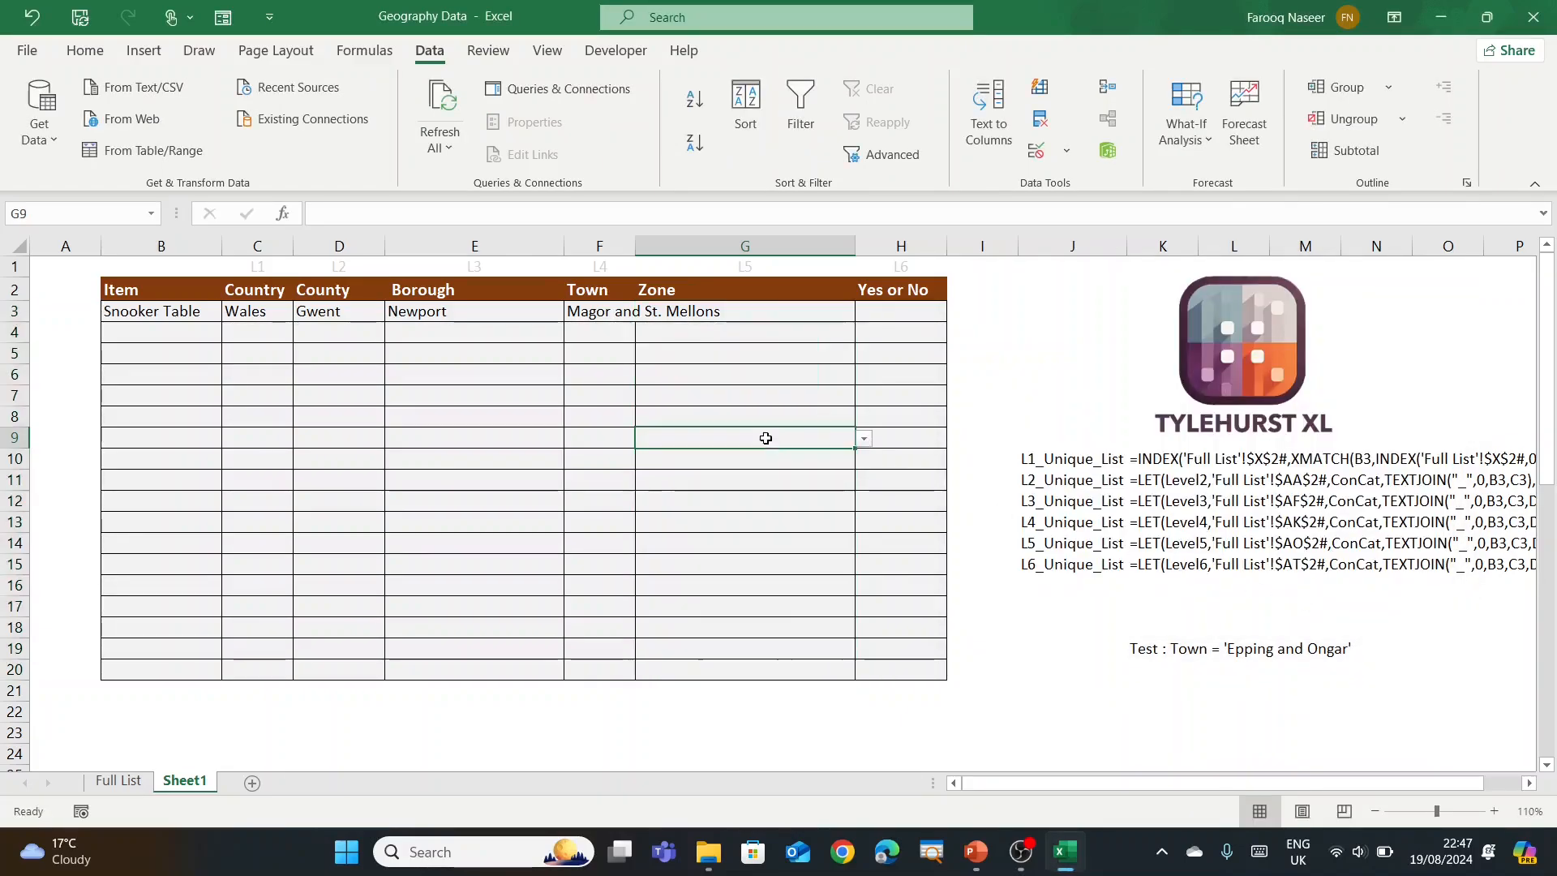
pyautogui.click(762, 311)
pyautogui.click(864, 311)
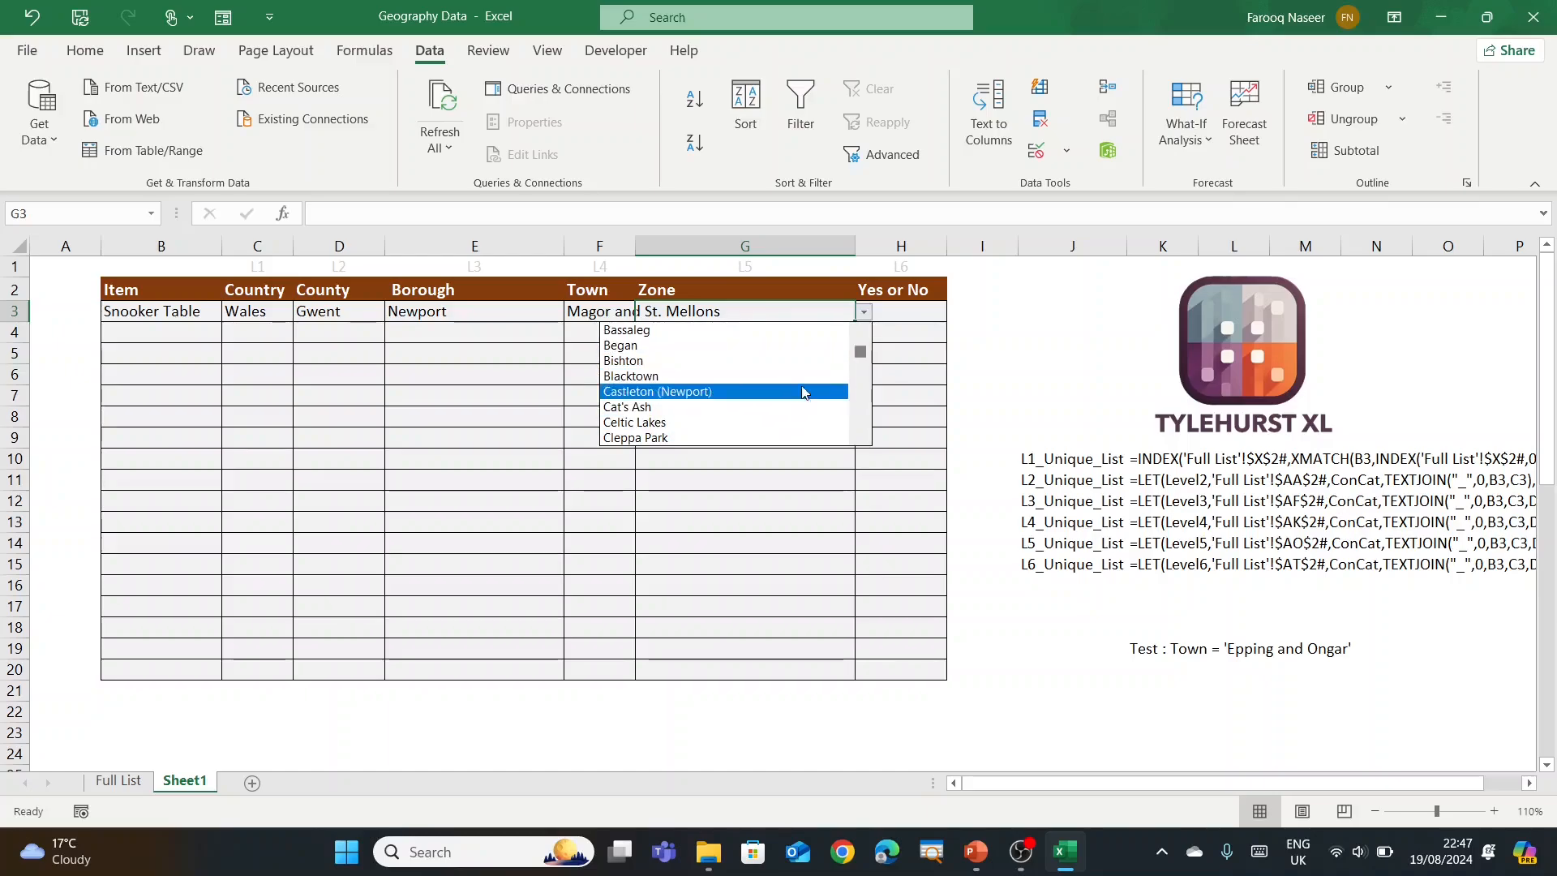
pyautogui.moveTo(859, 355)
pyautogui.mouseDown()
pyautogui.moveTo(862, 428)
pyautogui.moveTo(861, 382)
pyautogui.mouseUp()
pyautogui.click(741, 375)
pyautogui.click(604, 310)
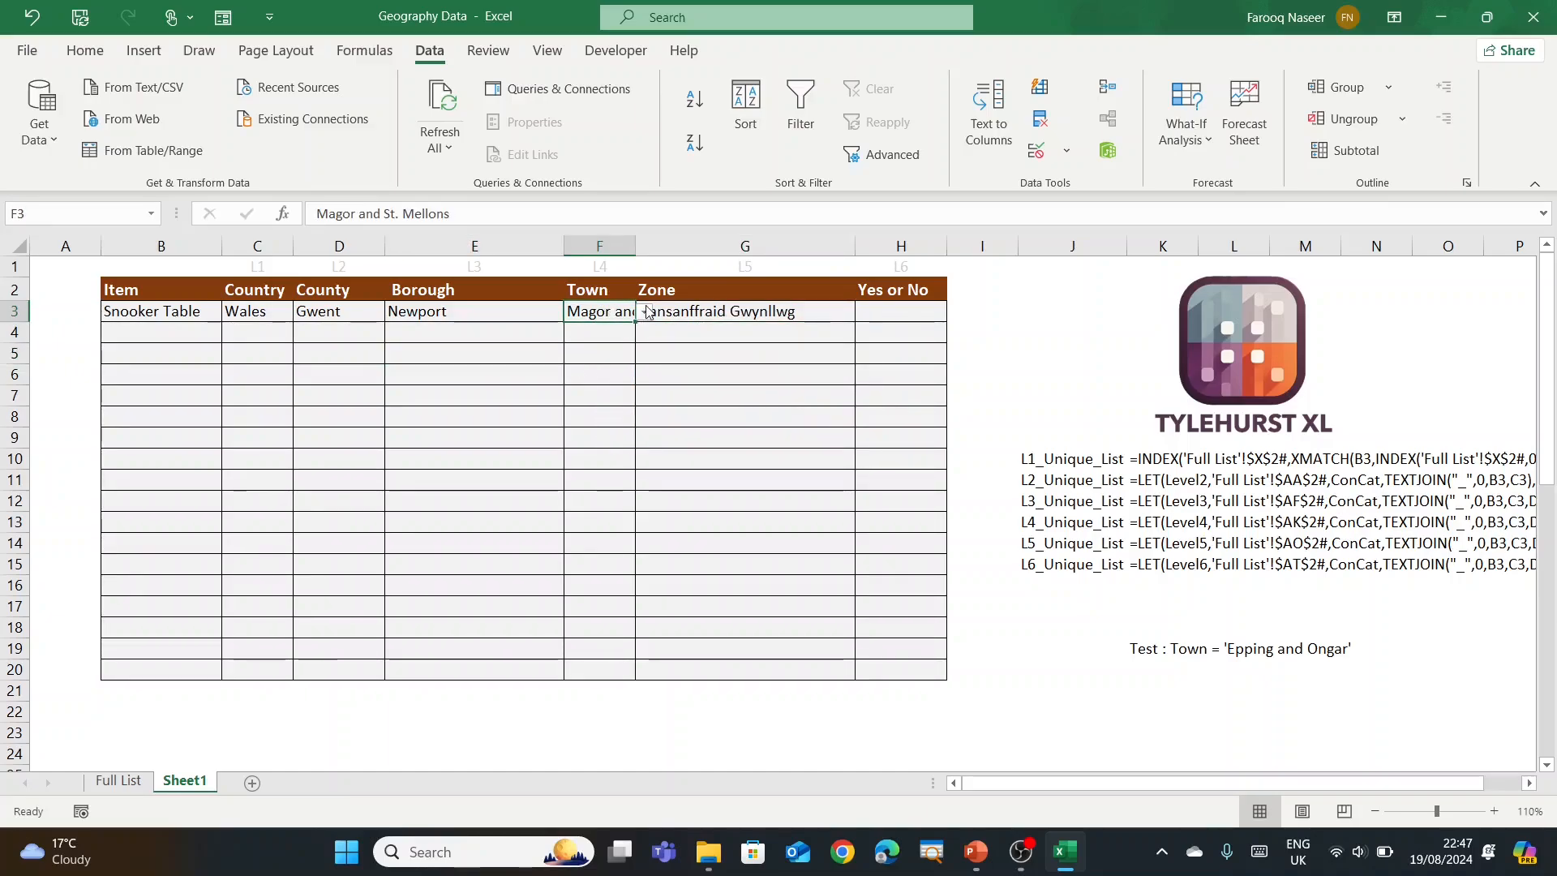
pyautogui.click(646, 312)
pyautogui.click(568, 360)
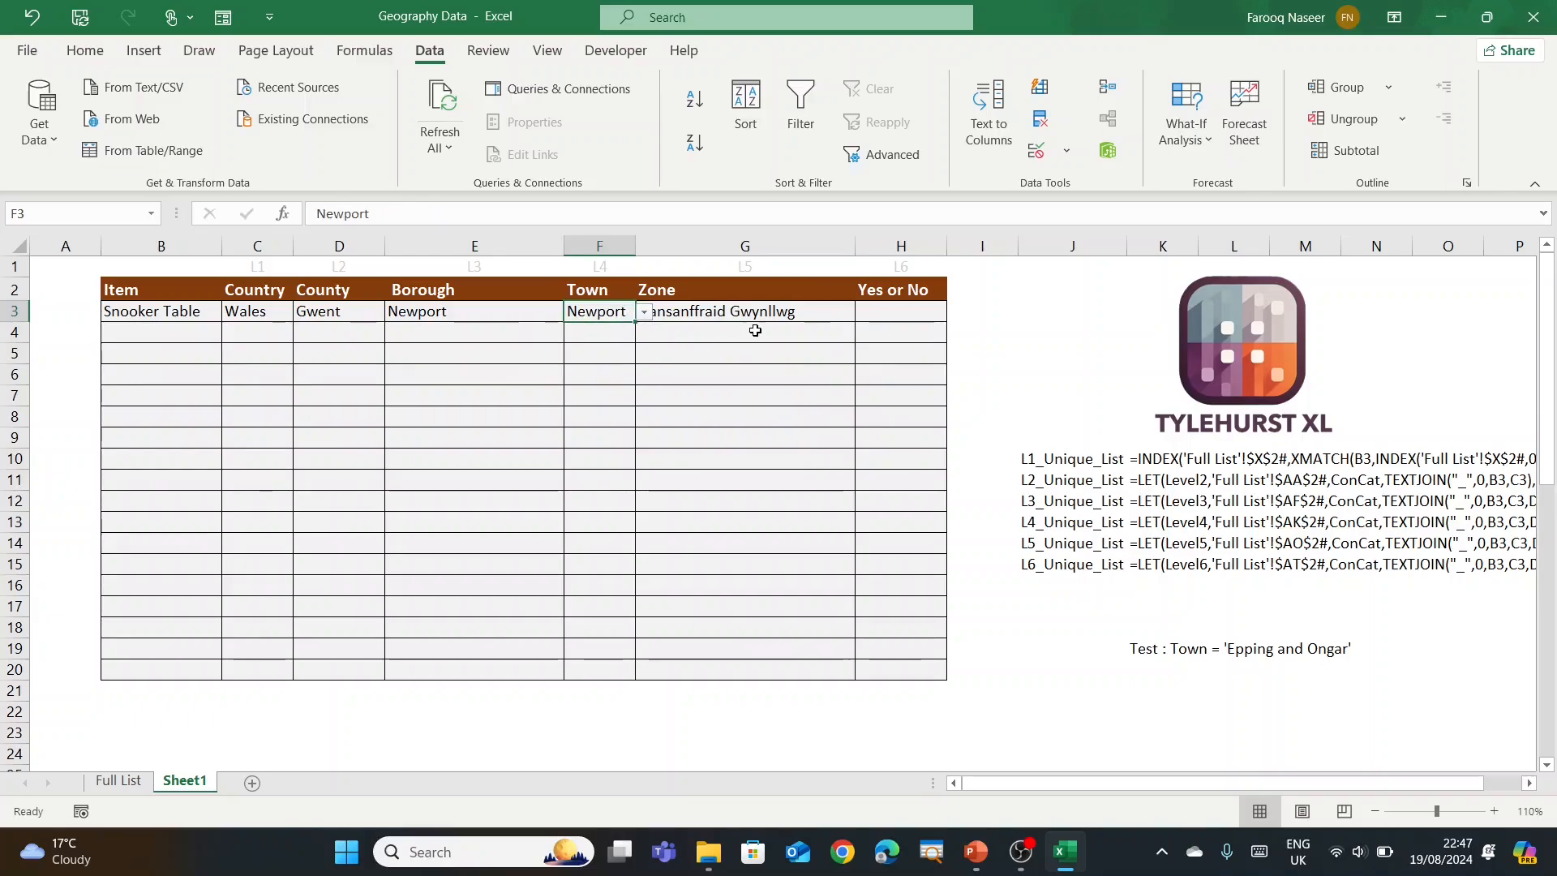
pyautogui.click(840, 319)
pyautogui.click(863, 313)
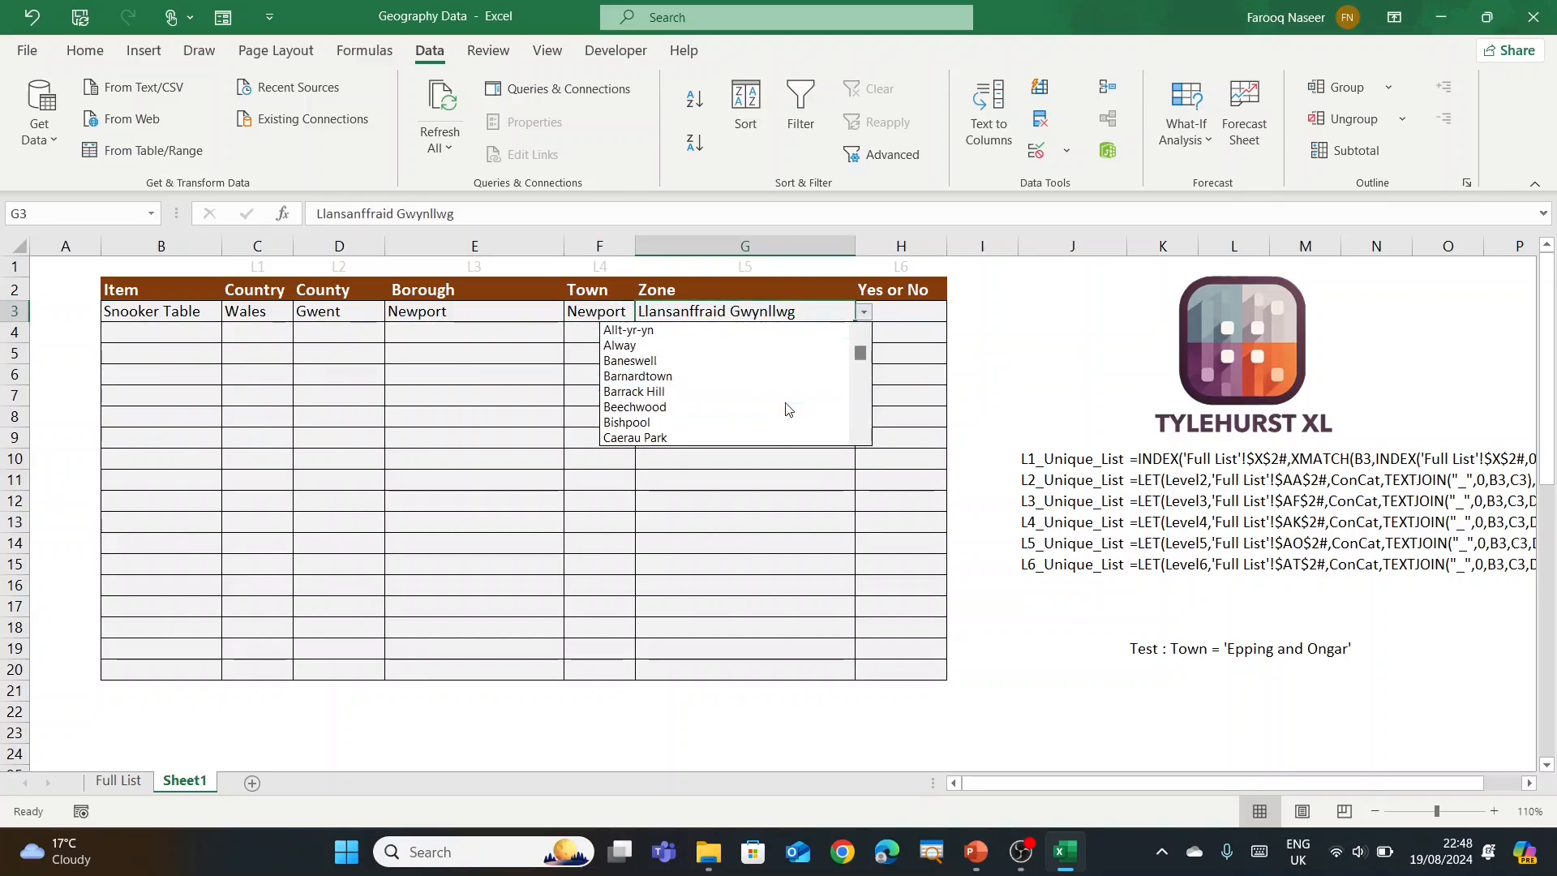
pyautogui.click(780, 406)
pyautogui.click(783, 414)
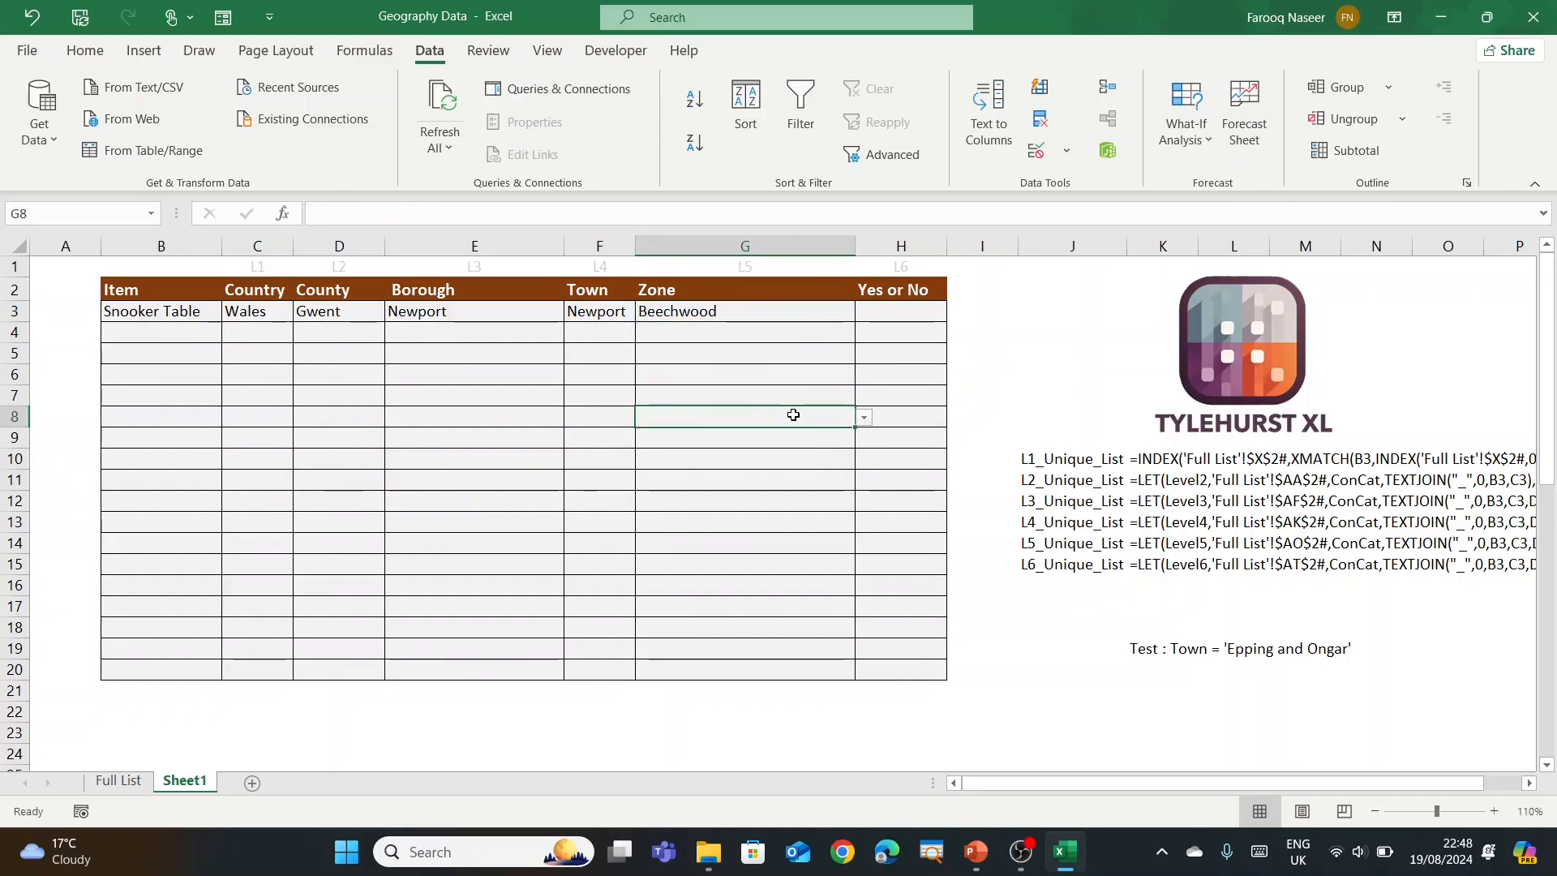
pyautogui.click(887, 318)
# Step: Change H3's Yes or No formula to reference Level5 instead of Level4
pyautogui.click(526, 216)
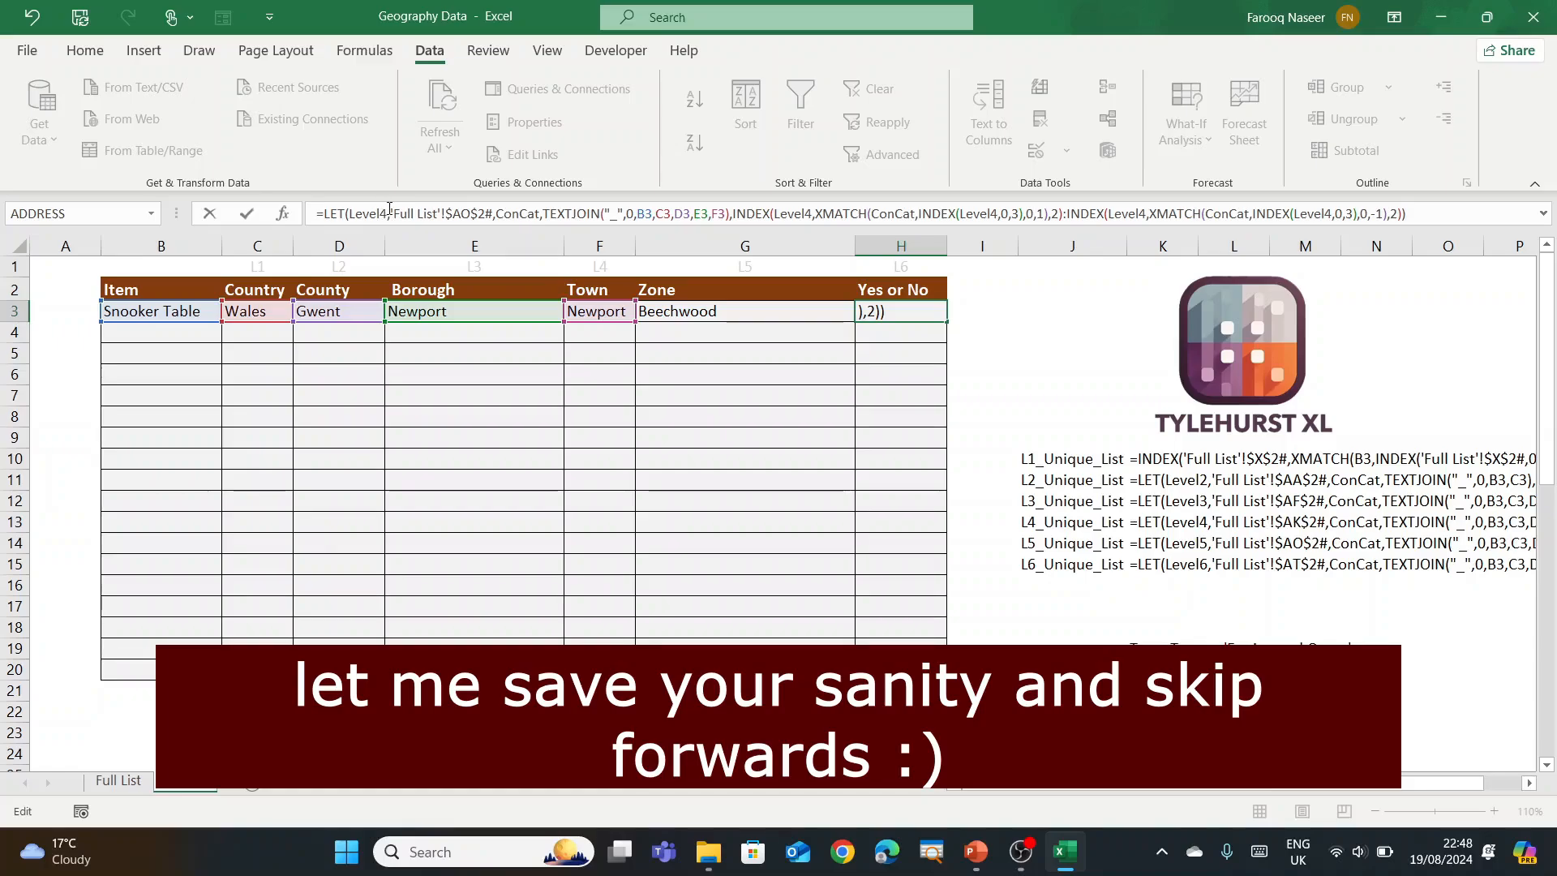
pyautogui.click(389, 209)
pyautogui.press('BackSpace')
pyautogui.write('5')
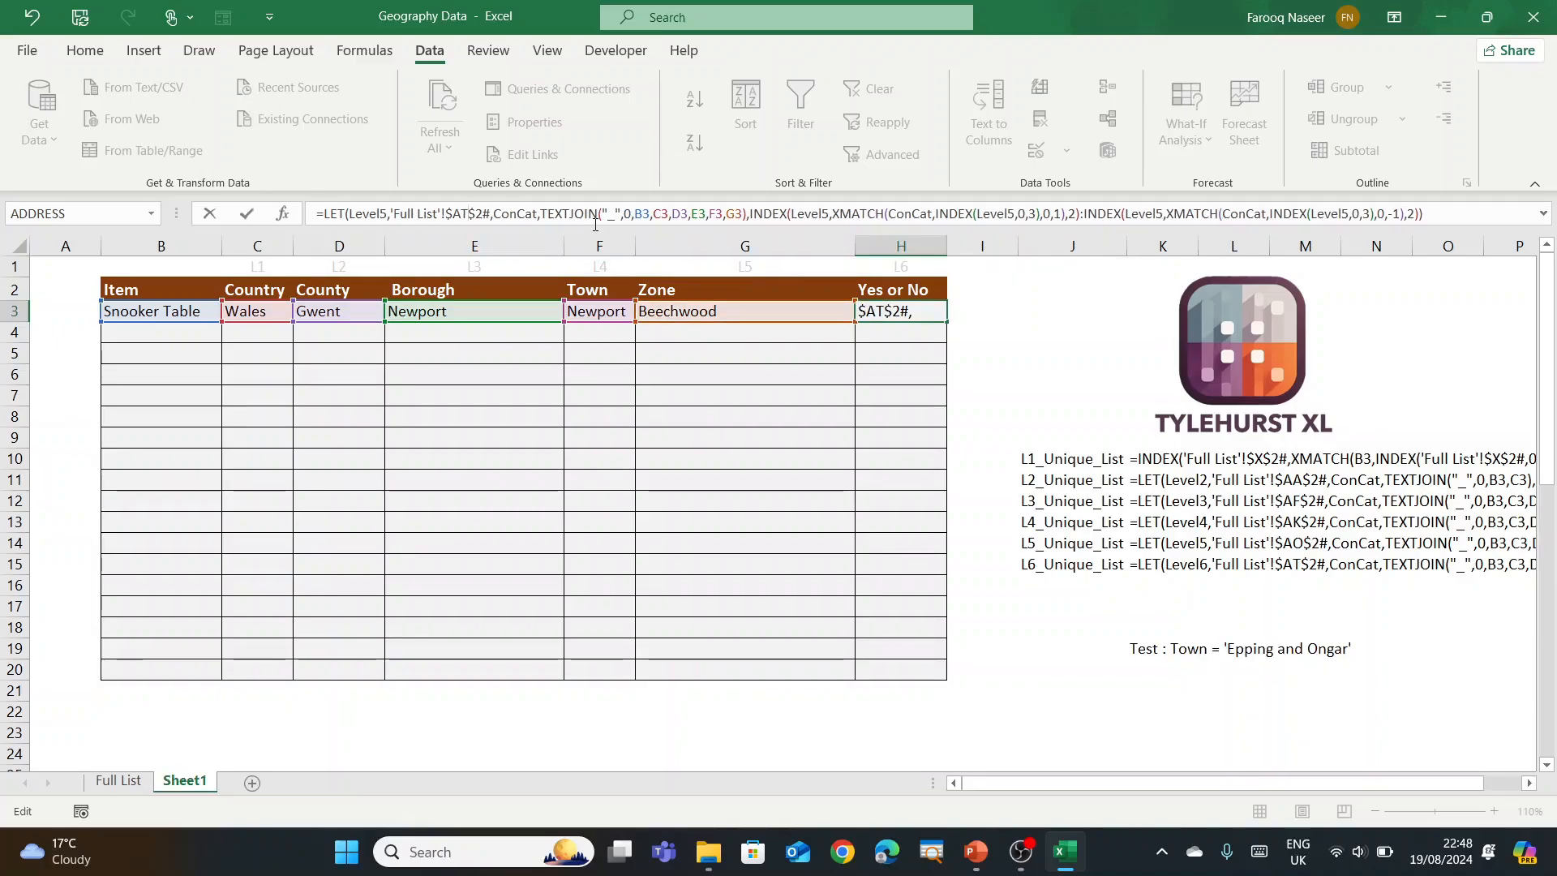
pyautogui.press('Return')
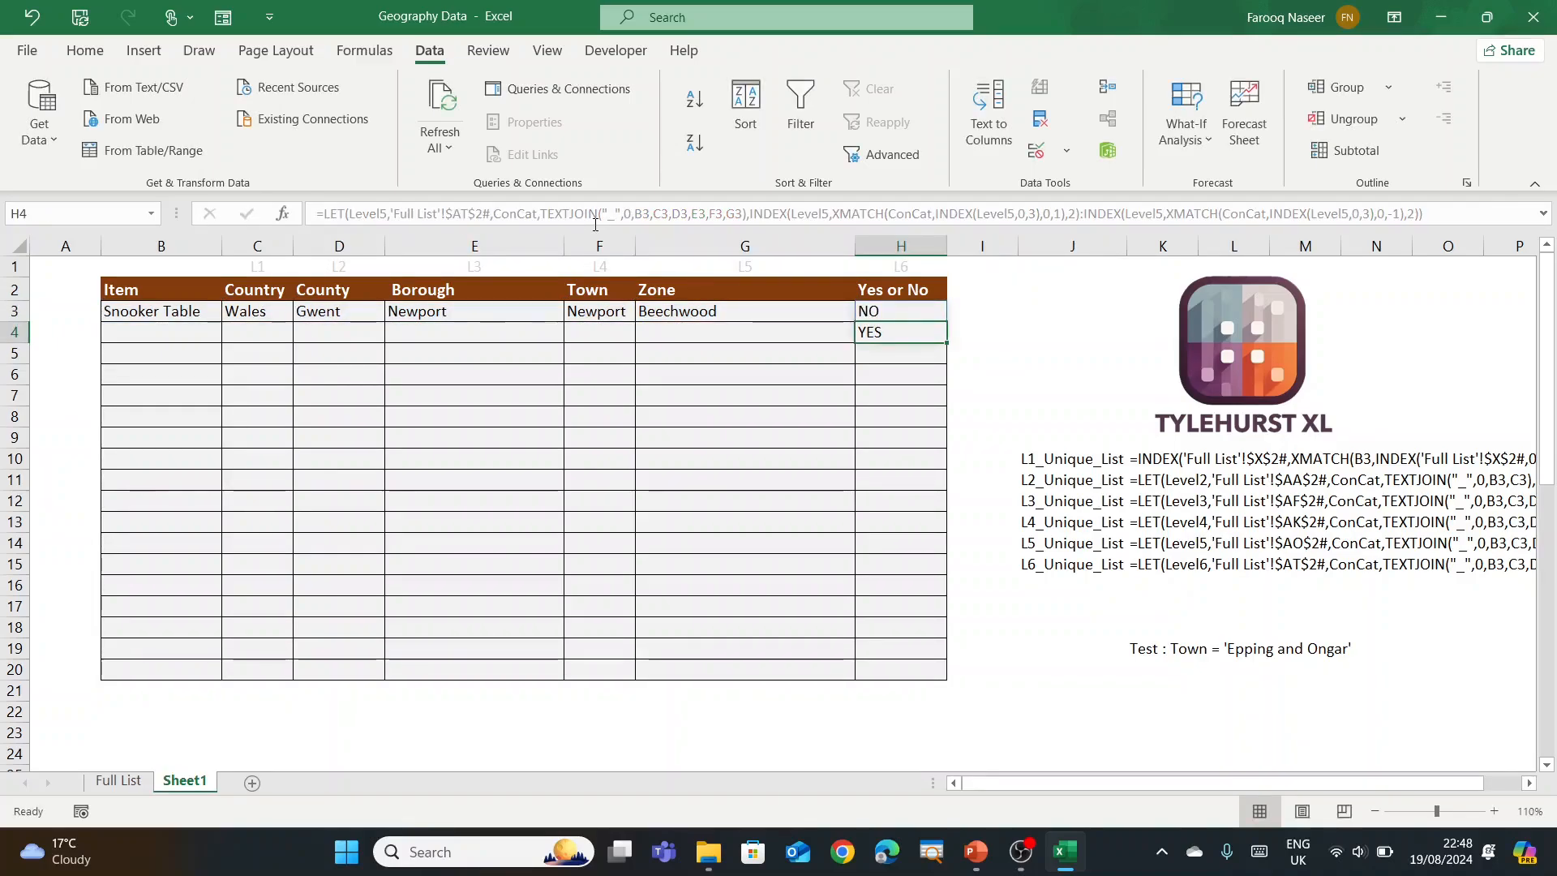
# Step: Copy H3's full formula text, then clear cell H3
pyautogui.click(896, 310)
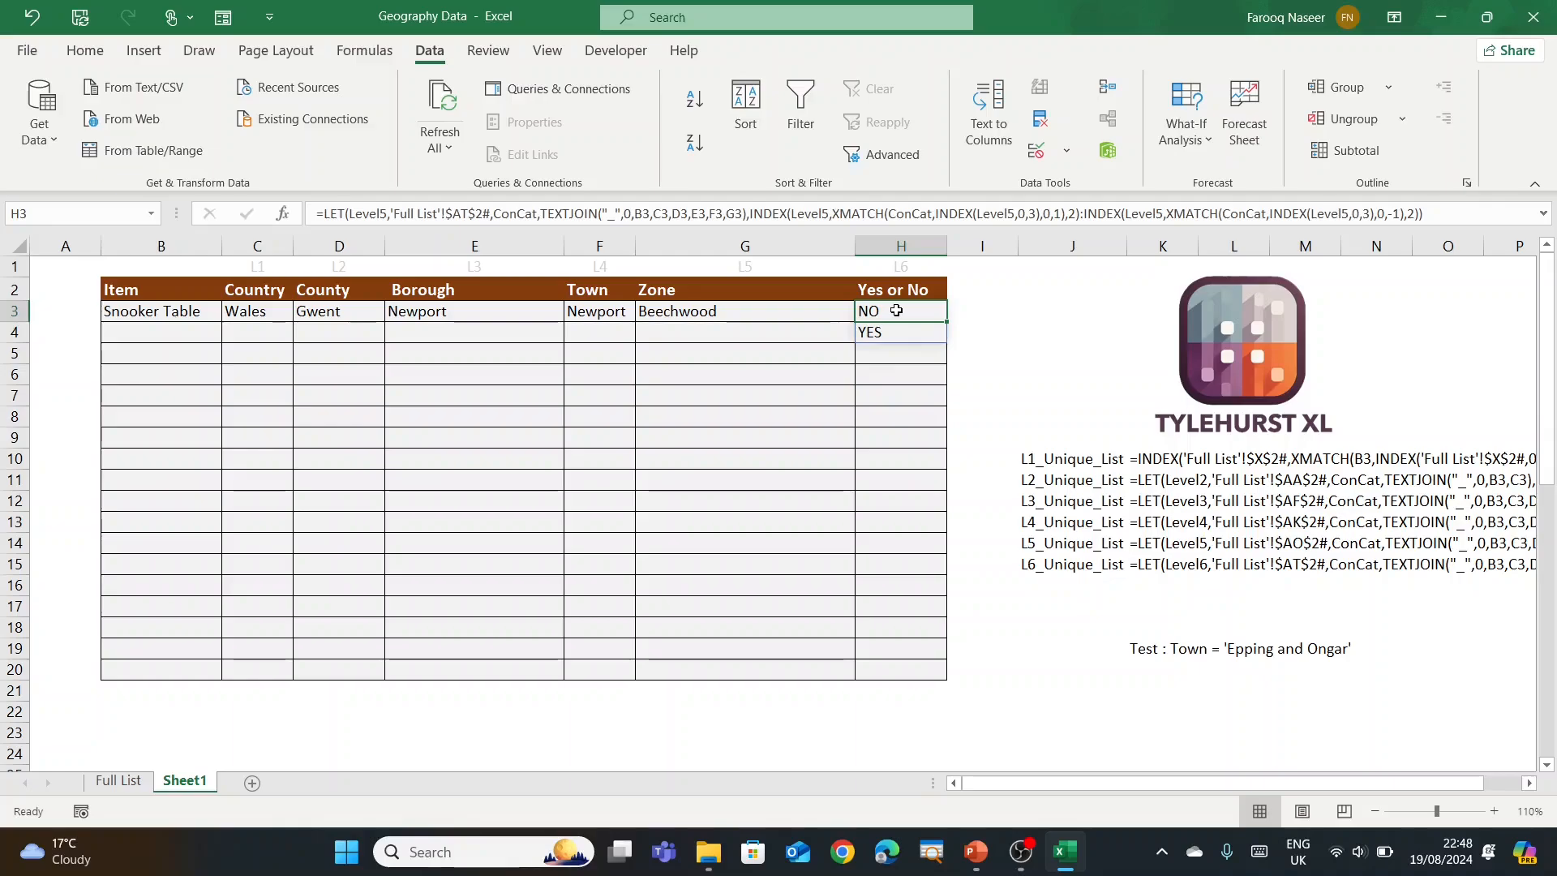
pyautogui.press('F2')
pyautogui.hotkey('ctrl', 'a')
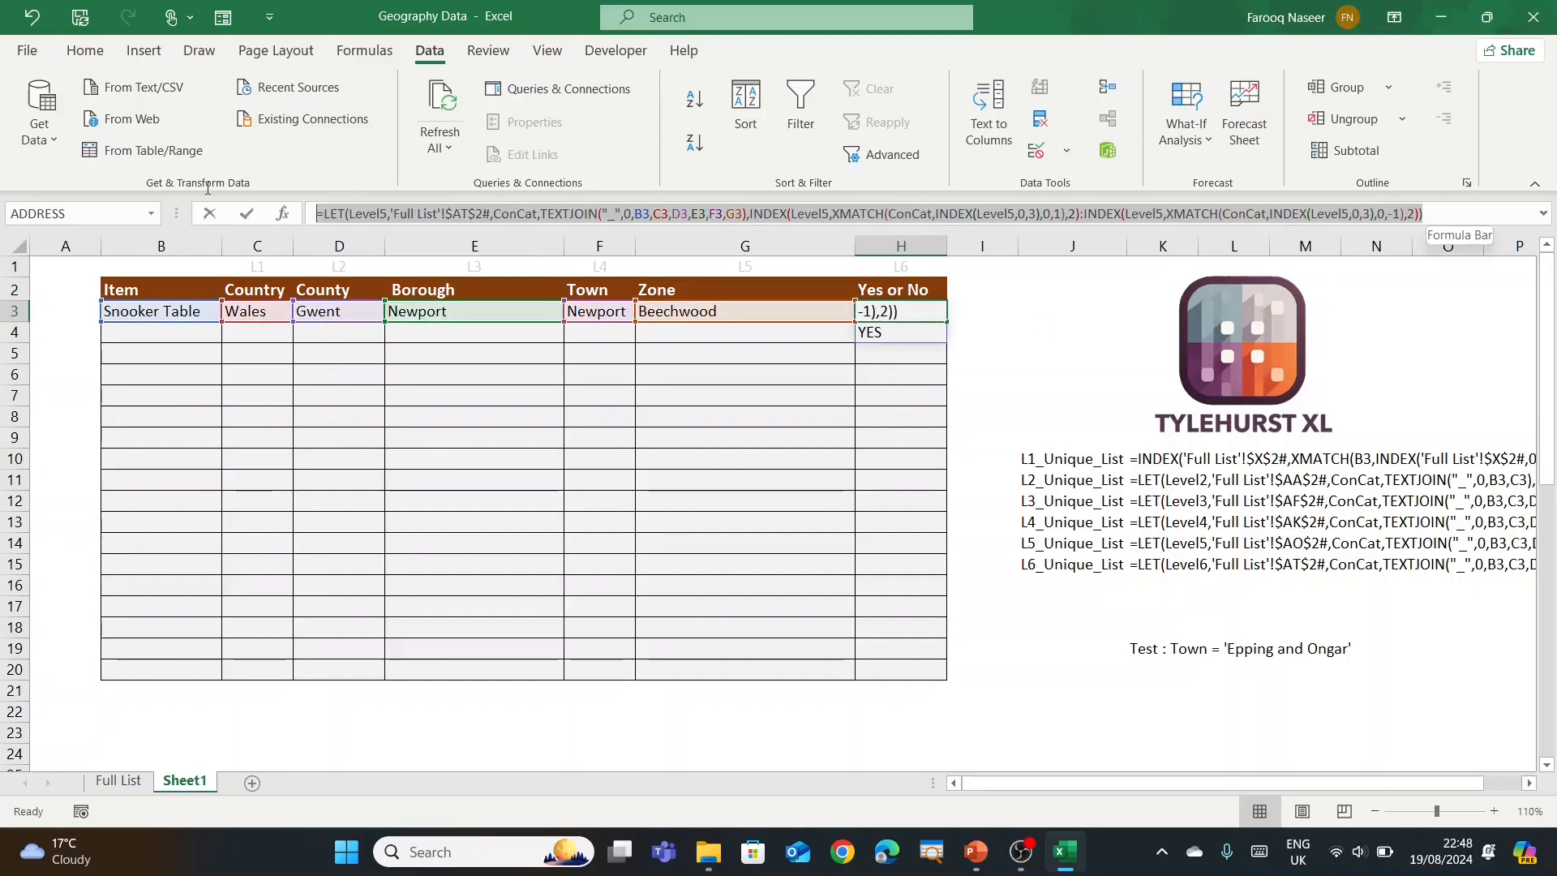
pyautogui.press('Escape')
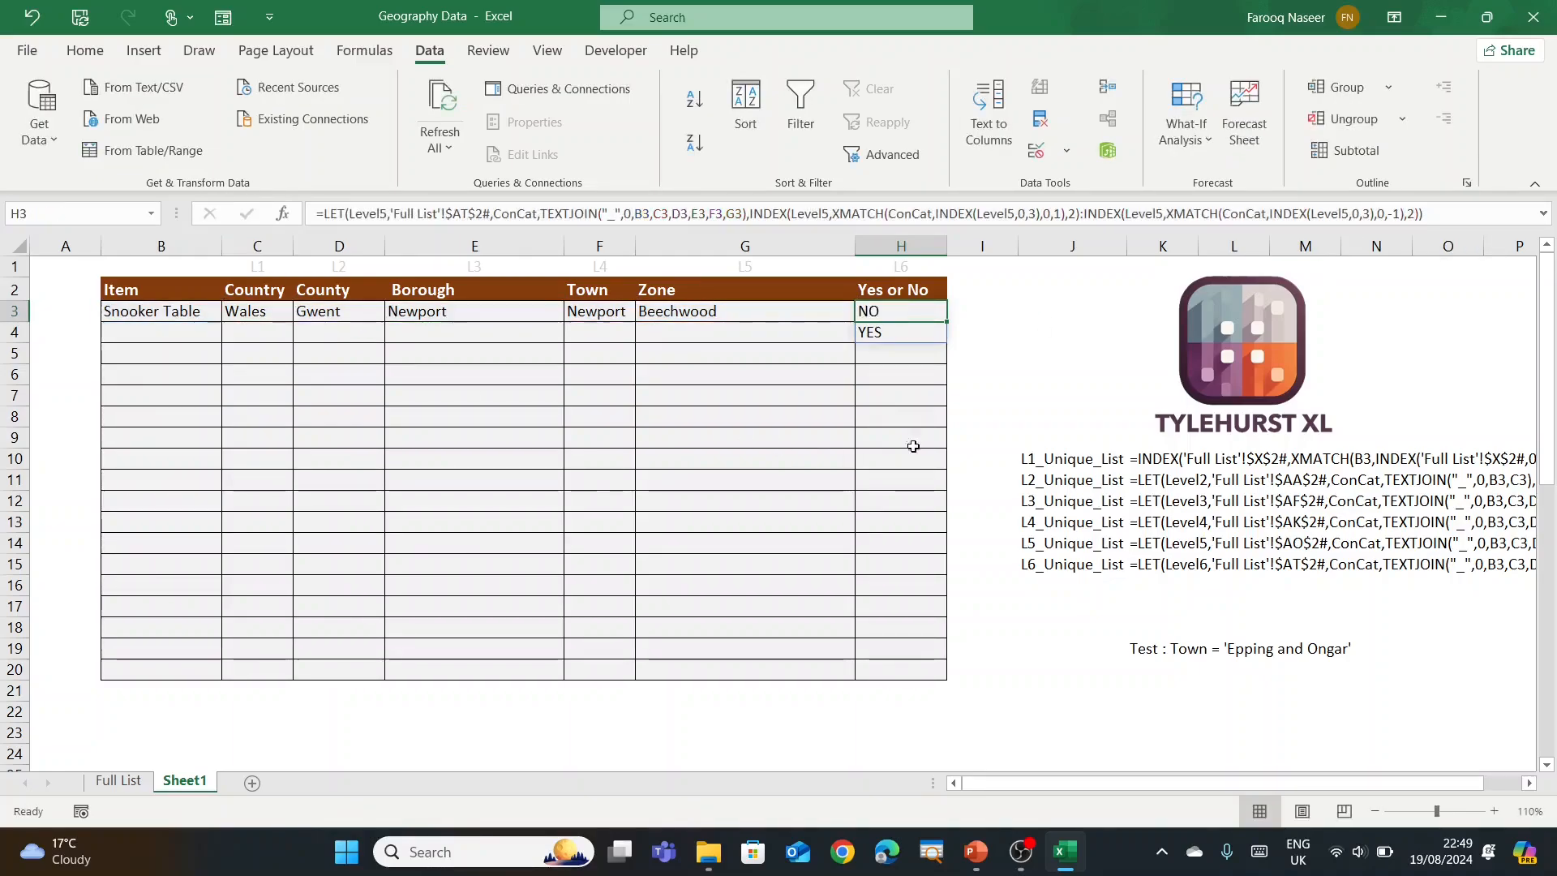
pyautogui.press('Delete')
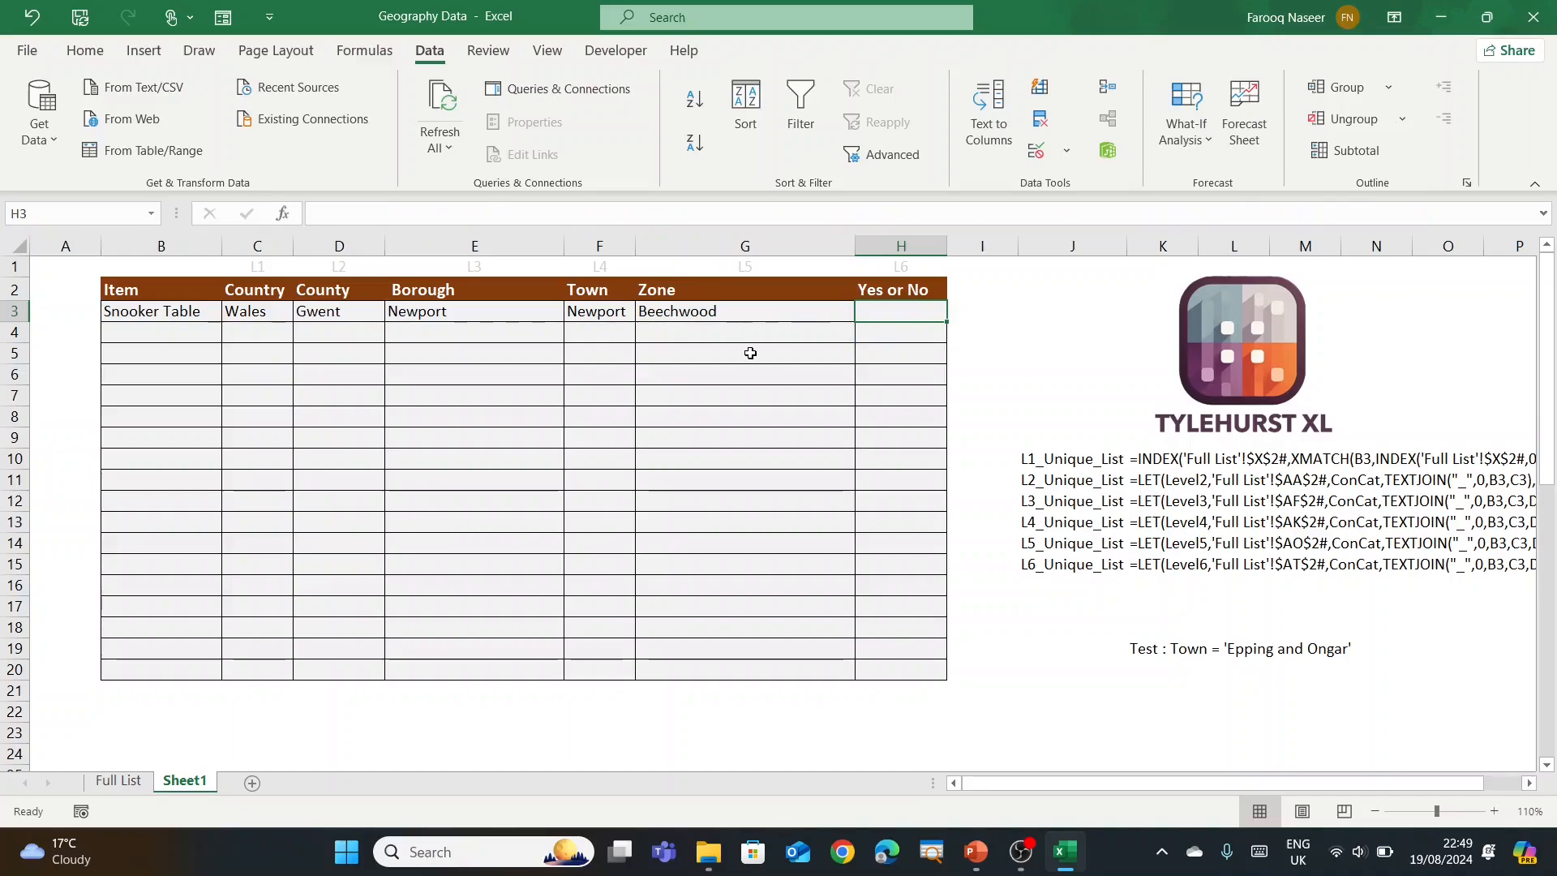
# Step: Define workbook name Level6_Unique_List referring to the pasted Yes-or-No LET formula
pyautogui.click(357, 51)
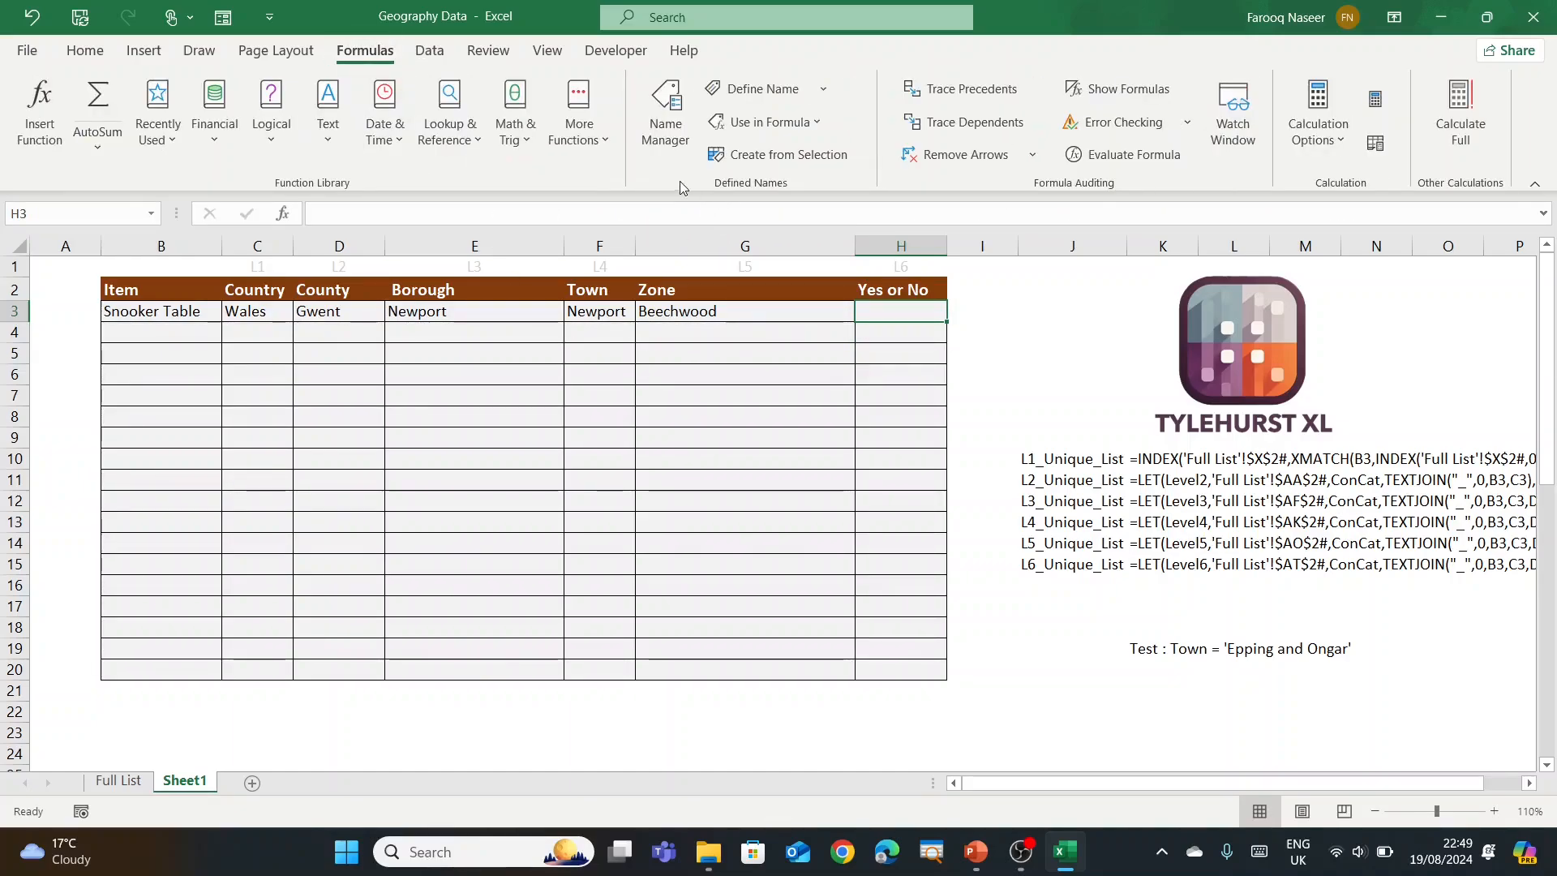
pyautogui.click(665, 114)
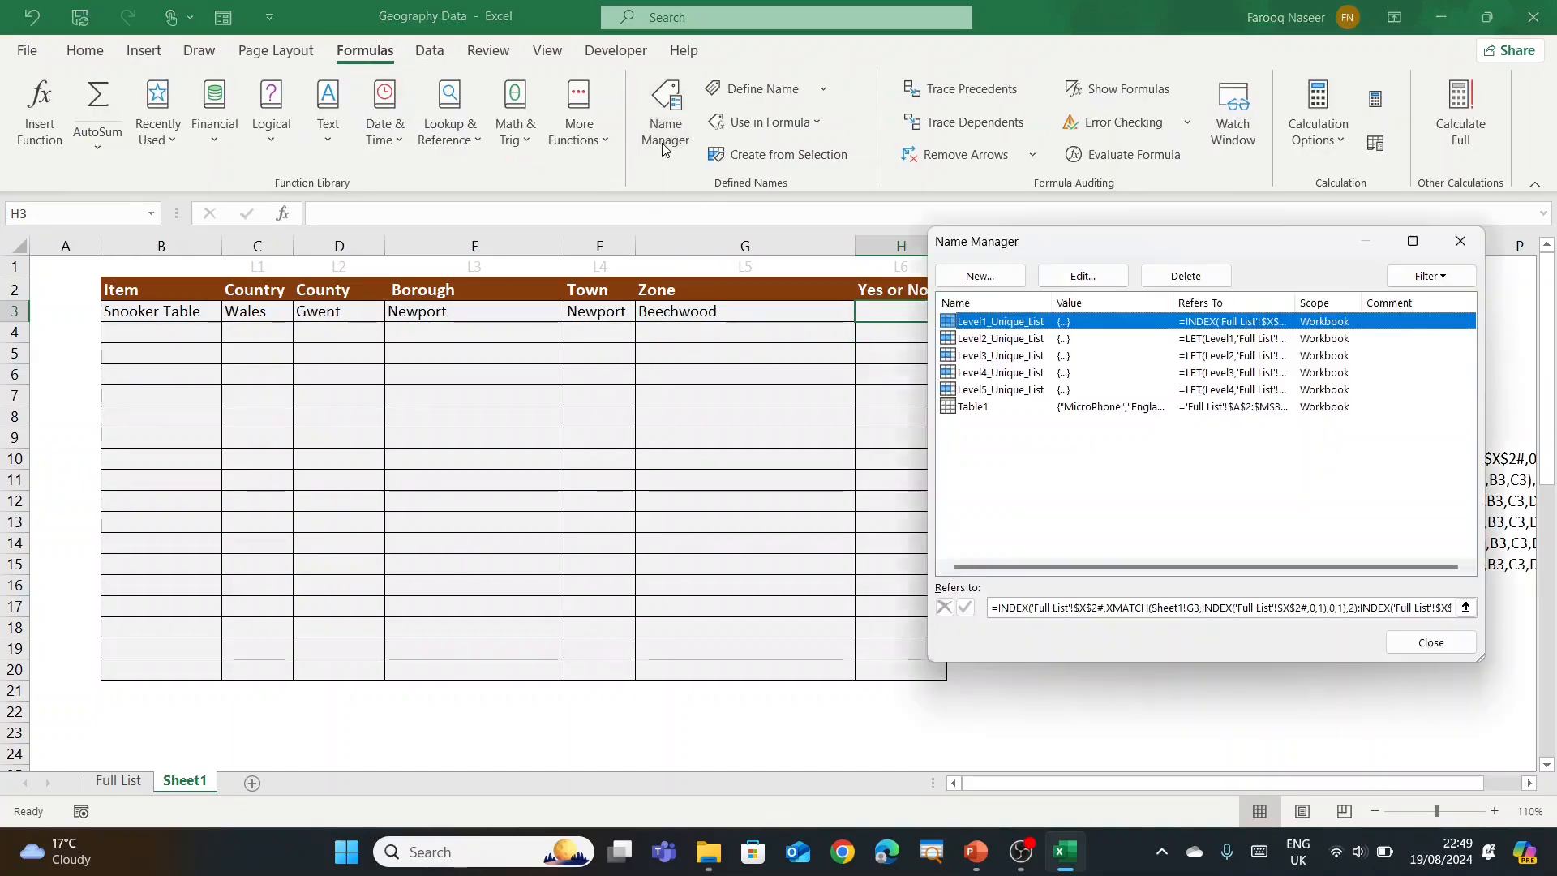
pyautogui.click(1004, 279)
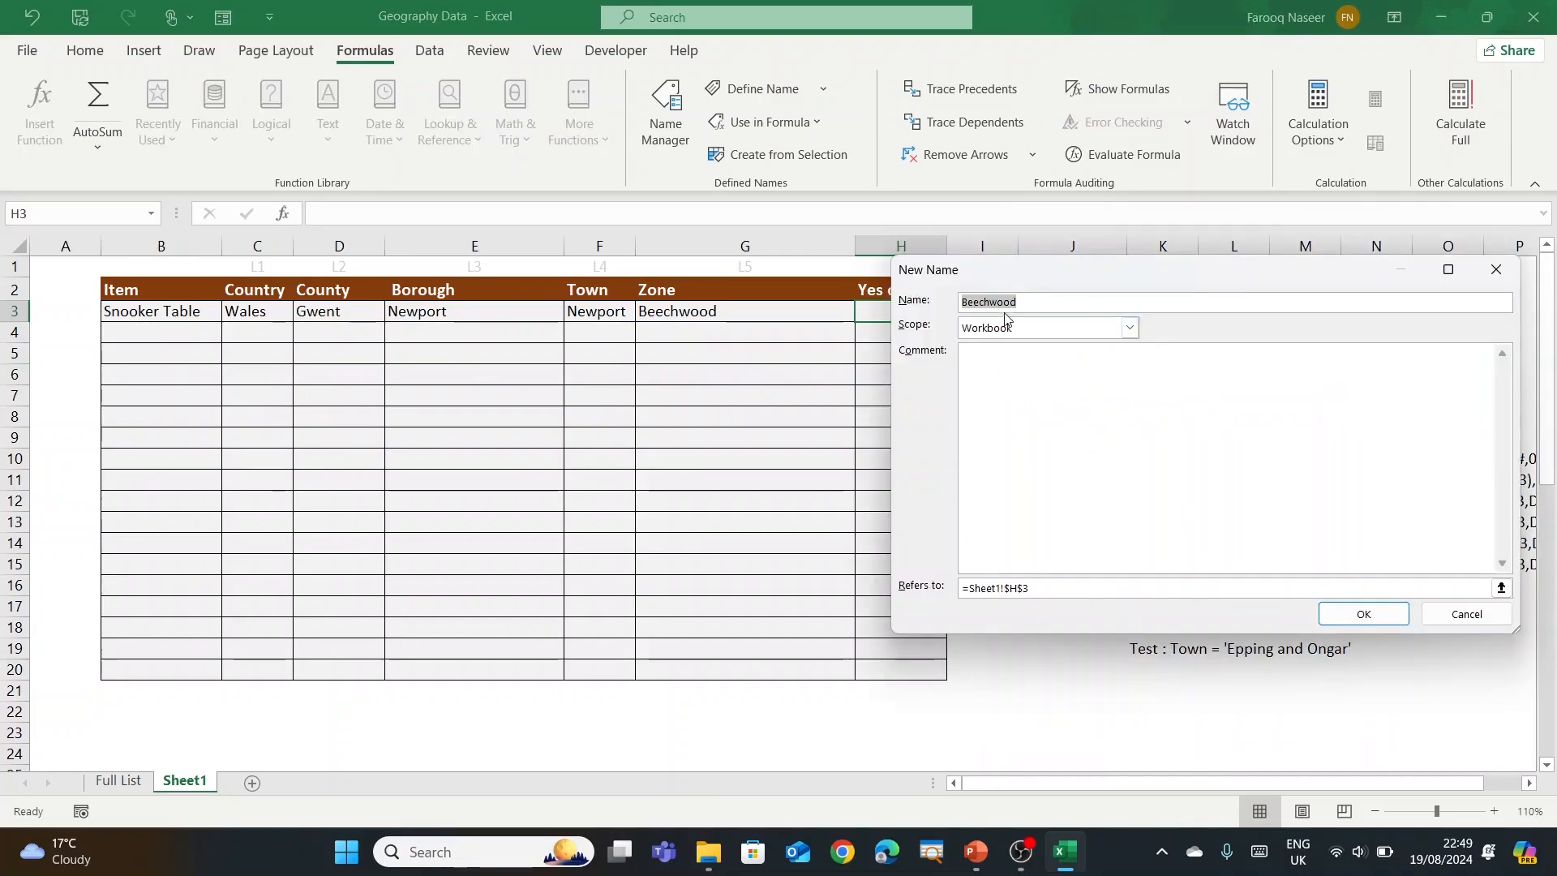
pyautogui.write('Level6_uni')
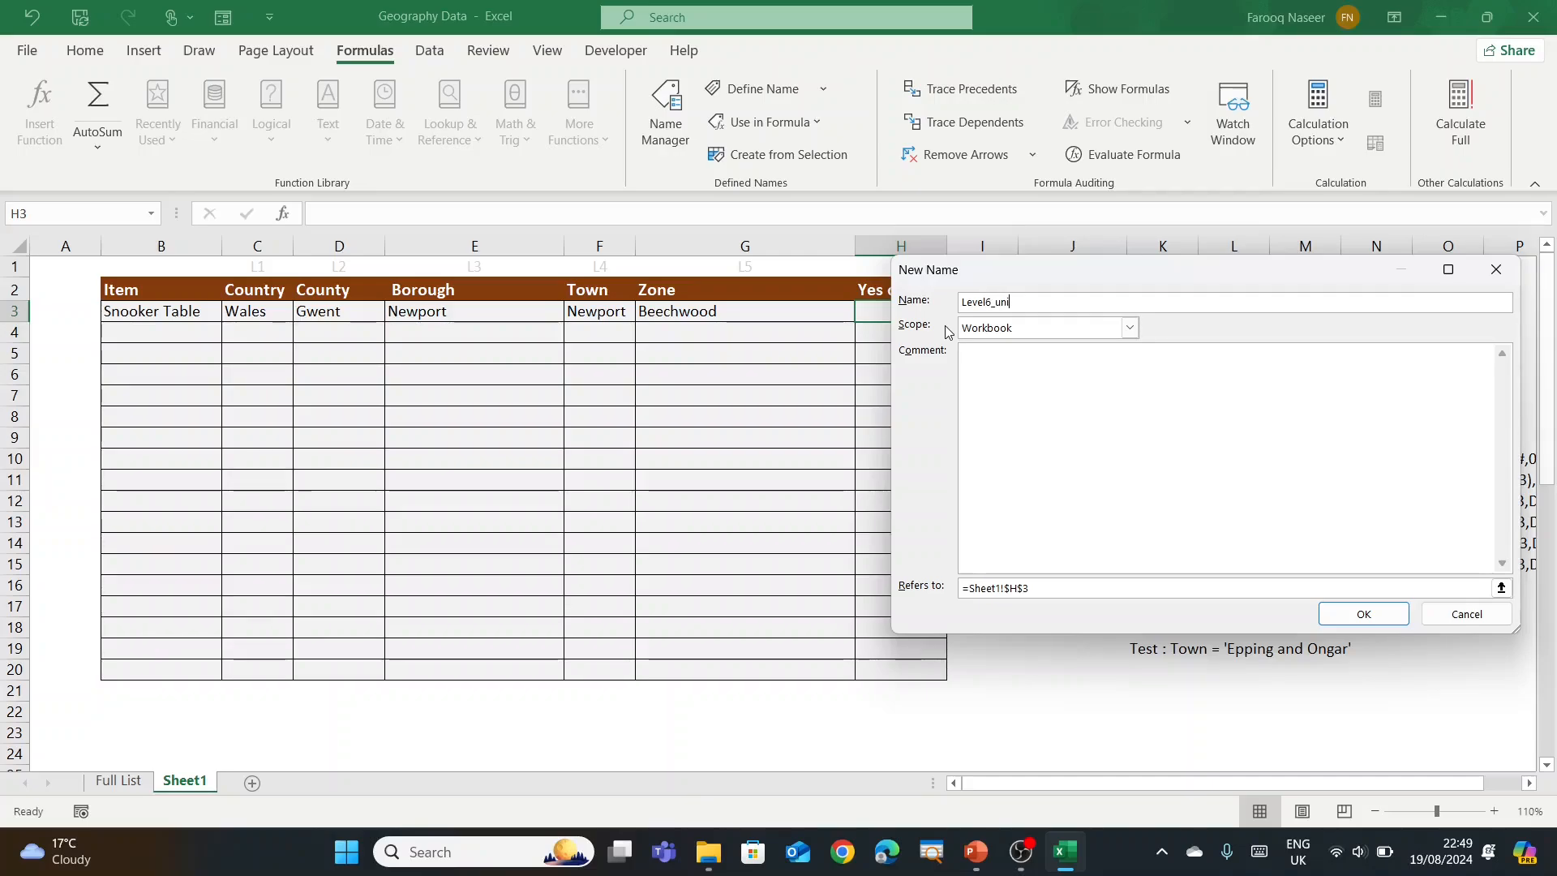
pyautogui.write('que_List')
pyautogui.press('BackSpace')
pyautogui.write('U')
pyautogui.click(919, 581)
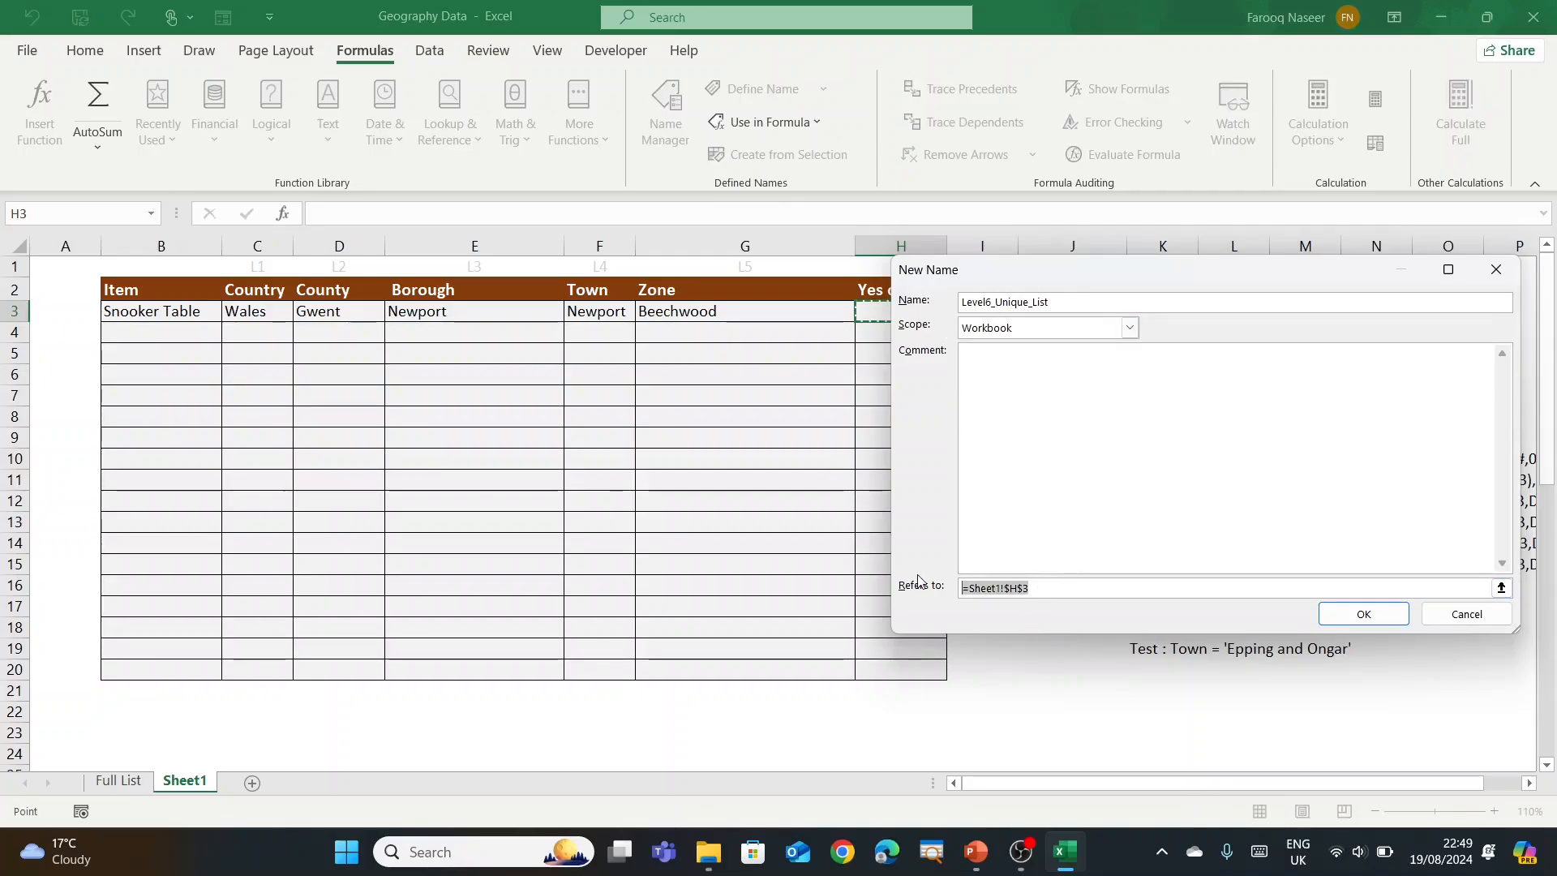
pyautogui.hotkey('ctrl', 'v')
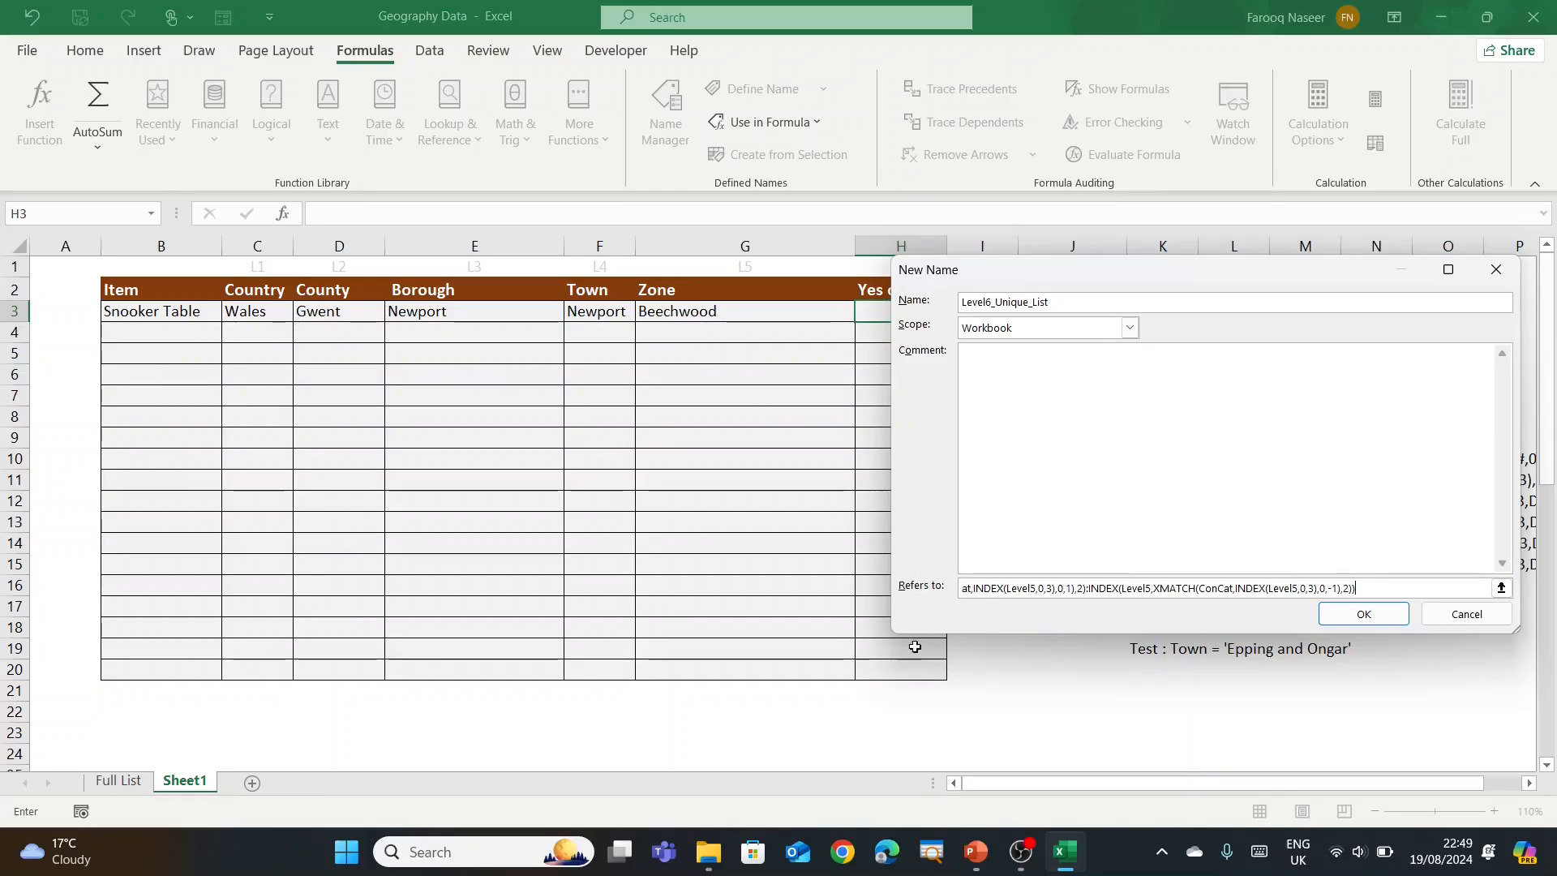
pyautogui.click(1364, 614)
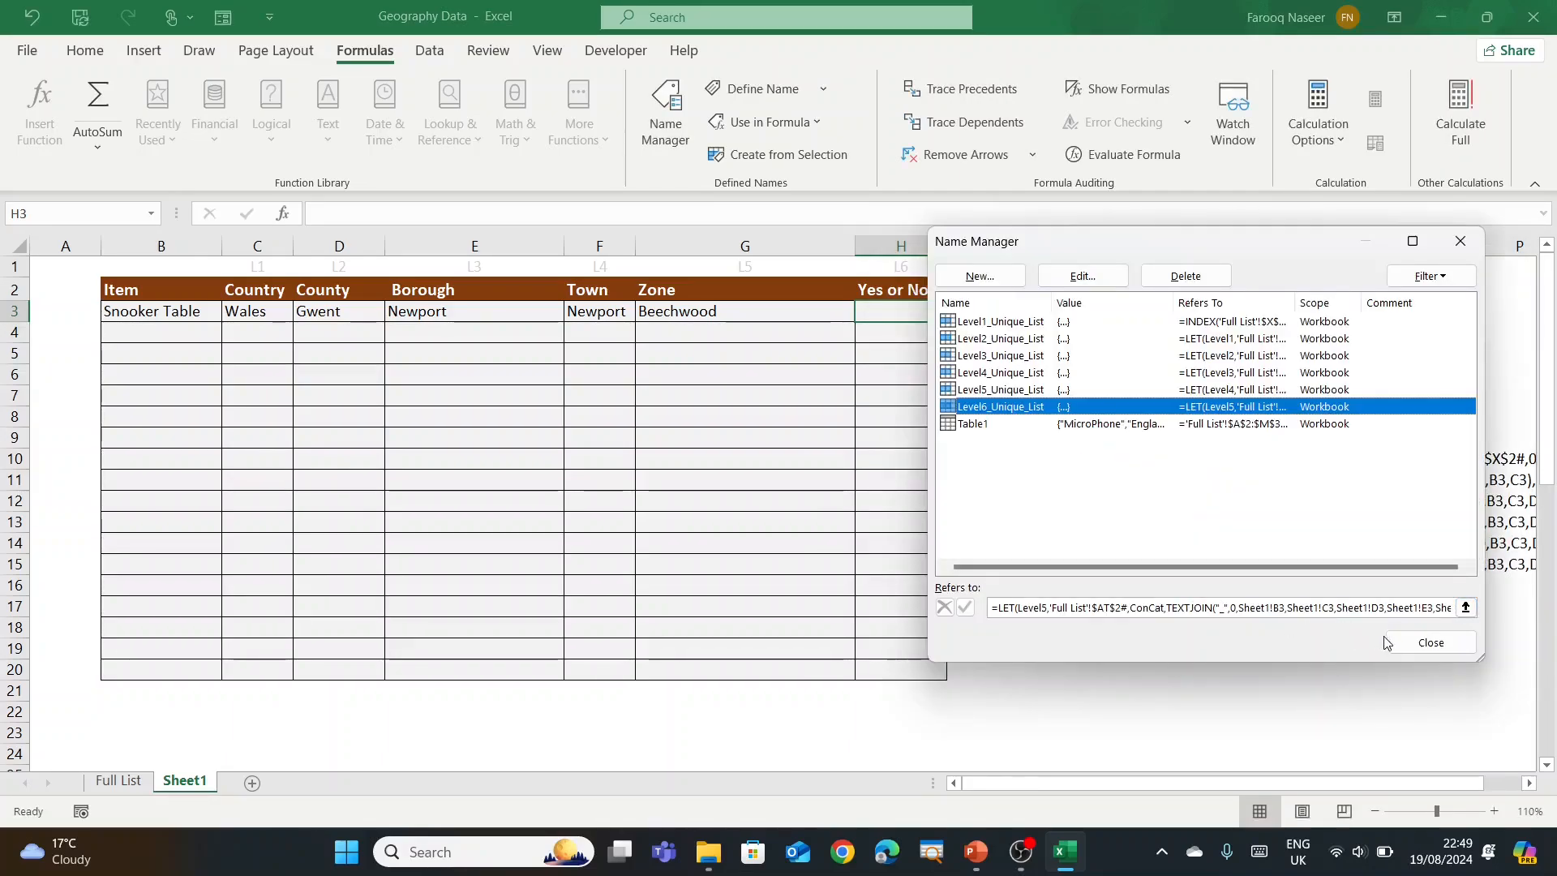
# Step: Close Name Manager and select the Yes or No cells H3:H20
pyautogui.click(1392, 639)
pyautogui.moveTo(892, 313); pyautogui.dragTo(890, 671)
pyautogui.hotkey('alt', 'a')
# Step: Apply List validation to H3:H20 with Level6_Unique_List as the source
pyautogui.press('v')
pyautogui.press('v')
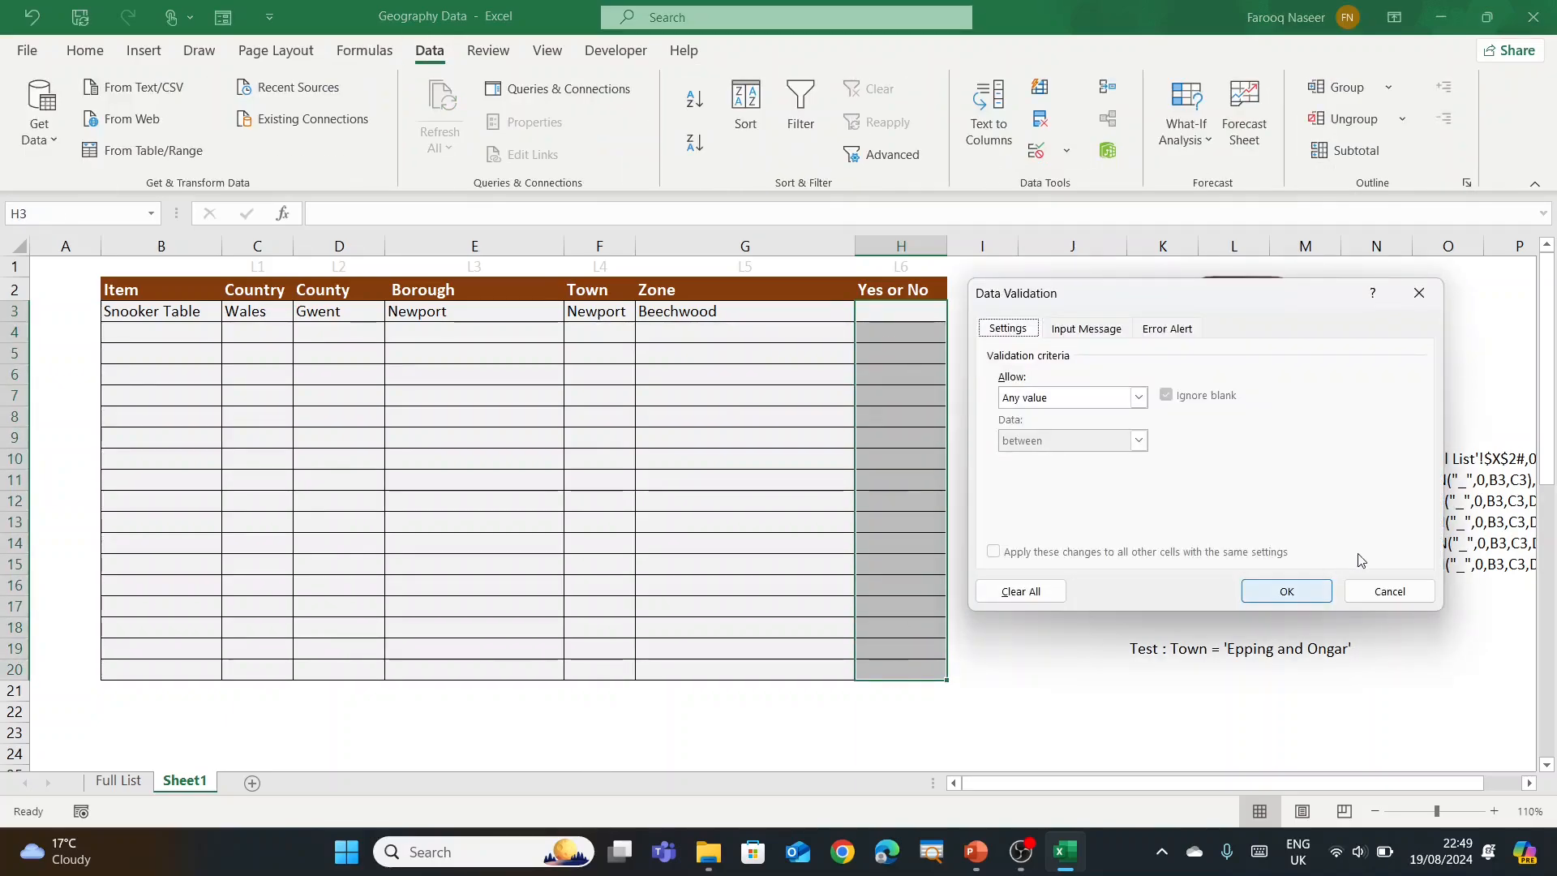
pyautogui.click(1120, 402)
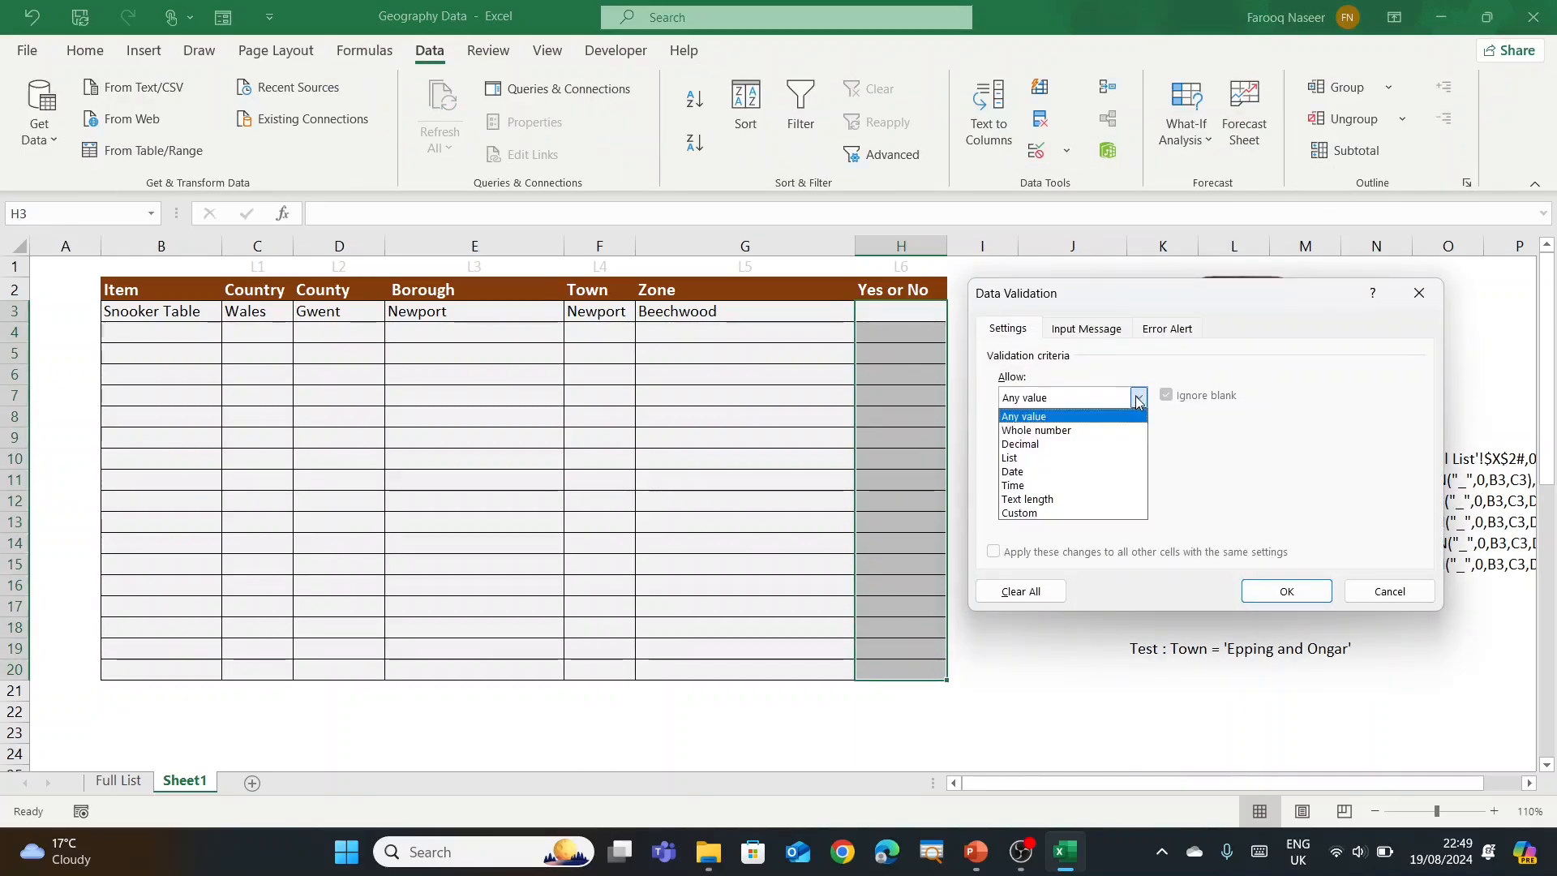
pyautogui.click(1102, 458)
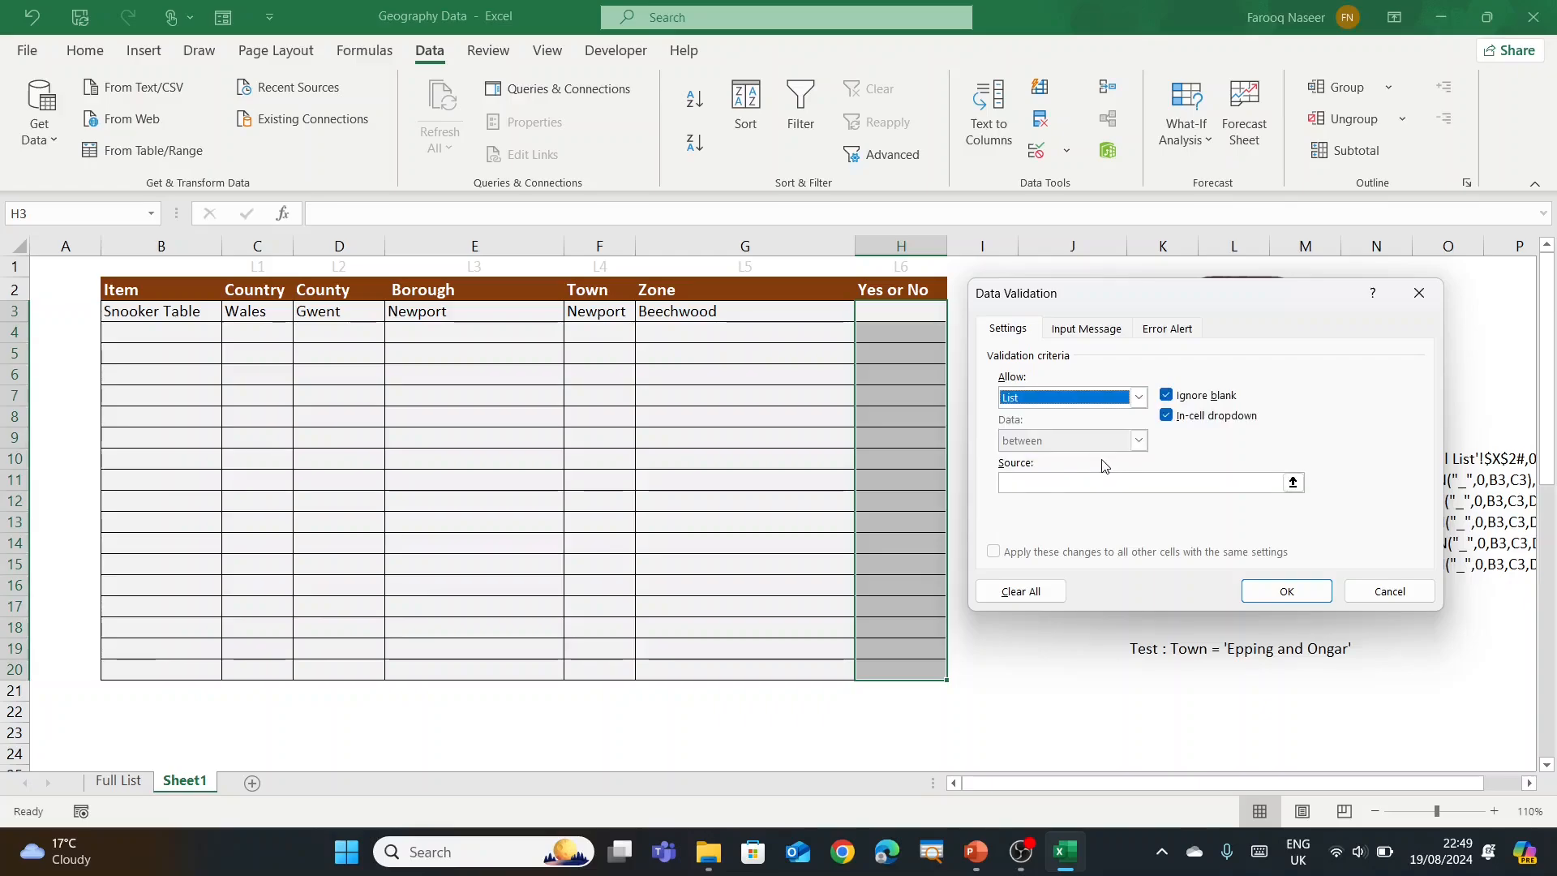
pyautogui.click(1279, 484)
pyautogui.press('F3')
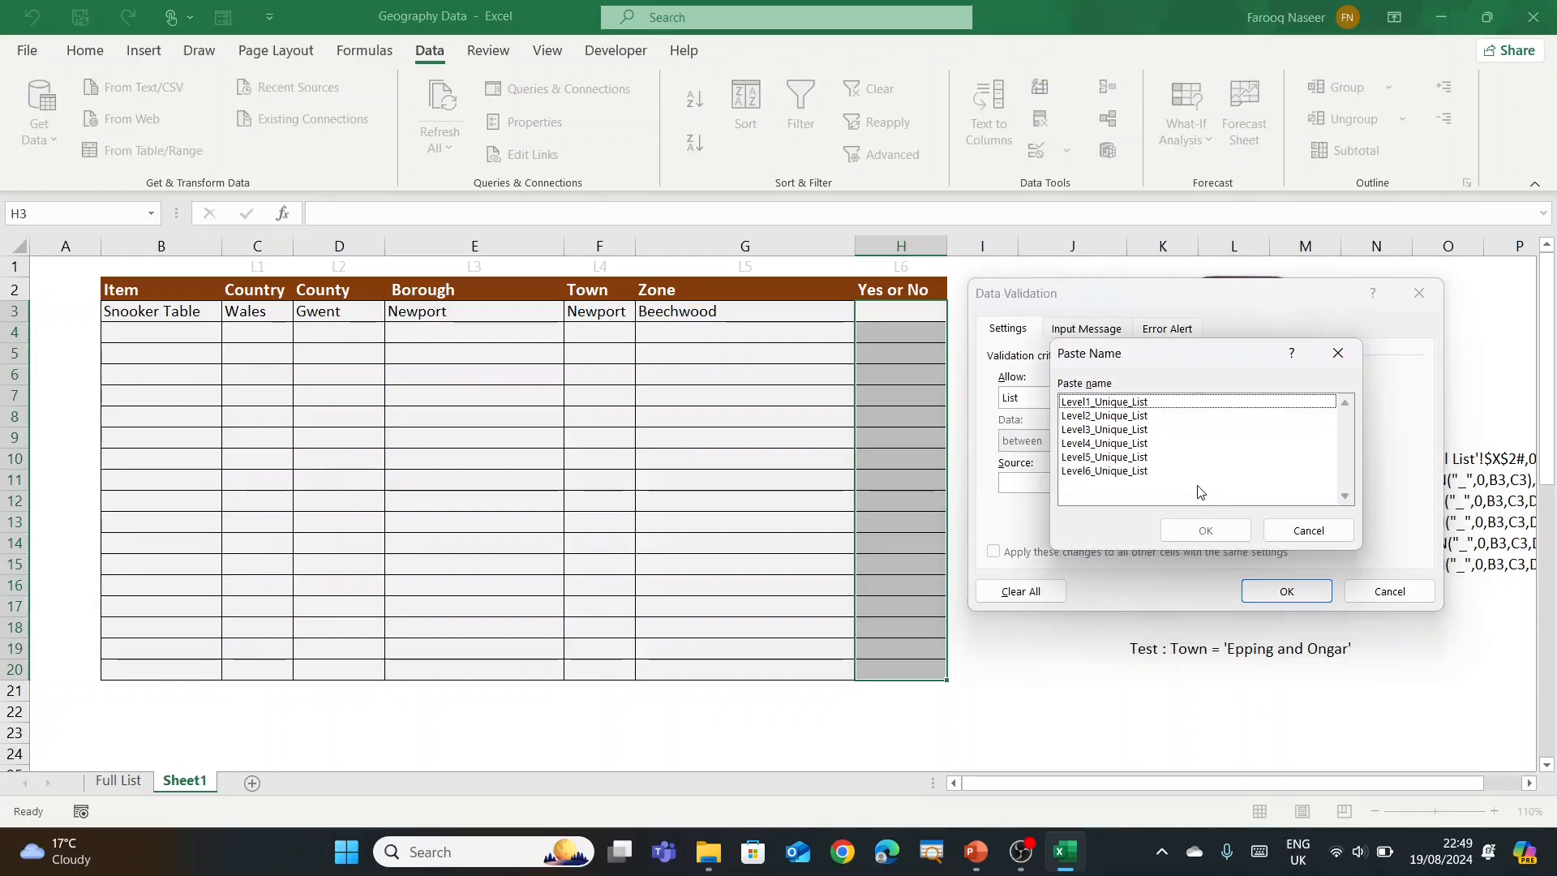
pyautogui.click(1125, 473)
pyautogui.click(1206, 529)
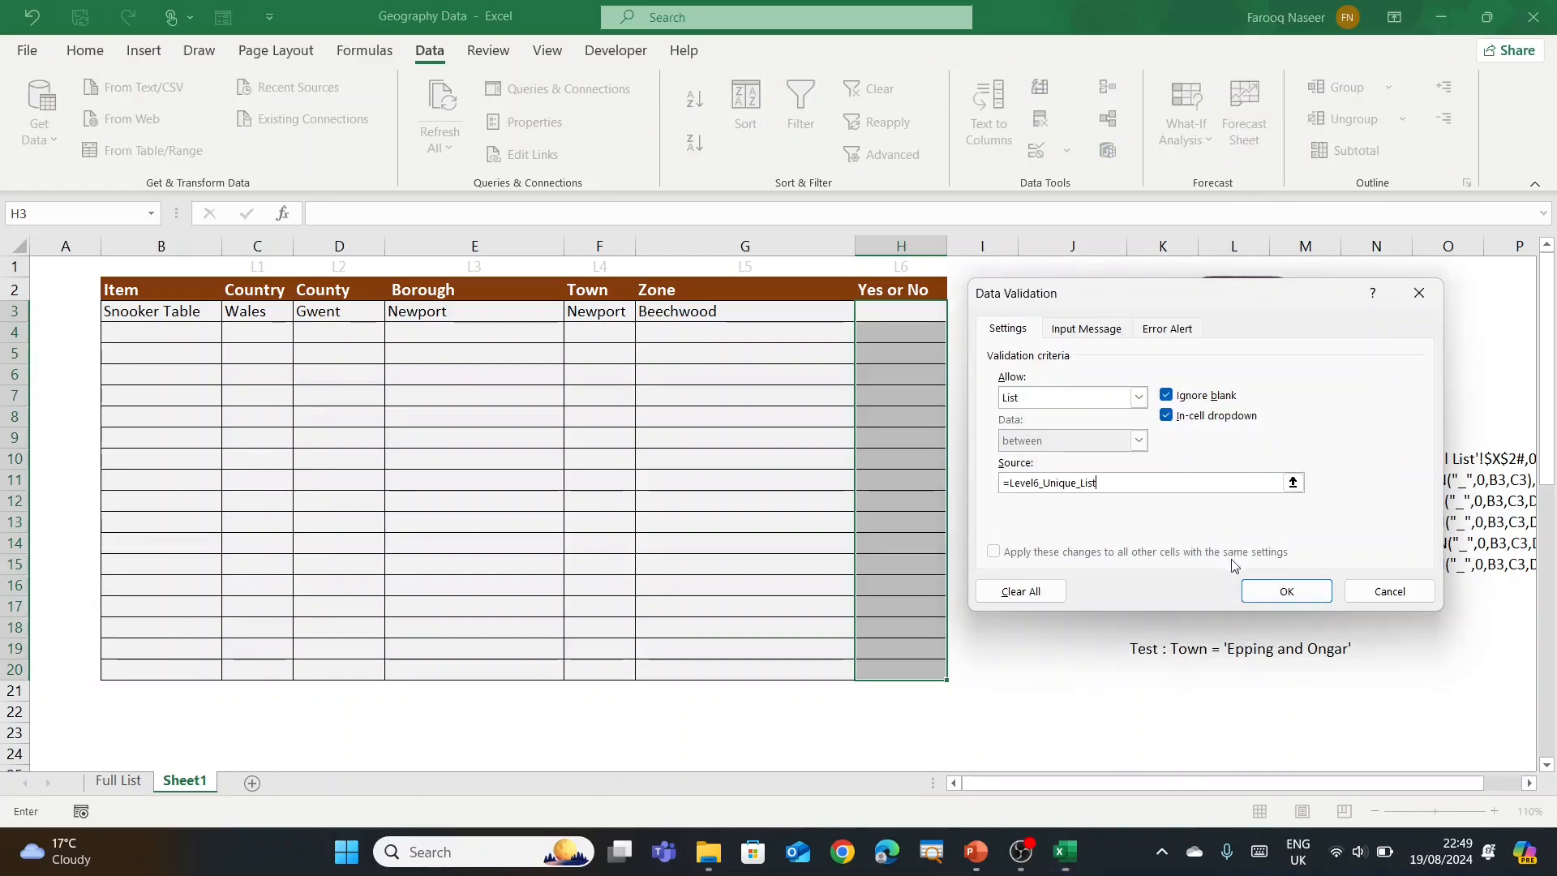
pyautogui.click(1286, 590)
# Step: Check H3's new Yes/No dropdown and return to cell H3
pyautogui.click(957, 314)
pyautogui.click(1004, 326)
pyautogui.click(928, 337)
pyautogui.click(1000, 313)
pyautogui.click(921, 313)
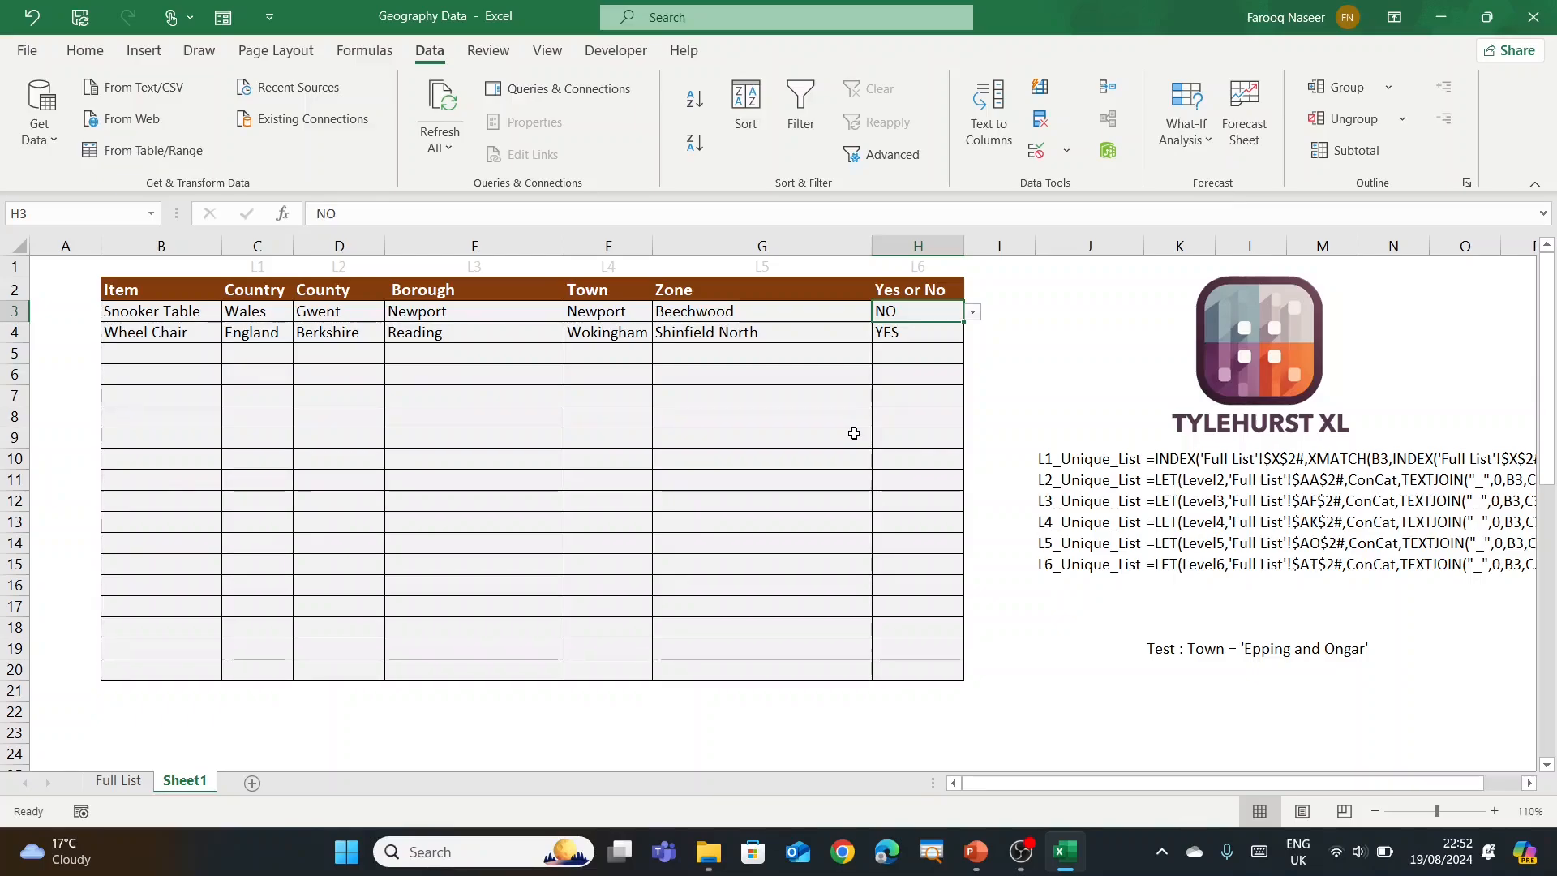
# Step: Review the Full List sheet's O1 text-join formula and the LEVEL 0–6 helper columns
pyautogui.click(118, 781)
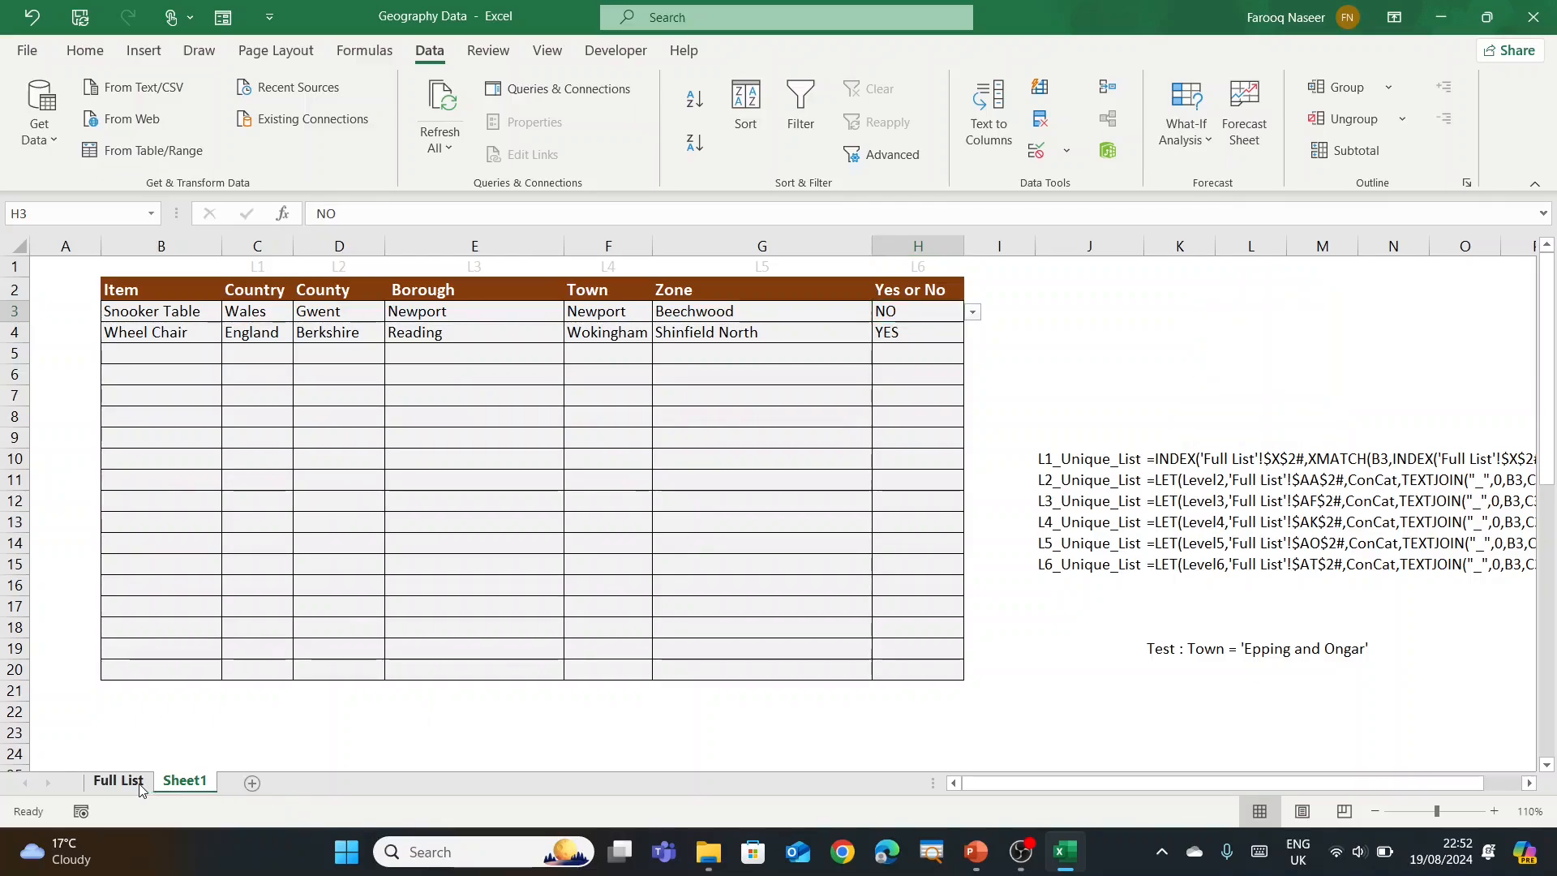
pyautogui.moveTo(1548, 593); pyautogui.dragTo(1548, 280)
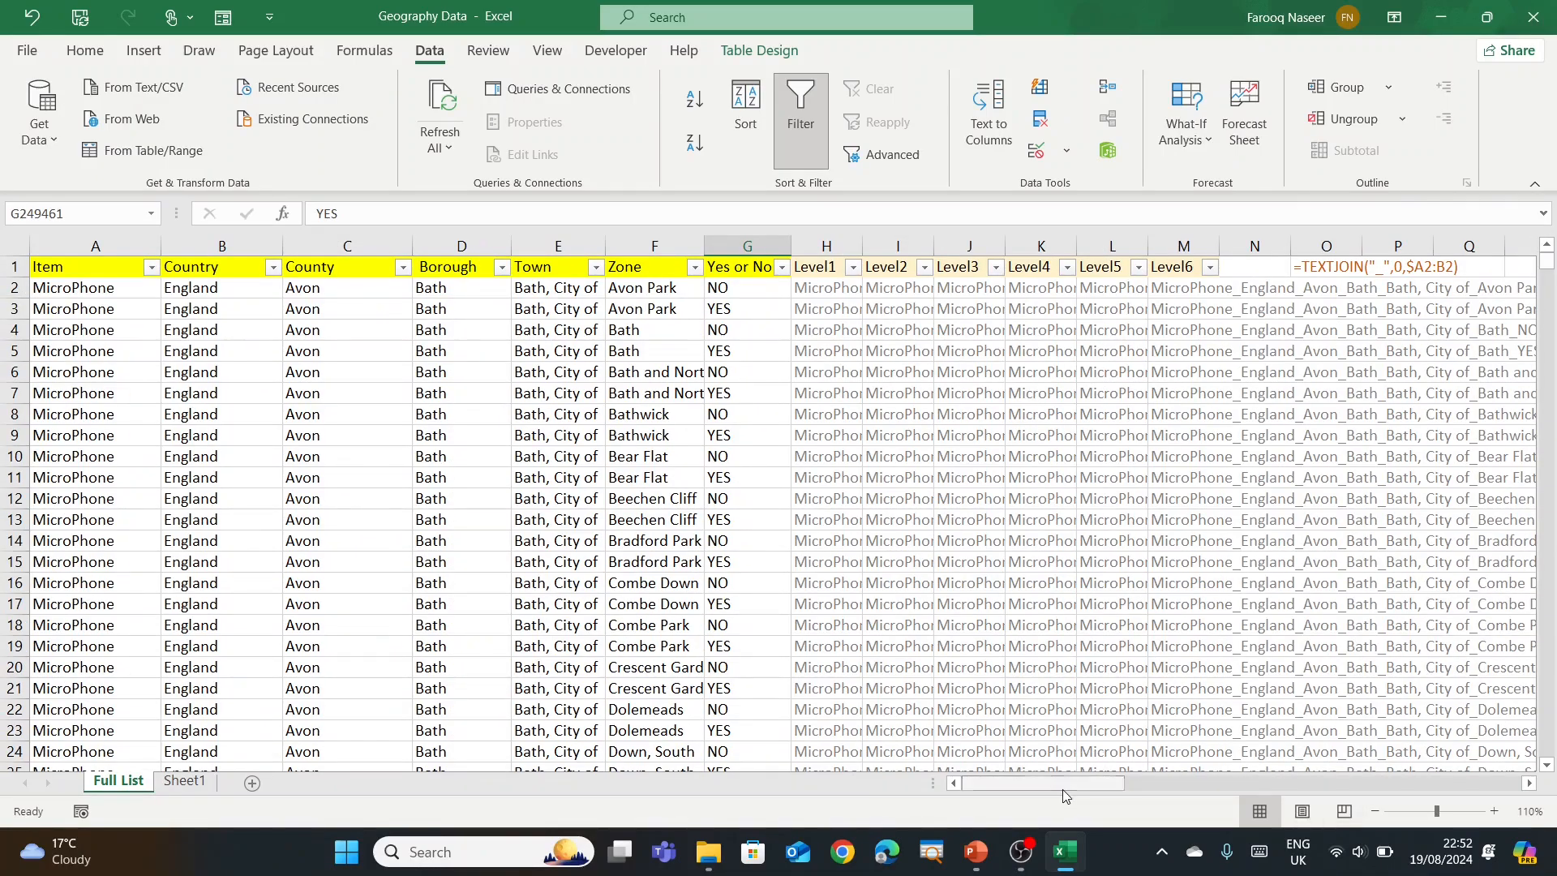
pyautogui.click(1353, 272)
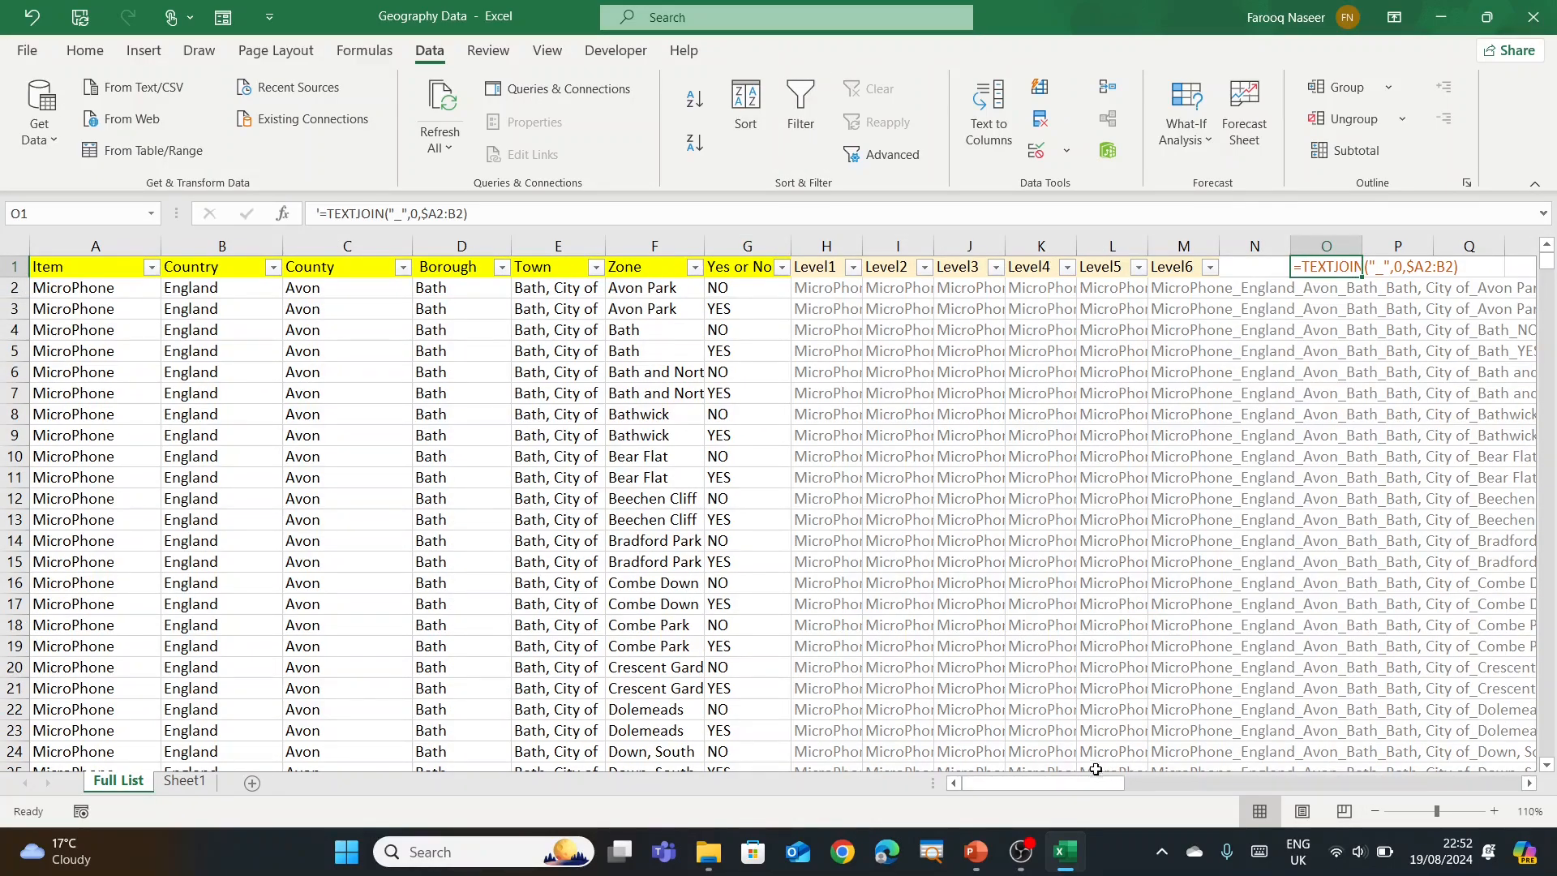
pyautogui.moveTo(1077, 786); pyautogui.dragTo(1234, 785)
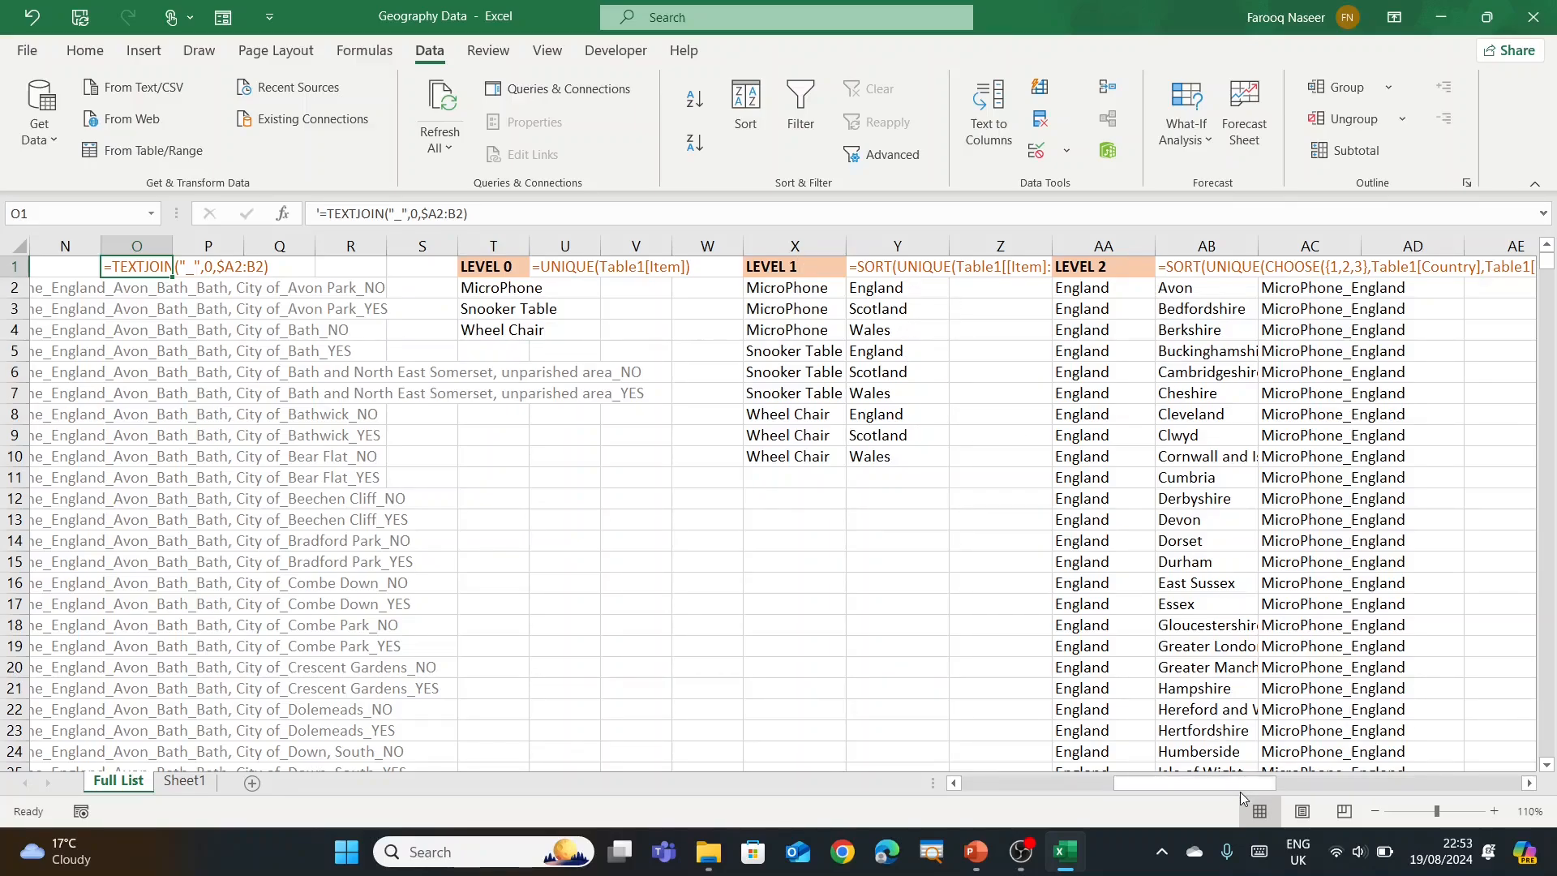
pyautogui.moveTo(1239, 782); pyautogui.dragTo(1322, 780)
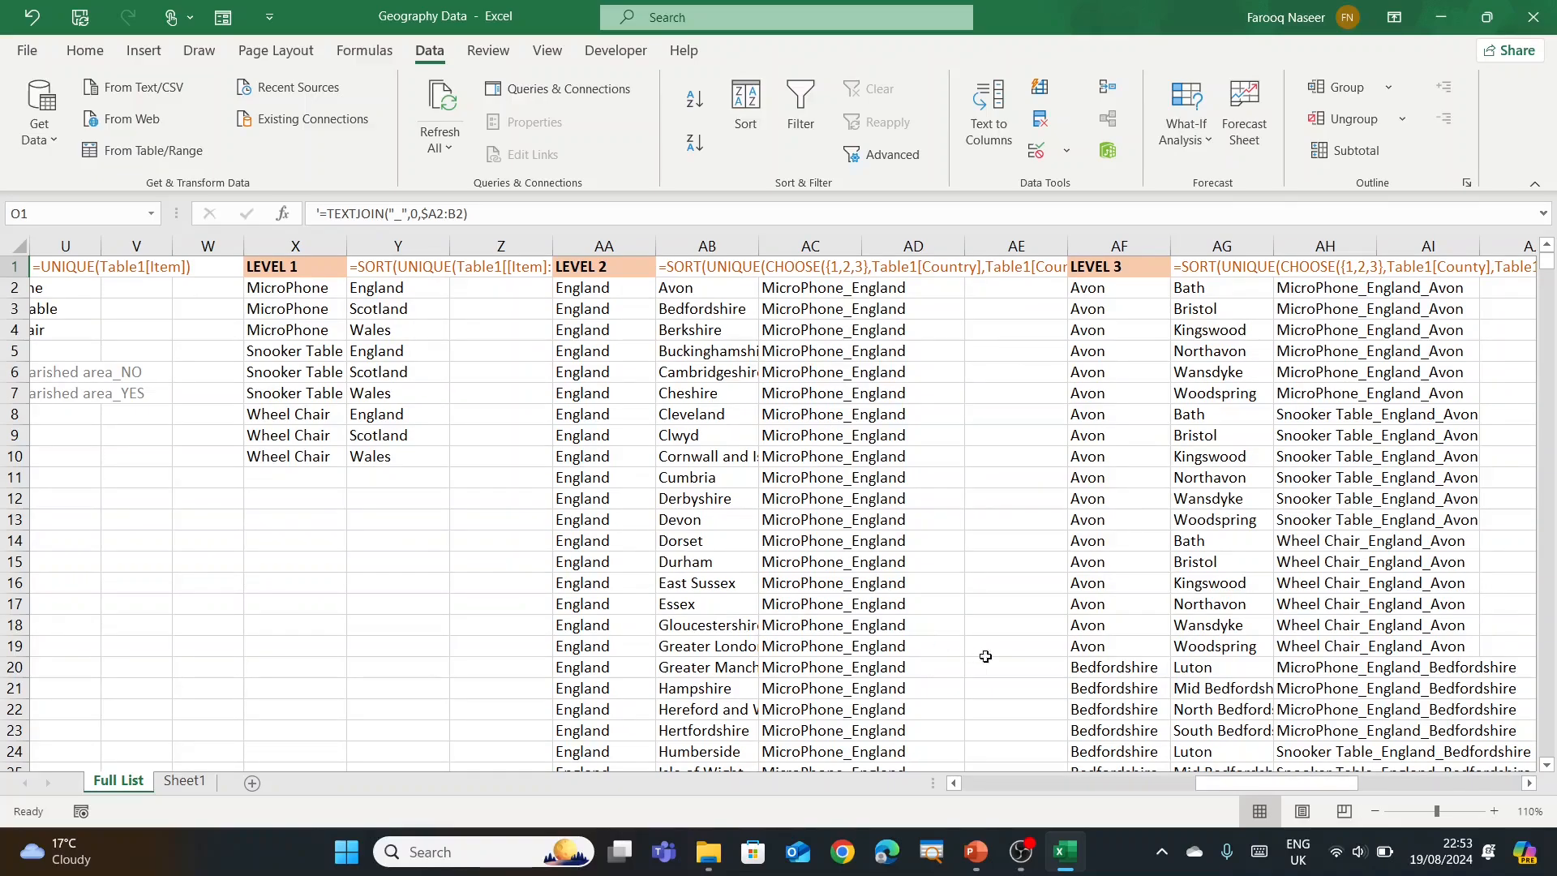
pyautogui.moveTo(1253, 785); pyautogui.dragTo(898, 772)
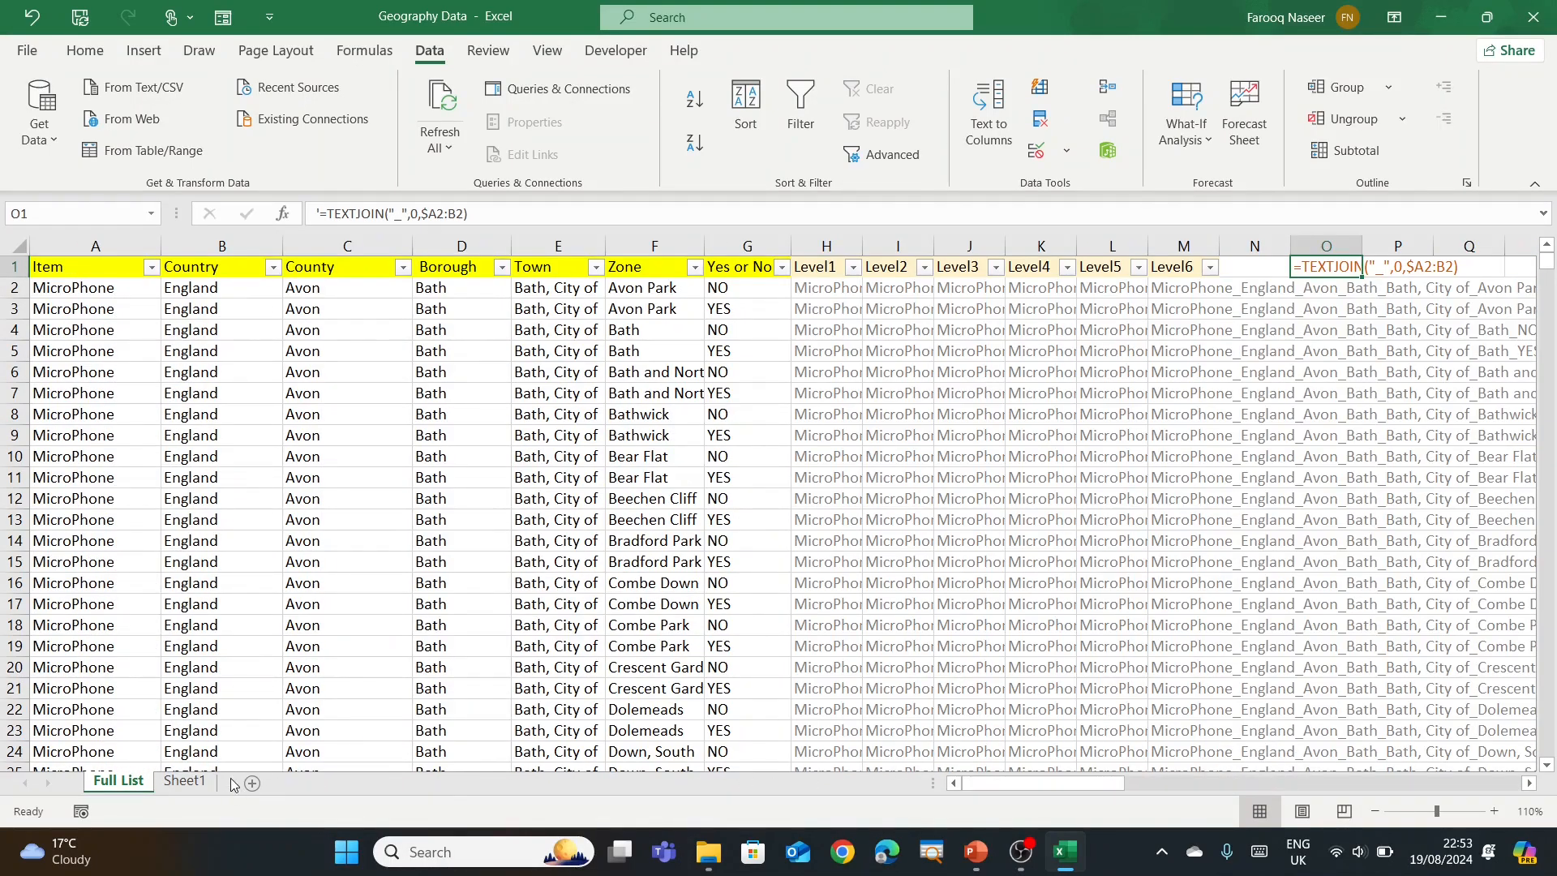
# Step: Return to the finished Sheet1 dropdown form, then bring PowerPoint to the front
pyautogui.click(199, 782)
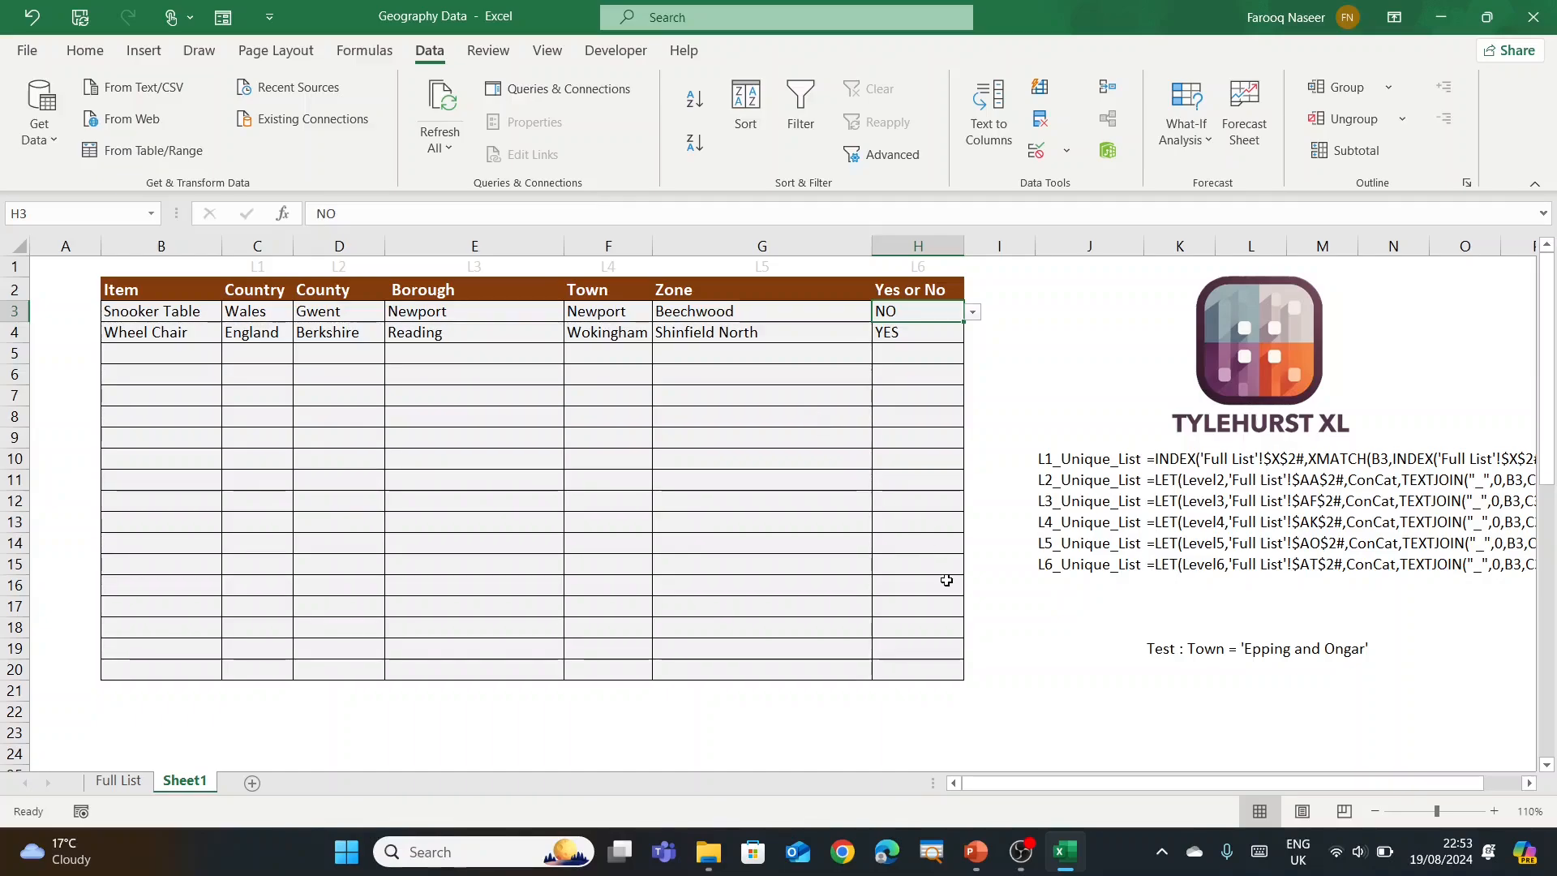
pyautogui.click(975, 851)
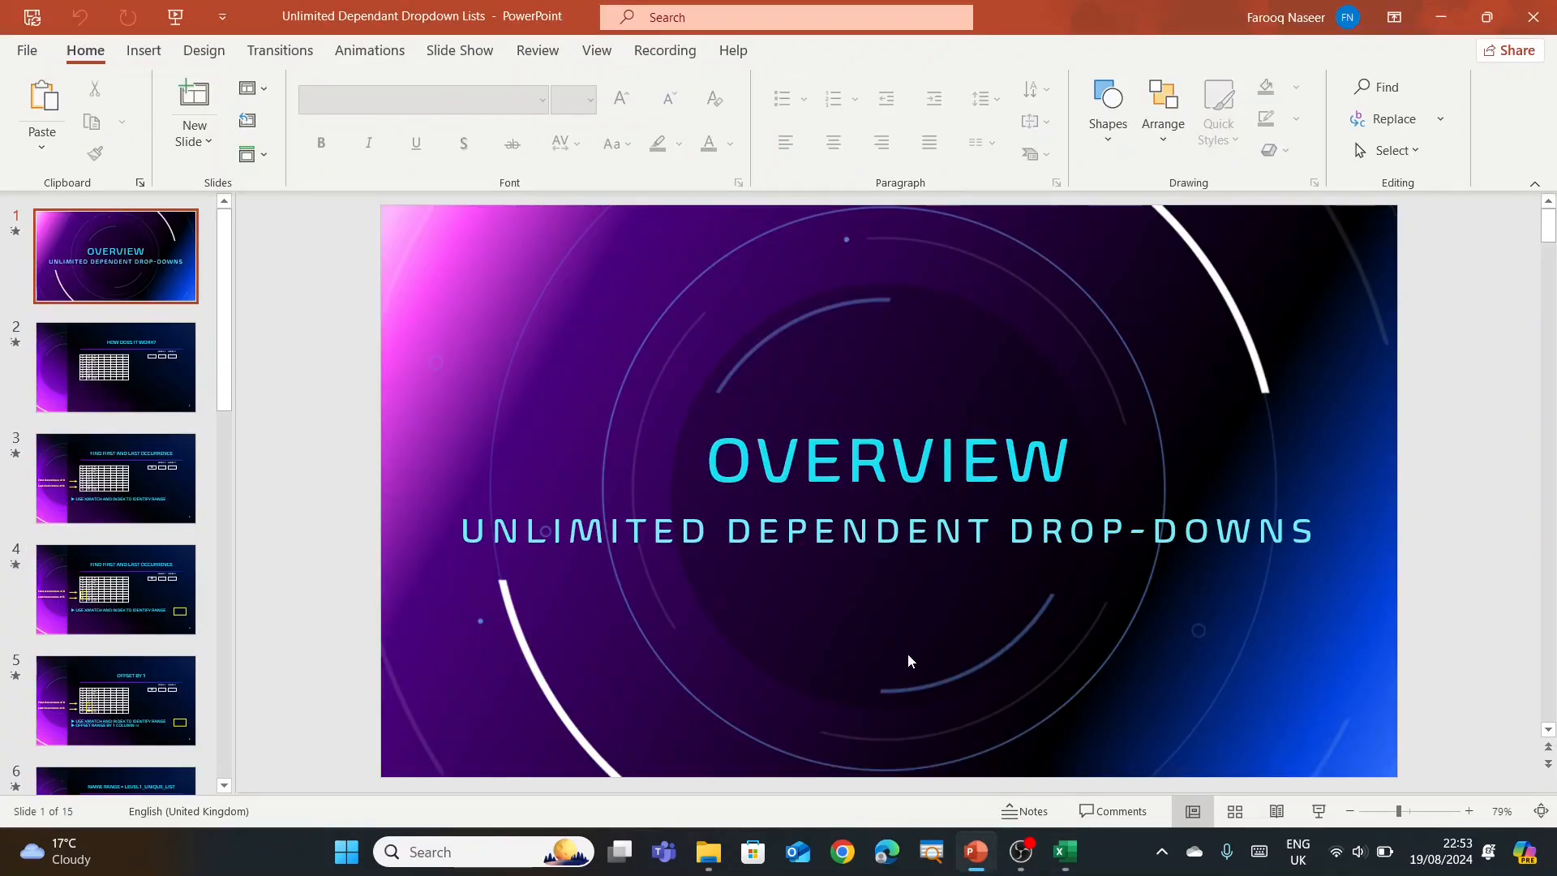
# Step: Start the slide show and advance to slide 3, Find First and Last Occurrence
pyautogui.press('F5')
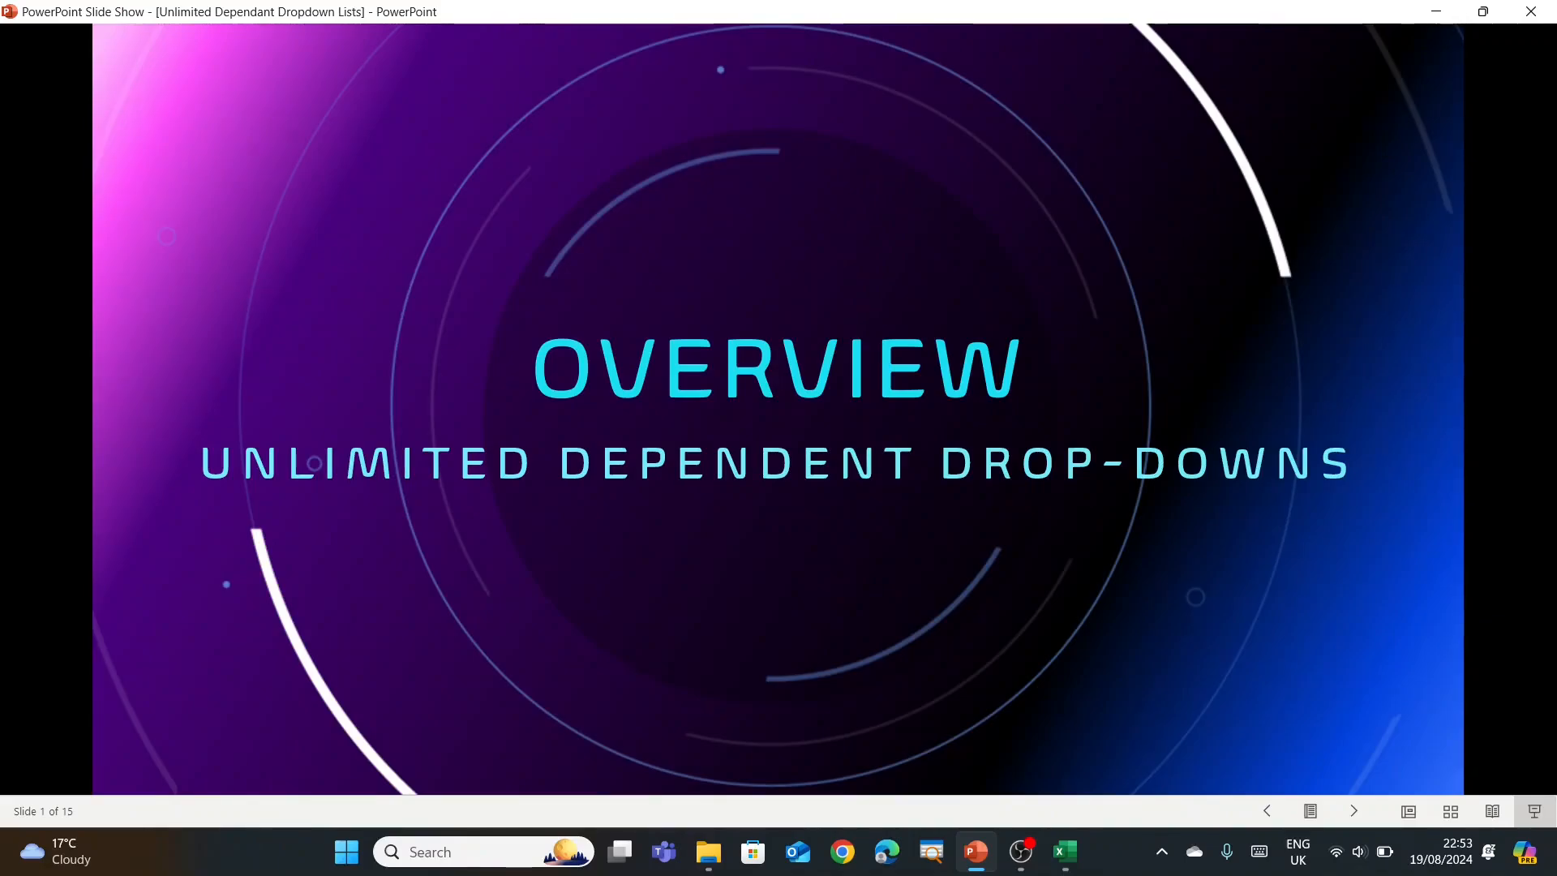
pyautogui.press('Right')
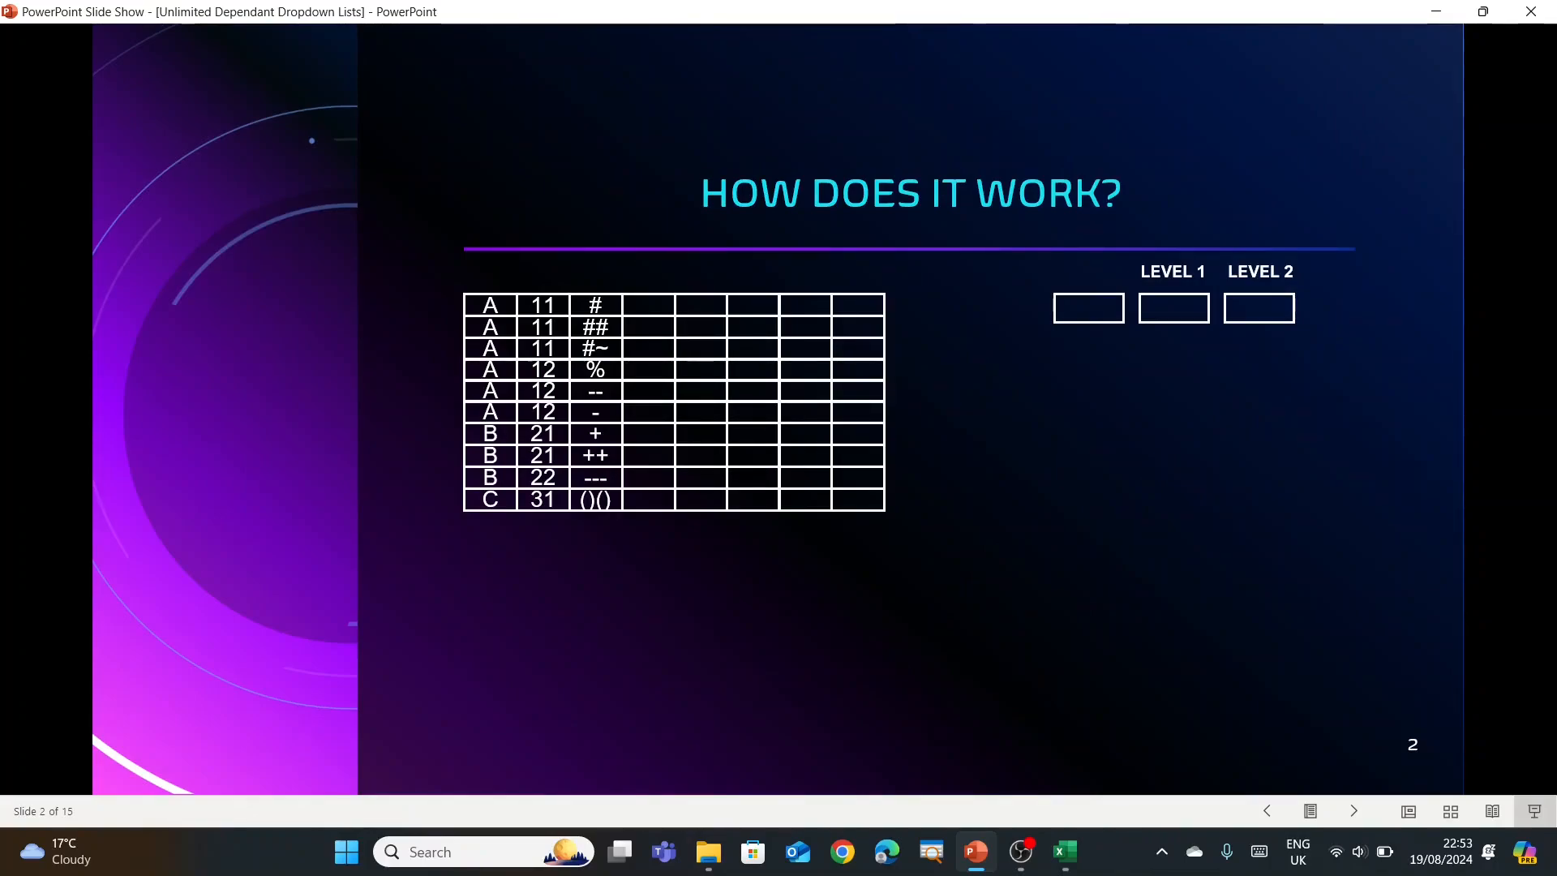
pyautogui.press('Right')
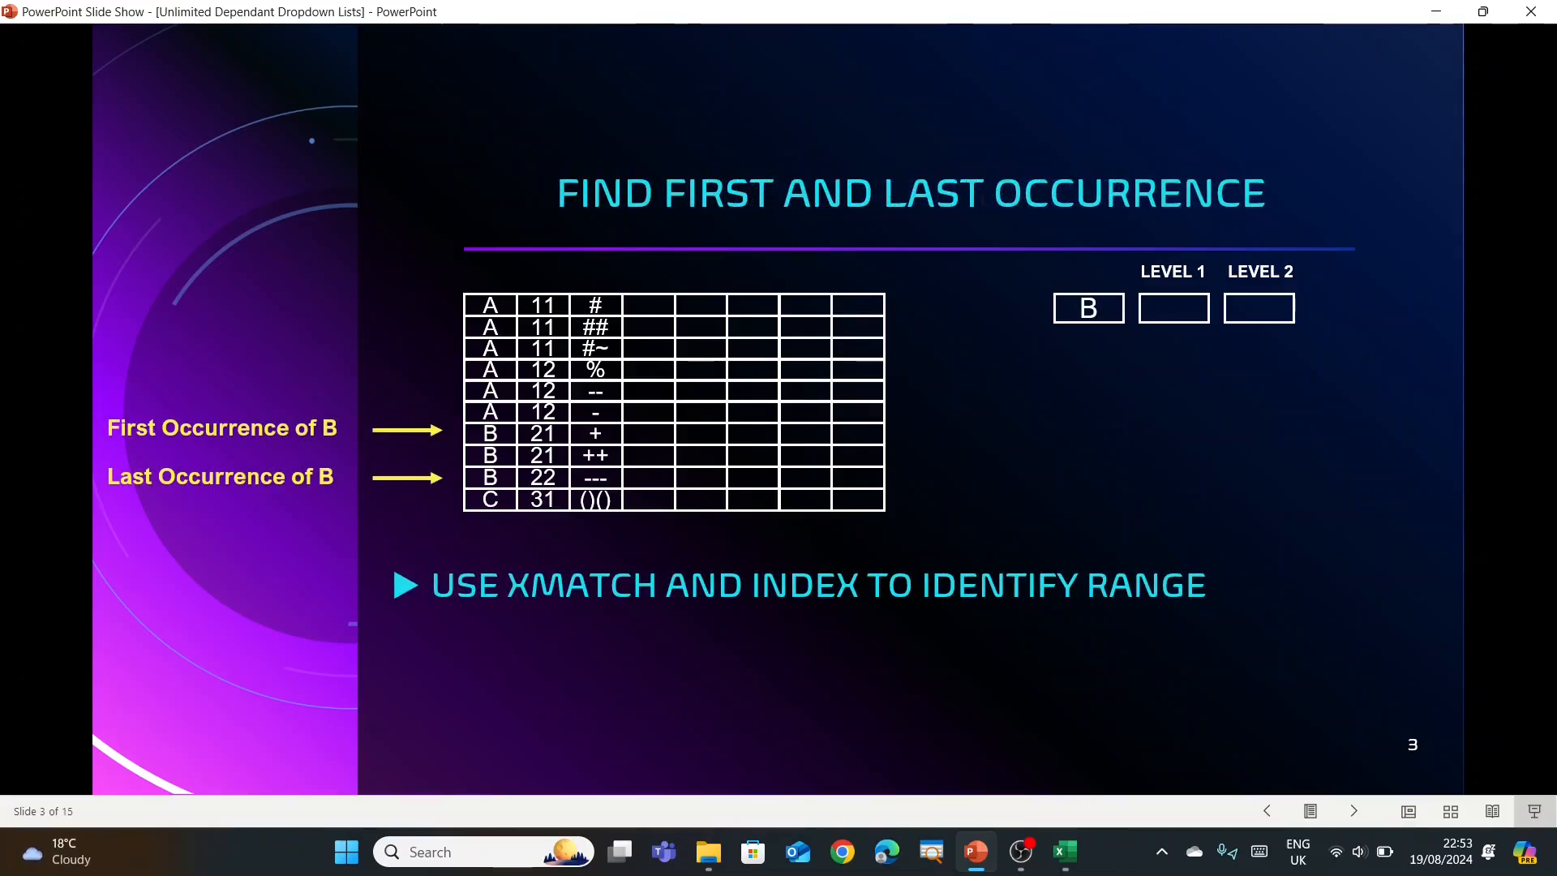